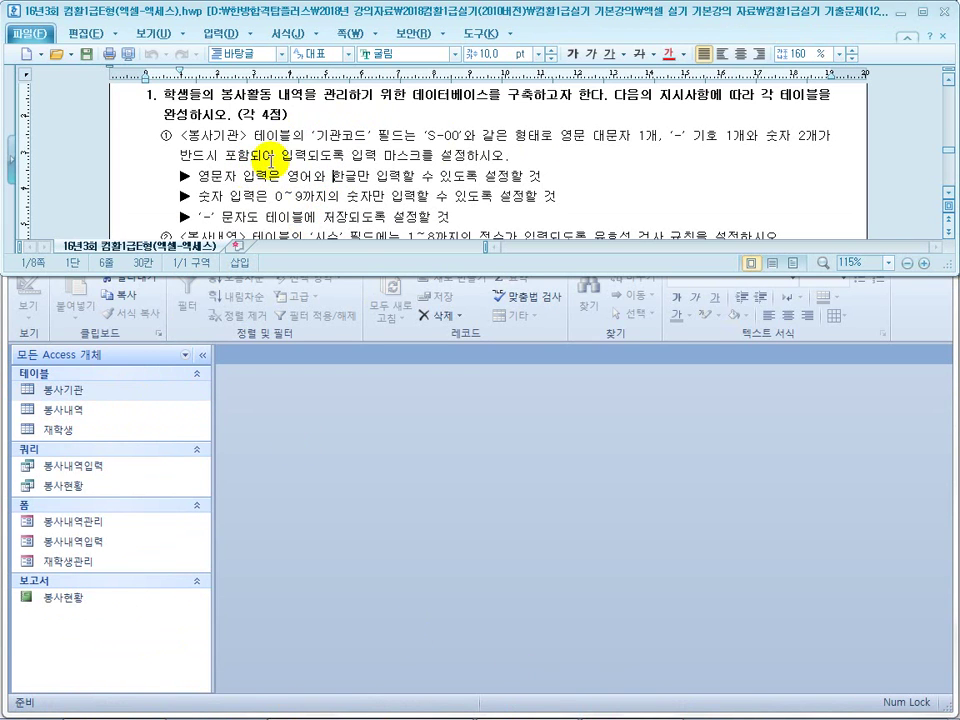
Step: Open the 봉사기관 table in design view and select its 기관코드 field
left_click_drag(231, 133, 302, 135)
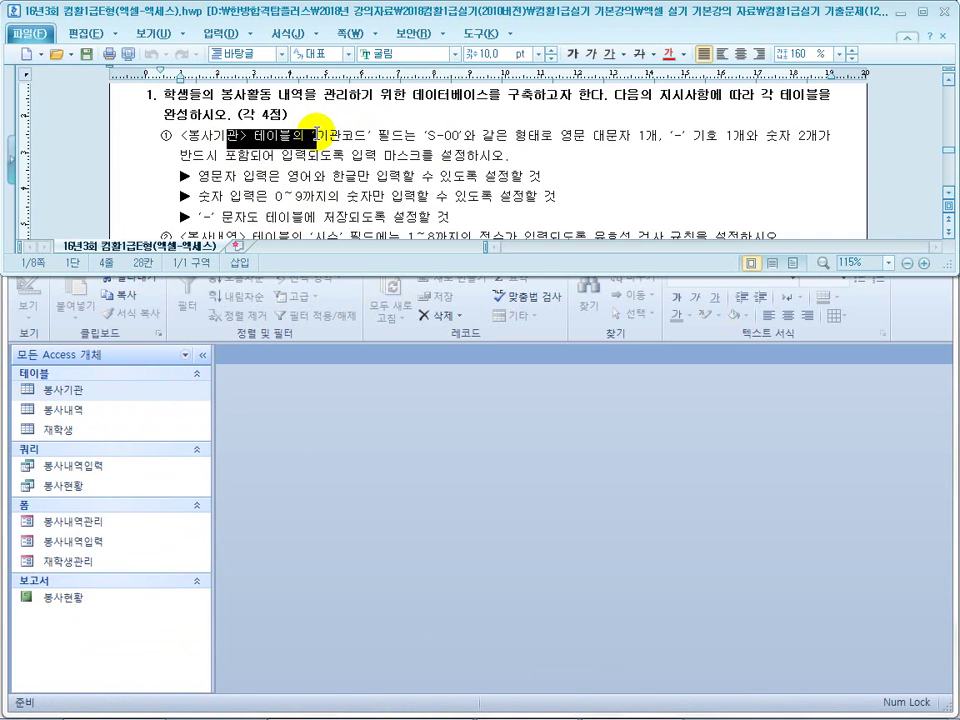
left_click(271, 115)
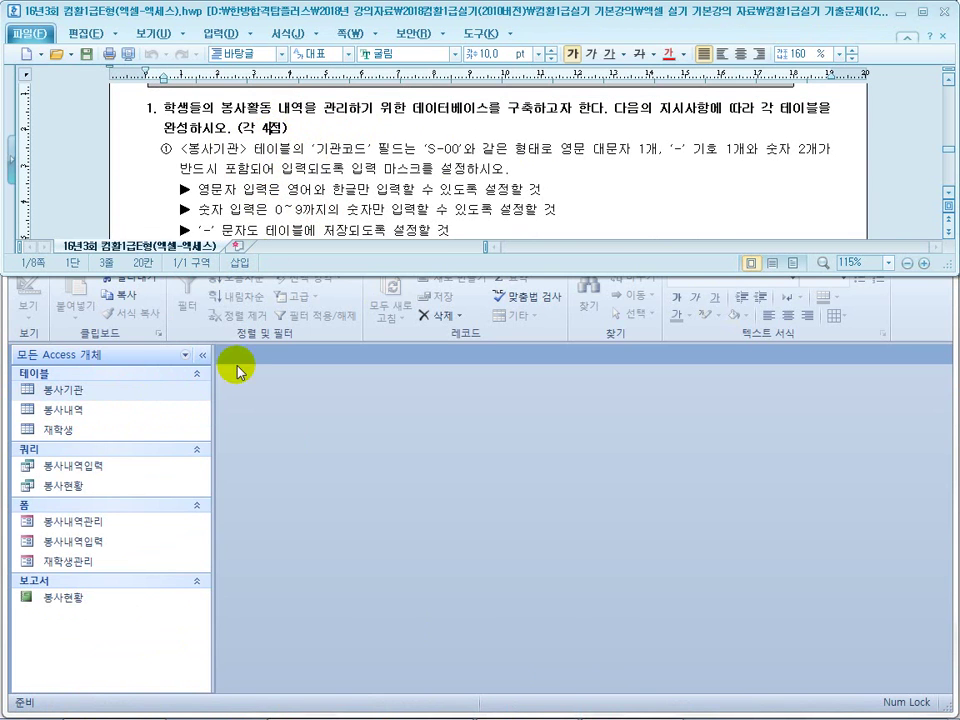
left_click(257, 424)
right_click(88, 396)
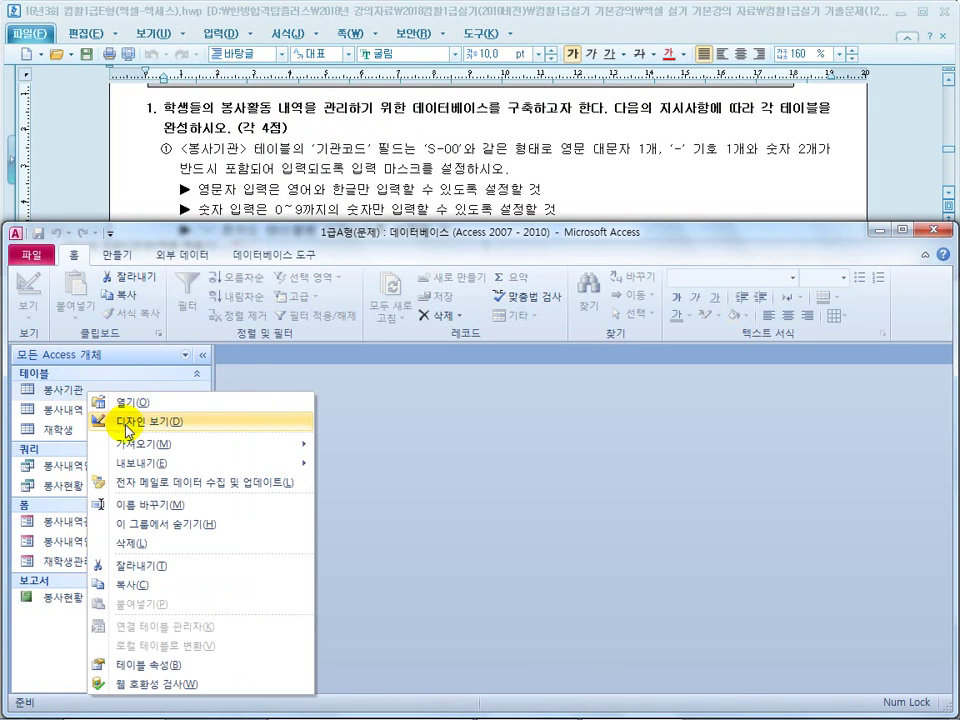
left_click(126, 424)
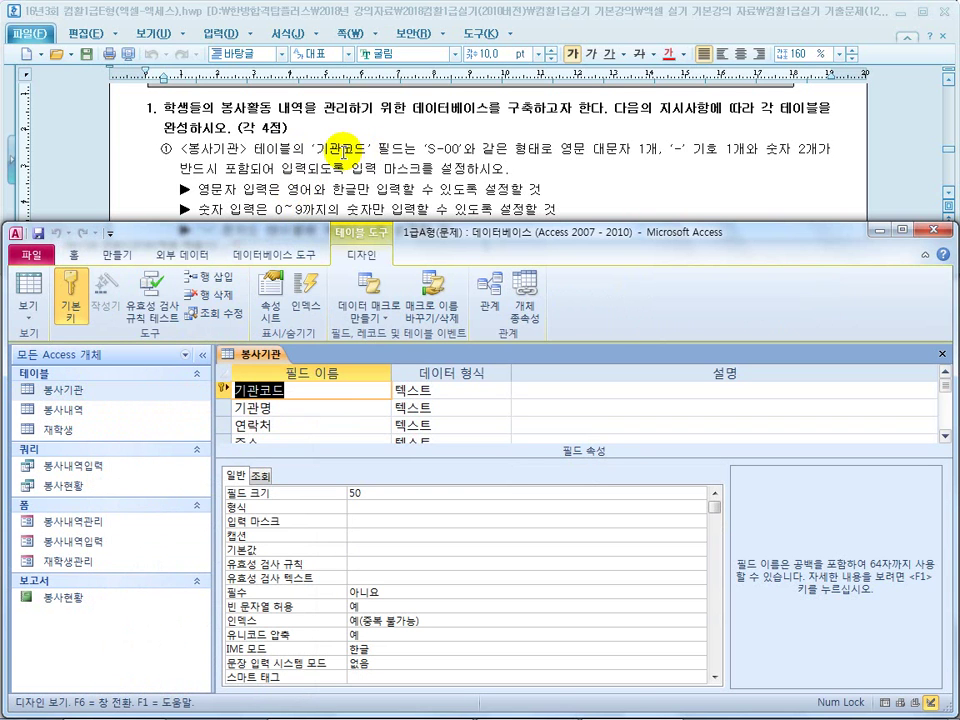
left_click(296, 390)
Step: Examine the exam document's input mask requirements for 기관코드: the code pattern, allowed letters and digits, and storage of the hyphen
left_click_drag(462, 150, 432, 155)
double_click(565, 158)
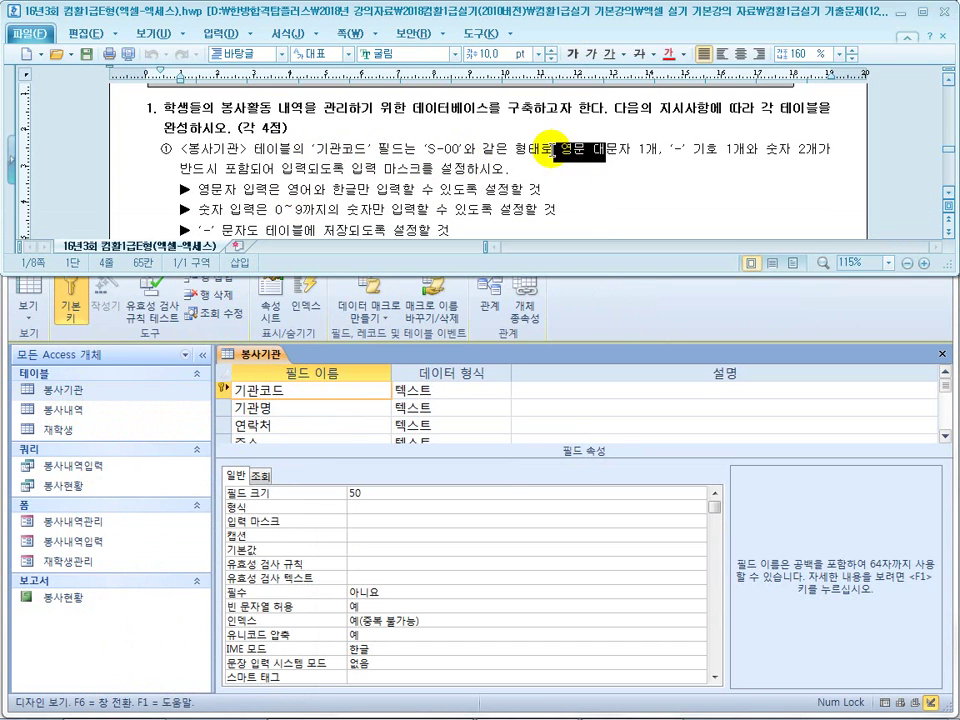
double_click(681, 152)
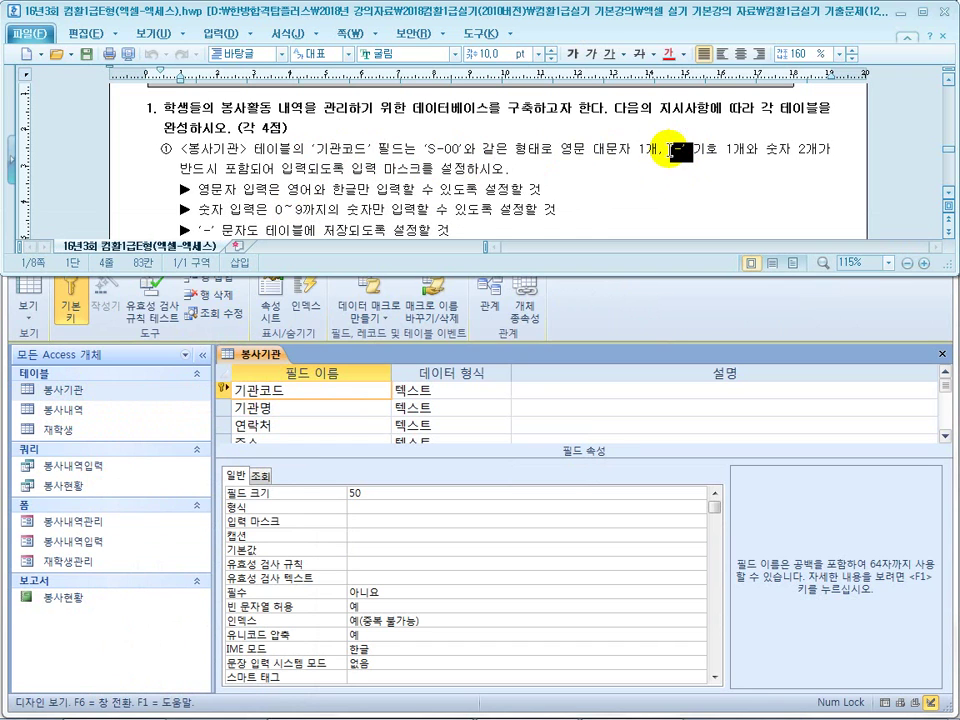
left_click(441, 147)
double_click(441, 147)
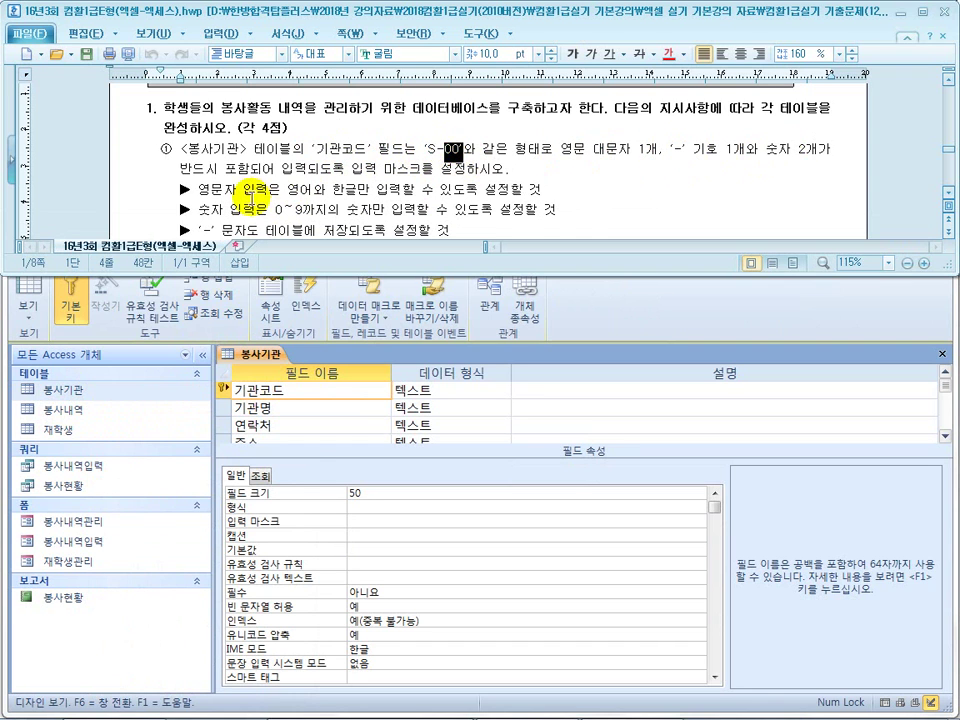
left_click_drag(228, 188, 372, 190)
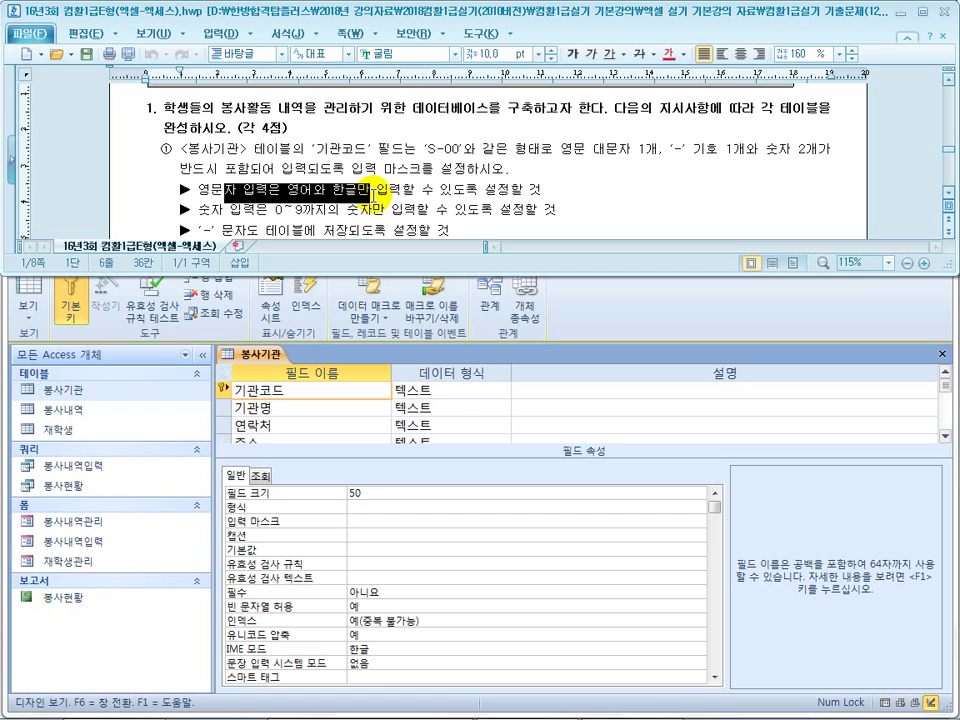
left_click_drag(638, 210, 655, 212)
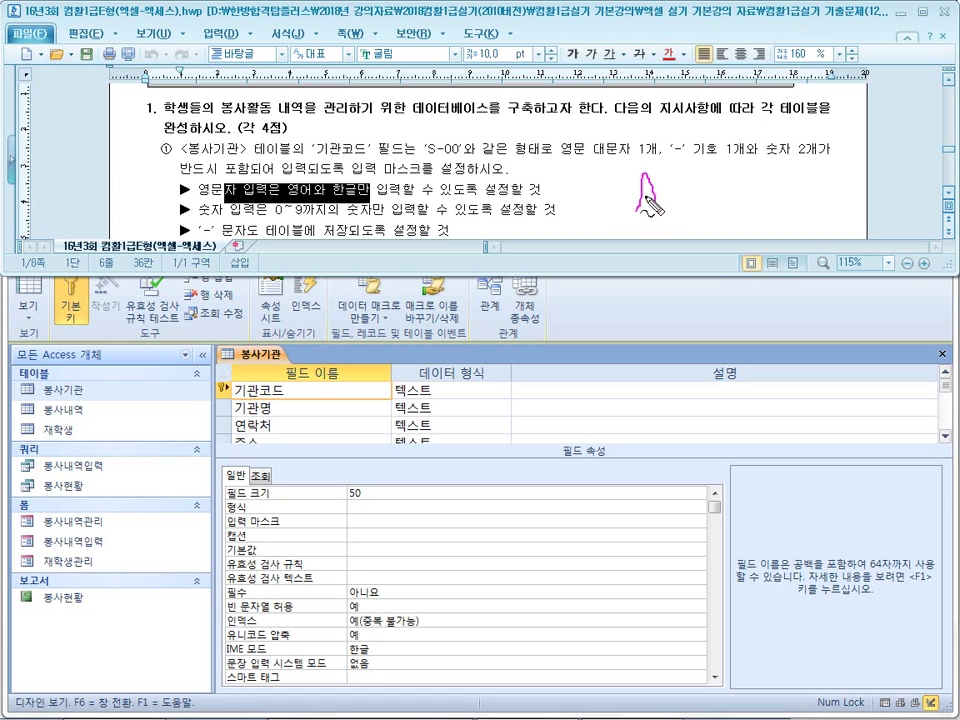
left_click_drag(228, 200, 326, 201)
mouse_move(698, 177)
left_mouse_down()
mouse_move(708, 200)
mouse_move(721, 201)
left_mouse_up()
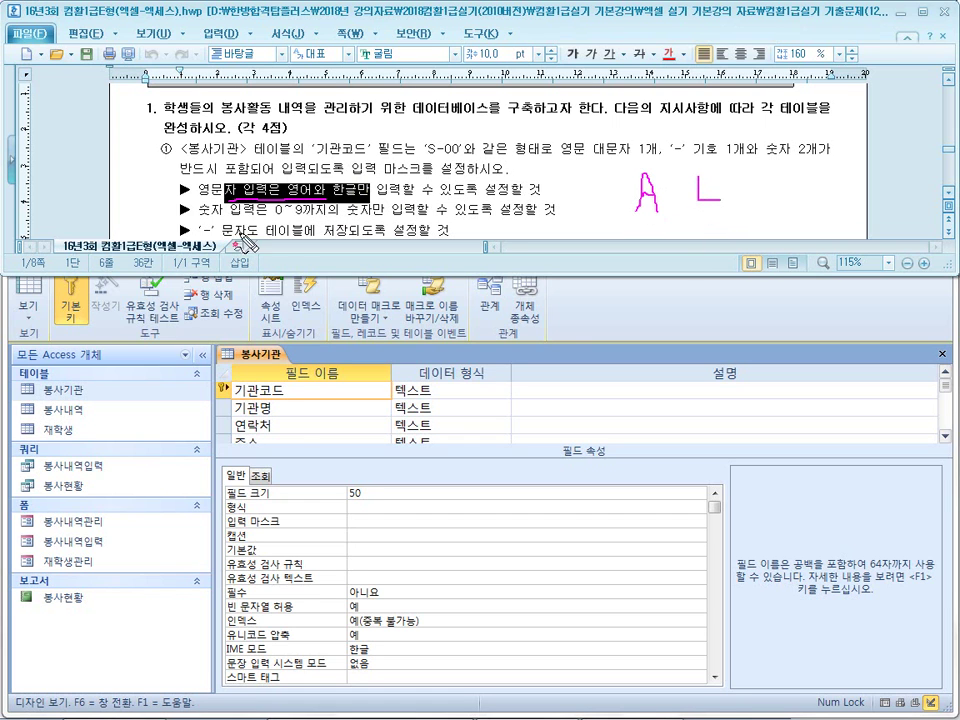
left_click_drag(220, 212, 224, 220)
left_click_drag(306, 241, 384, 240)
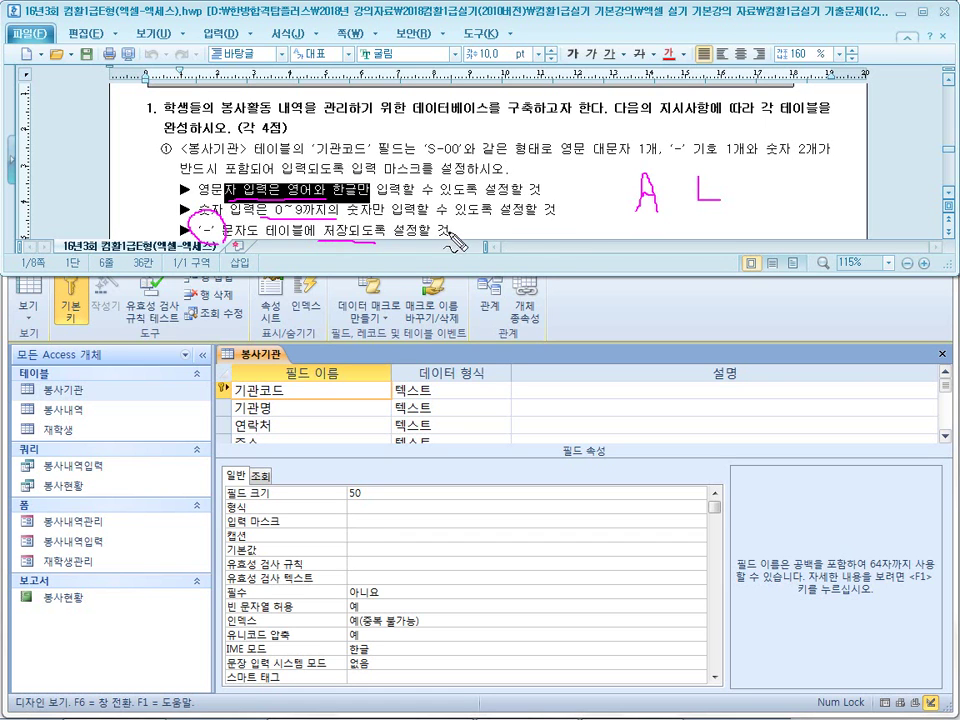
left_click_drag(527, 225, 527, 245)
mouse_move(517, 236)
left_mouse_down()
mouse_move(561, 231)
mouse_move(598, 243)
left_mouse_up()
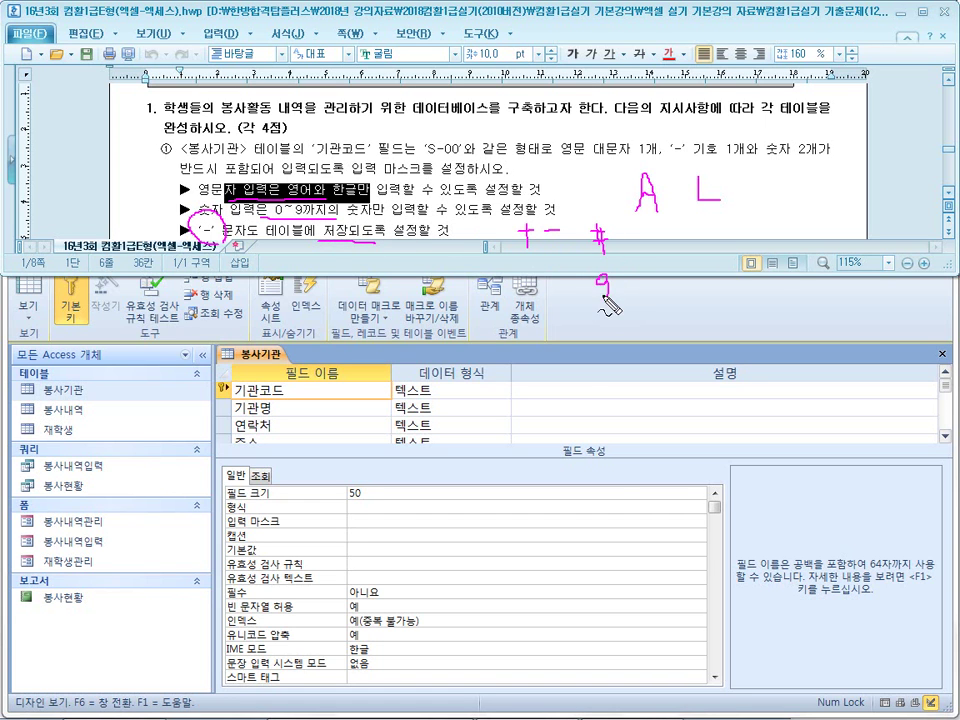
left_click_drag(610, 324, 606, 347)
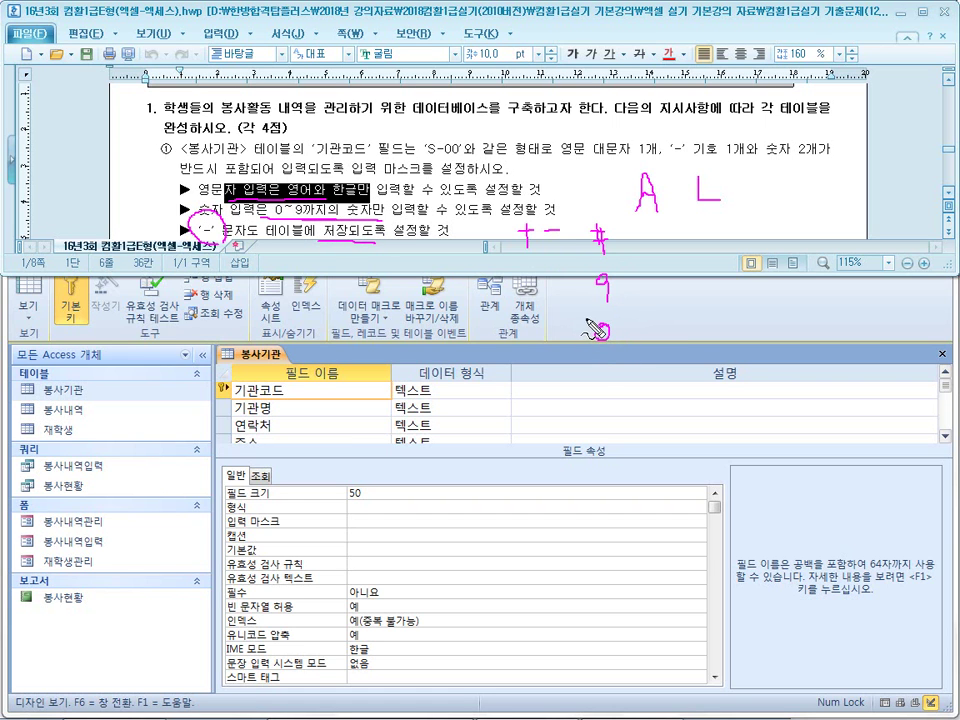
key("Escape")
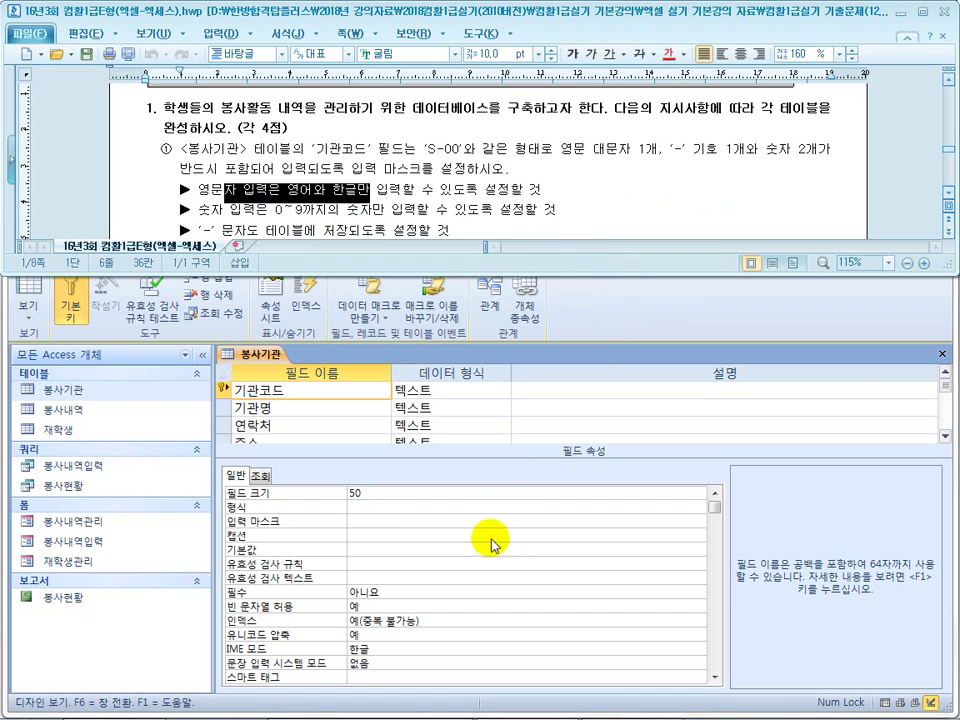
Step: Set the input mask of the 기관코드 field to >L-00;0;_
left_click(386, 520)
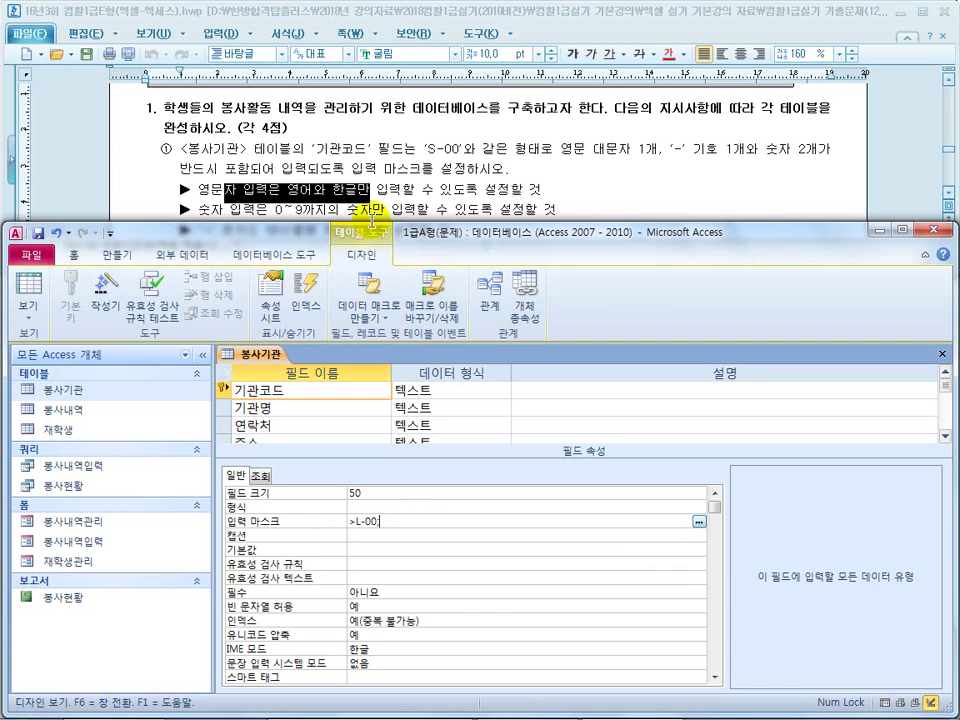
left_click(280, 158)
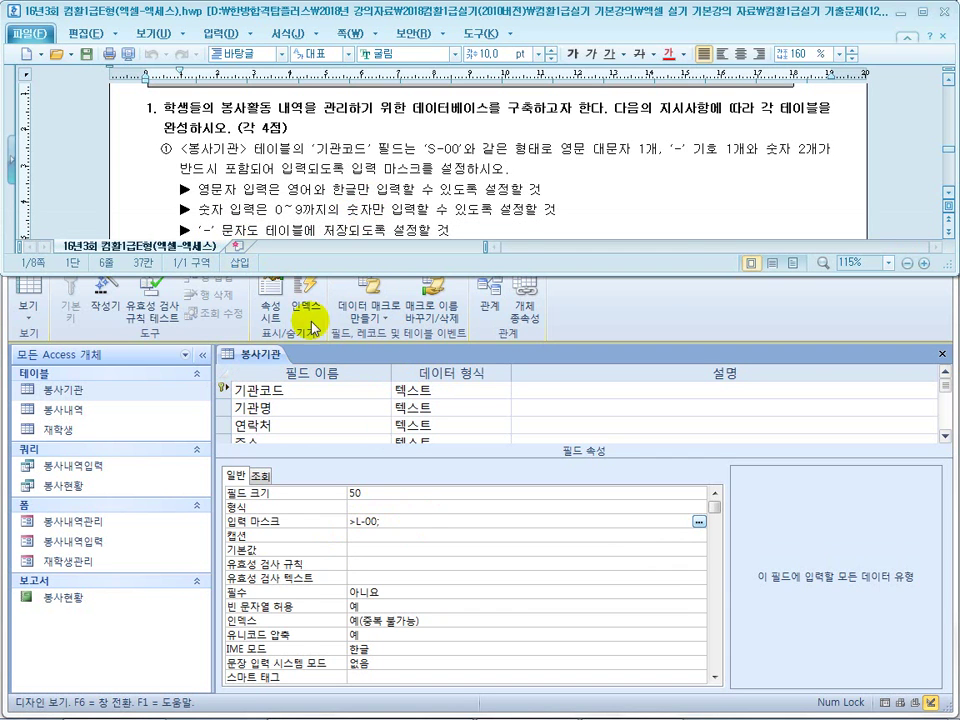
left_click(425, 522)
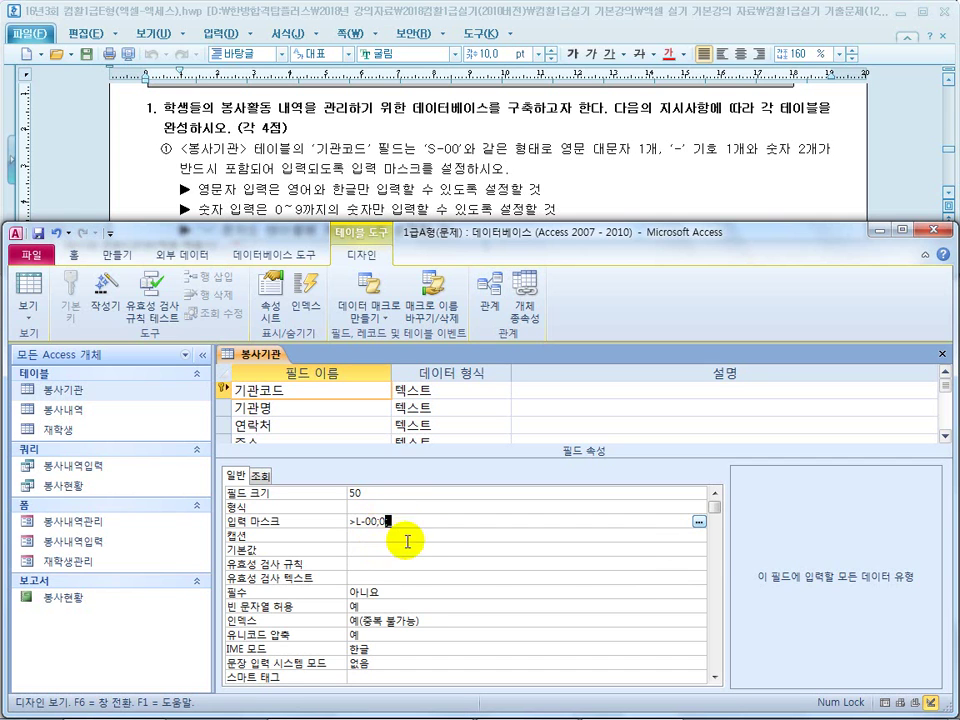
left_click(395, 541)
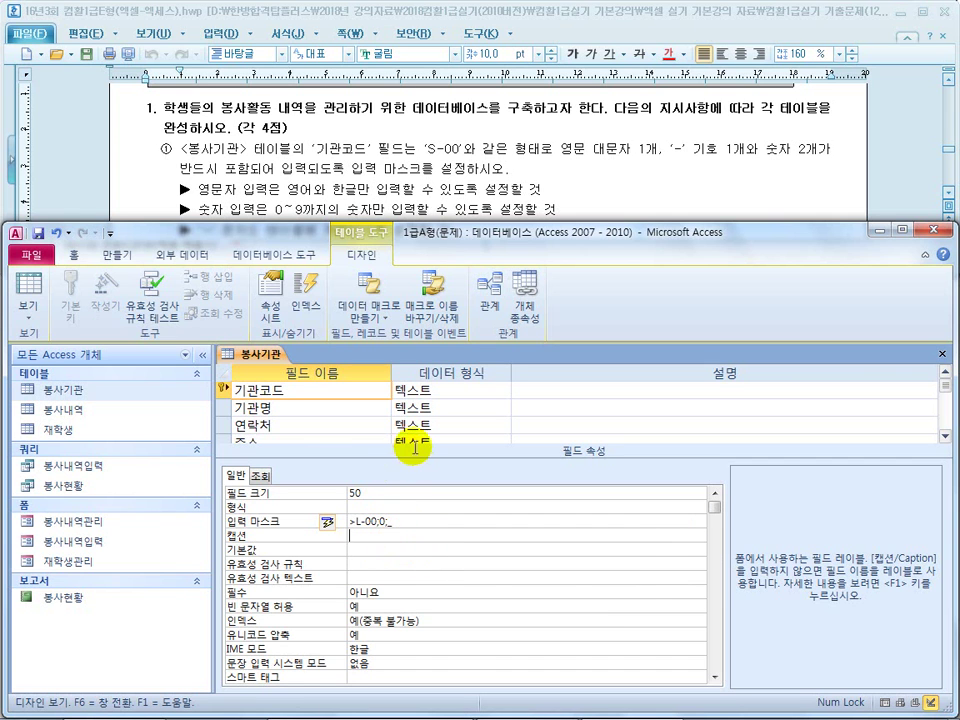
Step: Save the 봉사기관 table and check the 기관코드 input mask on the new record row in datasheet view
left_click(266, 193)
scroll(283, 226, "down", 1)
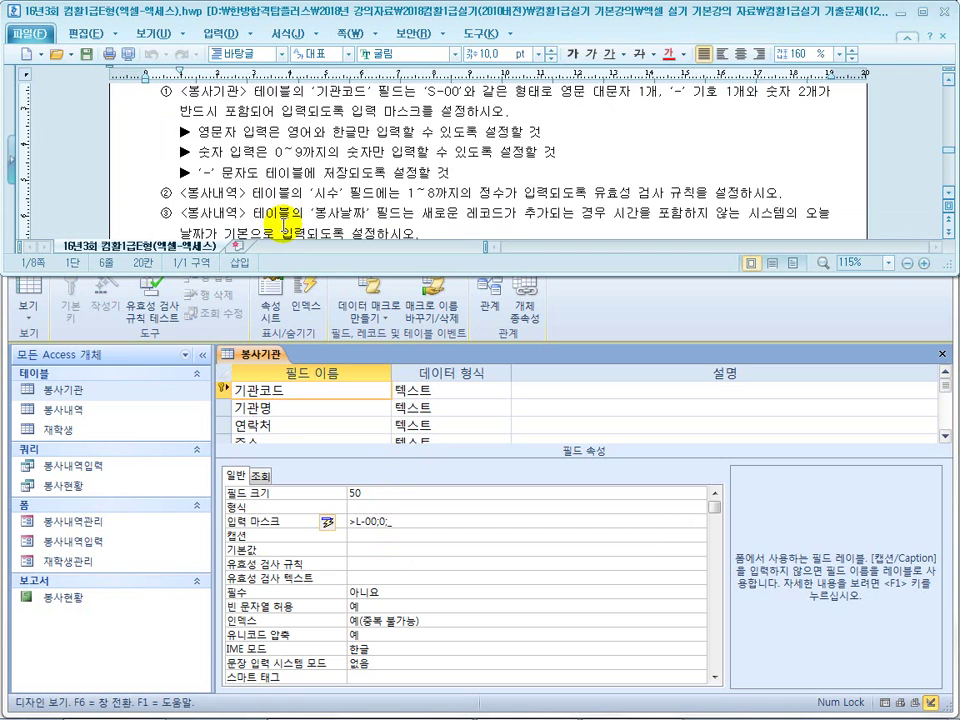
left_click_drag(227, 193, 320, 193)
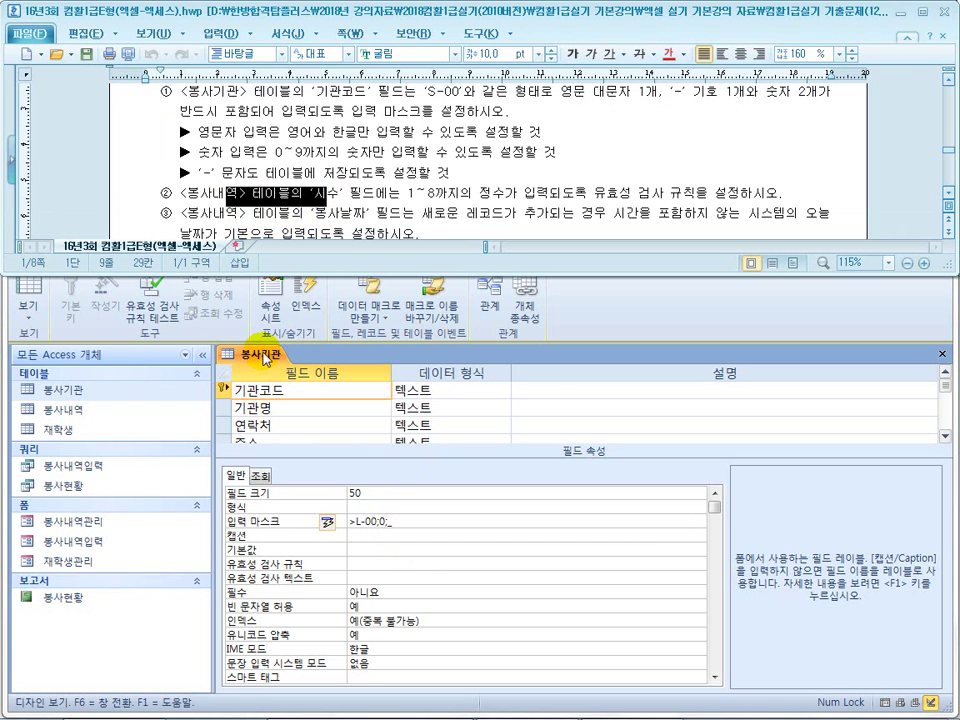
left_click(255, 354)
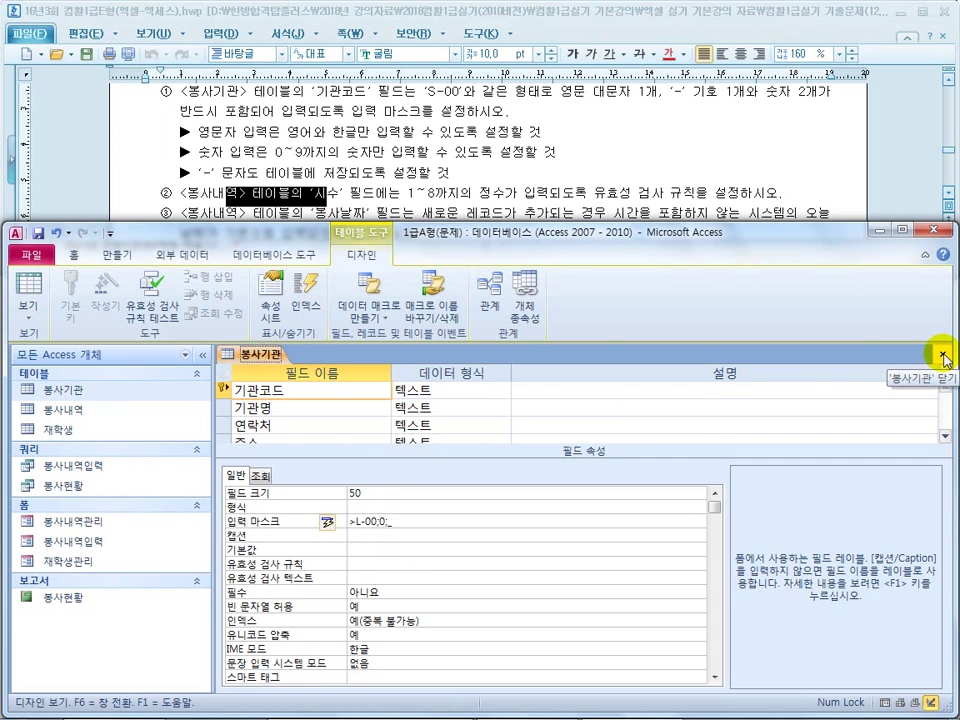
left_click(29, 292)
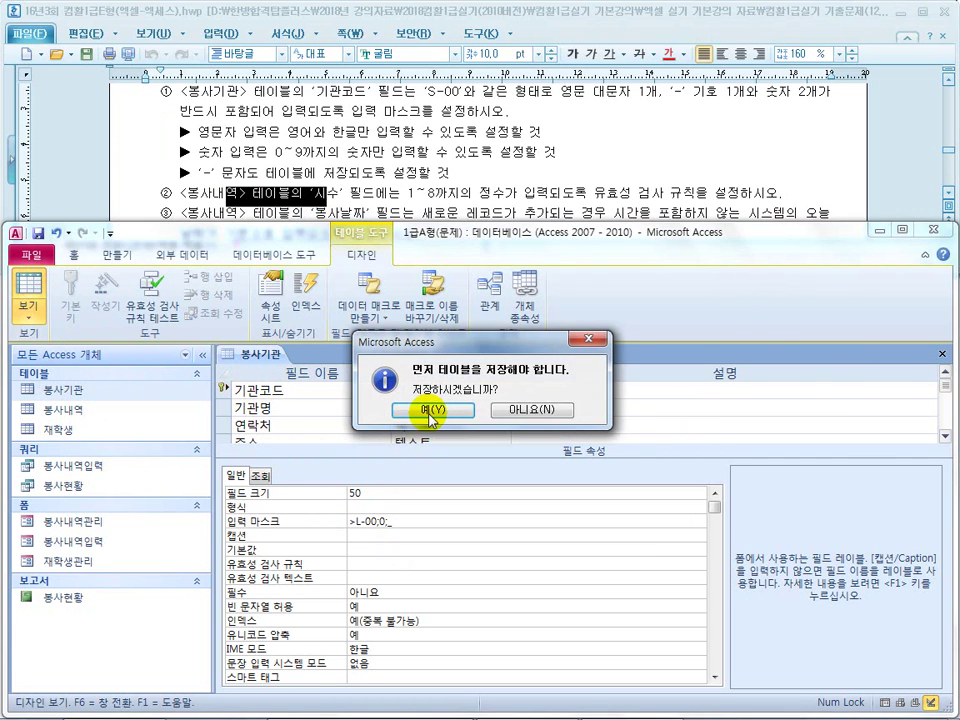
left_click(430, 409)
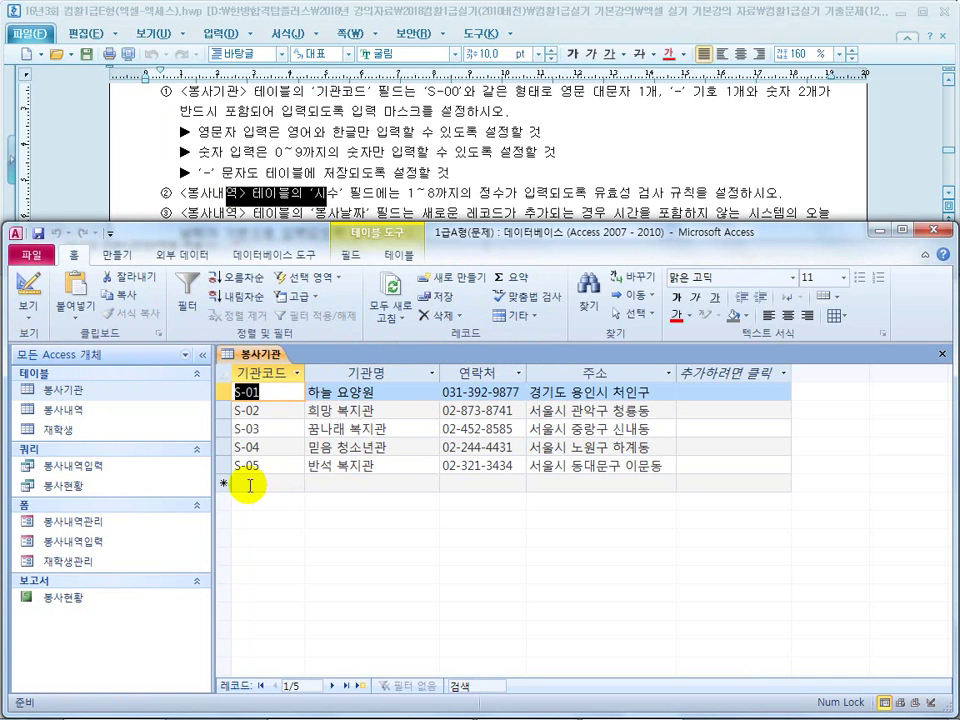
left_click(262, 485)
left_click(253, 484)
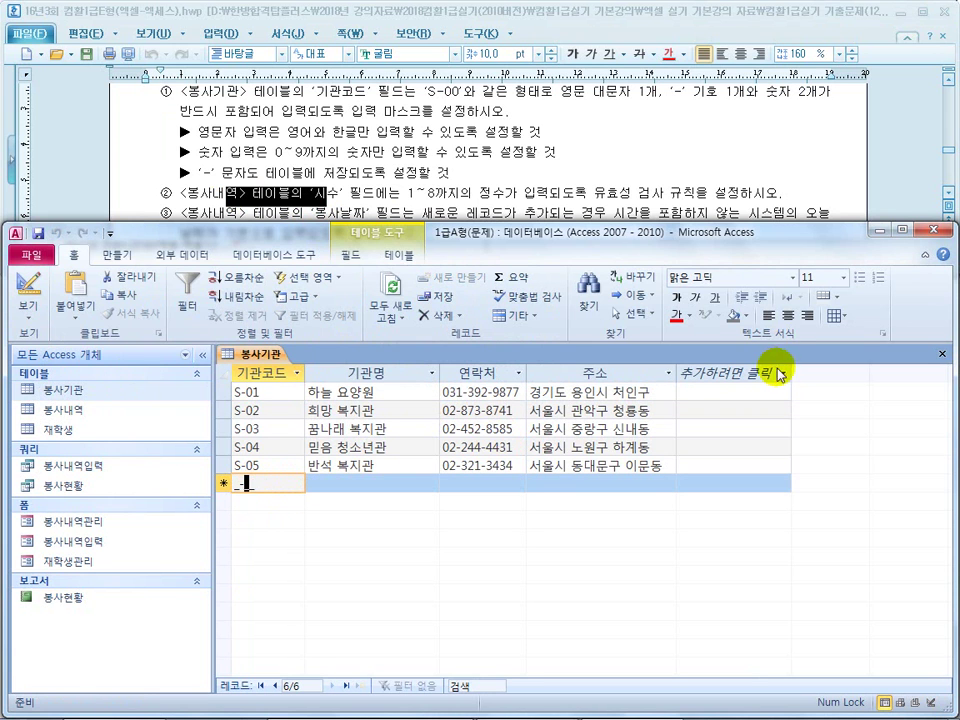
Step: Close the 봉사기관 table and open the 봉사내역 table in design view
left_click(939, 354)
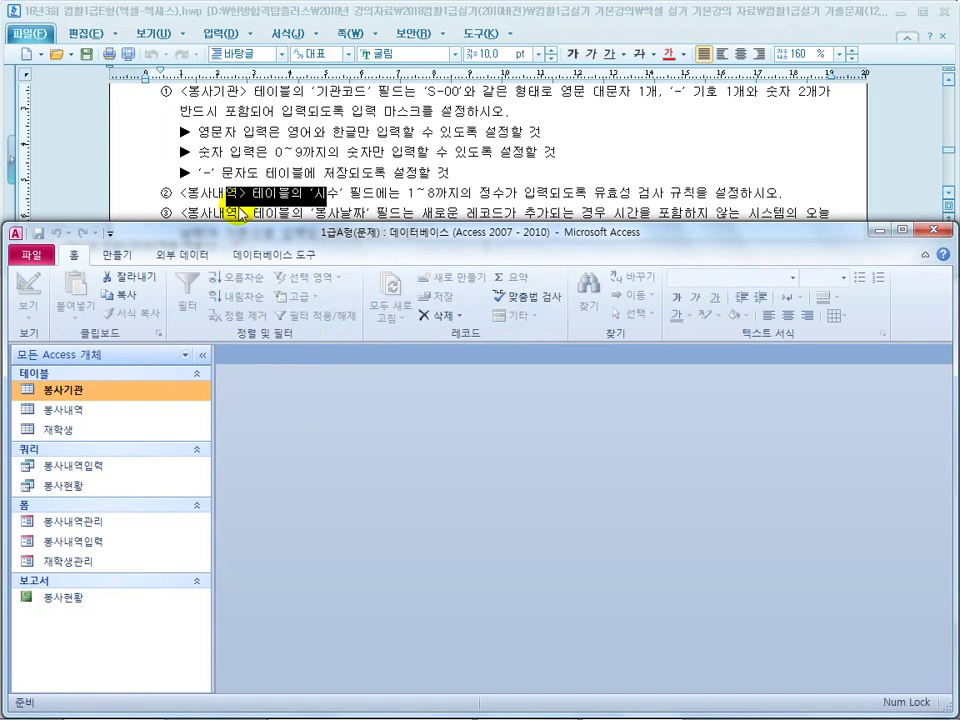
right_click(106, 409)
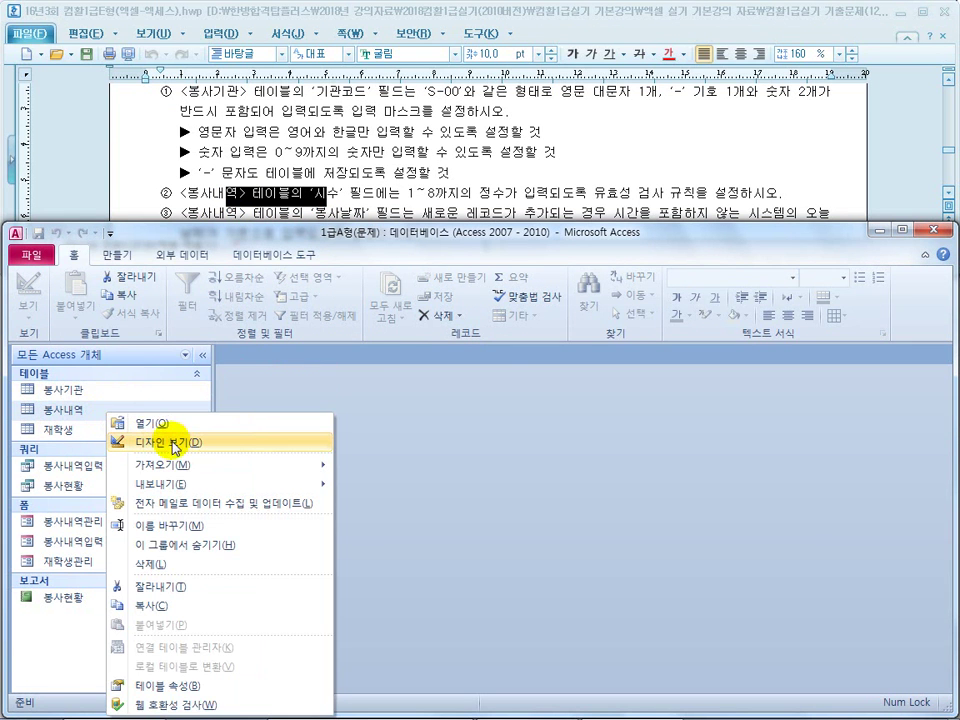
left_click(178, 450)
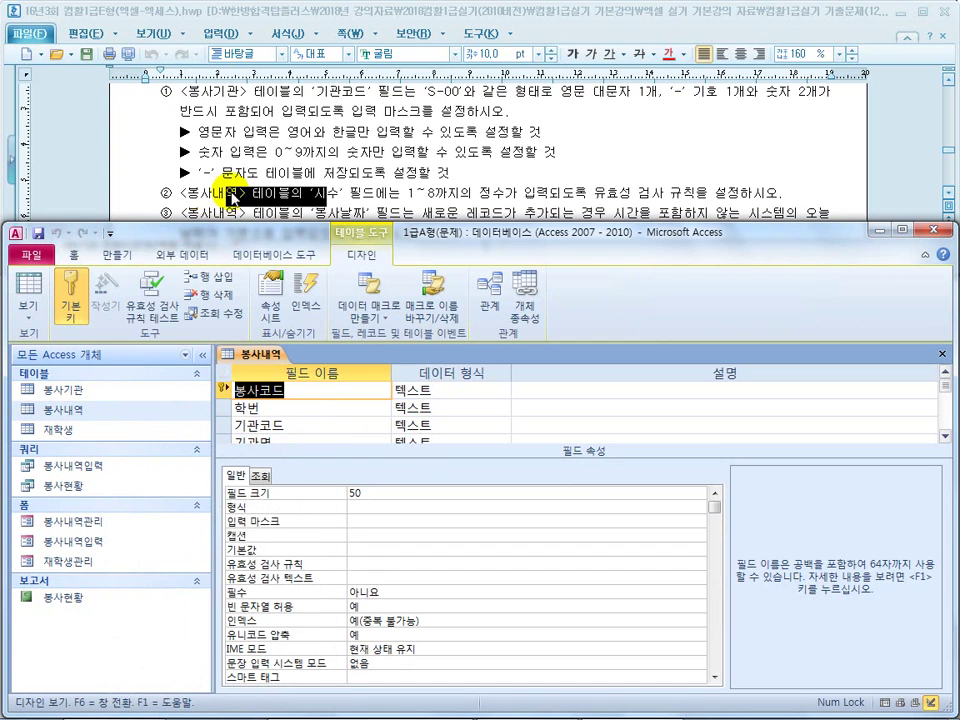
Step: Set the validation rule of the 시수 field to between 1 and 8, as the exam document requires
left_click_drag(315, 193, 486, 186)
left_click_drag(669, 192, 595, 191)
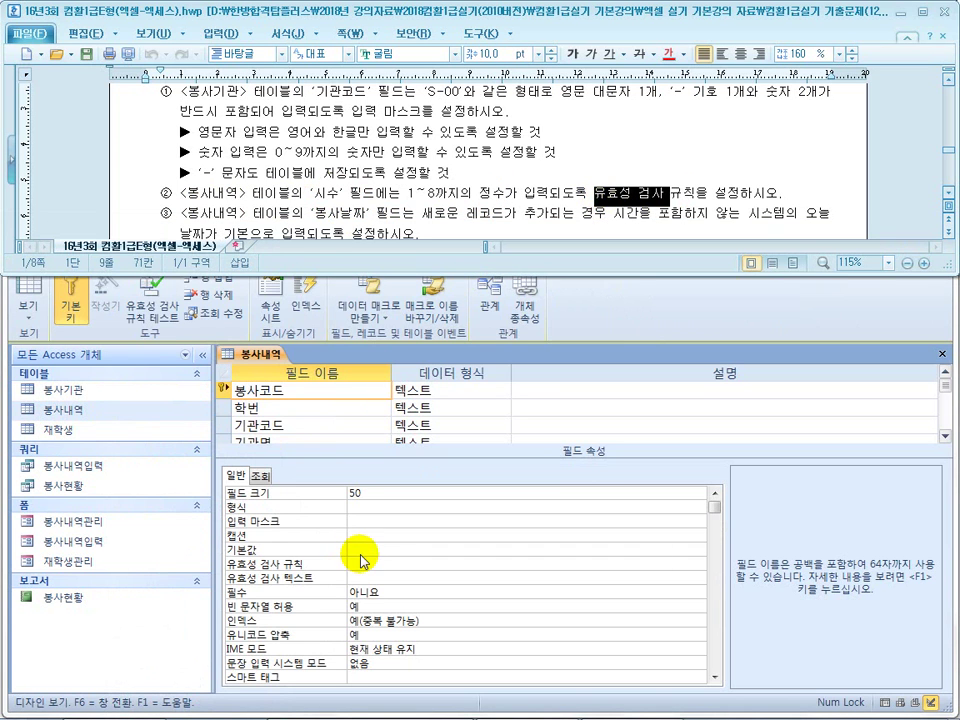
left_click(299, 413)
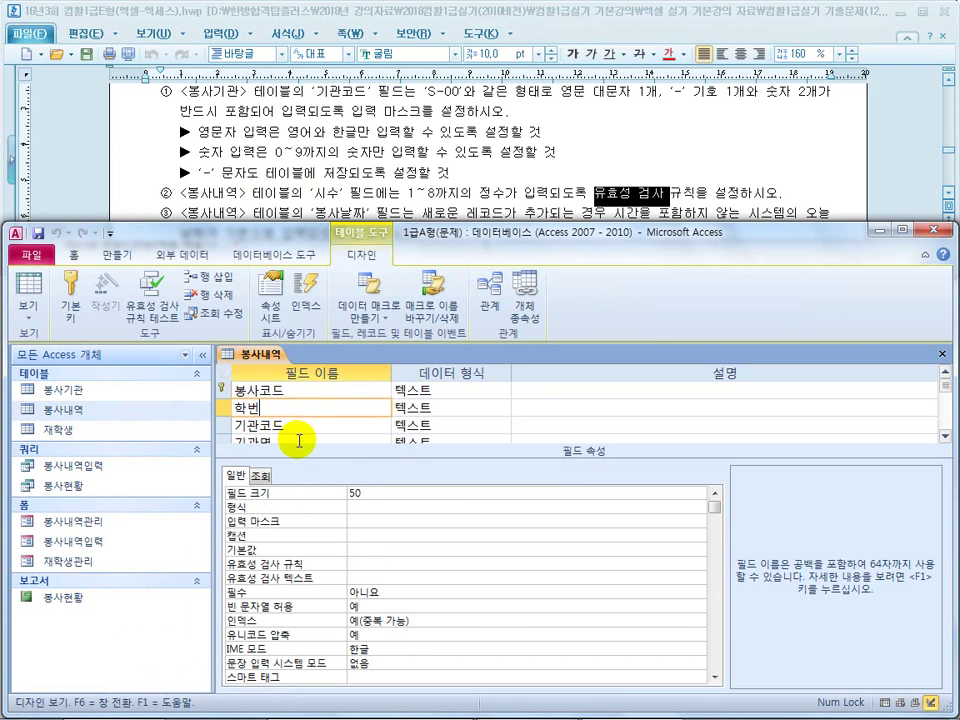
key("Down")
key("Down")
key("Down")
key("Down")
key("Down")
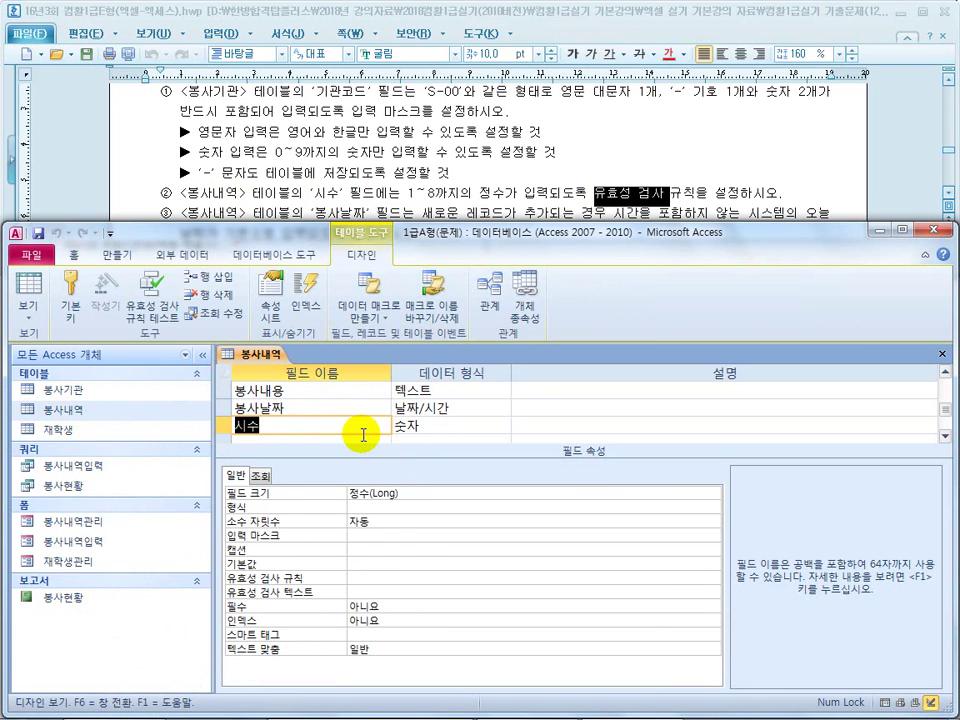
left_click(386, 484)
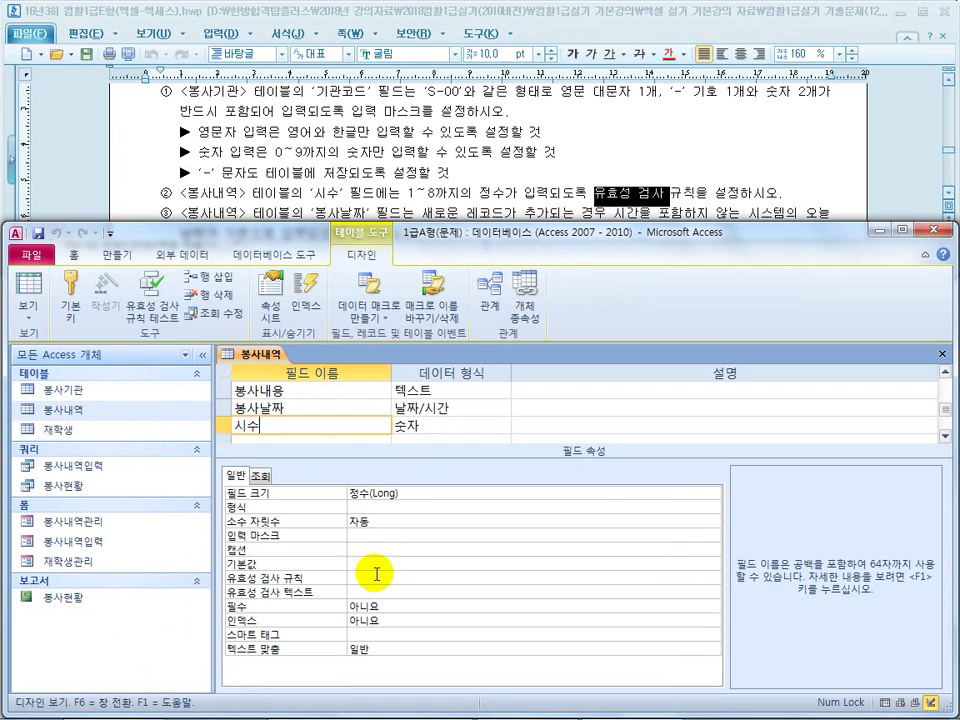
left_click(375, 578)
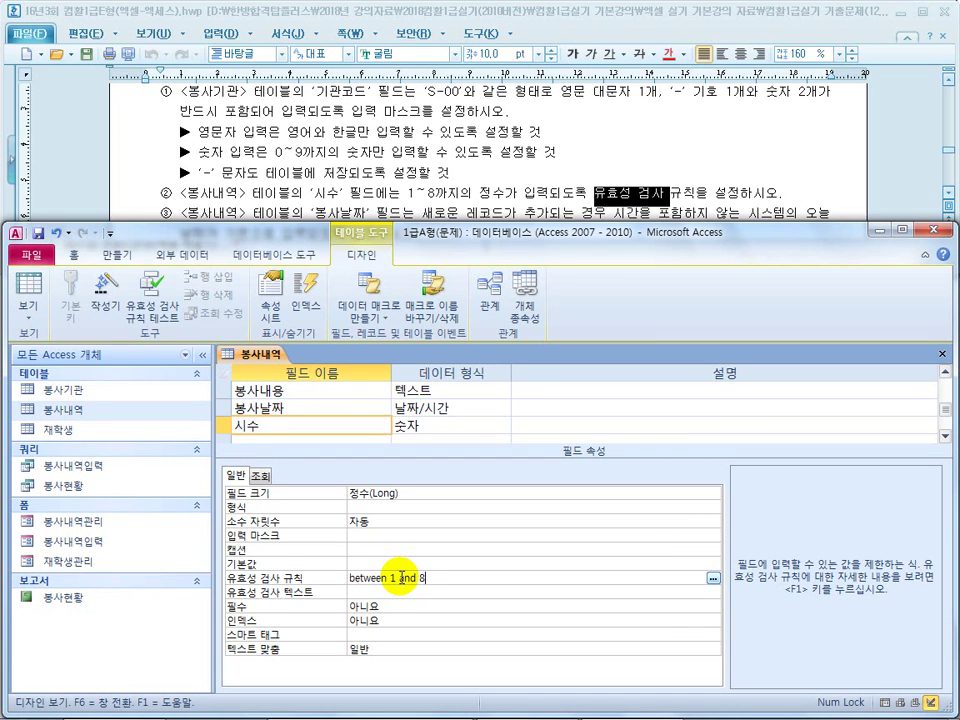
type("between 1 and 8")
key("Return")
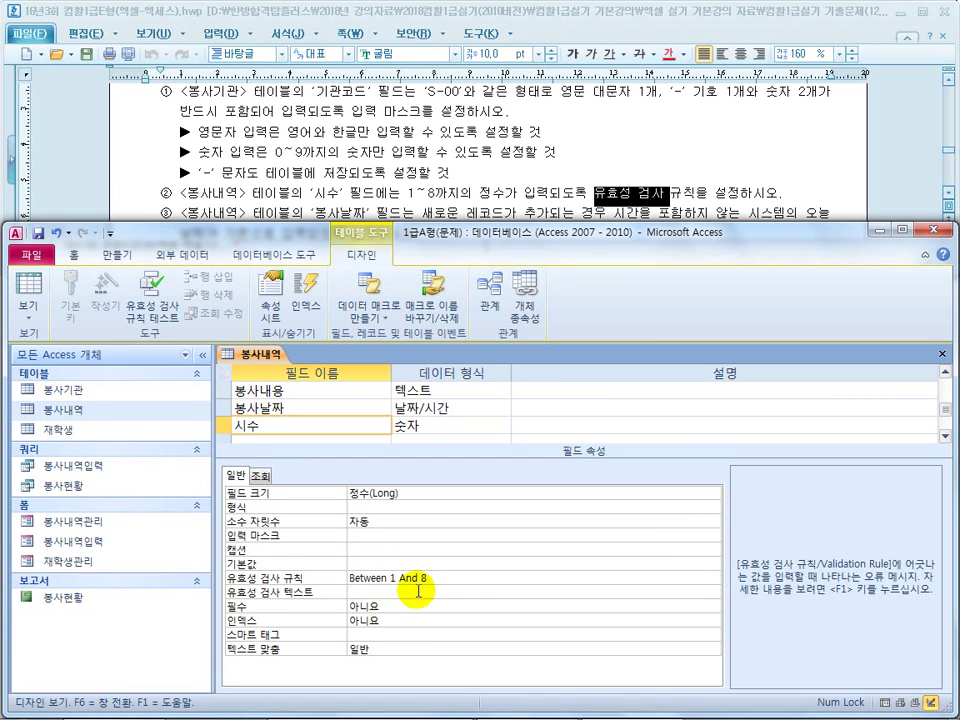
Step: Save the 봉사내역 table, testing existing data against the new rule, and review its records in datasheet view
left_click(32, 292)
left_click(433, 409)
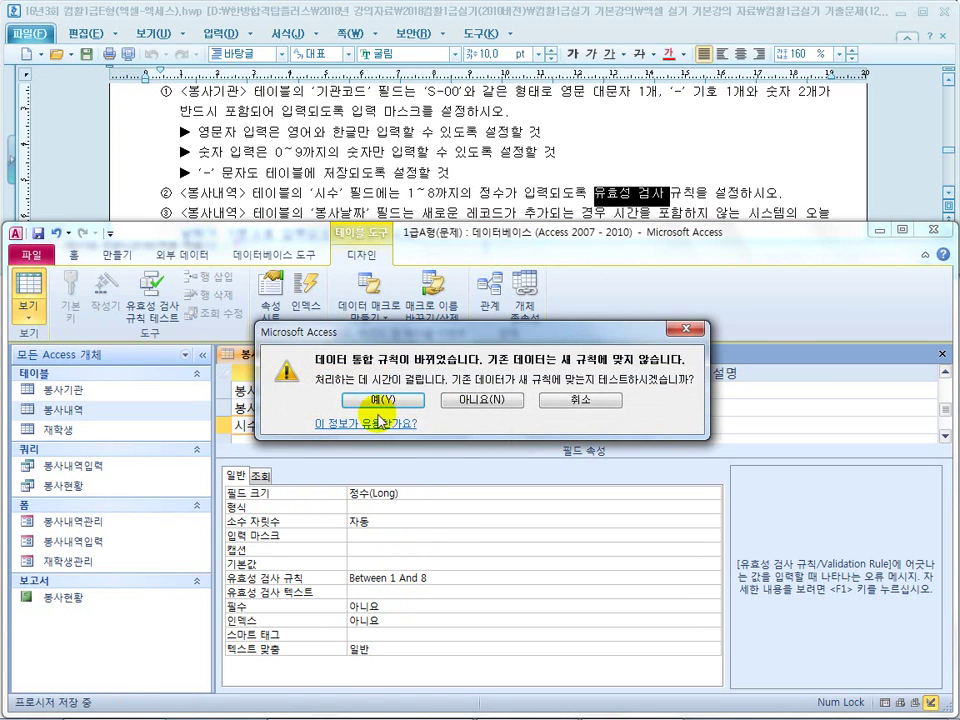
left_click(376, 400)
scroll(431, 510, "down", 17)
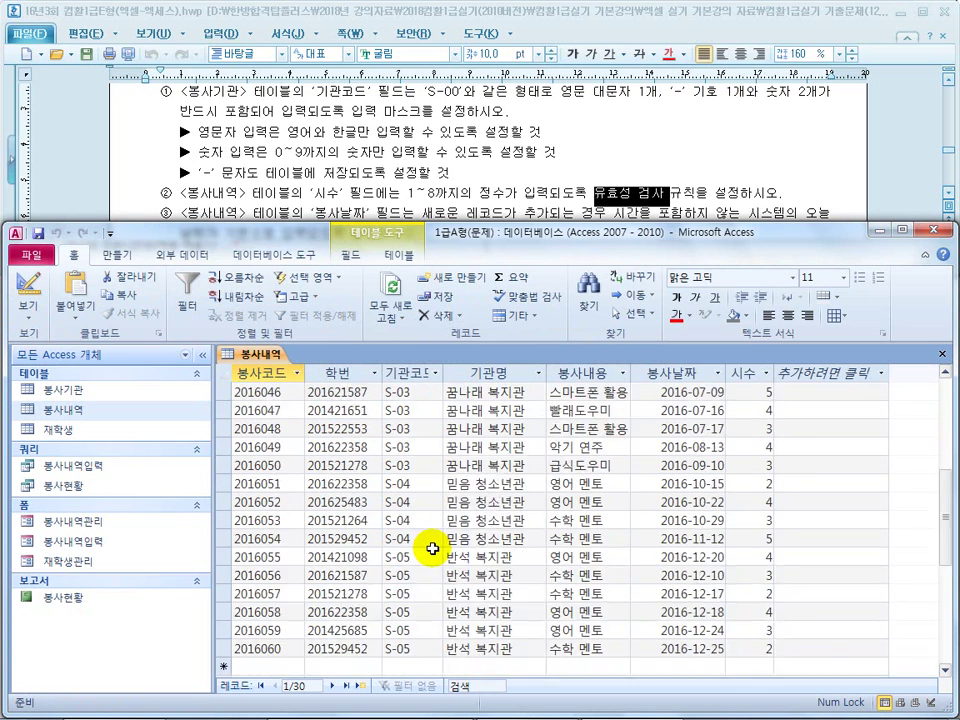
Step: Test the validation rule by entering 9 in the 시수 field of a new 봉사내역 record
left_click(784, 558)
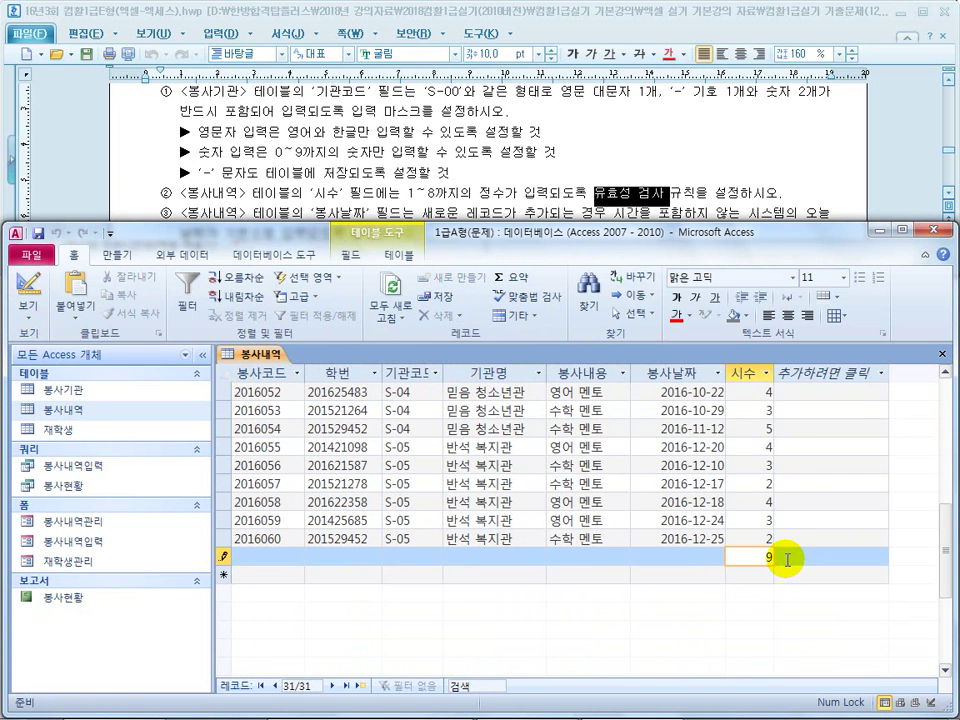
type("9")
key("Return")
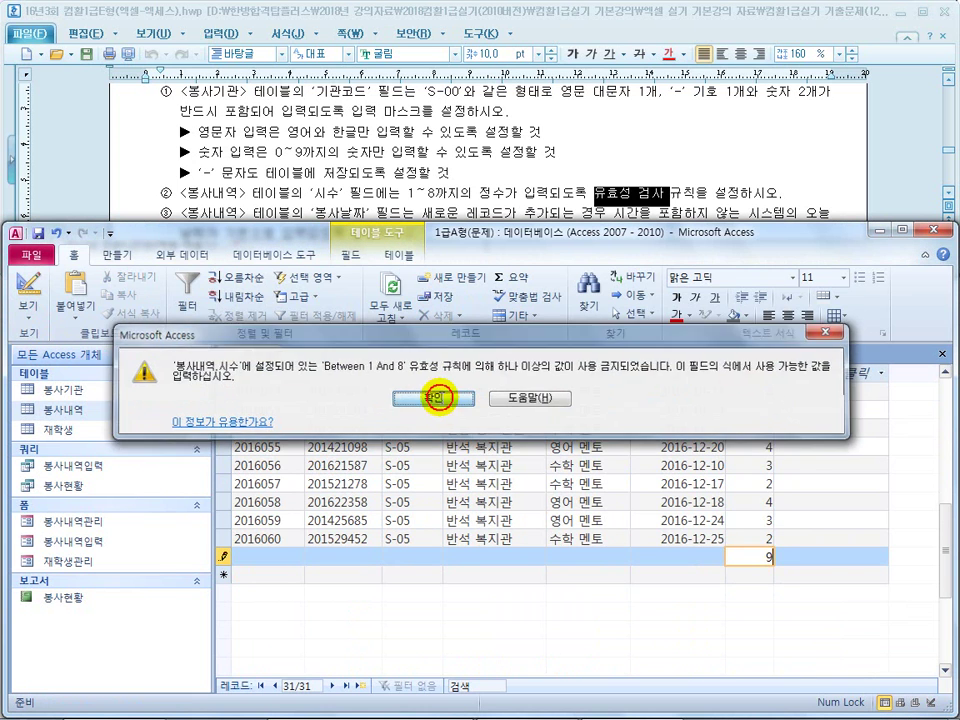
left_click(440, 400)
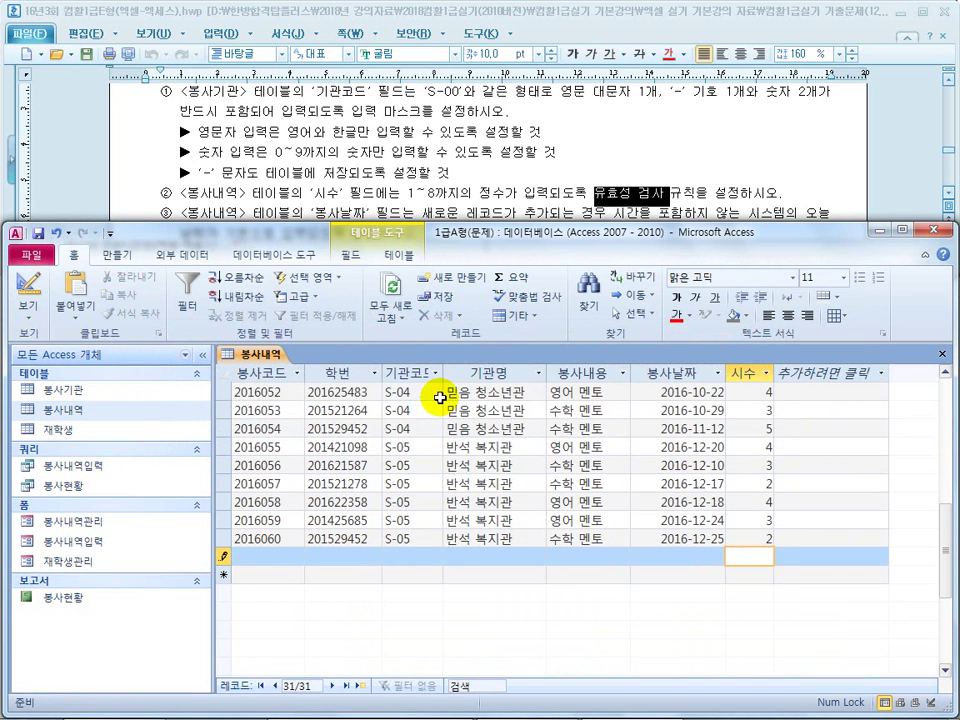
Step: Try the values 8 and 9 in the new record's 시수 field and discard the unsaved record
left_click(609, 497)
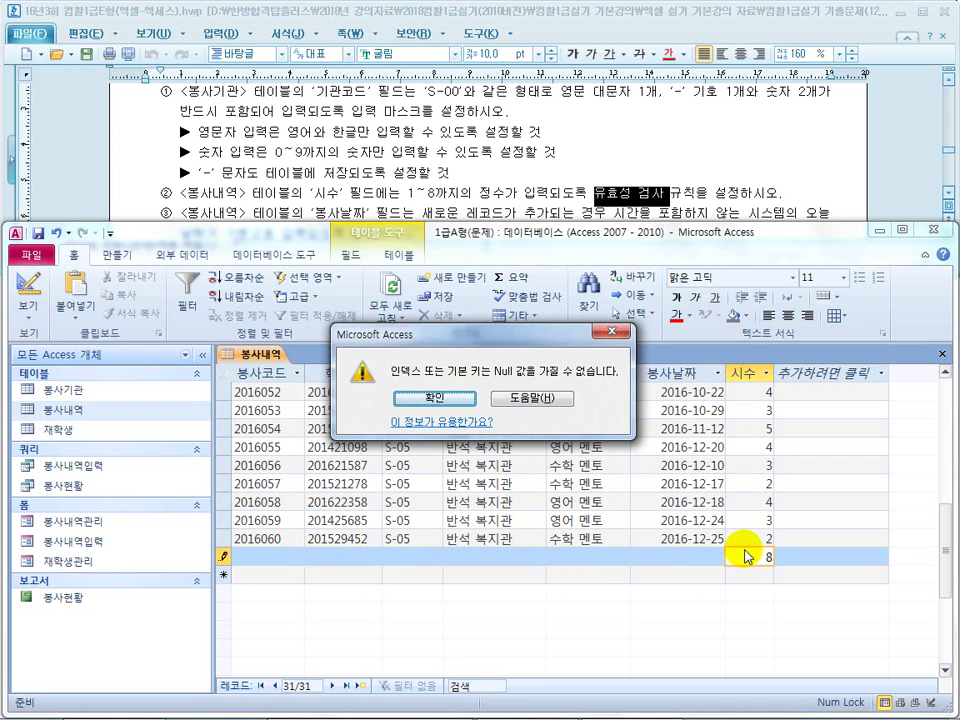
left_click(610, 331)
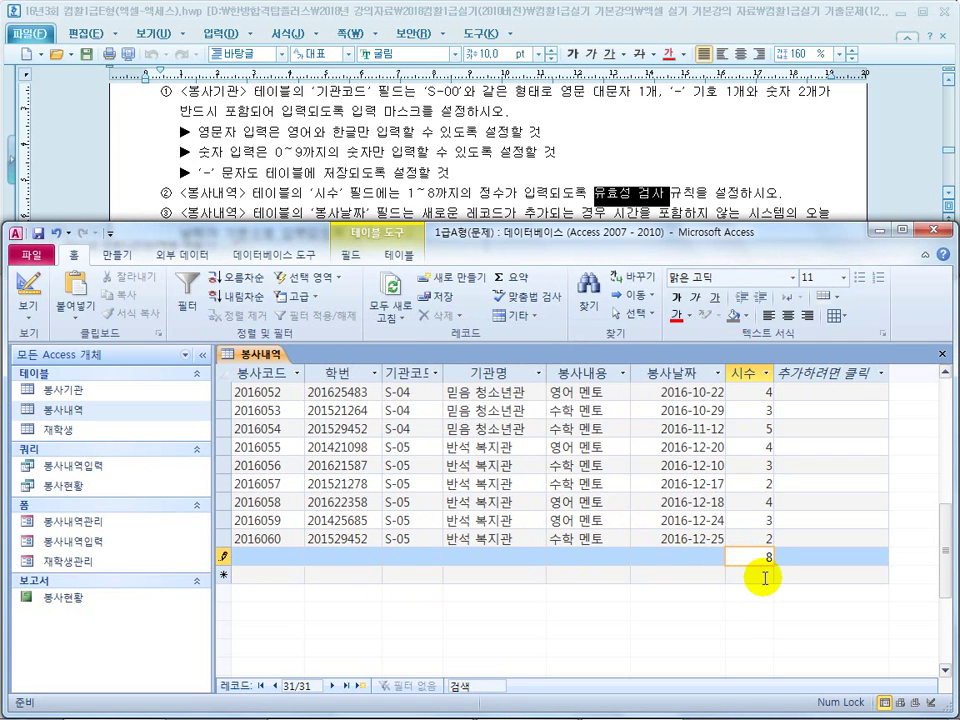
left_click(749, 576)
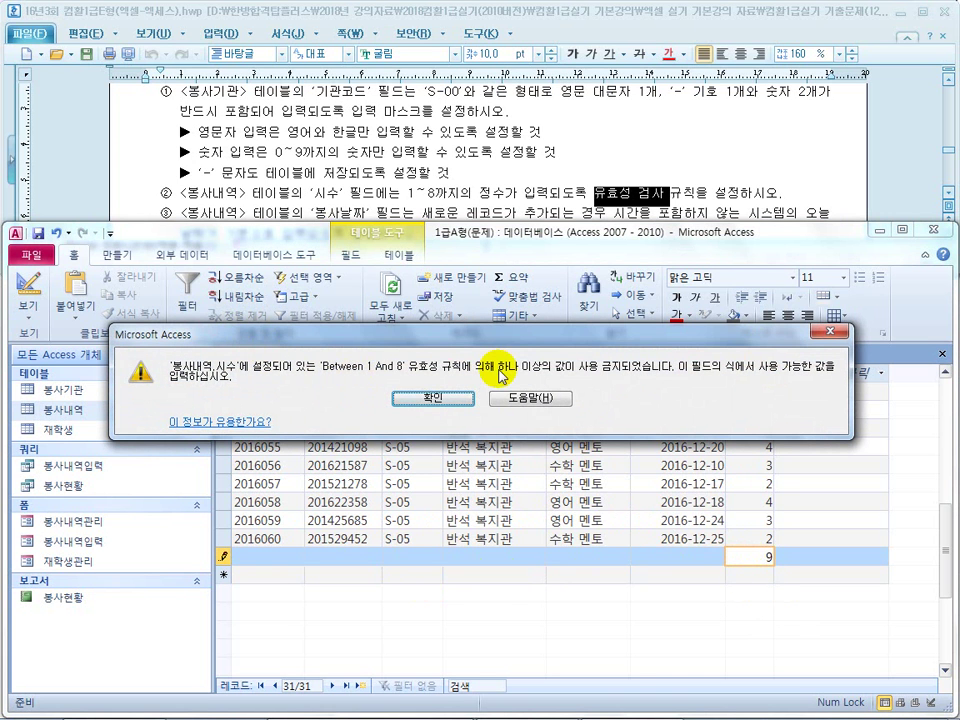
left_click(410, 396)
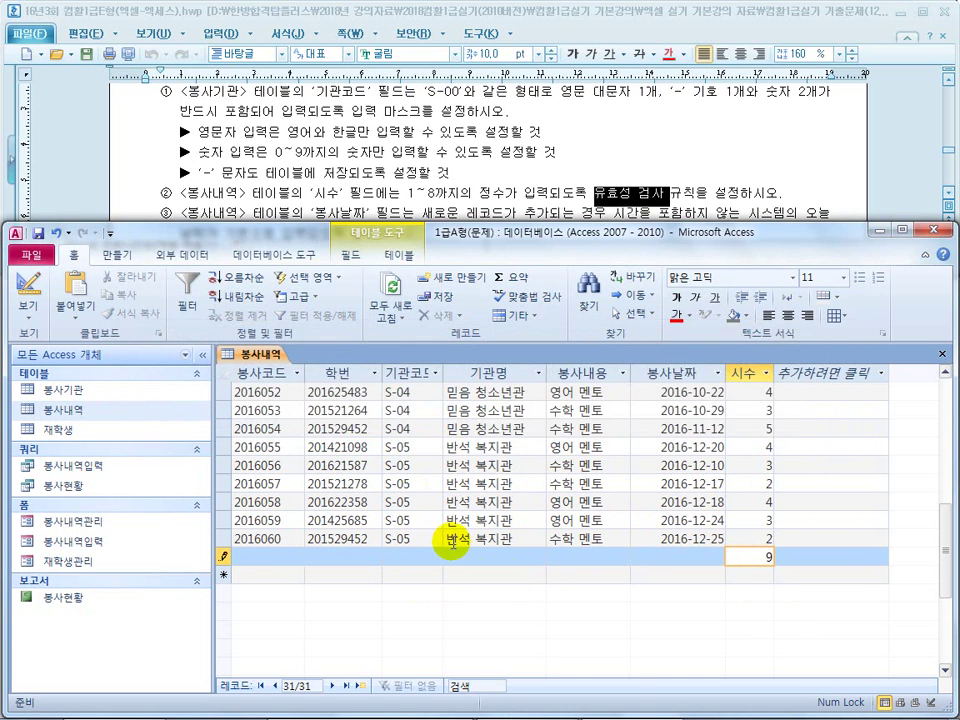
left_click(273, 558)
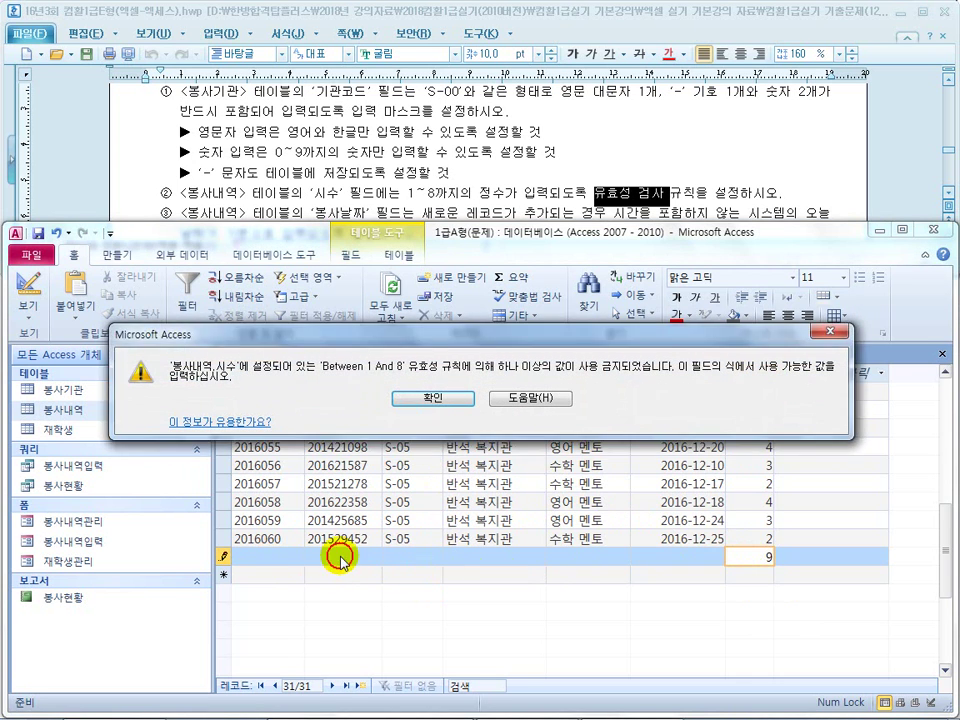
left_click(440, 396)
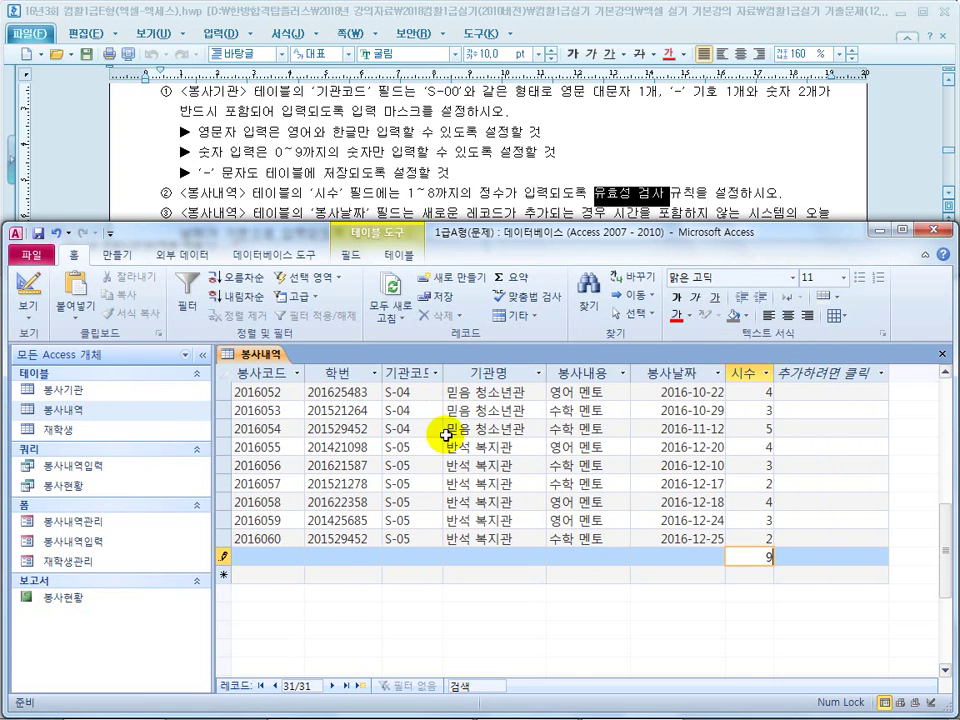
key("F2")
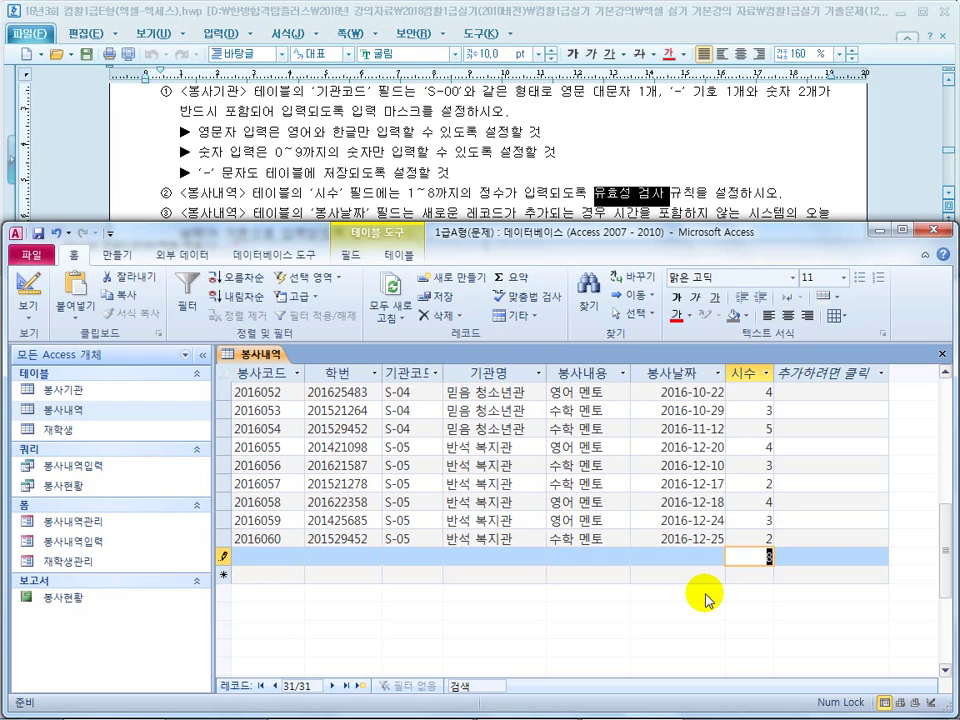
key("Escape")
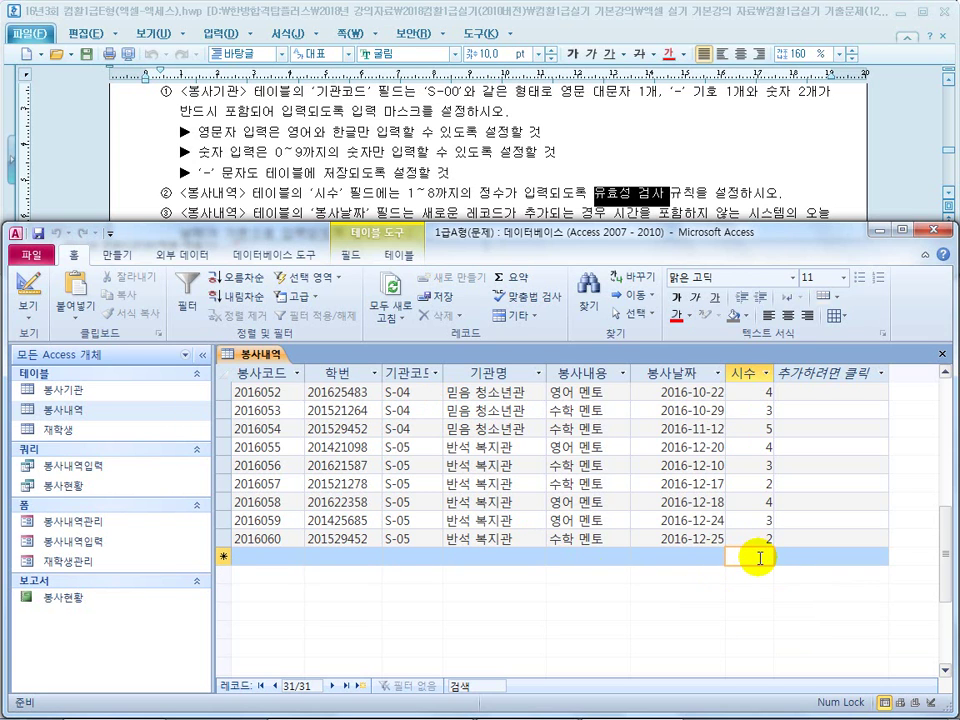
Step: Return the 봉사내역 table to design view and set the 봉사날짜 field's default value to Date(), as the exam document requires
left_click(505, 193)
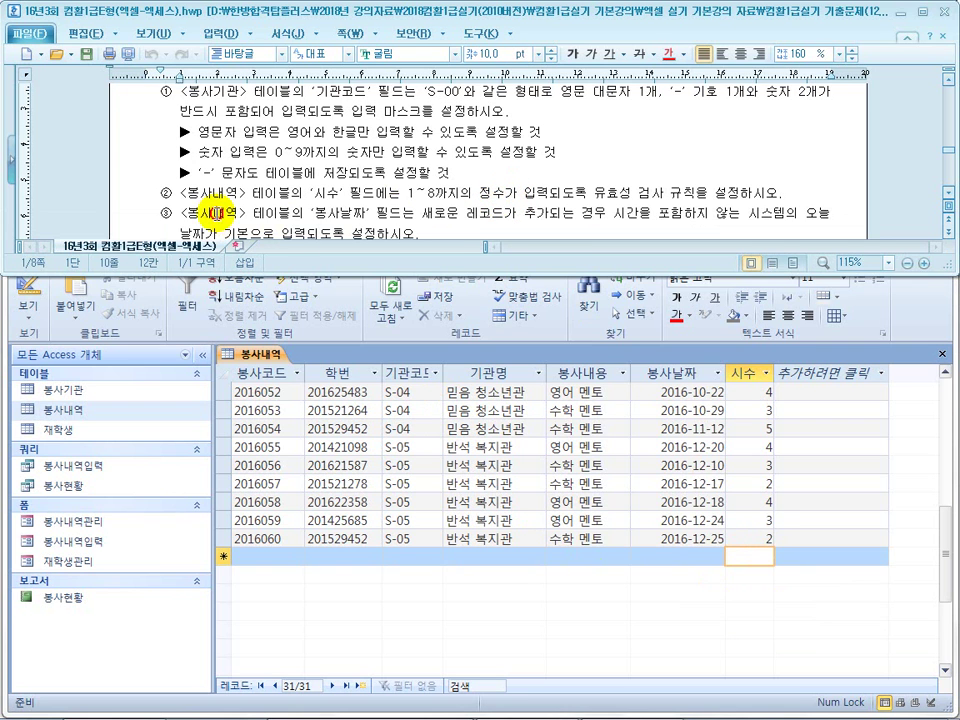
scroll(165, 210, "down", 1)
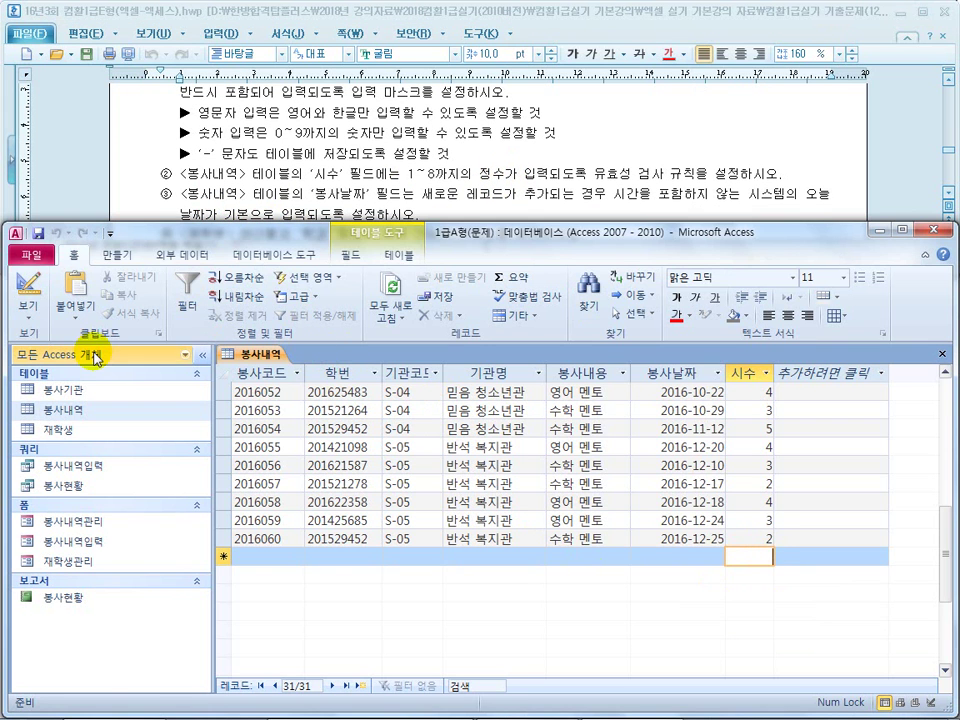
left_click(28, 285)
left_click(236, 198)
left_click_drag(236, 198, 443, 198)
left_click(443, 198)
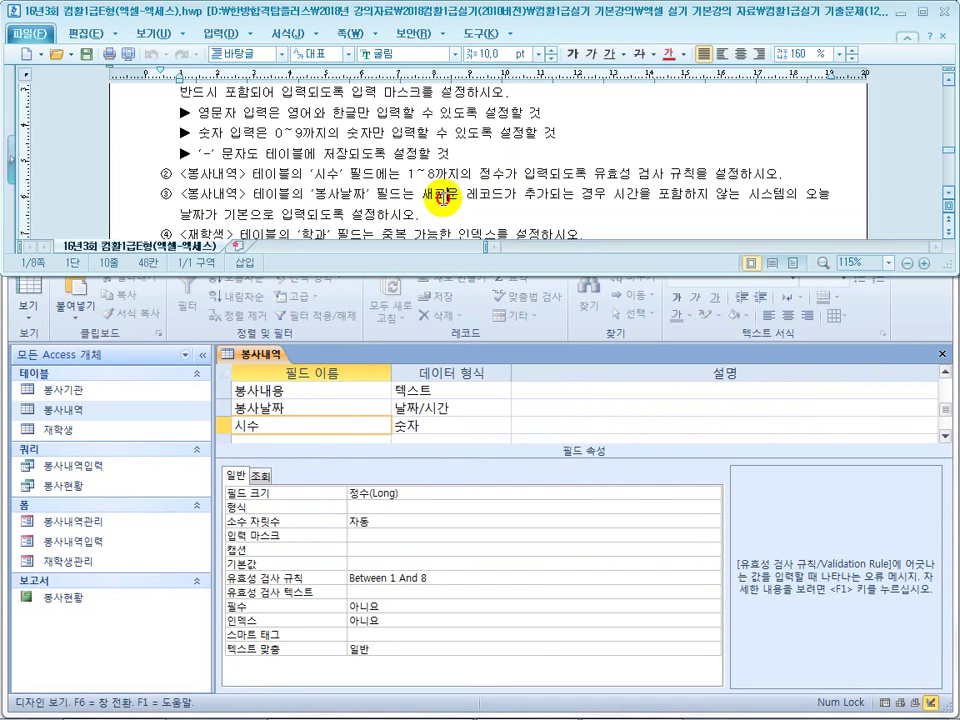
left_click(303, 408)
left_click_drag(388, 193, 746, 195)
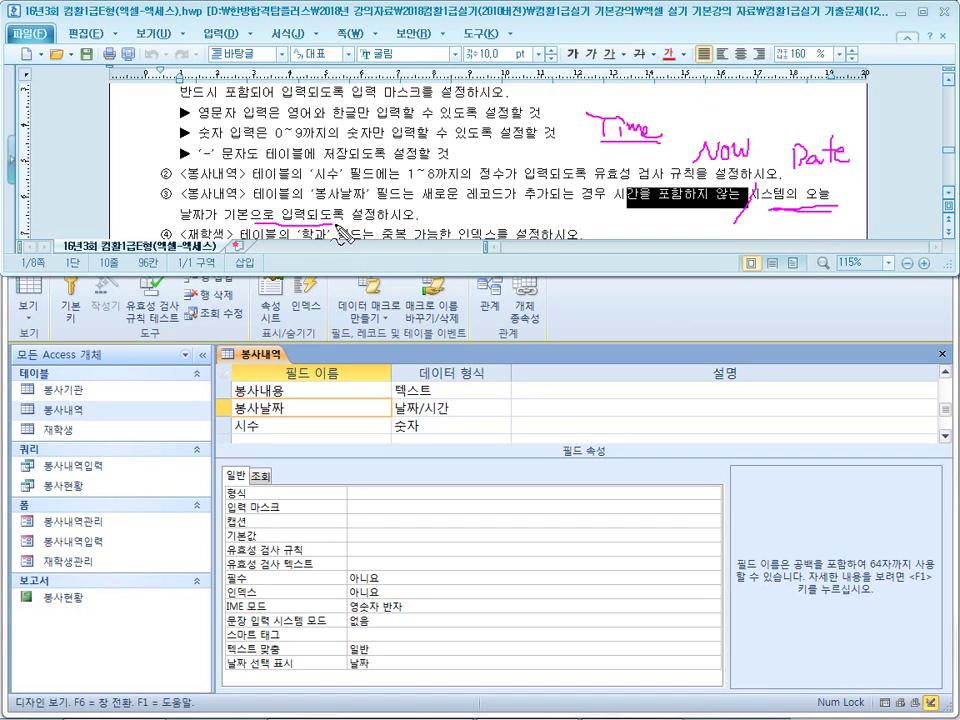
left_click(362, 535)
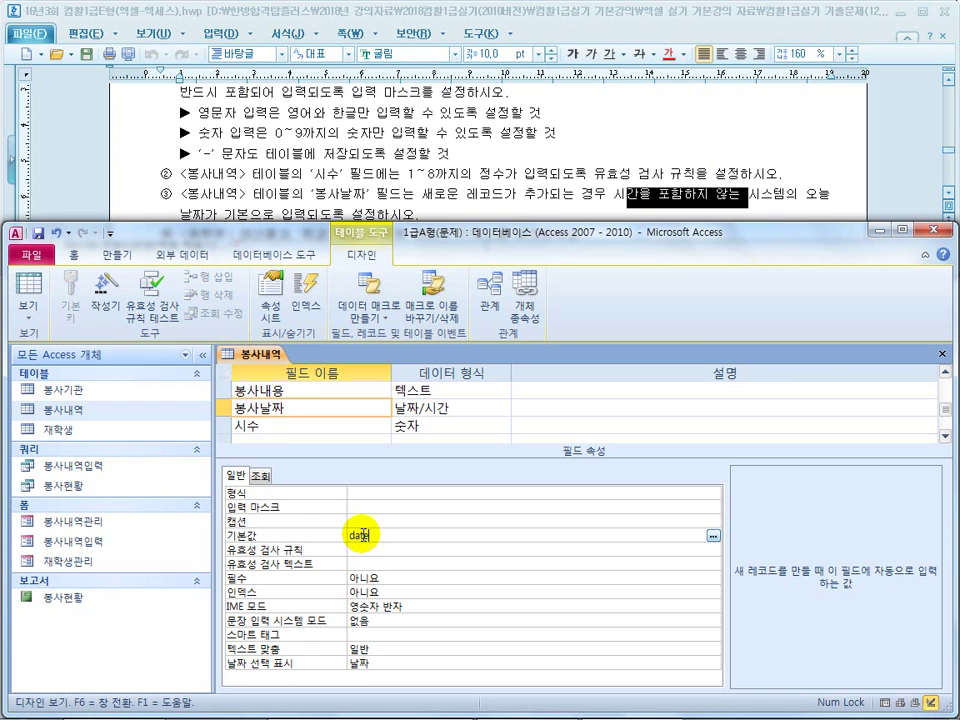
key("Return")
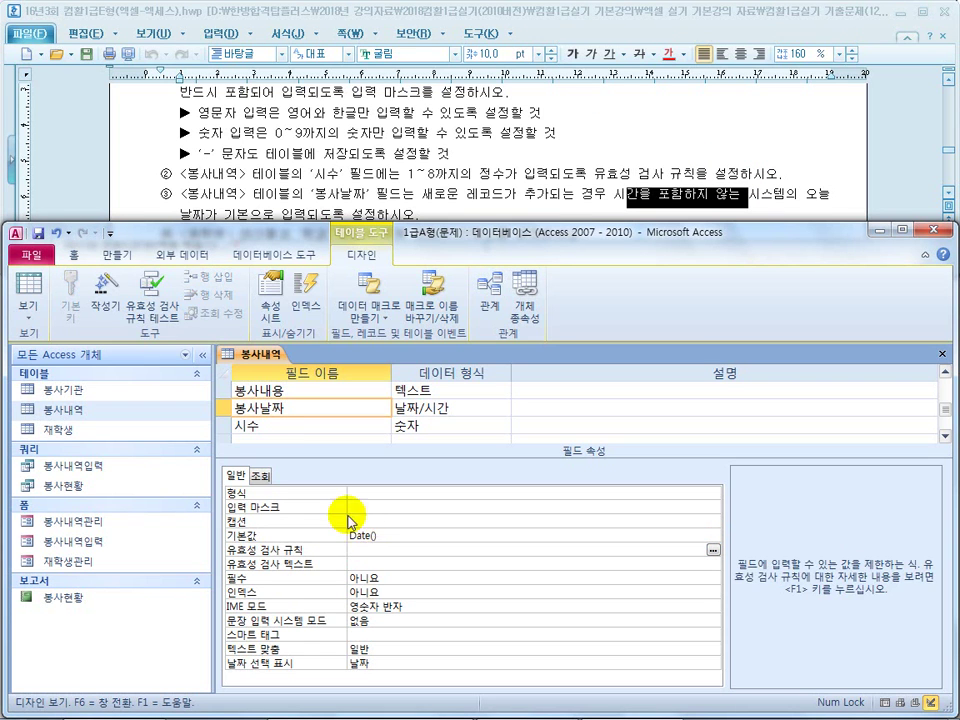
Step: Save the 봉사내역 table, check the default 봉사날짜 on the new record row in datasheet view, and return to design view
left_click(18, 288)
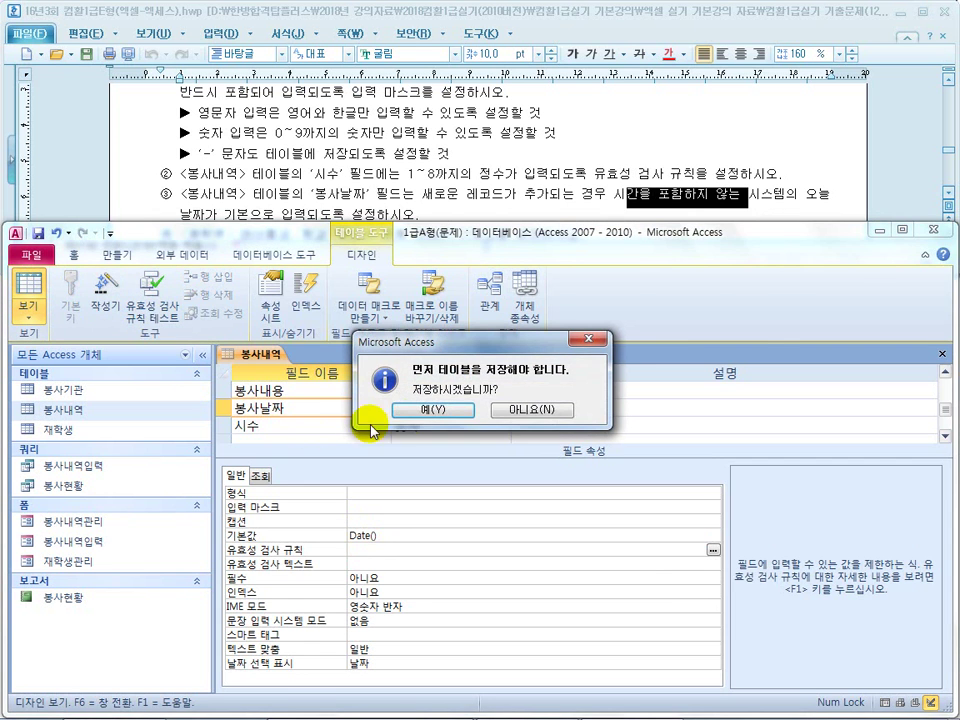
left_click(428, 407)
scroll(500, 460, "down", 4)
scroll(505, 465, "down", 5)
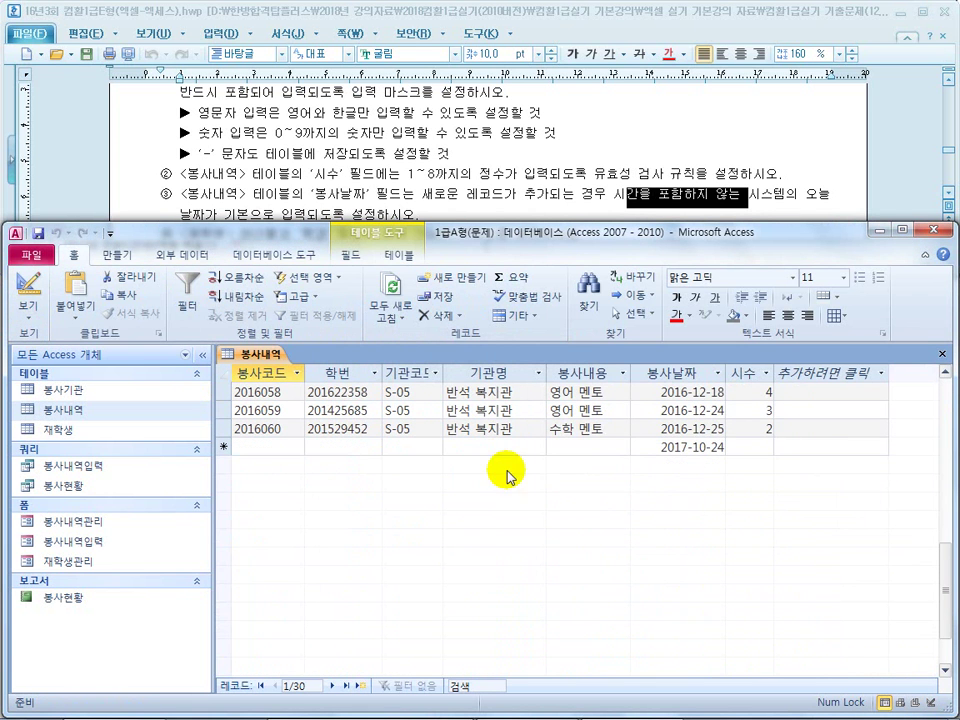
left_click(690, 447)
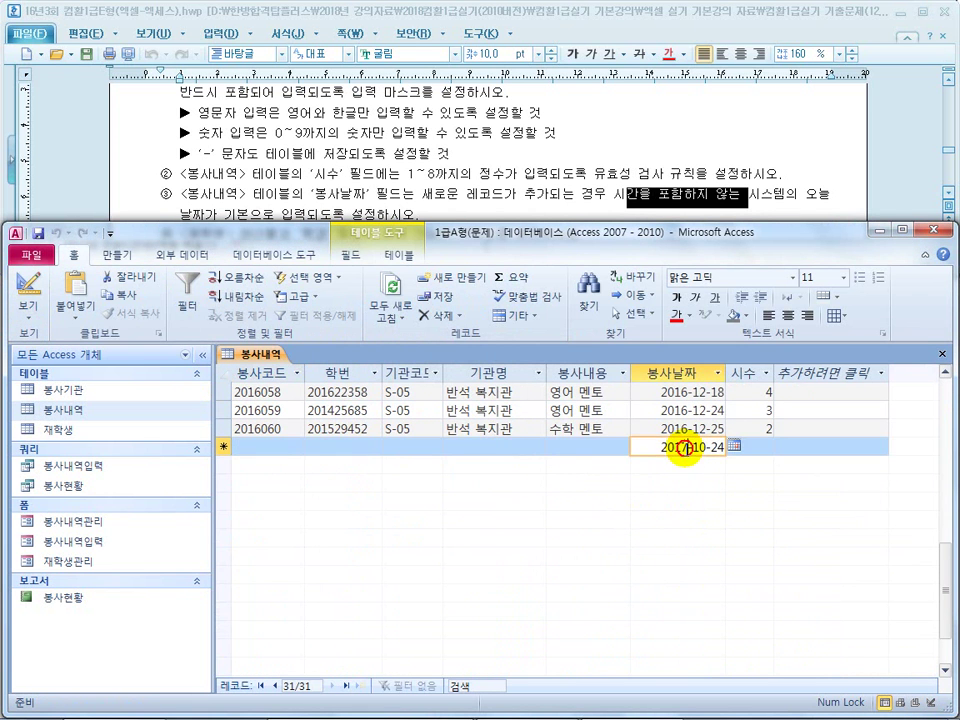
left_click(27, 285)
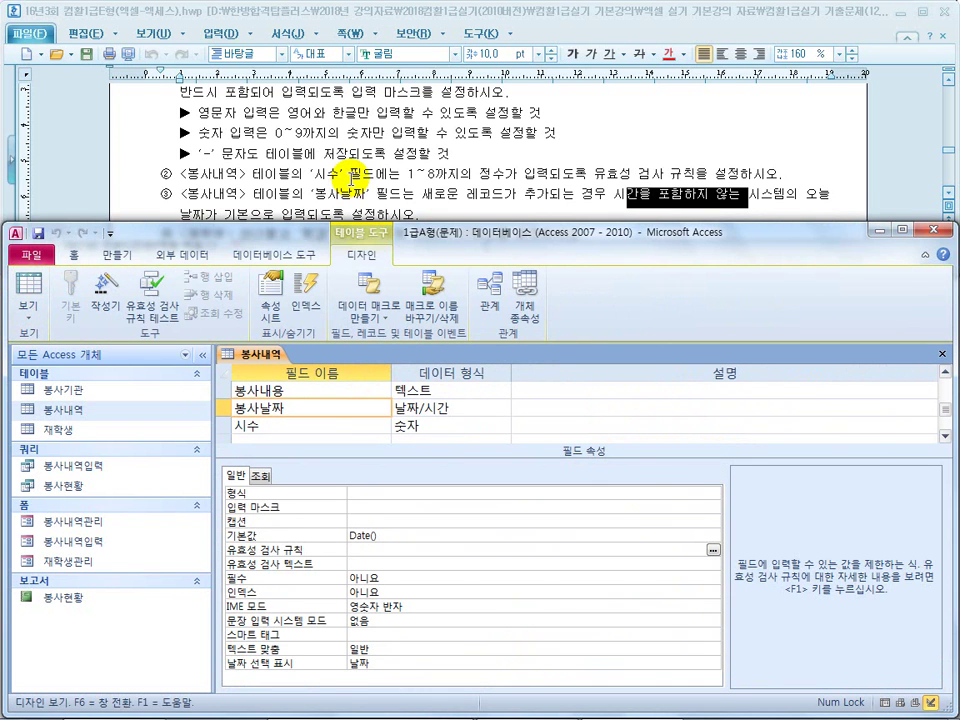
Step: Close the 봉사내역 table and open the 재학생 table in design view for the exam document's fourth task
left_click(348, 174)
left_click(256, 213)
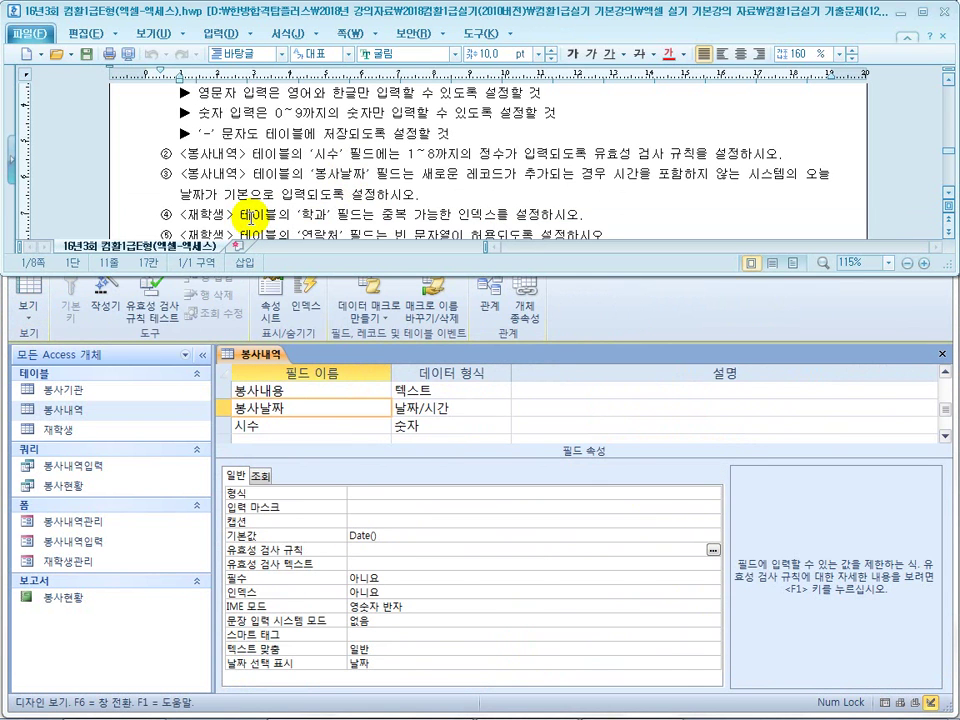
left_click_drag(200, 213, 383, 229)
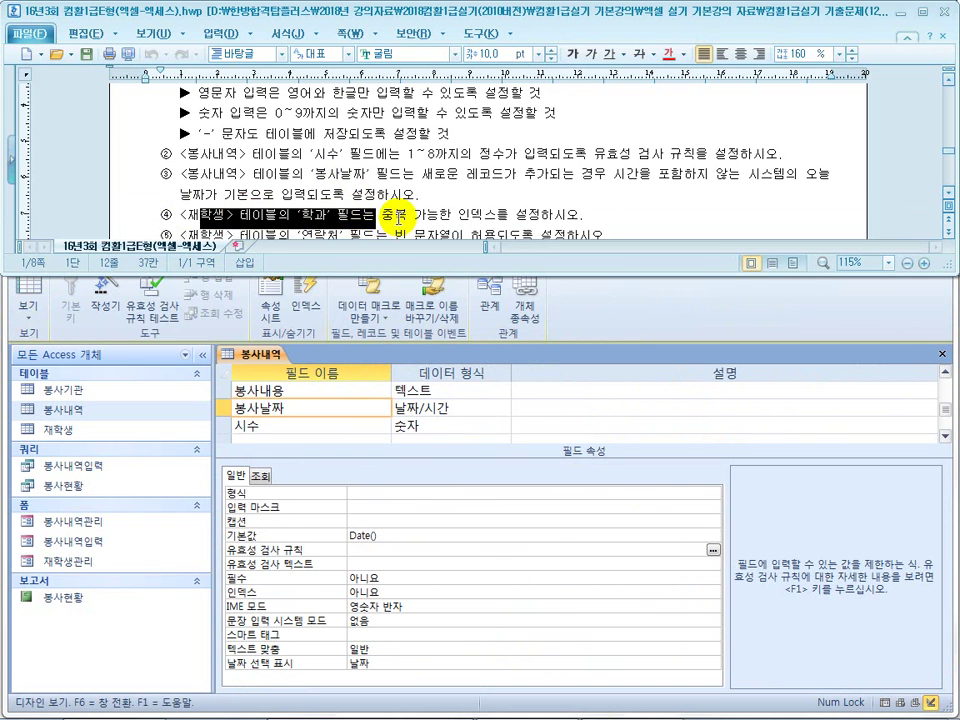
left_click(262, 358)
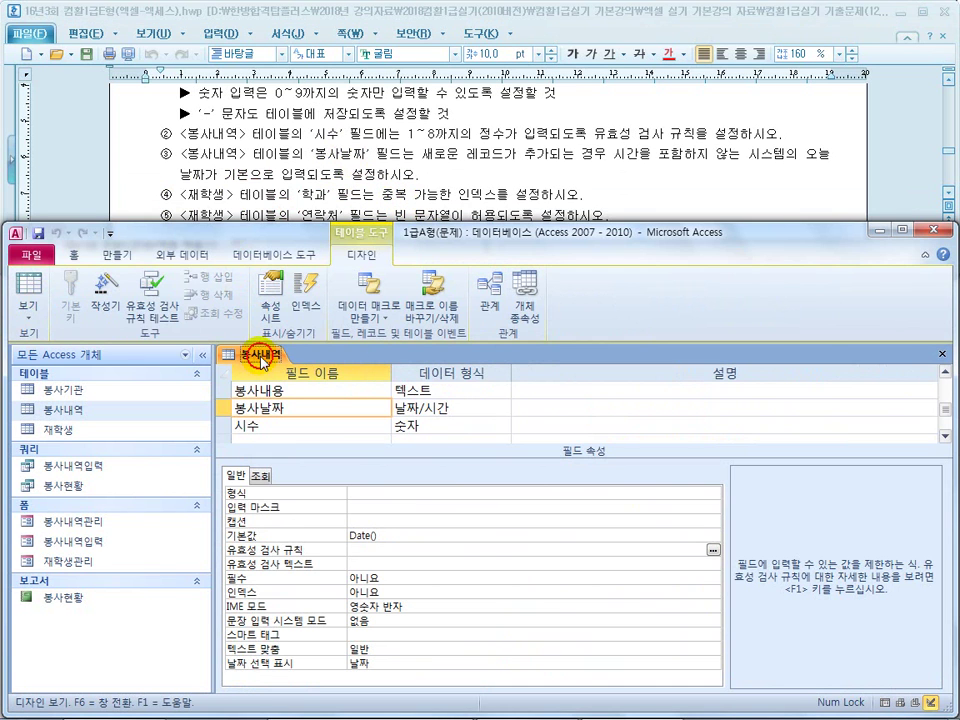
left_click(942, 358)
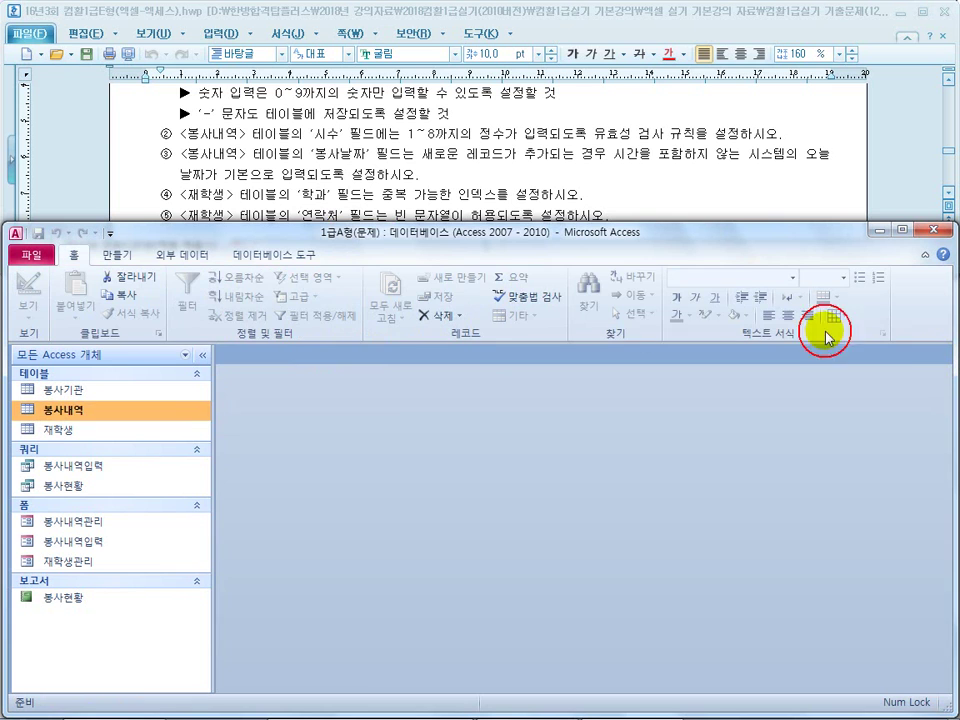
right_click(90, 430)
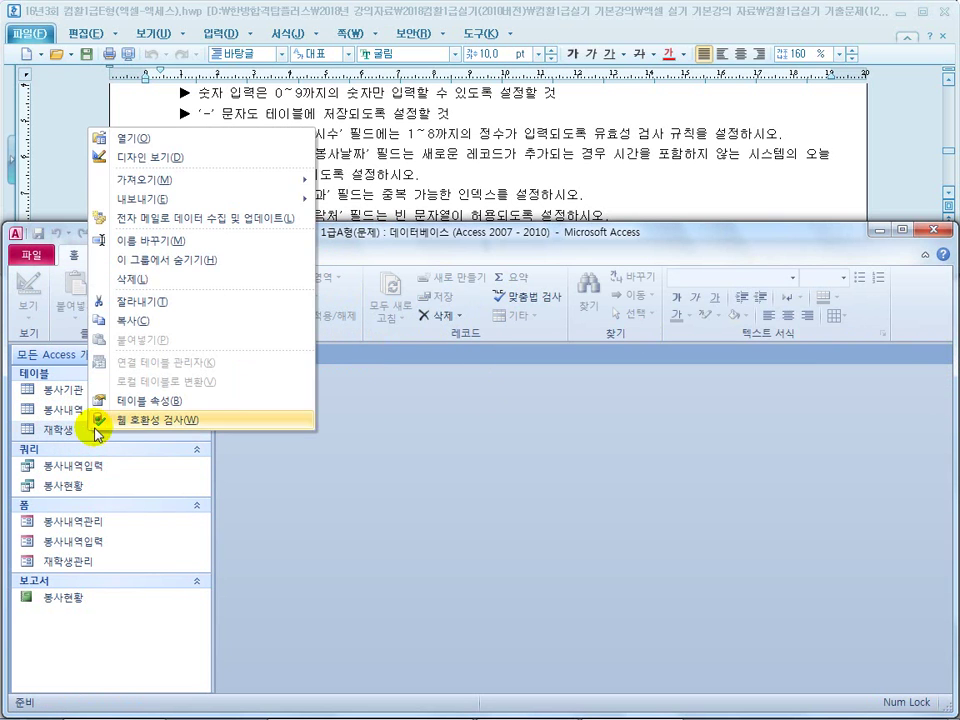
left_click(182, 163)
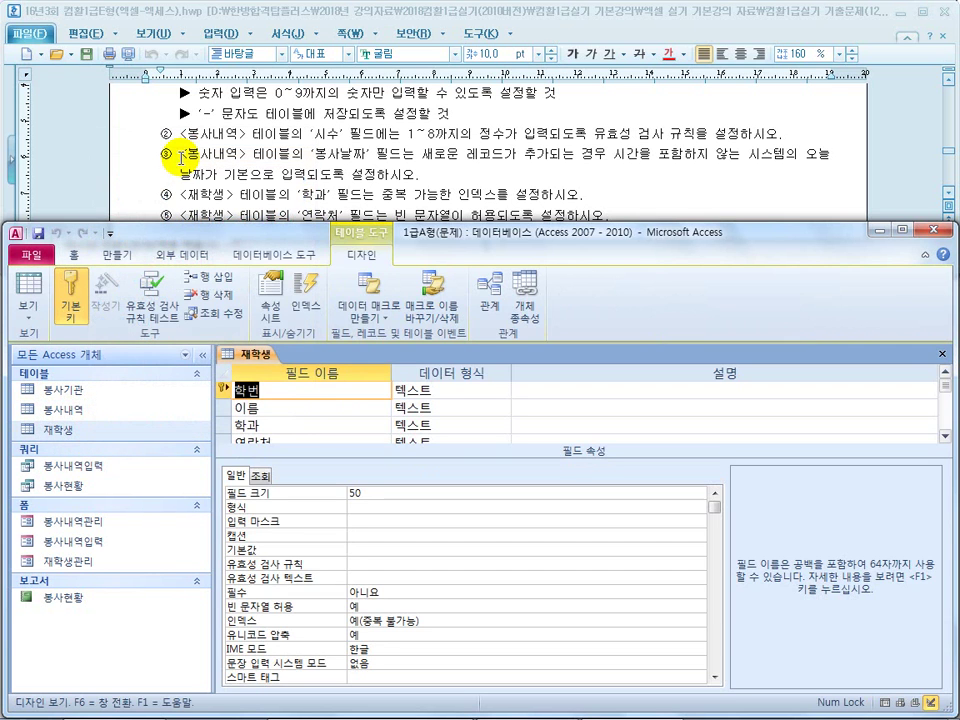
Step: Set the 인덱스 property of the 학과 field to 예(중복 가능)
left_click(278, 424)
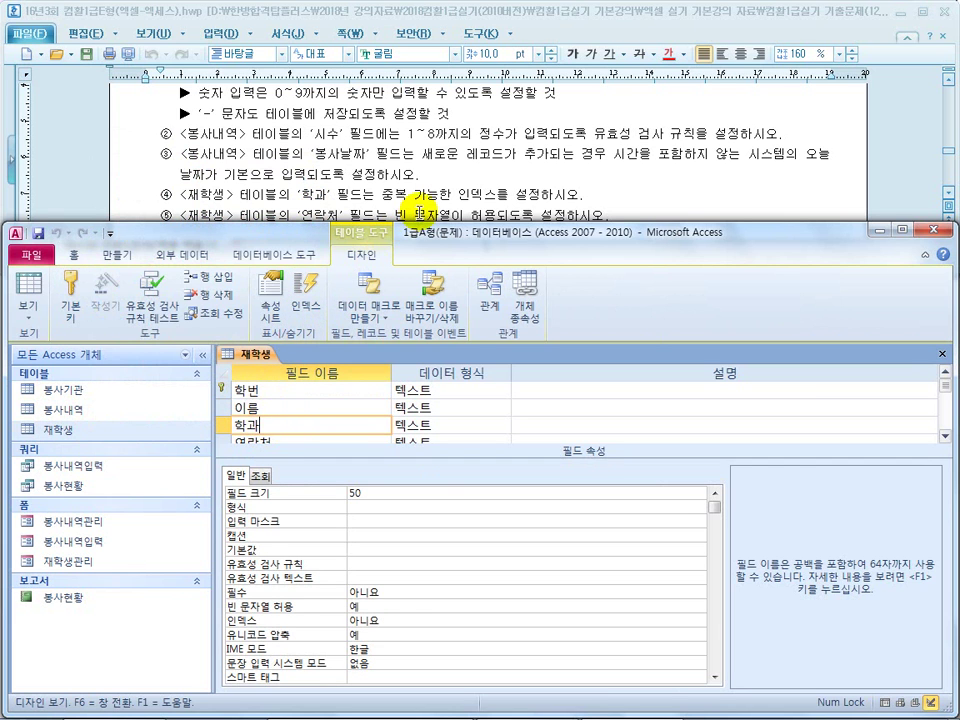
left_click(305, 622)
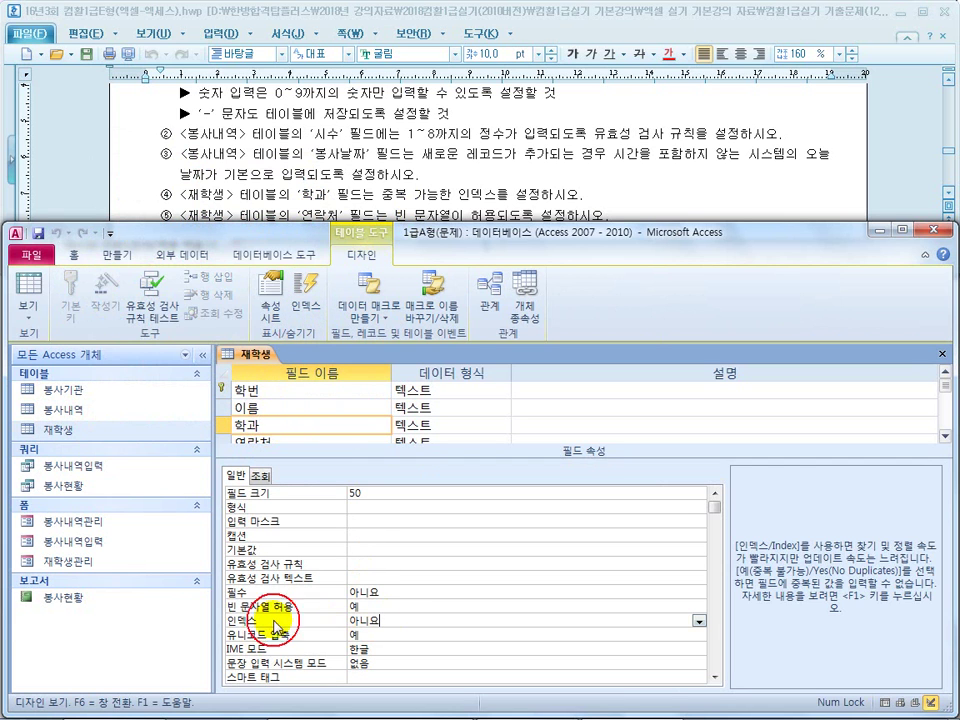
left_click(699, 621)
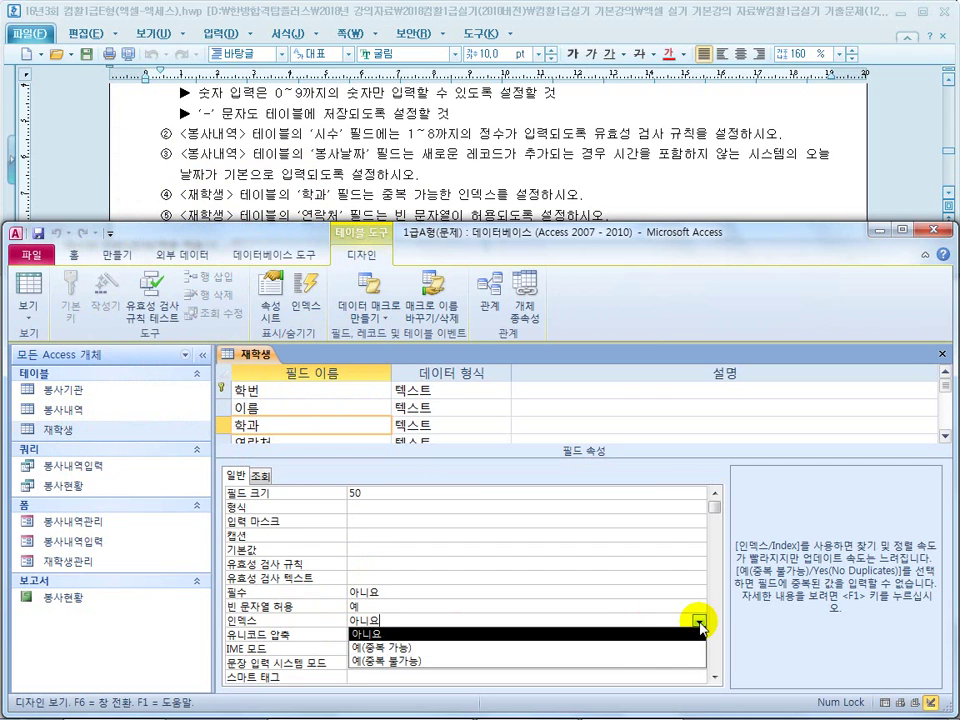
left_click(640, 648)
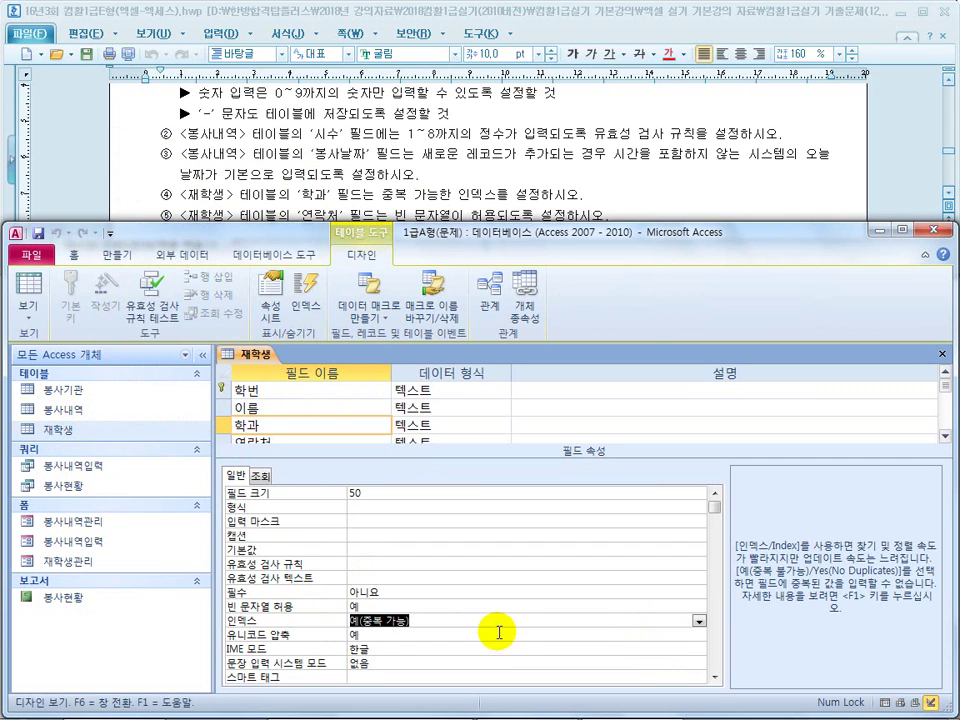
Step: Set the 빈 문자열 허용 property of the 재학생 table's 연락처 field to 예, as the exam document's fifth item requires
left_click(377, 196)
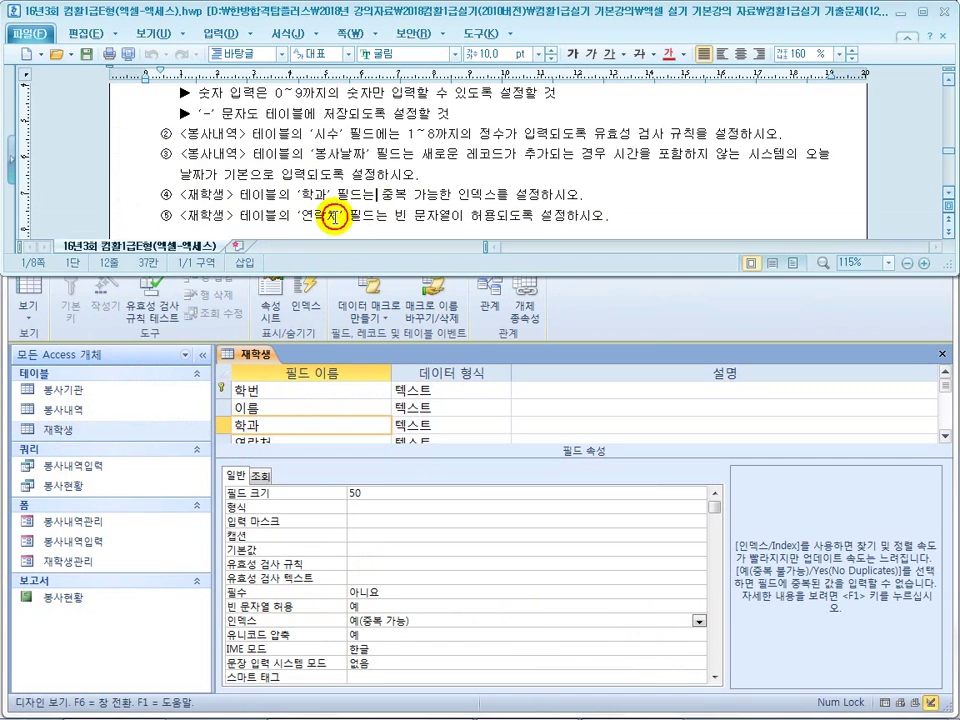
left_click_drag(266, 217, 348, 217)
left_click(313, 438)
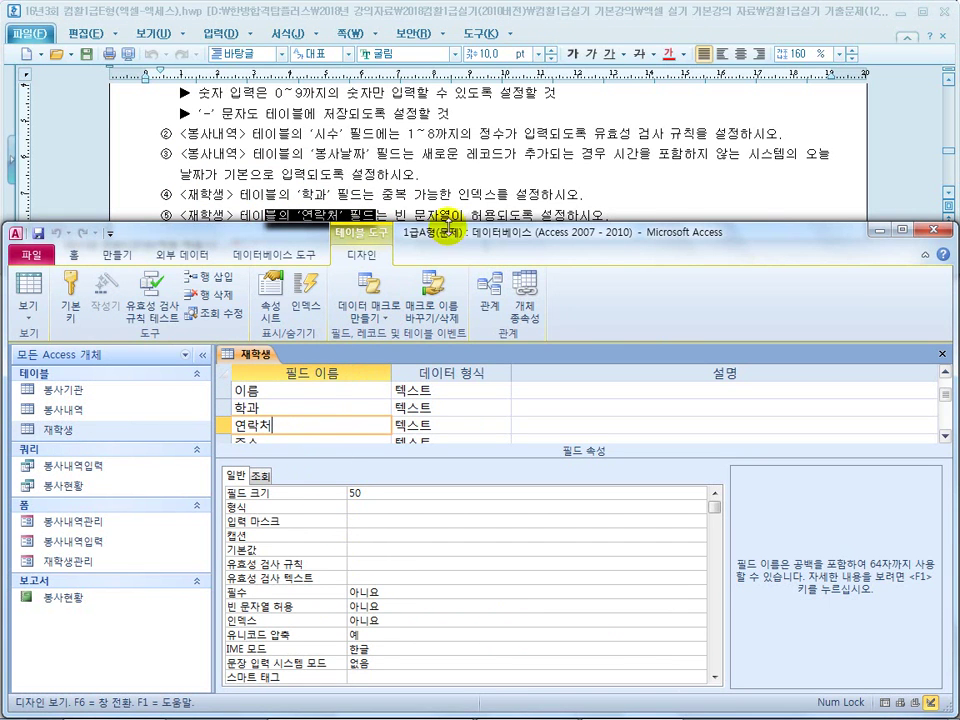
left_click(428, 220)
left_click_drag(451, 217, 399, 216)
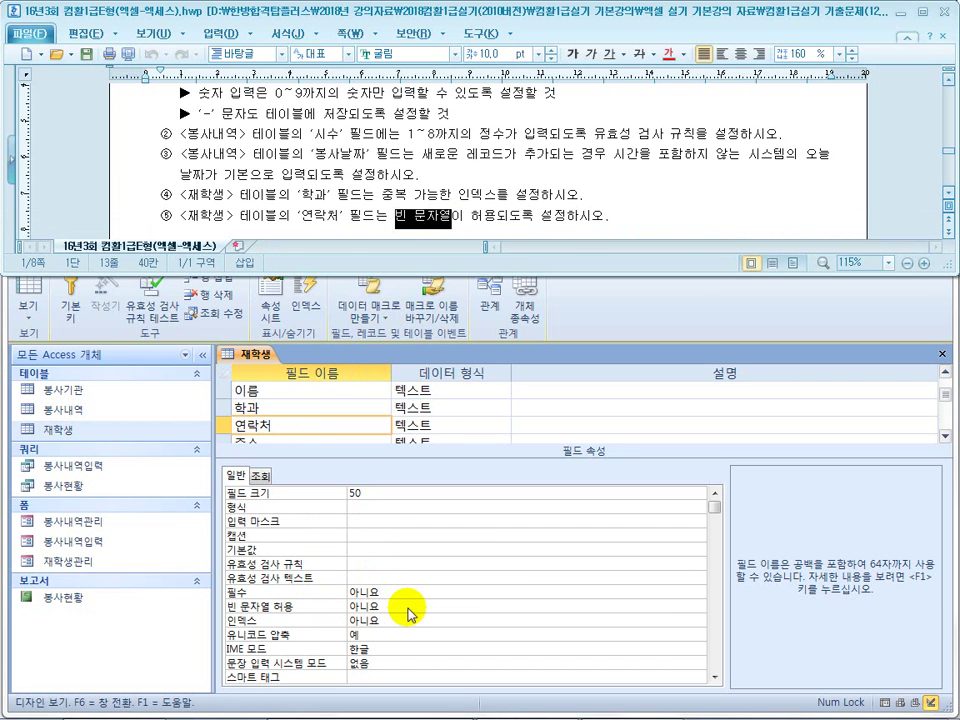
left_click(352, 607)
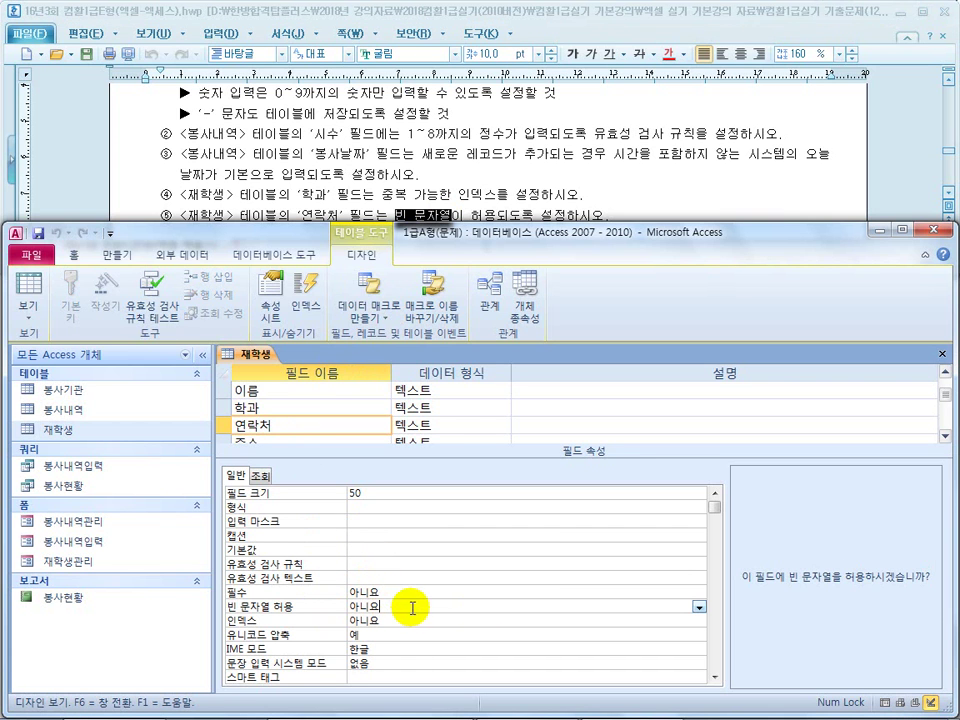
left_click(699, 608)
left_click(615, 621)
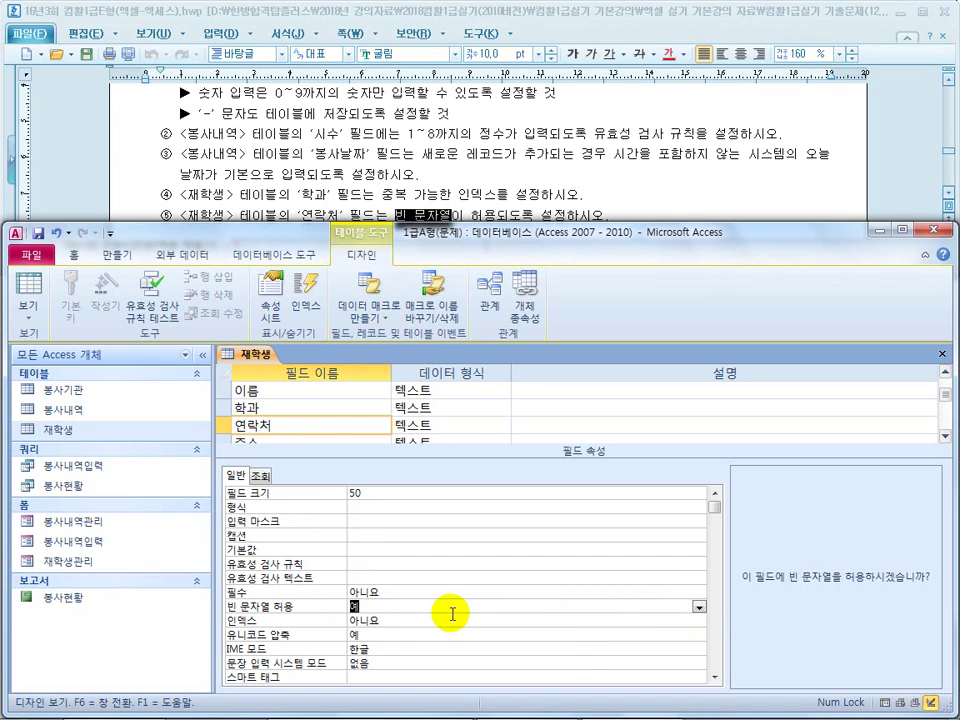
Step: Bring up the exam document's second task, then close the 재학생 table and save its design changes
left_click(525, 182)
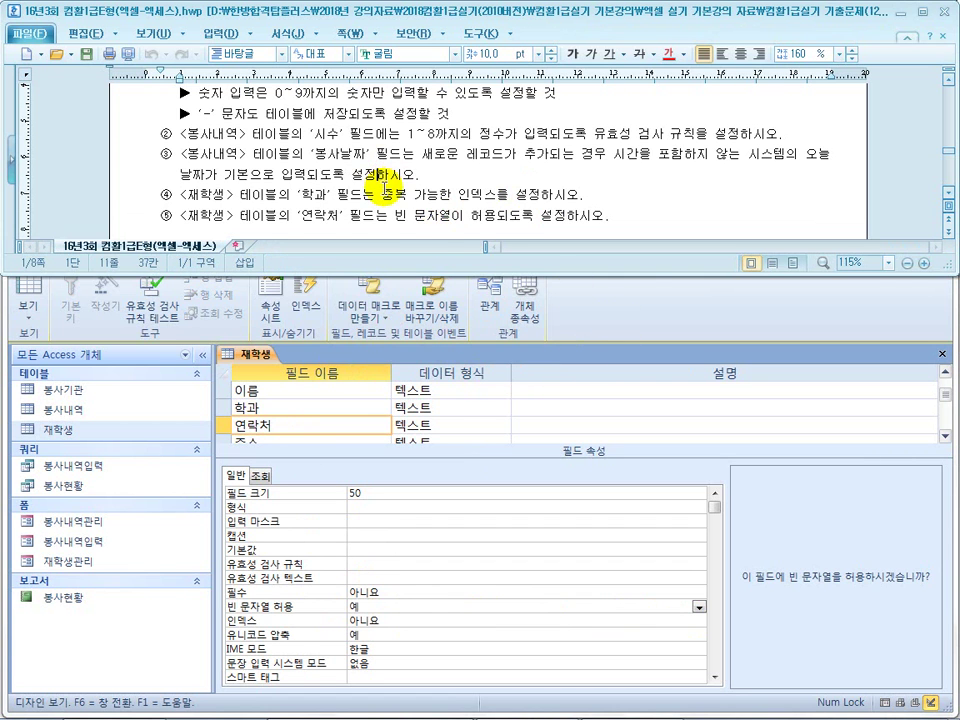
scroll(383, 183, "down", 1)
scroll(383, 193, "down", 1)
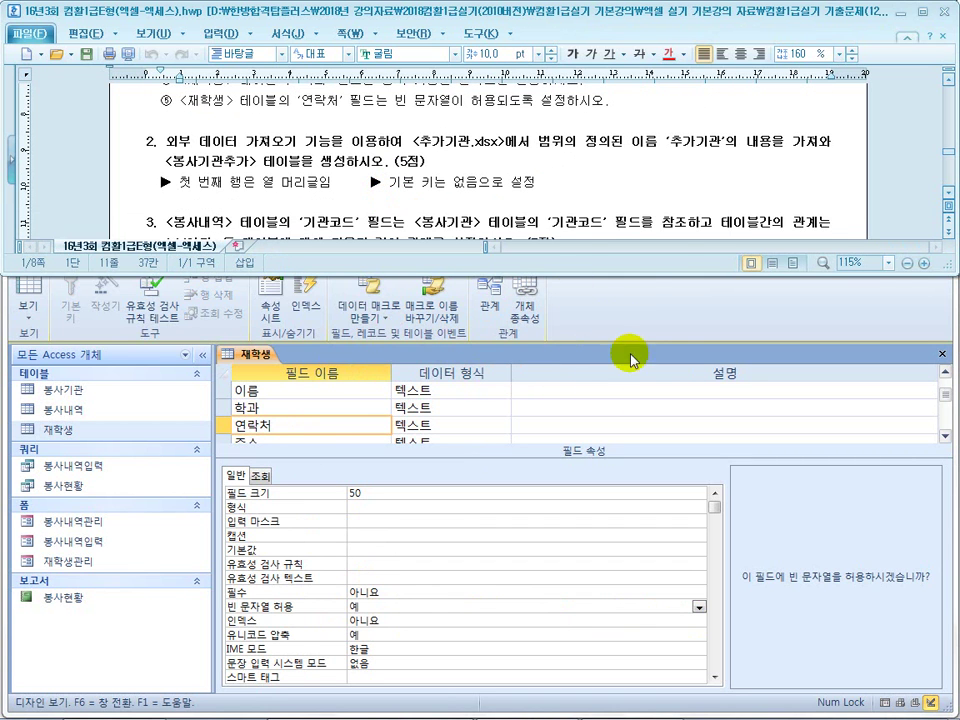
left_click(675, 370)
left_click(945, 355)
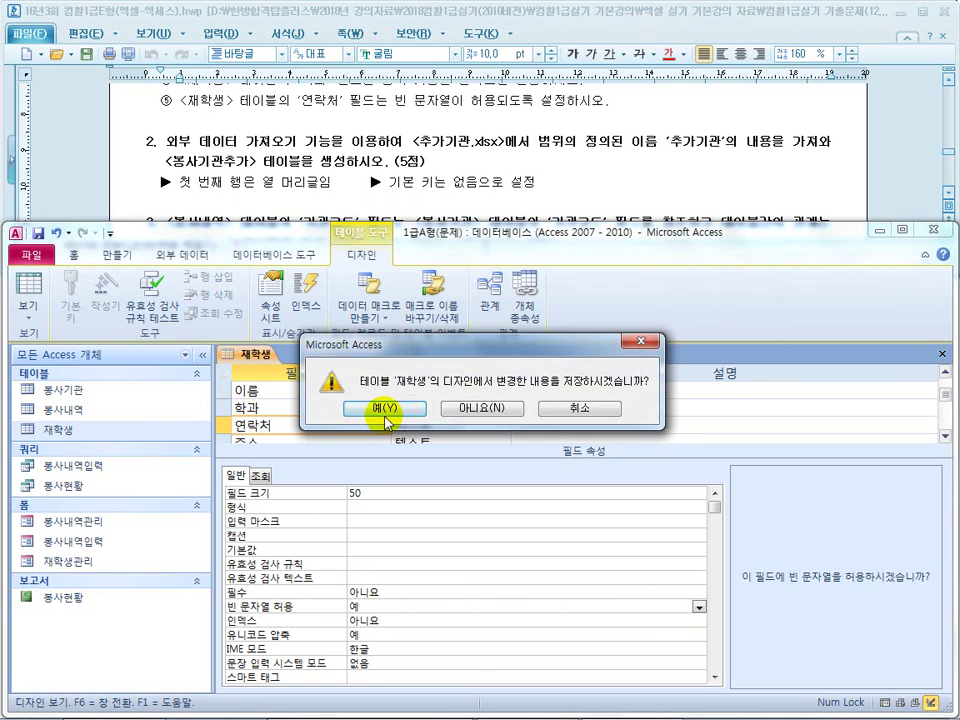
left_click(400, 412)
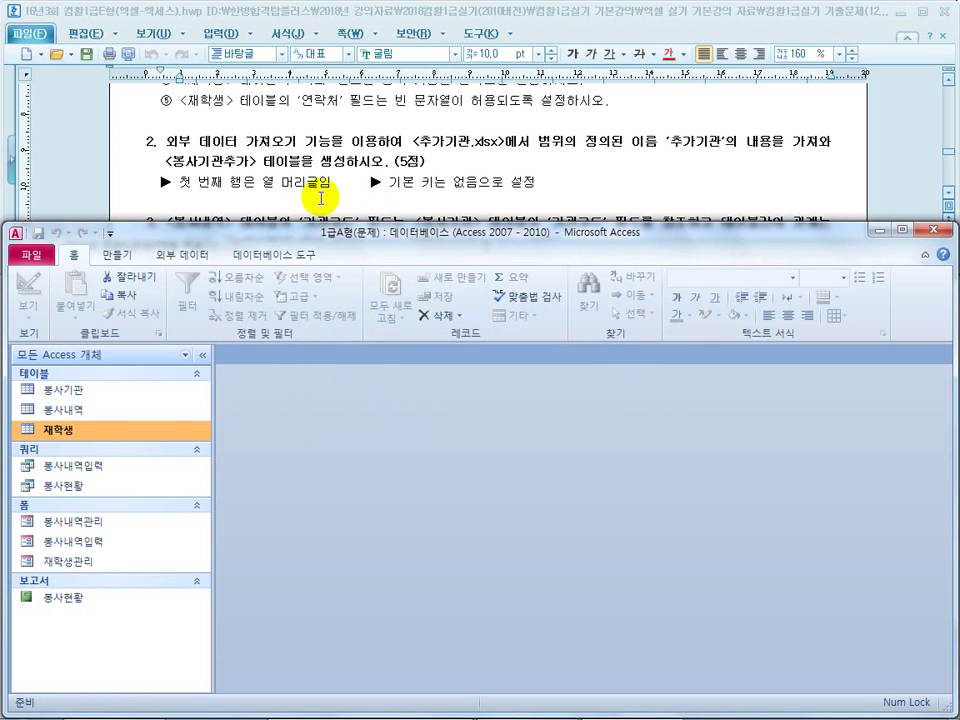
Step: Review the import task in the exam document and locate 추가기관.xlsx in the exam folder and in C:\DB, then return to Access
left_click_drag(240, 141, 333, 141)
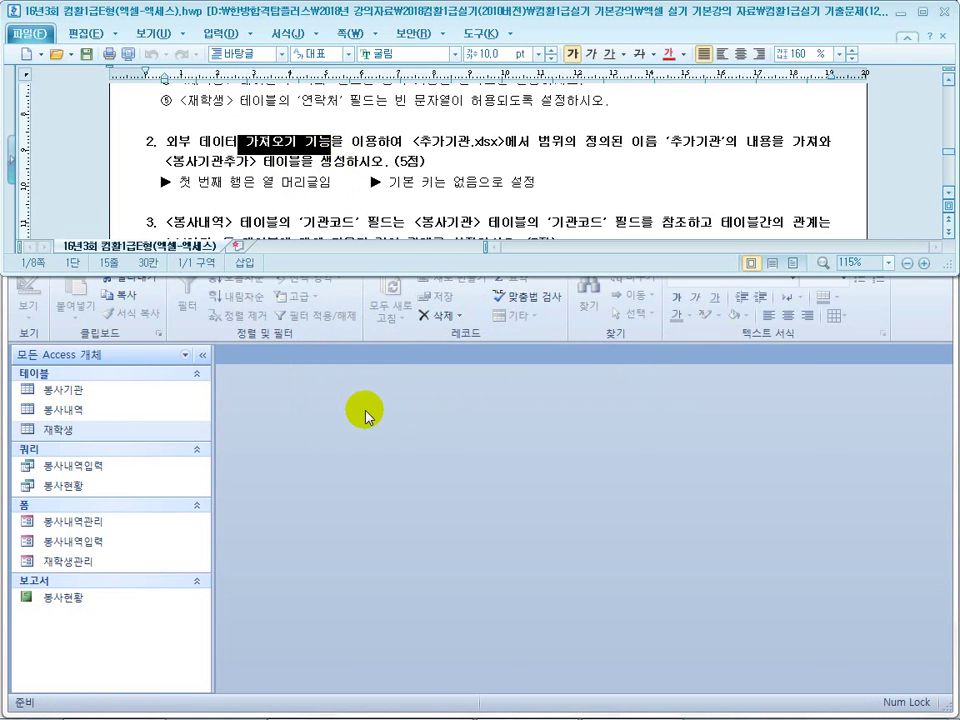
left_click_drag(496, 141, 421, 141)
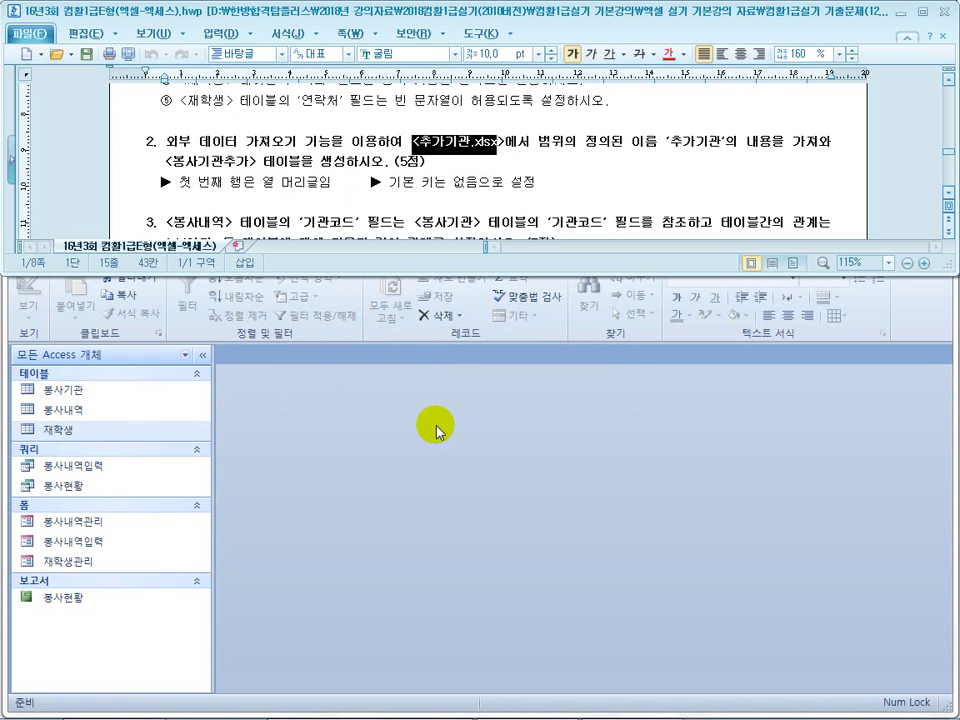
left_click(125, 705)
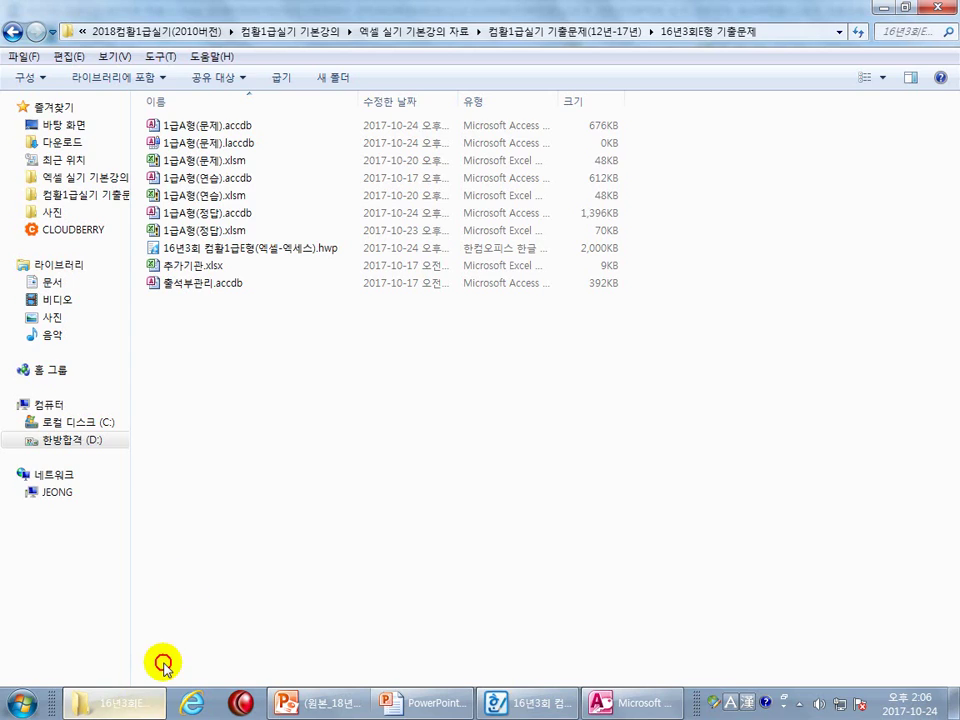
left_click(228, 266)
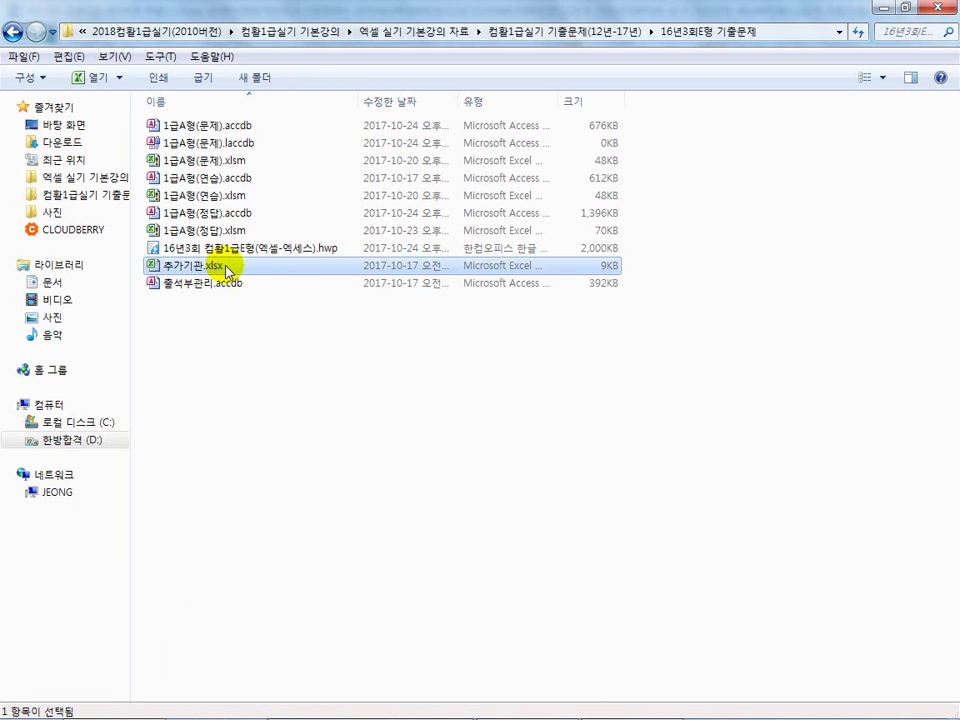
left_click(108, 422)
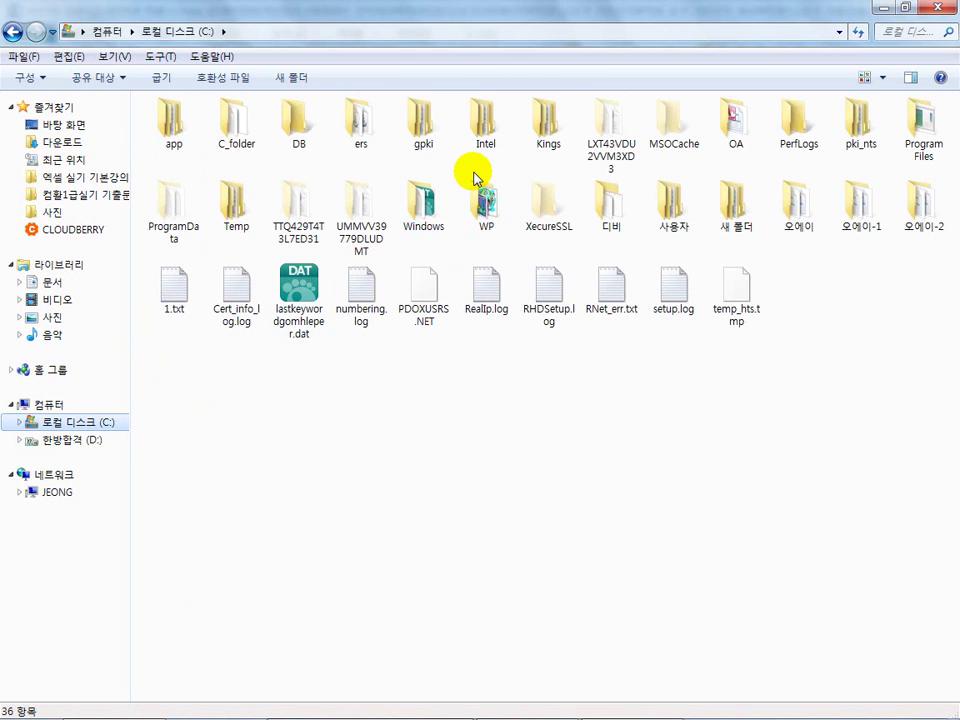
double_click(299, 120)
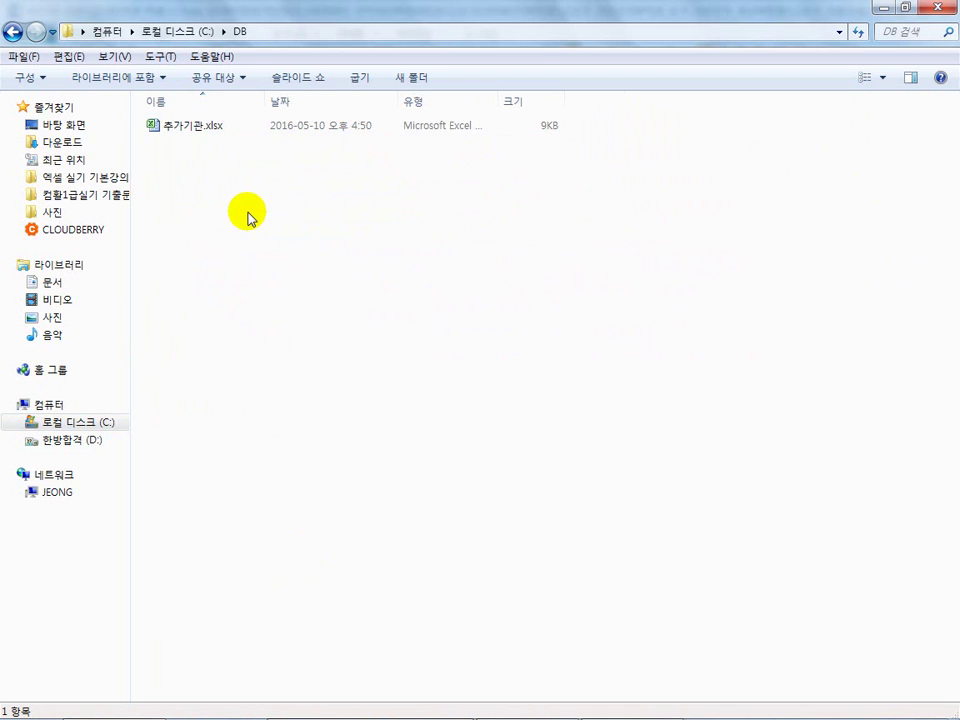
key("super")
left_click(632, 706)
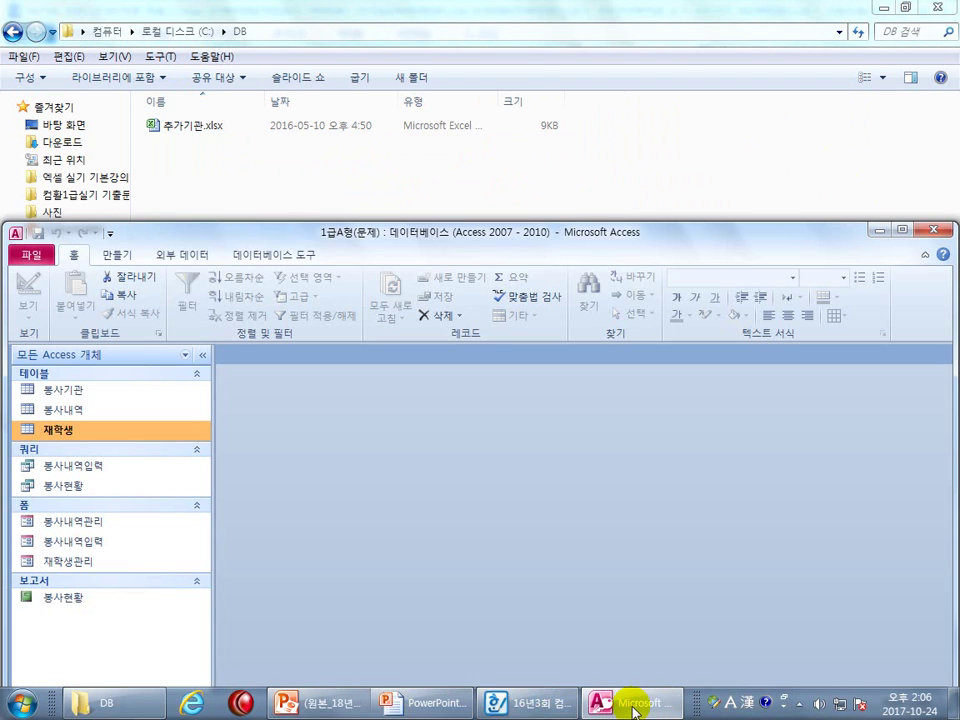
left_click(525, 701)
left_click(306, 500)
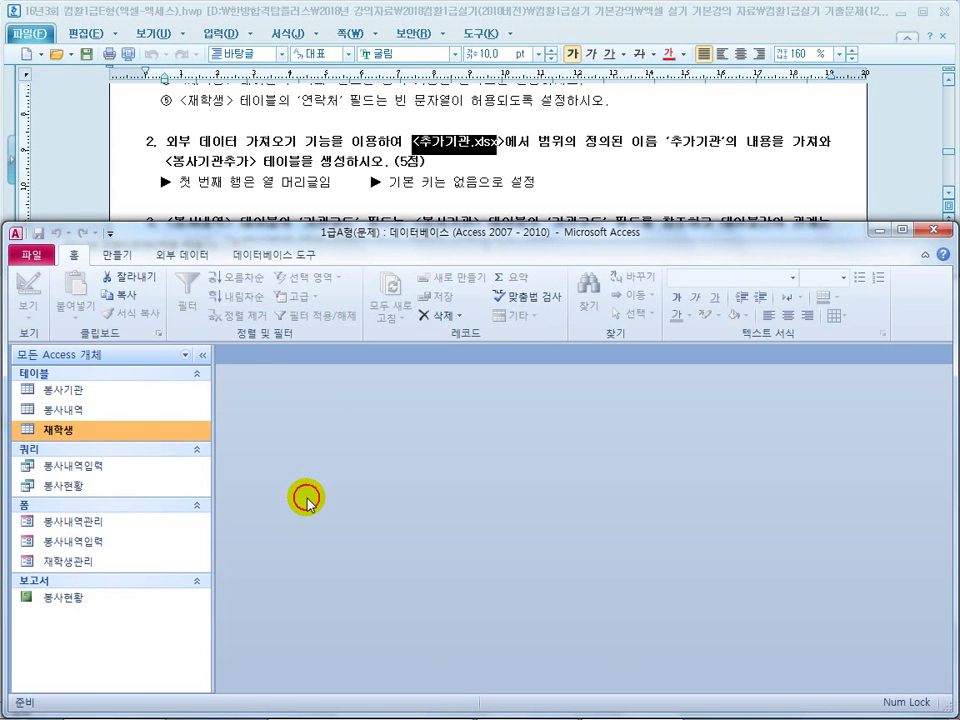
Step: Start an Excel import of external data and choose C:\DB\추가기관.xlsx as the source file
left_click(173, 254)
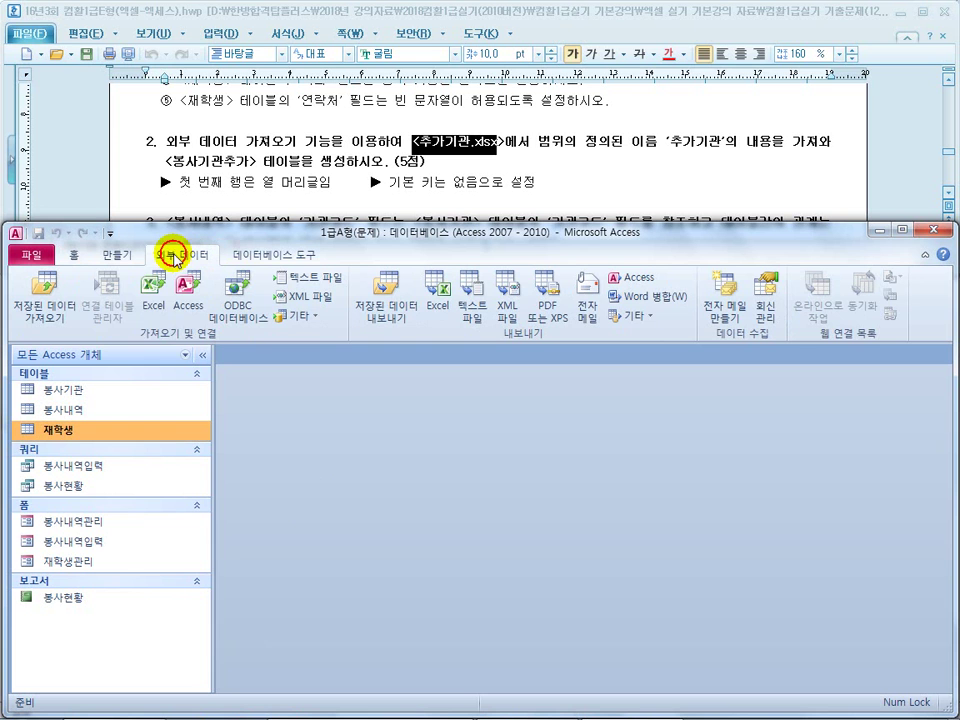
left_click(150, 296)
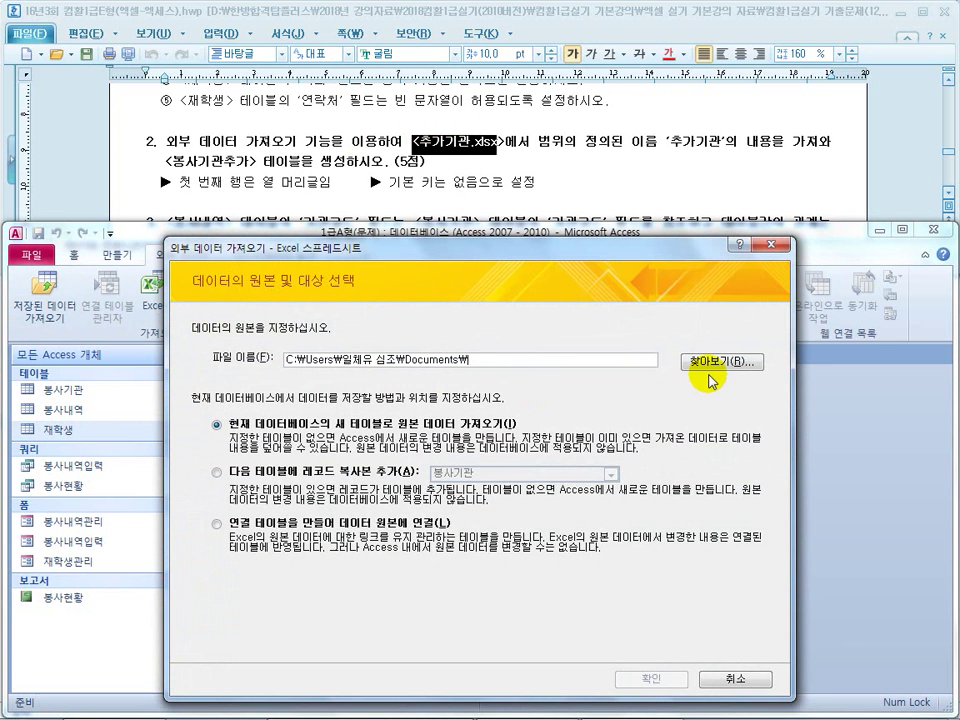
left_click(713, 364)
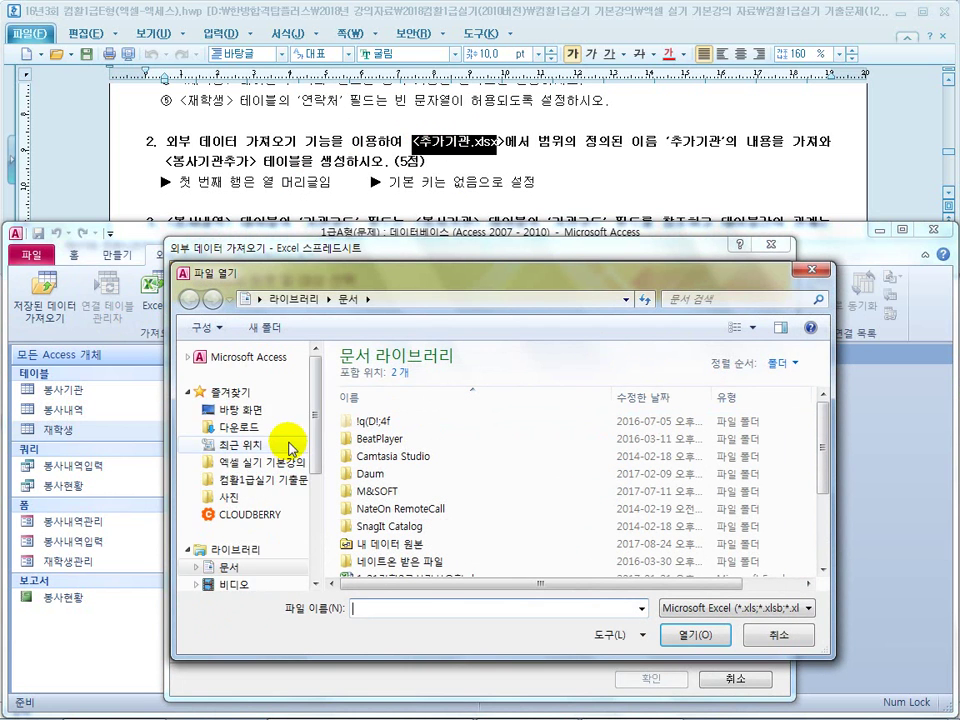
left_click_drag(314, 420, 315, 500)
left_click(270, 525)
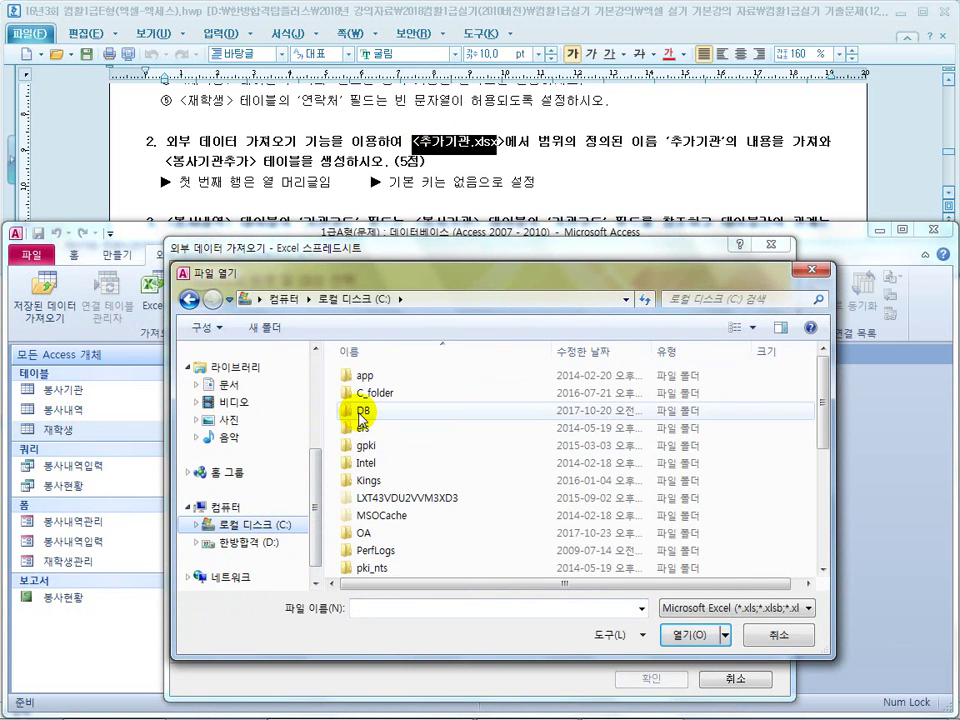
double_click(352, 416)
left_click(373, 406)
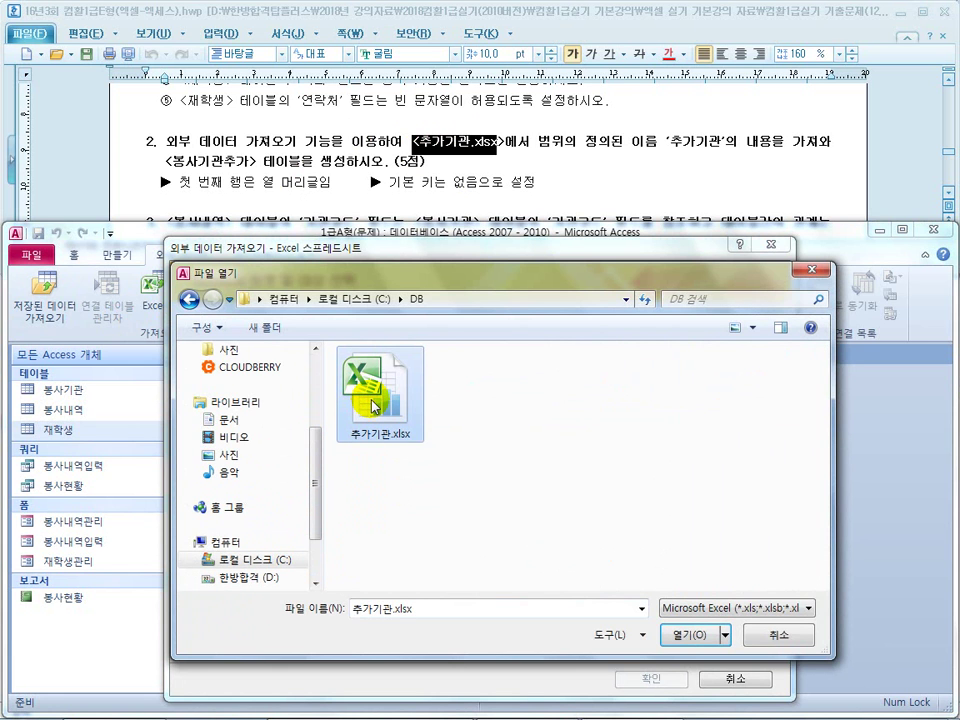
left_click(678, 636)
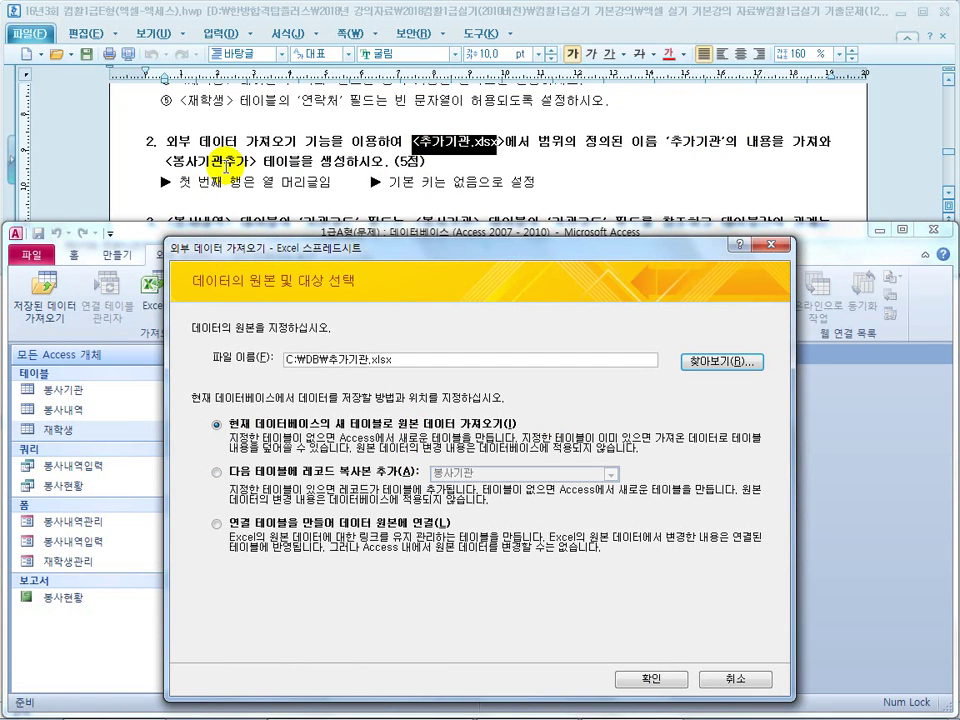
Step: Check the required table creation in the exam document and proceed with importing the source data into a new table
left_click(226, 164)
left_click_drag(224, 162, 333, 170)
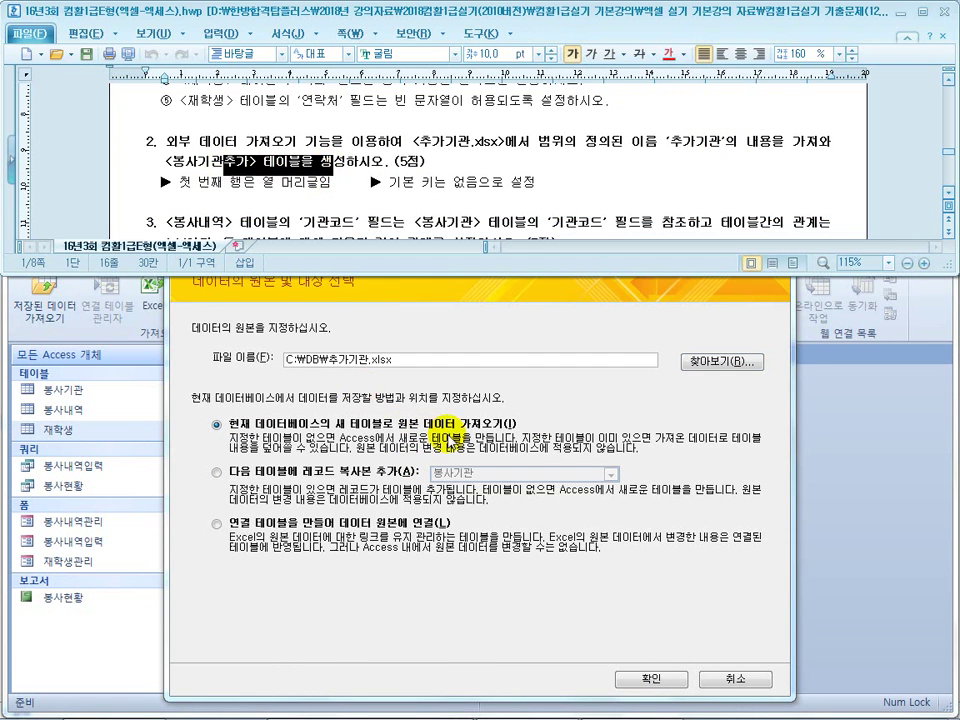
left_click(330, 318)
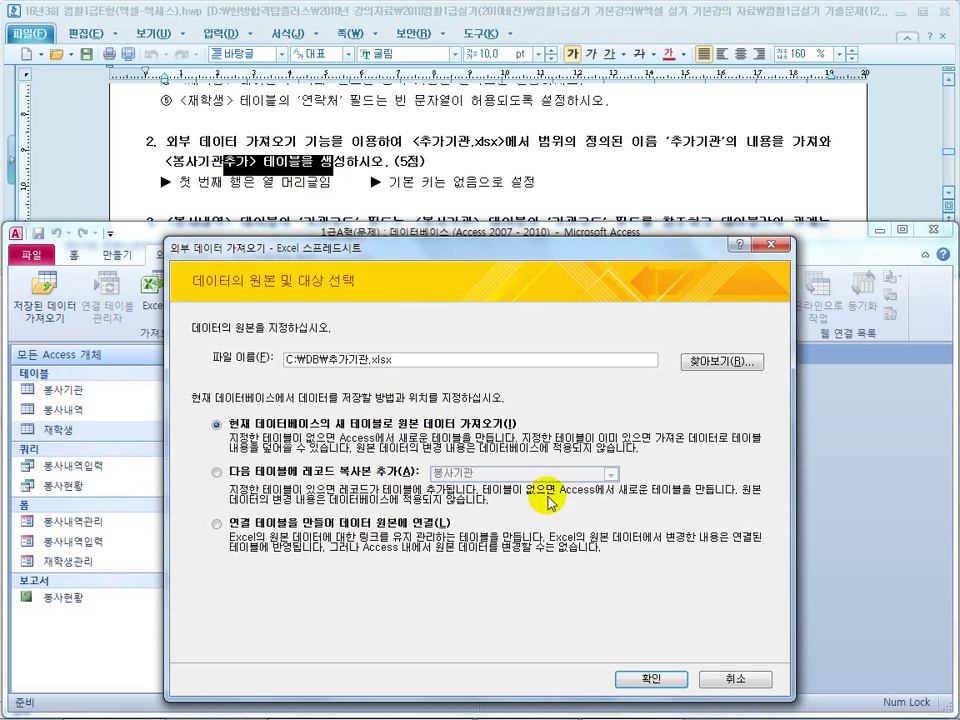
left_click(641, 680)
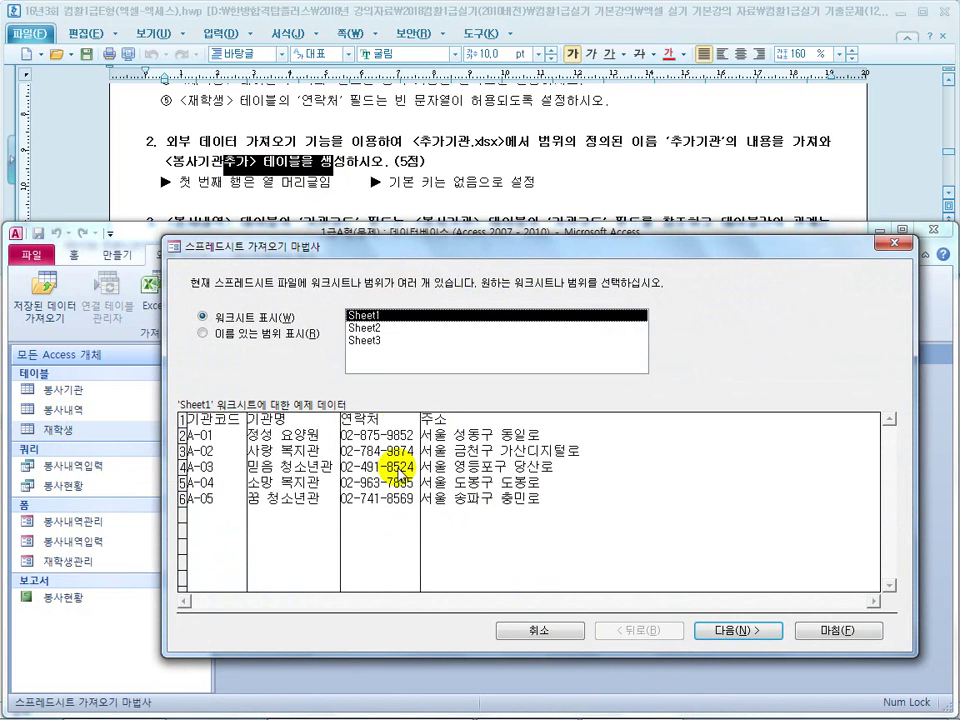
Step: Choose the named range 추가기관 as the import data and use its first row as column headings
left_click_drag(538, 145, 660, 146)
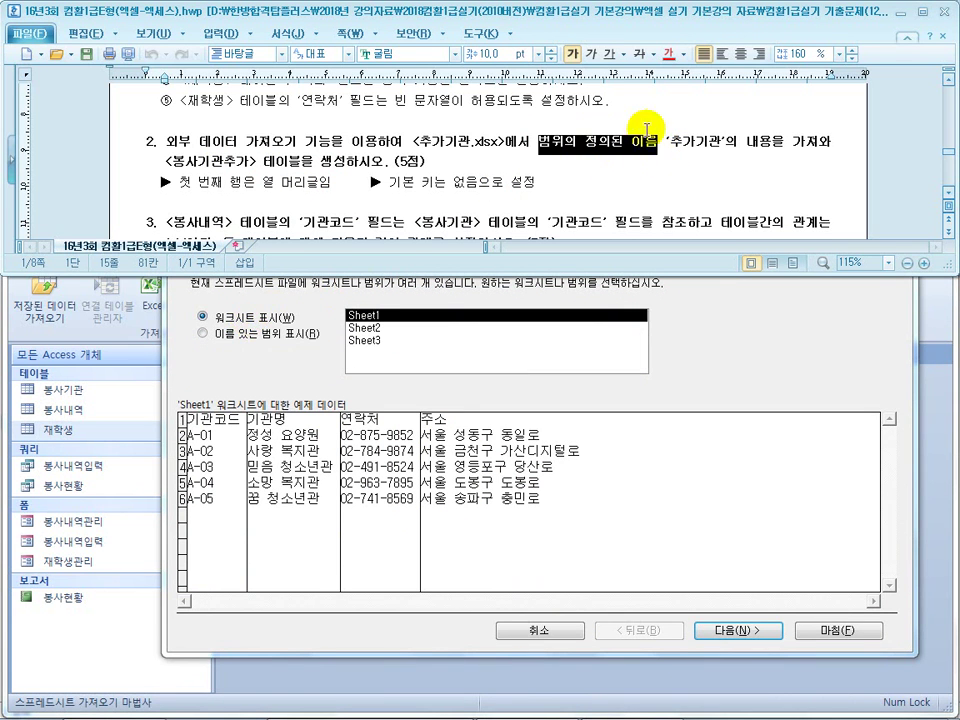
left_click(214, 337)
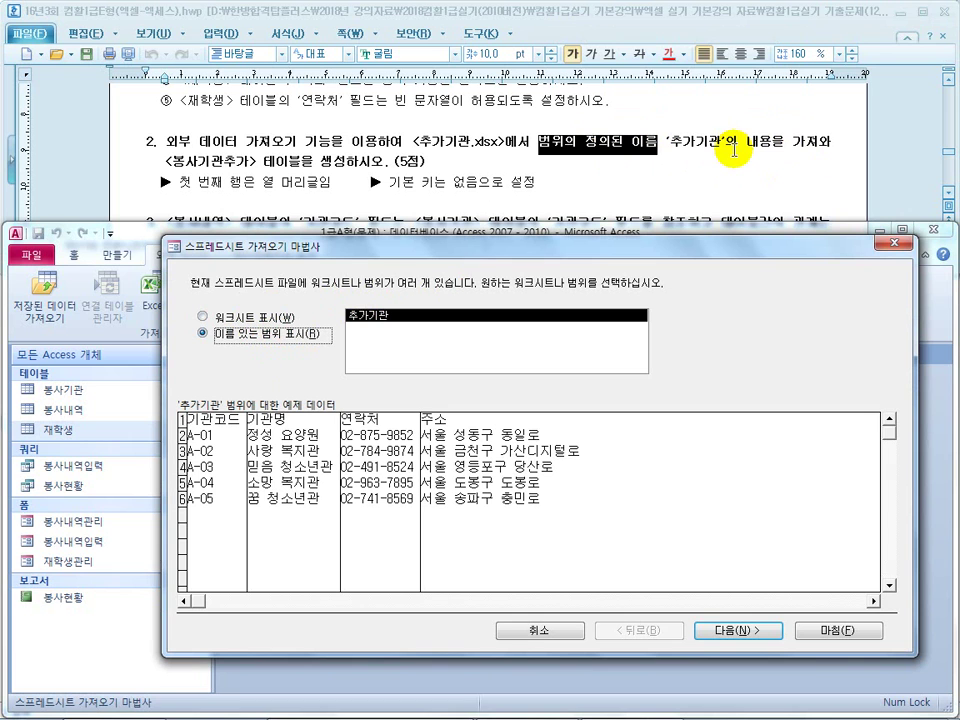
left_click(727, 633)
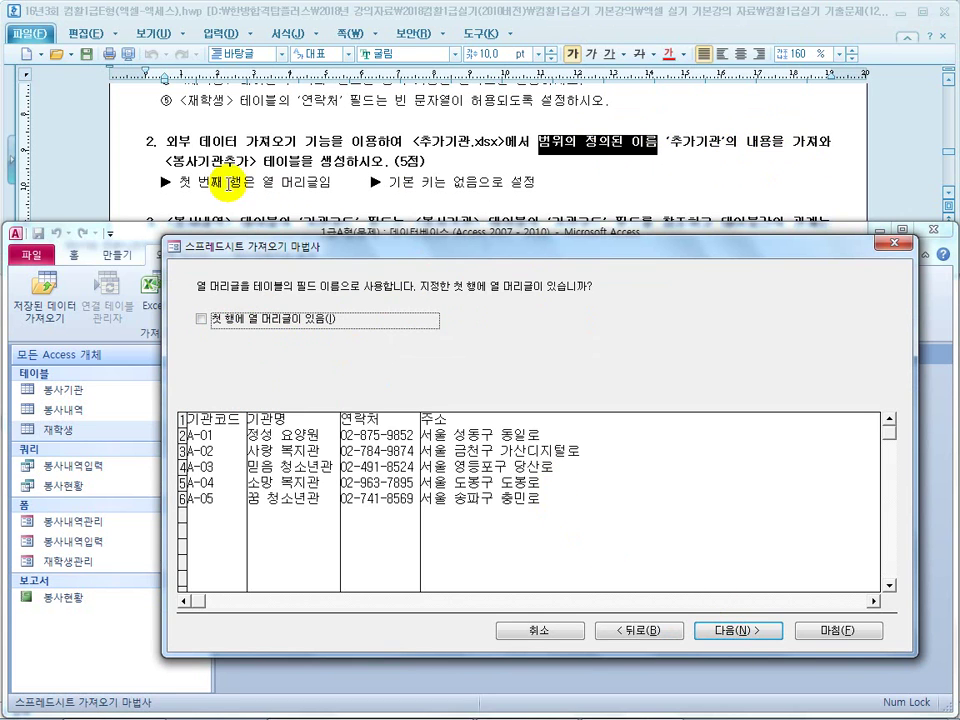
left_click(246, 325)
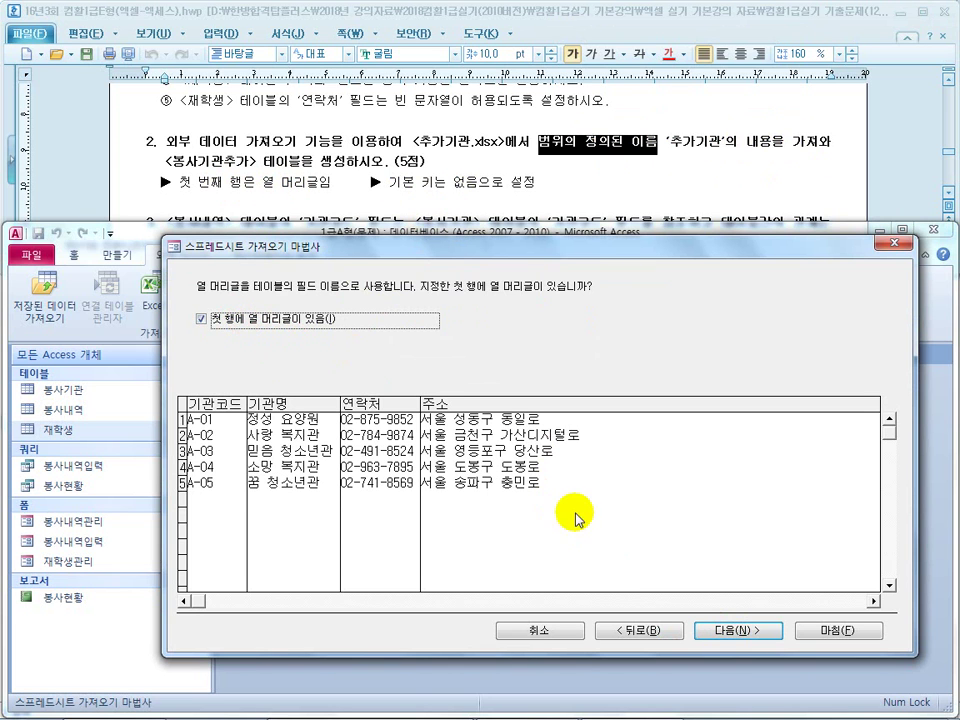
left_click(737, 630)
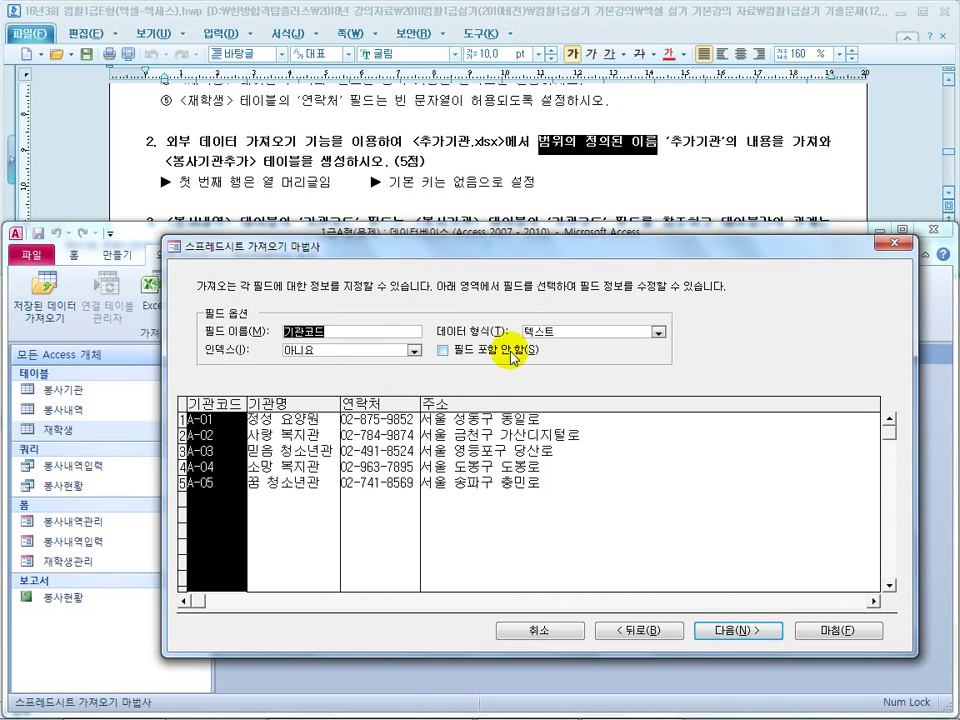
Step: Accept the default field options, try the other primary key choices, and set the imported table to 기본 키 없음
left_click(737, 630)
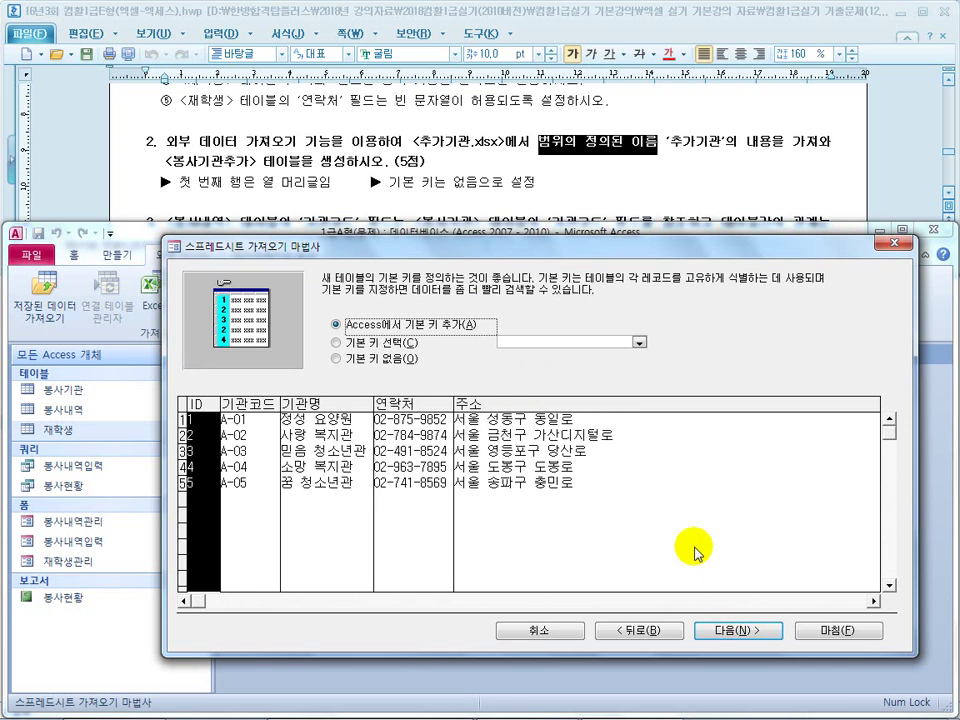
left_click(366, 360)
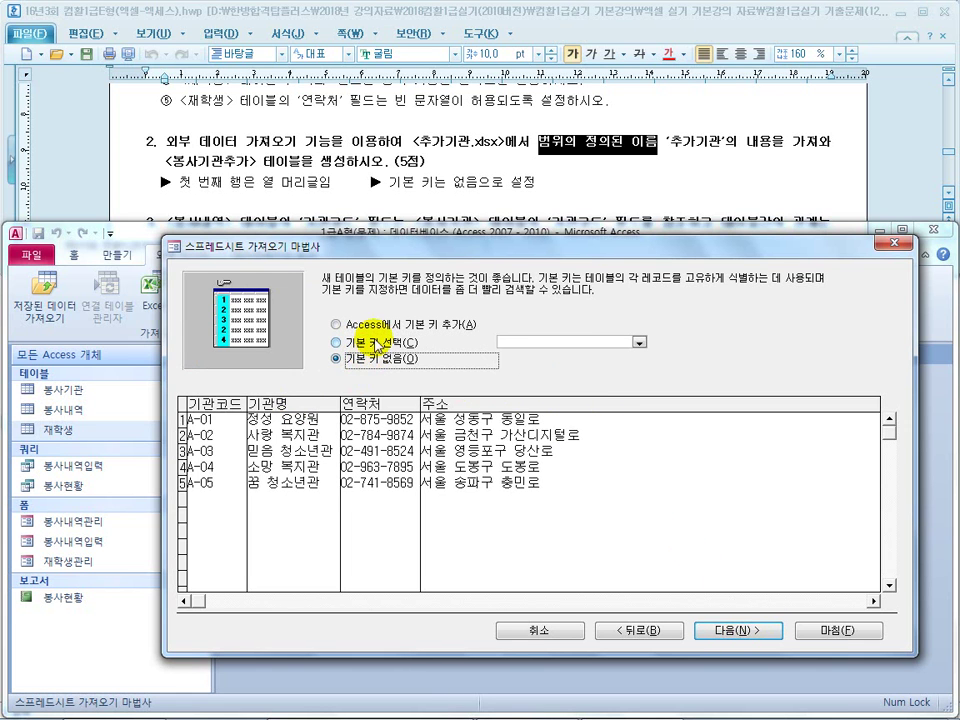
left_click(368, 325)
left_click(370, 342)
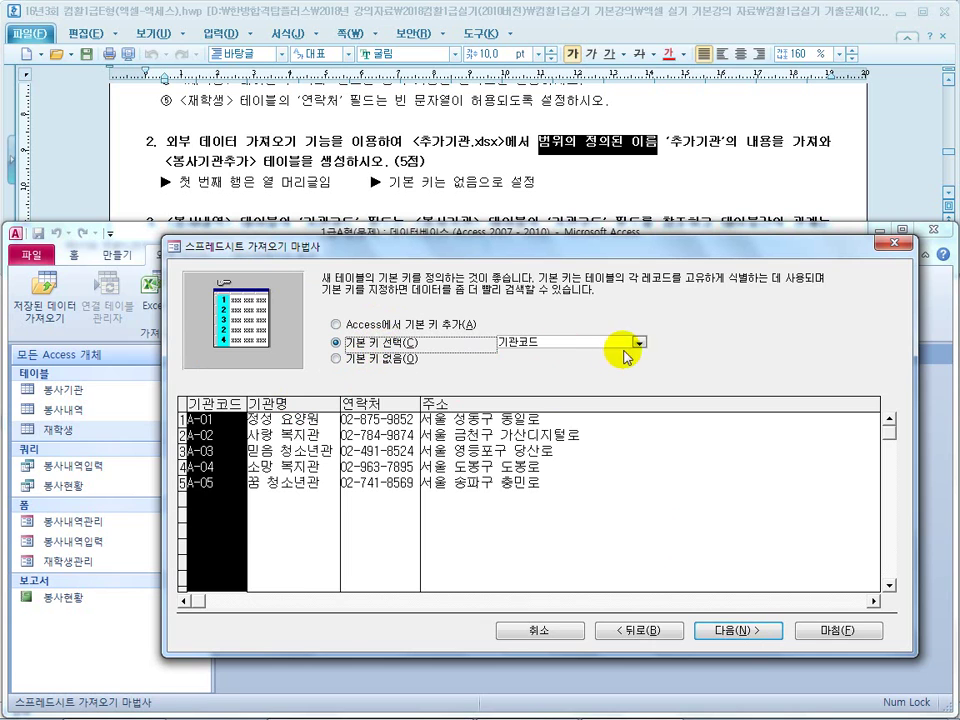
left_click(386, 360)
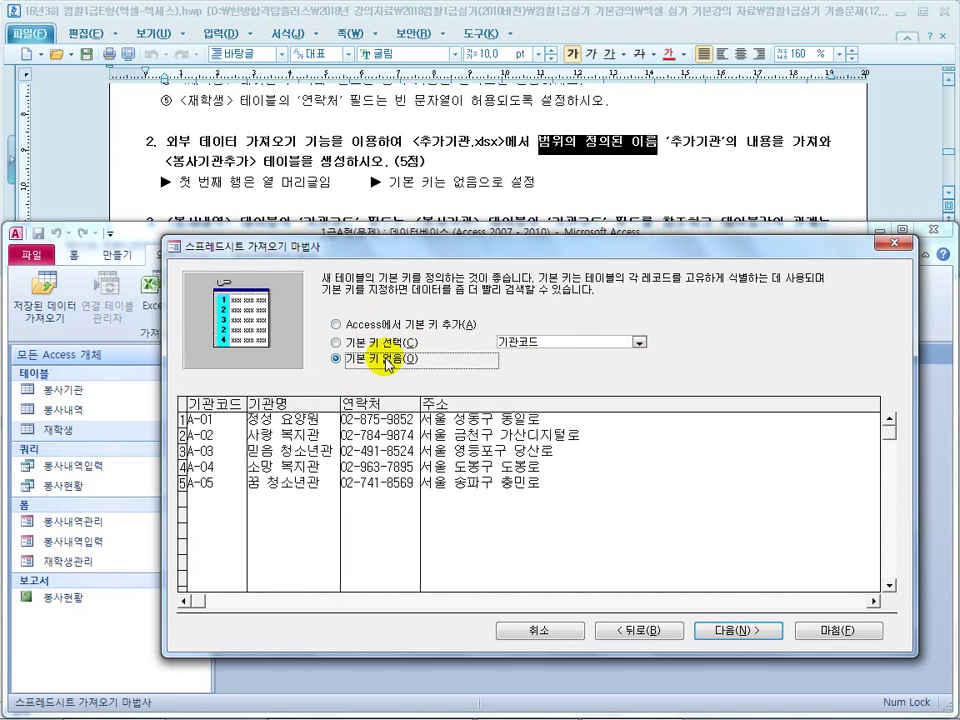
Step: Import the data into a table named 봉사기관추가 without saving the import steps, and select the new table
left_click(728, 635)
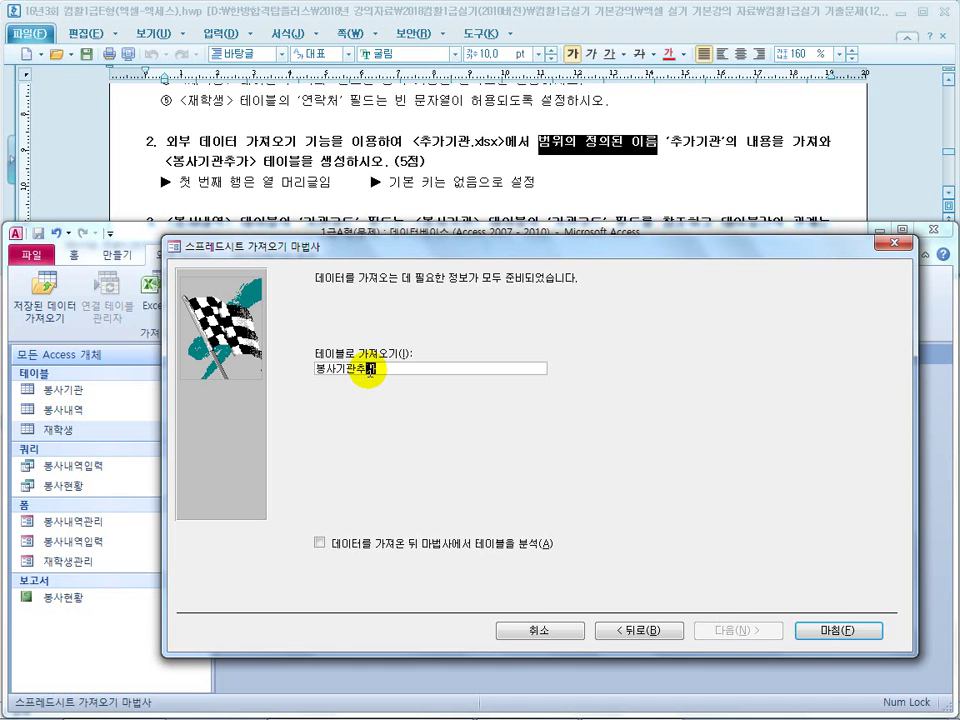
left_click(810, 630)
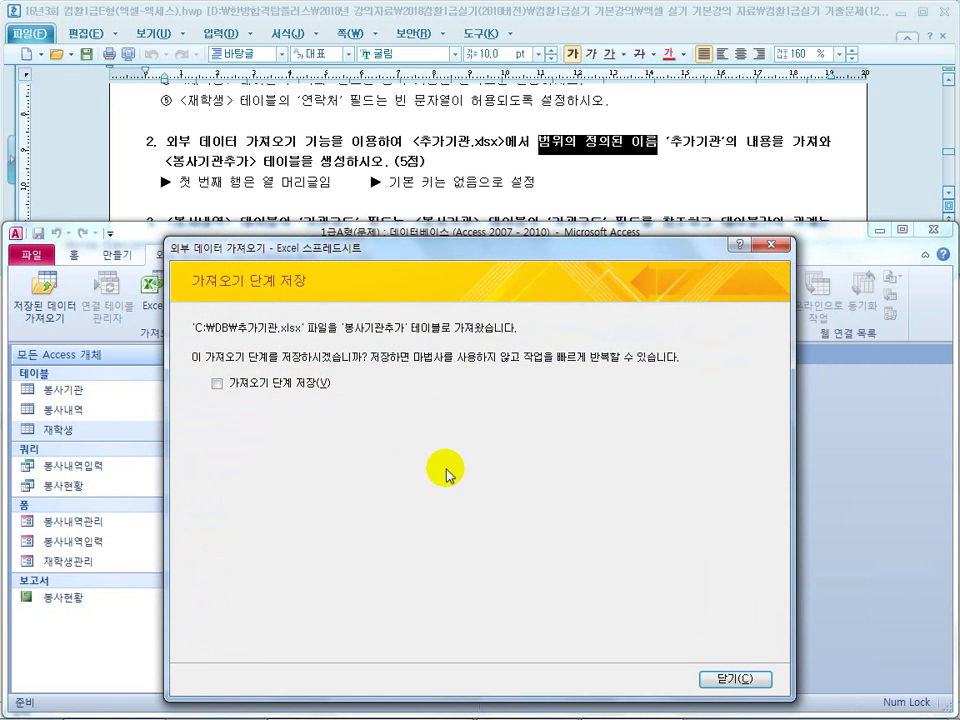
left_click(734, 680)
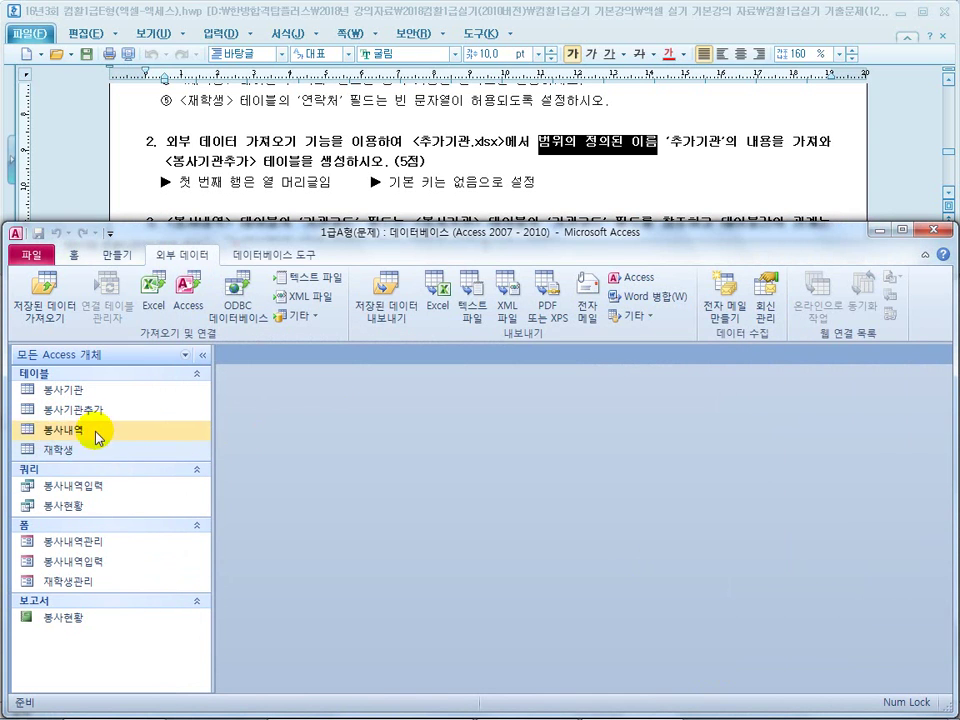
left_click(96, 413)
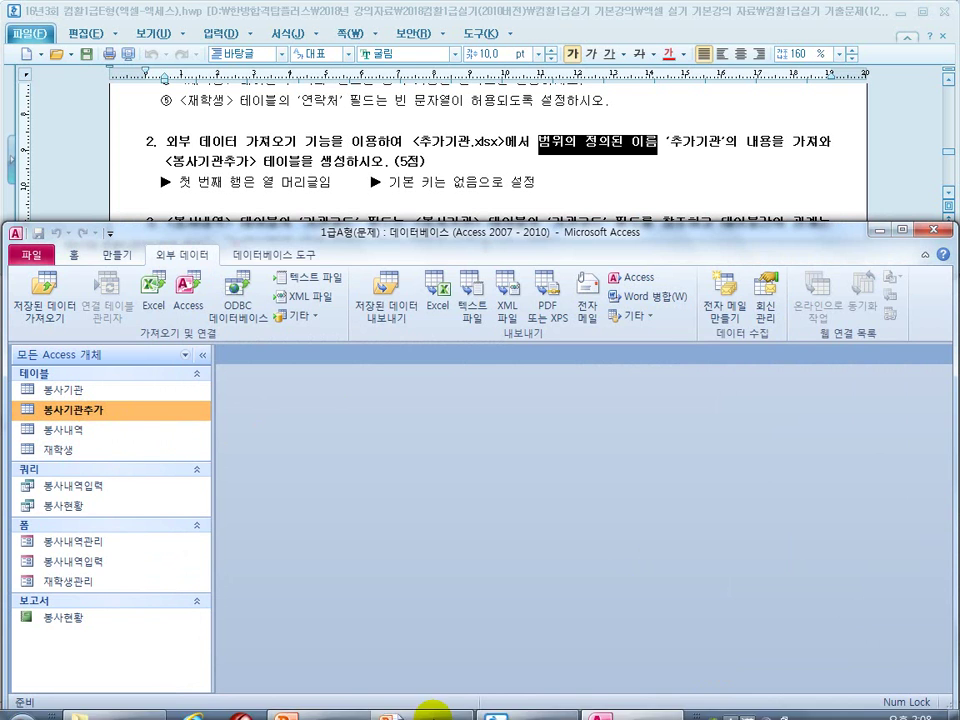
Step: Switch to the PowerPoint slides to review the import solution and the relationship task slide, and return to Access
left_click(422, 700)
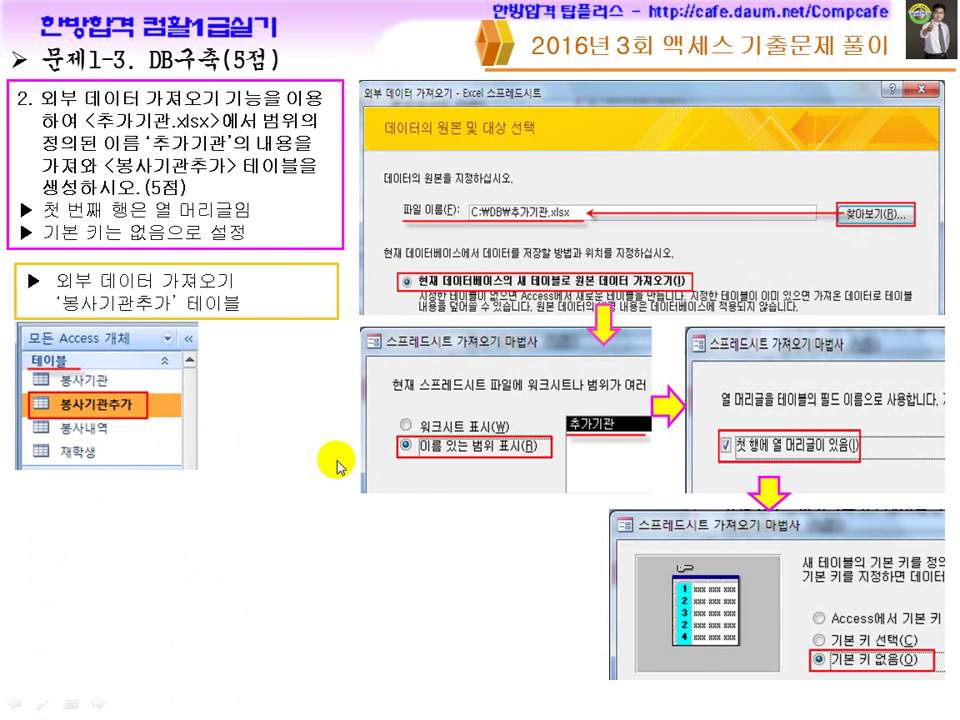
scroll(332, 456, "up", 2)
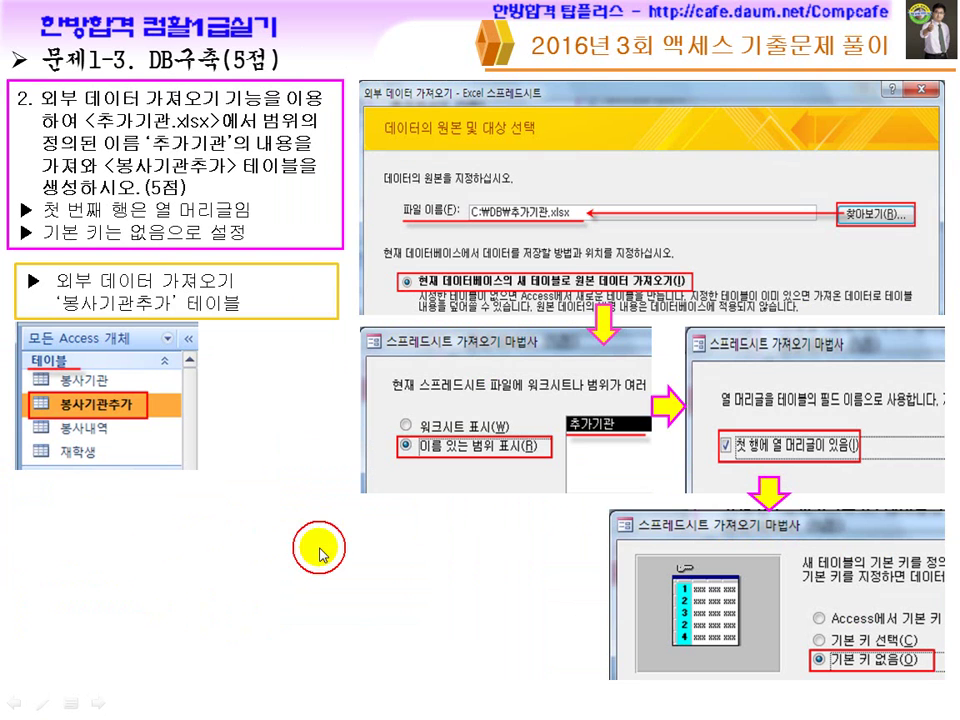
left_click(317, 553)
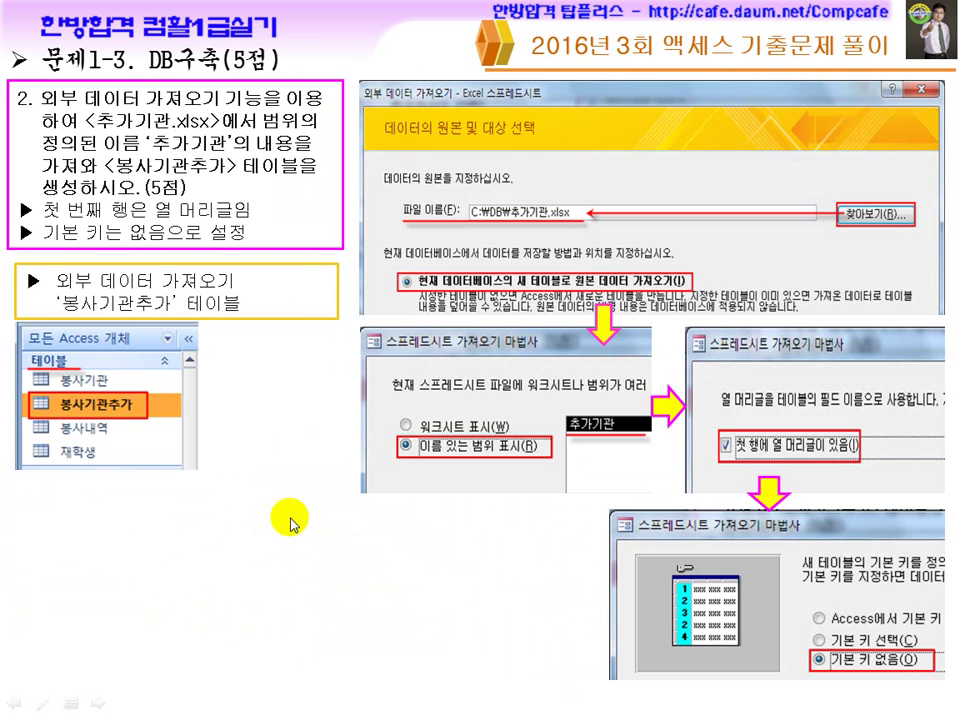
key("Left")
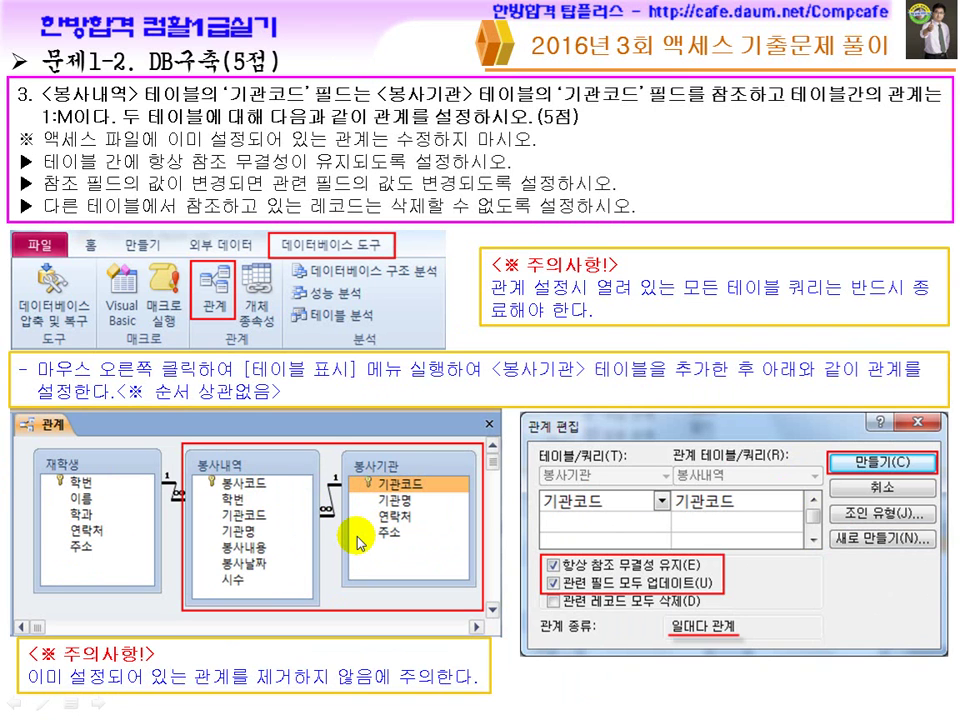
key("super")
left_click(546, 708)
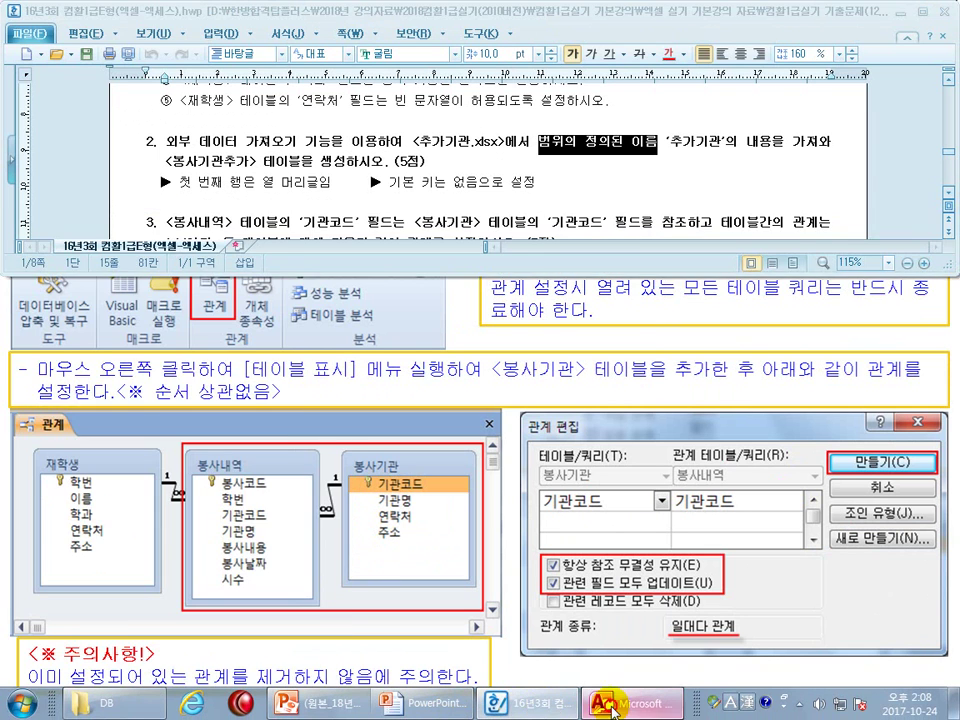
left_click(615, 708)
Step: Read task 3 in the exam document, covering the 봉사내역–봉사기관 relationship and the note about existing relationships
left_click(431, 184)
scroll(287, 166, "down", 1)
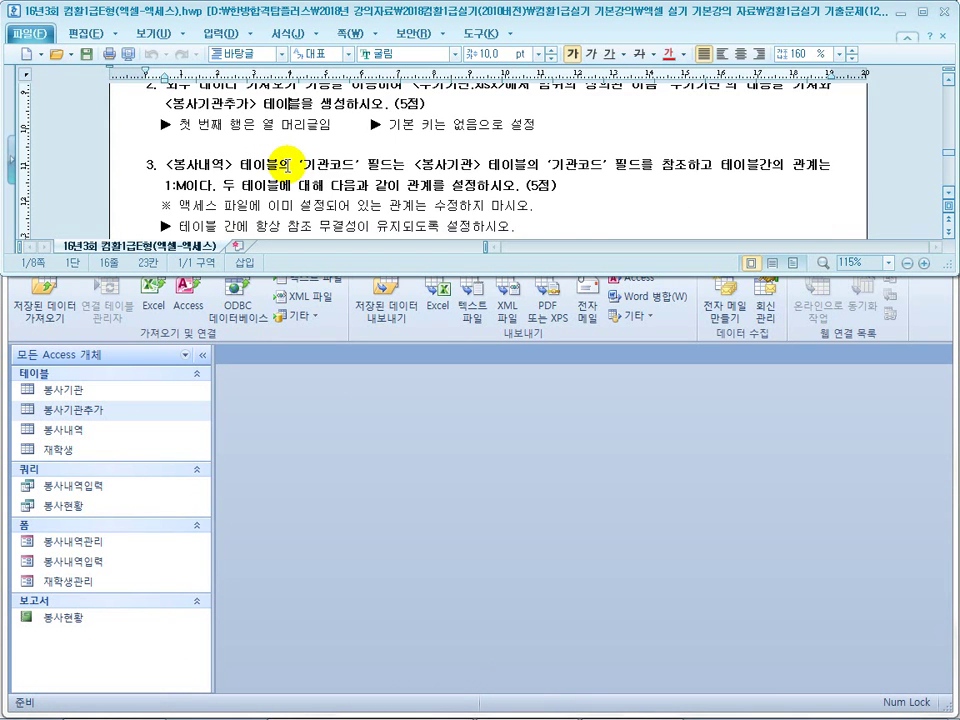
scroll(287, 166, "down", 1)
left_click(225, 101)
scroll(440, 114, "up", 1)
left_click(441, 114)
left_click_drag(227, 128, 483, 130)
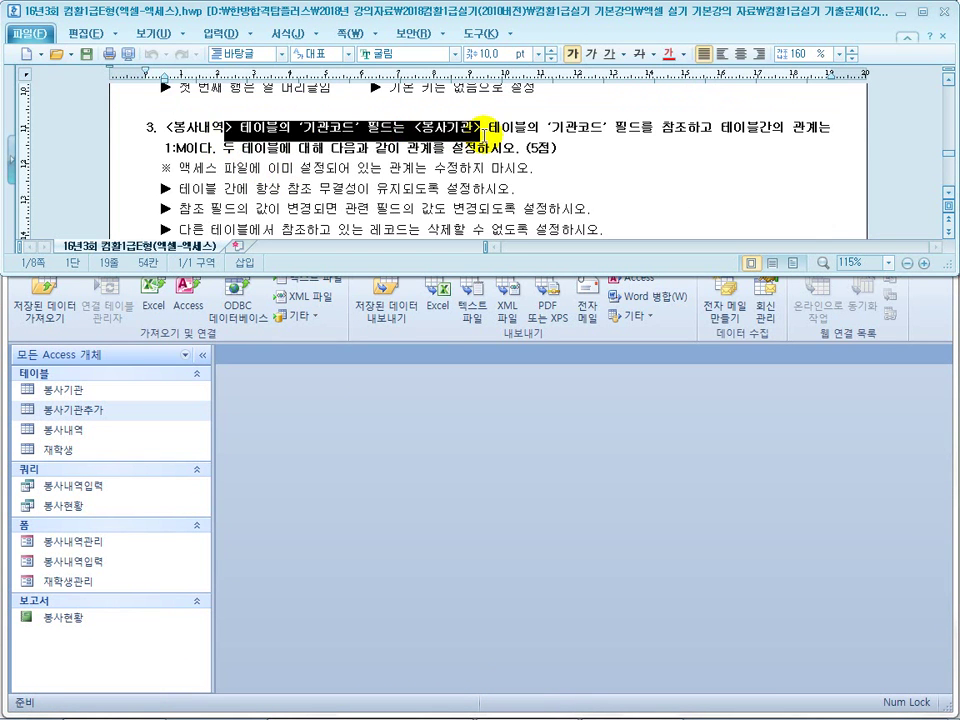
left_click_drag(225, 170, 420, 170)
Step: Open the database's relationships layout and move the 봉사내역 table slightly closer to 재학생
left_click(399, 454)
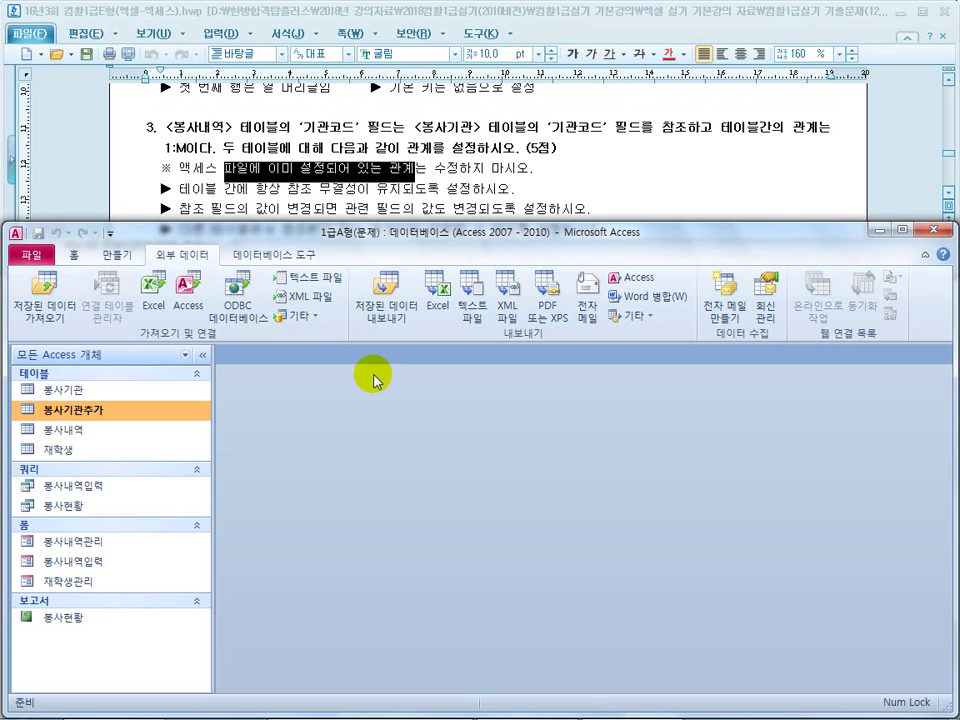
left_click(281, 256)
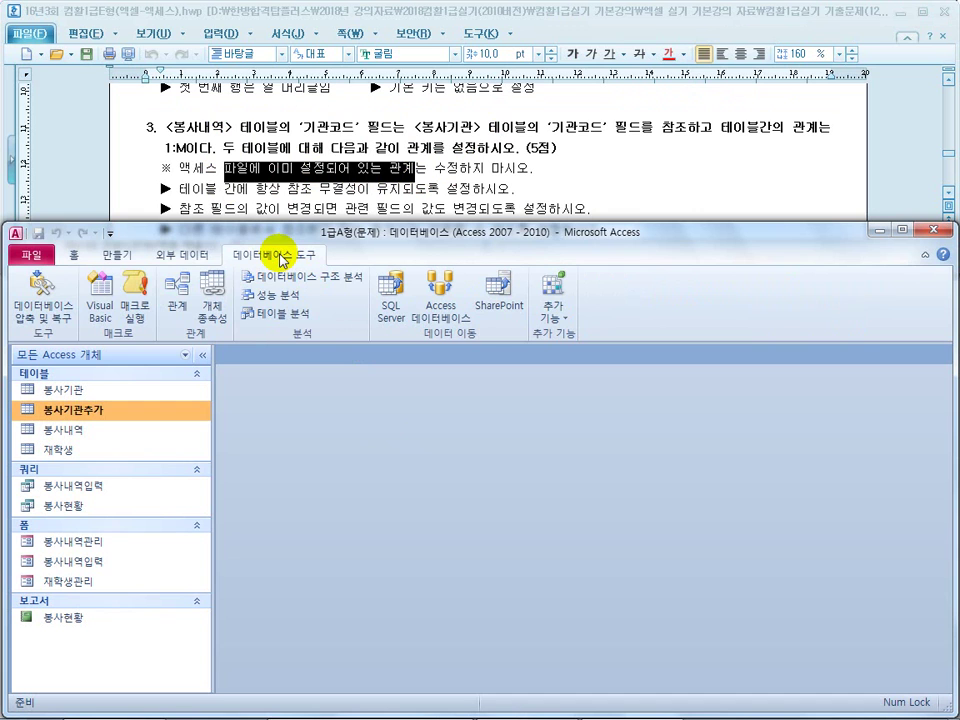
left_click(177, 304)
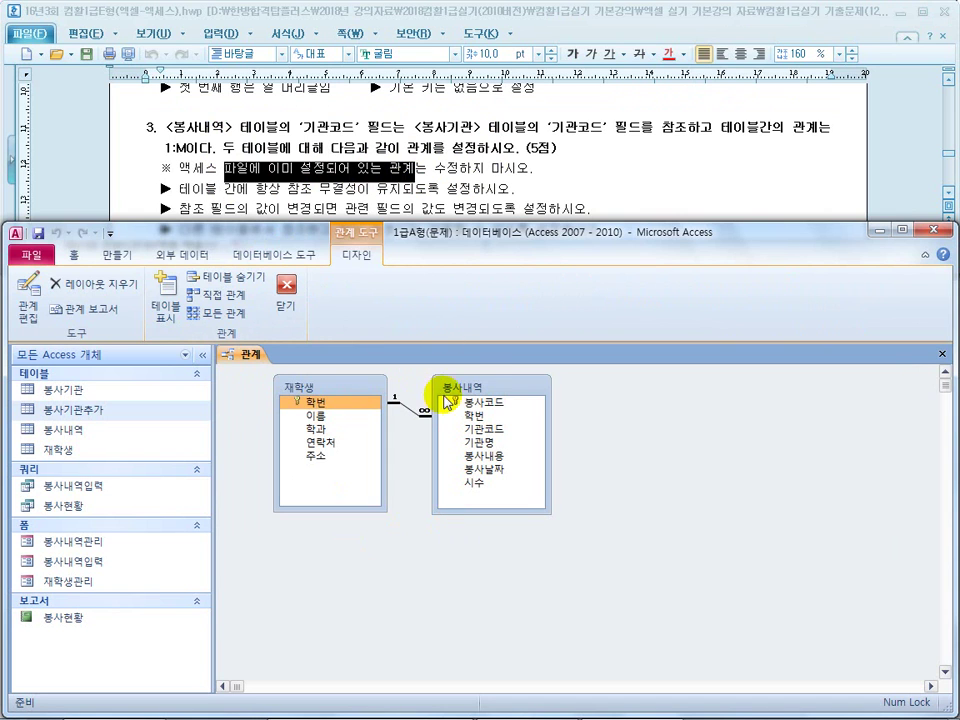
left_click(473, 381)
left_click_drag(473, 381, 461, 386)
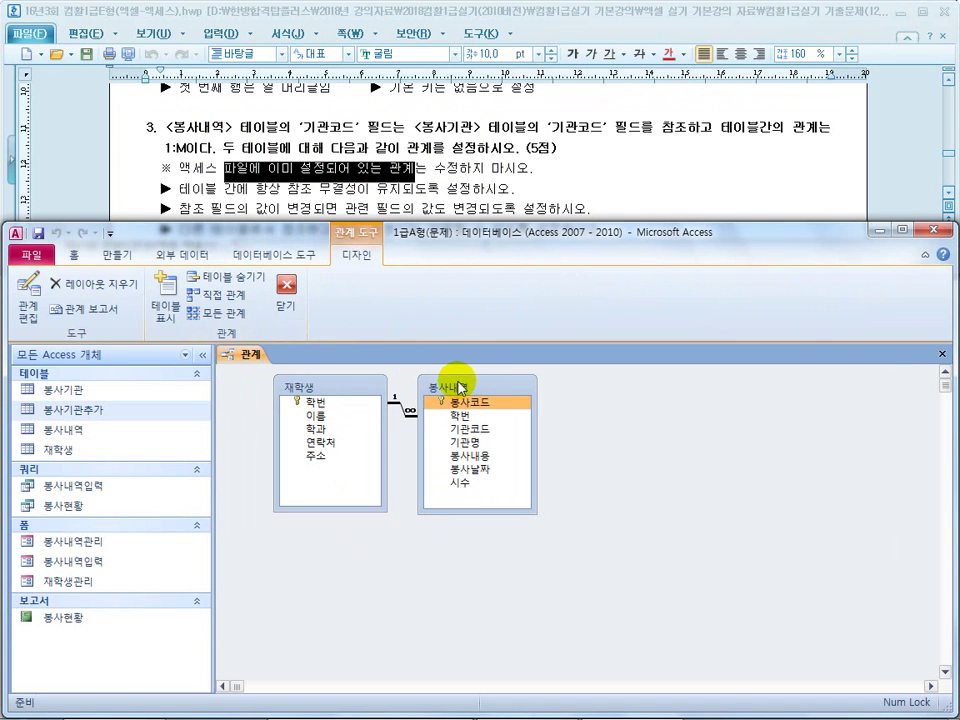
Step: Check the tables required by task 3 and add 봉사내역 and 봉사기관 to the relationships layout
left_click(178, 126)
left_click(434, 127)
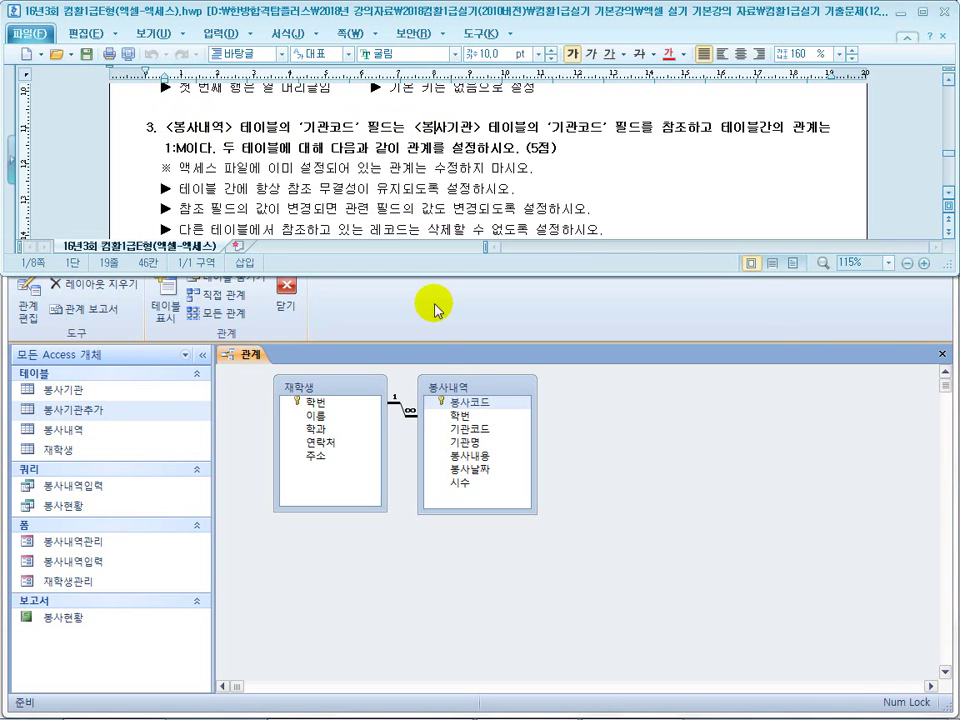
left_click(468, 389)
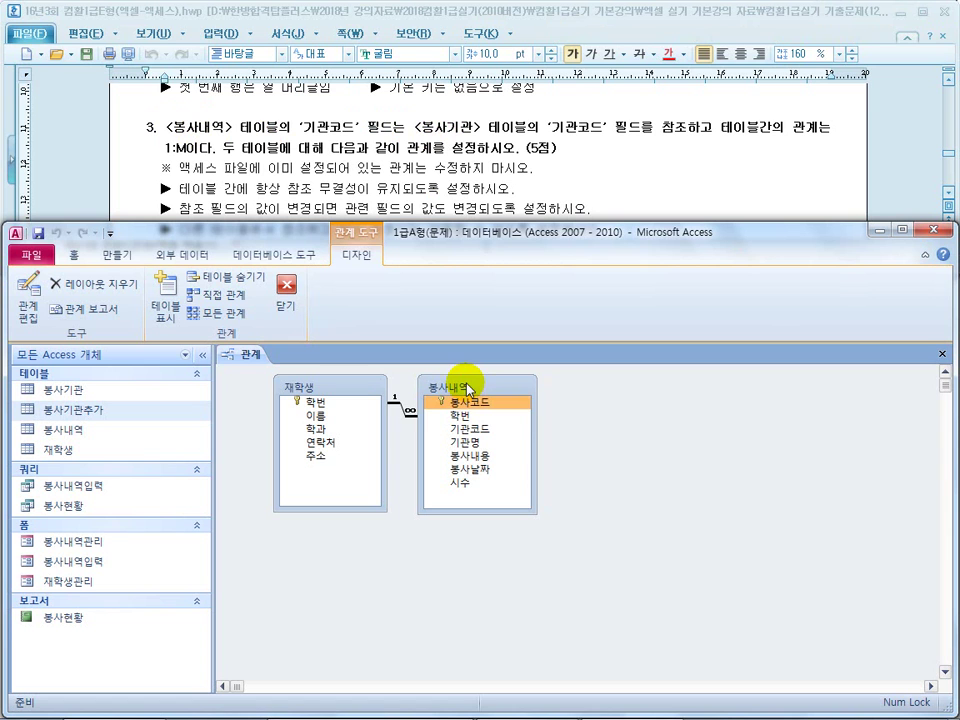
right_click(623, 423)
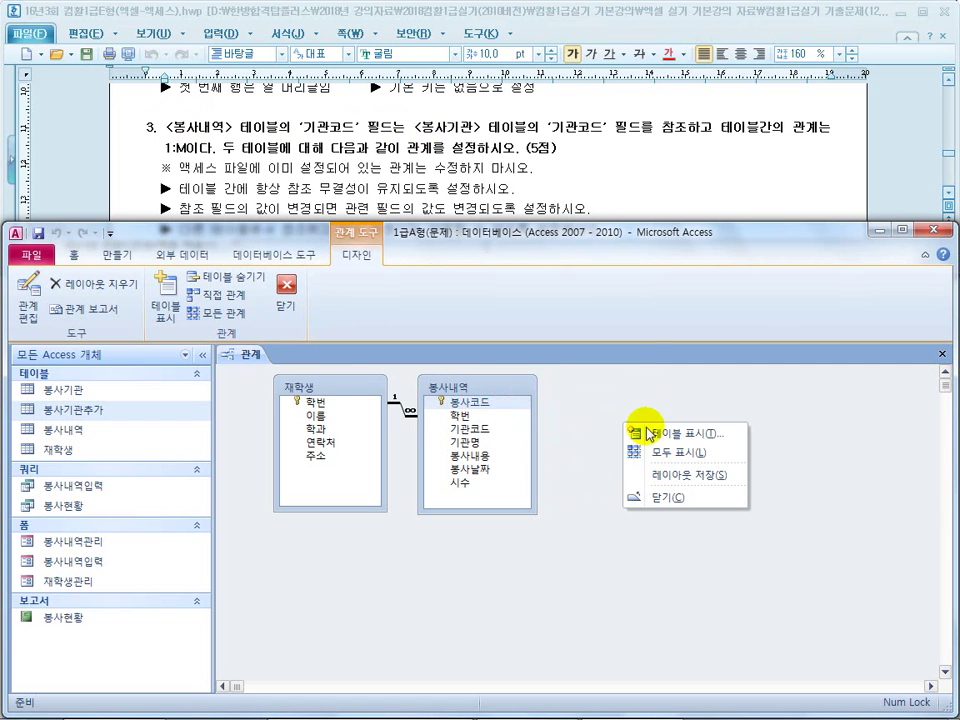
left_click(668, 436)
left_click_drag(493, 322, 797, 343)
left_click(640, 417)
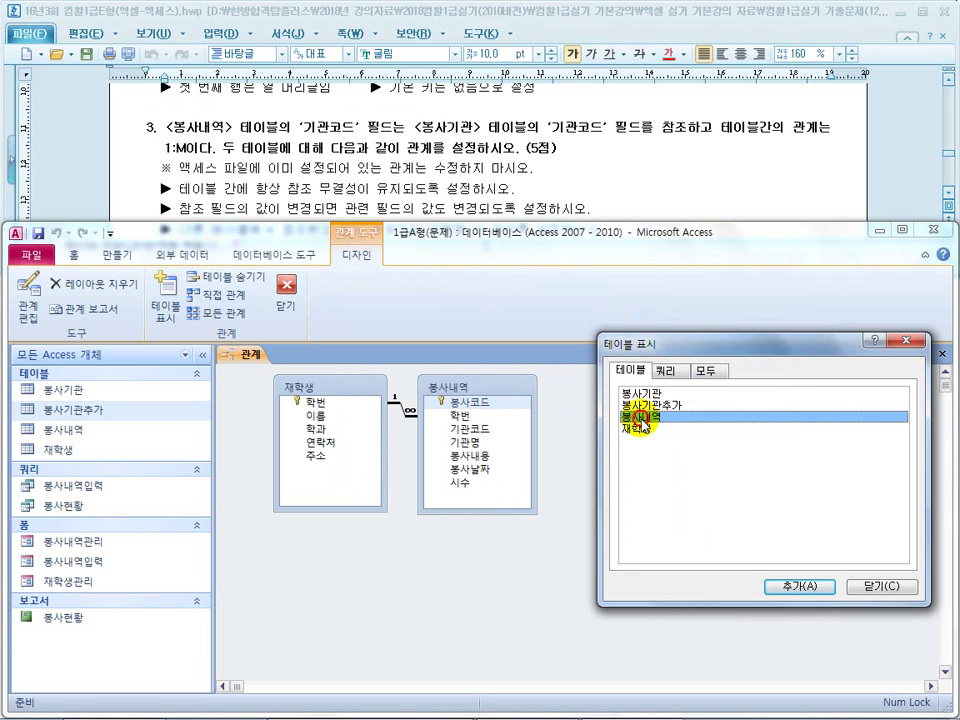
left_click(788, 582)
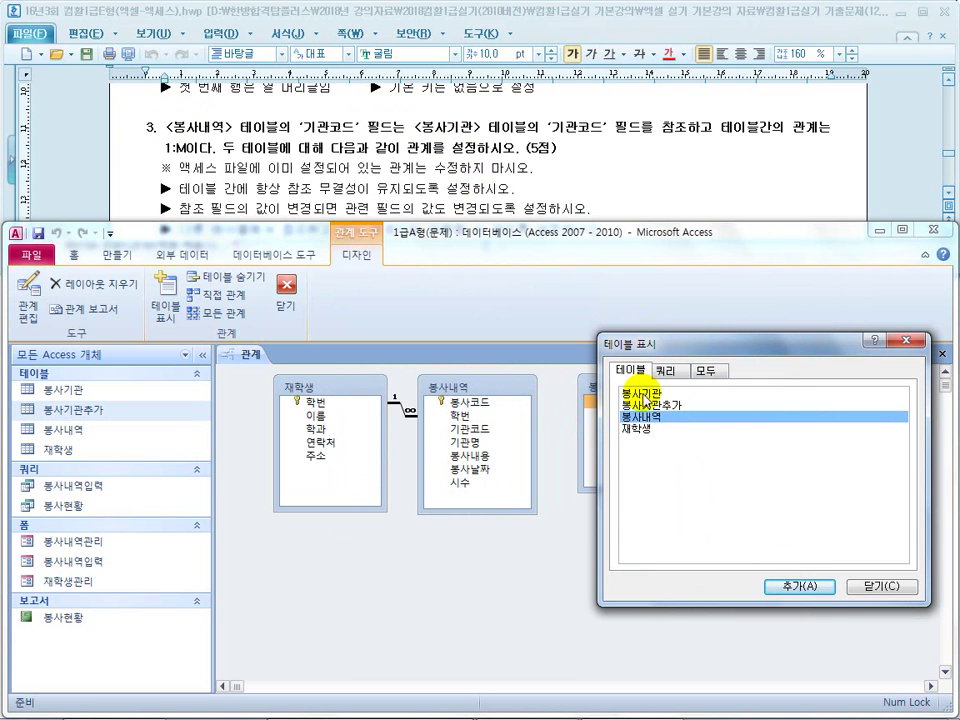
left_click(634, 393)
left_click(800, 590)
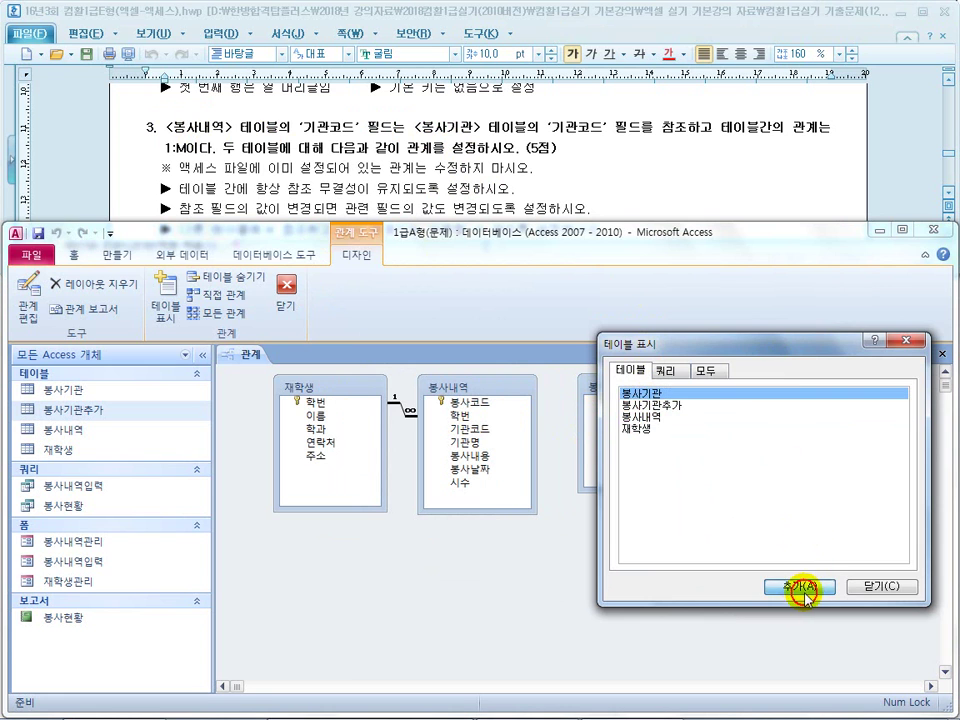
left_click(874, 585)
Step: Hide the duplicate 봉사내역_1 table and place 봉사기관 beside the original 봉사내역 table
left_click(519, 386)
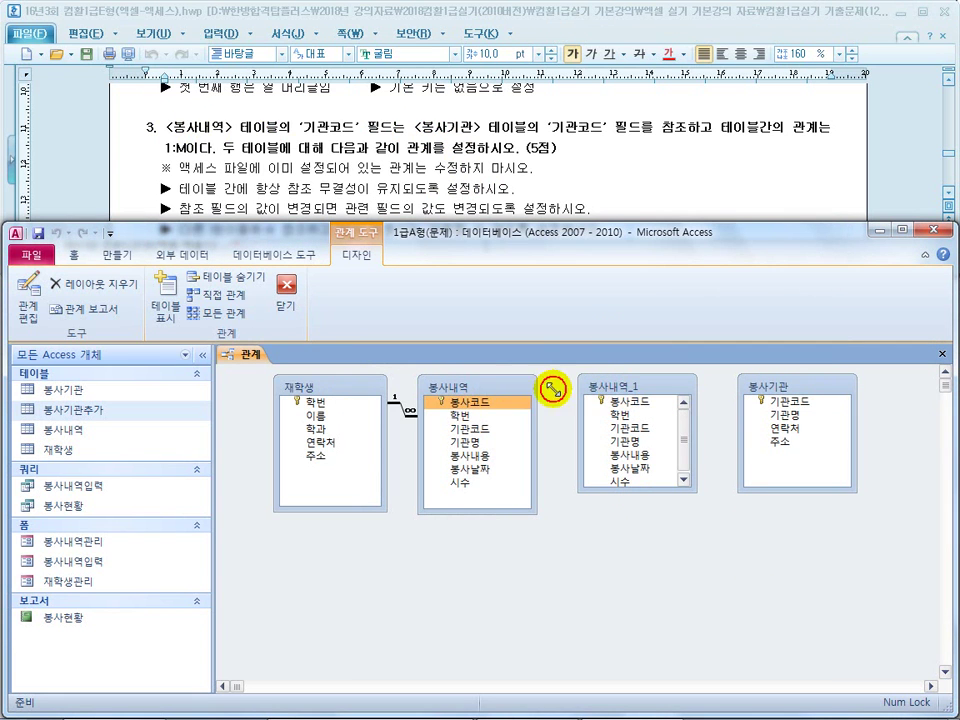
right_click(624, 384)
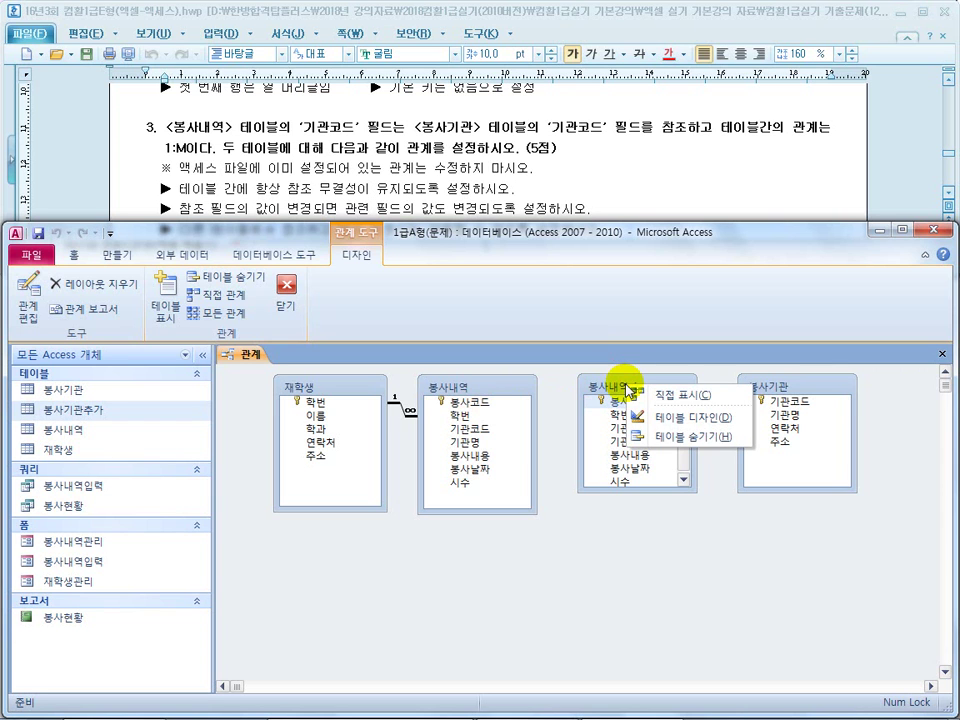
left_click(680, 437)
left_click(786, 404)
left_click_drag(786, 390, 608, 391)
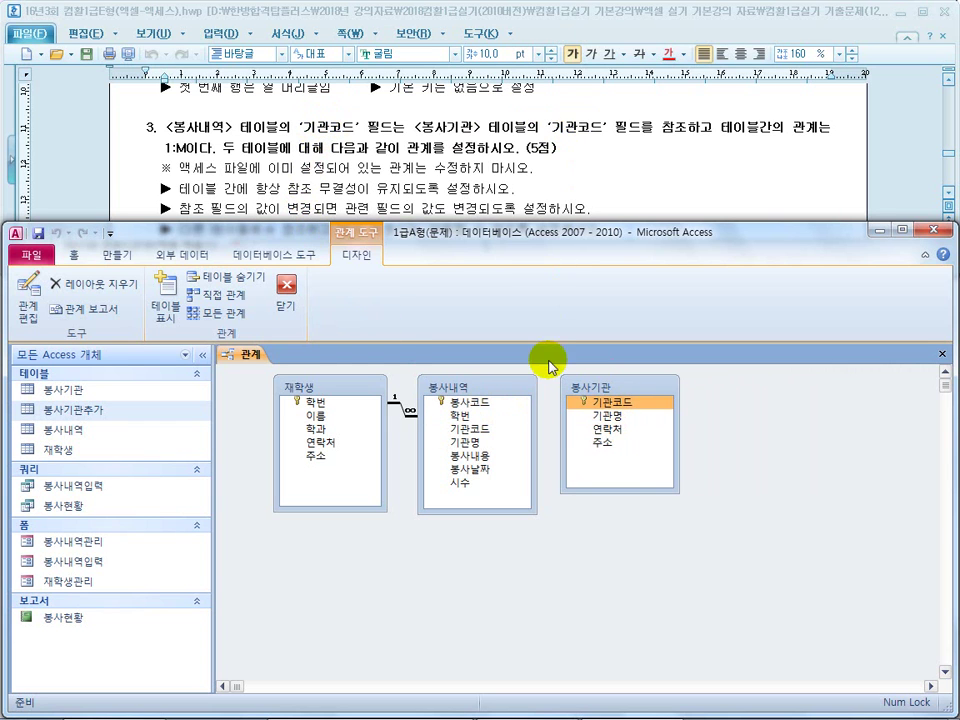
Step: Link 기관코드 in 봉사기관 to 기관코드 in 봉사내역 and enable 항상 참조 무결성 유지
left_click(468, 428)
left_click(609, 406)
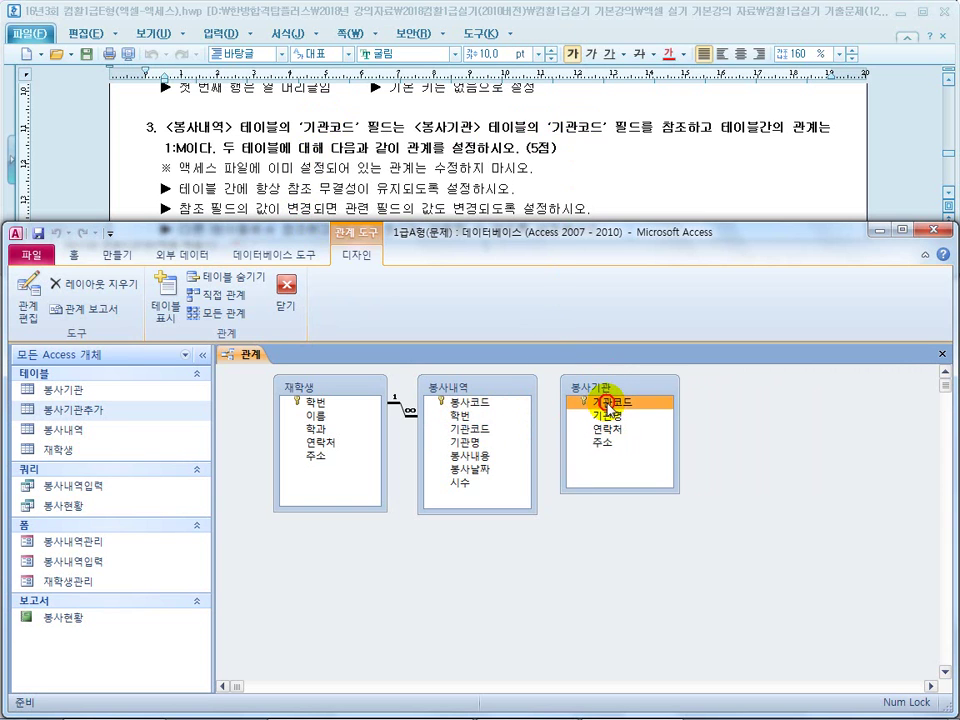
left_click_drag(609, 406, 478, 430)
left_click_drag(257, 188, 438, 188)
left_click(360, 444)
left_click(360, 444)
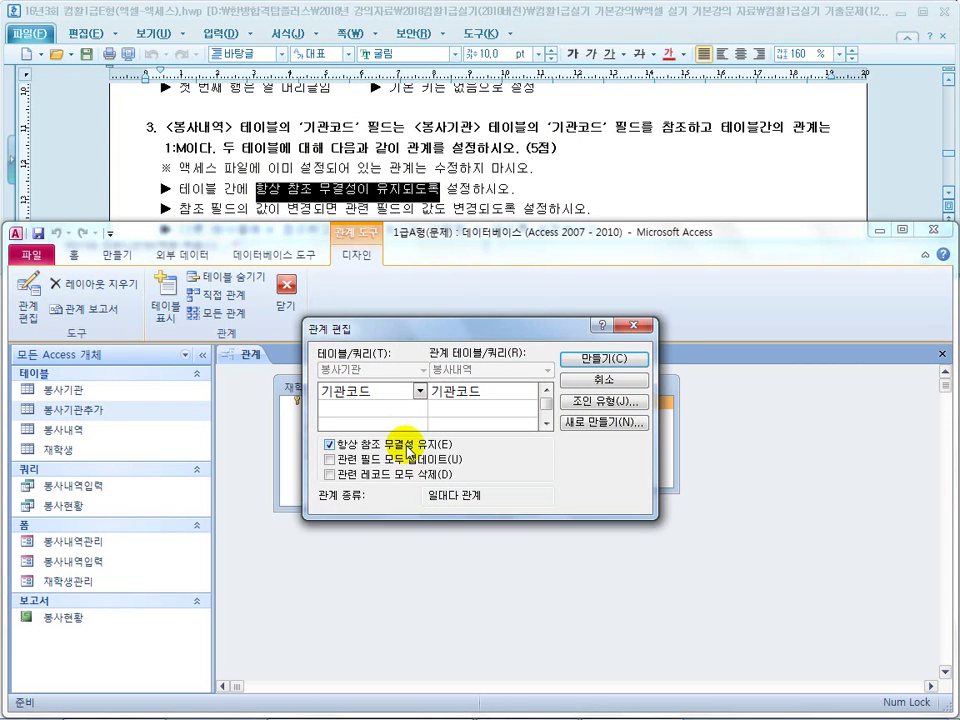
Step: Enable 관련 필드 모두 업데이트 for the relationship and check the exam's record deletion condition
left_click_drag(457, 209, 390, 209)
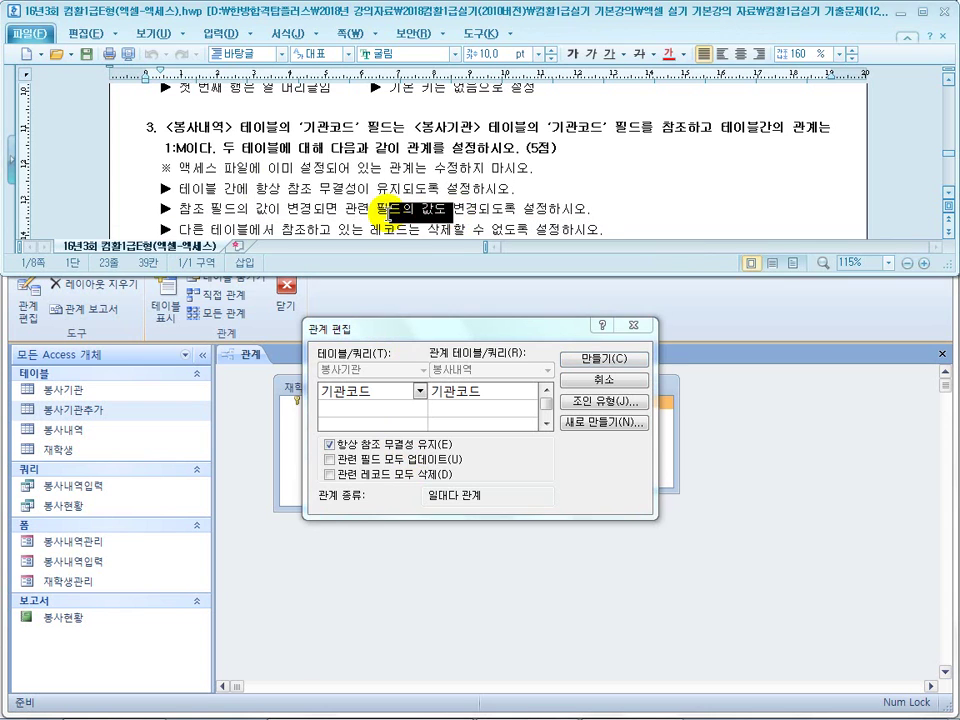
left_click(352, 462)
left_click(505, 193)
scroll(505, 193, "down", 1)
left_click_drag(439, 178, 561, 178)
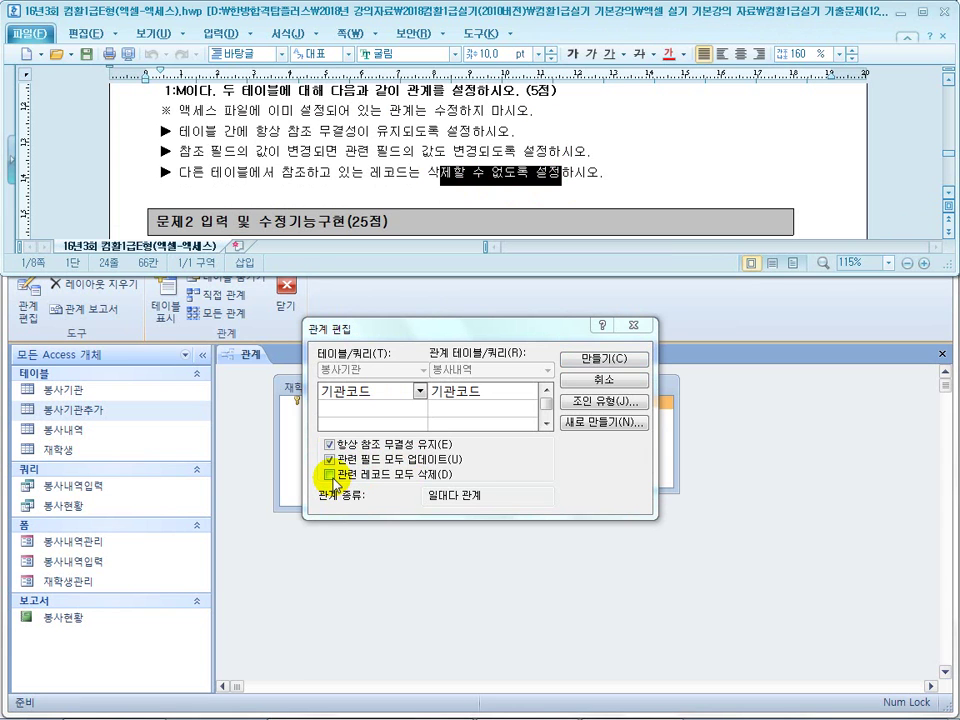
Step: Check the 1:M requirement, create the relationship, and close the relationships layout with its changes saved
left_click(256, 111)
scroll(172, 165, "up", 1)
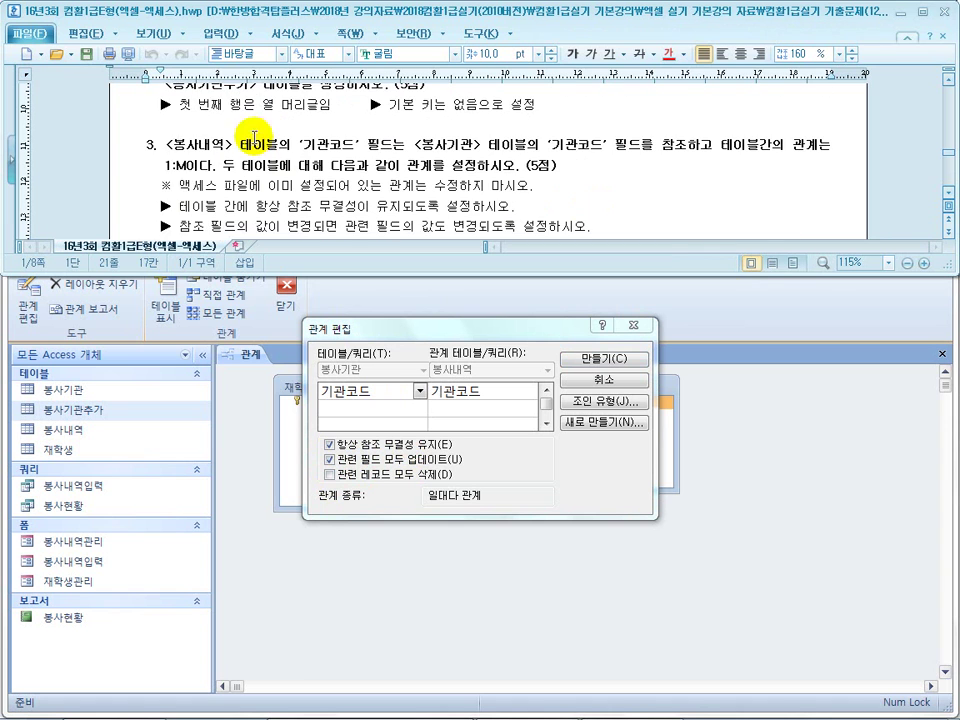
left_click_drag(177, 166, 200, 166)
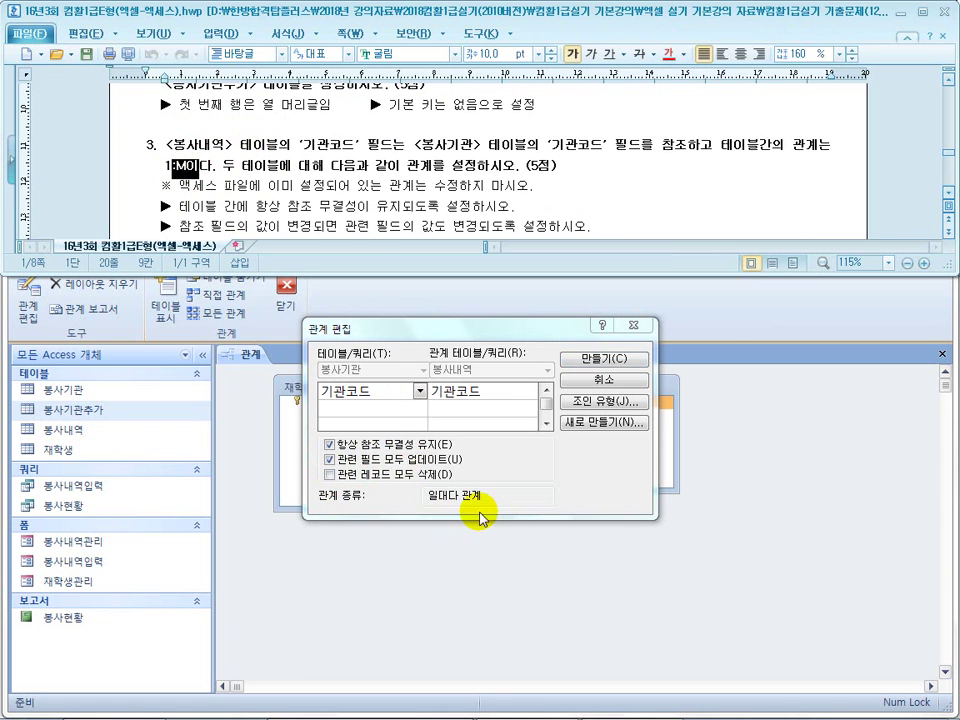
left_click(597, 359)
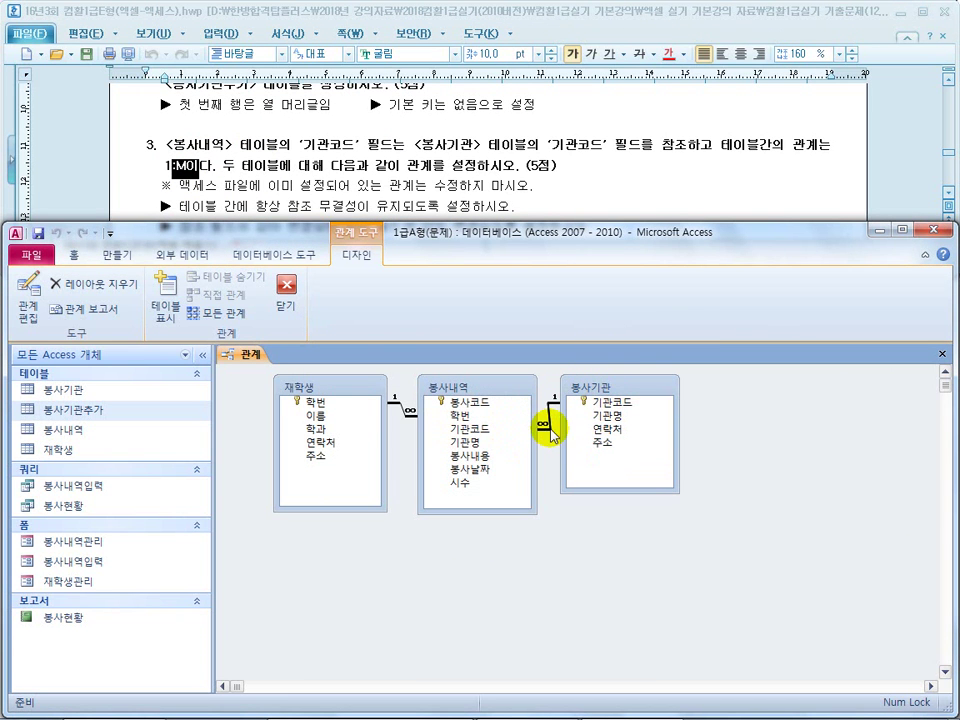
left_click(292, 302)
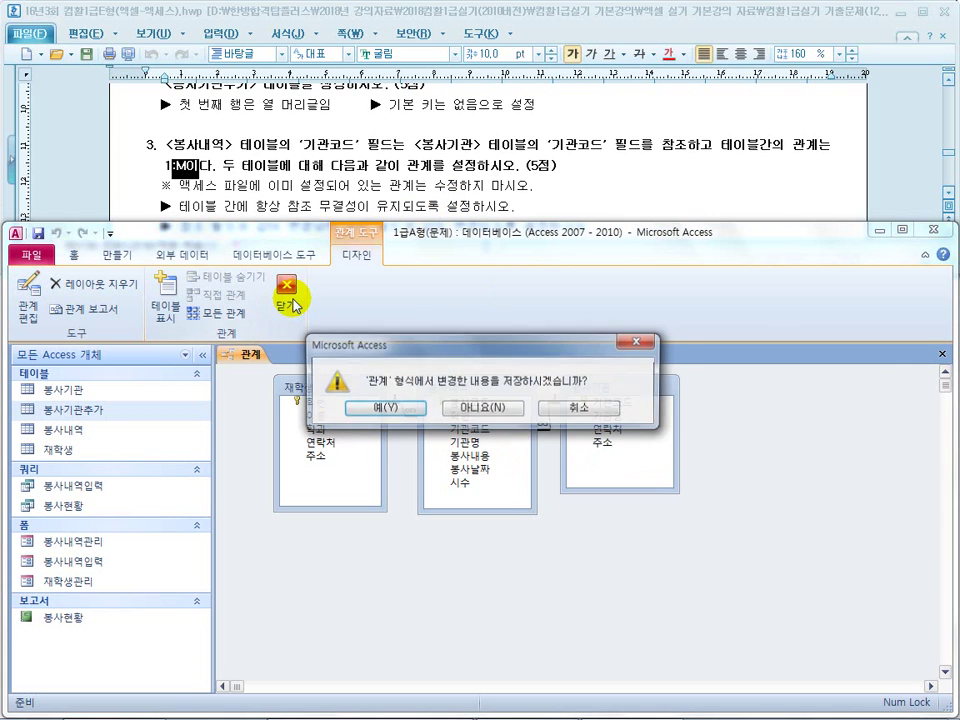
left_click(385, 409)
Step: Go to 문제2 in the exam document and open the 봉사내역입력 form in design view
left_click(399, 204)
scroll(405, 200, "down", 5)
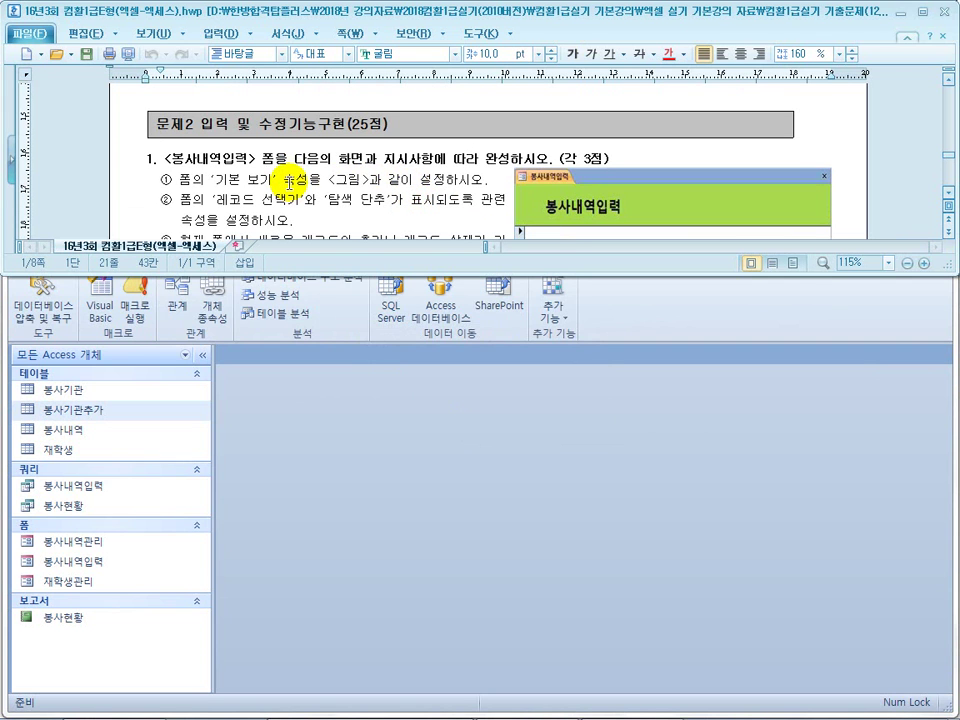
double_click(212, 158)
left_click(236, 204)
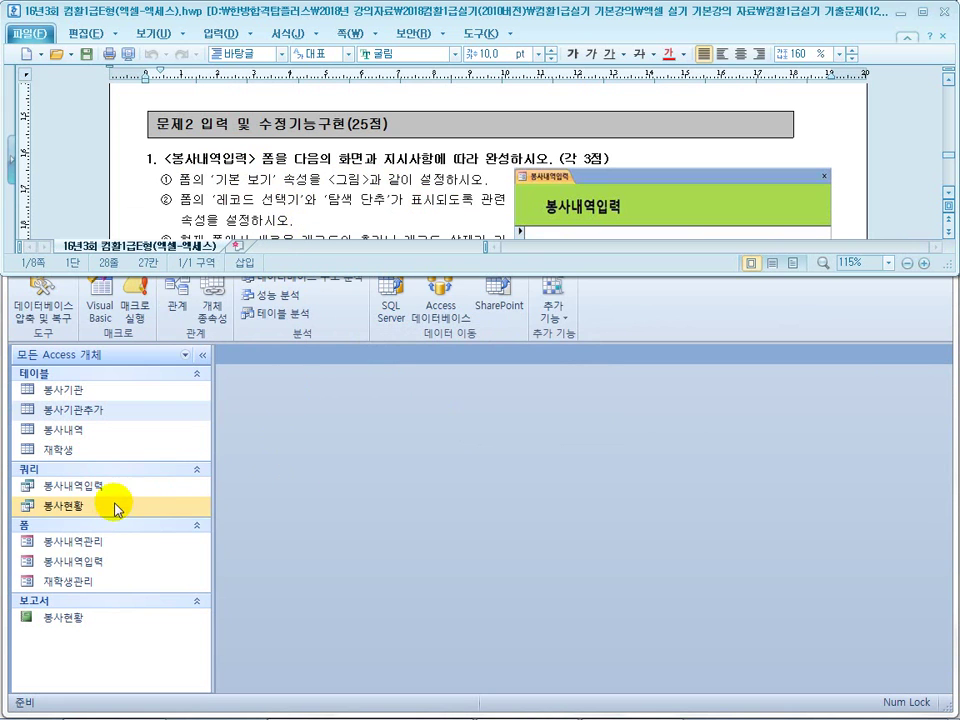
right_click(114, 570)
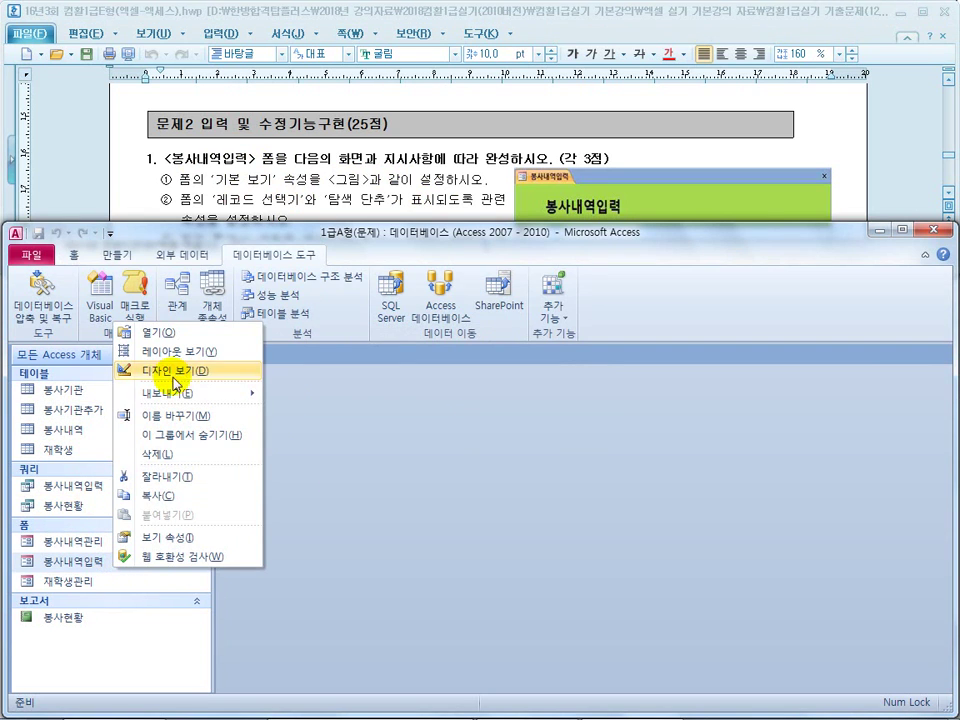
left_click(177, 378)
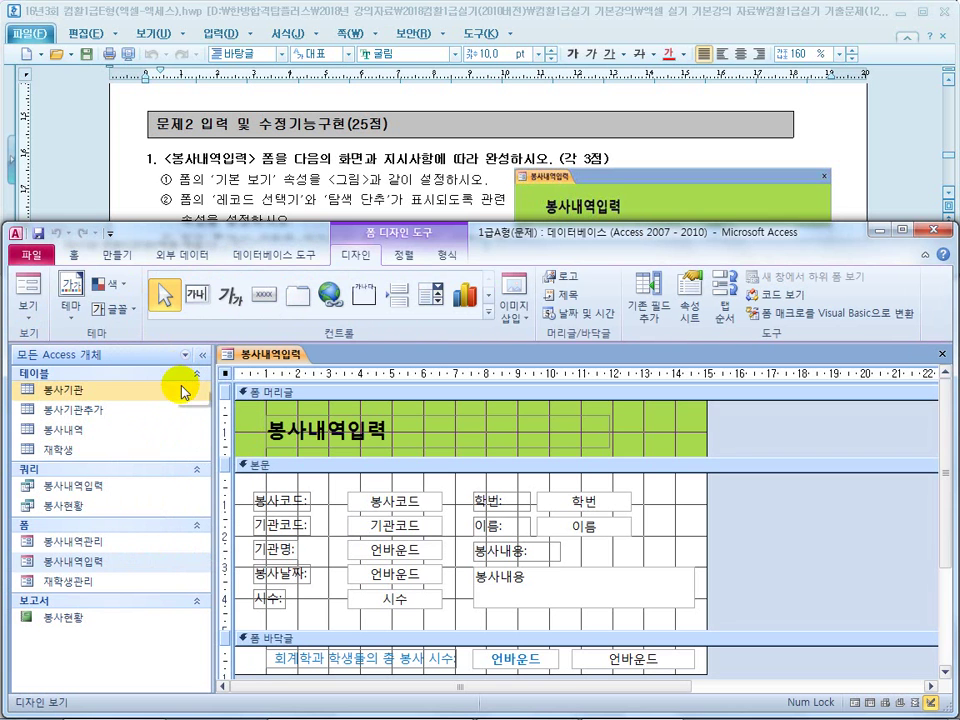
Step: Check the exam's 기본 보기 requirement against the reference figure for the 봉사내역입력 form
left_click_drag(216, 179, 318, 182)
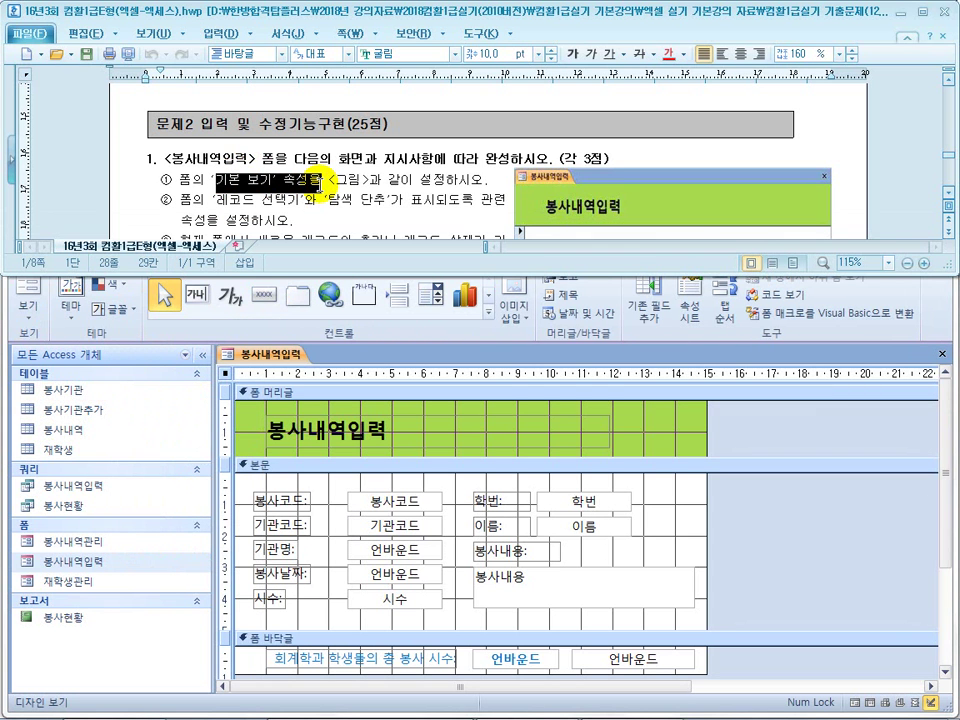
left_click(412, 182)
double_click(508, 18)
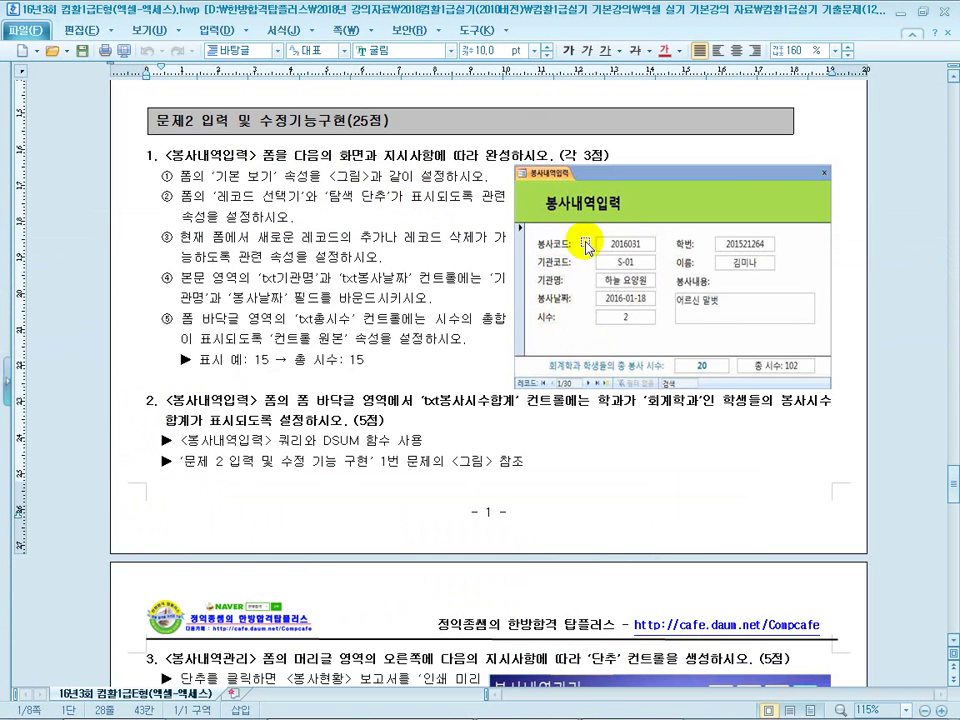
mouse_move(470, 708)
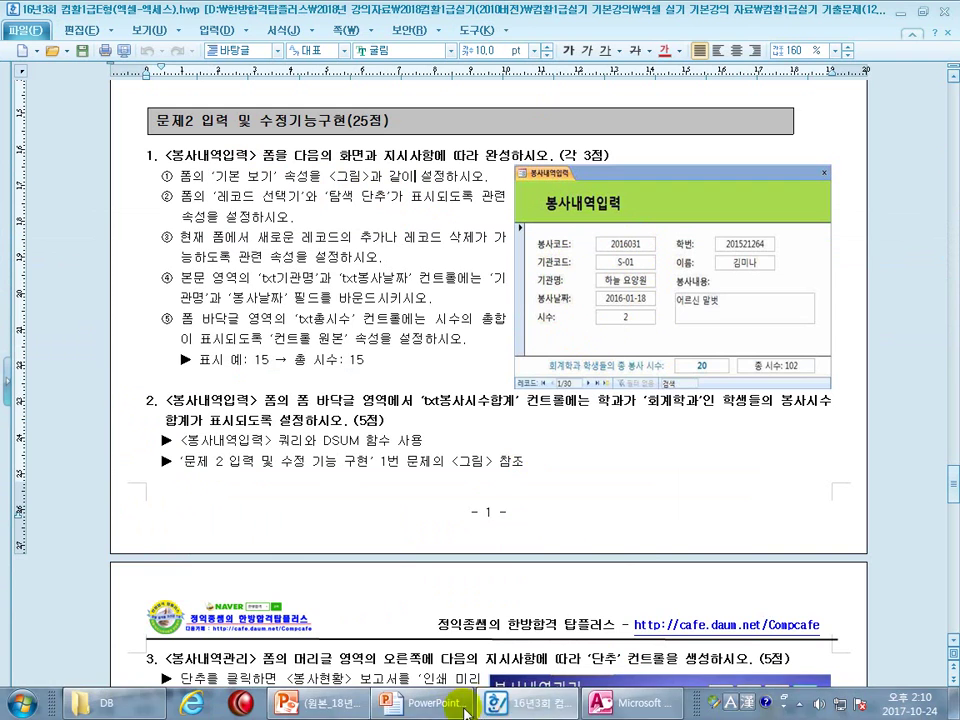
Step: Switch to Access, preview the 봉사내역입력 form in form view, and return to design view
left_click(597, 706)
double_click(527, 228)
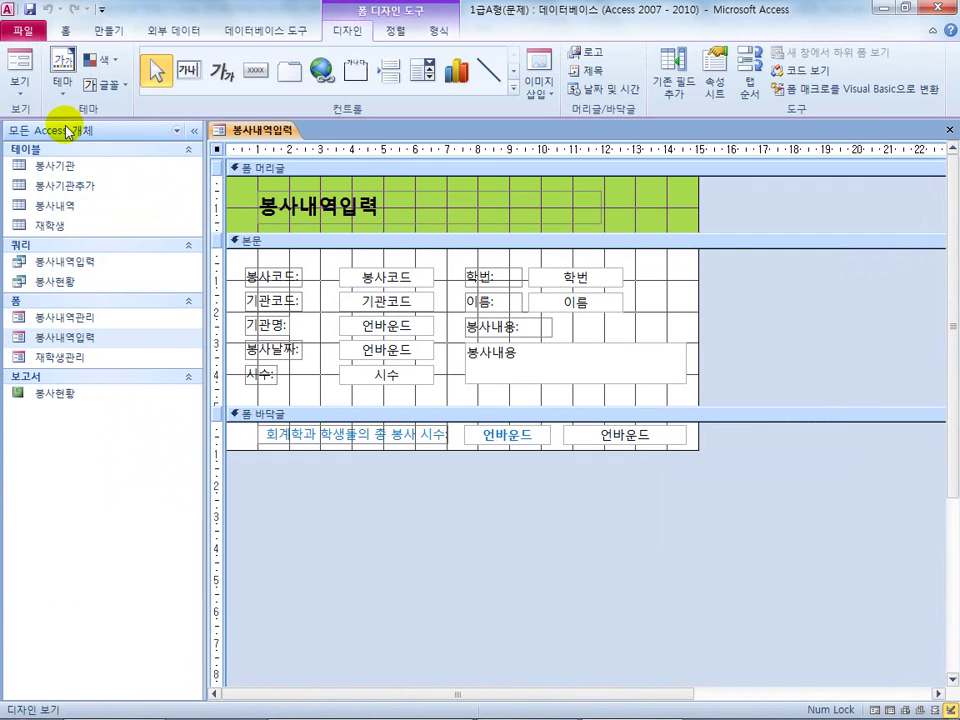
left_click(20, 66)
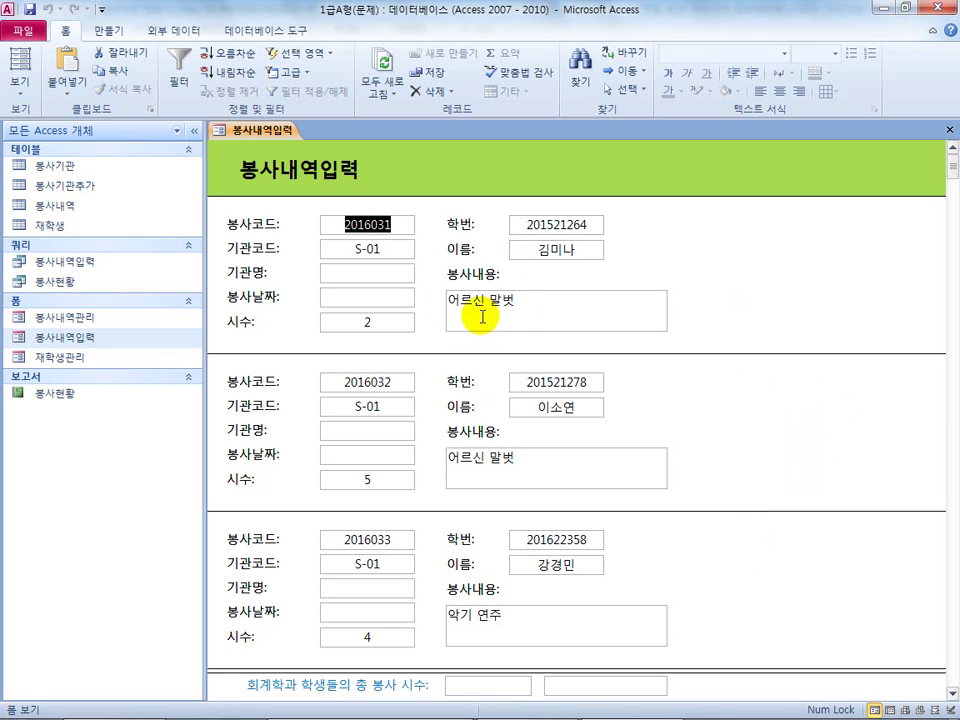
left_click(19, 84)
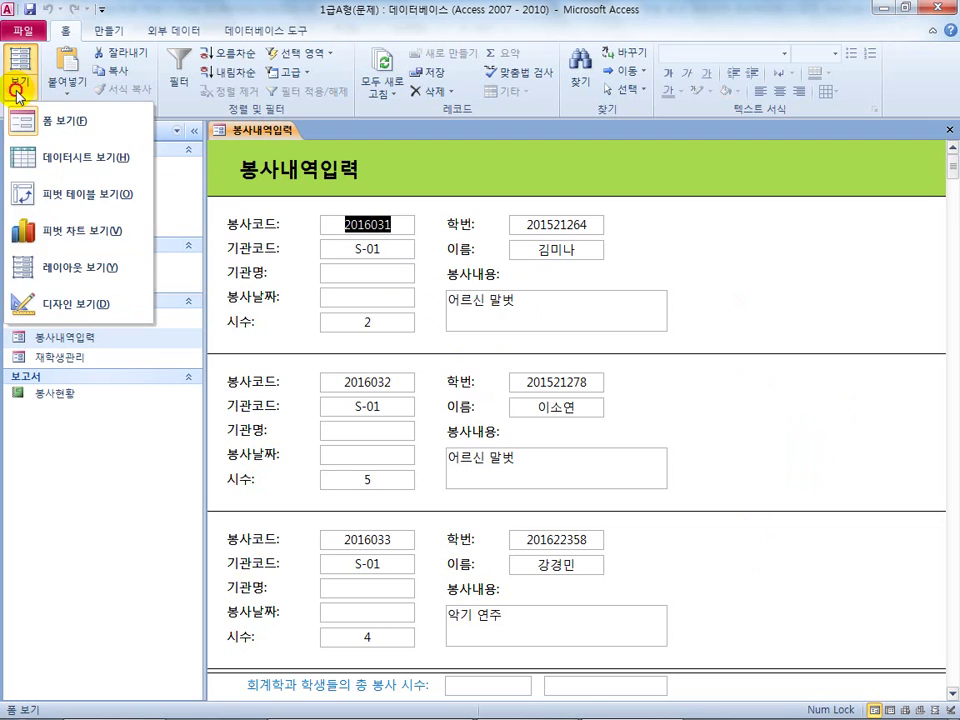
left_click(72, 304)
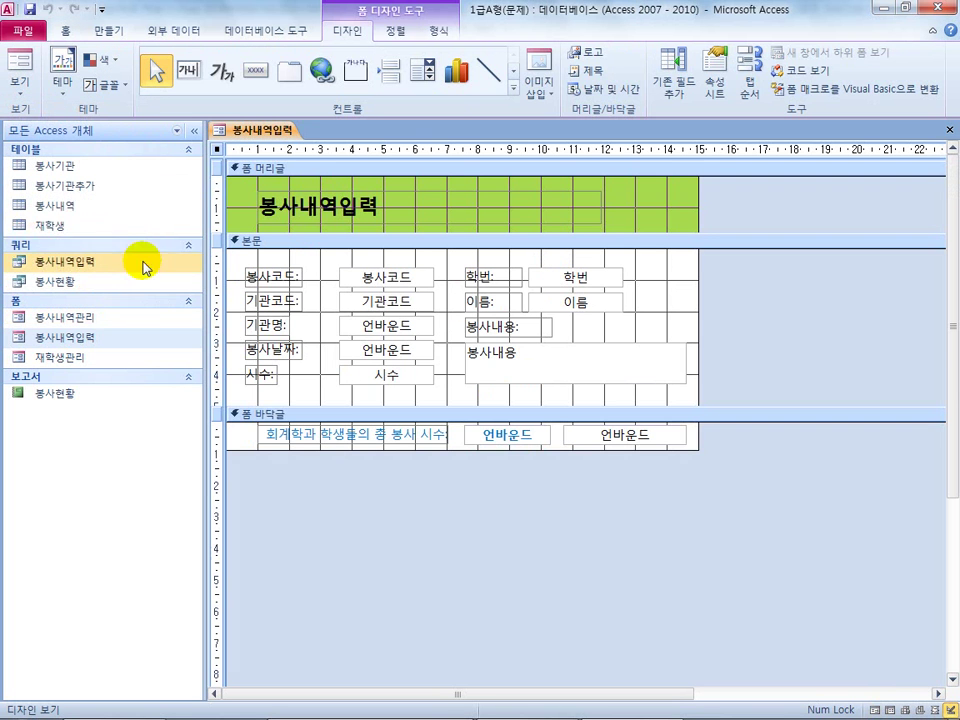
Step: Open the form's property sheet, undo the stray move of the 이름 text box, and enlarge the sheet with all properties listed
double_click(217, 152)
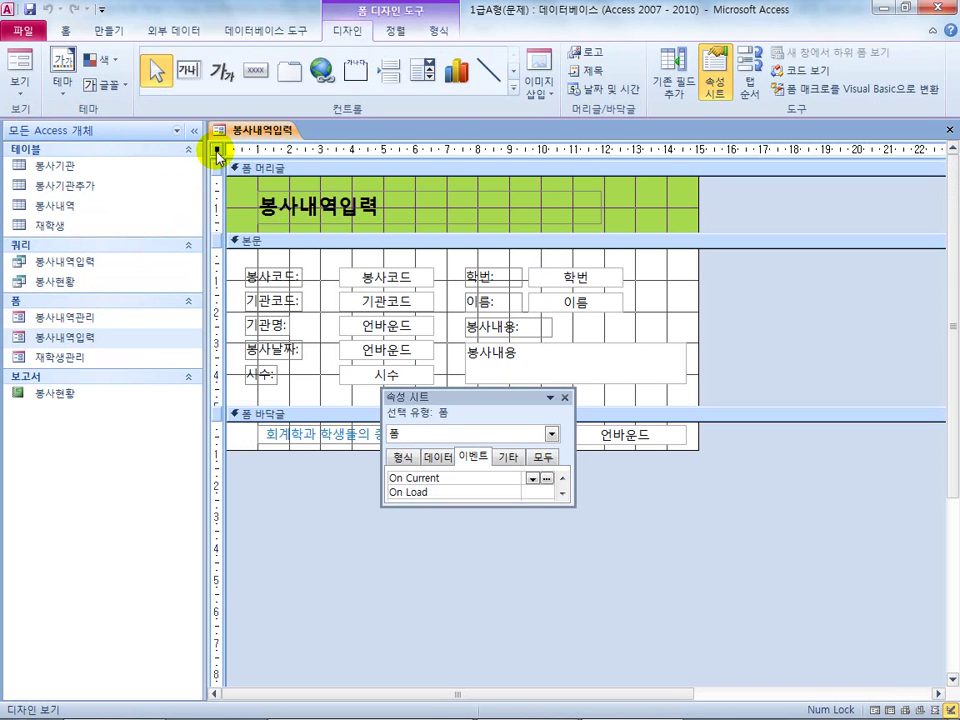
right_click(217, 152)
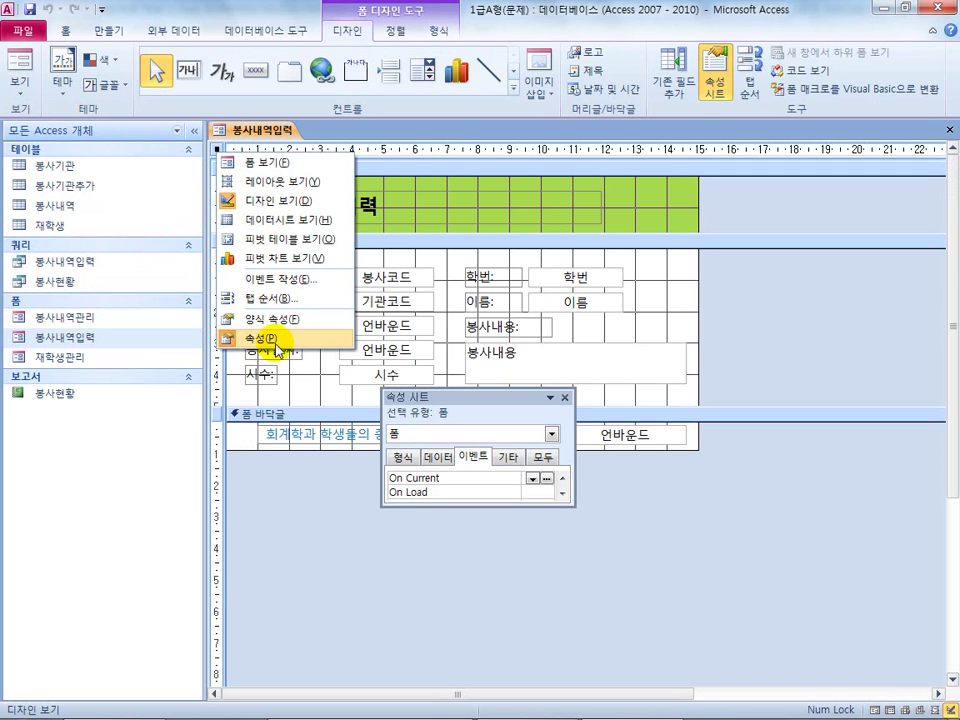
left_click_drag(514, 397, 491, 179)
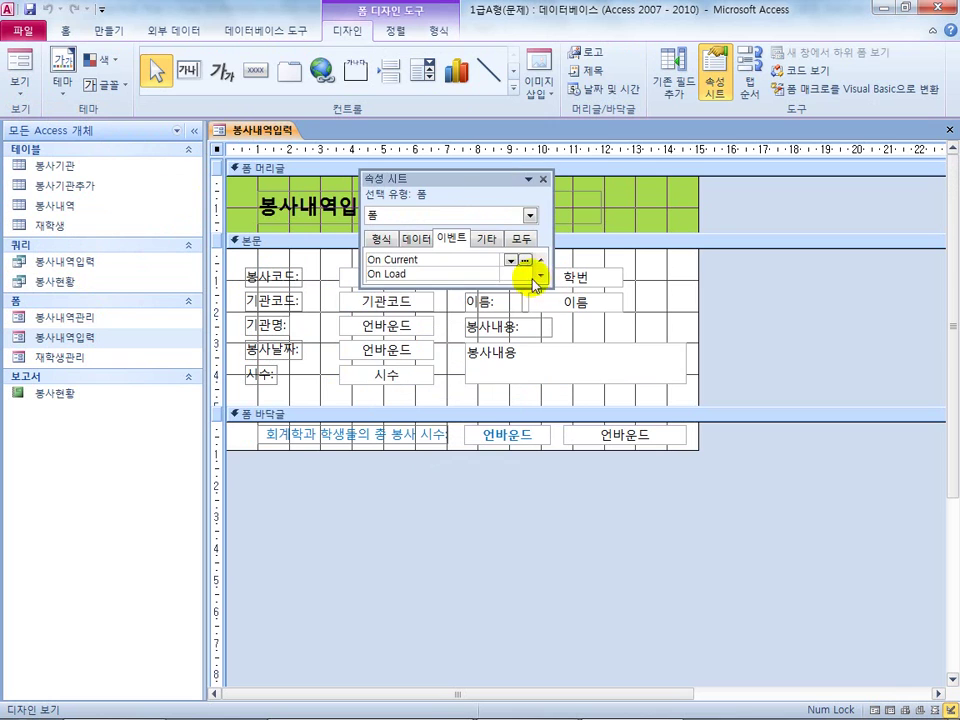
left_click_drag(549, 297, 552, 299)
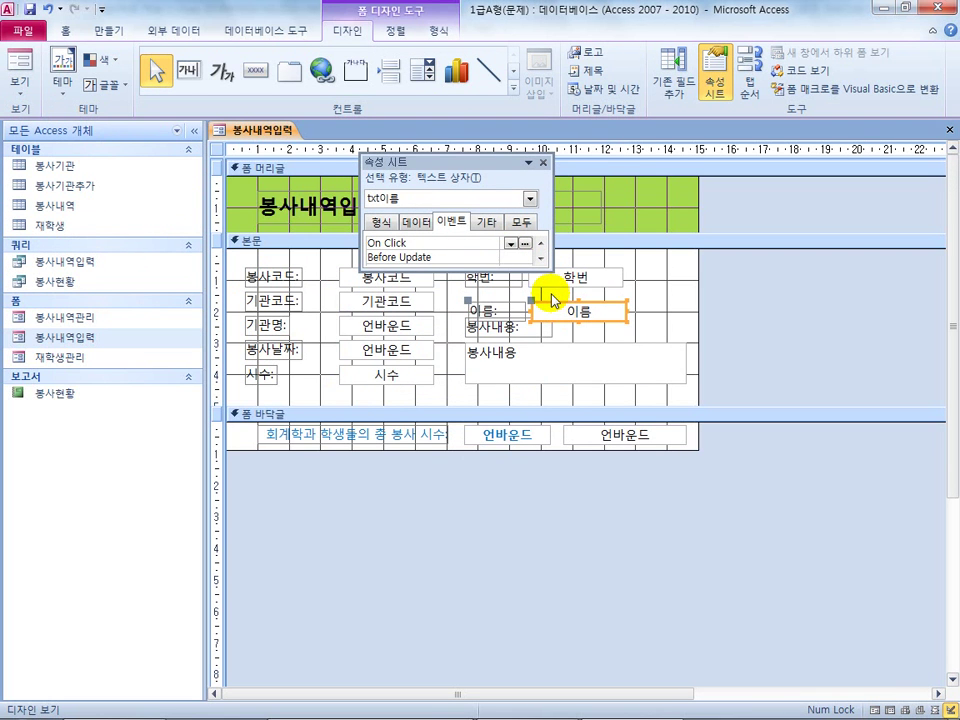
key("ctrl+z")
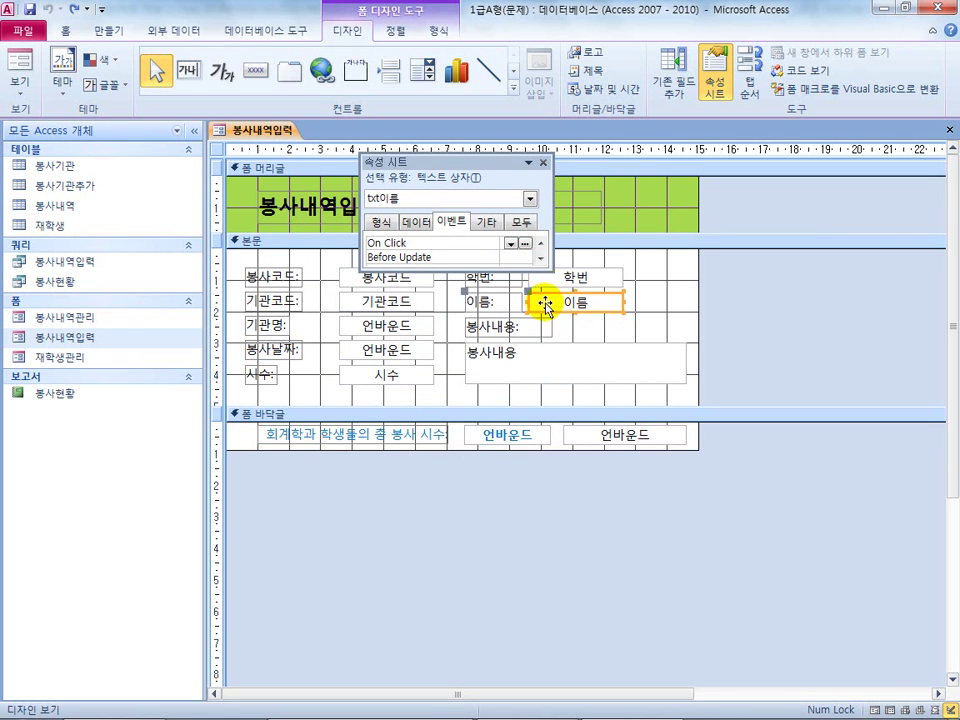
left_click(528, 233)
left_click_drag(439, 268, 445, 318)
left_click_drag(450, 157, 384, 205)
left_click_drag(484, 266, 583, 272)
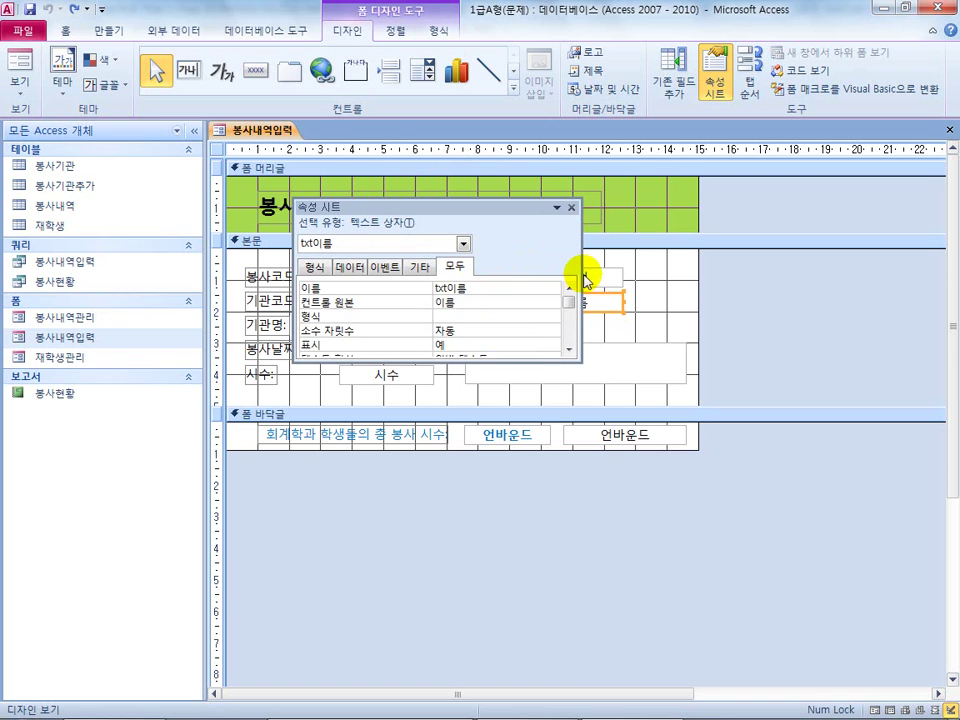
Step: Set the form's 기본 보기 property to 단일 폼 and preview it in form view
left_click(217, 150)
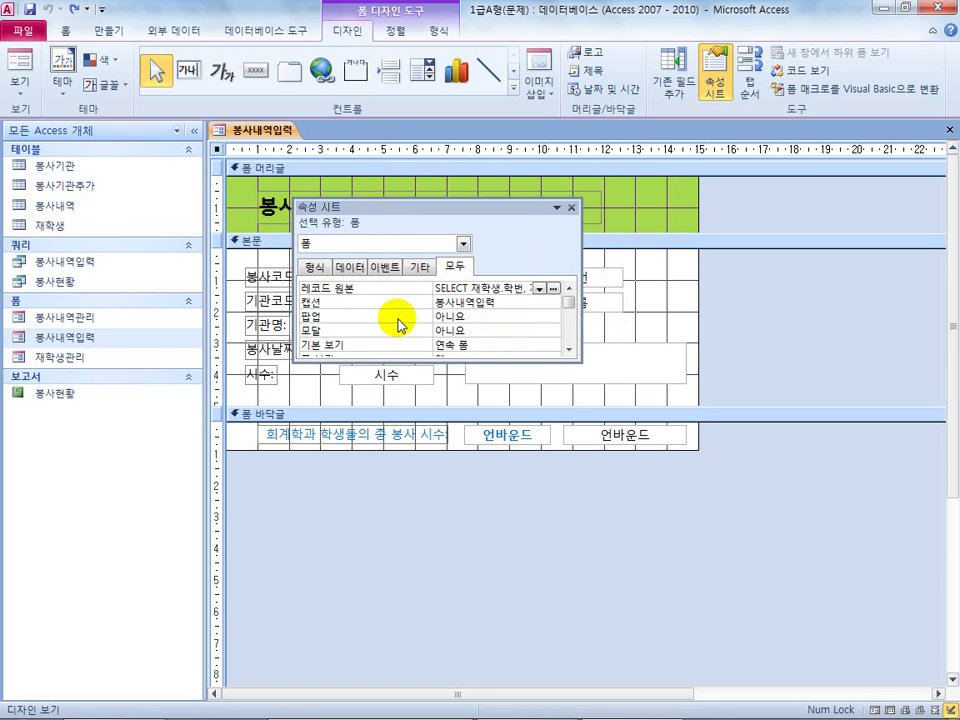
left_click(484, 347)
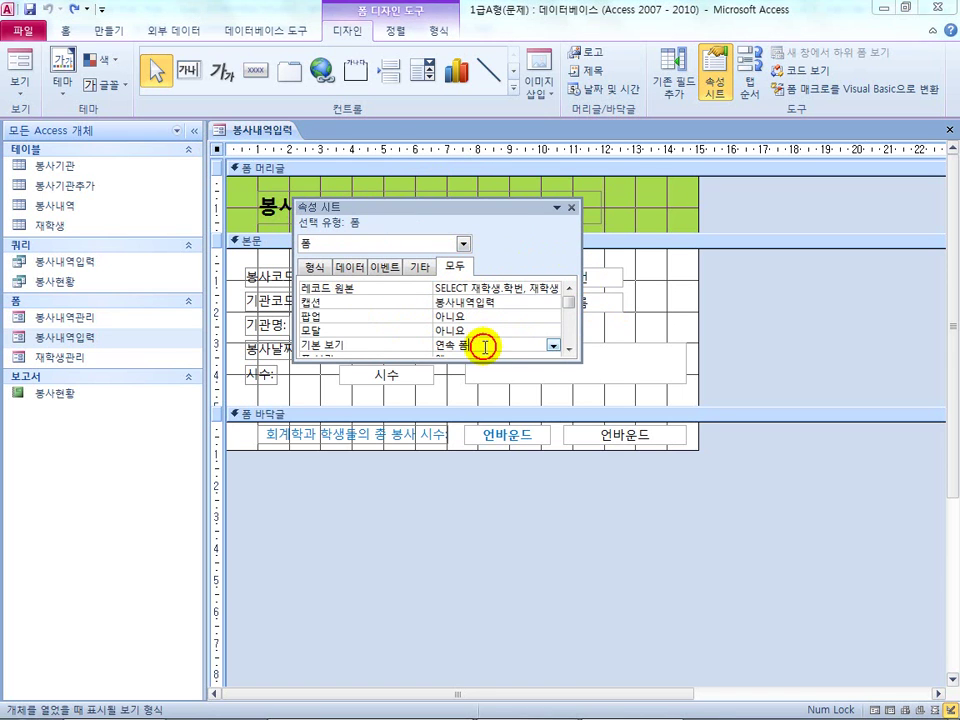
left_click(552, 345)
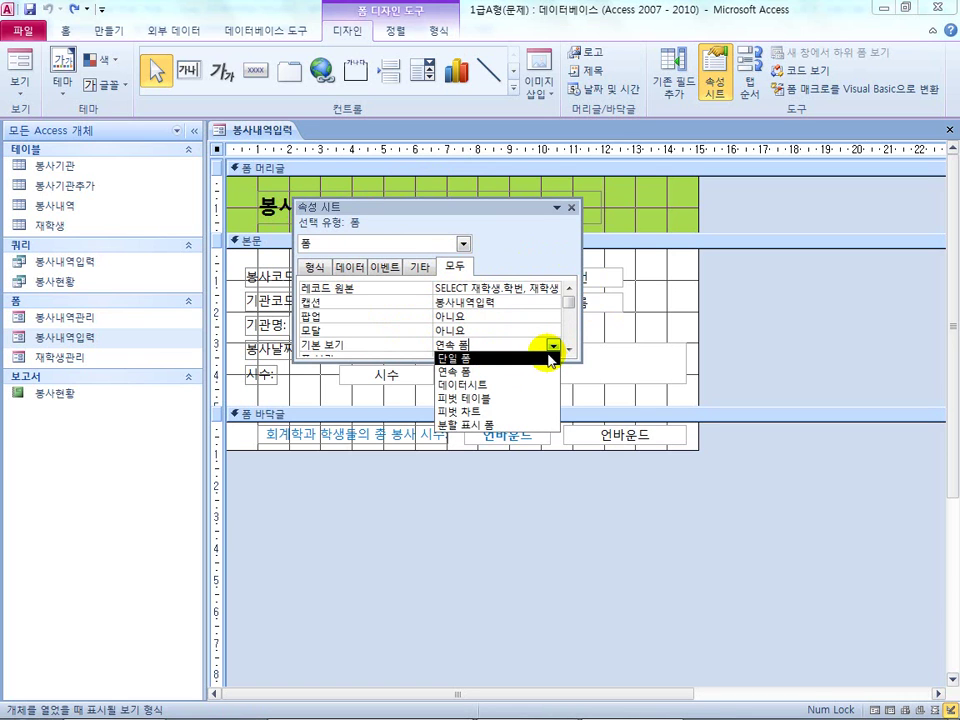
left_click(549, 358)
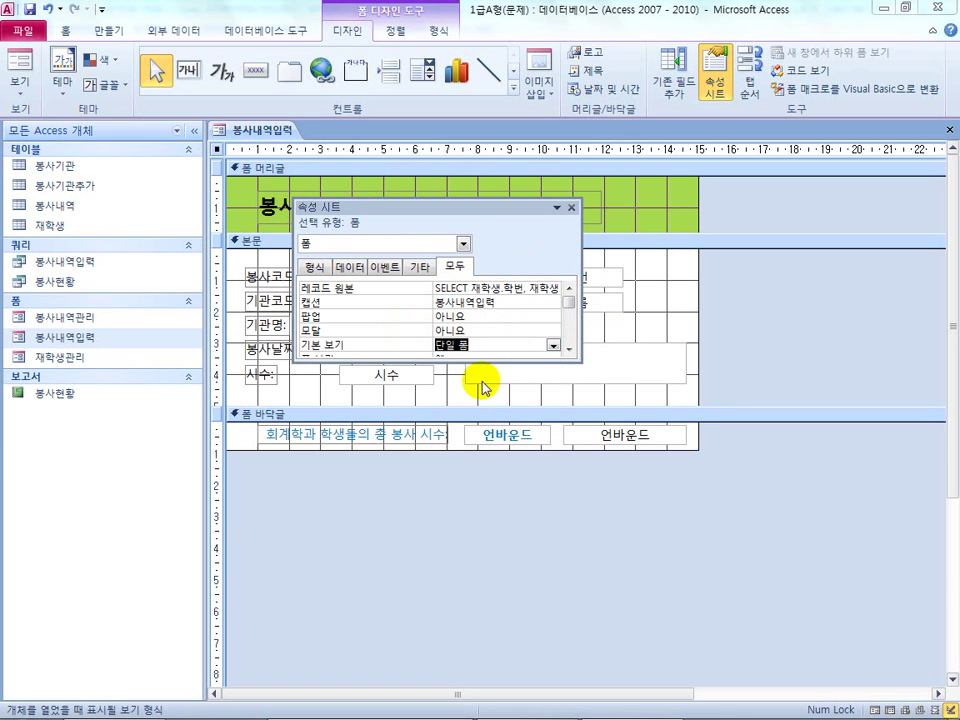
left_click(18, 63)
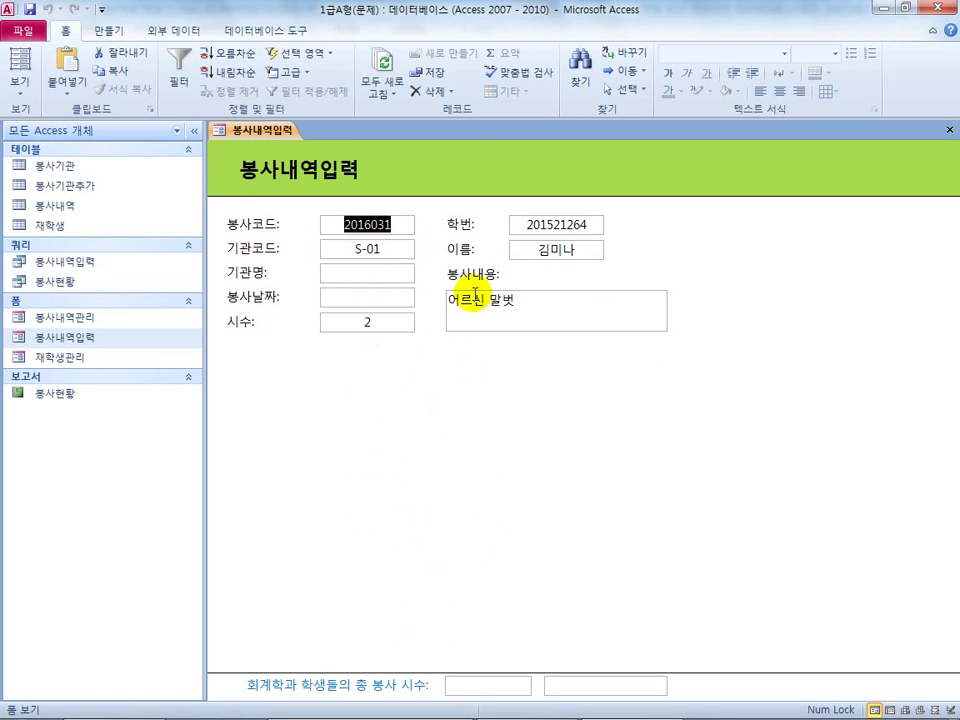
Step: Check the exam's requirement for the form's 레코드 선택기 and 탐색 단추 properties
double_click(440, 20)
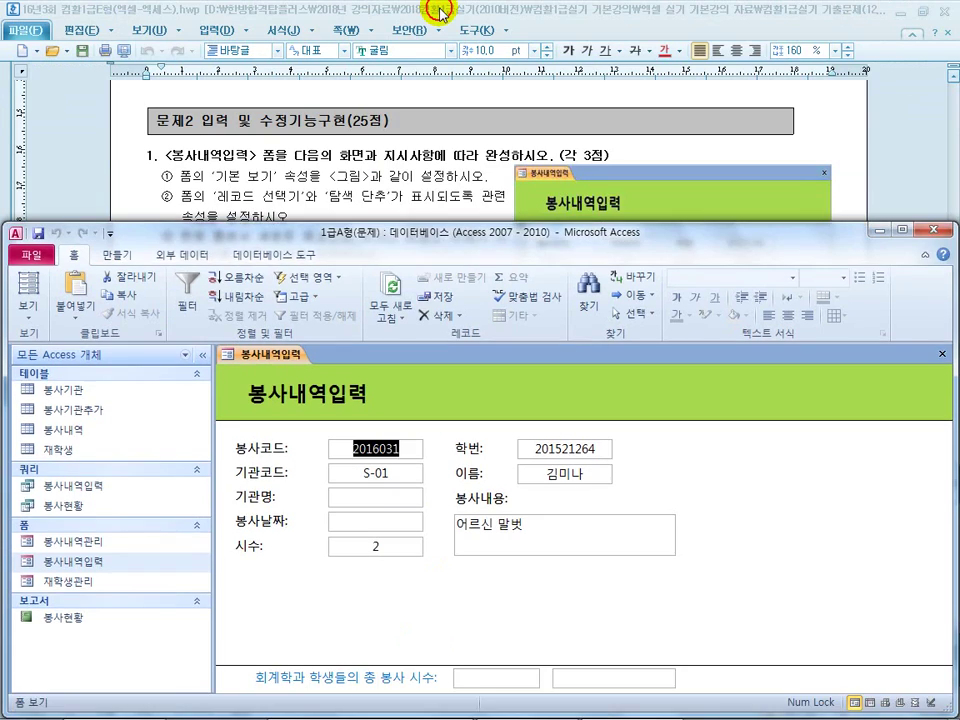
left_click(340, 205)
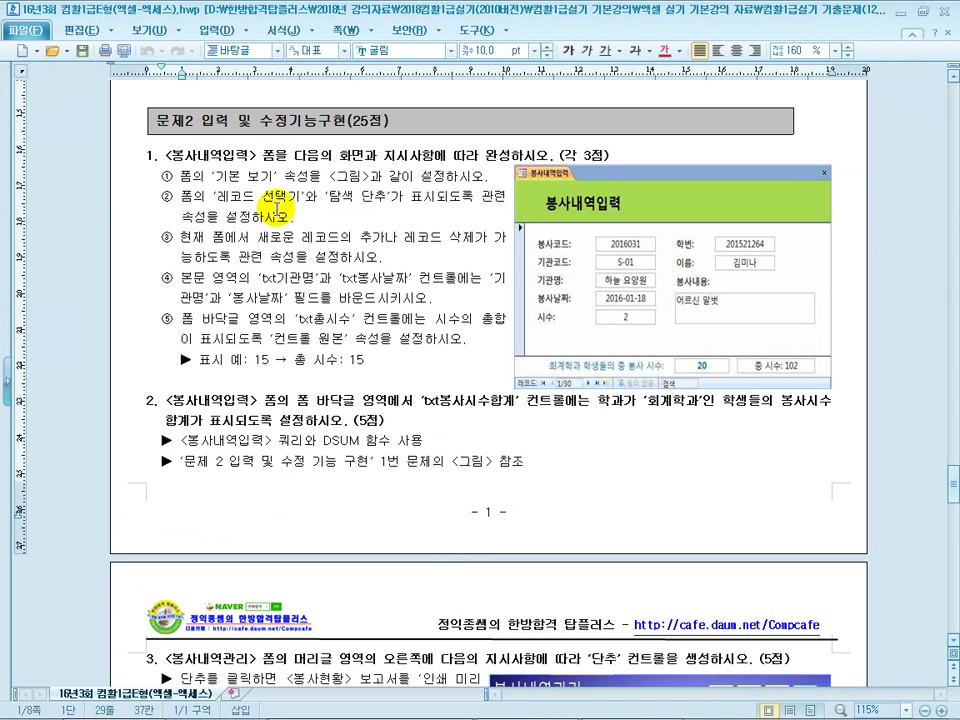
left_click_drag(222, 196, 372, 204)
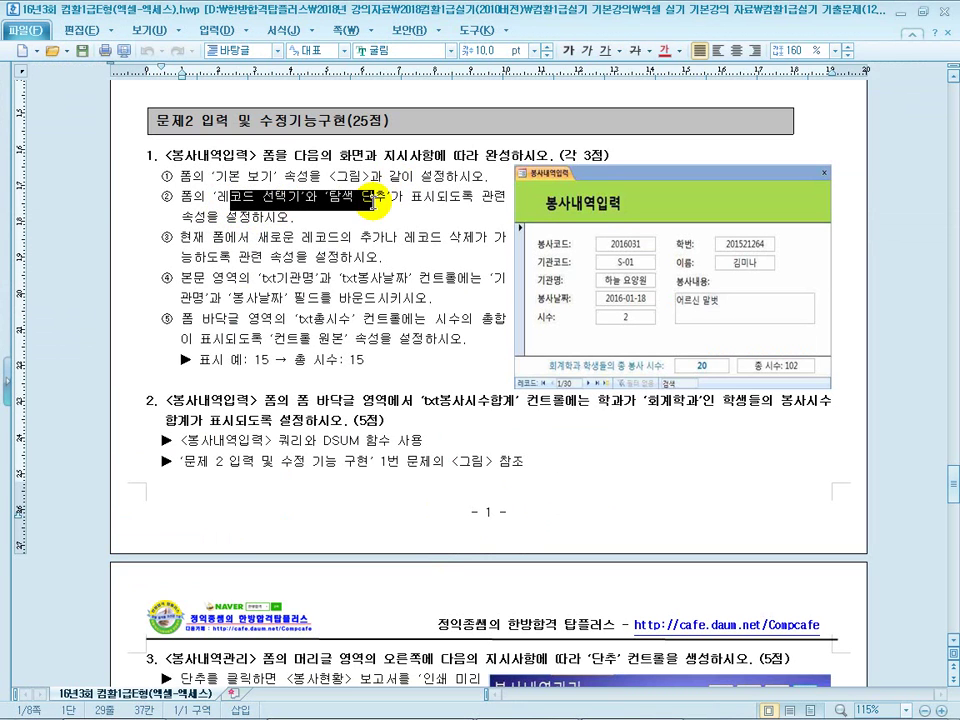
left_click(449, 204)
left_click(424, 210, "shift")
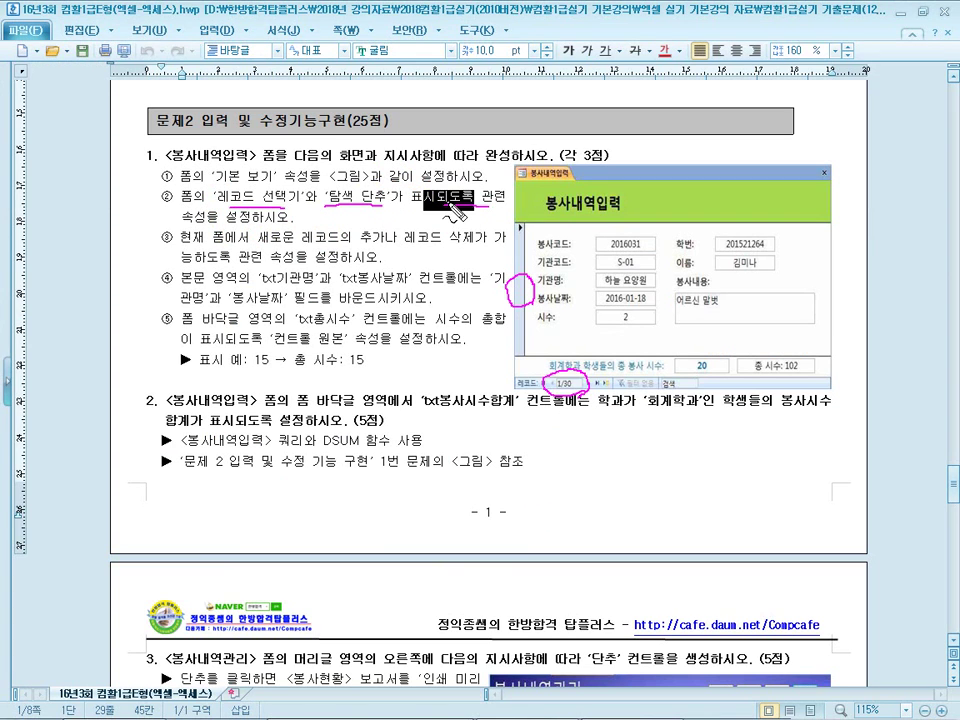
Step: Switch to Access, reopen the form in design view, and list its format properties in a taller property sheet
key("super")
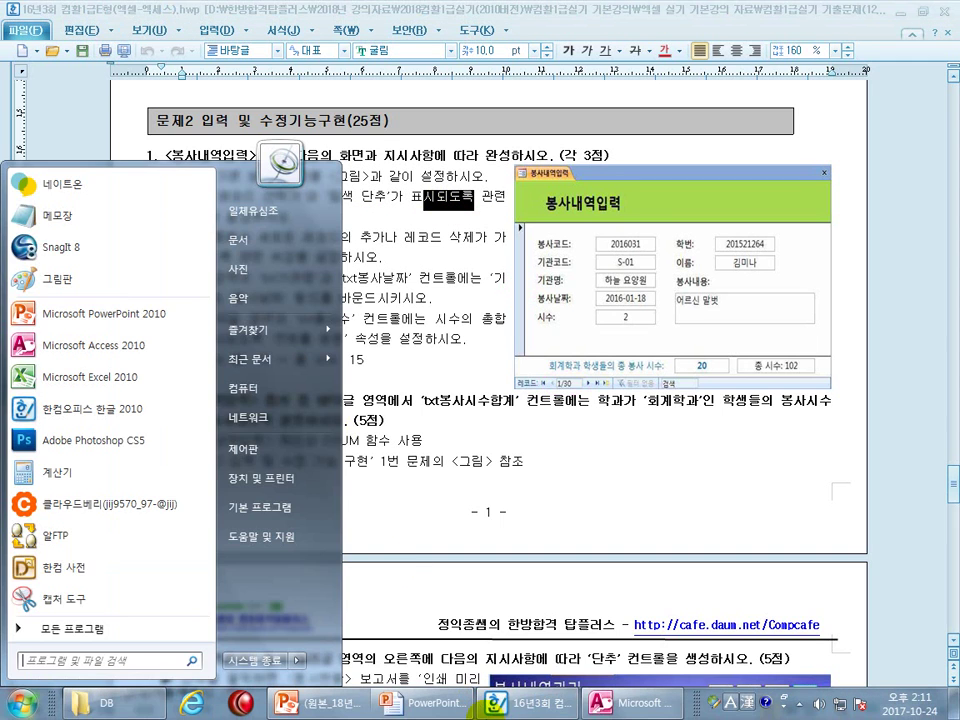
left_click(618, 705)
left_click(29, 308)
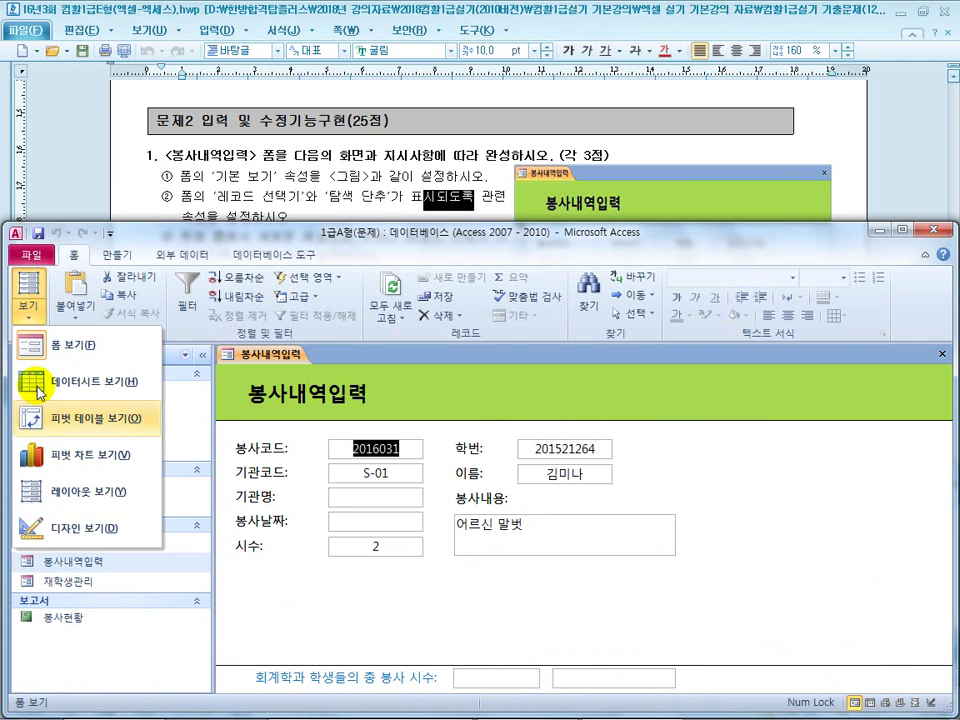
left_click(65, 530)
left_click(224, 376)
left_click(315, 267)
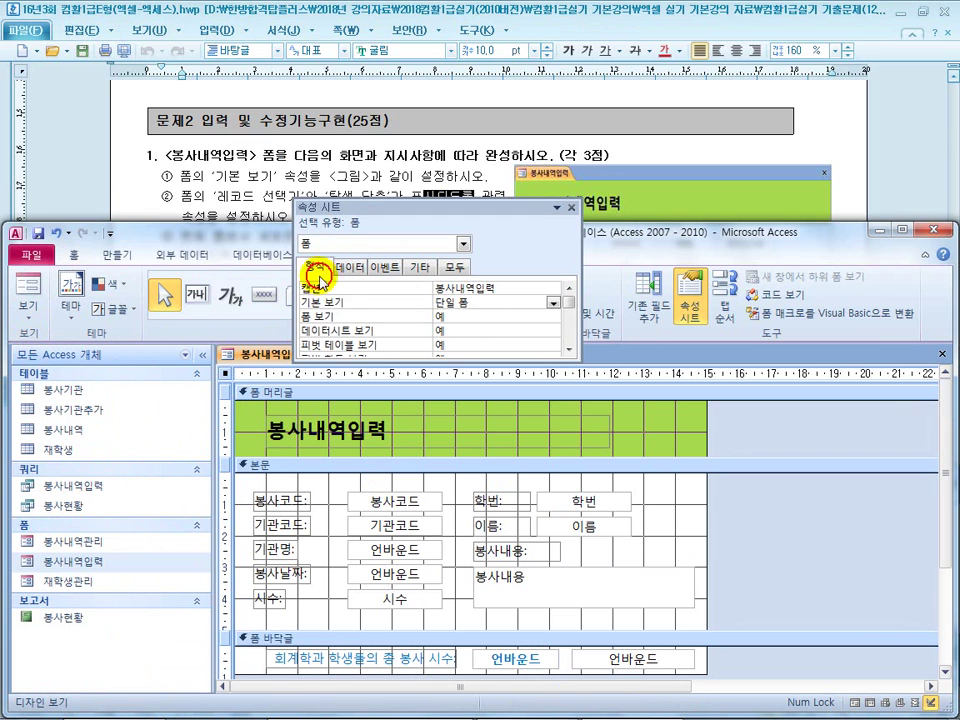
left_click_drag(371, 360, 375, 643)
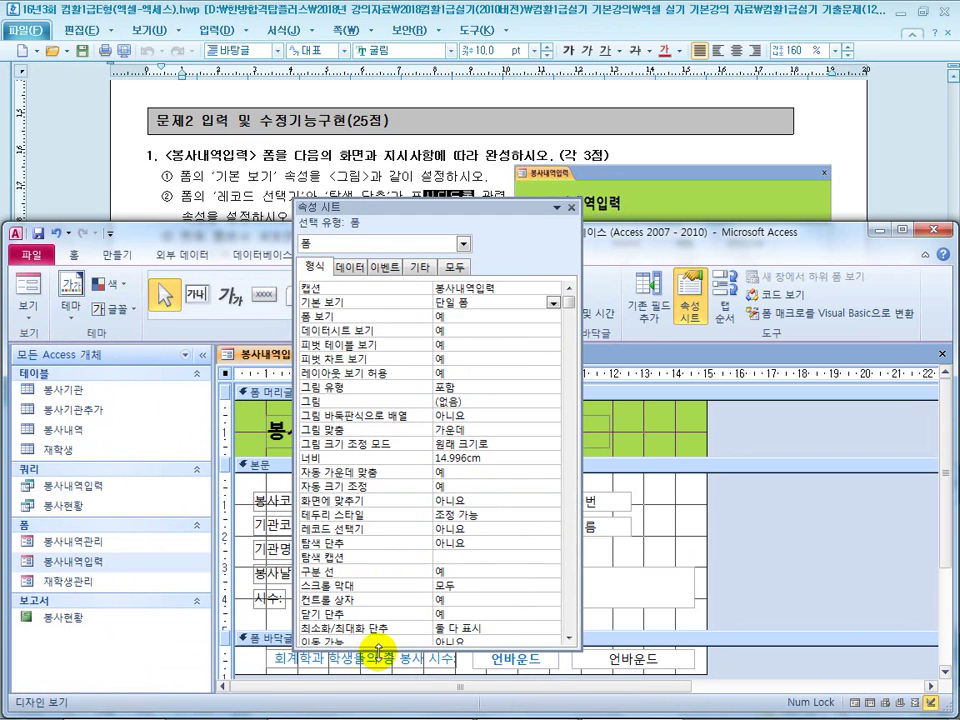
Step: Set the form's 탐색 단추 and 레코드 선택기 properties to 예 and preview the form
double_click(474, 543)
left_click(553, 544)
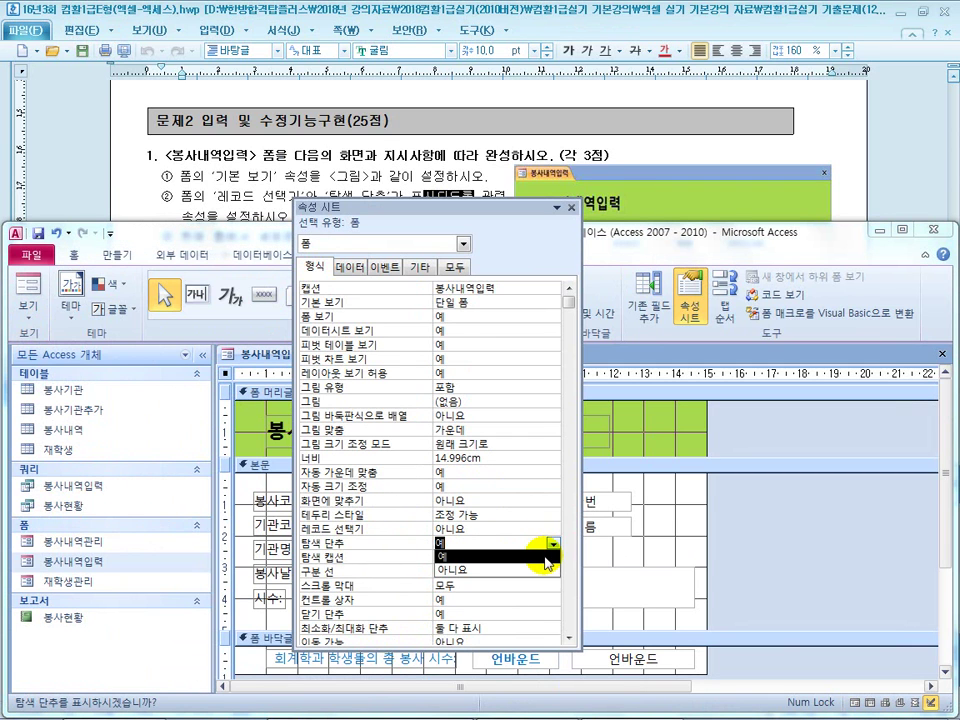
left_click(541, 556)
left_click(492, 524)
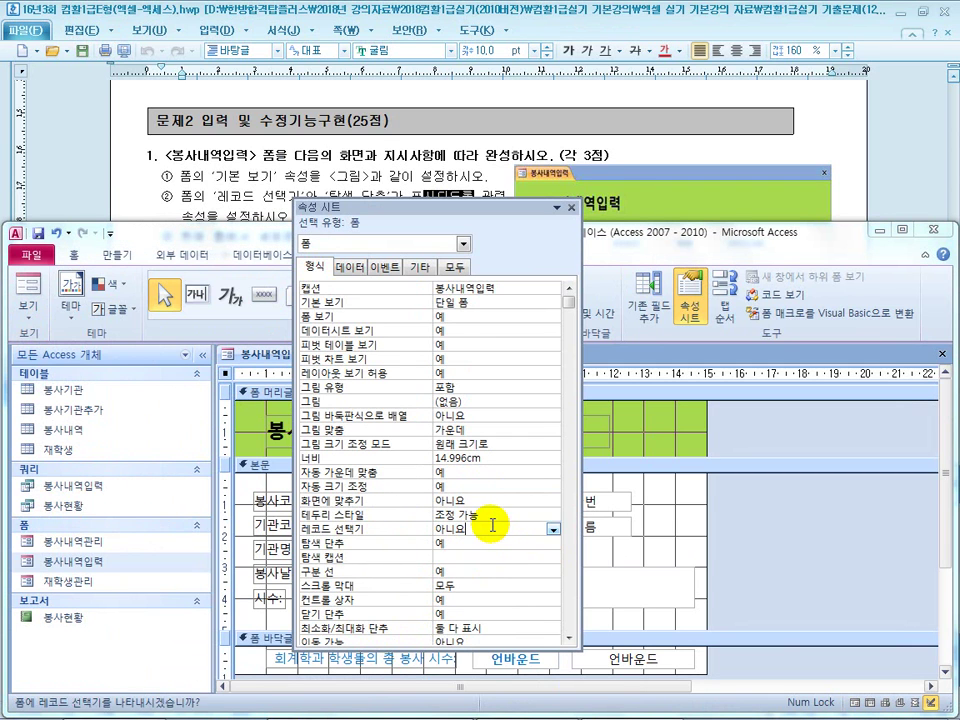
left_click(553, 528)
left_click(500, 540)
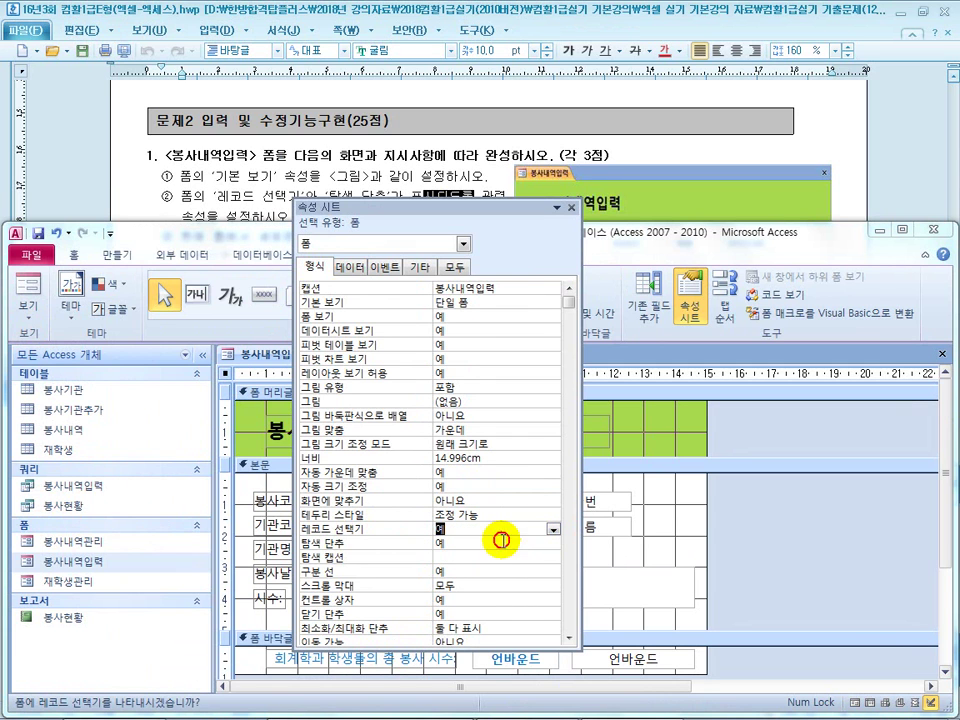
left_click(572, 209)
left_click(30, 287)
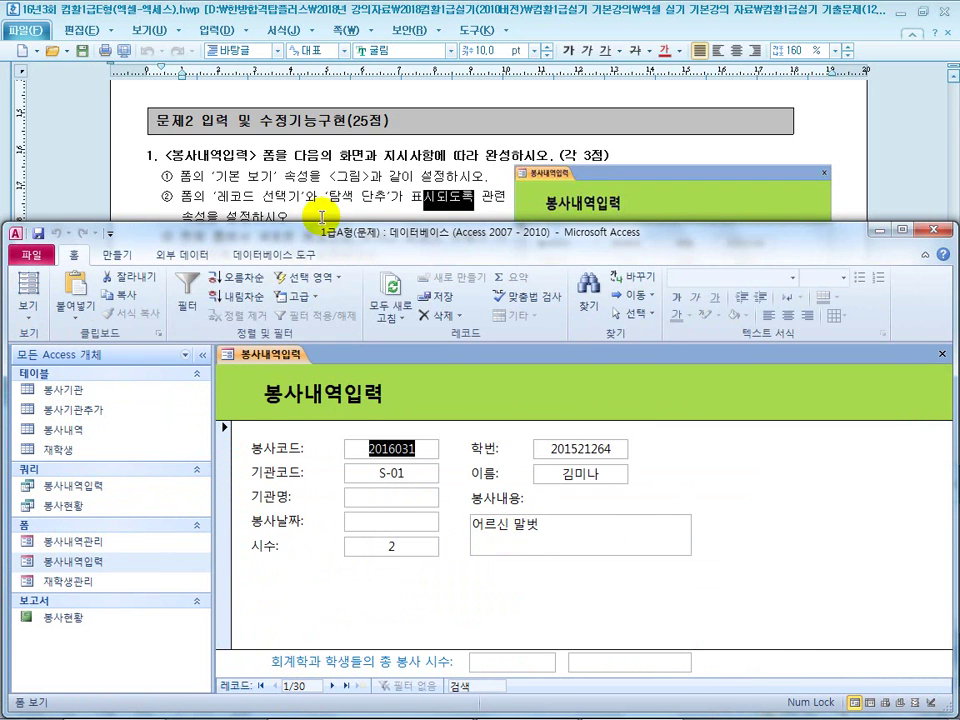
Step: Check the exam document's requirement ③ about allowing new records and record deletion in the form
left_click(240, 165)
left_click_drag(272, 240, 393, 236)
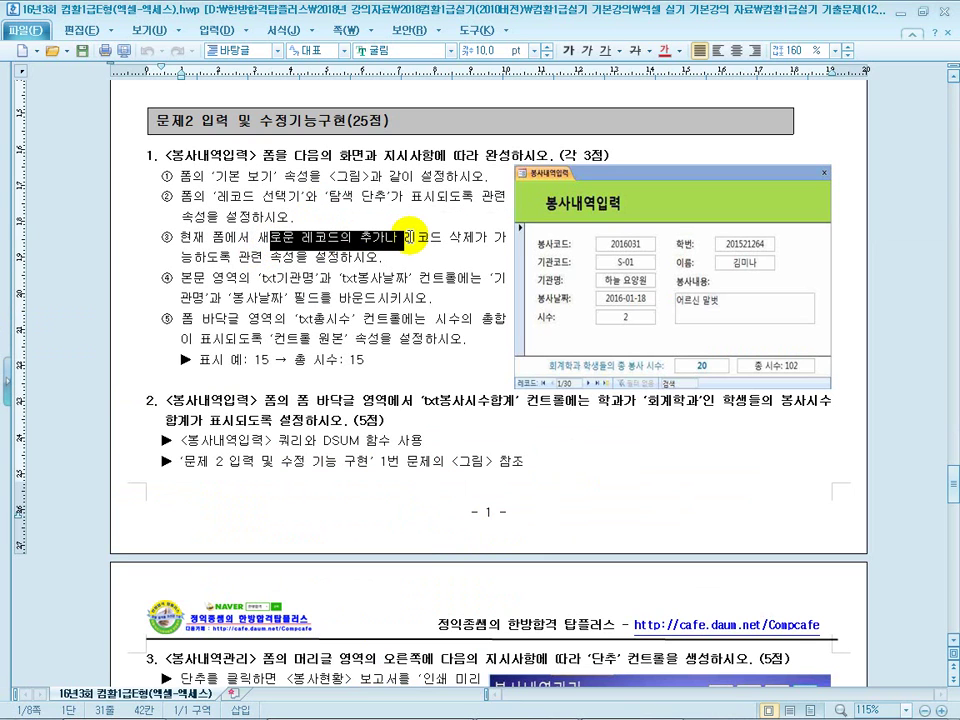
double_click(420, 238)
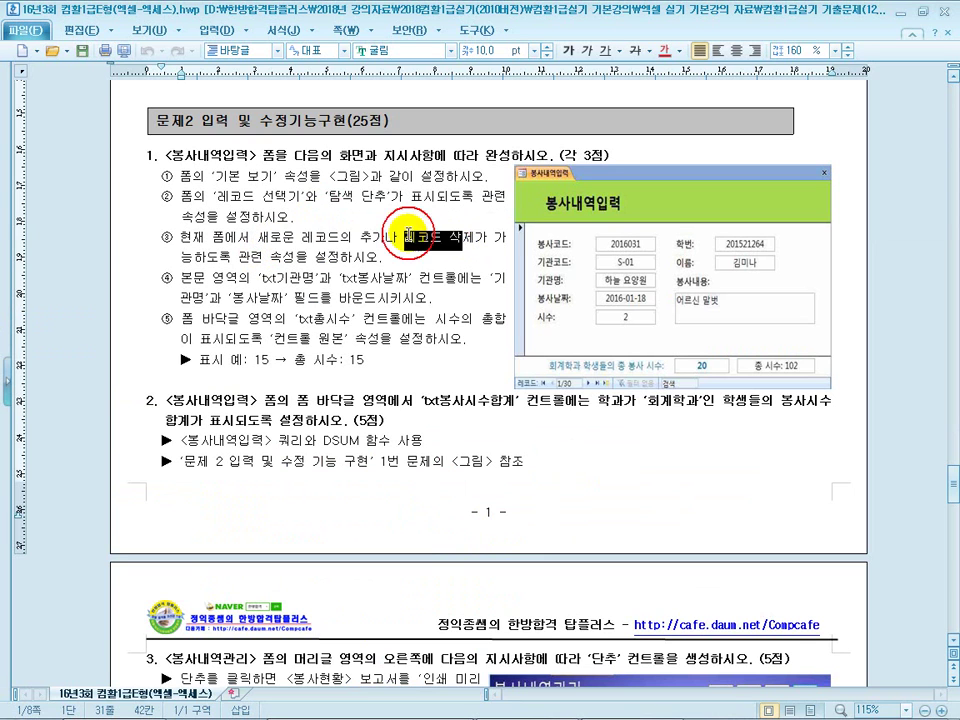
left_click_drag(193, 258, 352, 260)
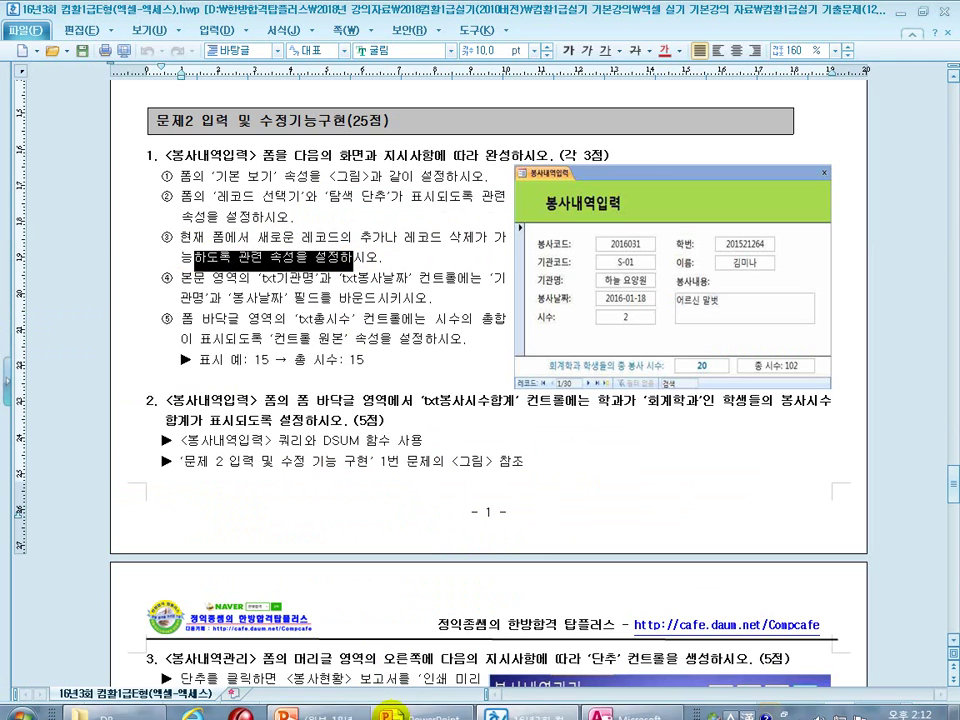
Step: Switch to Access, reopen the form in design view, and list its data properties in a shorter property sheet
left_click(600, 706)
left_click(28, 300)
left_click(72, 530)
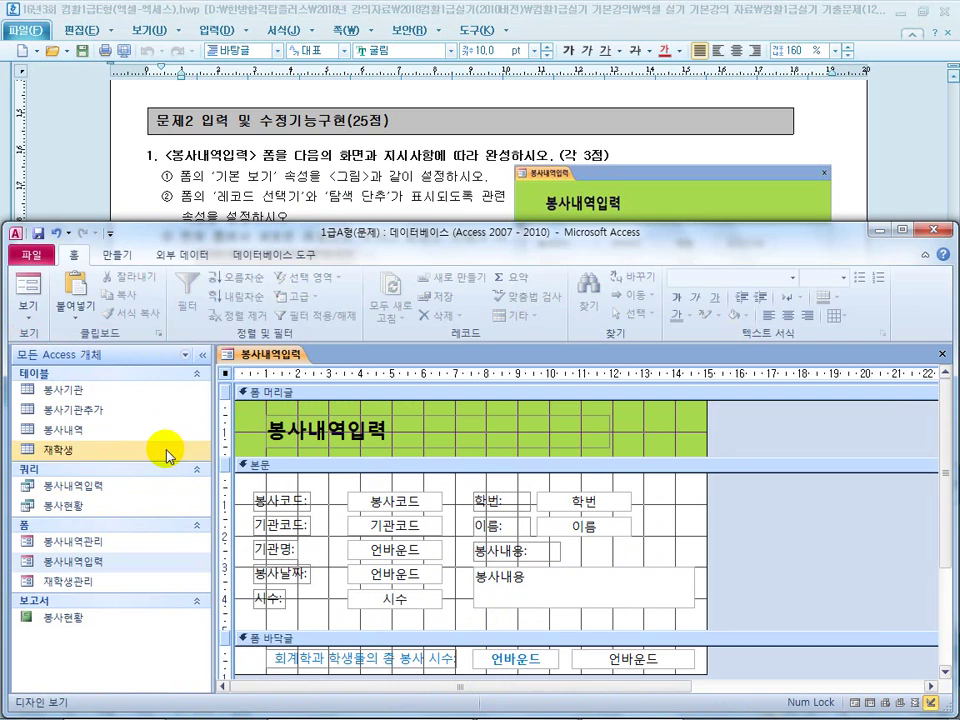
right_click(226, 378)
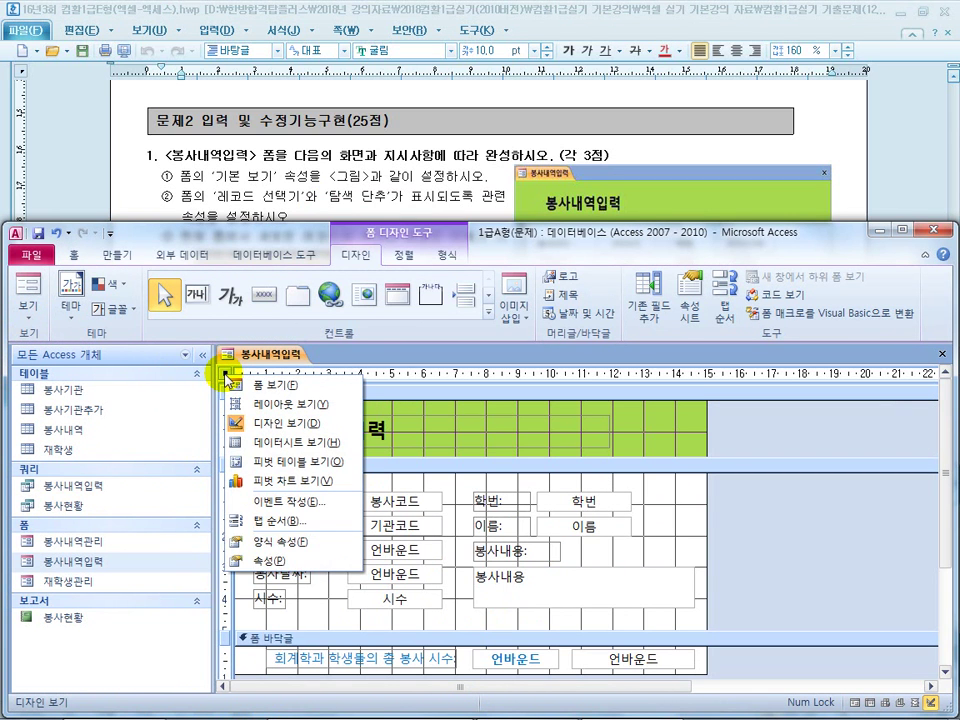
left_click(200, 420)
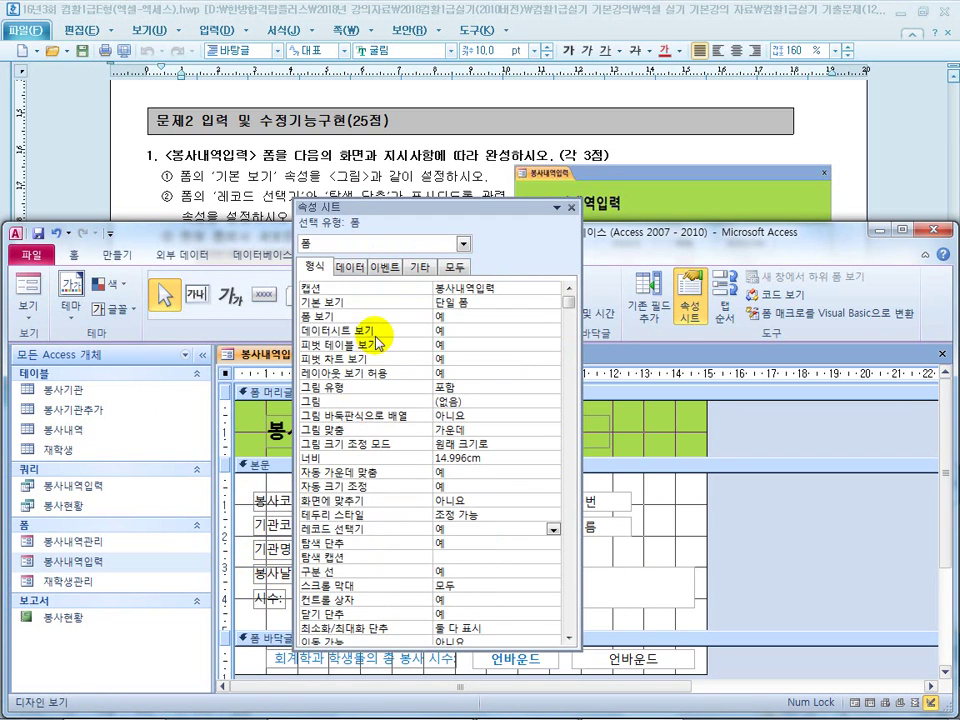
left_click(350, 267)
left_click_drag(418, 202, 418, 331)
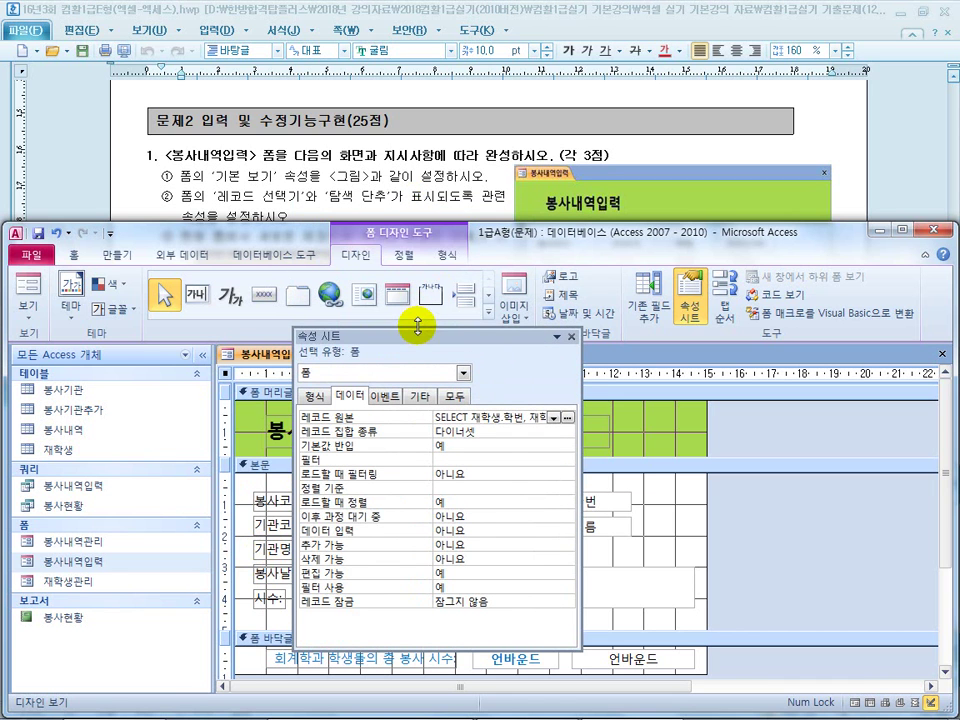
Step: Switch to the exam document and reread the wording of the record addition and deletion requirement
left_click(310, 181)
scroll(305, 186, "down", 3)
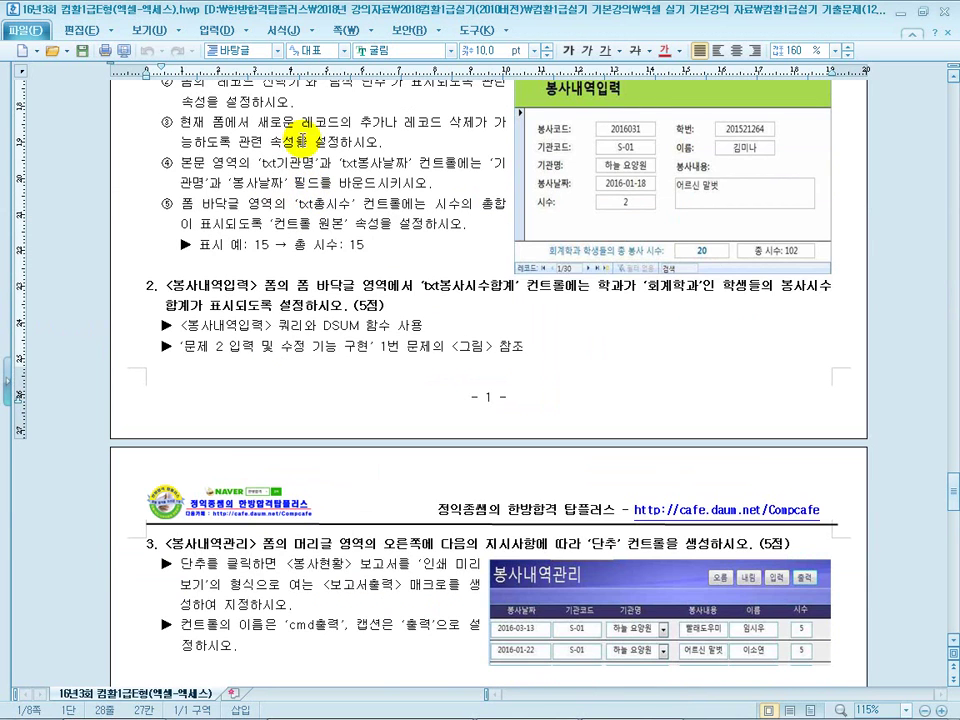
left_click_drag(317, 122, 396, 122)
left_click_drag(218, 143, 317, 143)
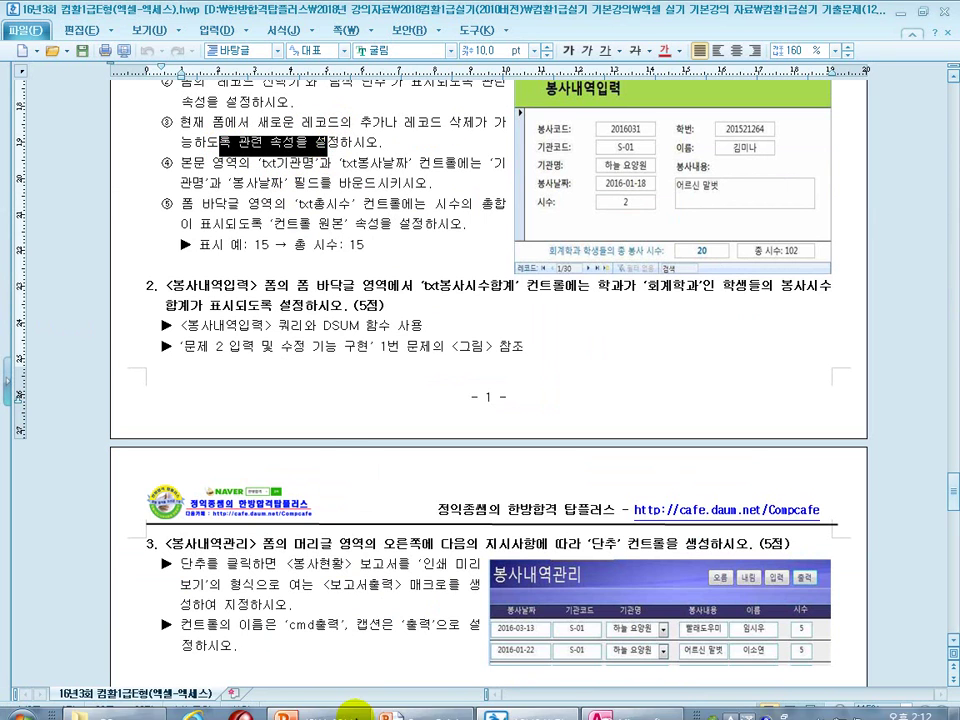
Step: Switch to Access, set the form's 추가 가능 and 삭제 가능 properties to 예, and move the property sheet off the fields
left_click(610, 704)
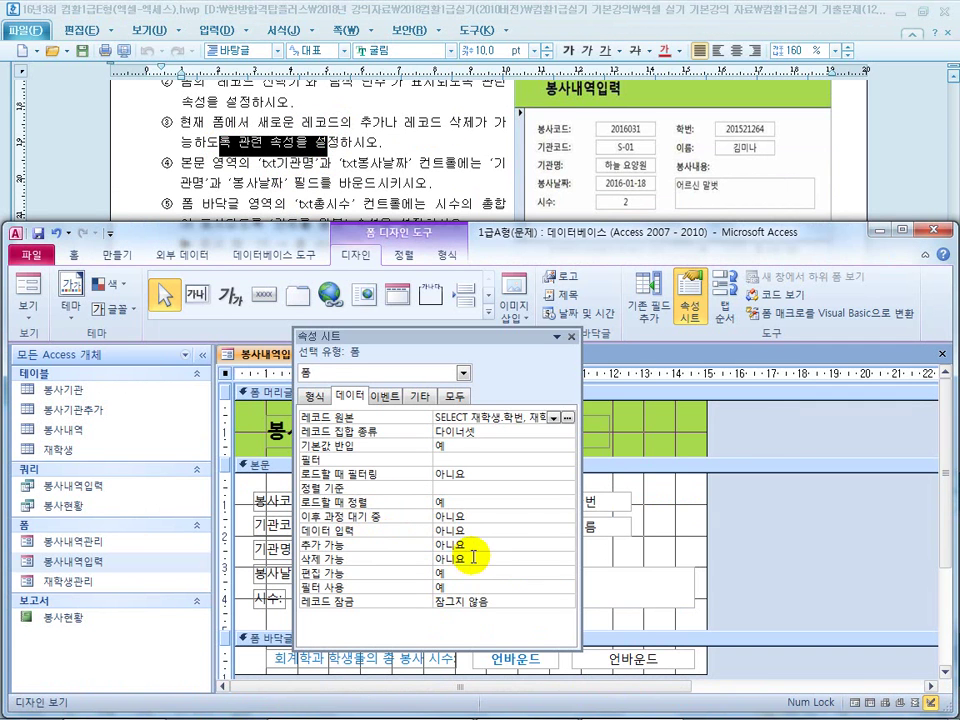
left_click(445, 546)
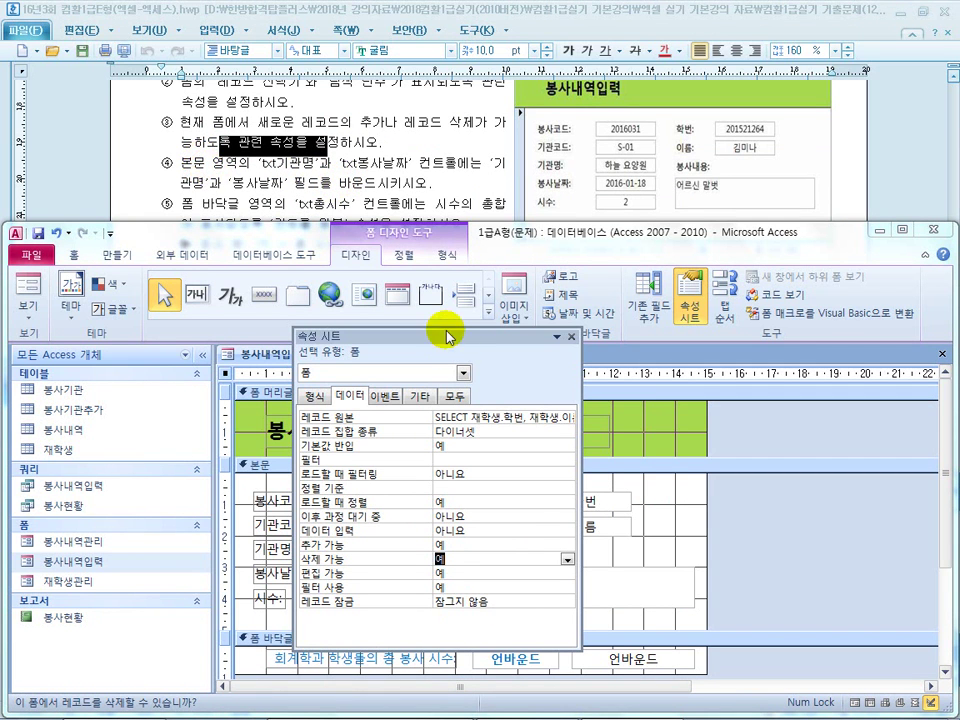
left_click_drag(446, 335, 635, 330)
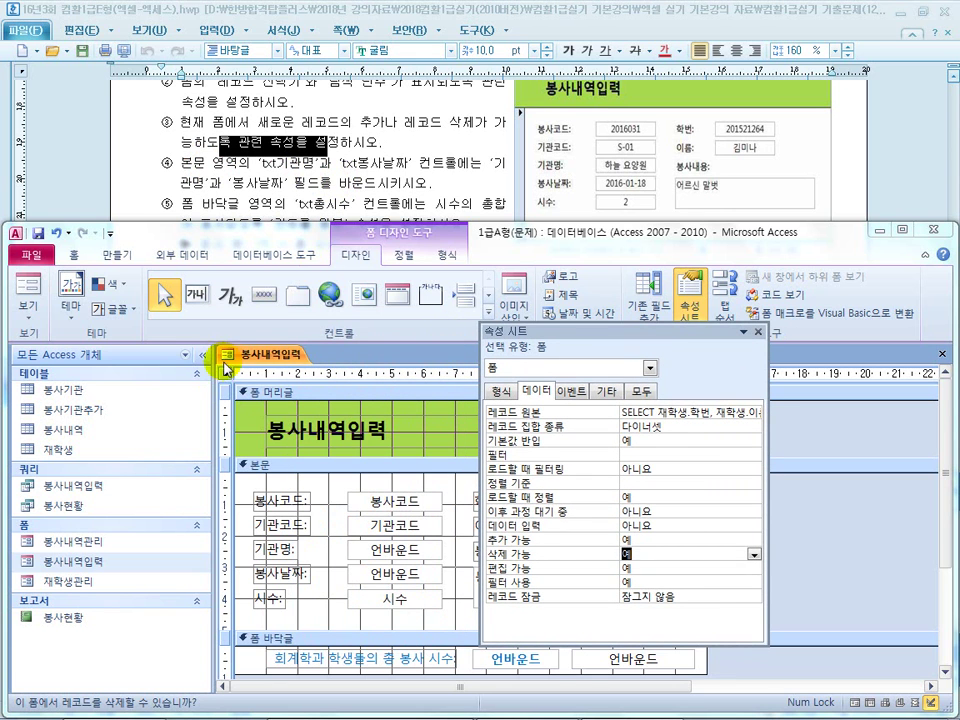
Step: List all properties of the unbound 기관명 and 봉사날짜 text boxes in the 본문 section to check their names
left_click(285, 466)
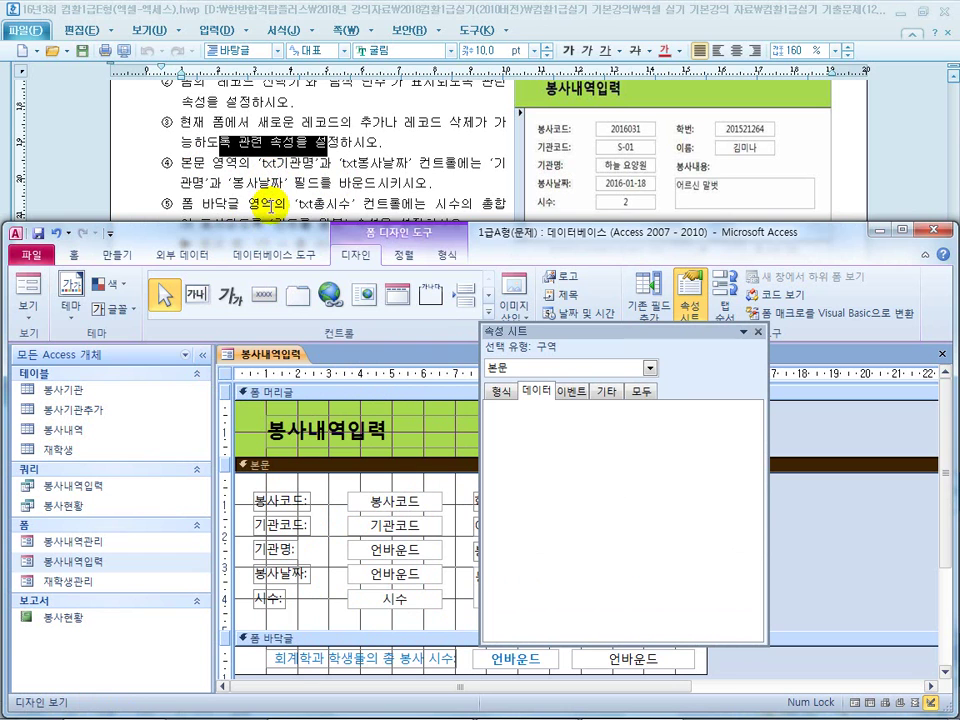
left_click(375, 550)
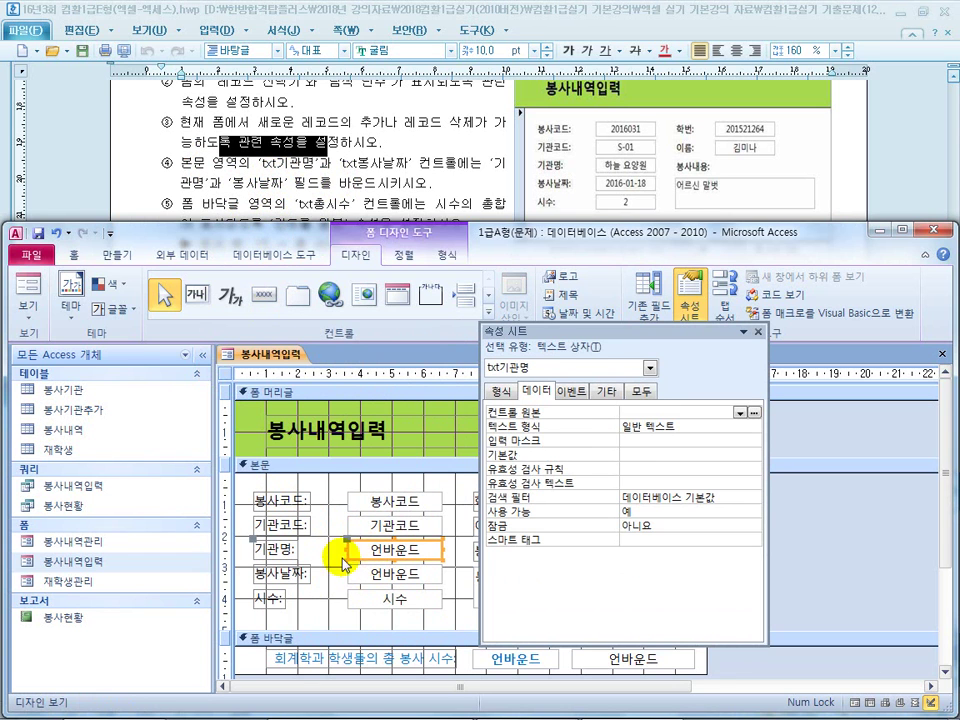
left_click(641, 391)
left_click_drag(604, 333, 697, 332)
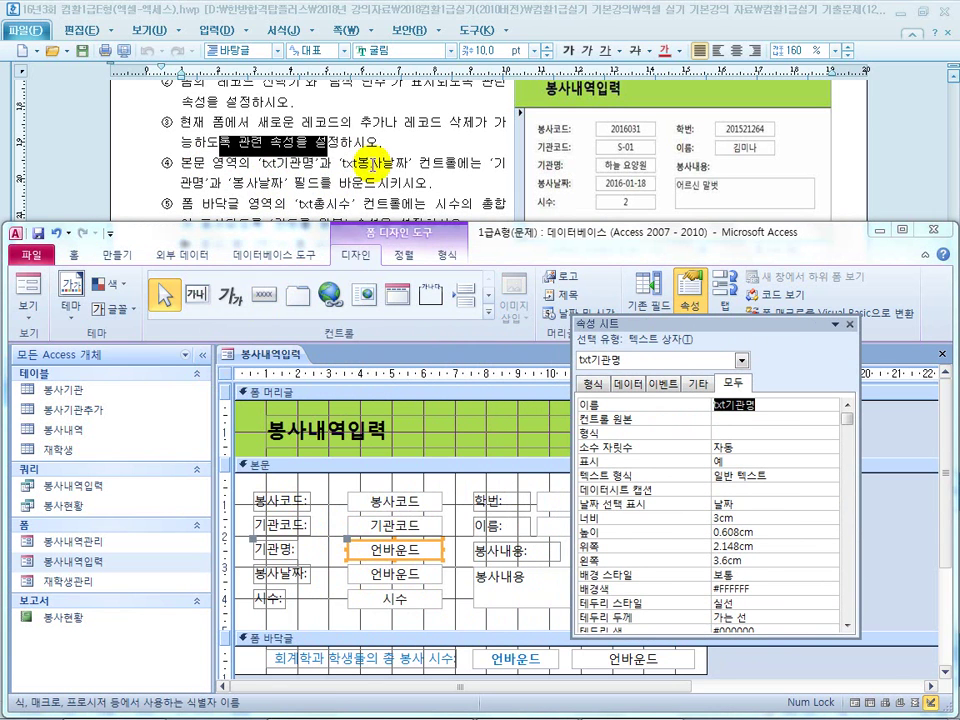
left_click(393, 578)
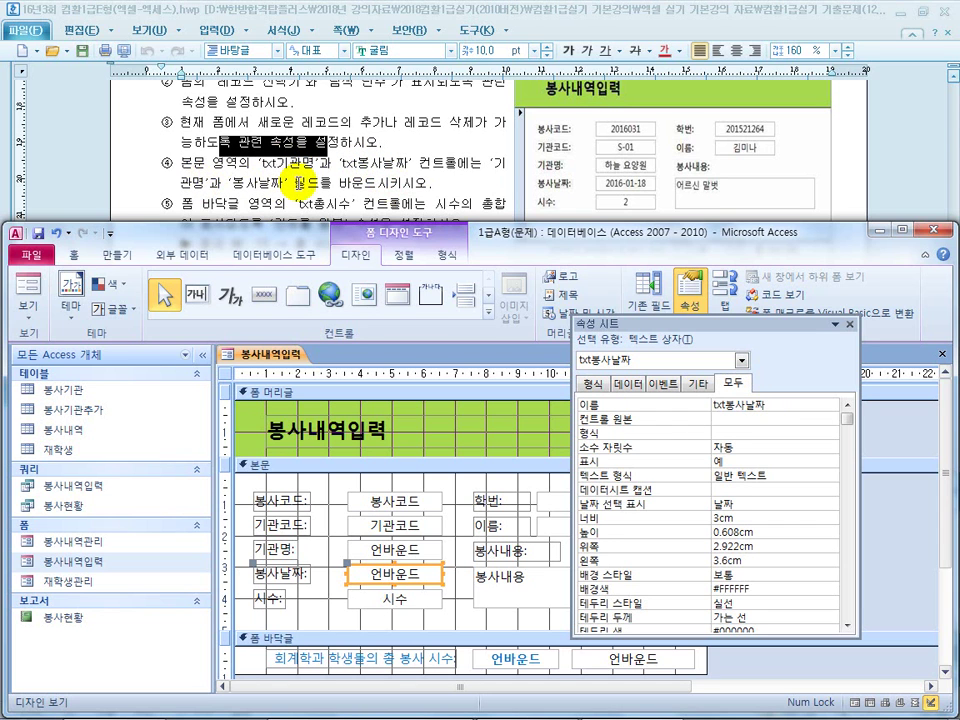
Step: Set the 컨트롤 원본 of txt기관명 to the 기관명 field and that of txt봉사날짜 to the 봉사날짜 field
left_click(420, 550)
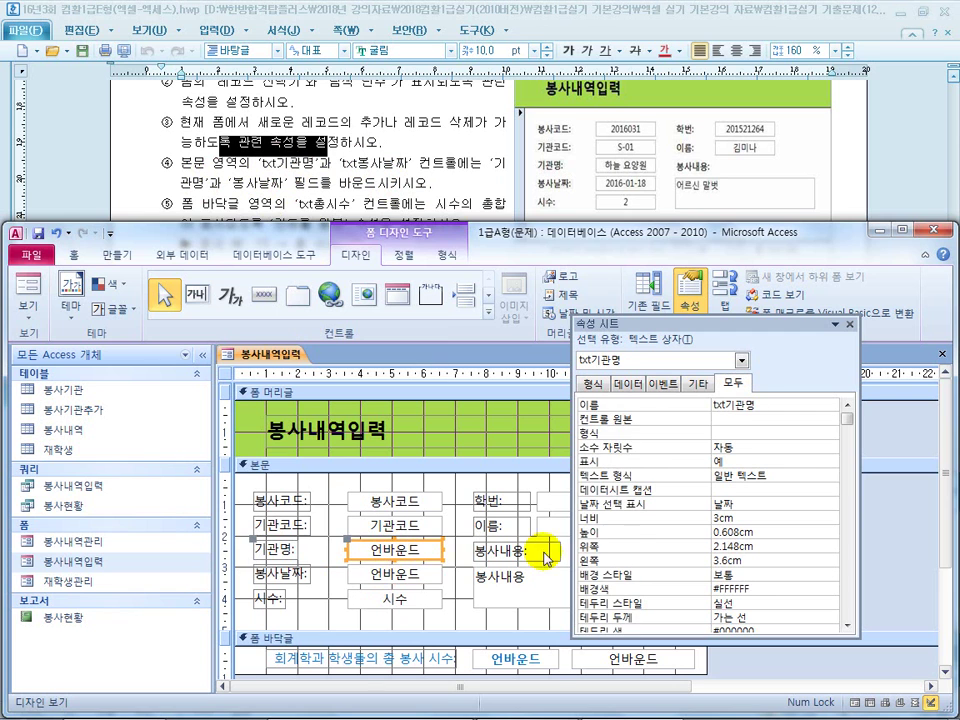
left_click(800, 419)
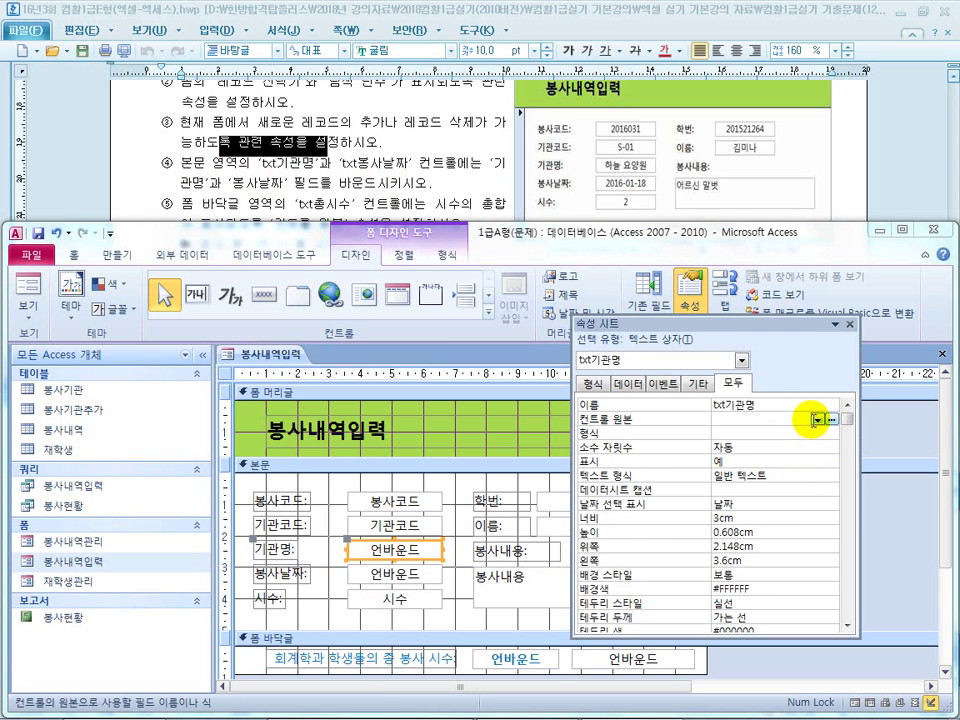
left_click(817, 419)
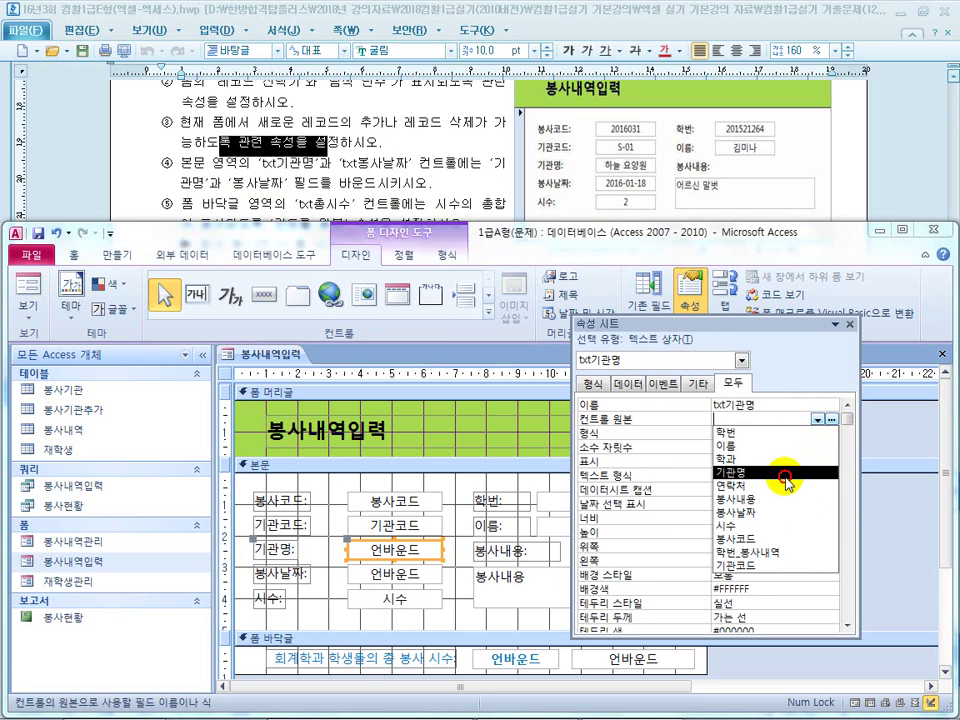
left_click(786, 471)
left_click(405, 575)
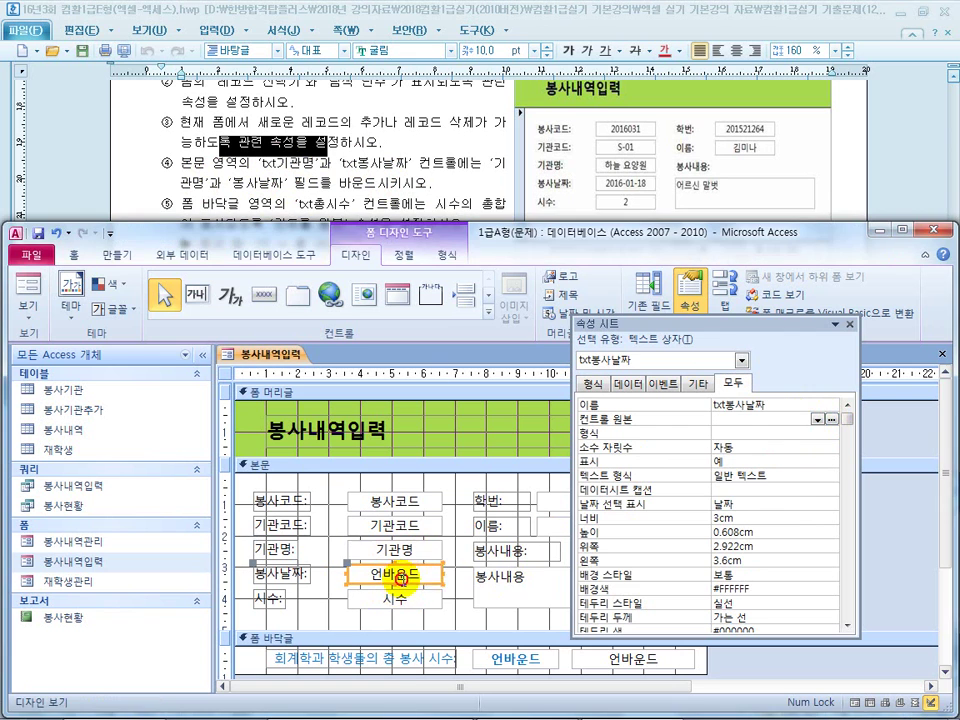
left_click(817, 419)
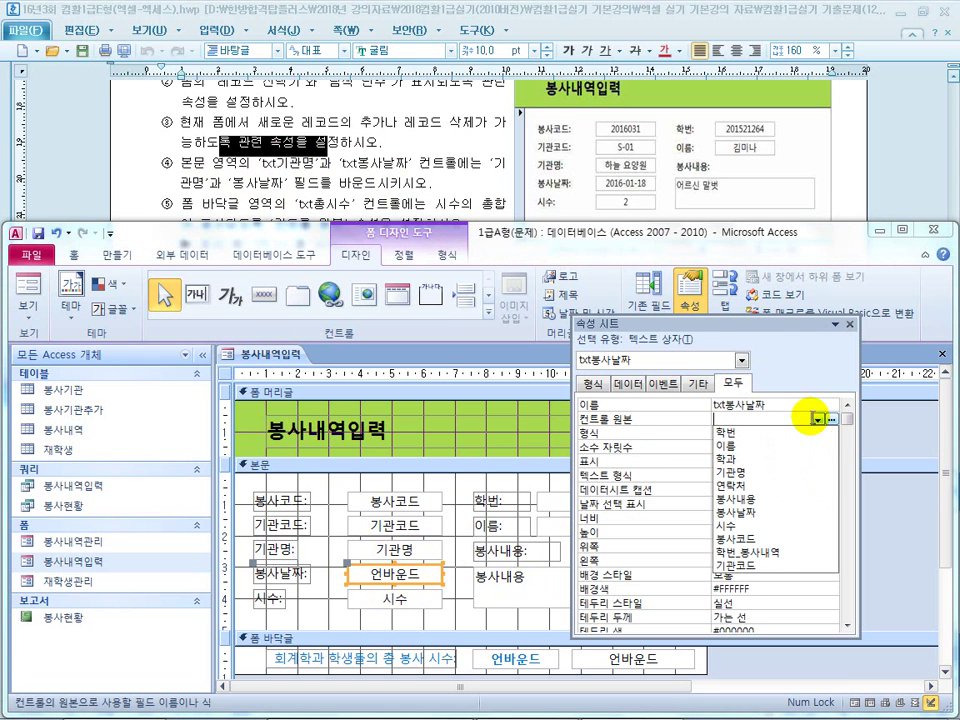
left_click(766, 511)
Step: Read the exam's requirement ⑤, switch back to Access, and identify the txt총시수 text box in the form footer by its name
left_click(300, 140)
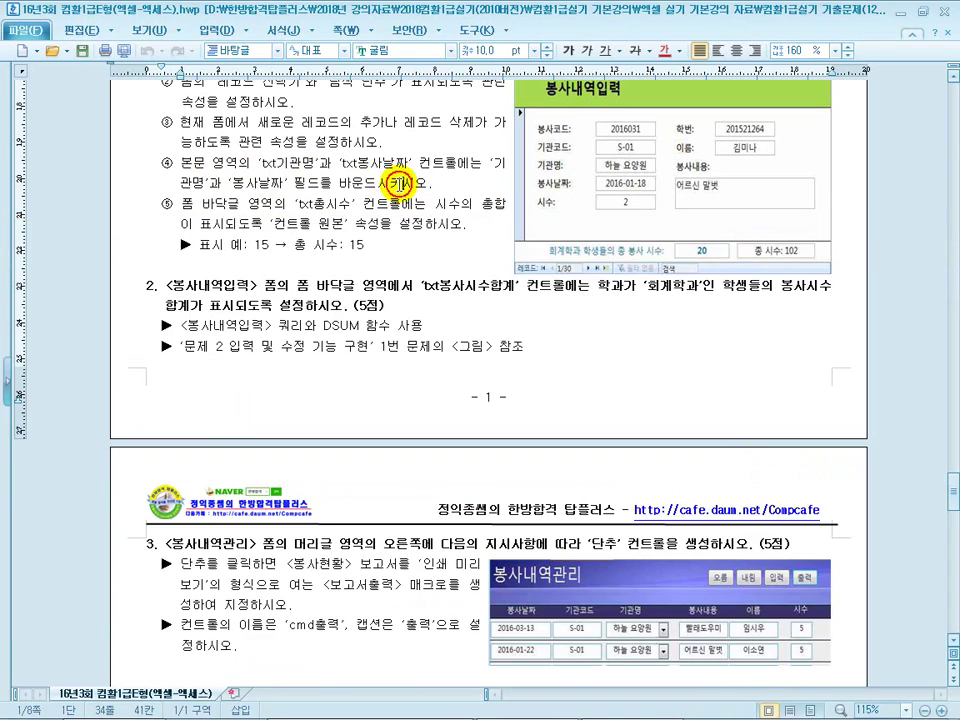
left_click_drag(193, 208, 408, 207)
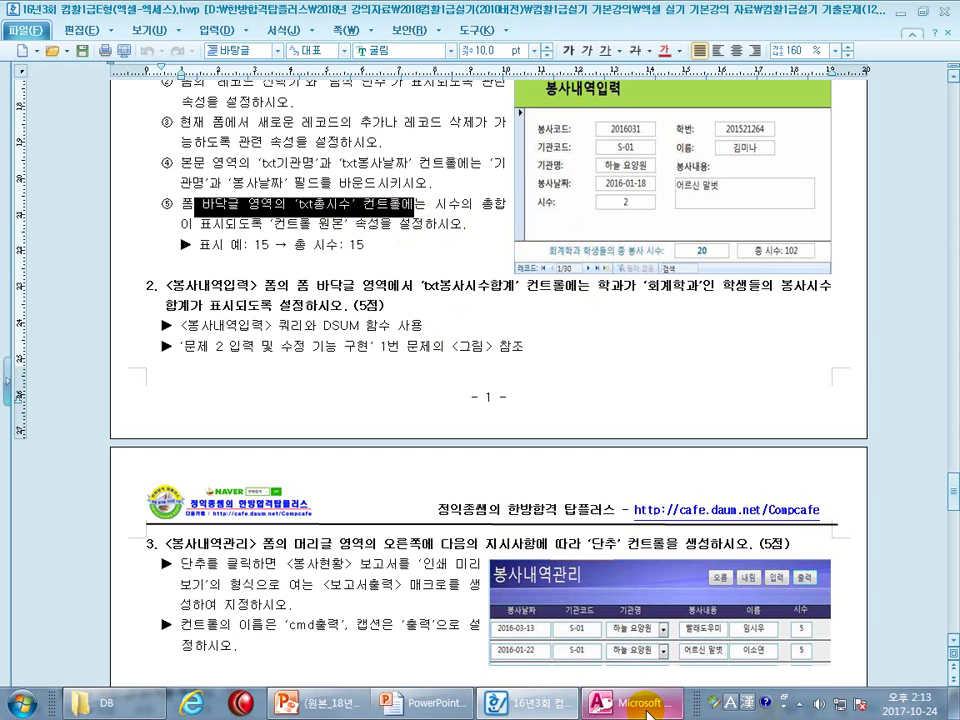
left_click(648, 706)
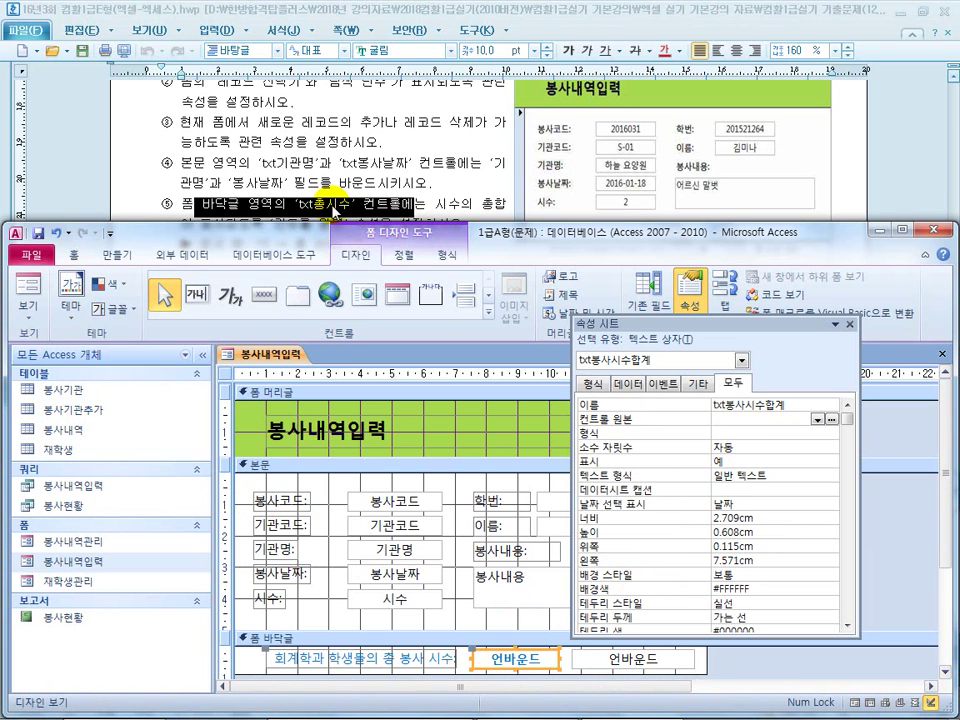
left_click(626, 659)
left_click_drag(765, 403, 692, 403)
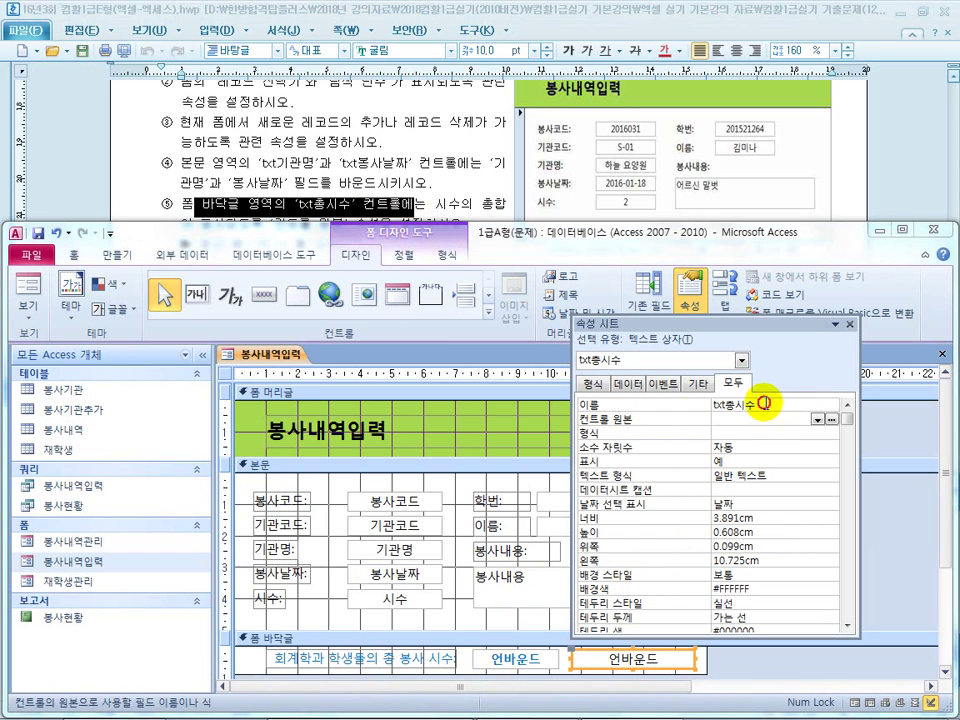
left_click(540, 658)
left_click(622, 660)
left_click(756, 418)
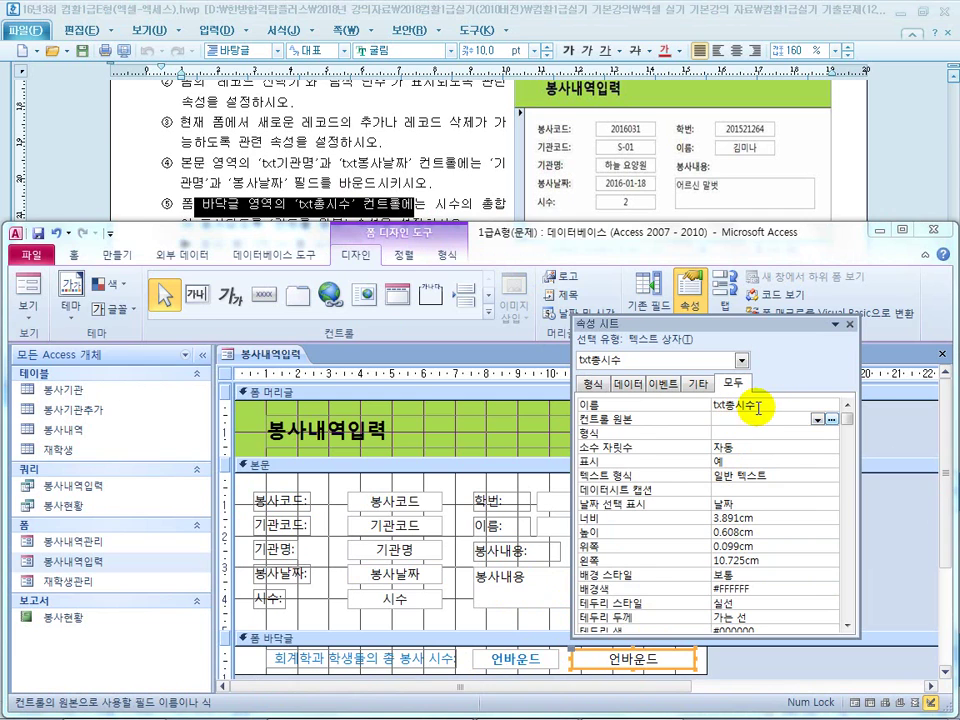
Step: Check in the exam document which property and calculation the txt총시수 control requires
left_click(422, 205)
scroll(421, 182, "down", 2)
left_click_drag(250, 166, 358, 168)
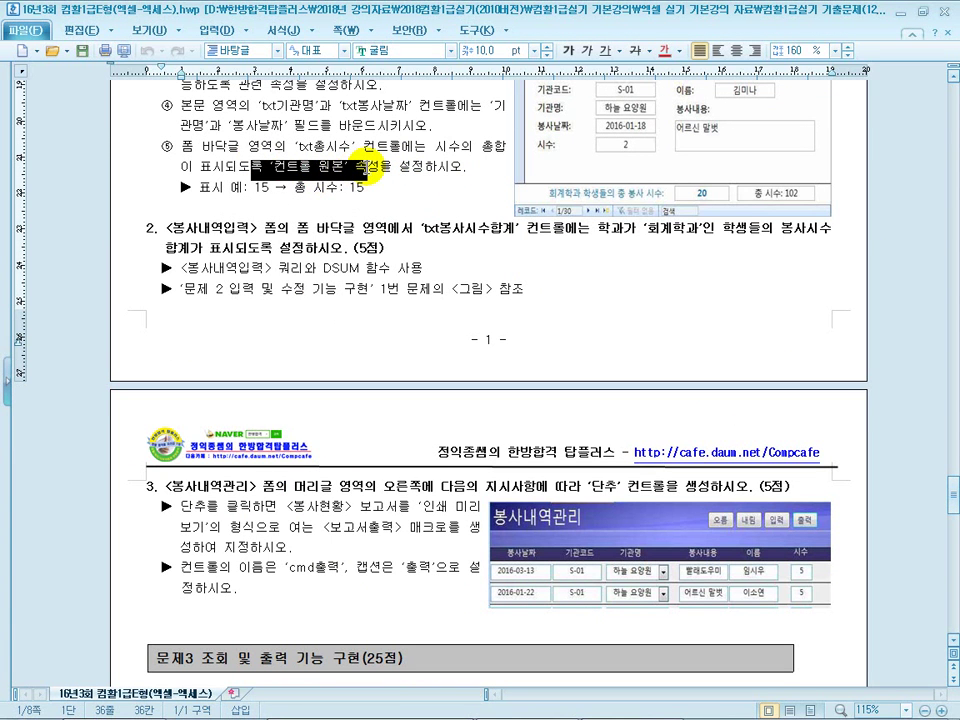
left_click_drag(201, 167, 350, 170)
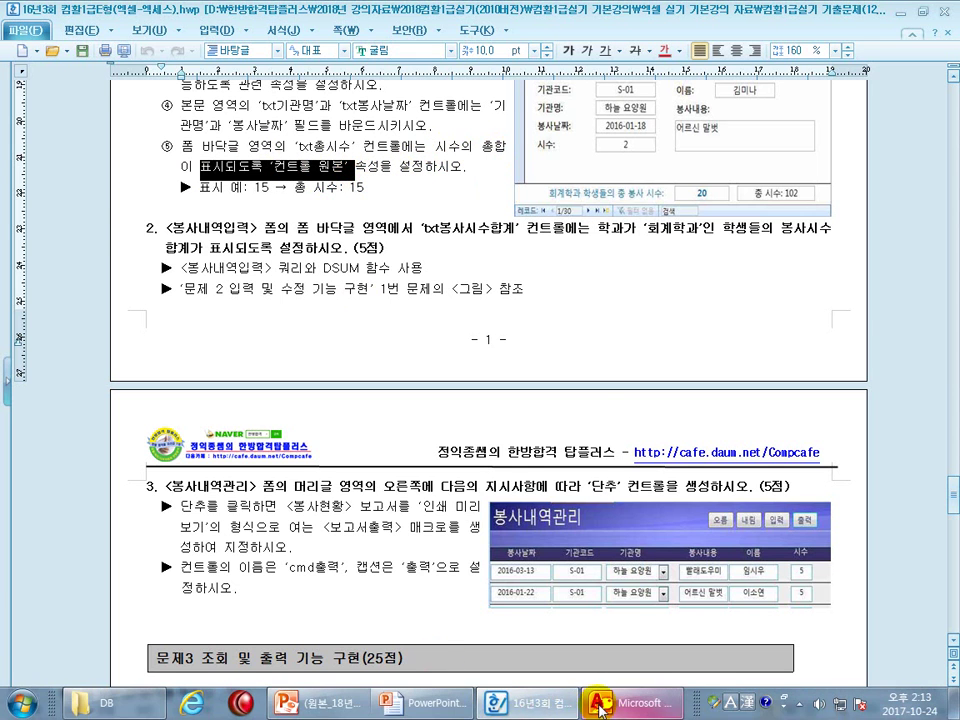
Step: Switch to Access, set the 컨트롤 원본 of txt총시수 to =sum(시수), and preview the form in form view
left_click(613, 703)
left_click(730, 419)
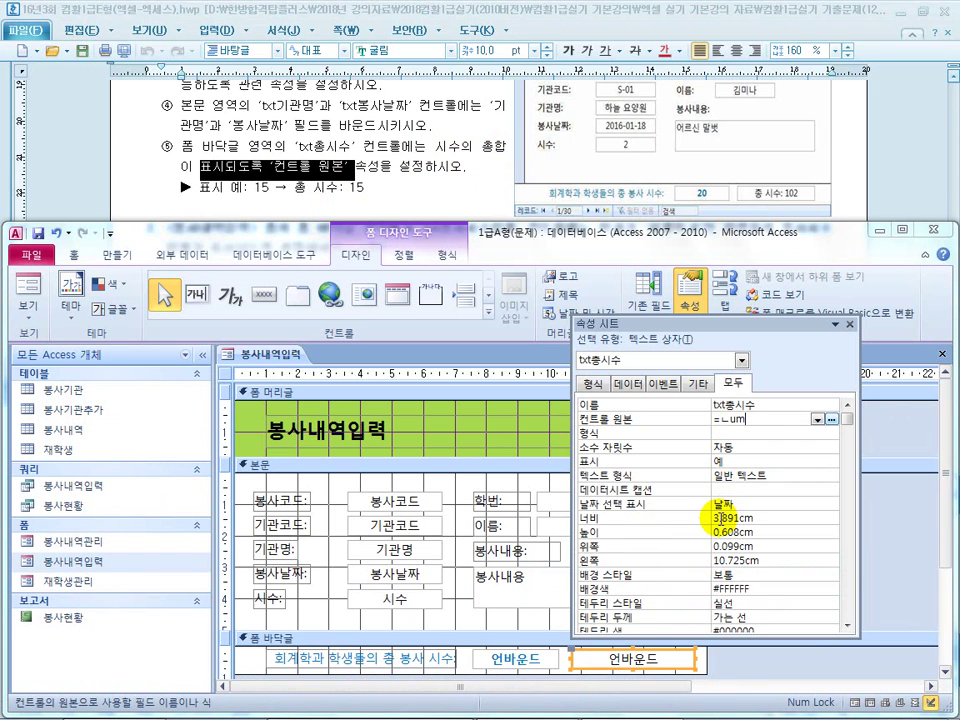
type("=sum(시수)")
key("Return")
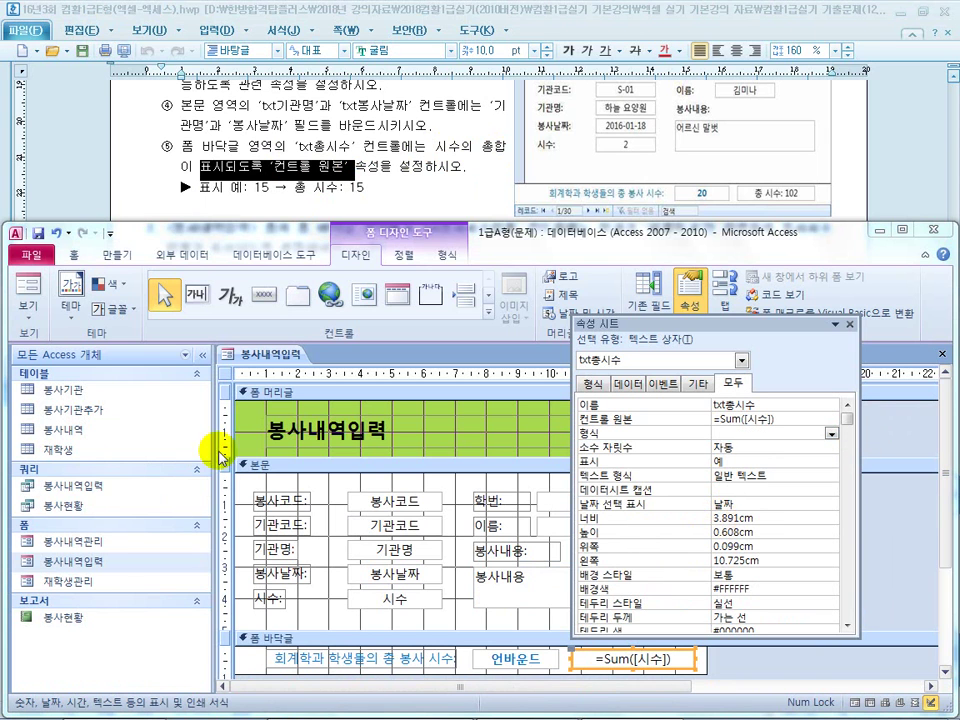
left_click(28, 288)
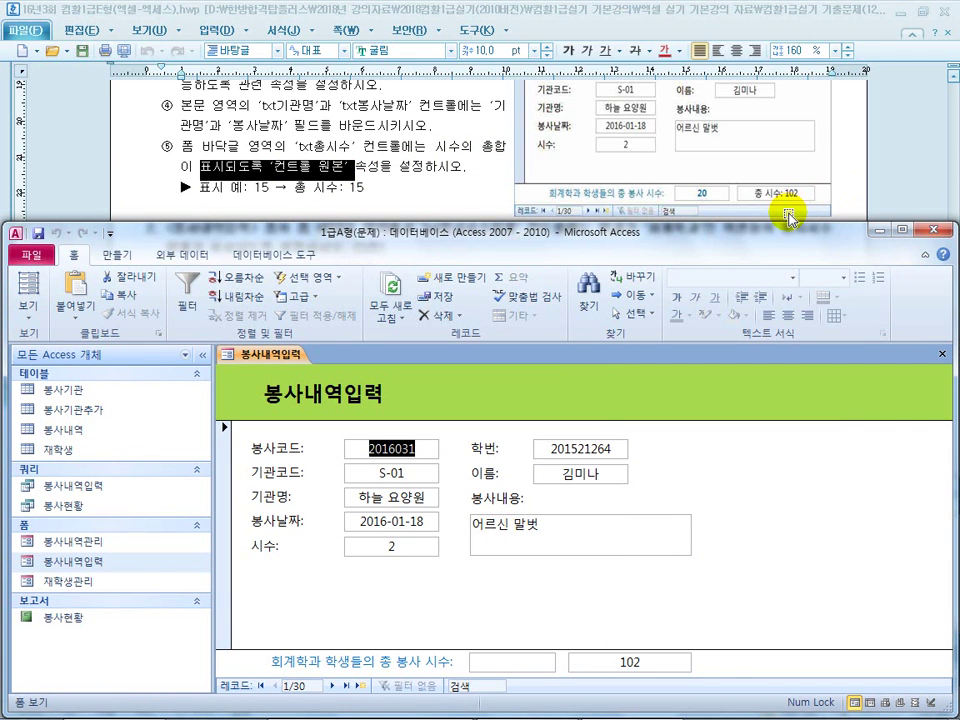
Step: Check the exam's 총 시수 display example, then switch to Access and reopen the form in design view
left_click(340, 188)
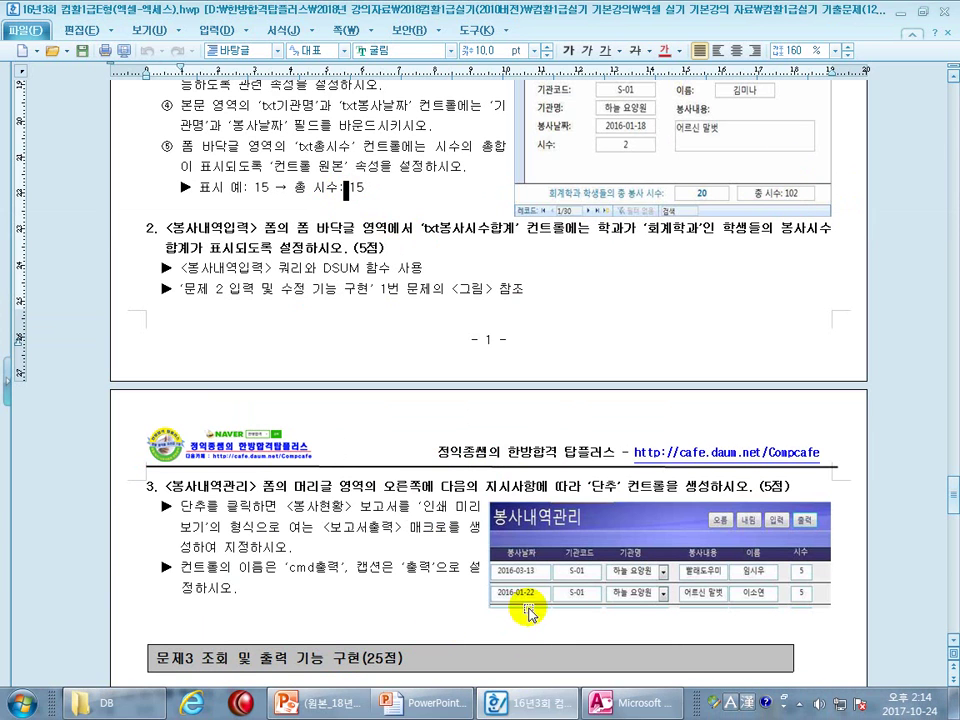
left_click(615, 703)
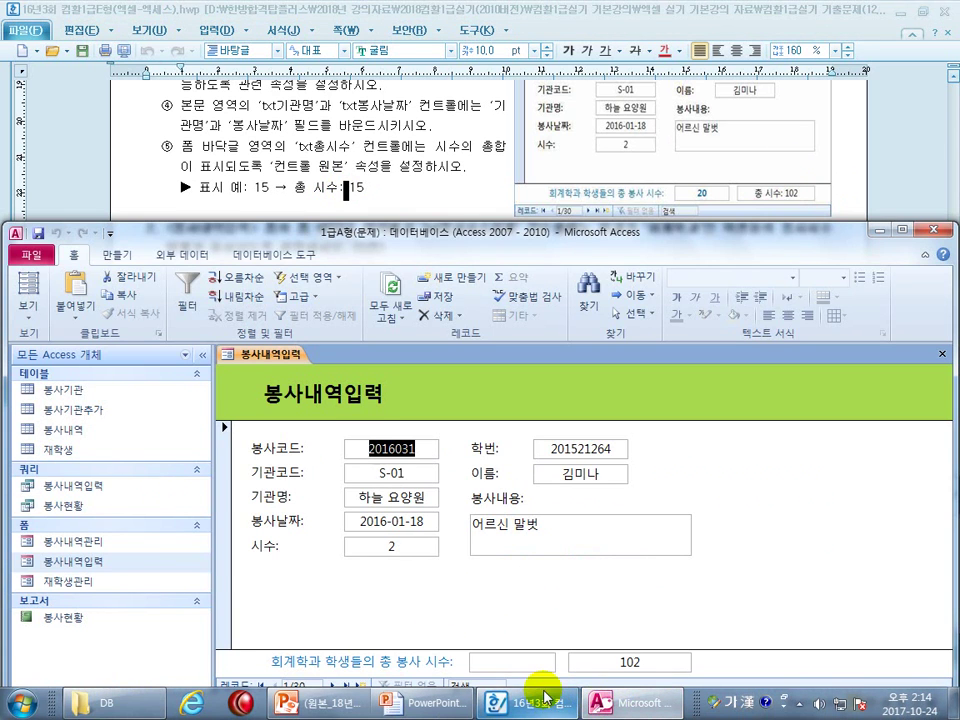
left_click(29, 311)
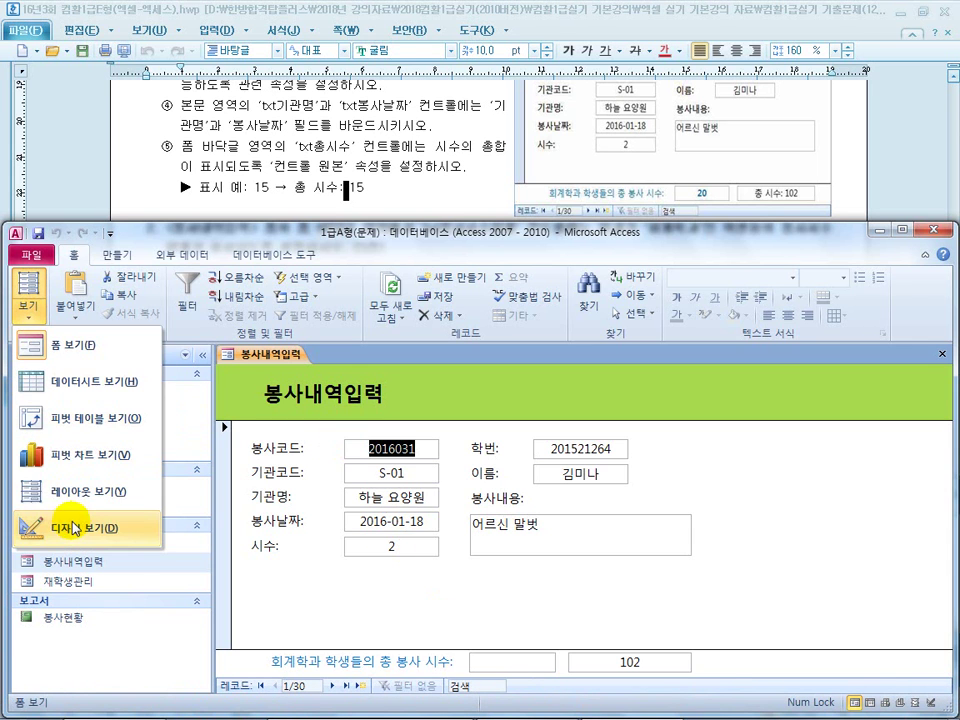
left_click(68, 519)
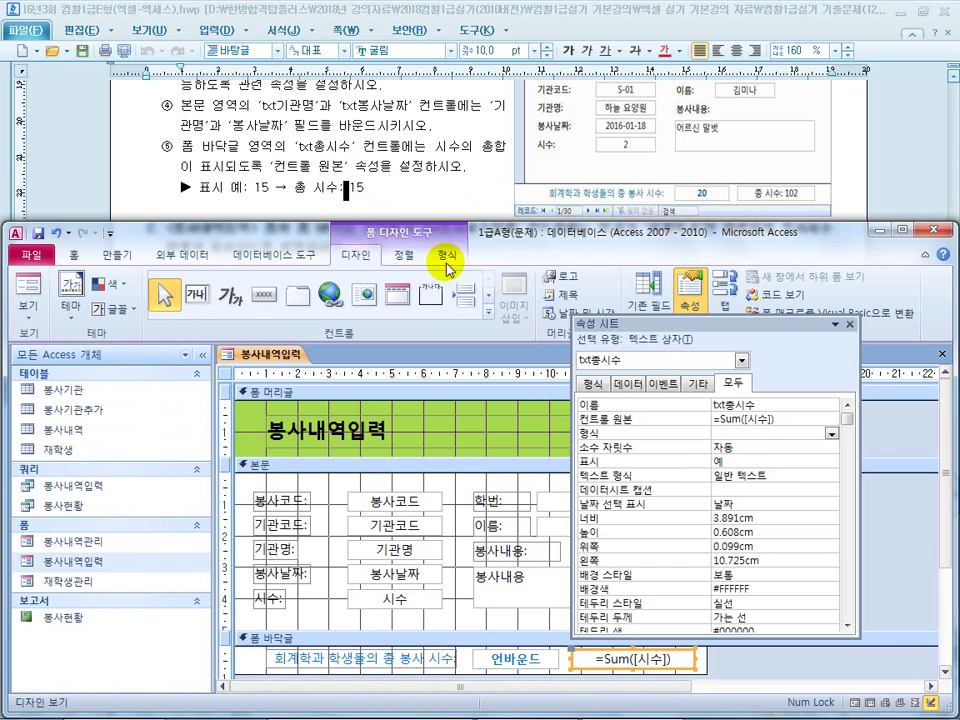
Step: Set the 형식 property of txt총시수 to "총 시수 "0, checking the exam's display example
left_click(725, 435)
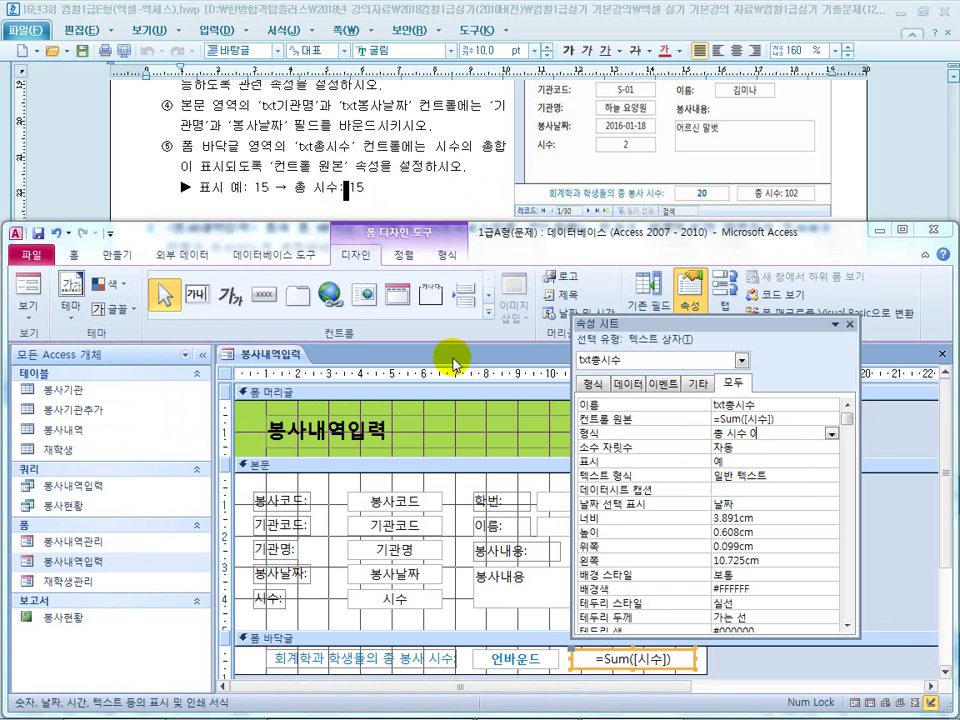
left_click(368, 190)
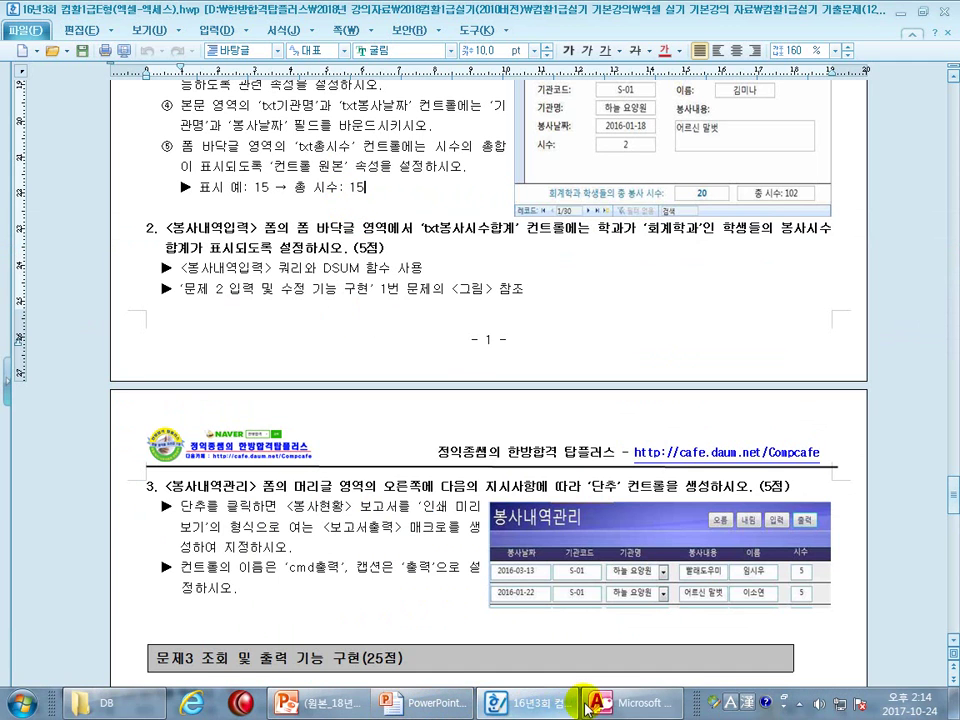
left_click(612, 703)
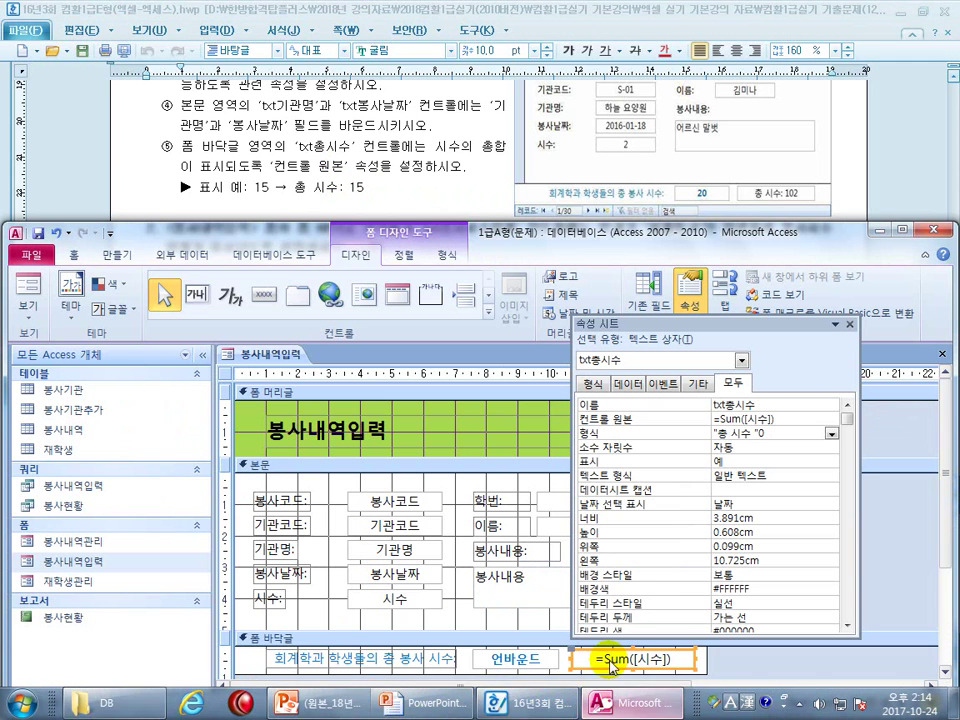
left_click(800, 433)
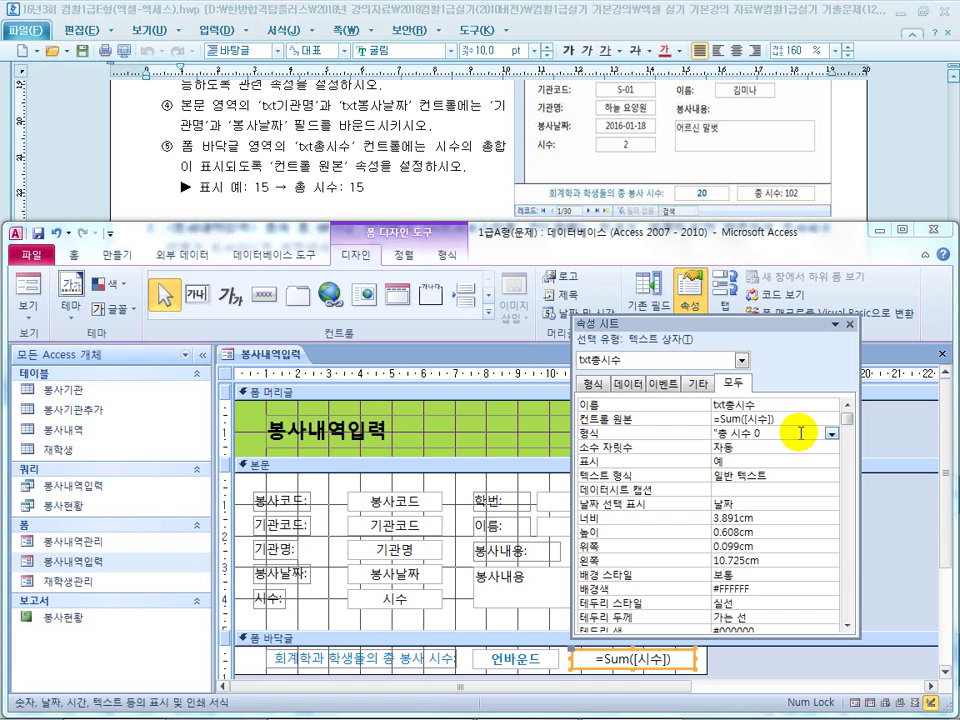
key("Return")
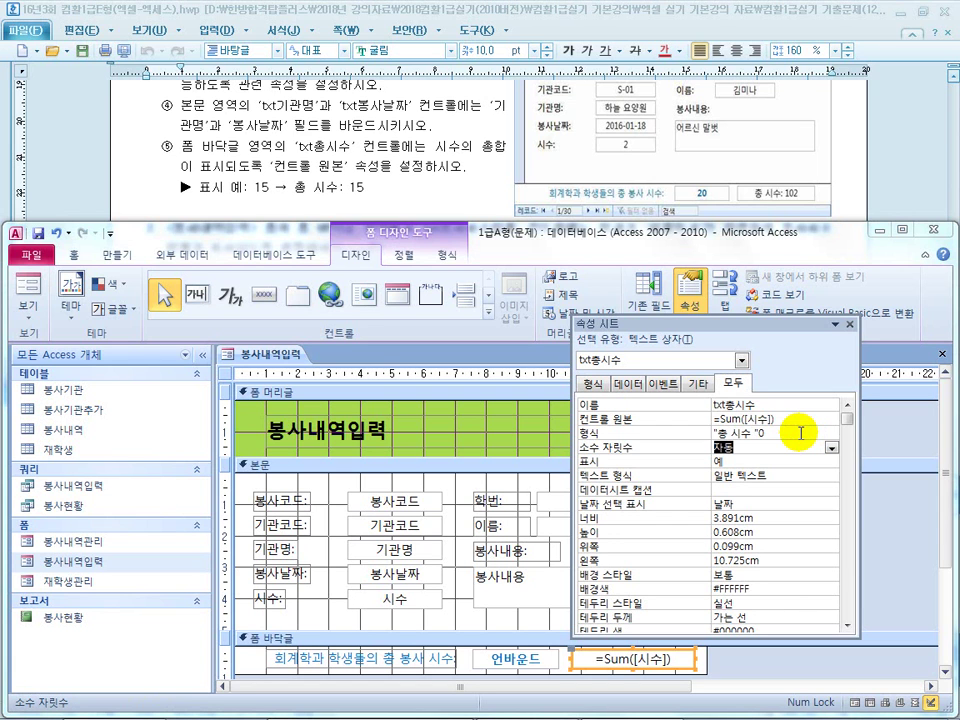
Step: Change the 형식 of txt총시수 to "총 시수: "0, preview it in form view, and return to design view
left_click(748, 436)
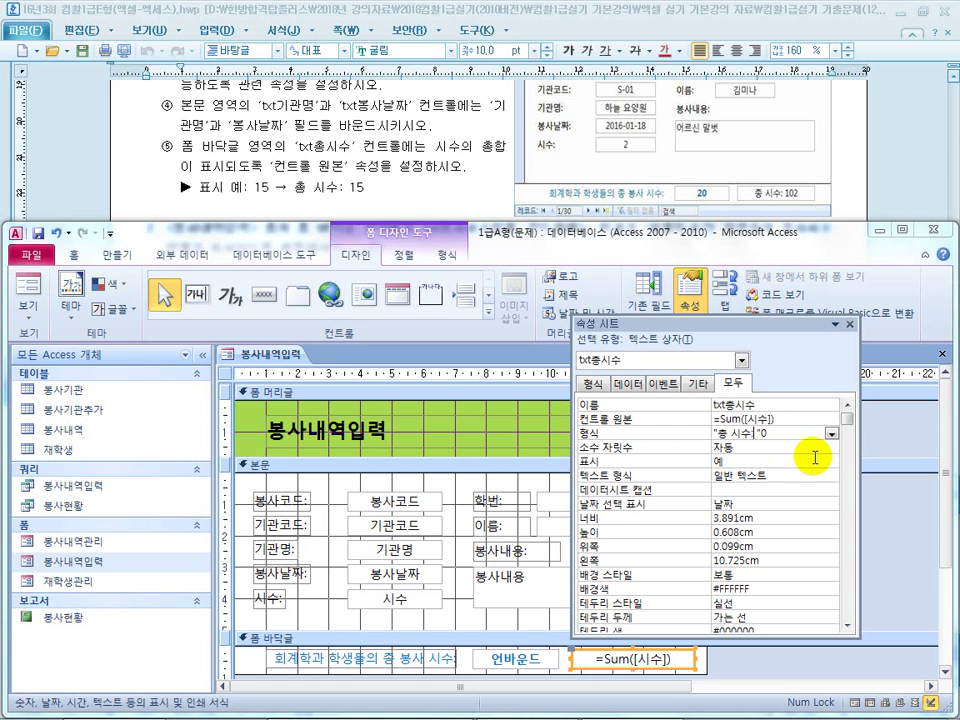
type(":")
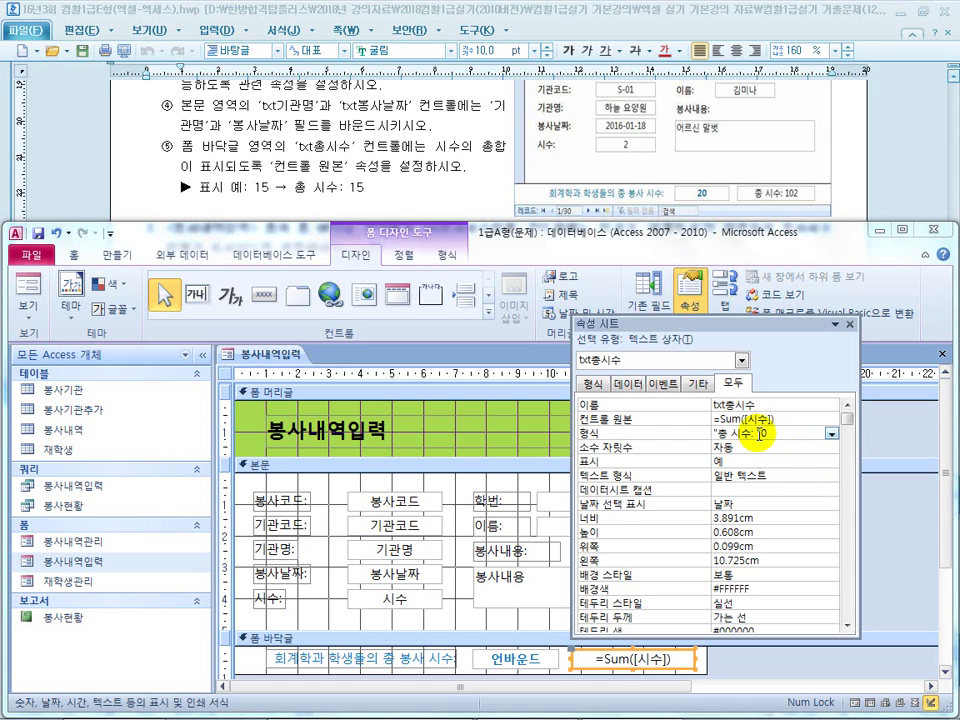
key("Return")
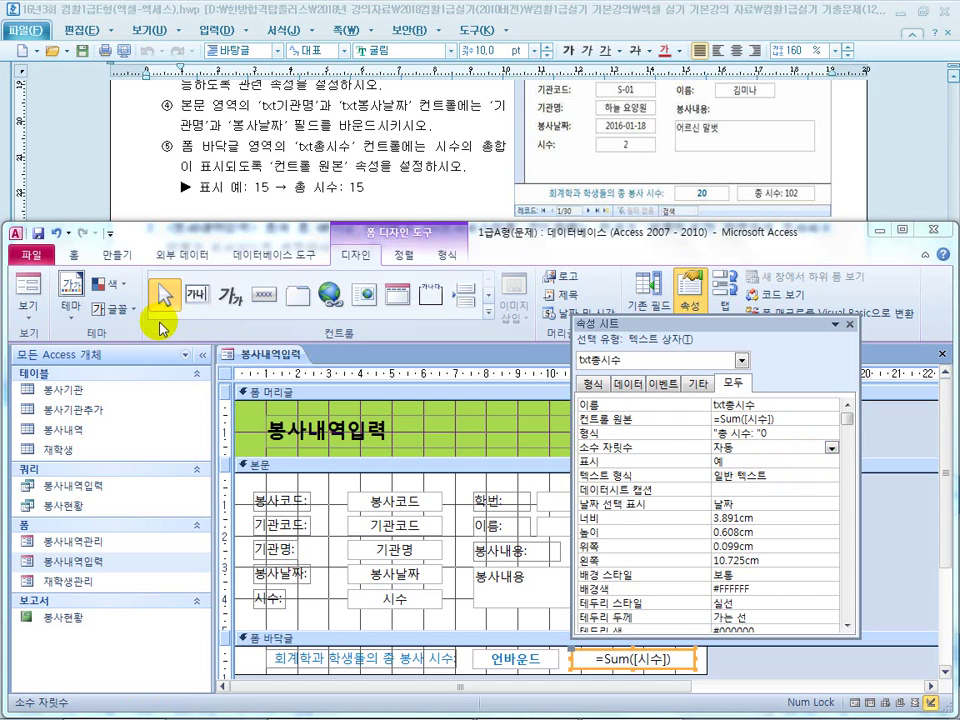
left_click(24, 290)
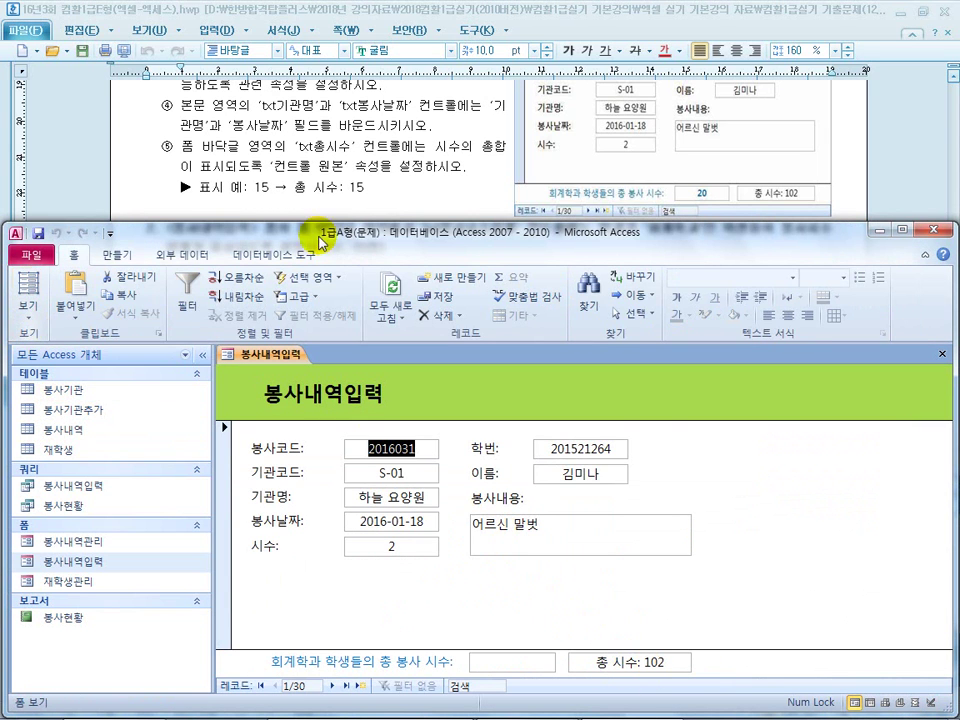
left_click(24, 305)
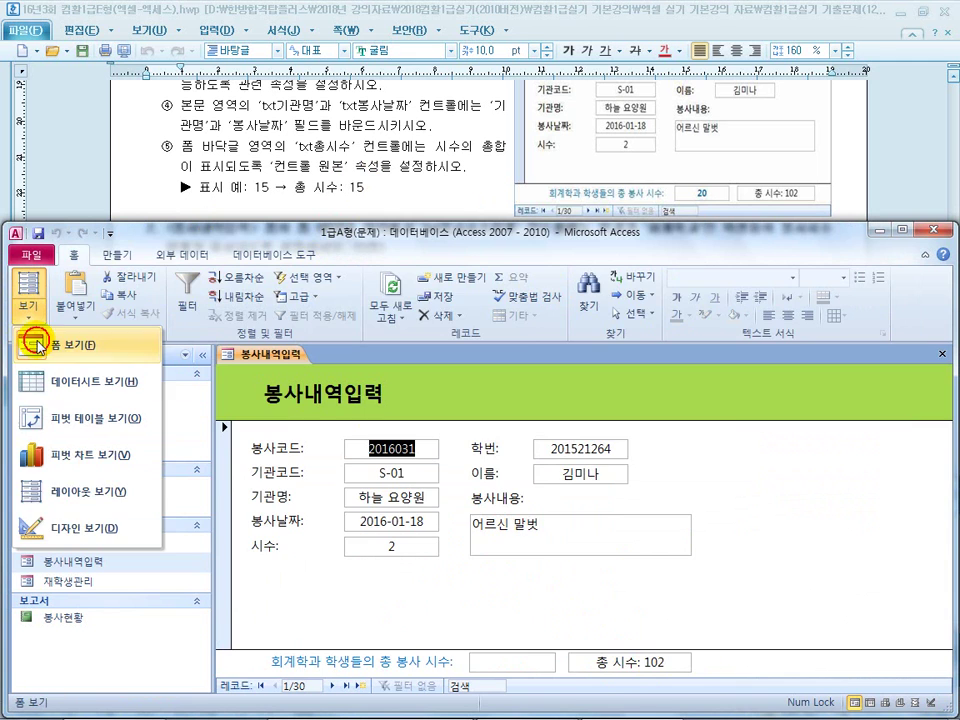
left_click(70, 532)
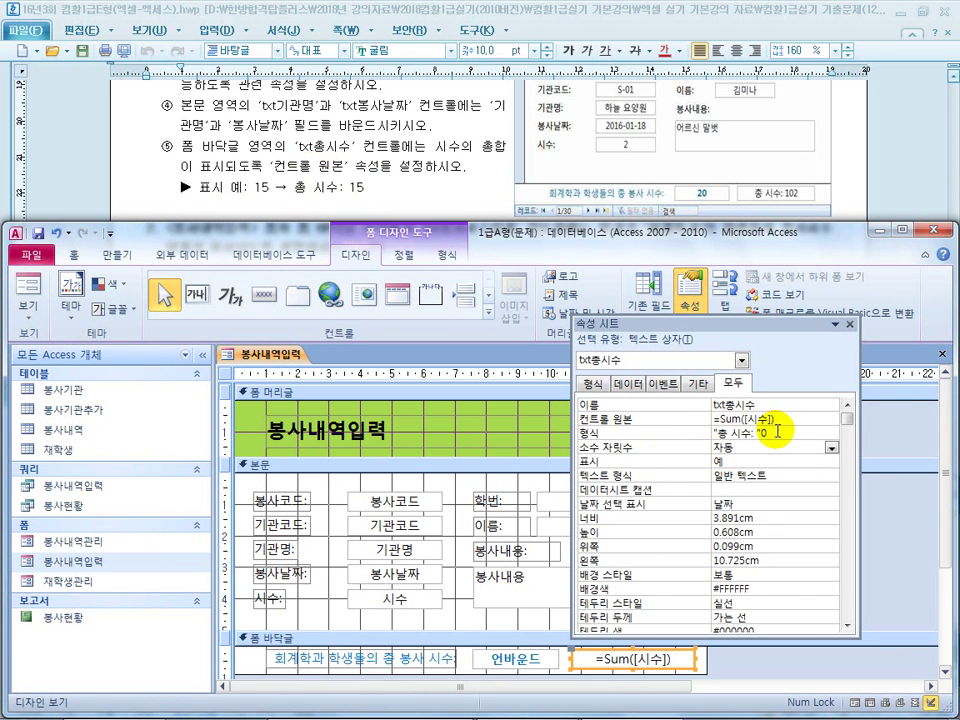
Step: Clear the 형식 property of txt총시수
left_click(690, 428)
key("Delete")
key("Return")
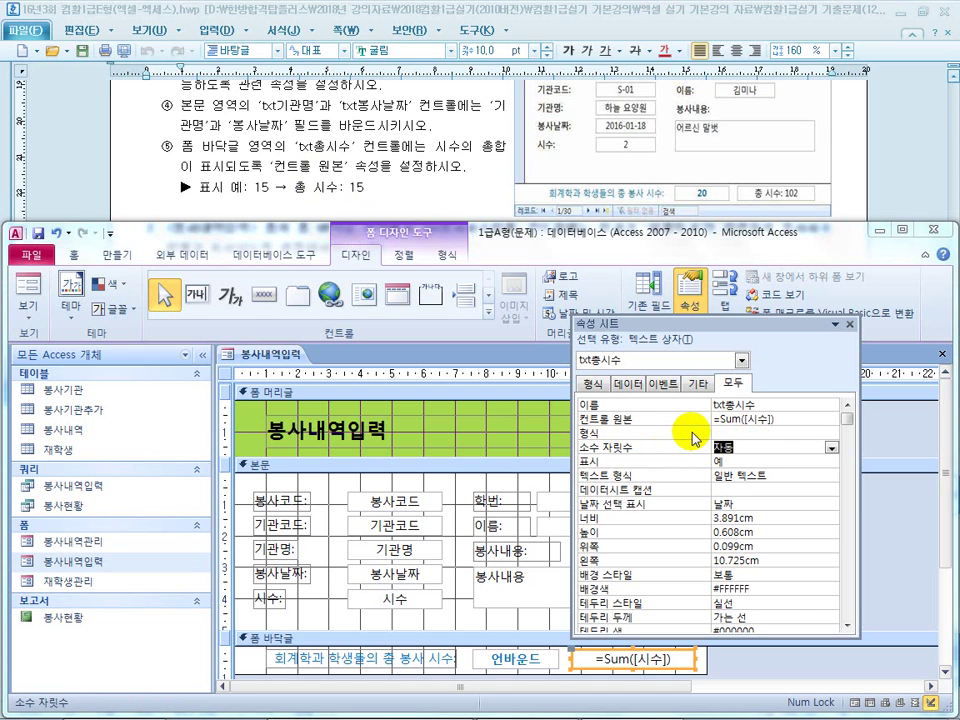
Step: Set the 컨트롤 원본 of txt총시수 to ="총시수: " & Sum([시수])
left_click(716, 418)
type("ch")
type("총시수:")
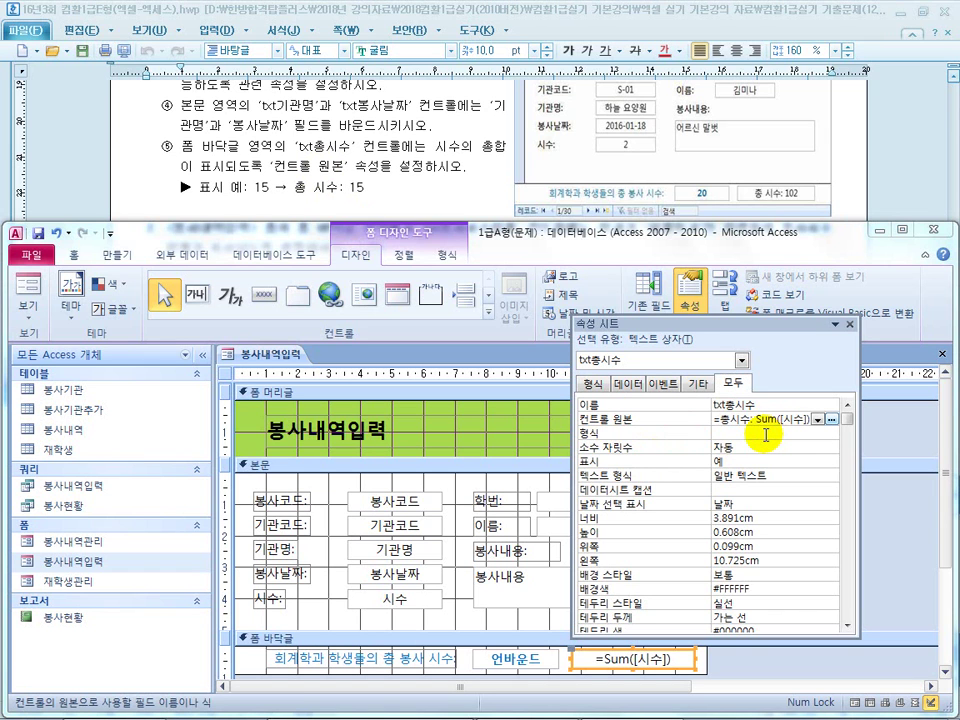
type(" \" &")
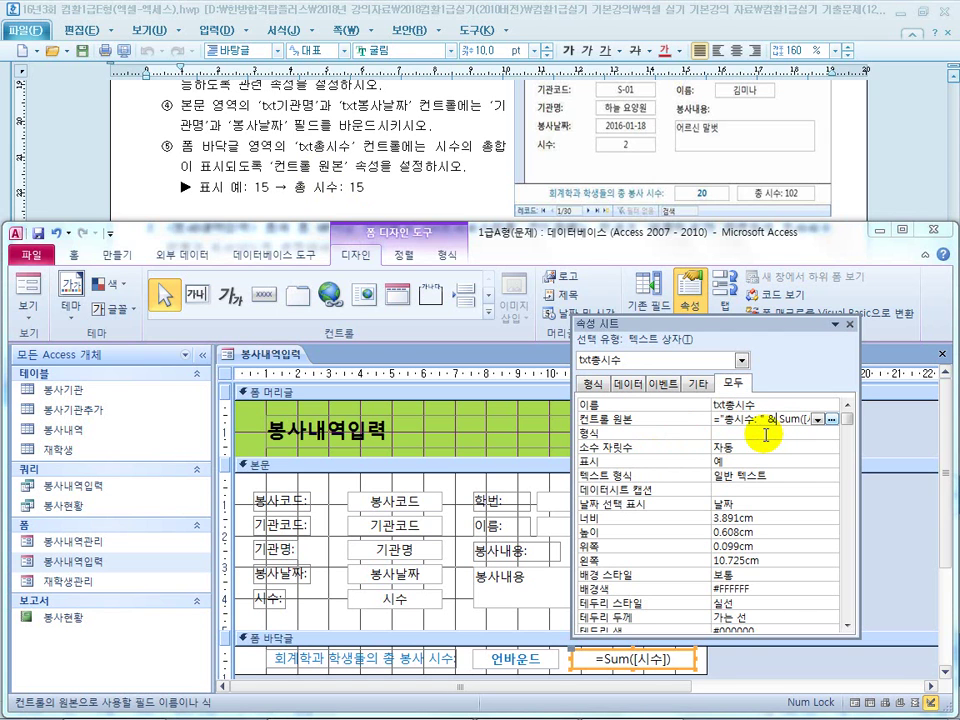
key("Return")
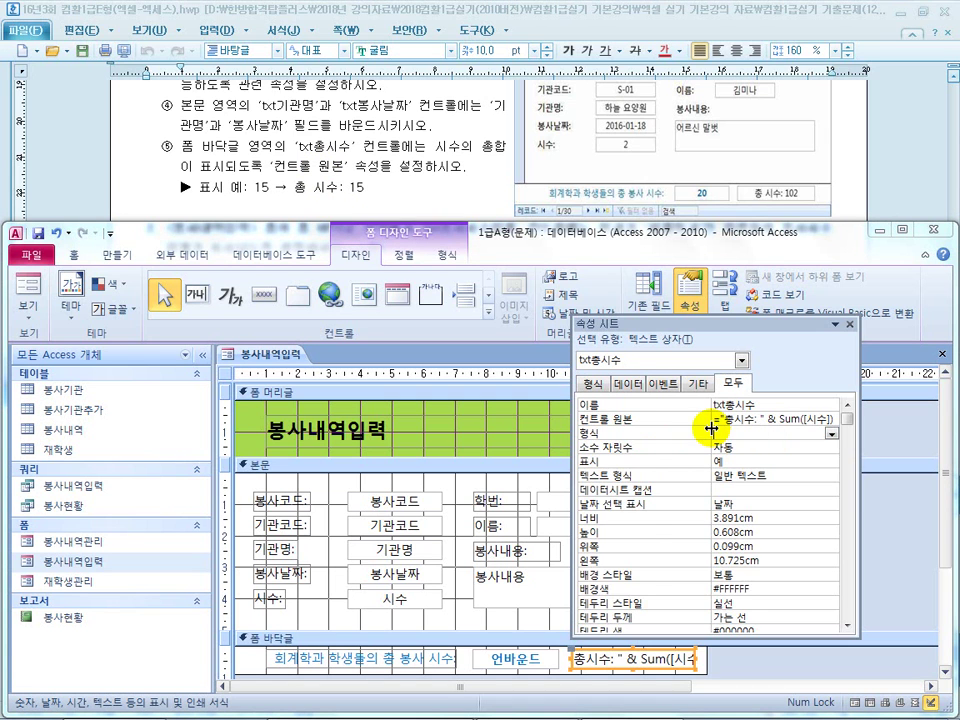
Step: Narrow the property-name column to show the full expression, preview the total in form view, and return to design view
left_click_drag(646, 431, 646, 431)
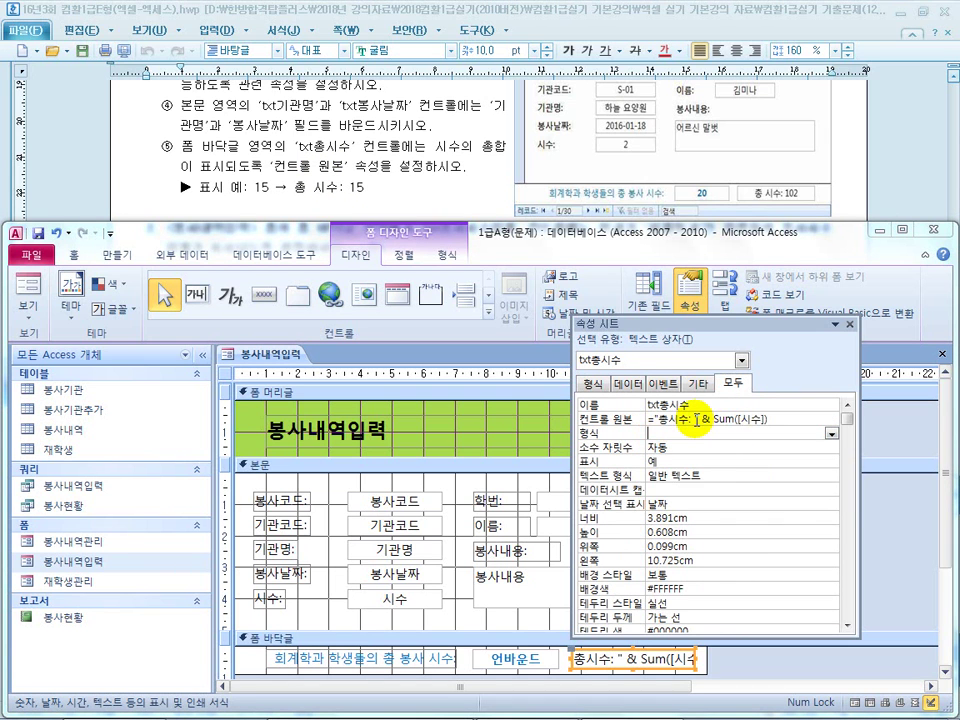
left_click(692, 420)
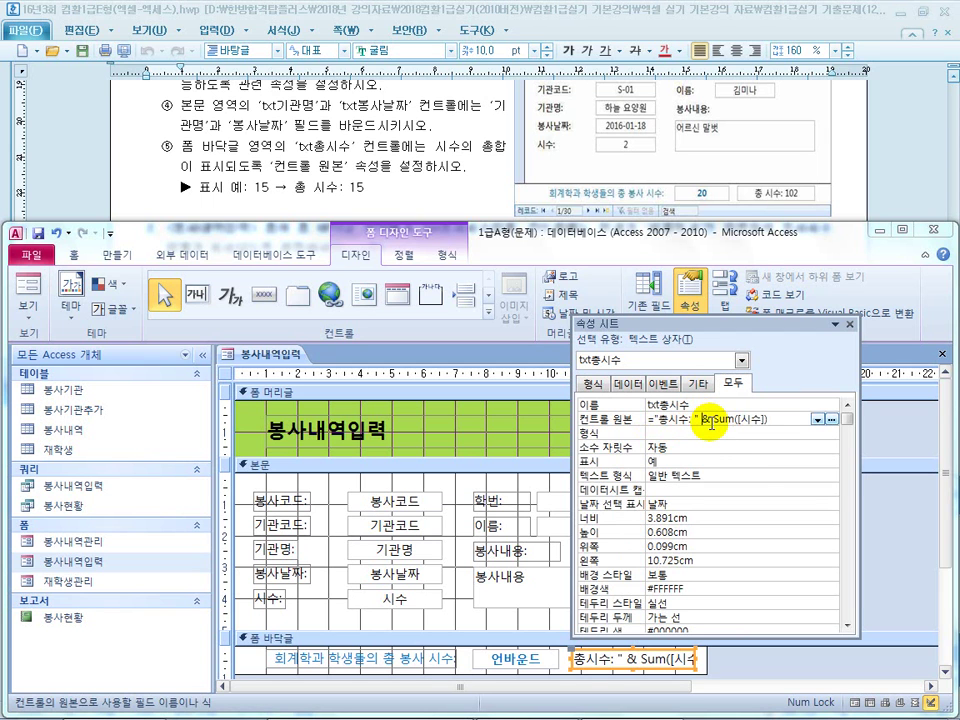
left_click(40, 287)
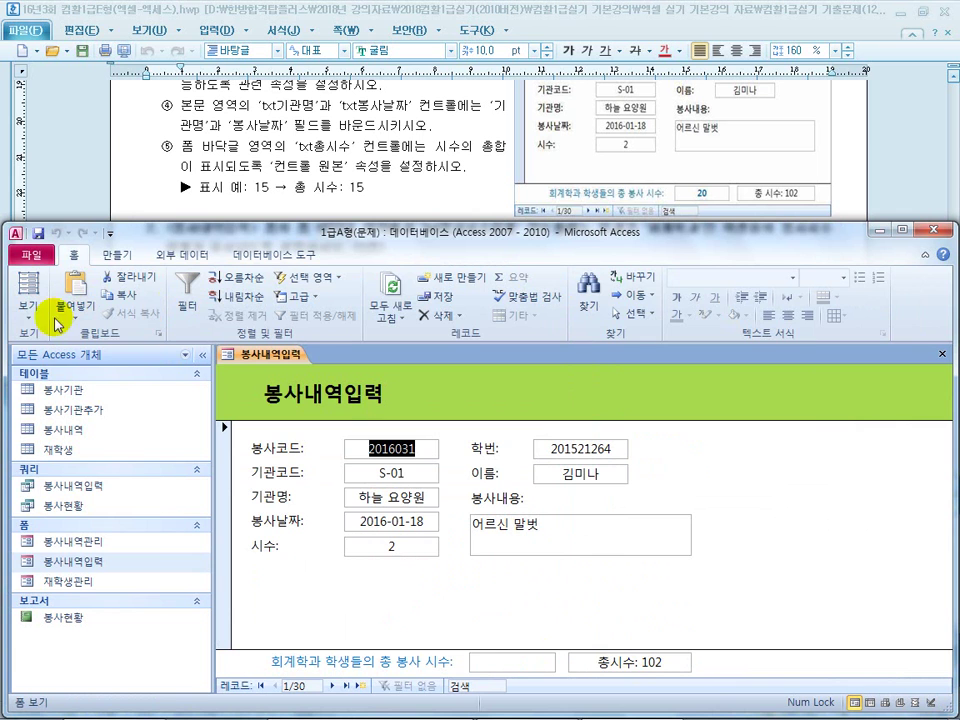
left_click(28, 316)
left_click(85, 530)
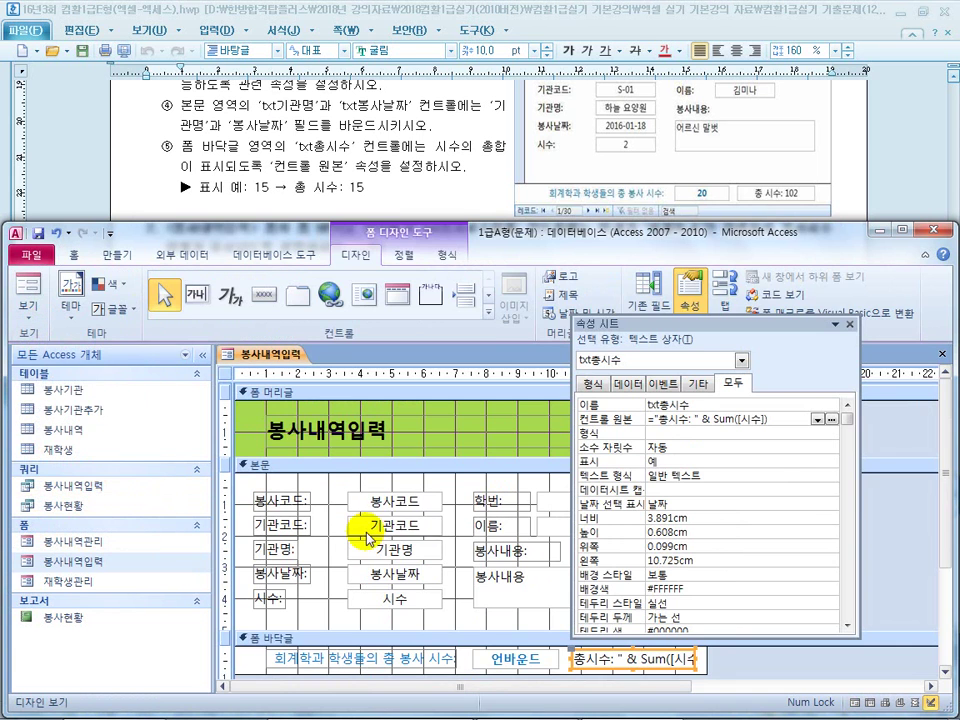
Step: Switch to the exam document, shrink its window so Access shows below it, and go to the 총 시수 display example
left_click(335, 172)
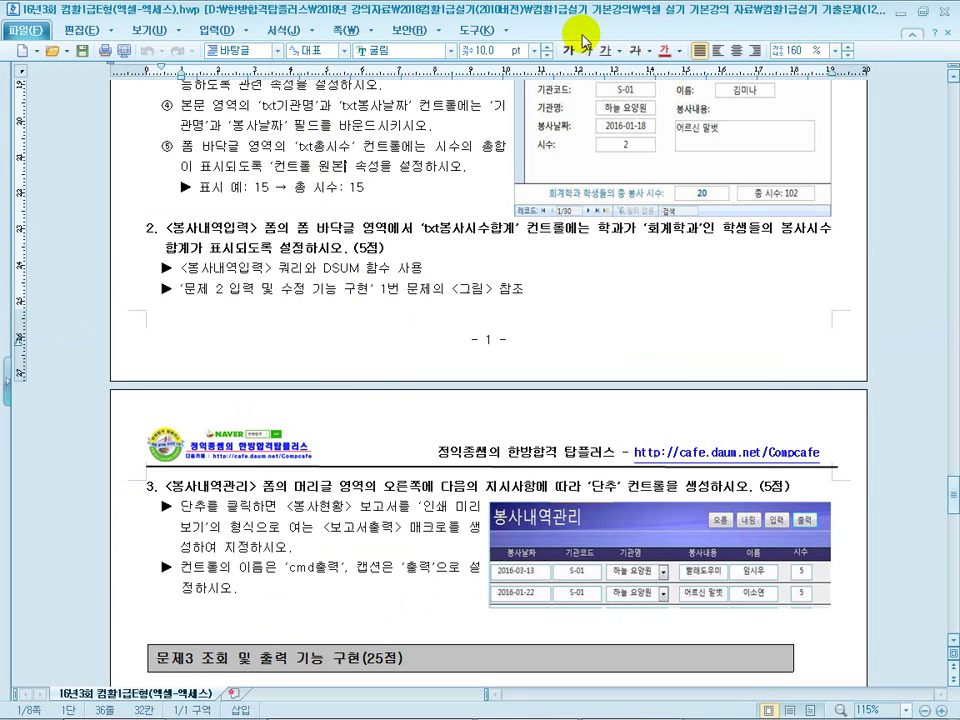
double_click(563, 17)
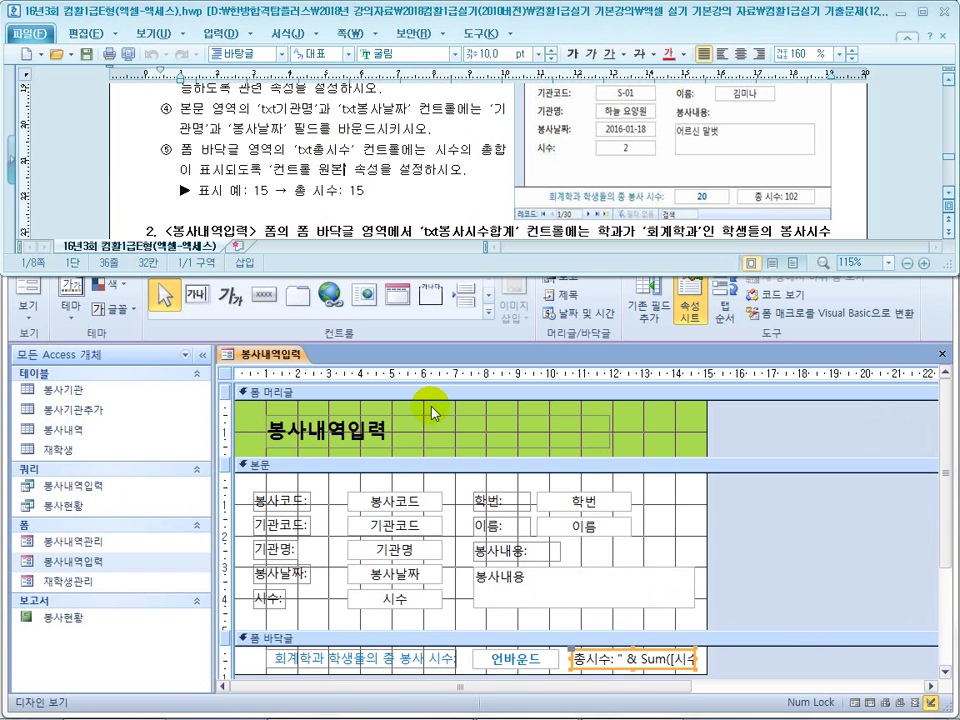
left_click(377, 189)
Step: Switch to the PowerPoint slide show and advance to the slide explaining requirements ④ and ⑤
key("super")
key("super")
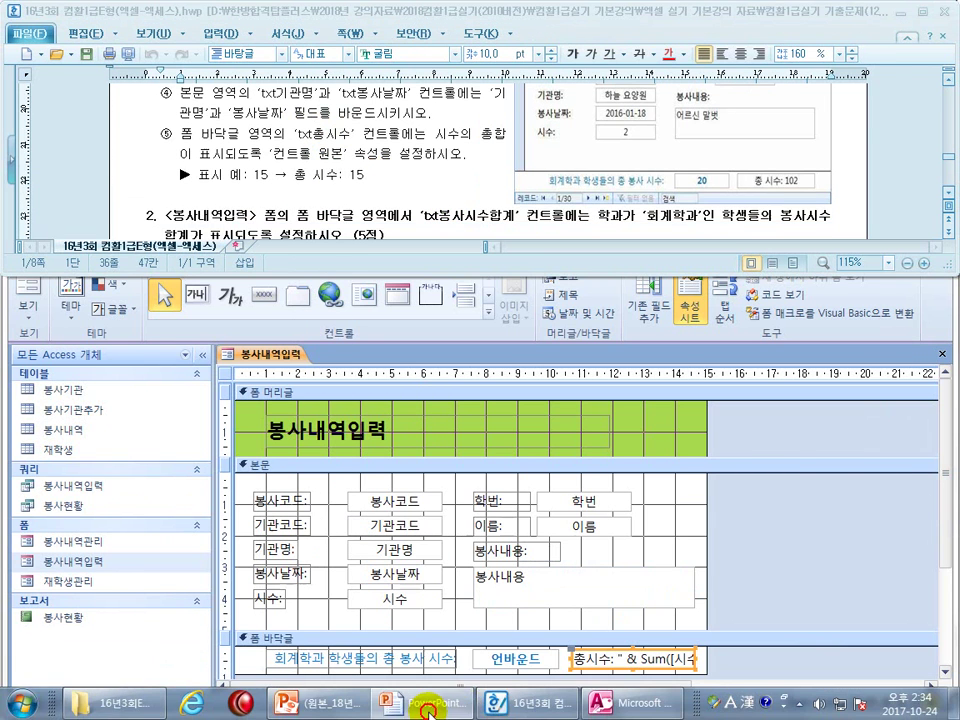
left_click(428, 710)
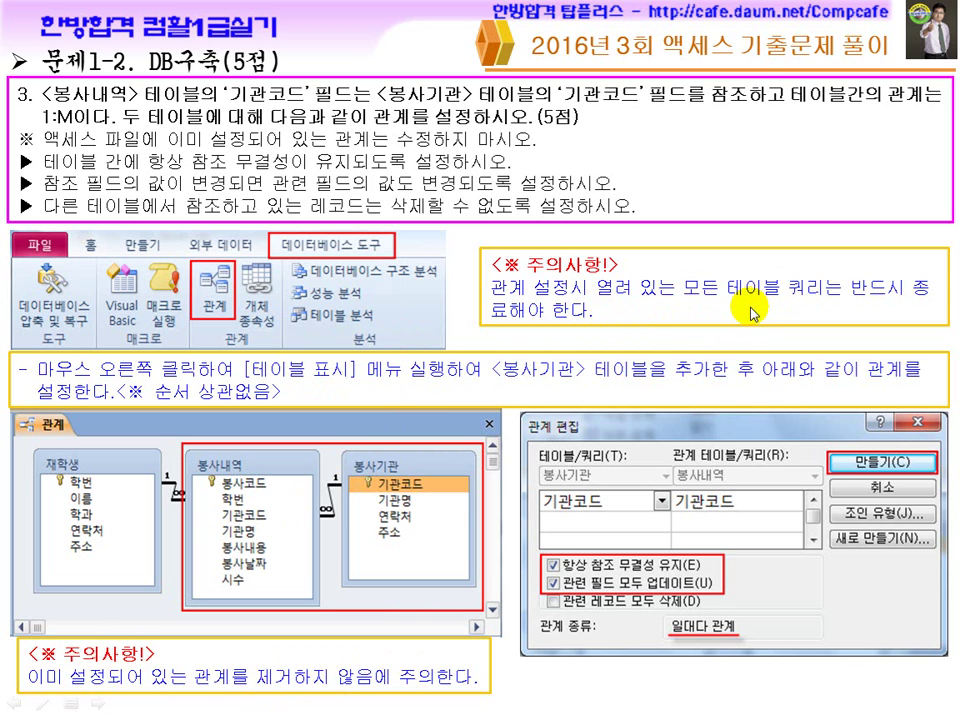
left_click(610, 320)
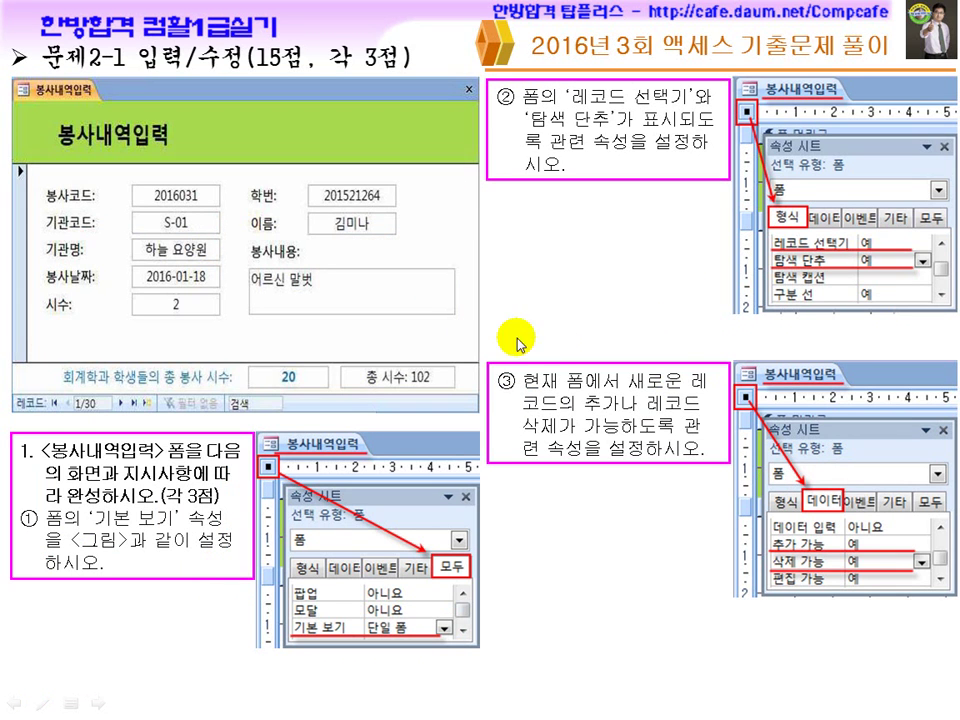
left_click(562, 347)
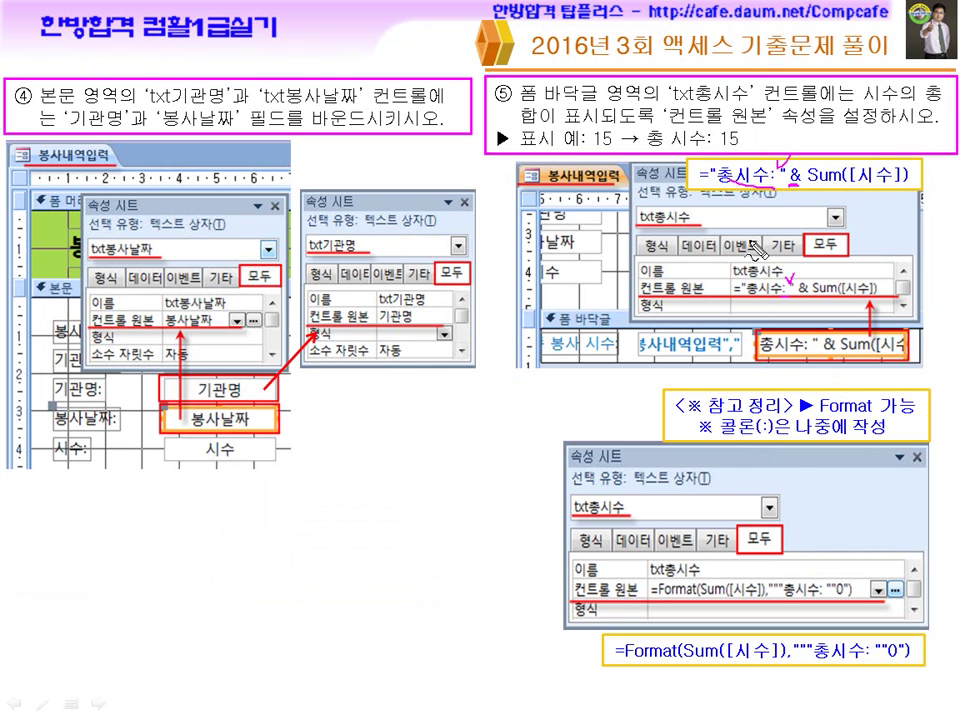
Step: Mark the note about writing the colon last, the Format 컨트롤 원본 line, and the example value 15 on the slide
left_click_drag(828, 438, 866, 448)
left_click_drag(566, 578, 581, 575)
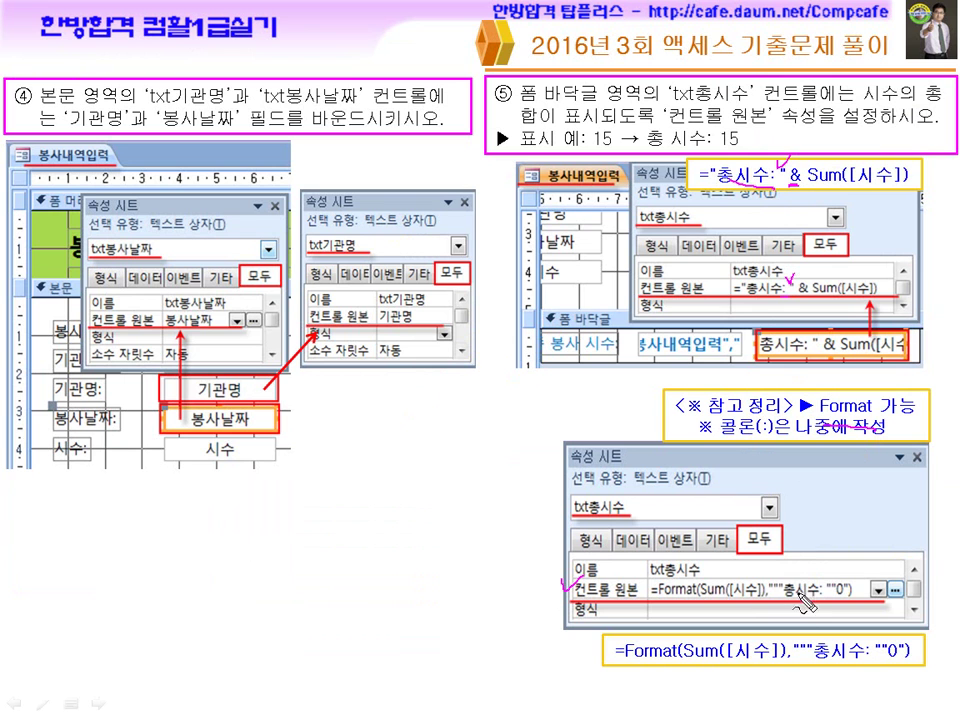
left_click_drag(737, 128, 742, 130)
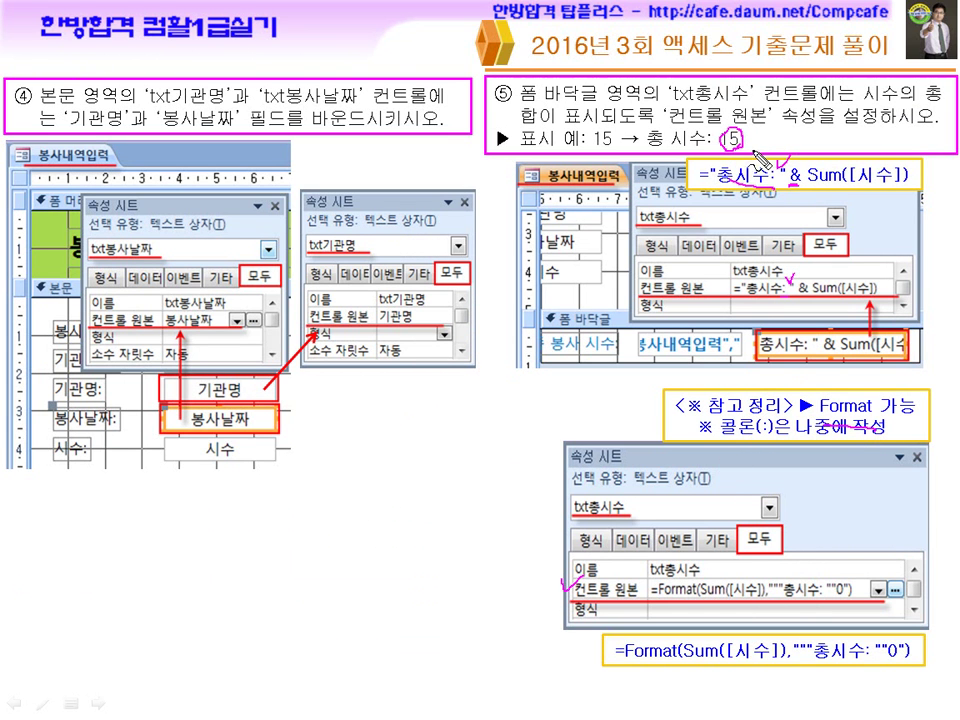
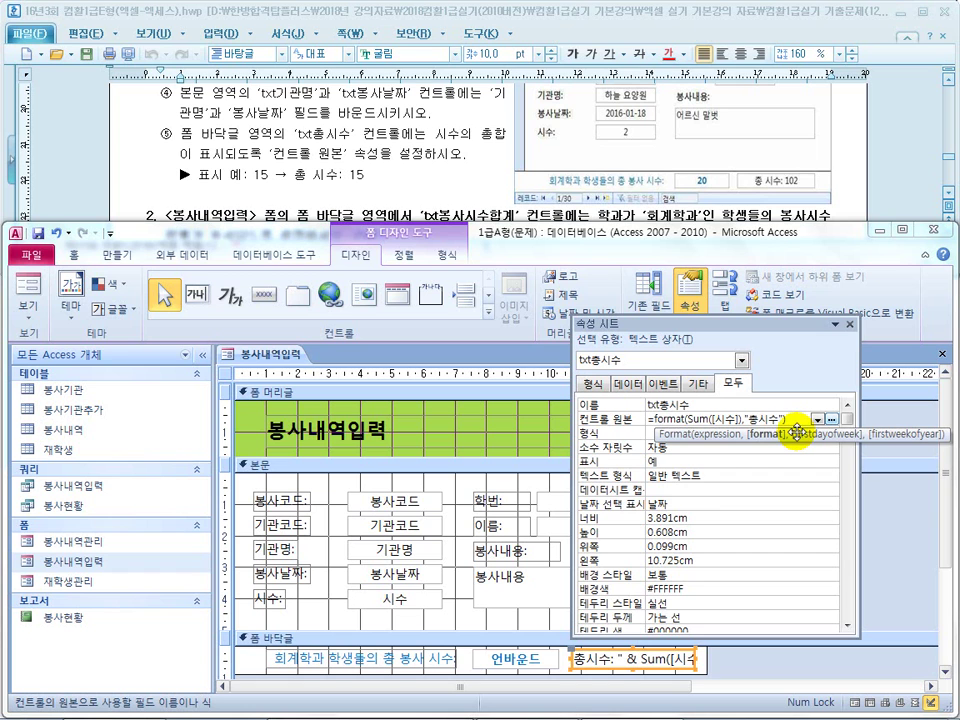
Step: In Access, set the 컨트롤 원본 of txt총시수 to =Format(Sum([시수]),"""총 시수 ""0")
type("\")")
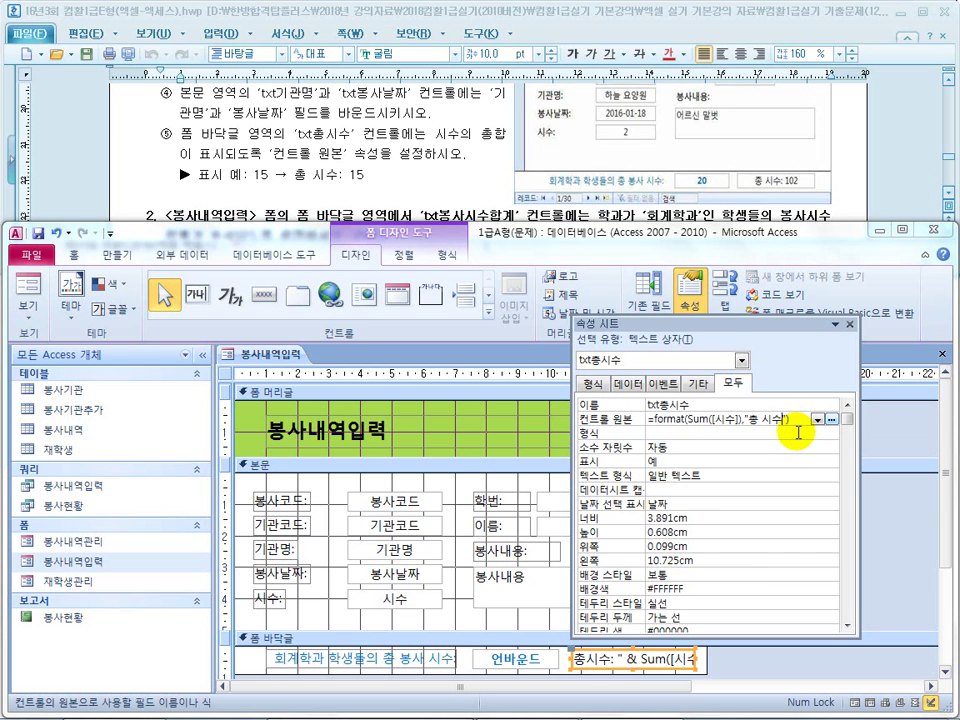
key("Left")
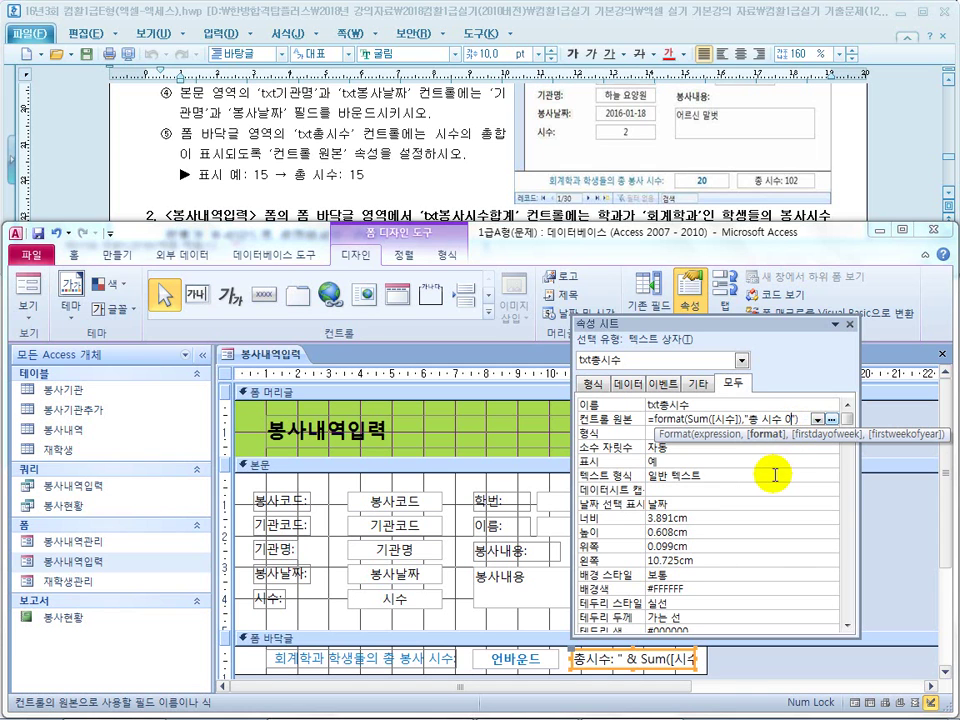
left_click(686, 420)
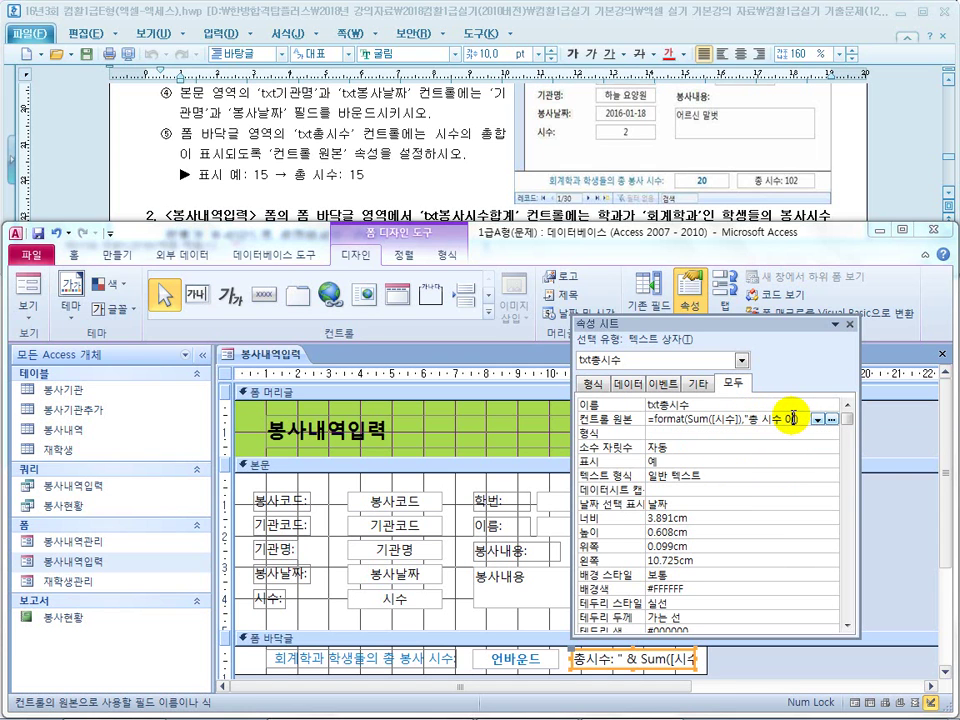
type("\")")
key("Return")
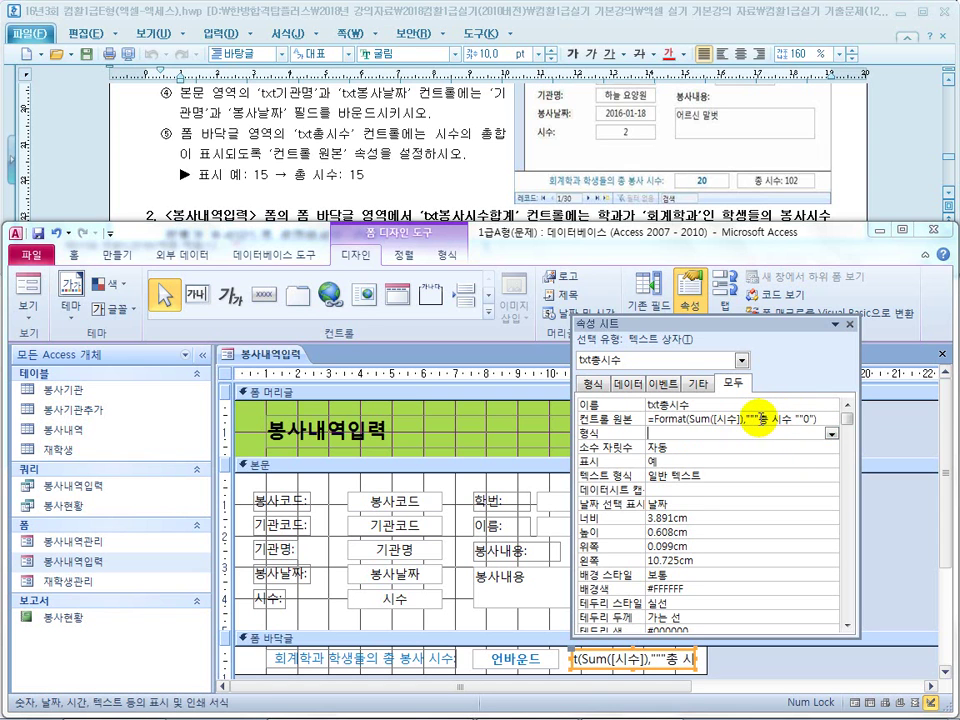
Step: Widen the property sheet and add a colon after 총 시수, making txt총시수's 컨트롤 원본 =Format(Sum([시수]),"""총 시수: ""0")
left_click(754, 420)
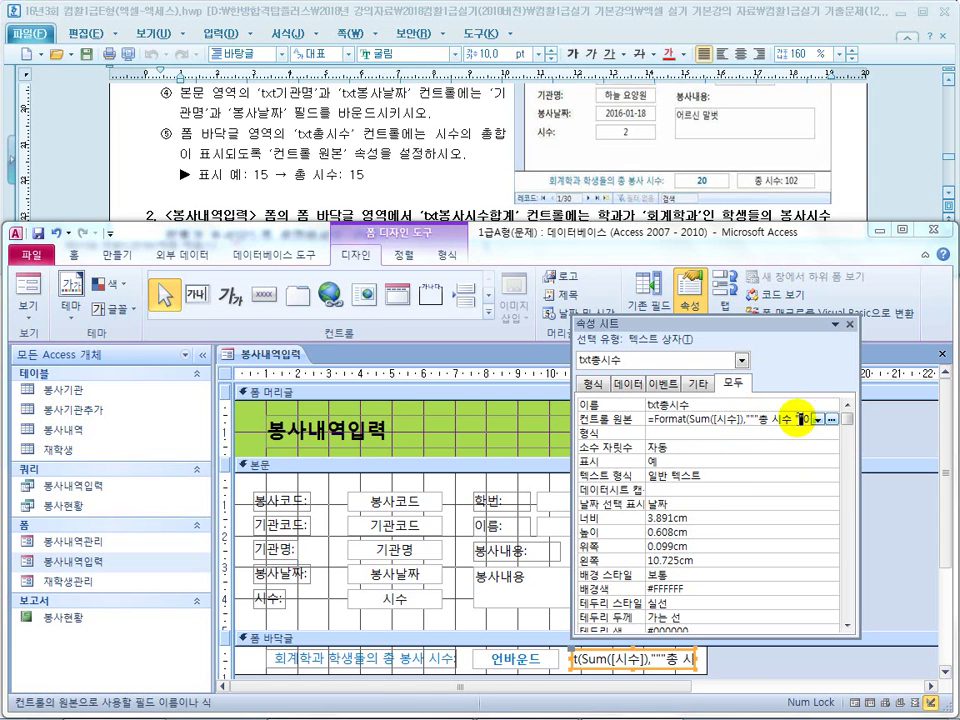
key("Return")
left_click_drag(859, 429, 876, 437)
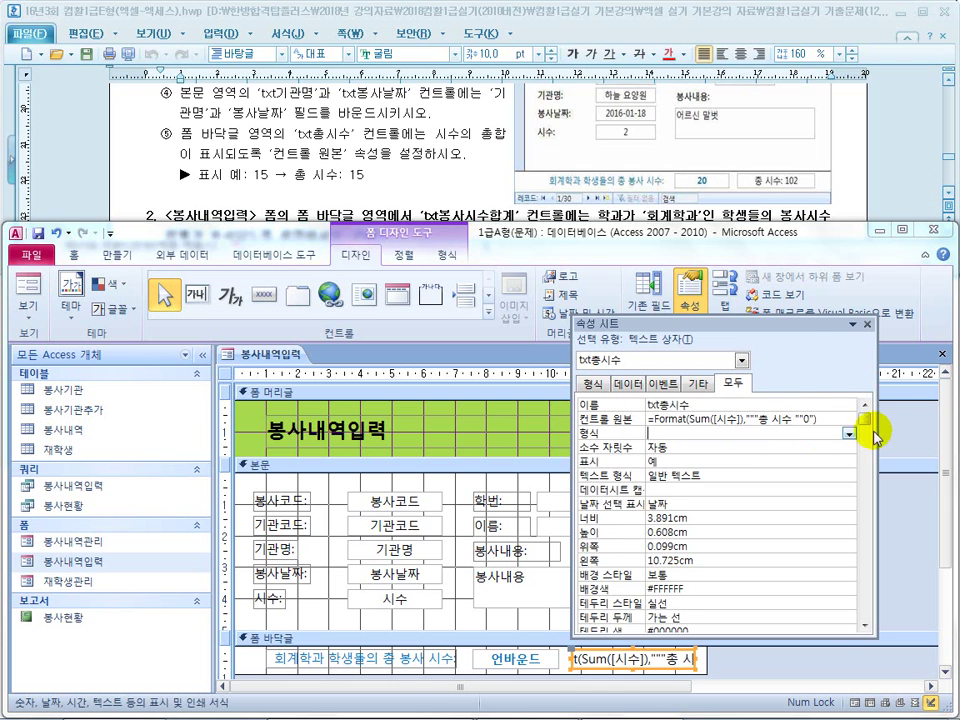
left_click(792, 420)
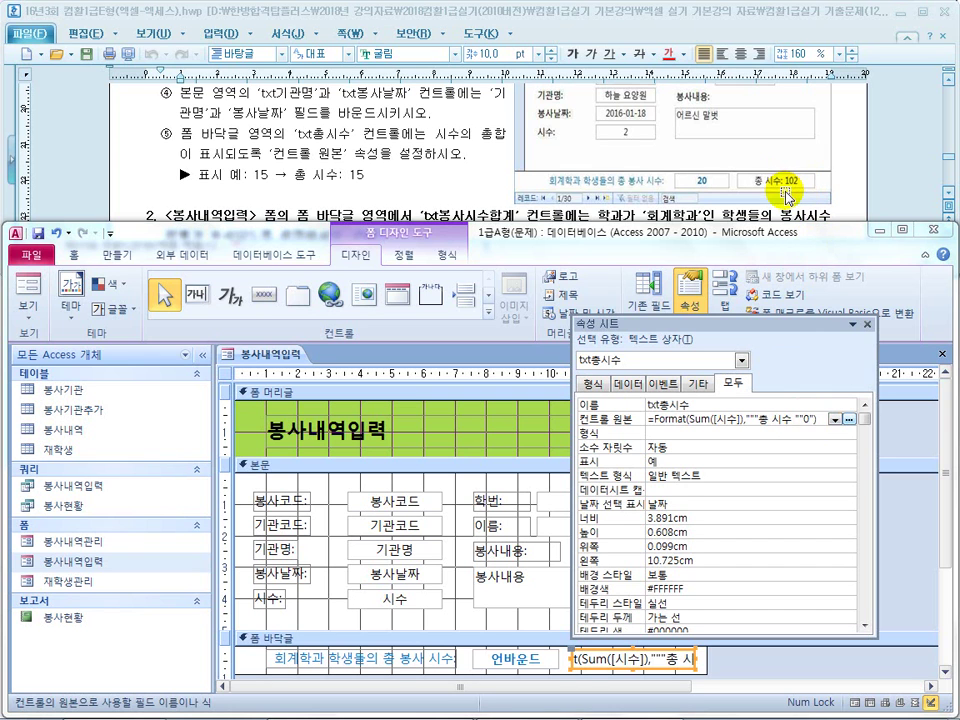
left_click(806, 427)
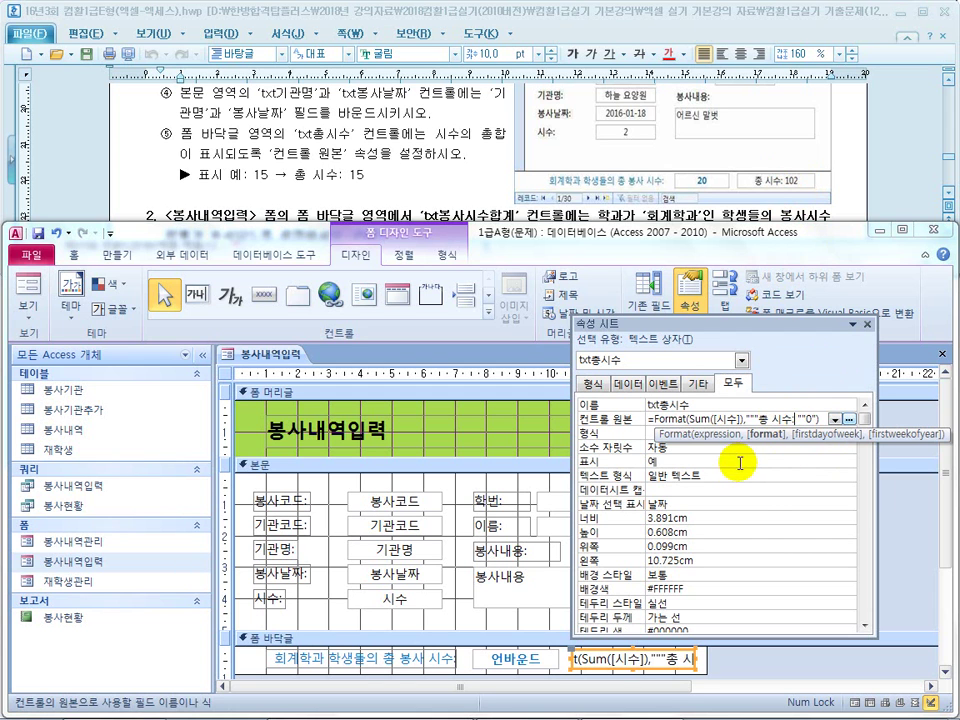
left_click(740, 462)
Step: Preview the 봉사내역입력 form in form view to check the 총 시수 footer, and return to design view
left_click(33, 302)
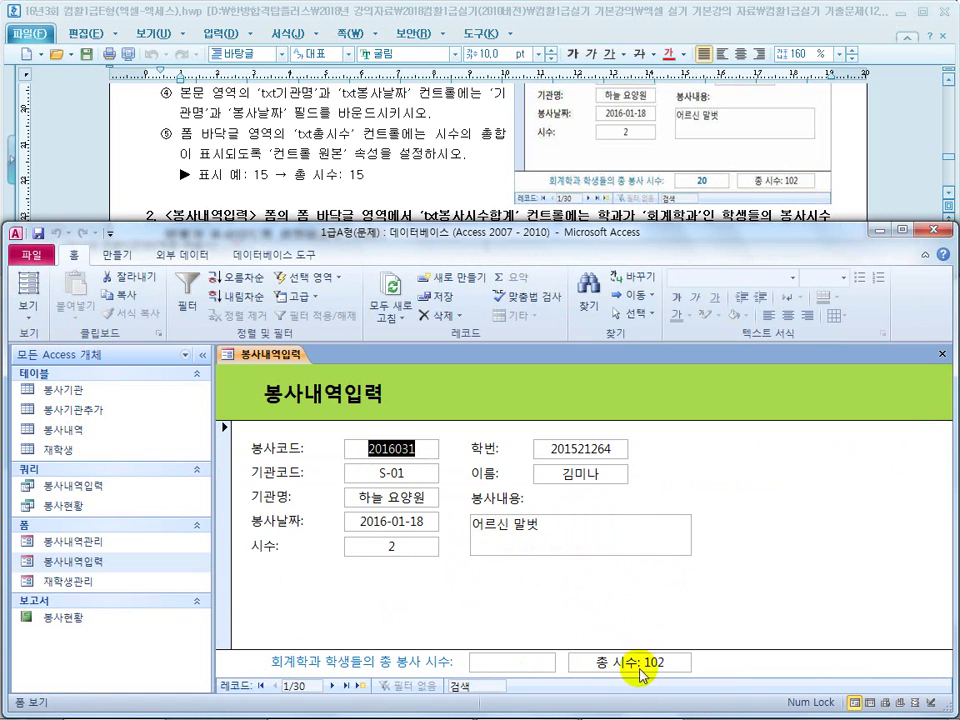
left_click(25, 316)
left_click(85, 531)
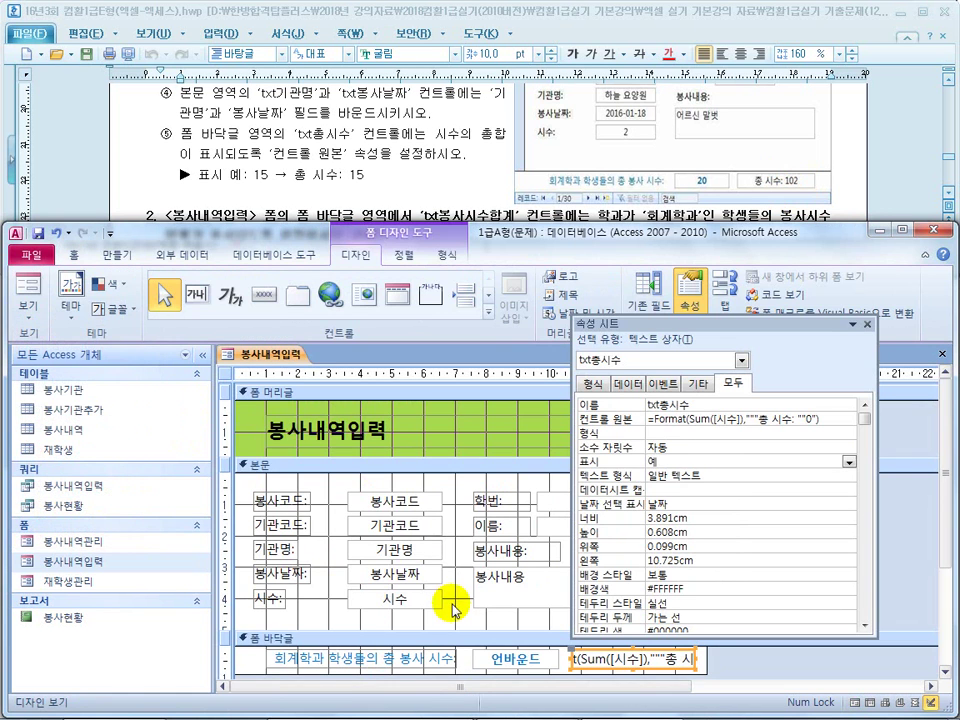
Step: Switch to the PowerPoint slide show, advance to the 문제2-2 slide, and return to the exam document with Access below it
left_click(405, 700)
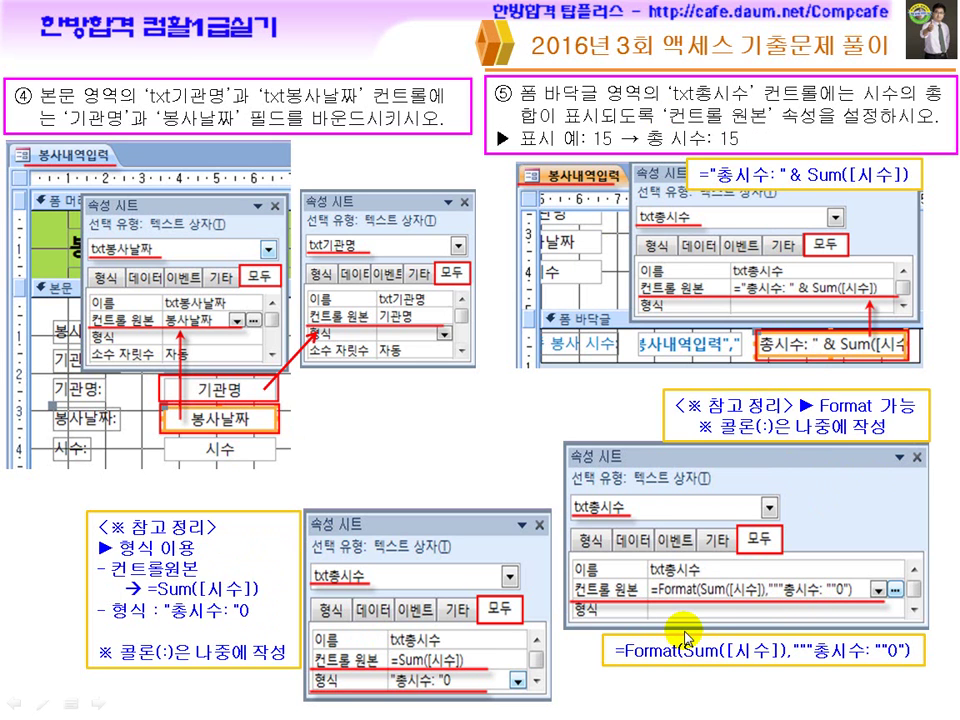
left_click(570, 405)
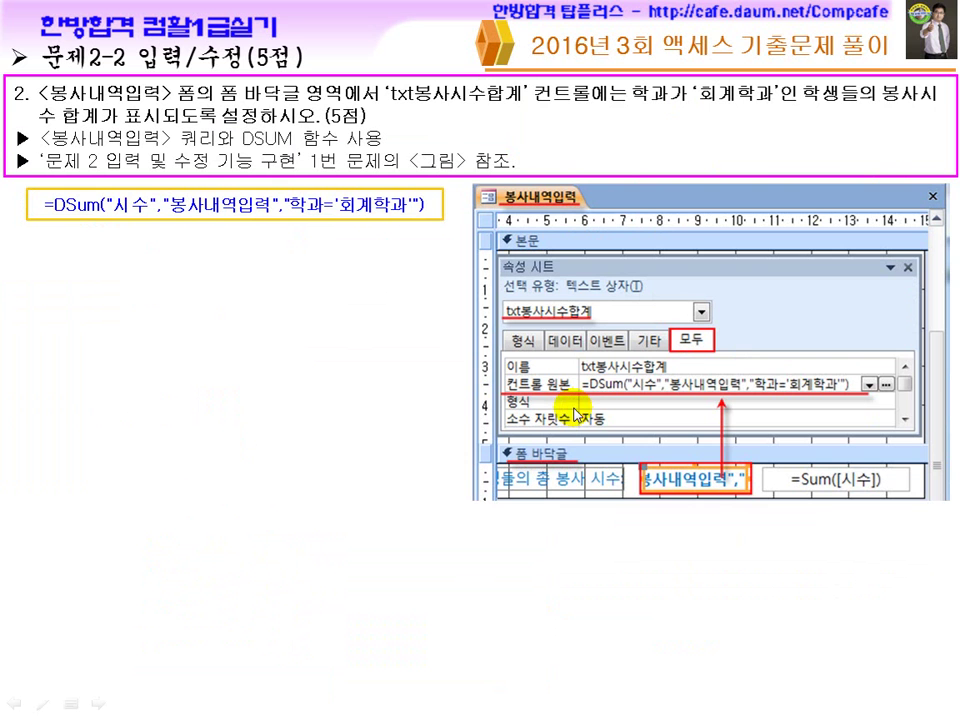
key("super")
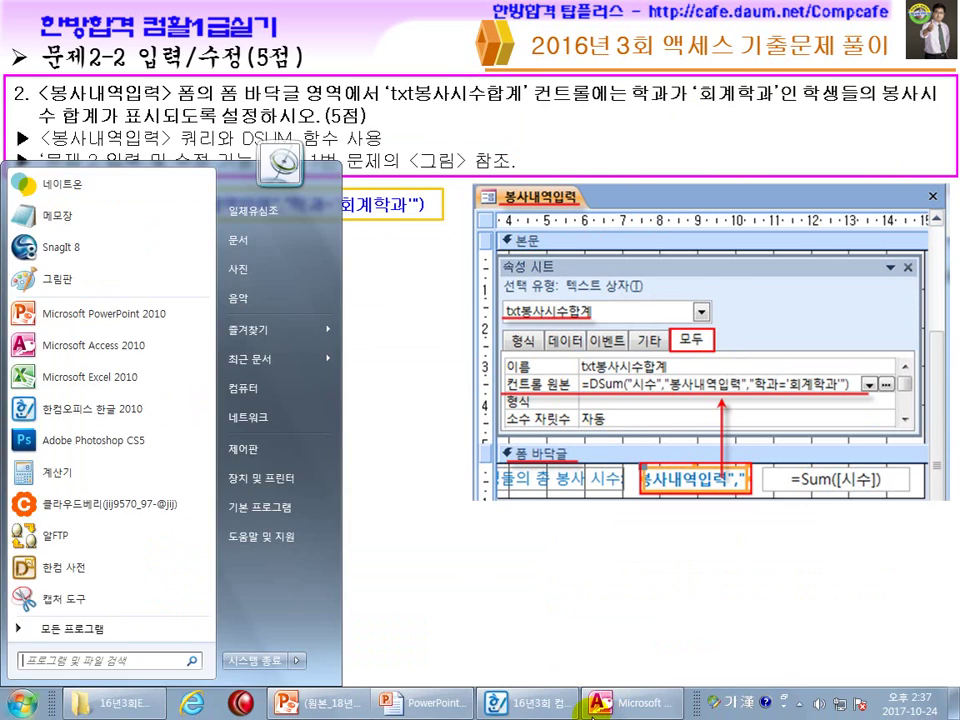
left_click(600, 700)
left_click(514, 699)
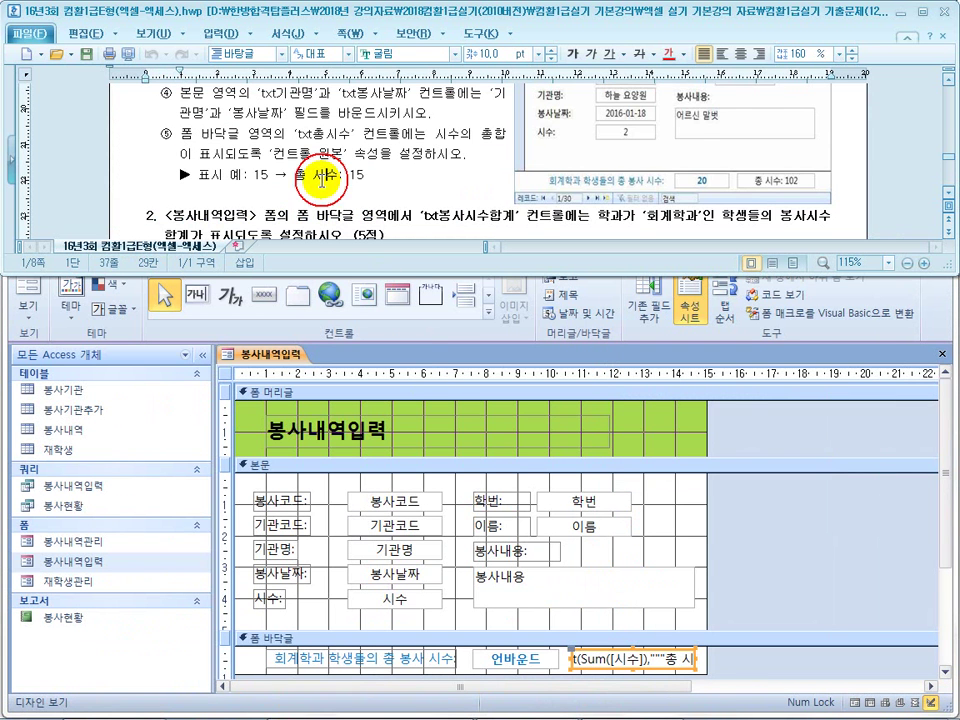
Step: Highlight txt봉사시수합계 in item 2 of the exam document and select that footer control's 컨트롤 원본 property in Access
scroll(261, 178, "down", 1)
left_click_drag(222, 158, 322, 156)
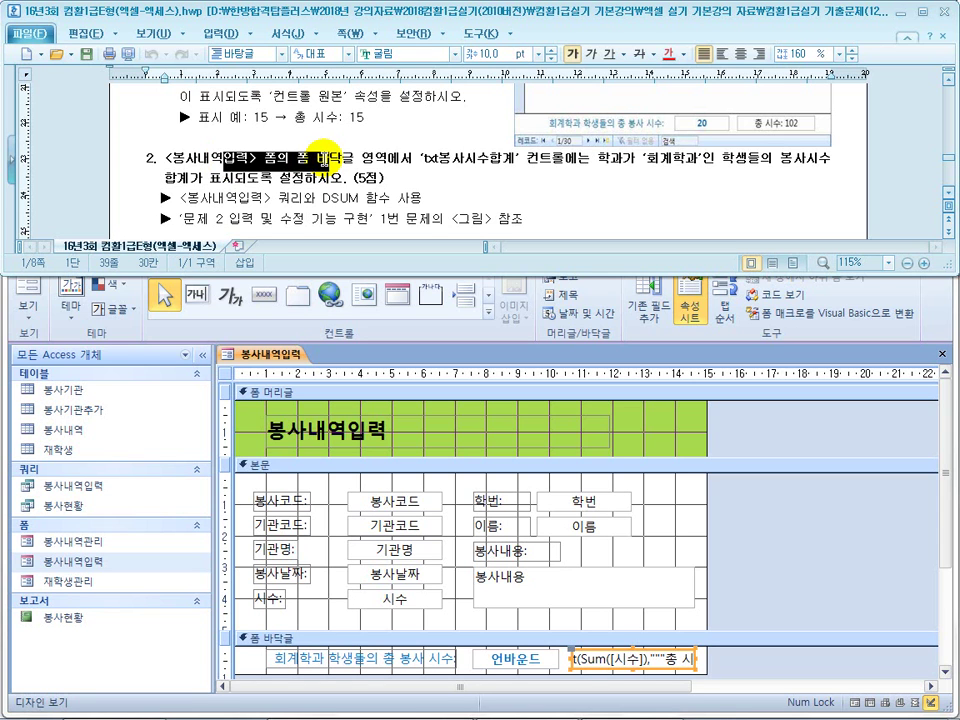
double_click(495, 158)
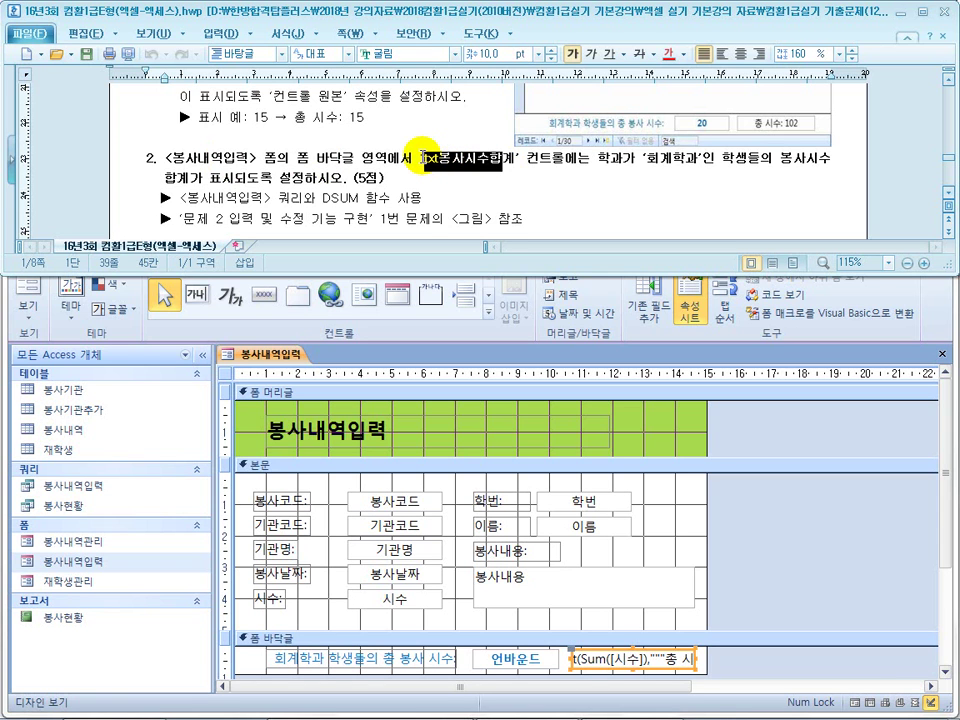
left_click(507, 660)
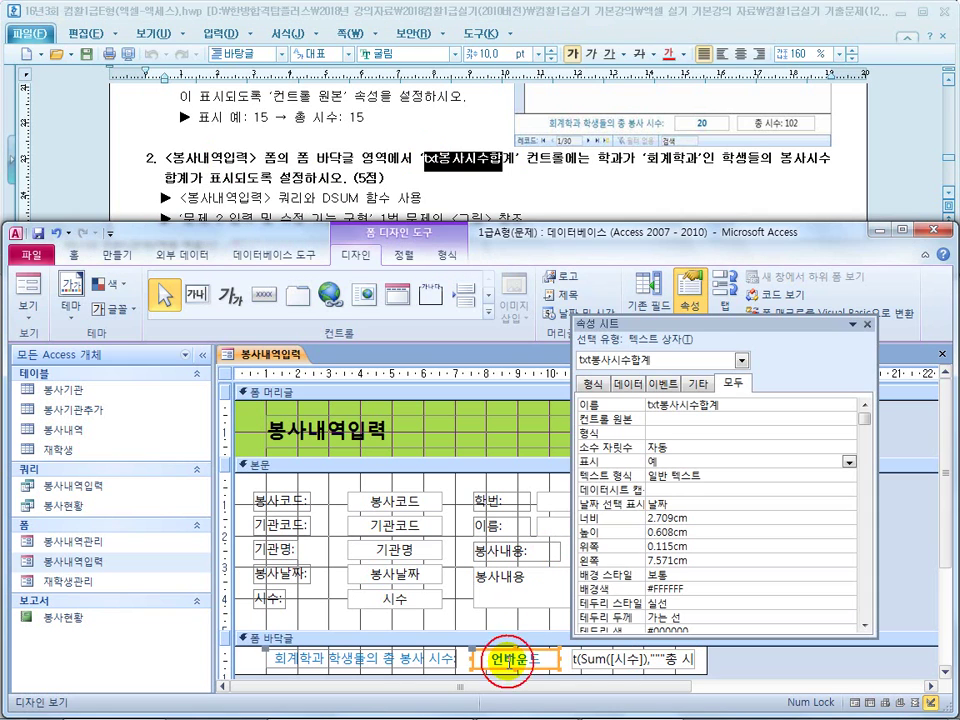
left_click(692, 419)
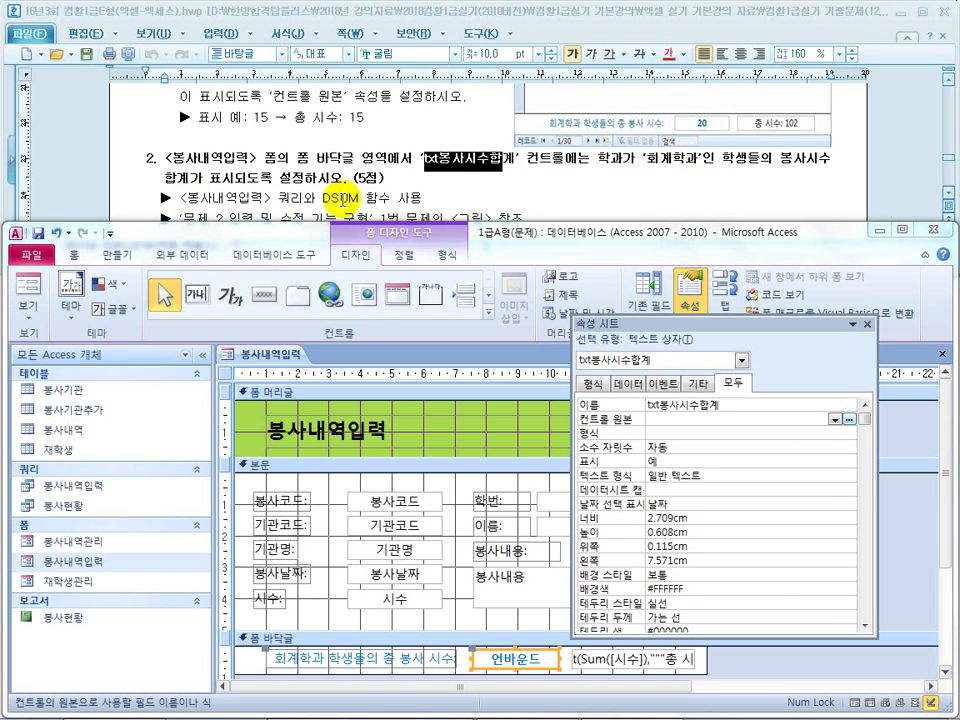
Step: Highlight the DSUM function, the 회계학과 condition and the <봉사내역입력> 쿼리 wording in item 2 of the exam document
left_click_drag(332, 197, 356, 200)
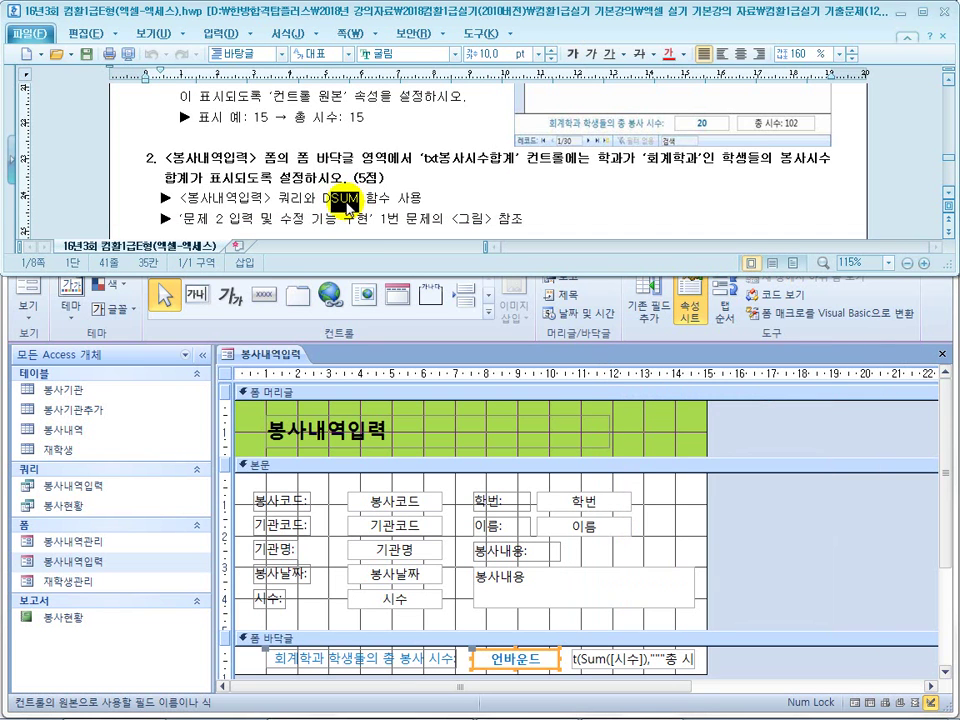
key("shift+Left")
key("shift+Left")
key("shift+Left")
key("shift+Left")
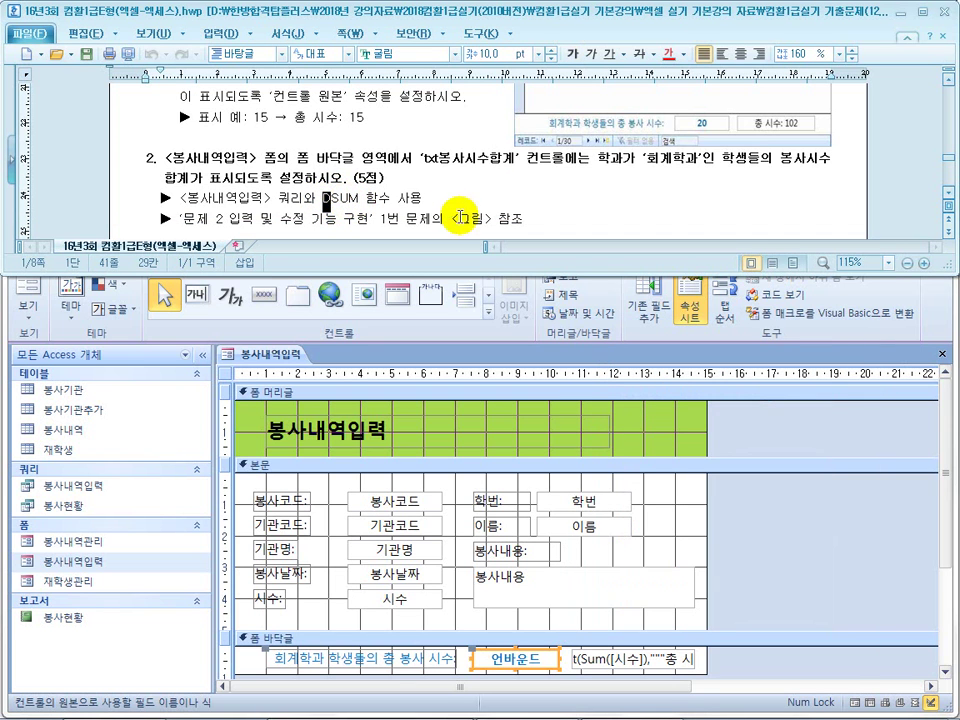
left_click_drag(621, 165, 700, 160)
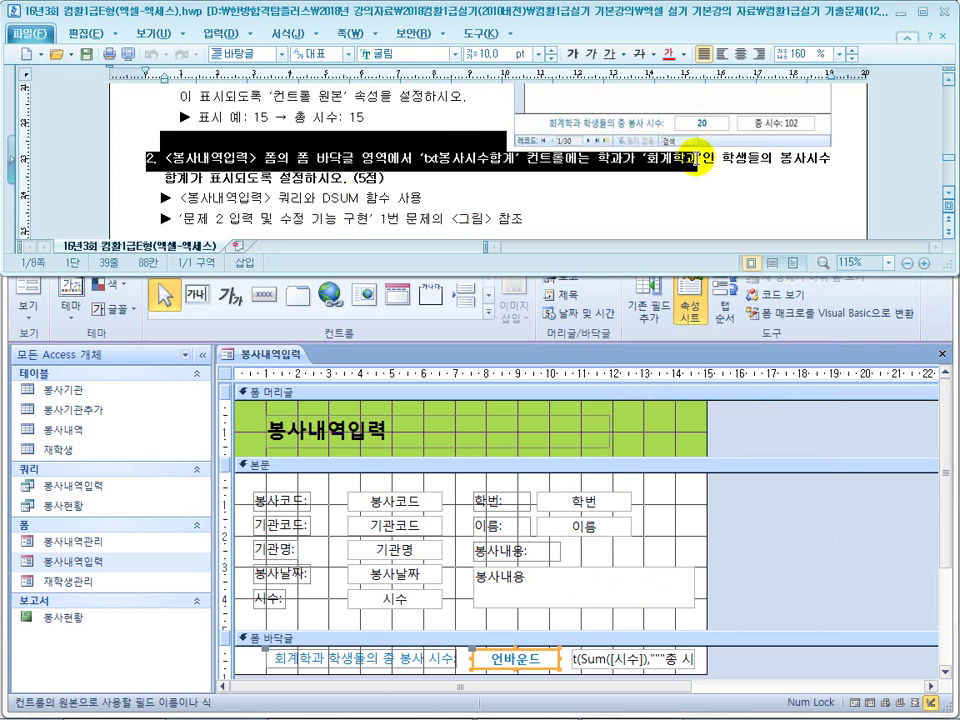
left_click(555, 186)
left_click_drag(272, 197, 181, 197)
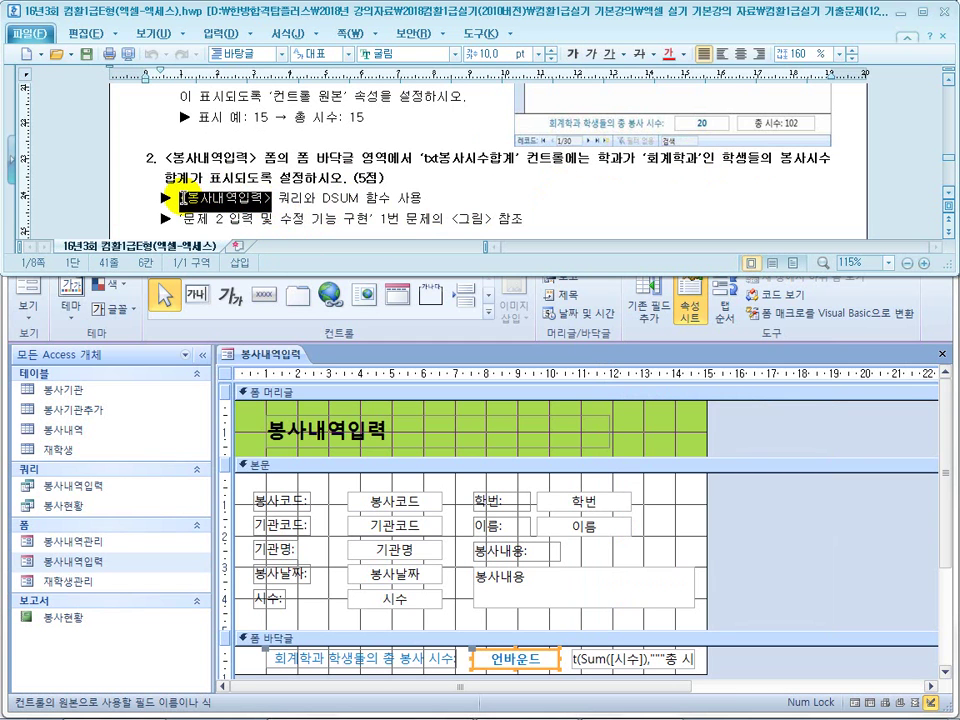
left_click_drag(255, 197, 303, 197)
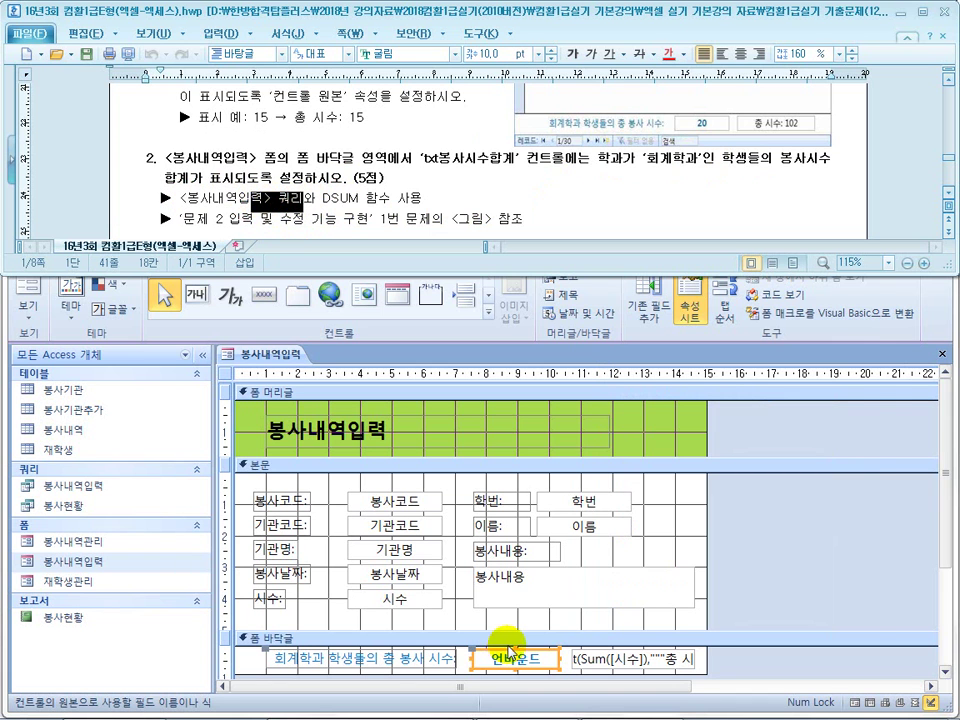
Step: In Access, set the 컨트롤 원본 of txt봉사시수합계 to the empty template =DSum("","","")
double_click(540, 664)
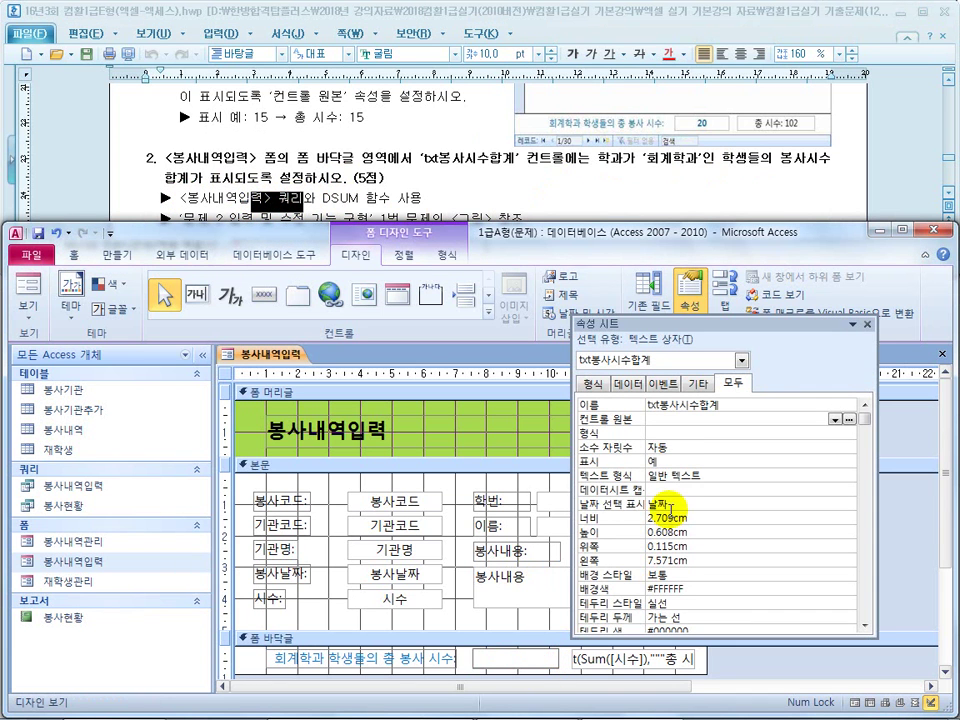
left_click(662, 423)
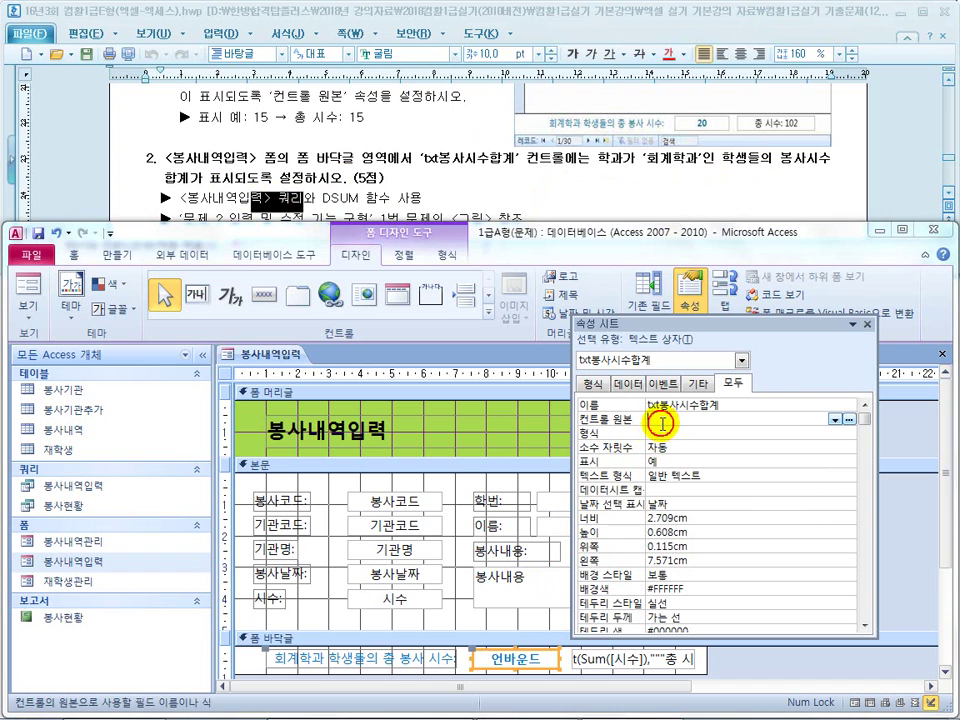
type("=dsum(")
type("\"\",")
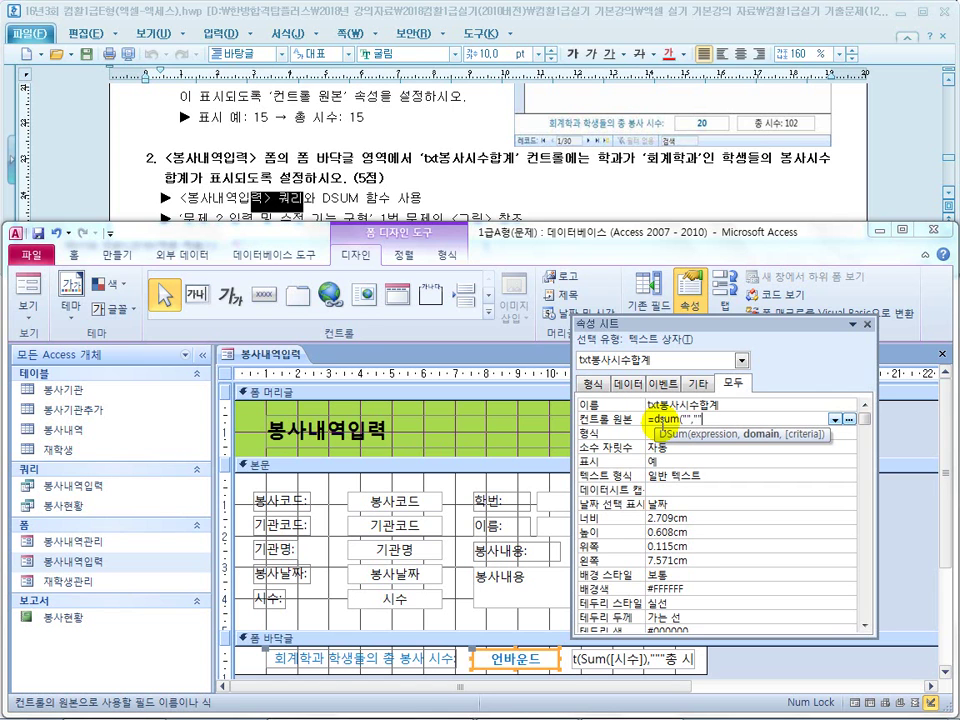
type("\"\",\"\"")
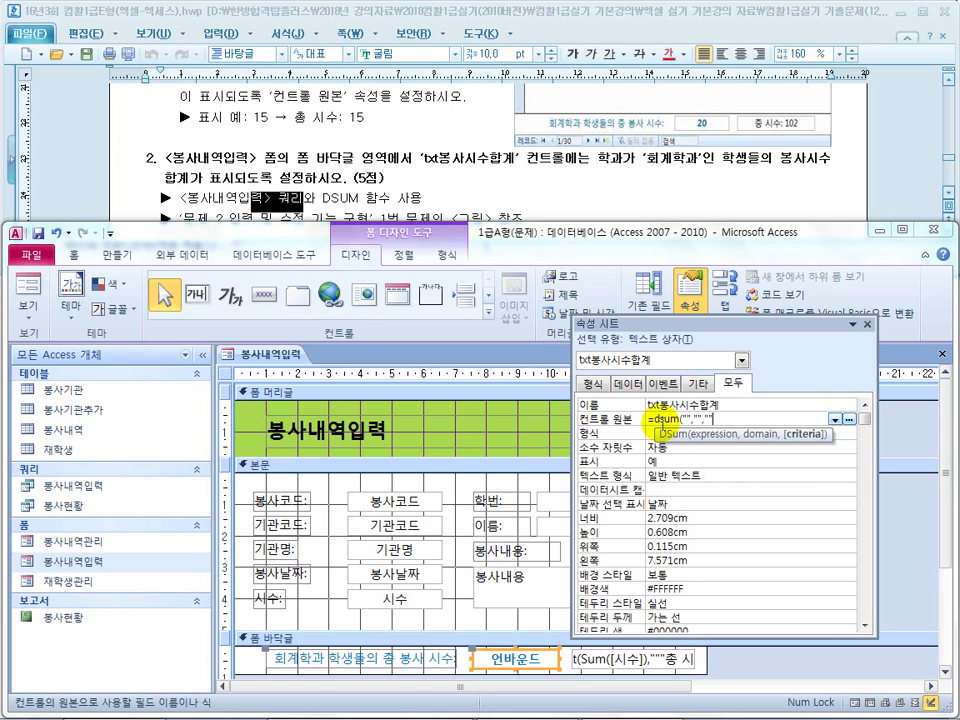
type(")")
key("Return")
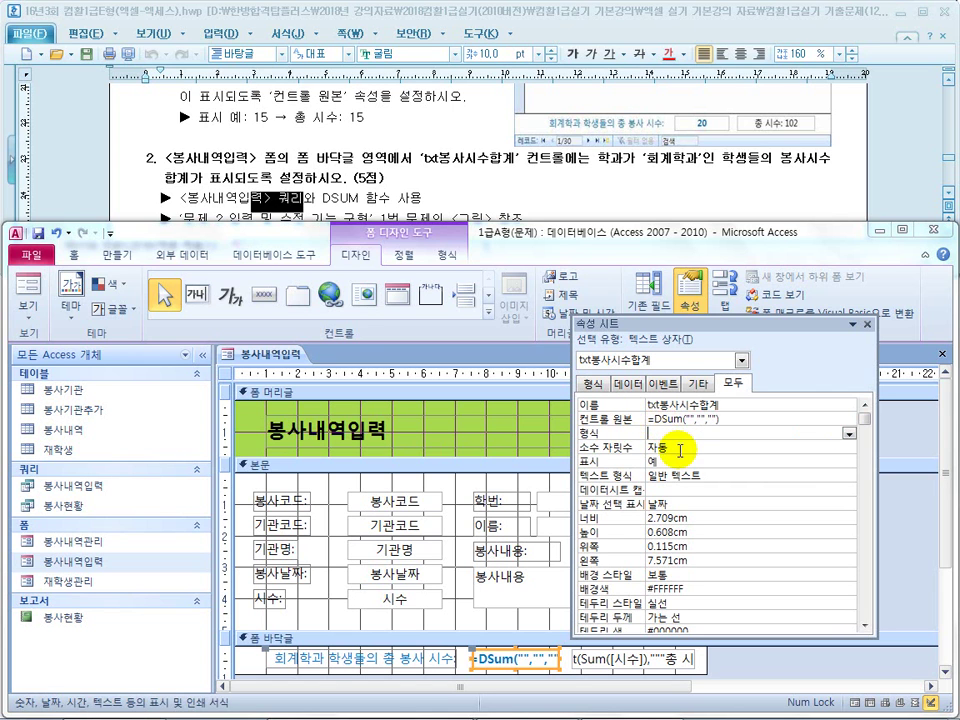
Step: Fill in the first two DSum arguments of txt봉사시수합계 with "시수" and "봉사내역입력"
left_click(712, 420)
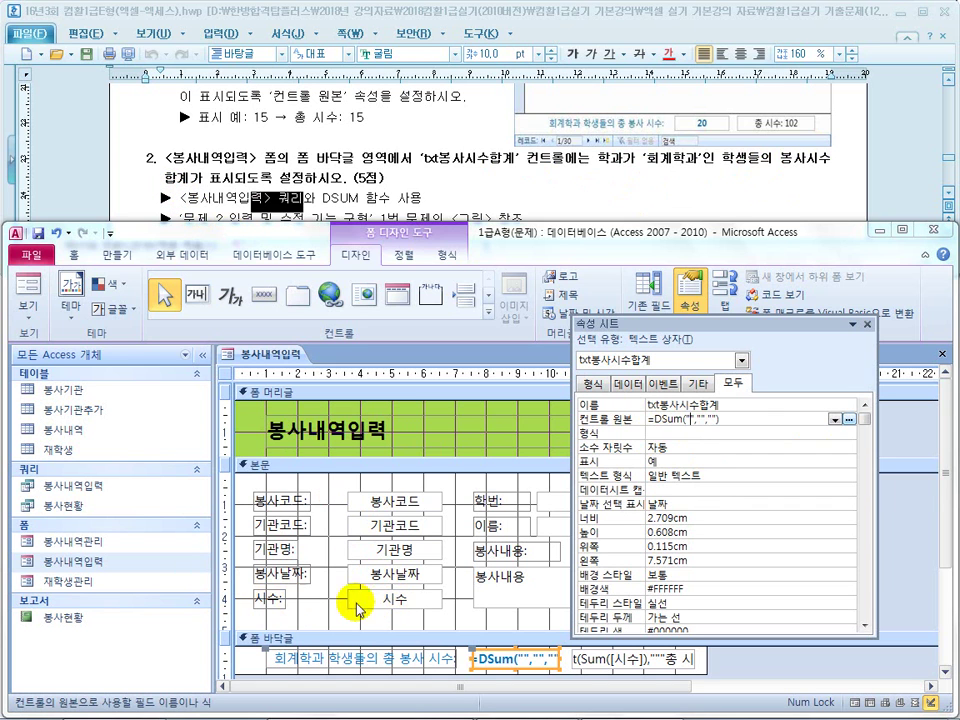
left_click(790, 130)
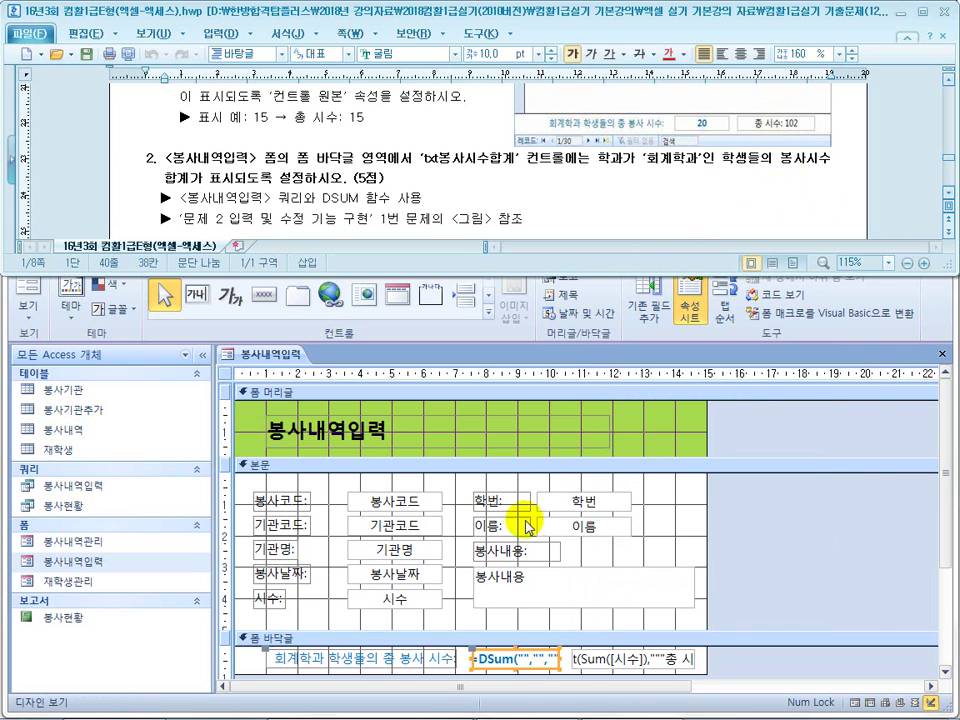
double_click(533, 668)
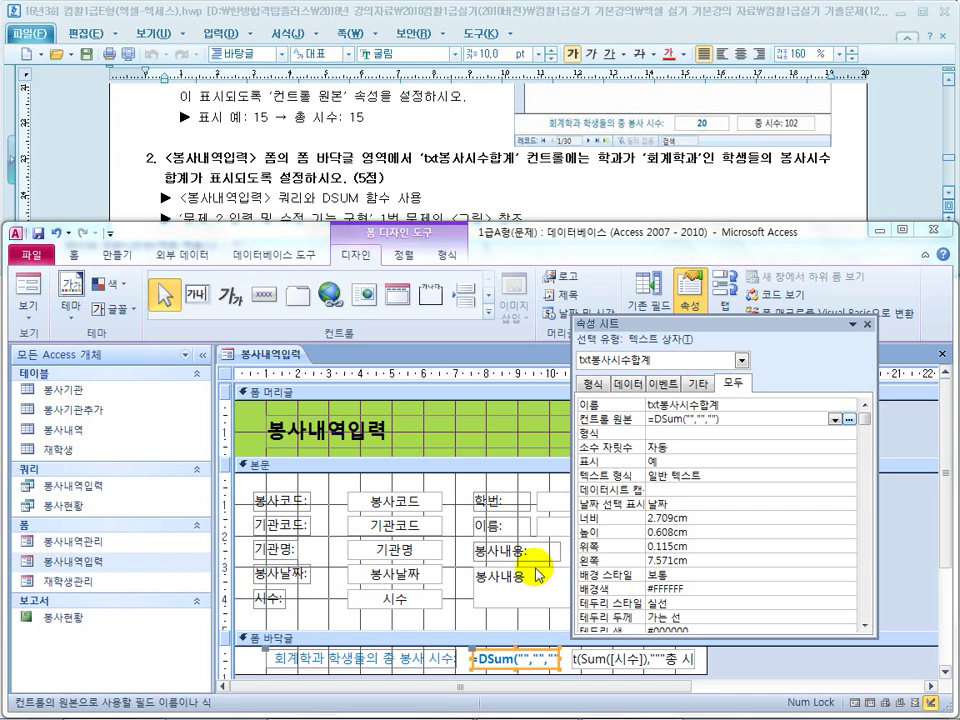
key("BackSpace")
key("BackSpace")
key("BackSpace")
key("BackSpace")
type("ㅅ")
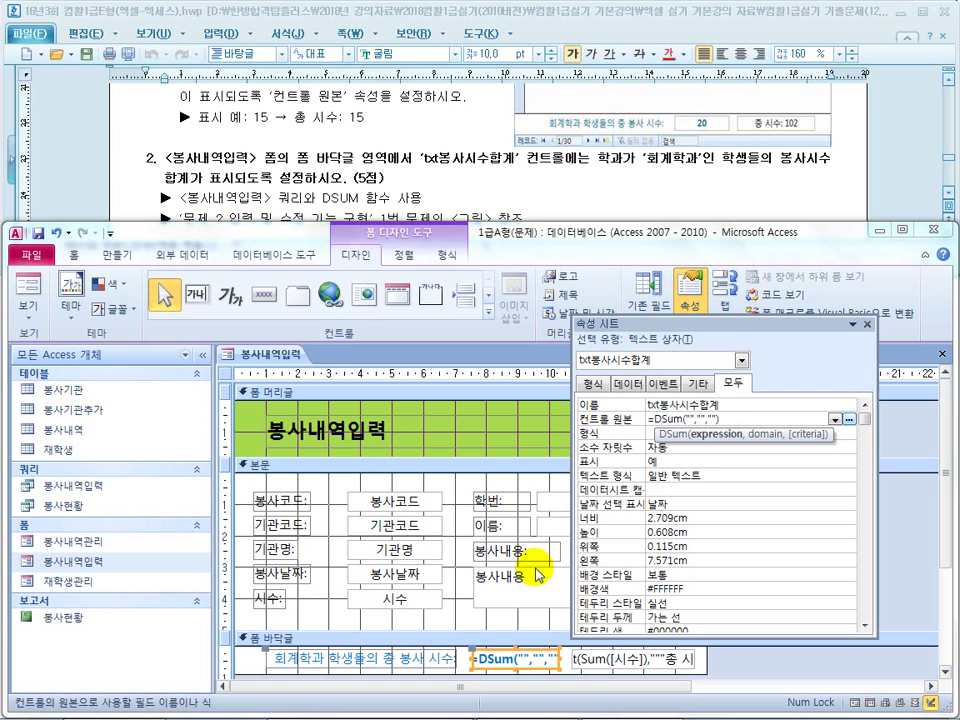
type("수")
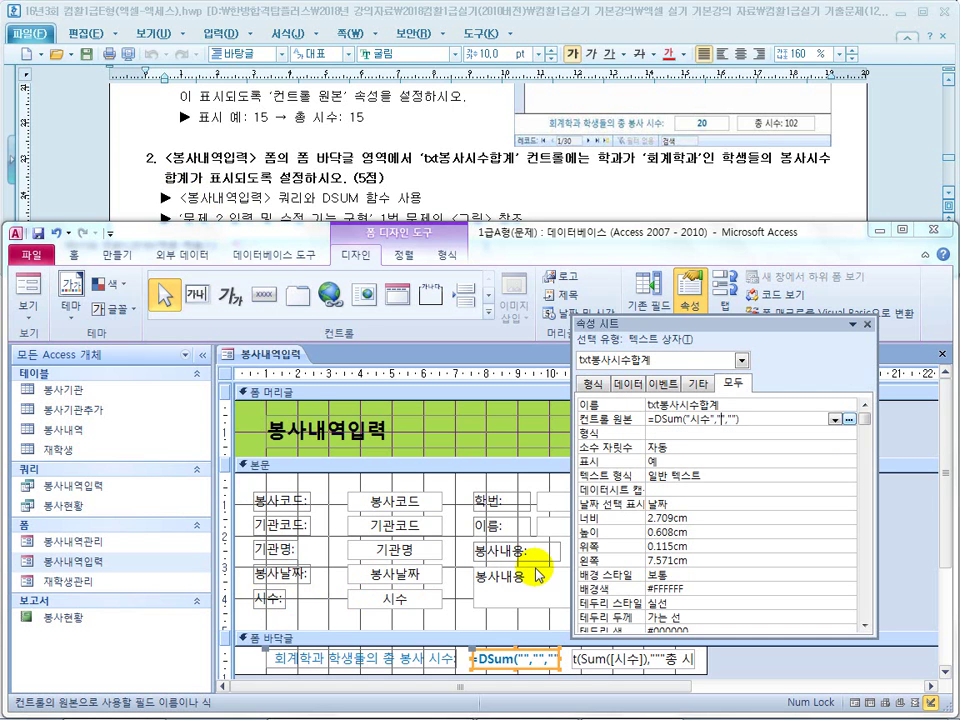
type("봉사내역입")
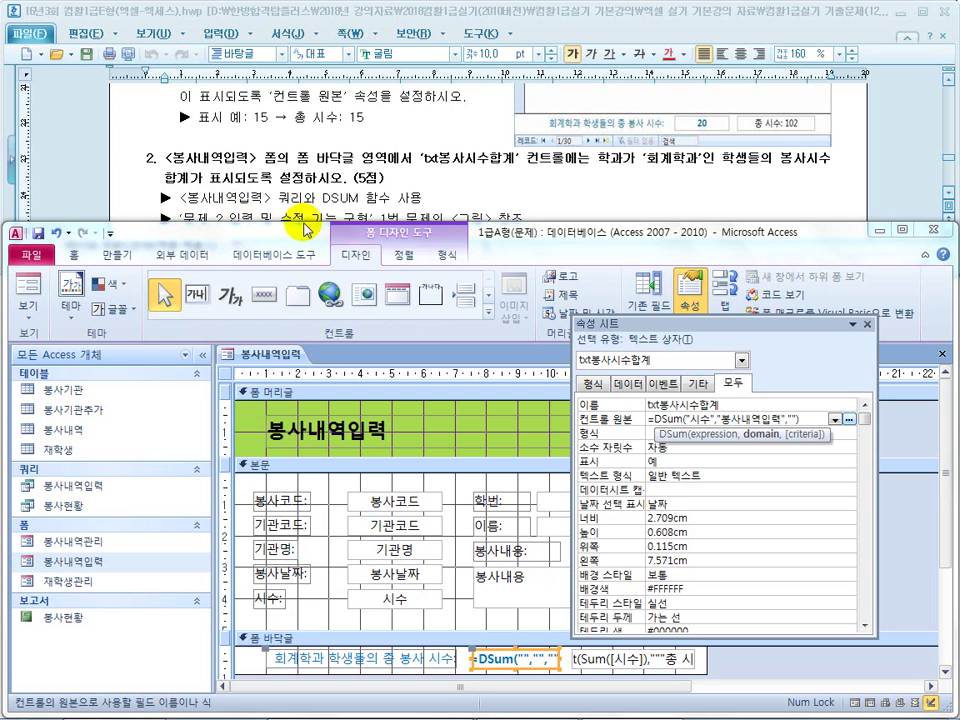
type("력")
Step: Set the DSum criteria argument to "학과='회계학과'", widening the property sheet to show the whole expression
left_click(792, 417)
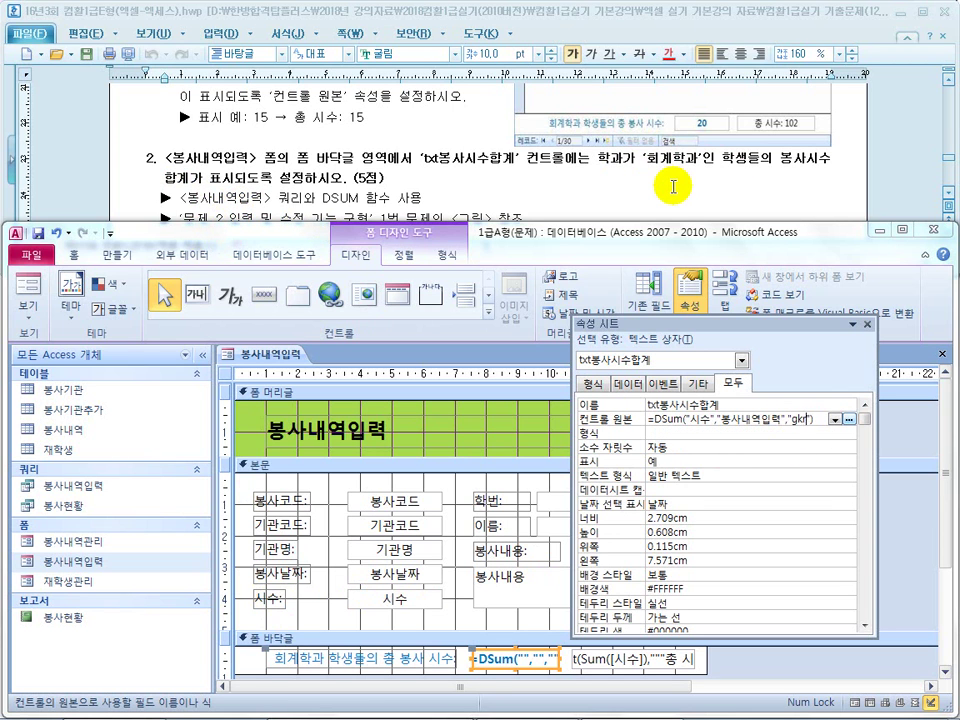
type("gkrrhk")
key("BackSpace")
key("BackSpace")
key("BackSpace")
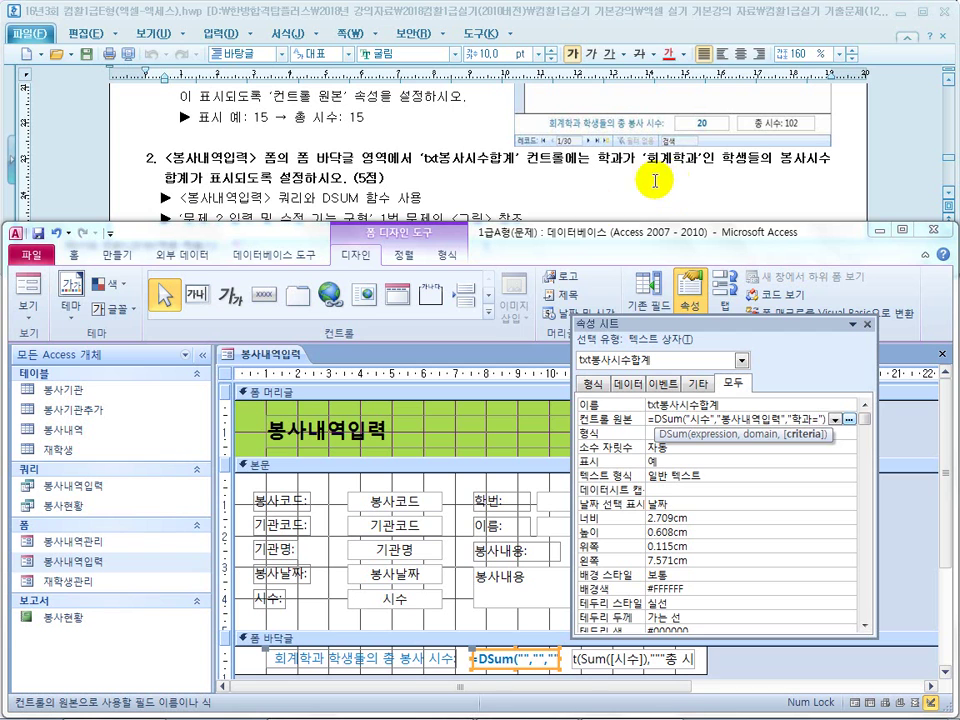
left_click_drag(568, 424, 410, 424)
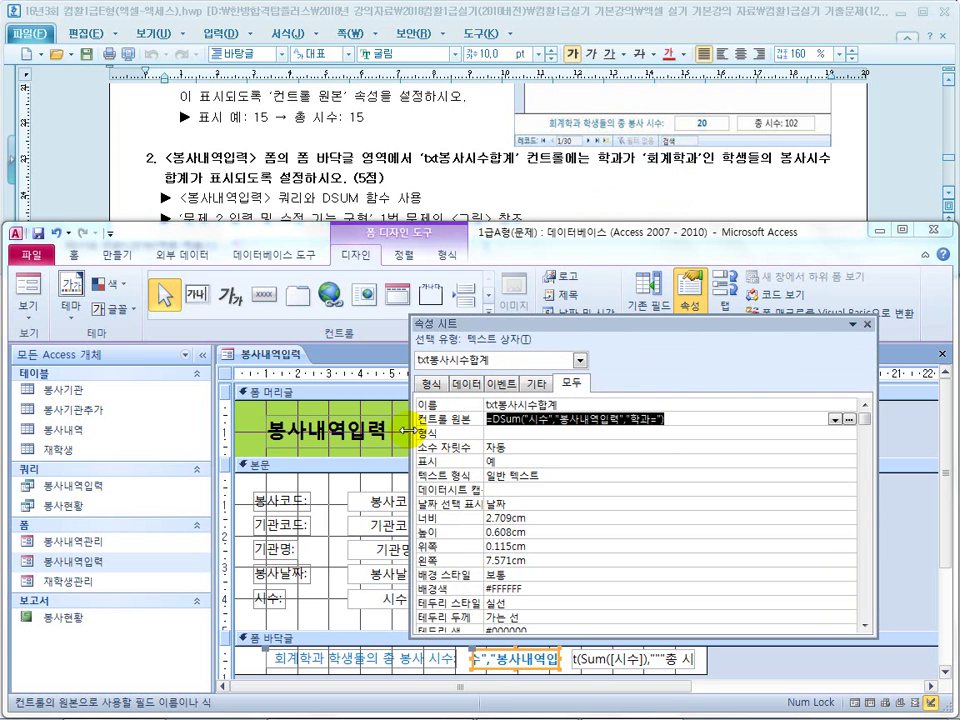
left_click(655, 420)
type("\")txt학과")
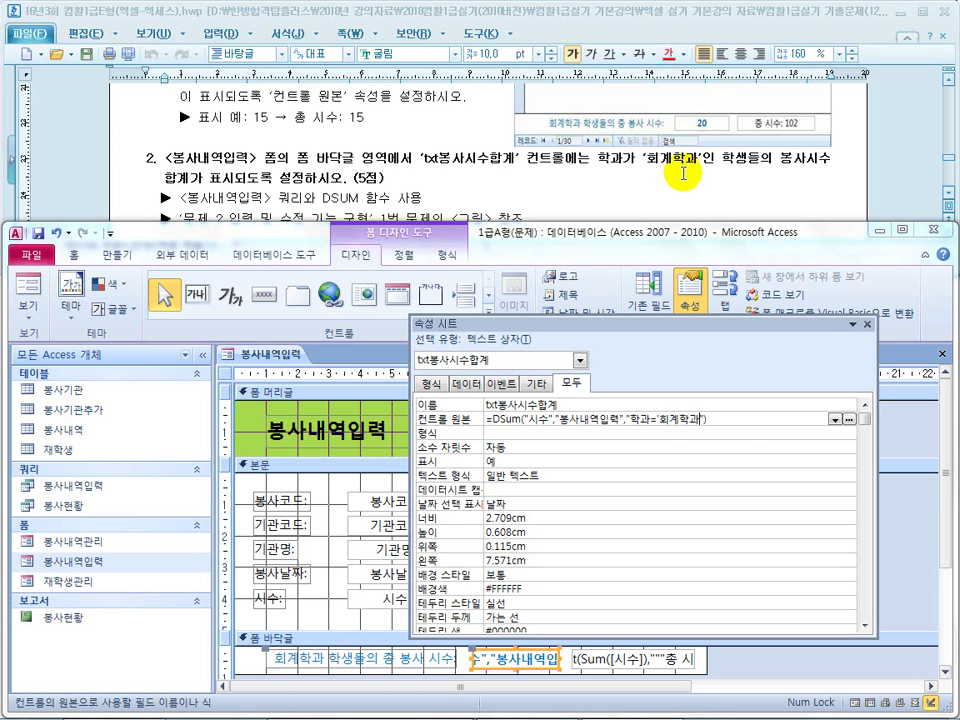
type("\"")
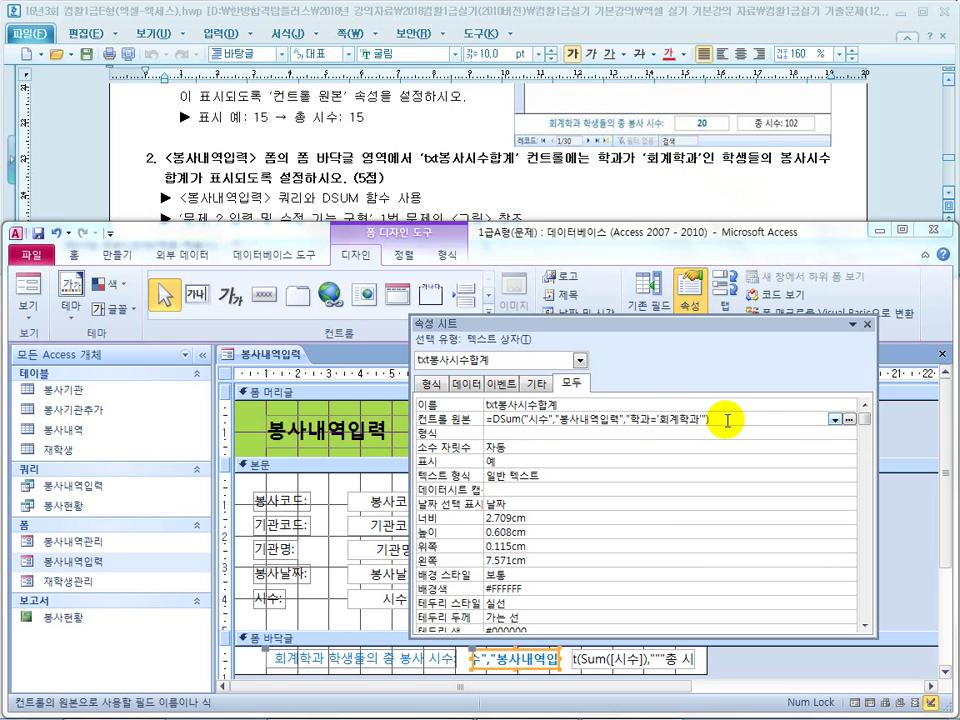
Step: Display the 봉사내역입력 form in form view and check its footer totals against item 2 of the exam document
left_click(24, 290)
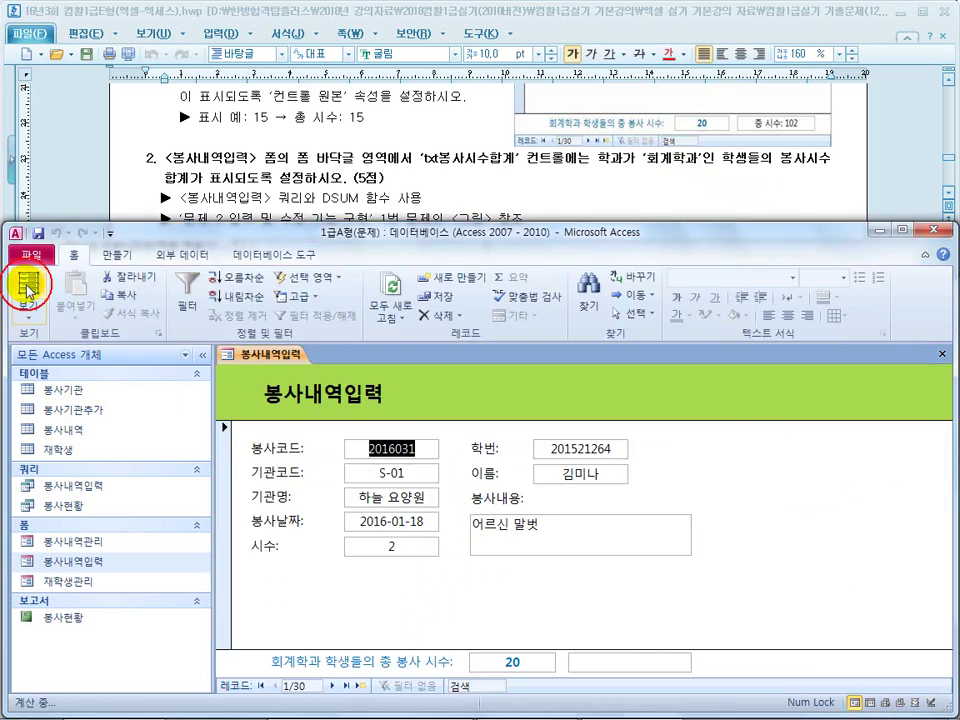
left_click(418, 160)
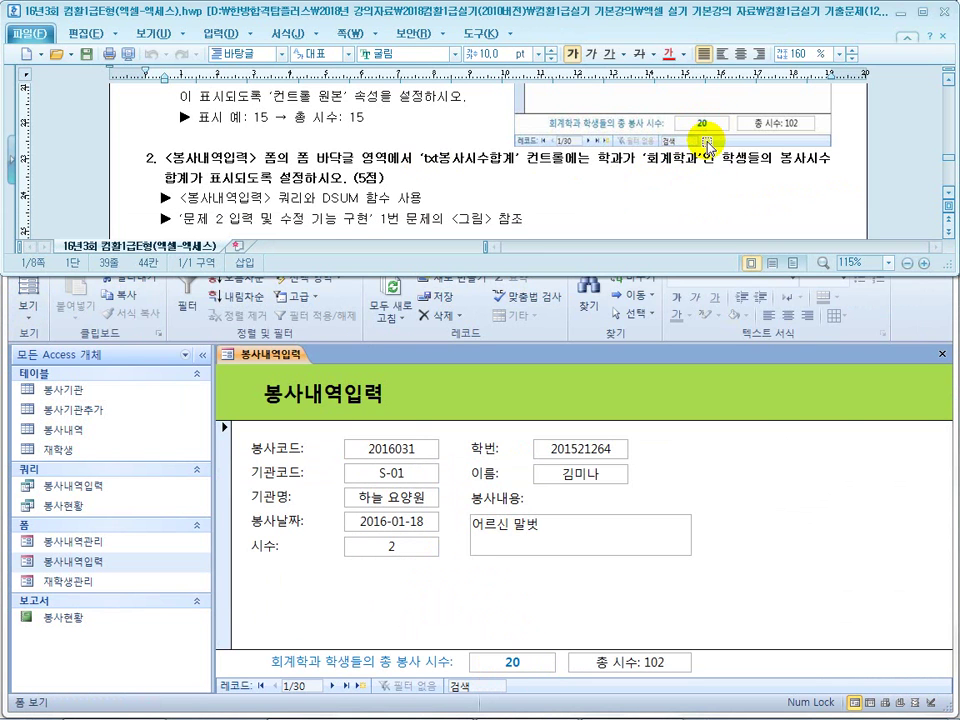
left_click_drag(735, 158, 622, 160)
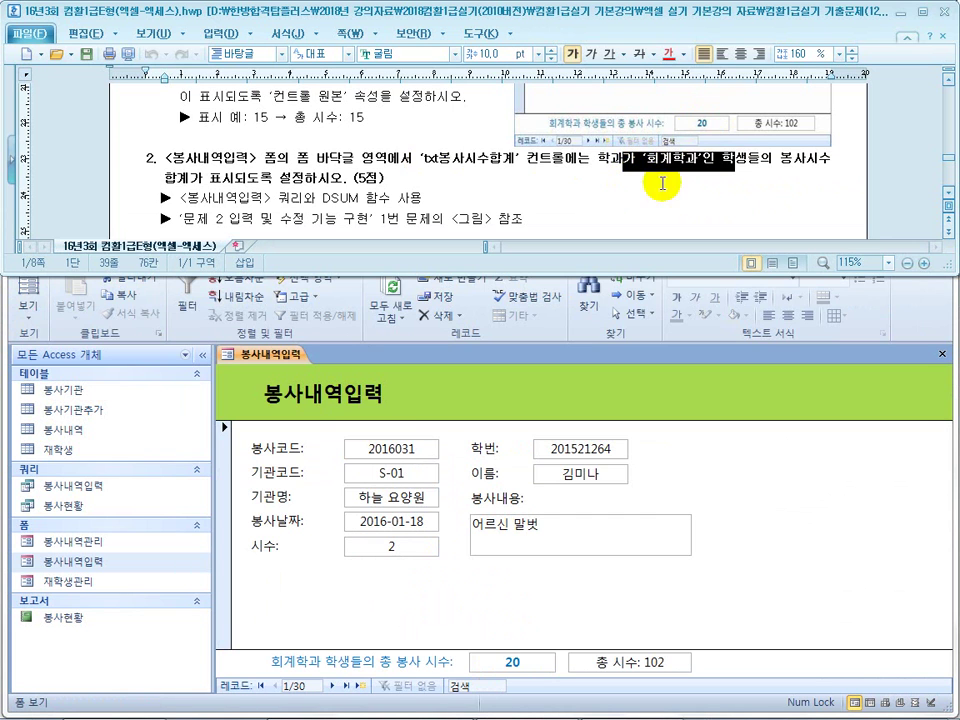
left_click(369, 192)
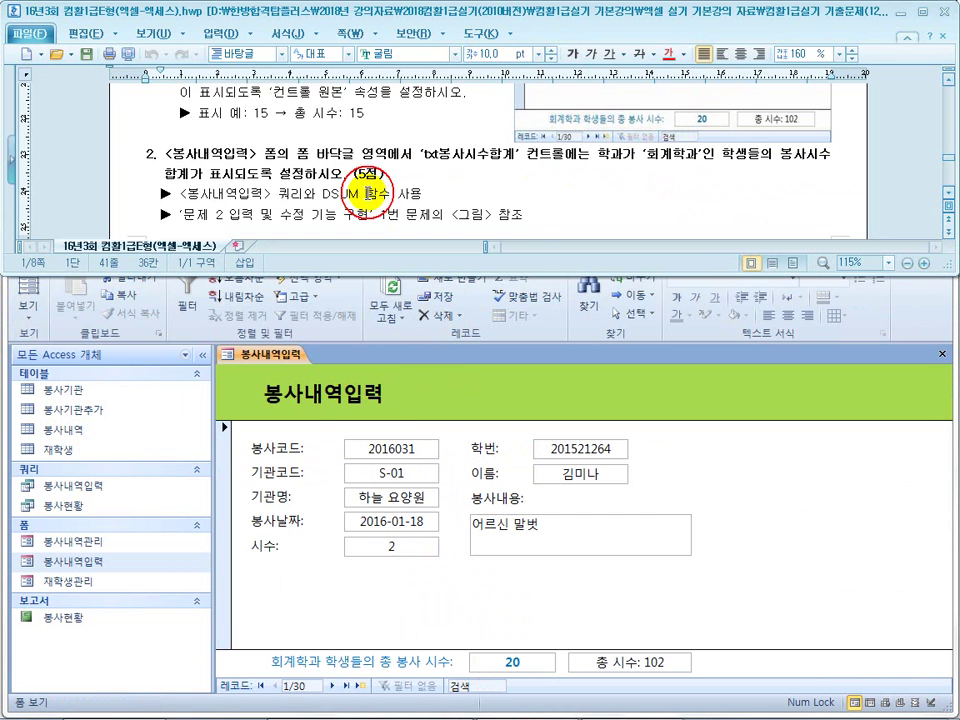
Step: Go to item 3 of the exam document and highlight the form name 봉사내역관리
scroll(369, 192, "down", 5)
left_click(268, 172)
left_click_drag(257, 125, 174, 125)
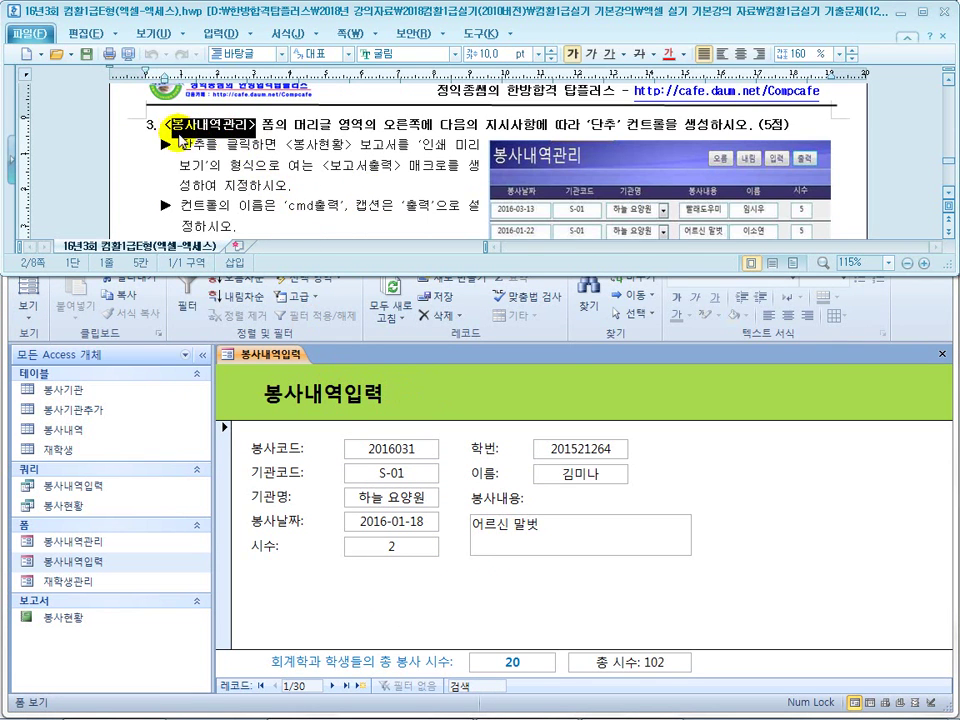
Step: Close the 봉사내역입력 form in Access and save its design changes
left_click(499, 396)
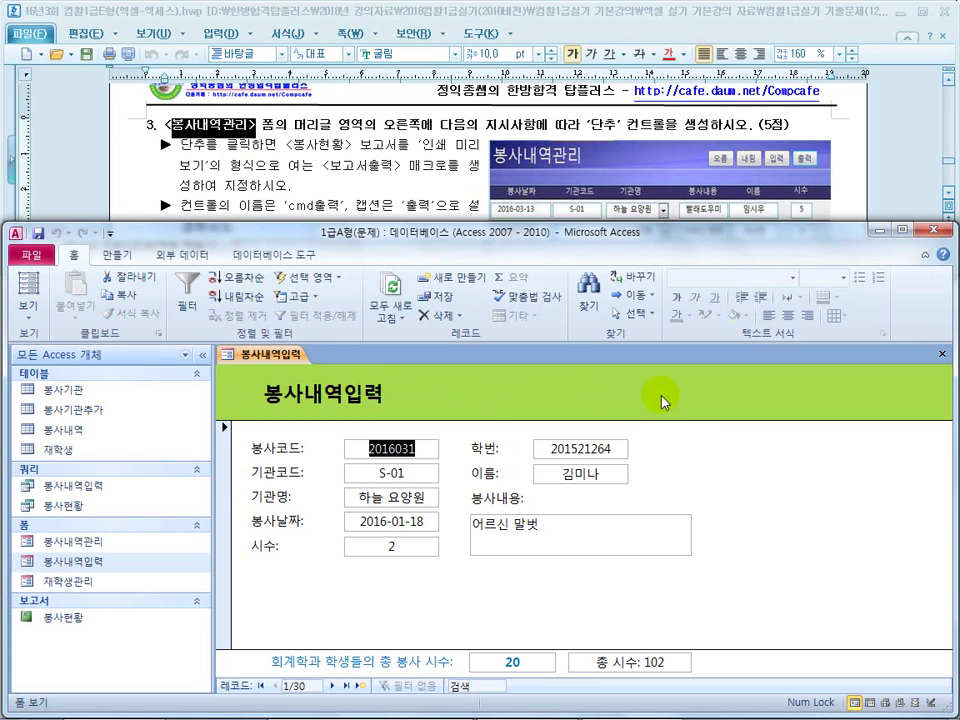
left_click(942, 354)
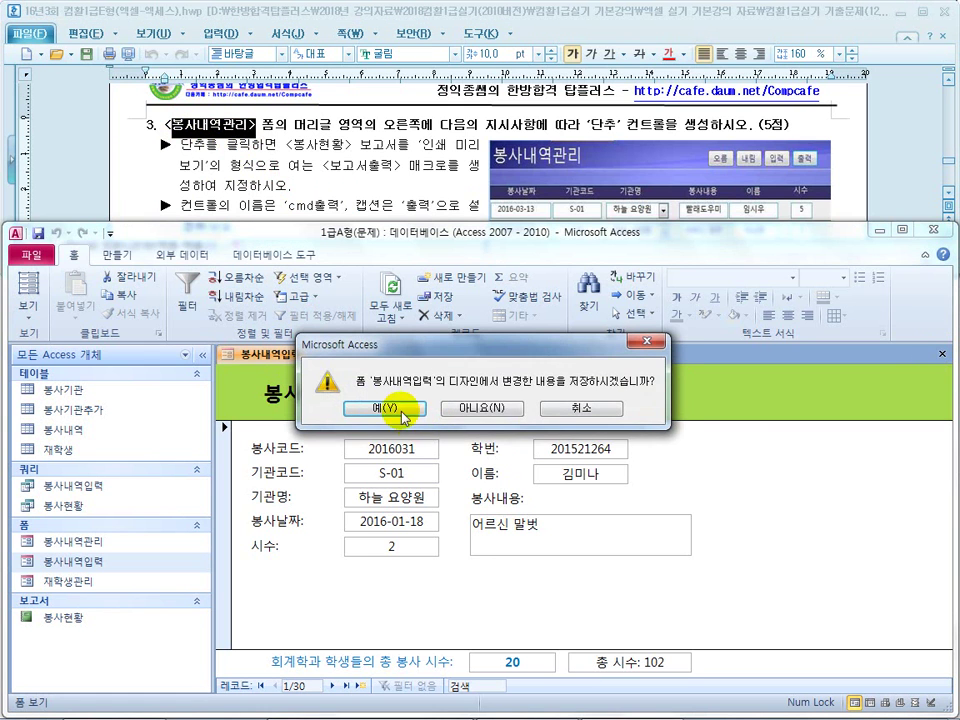
left_click(392, 408)
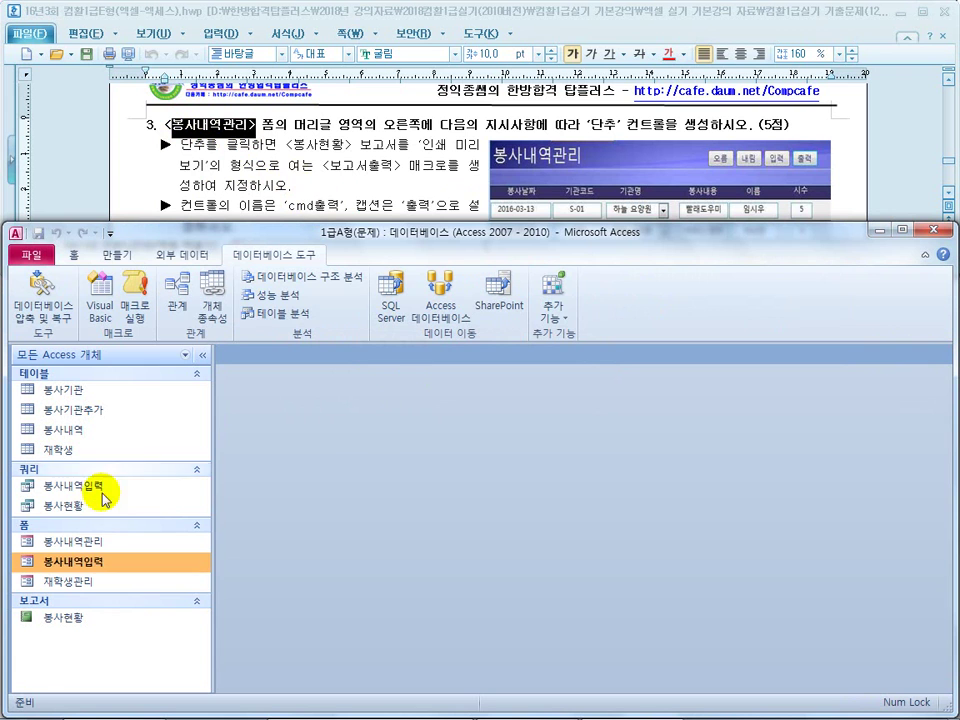
Step: Open the 봉사내역관리 form in design view and close the property sheet
right_click(104, 546)
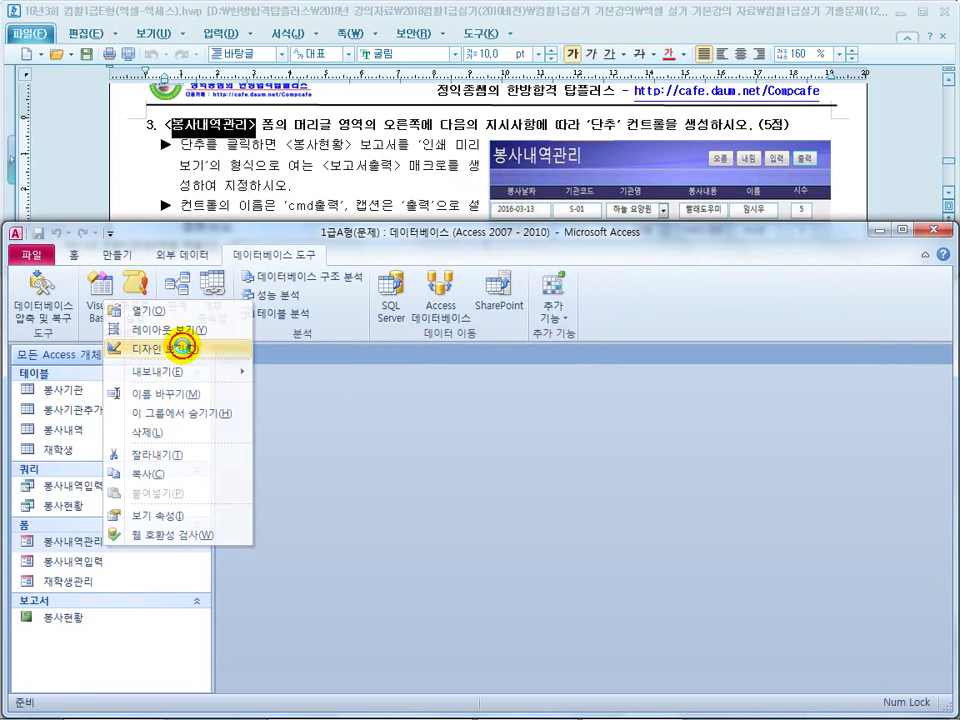
left_click(184, 349)
left_click(853, 303)
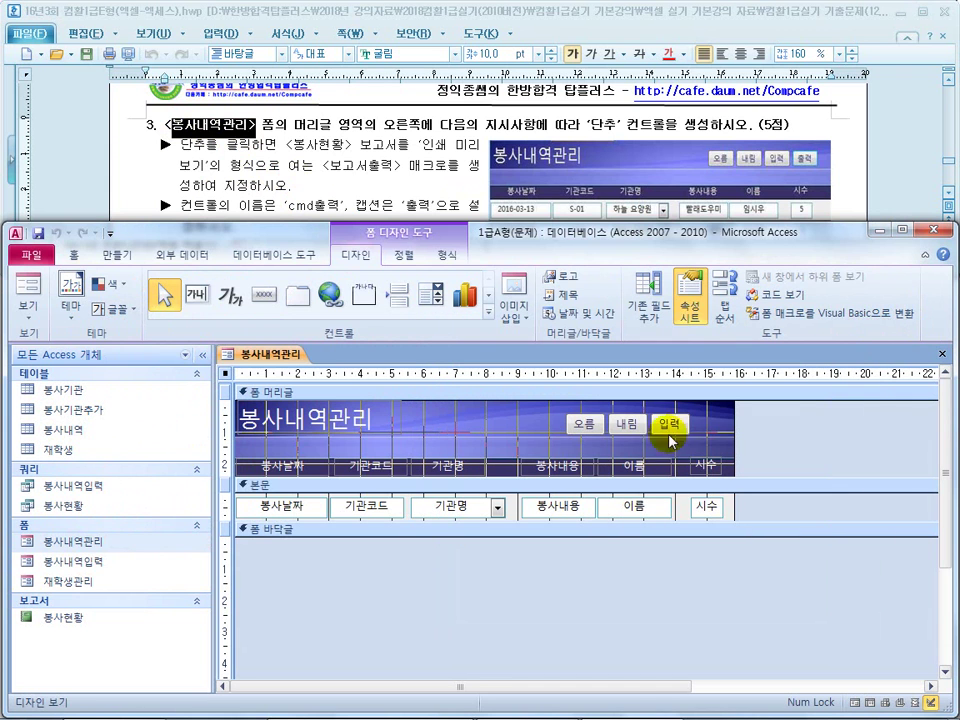
Step: Highlight the 봉사현황 report, the <보고서출력> macro and the 'cmd출력' control name in item 3 of the exam document
left_click_drag(305, 145, 362, 144)
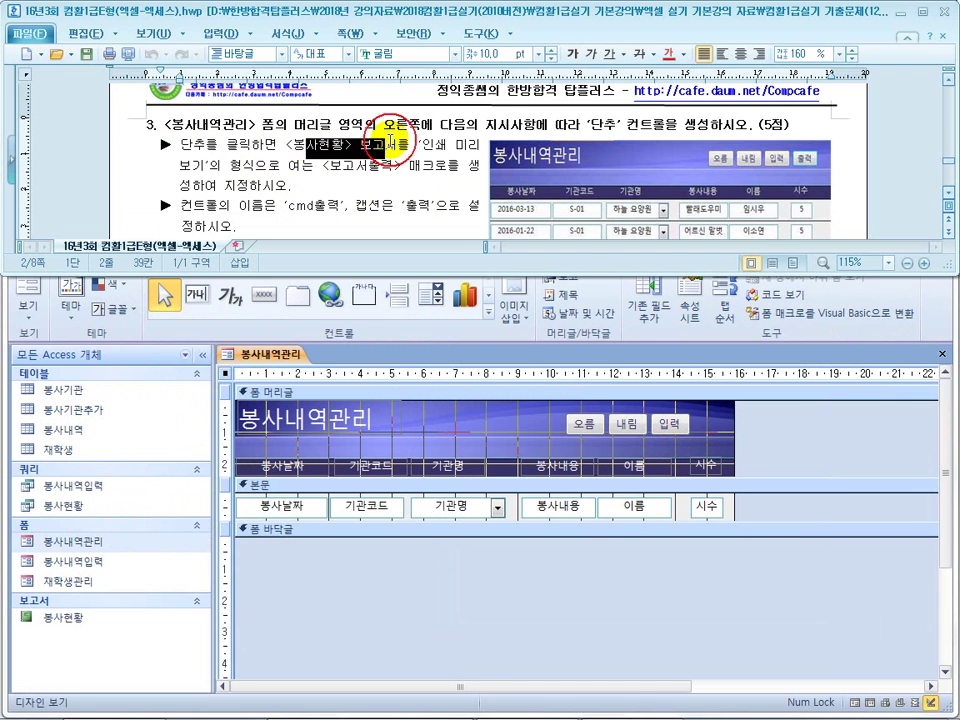
left_click_drag(230, 166, 395, 173)
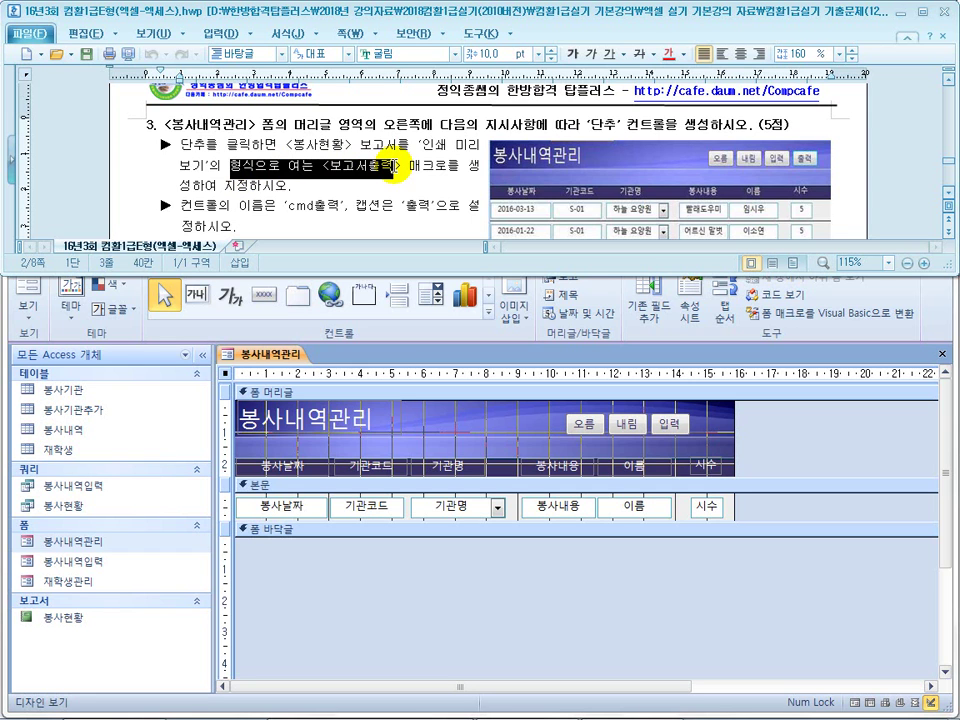
left_click_drag(223, 186, 355, 207)
left_click(184, 212)
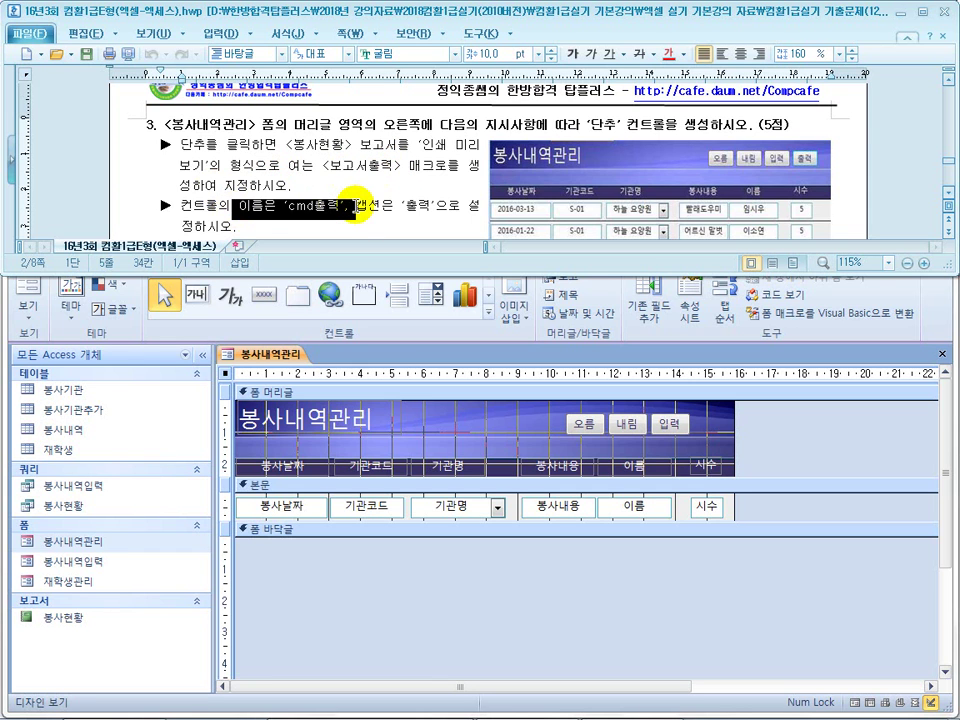
key("Up")
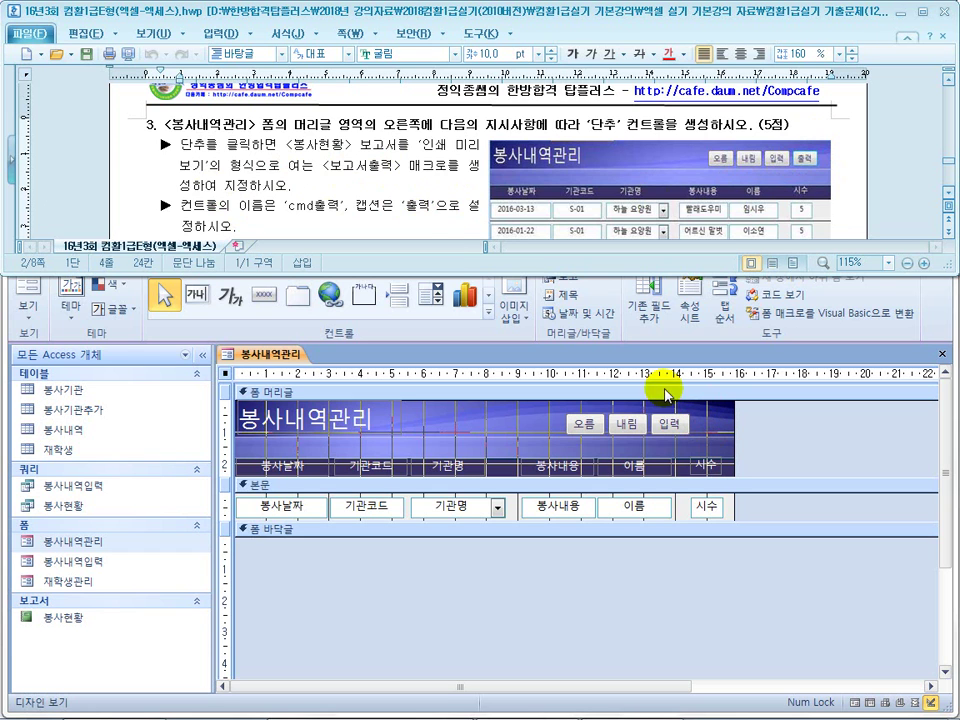
left_click_drag(357, 164, 452, 162)
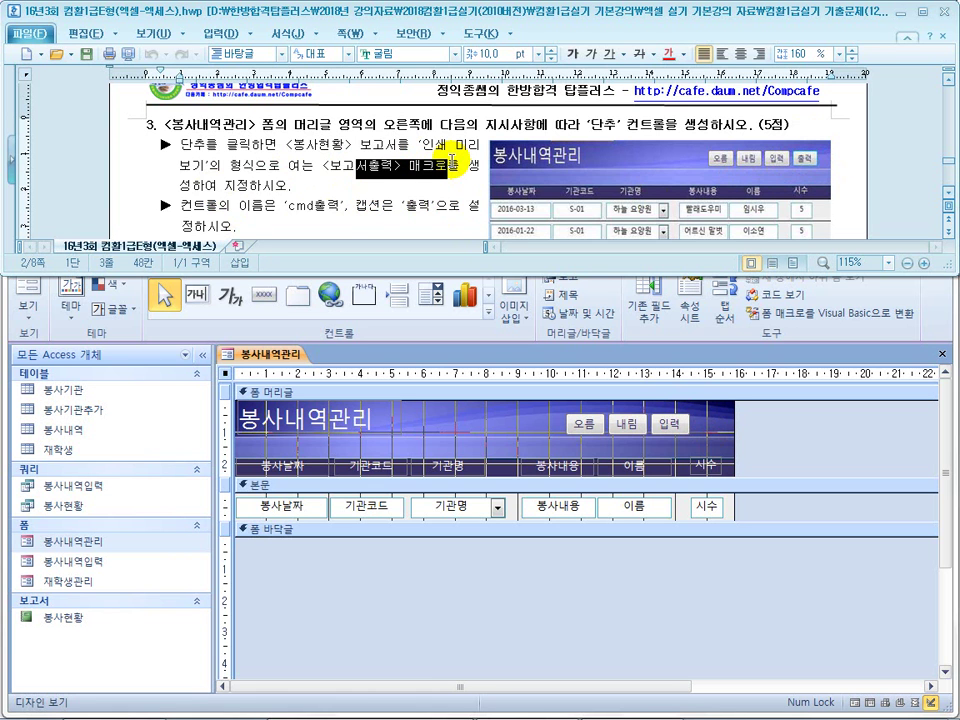
Step: Switch to the PowerPoint slide show and review the 문제2-3 slide, marking the macro wording, the 출력 button and 보고서출력
key("super")
left_click(428, 698)
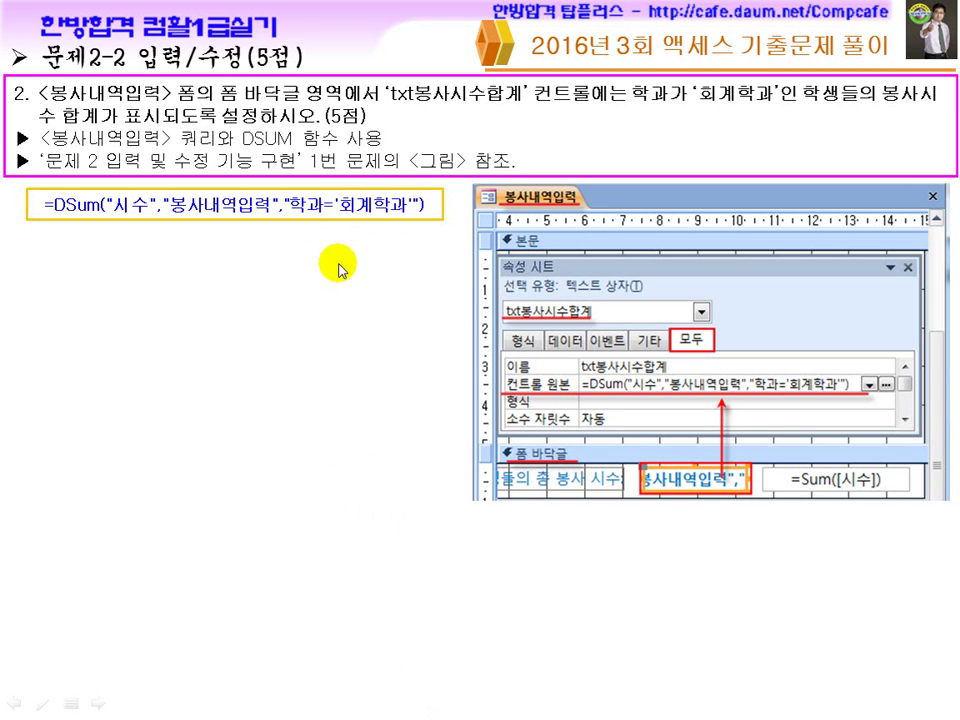
left_click(320, 311)
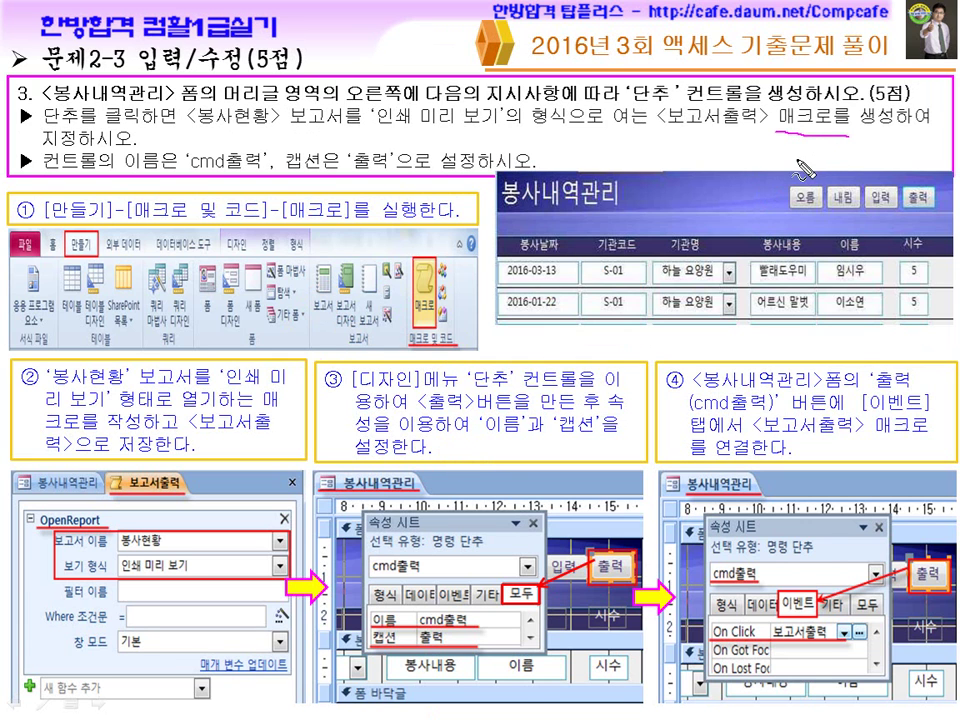
mouse_move(720, 158)
left_mouse_down()
mouse_move(705, 98)
mouse_move(722, 156)
left_mouse_up()
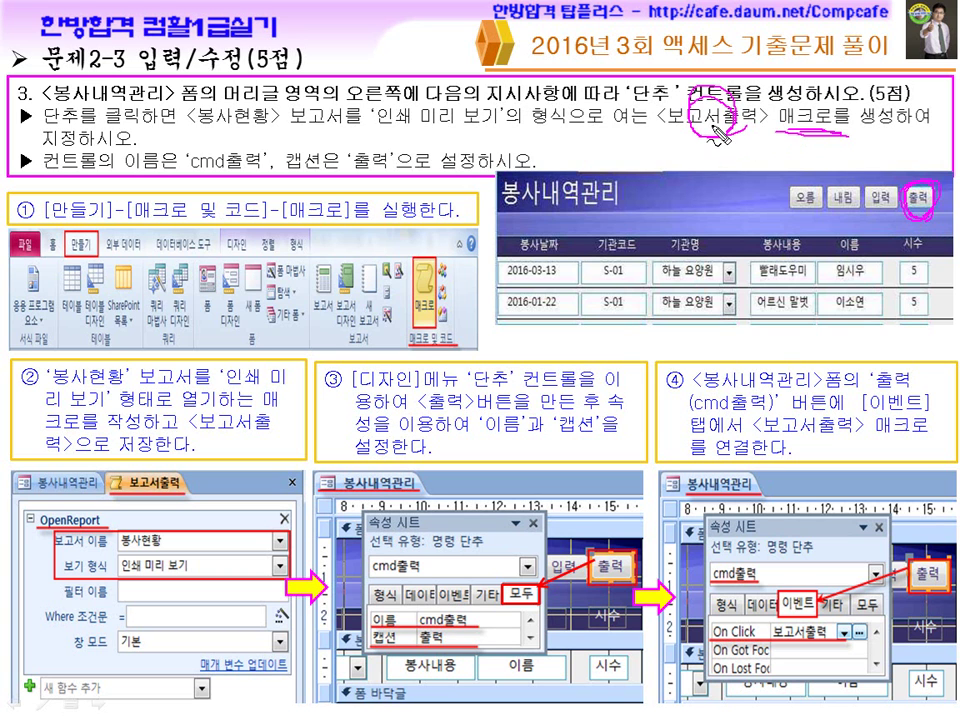
key("Escape")
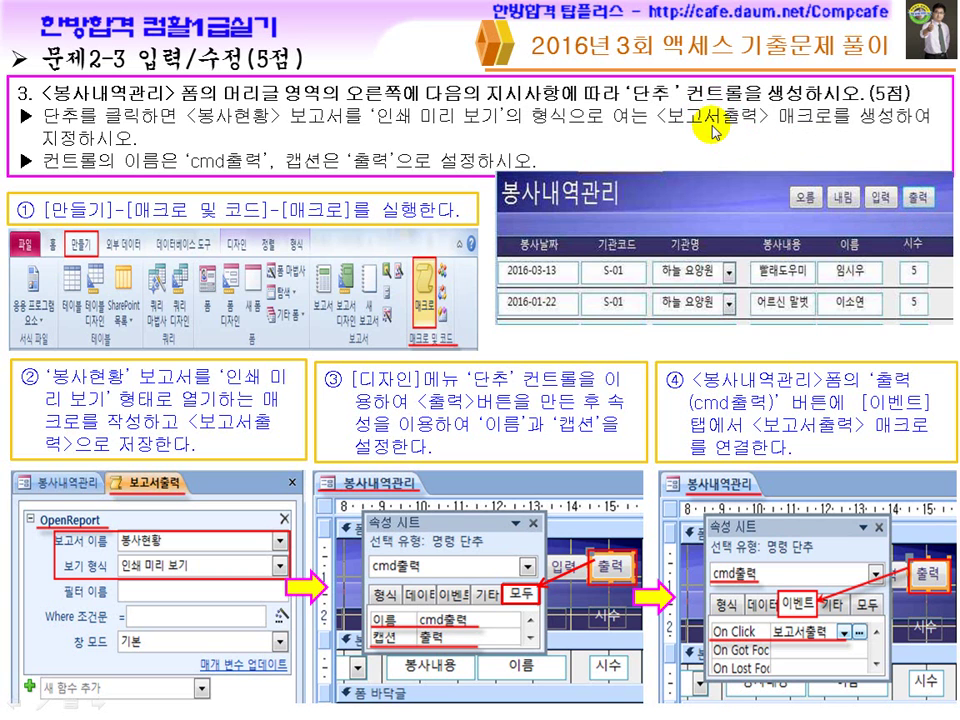
Step: Return to Access and create a new macro
key("super")
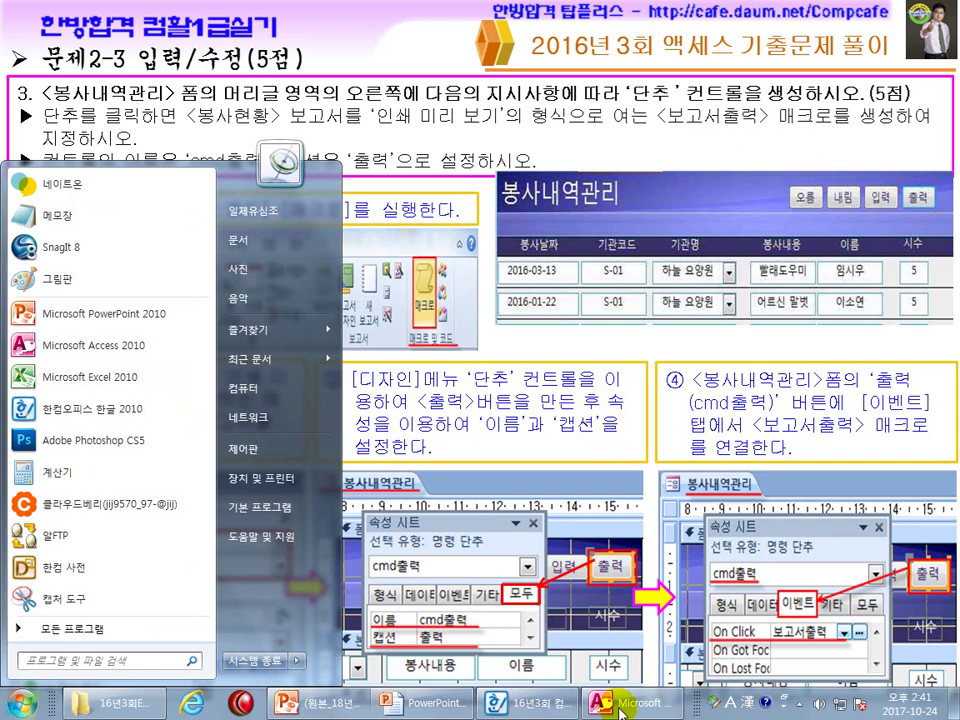
left_click(612, 703)
left_click(500, 702)
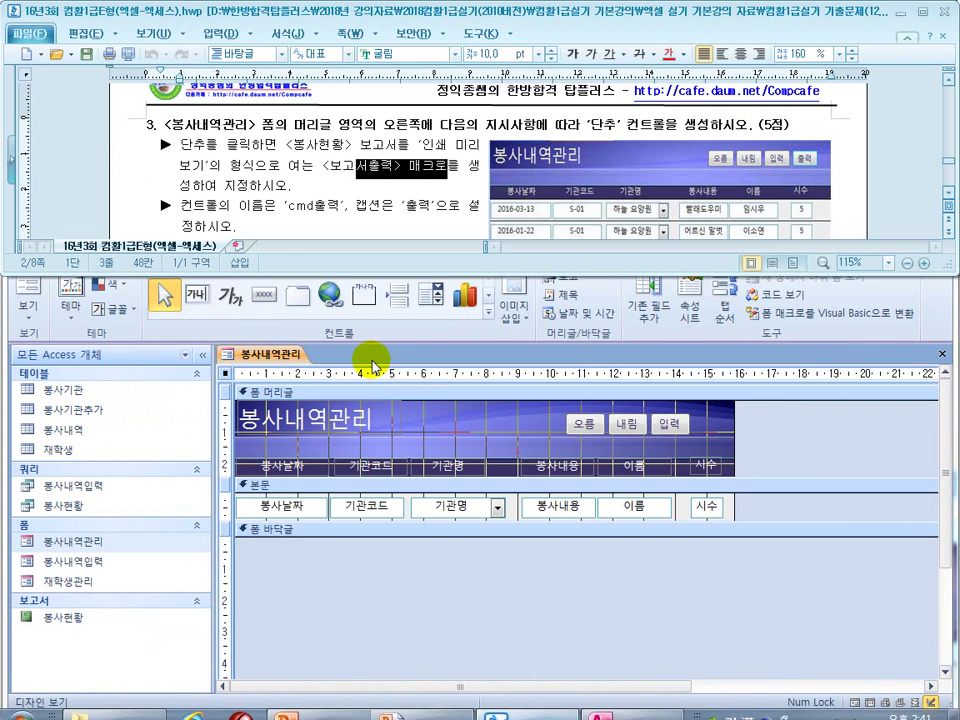
left_click(424, 357)
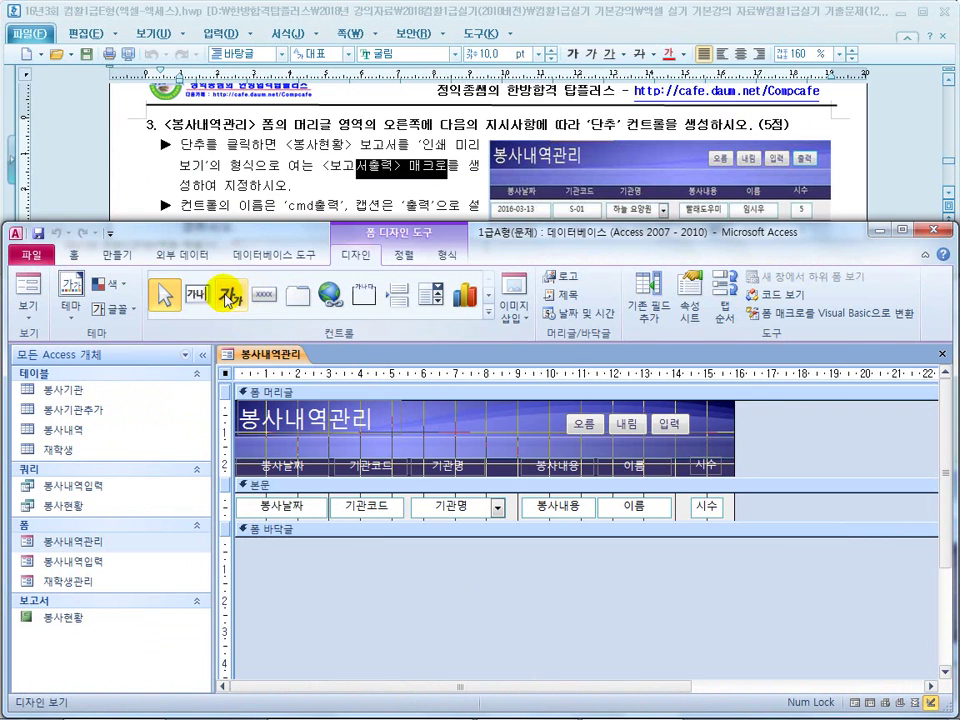
left_click(117, 255)
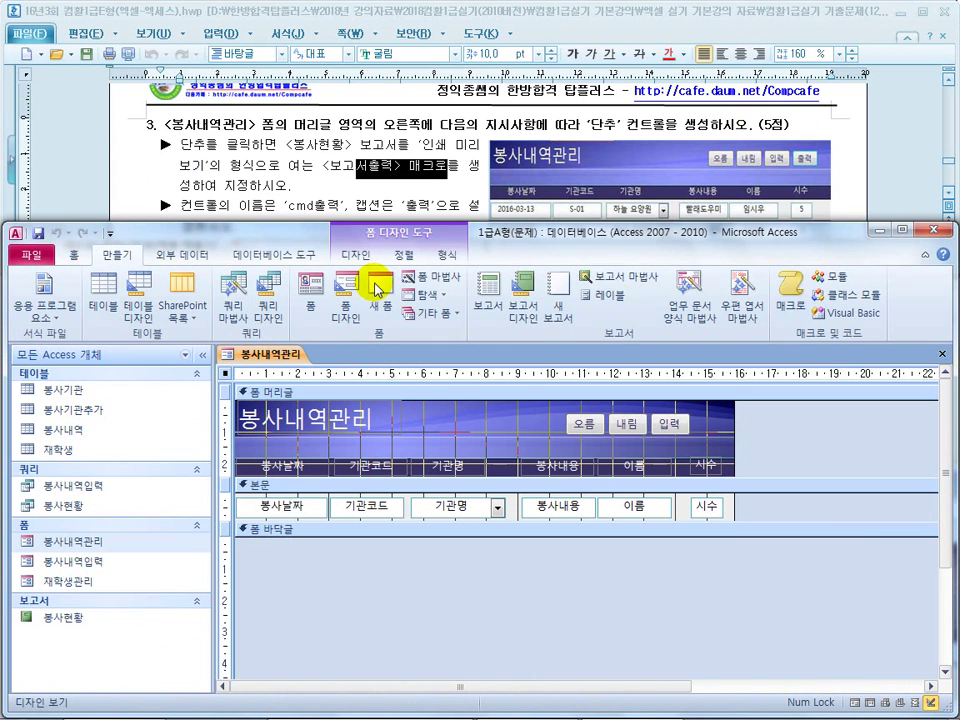
left_click(797, 305)
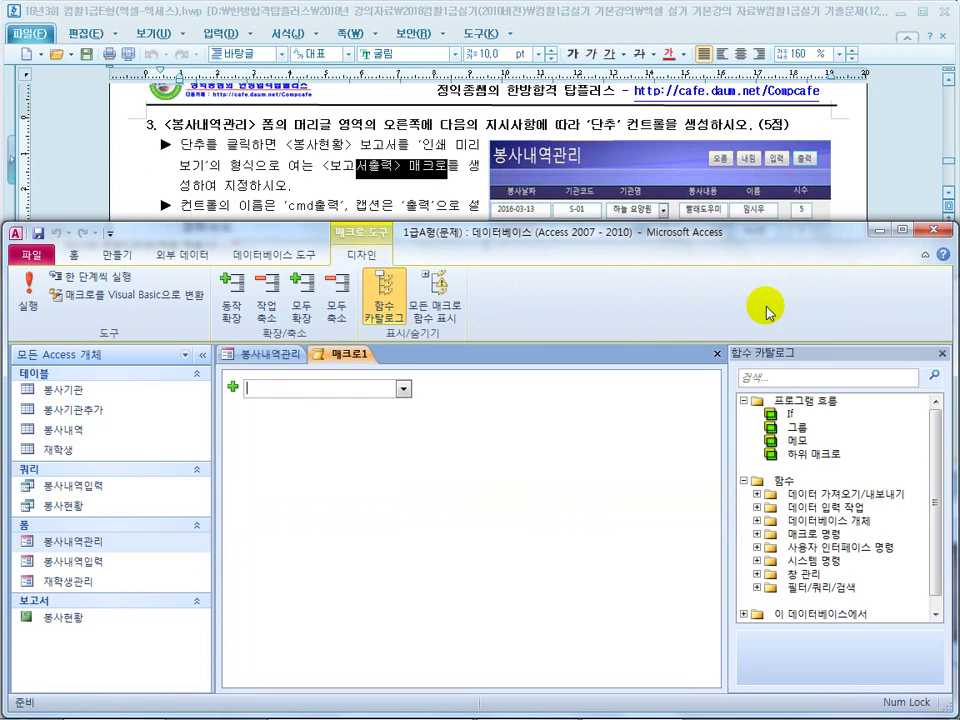
Step: Save the new macro under the name 보고서출력
right_click(346, 353)
right_click(333, 362)
left_click(375, 370)
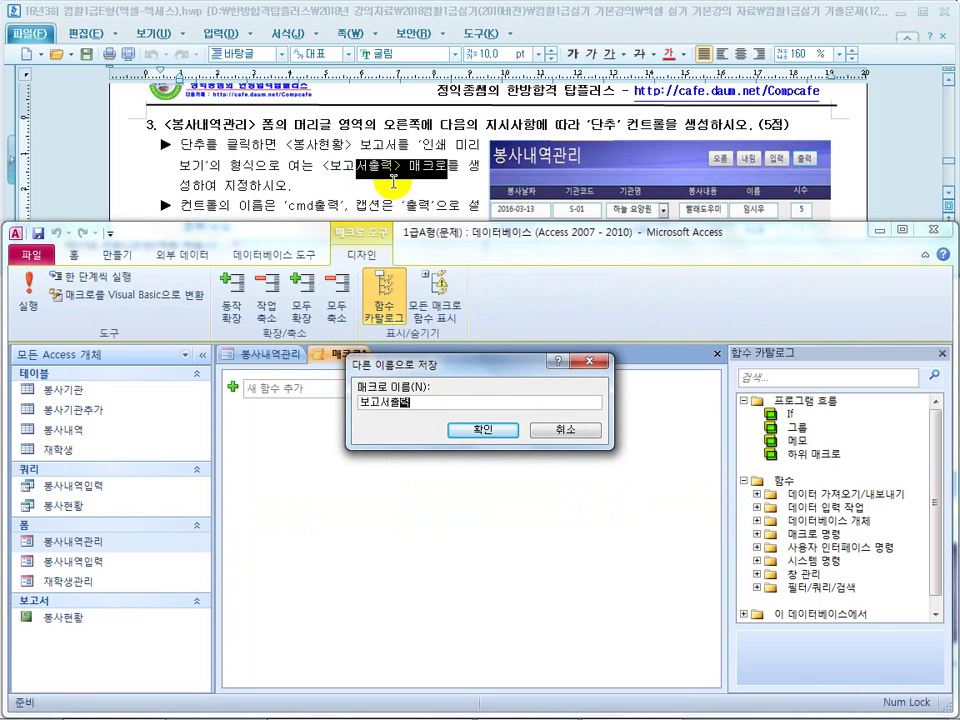
left_click(470, 430)
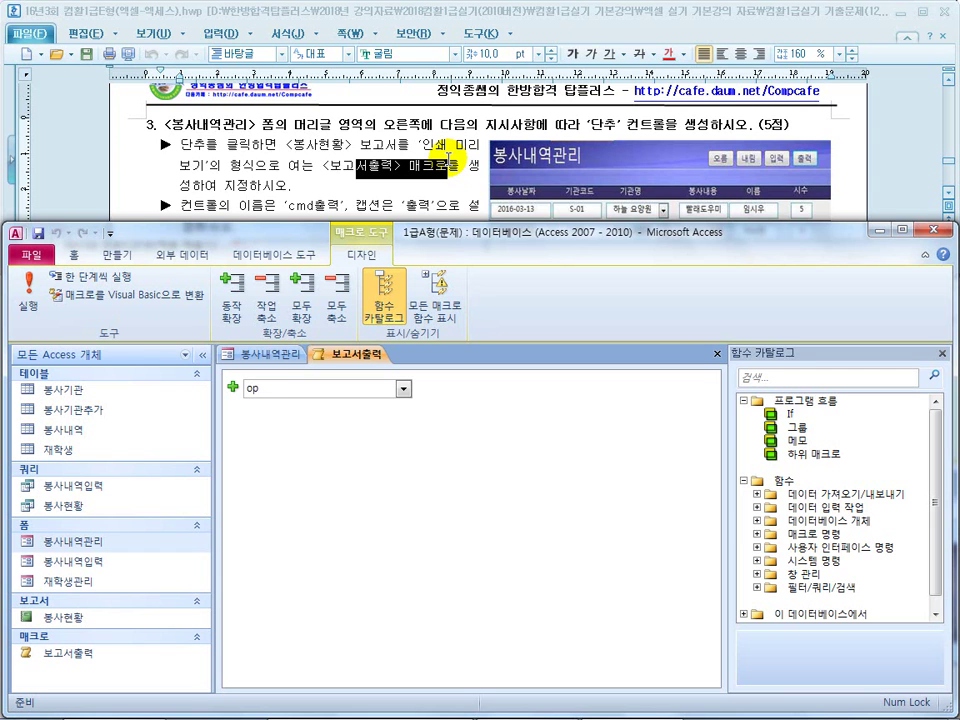
Step: Add an OpenReport action to the 보고서출력 macro
type("ope")
left_click(403, 389)
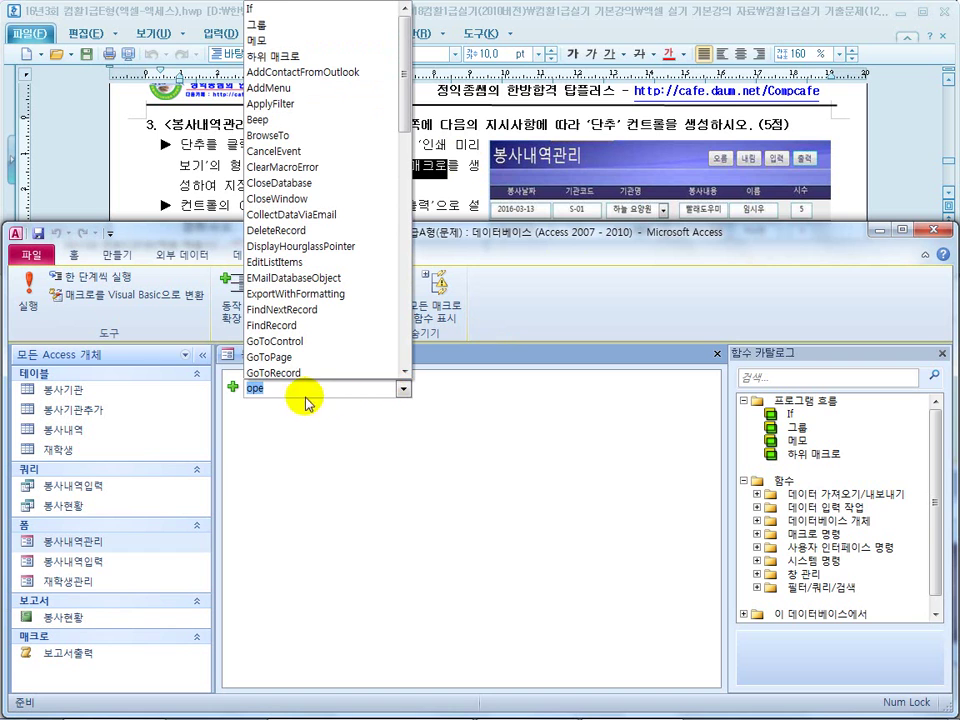
type("n")
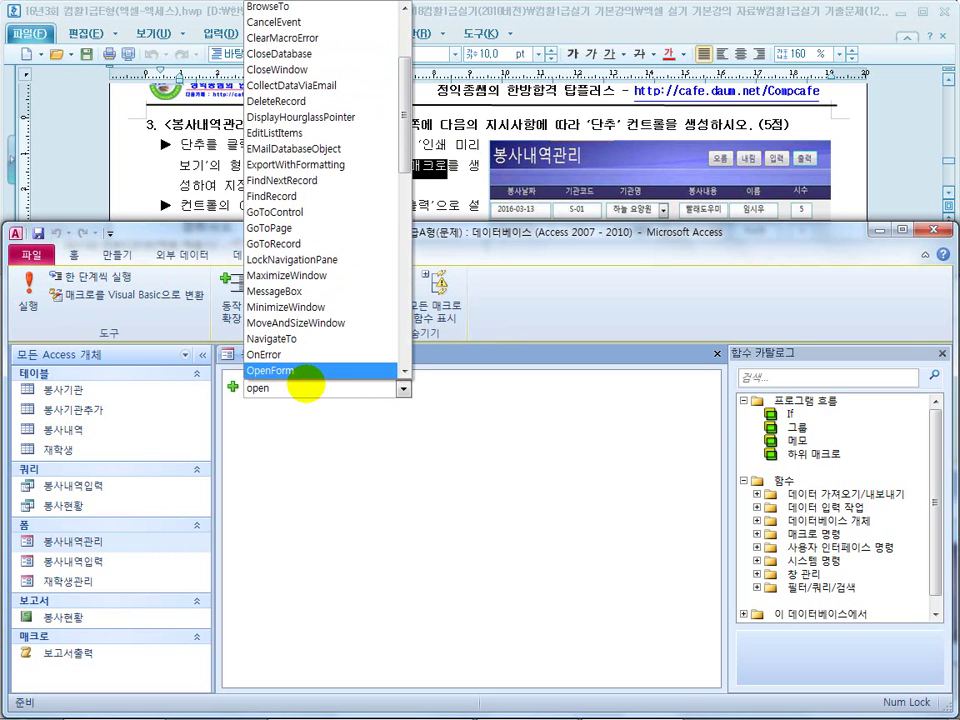
type("Repor")
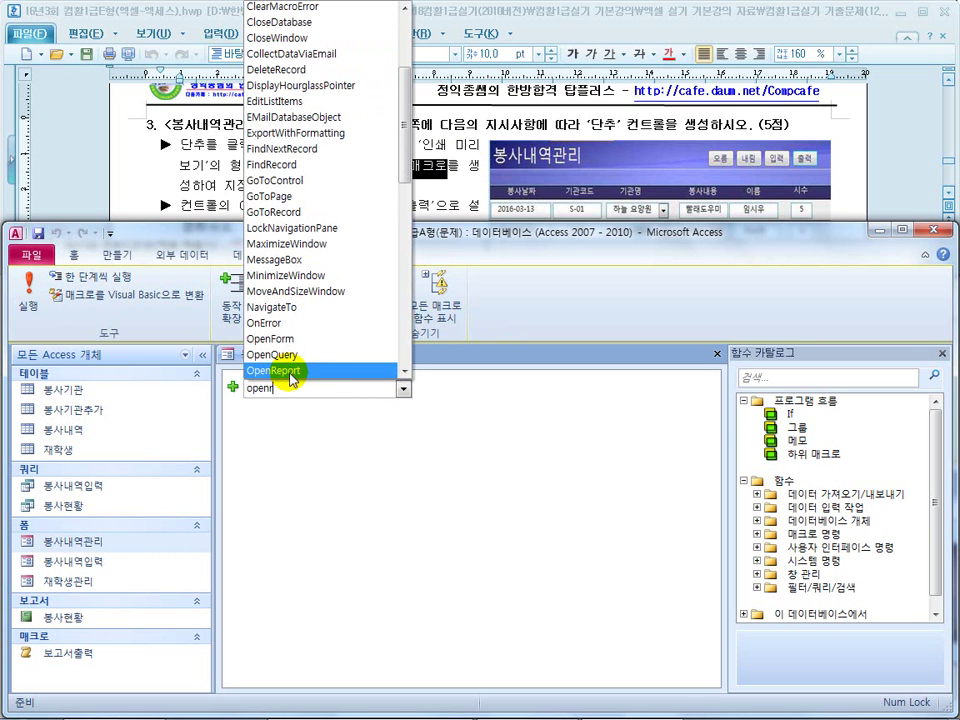
left_click(290, 371)
left_click(301, 405)
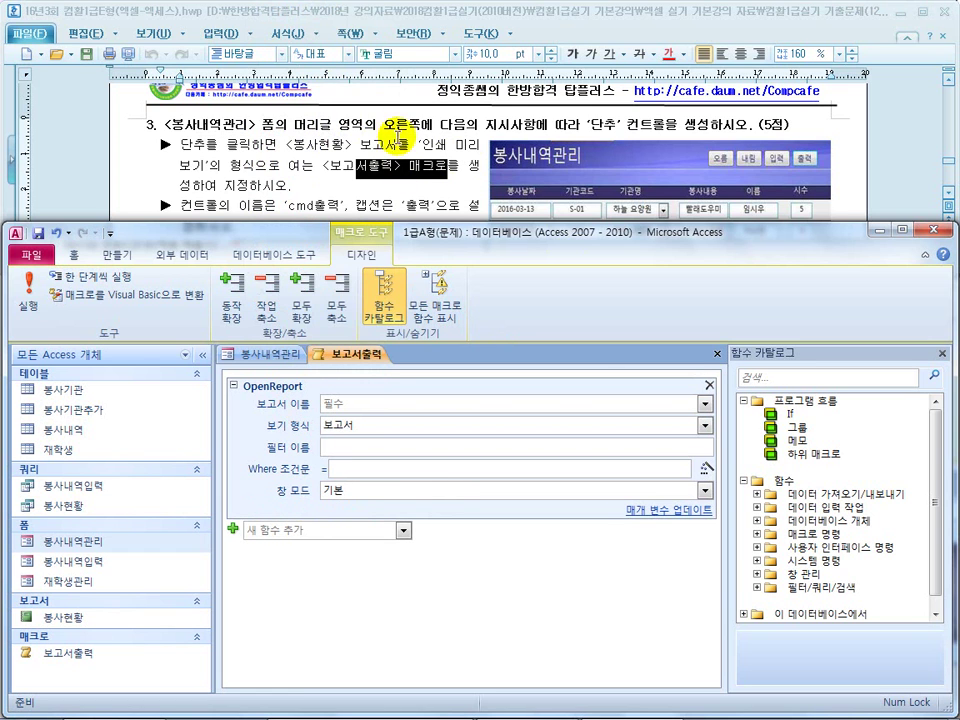
Step: Set the OpenReport action's 보고서 이름 to 봉사현황 and its 보기 형식 to 인쇄 미리 보기
left_click(705, 403)
left_click(640, 422)
left_click(407, 422)
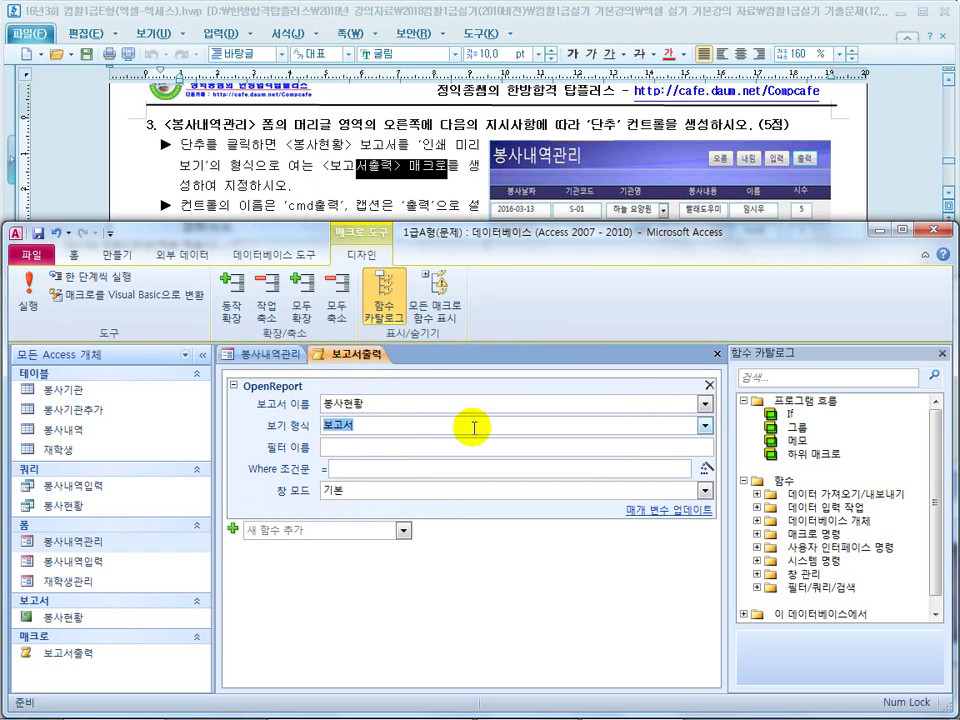
left_click(702, 424)
left_click(508, 475)
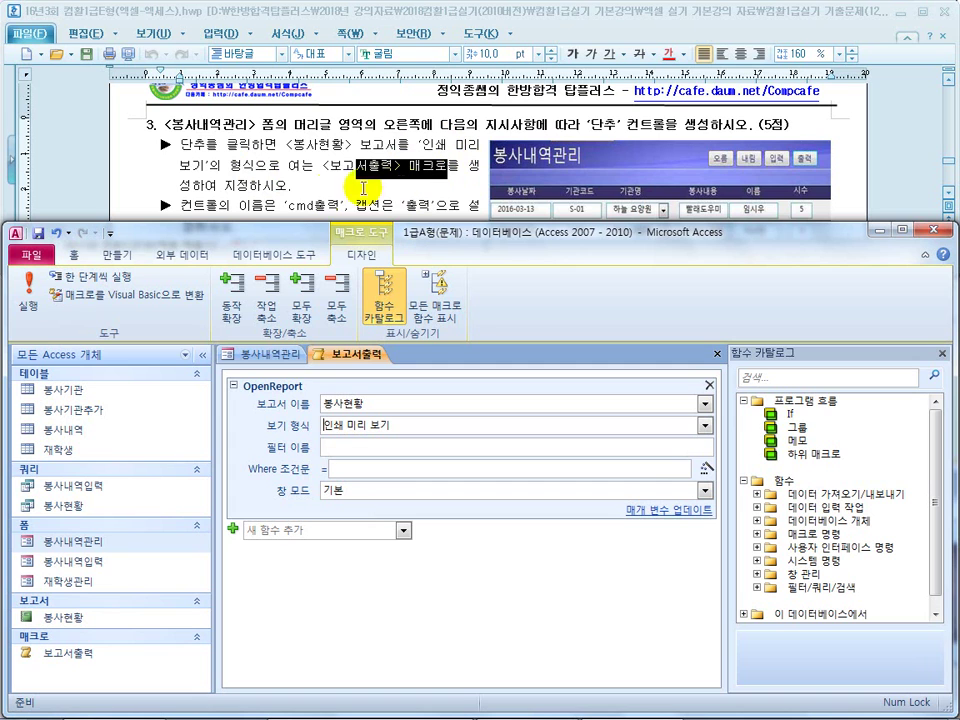
Step: Close the 보고서출력 macro and save its design changes
left_click(352, 470)
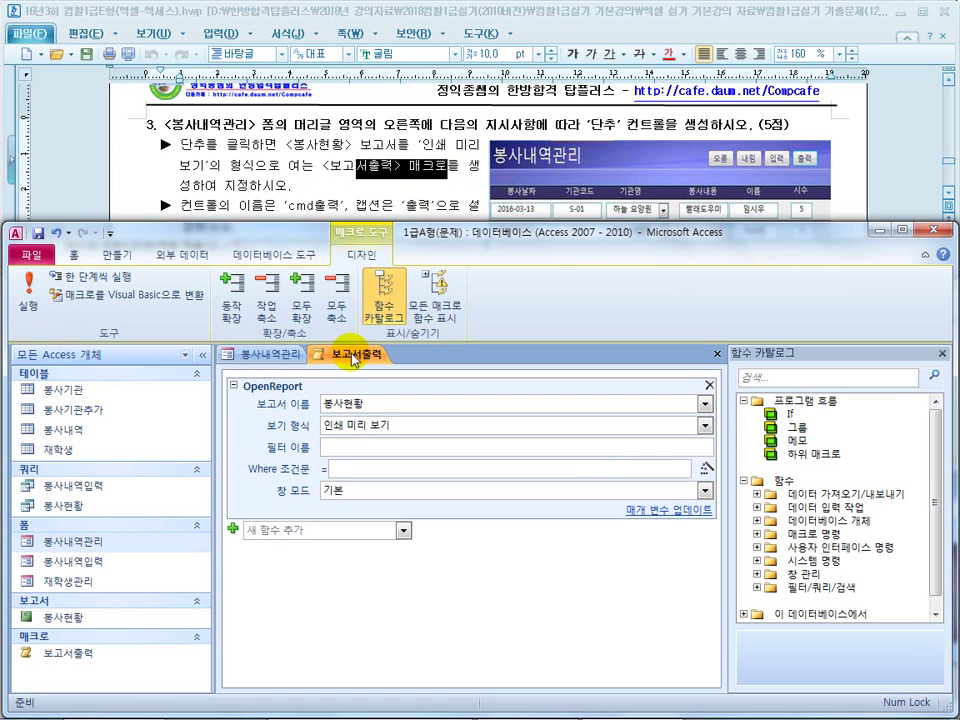
left_click(66, 656)
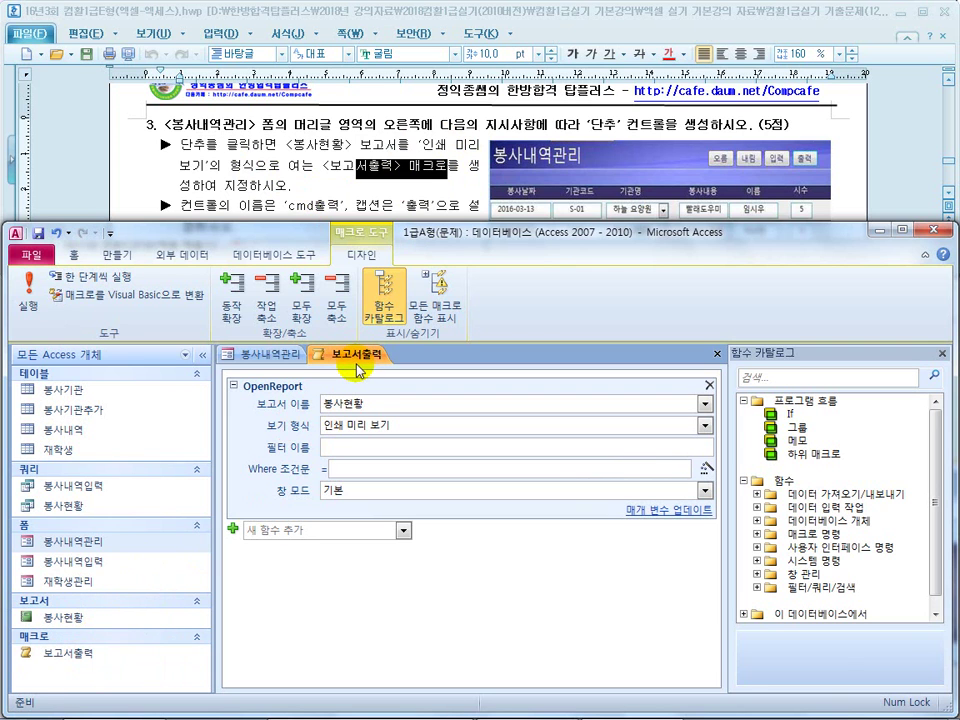
left_click(716, 358)
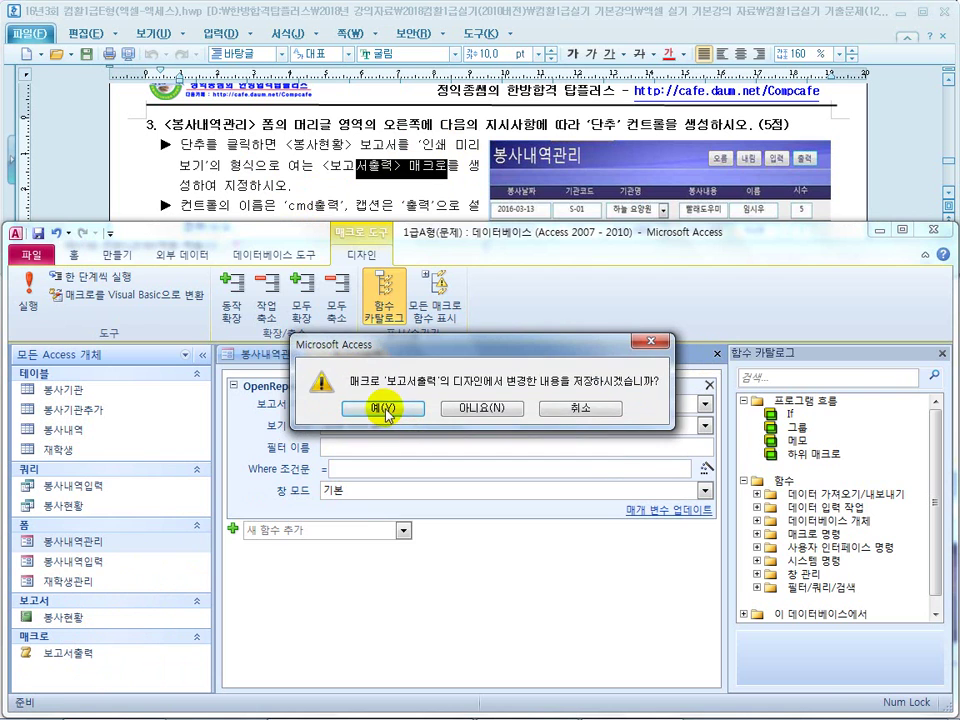
left_click(385, 409)
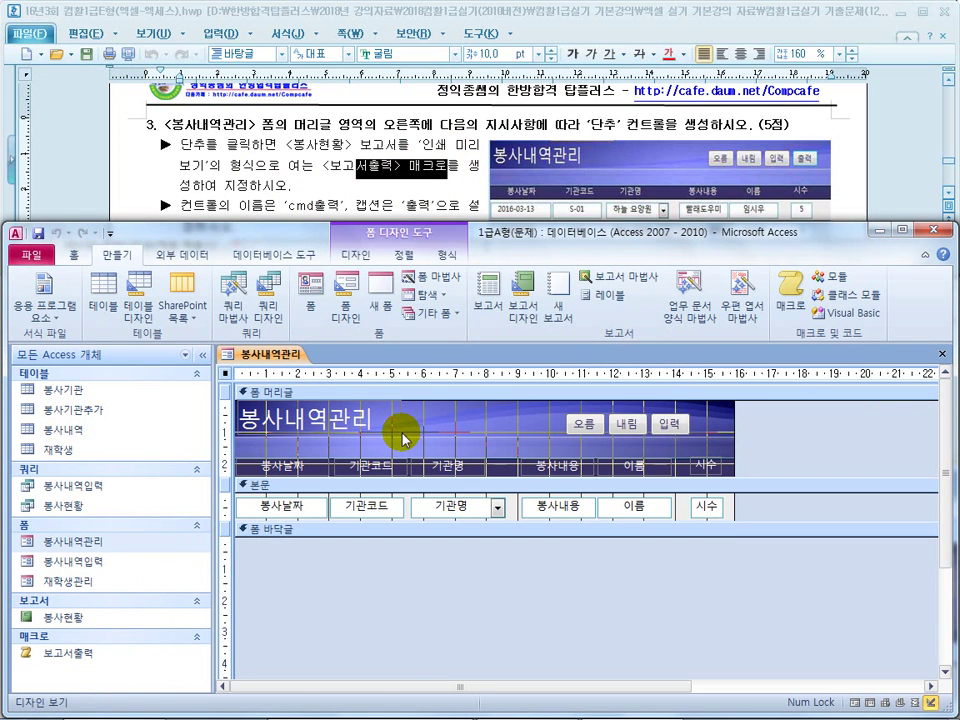
Step: Draw a command button about 1.1 cm by 0.7 cm beside the 입력 button in the 봉사내역관리 form header, skipping the command button wizard
left_click(357, 255)
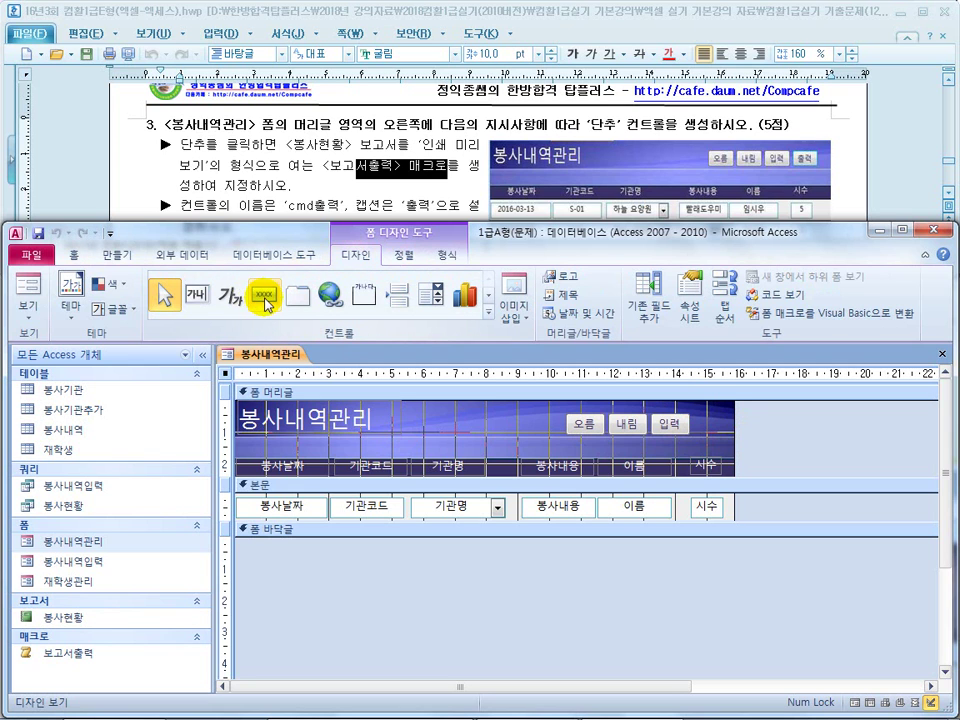
left_click(265, 298)
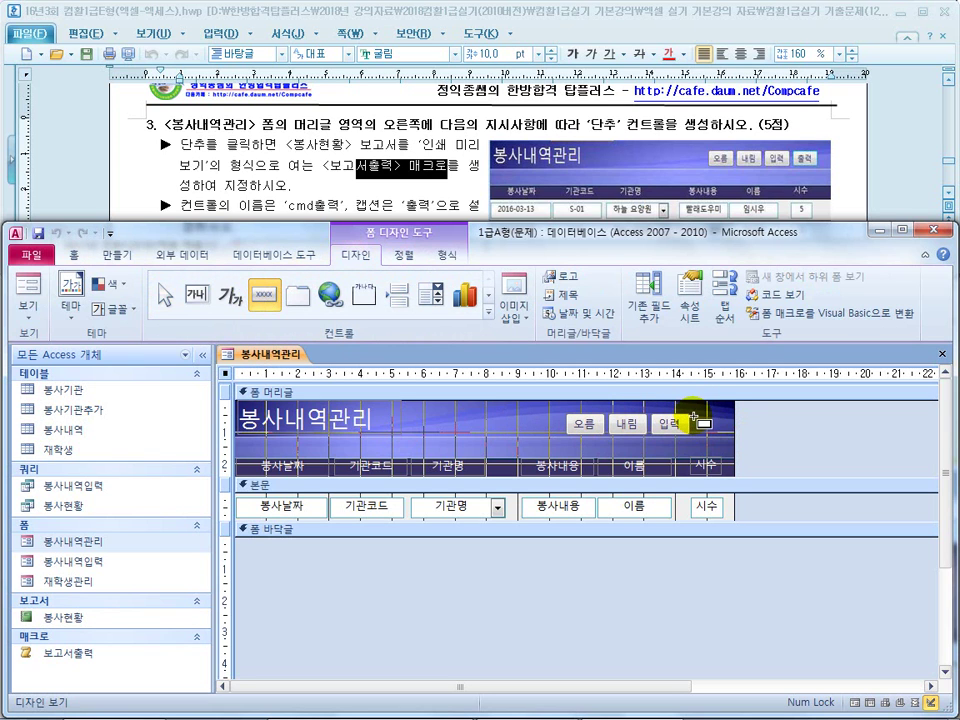
left_click_drag(694, 413, 729, 431)
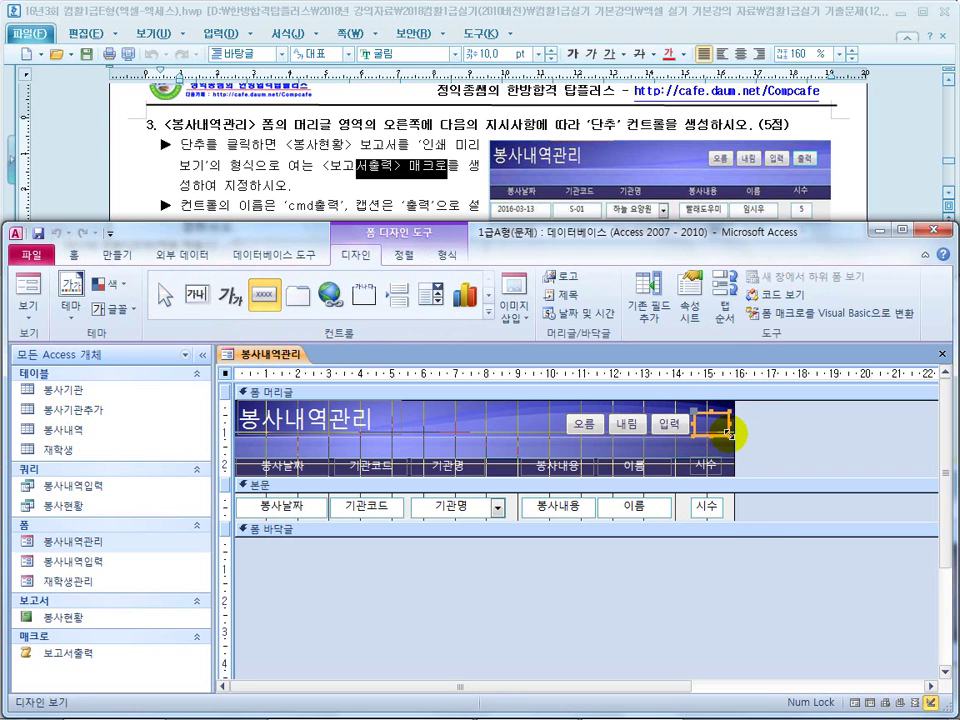
left_click(470, 525)
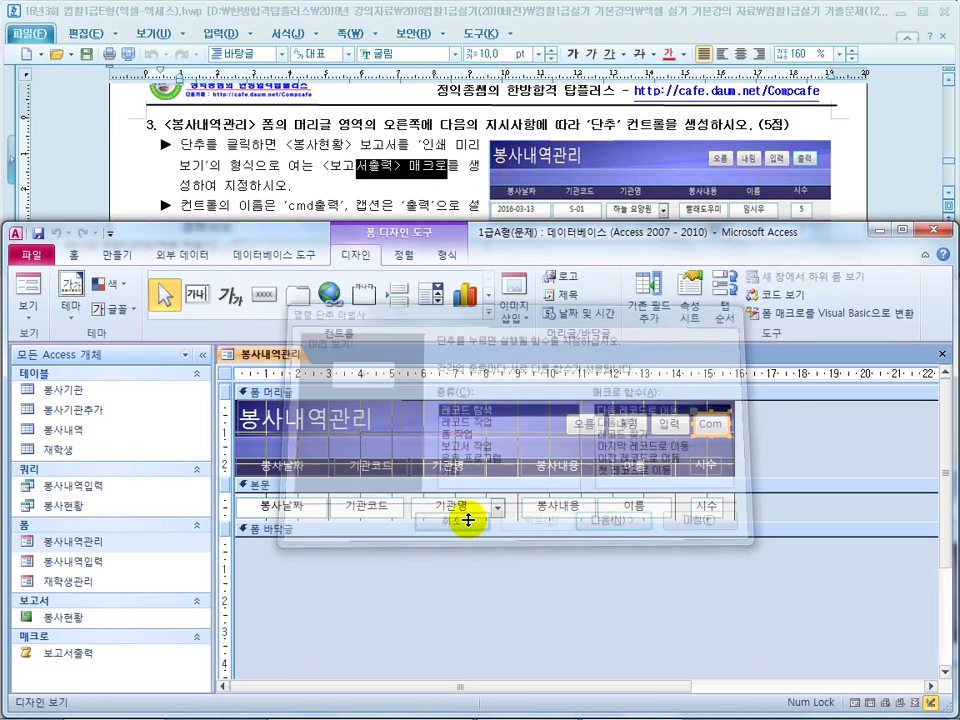
Step: Open the new command button's properties and set its 이름 to cmd출력
right_click(708, 427)
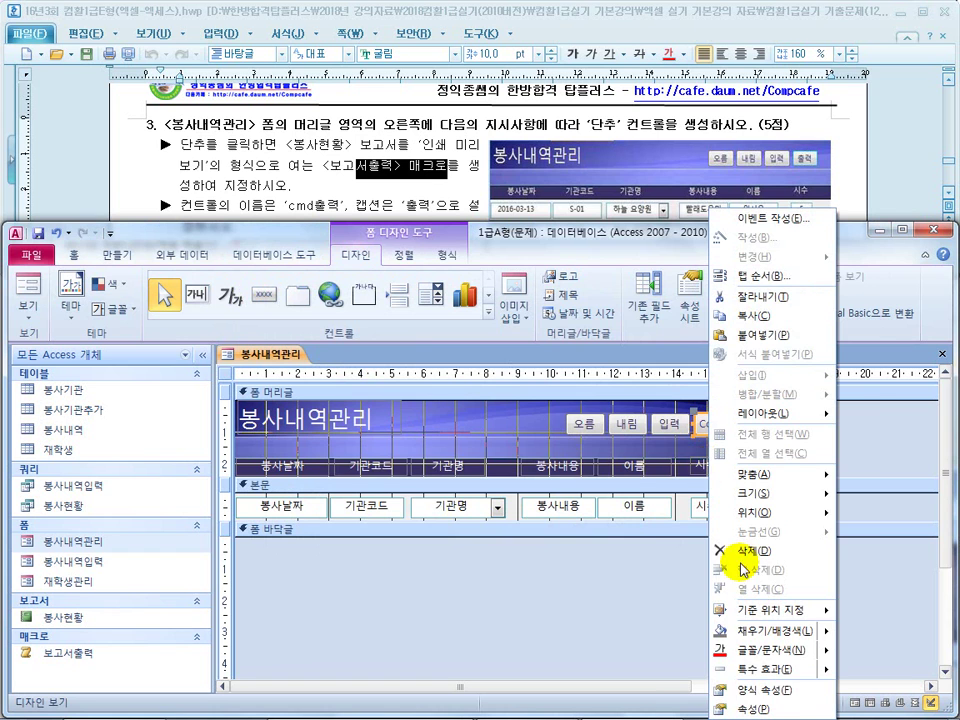
left_click(755, 709)
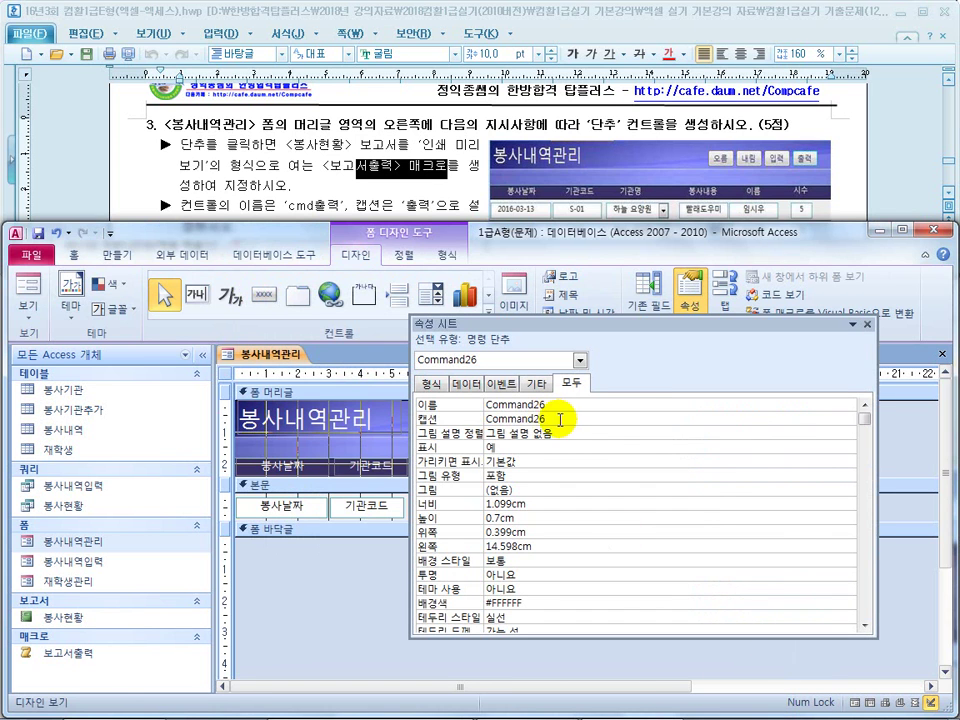
left_click_drag(545, 419, 487, 419)
left_click_drag(551, 406, 487, 404)
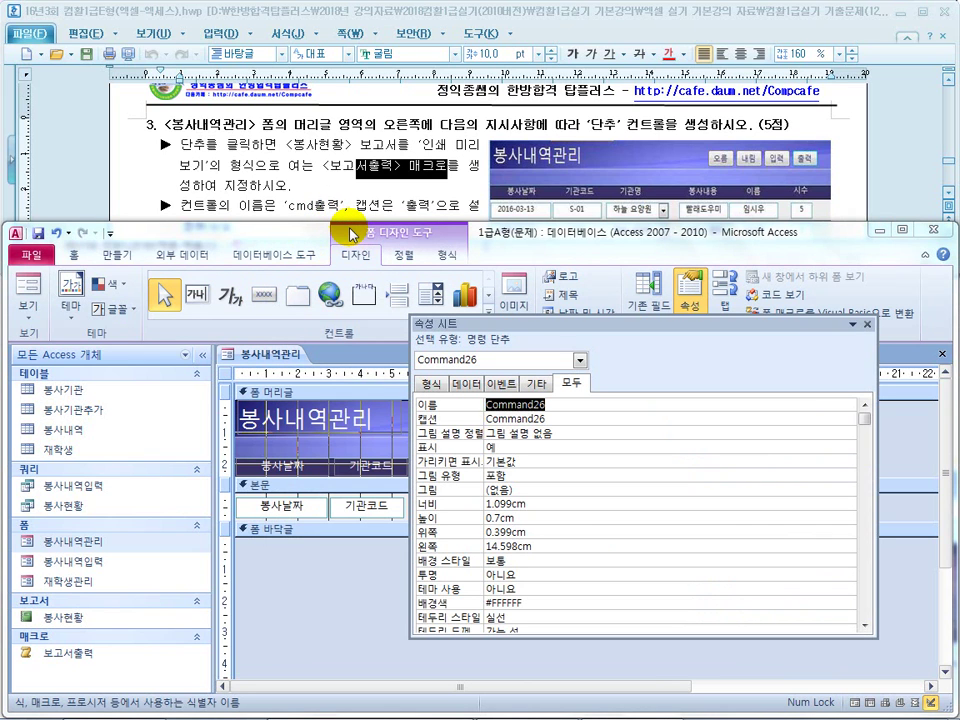
type("ㅊ")
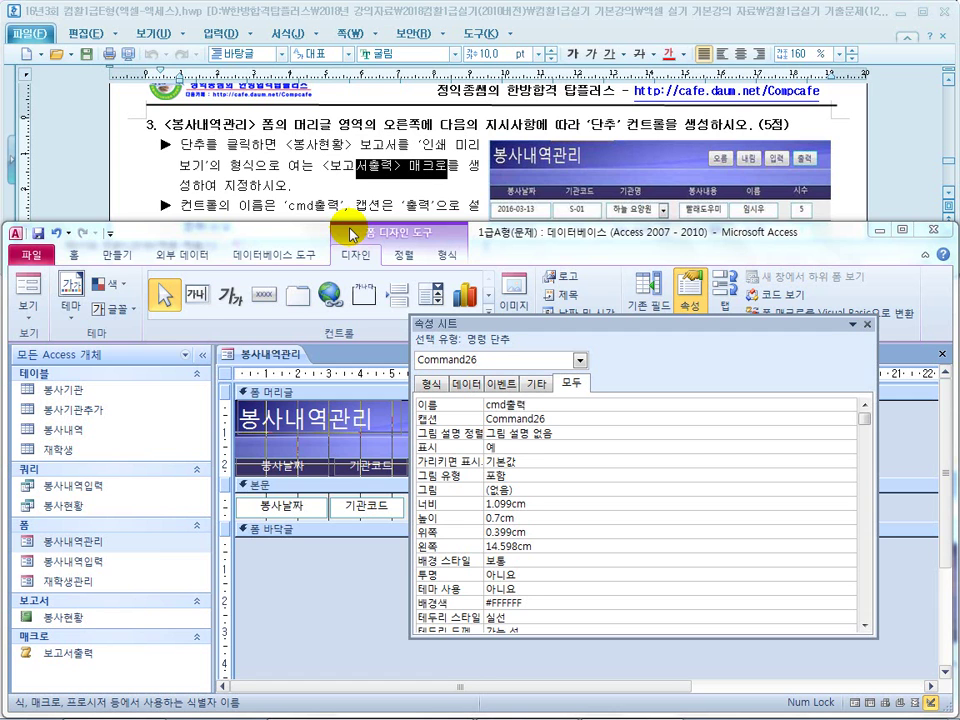
Step: Set the cmd출력 button's 캡션 to 출력
left_click_drag(553, 417, 508, 414)
left_click_drag(545, 323, 300, 321)
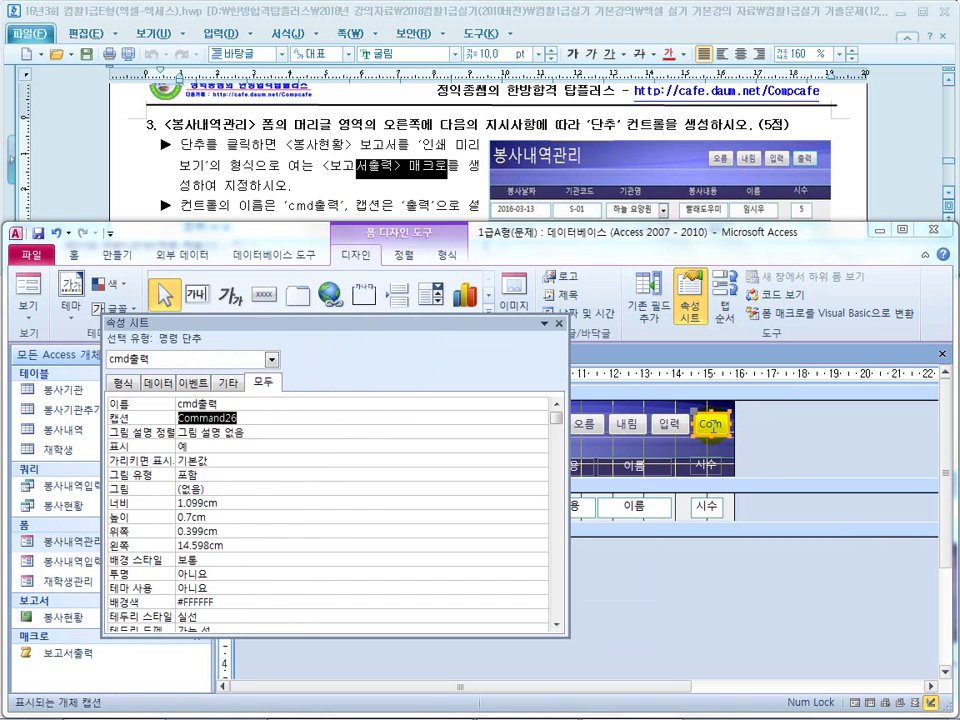
type("ㅊ")
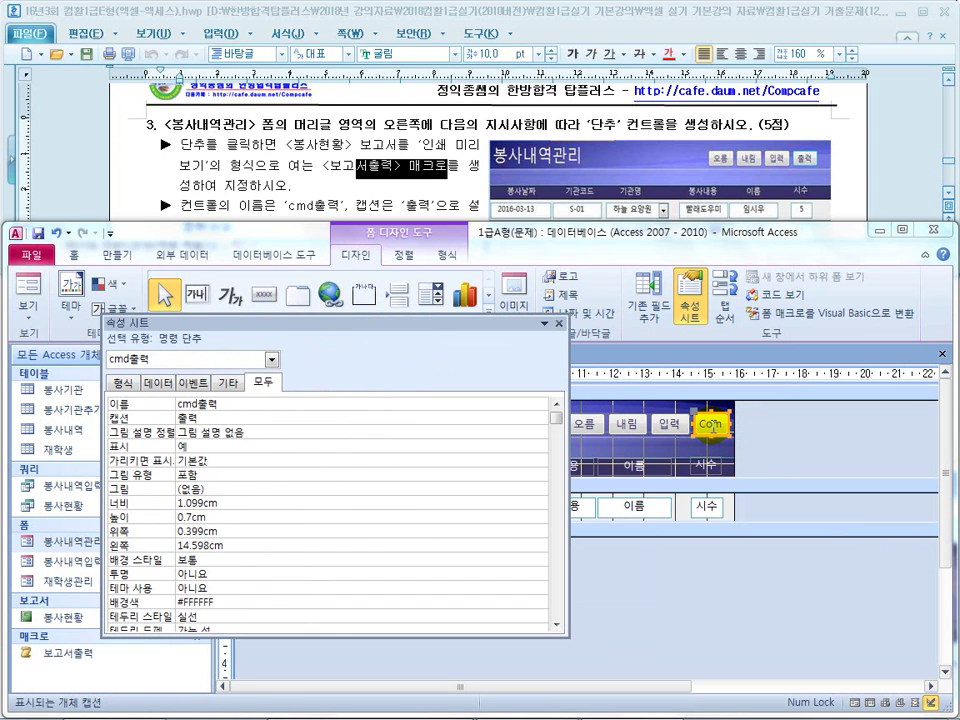
type("력")
key("Return")
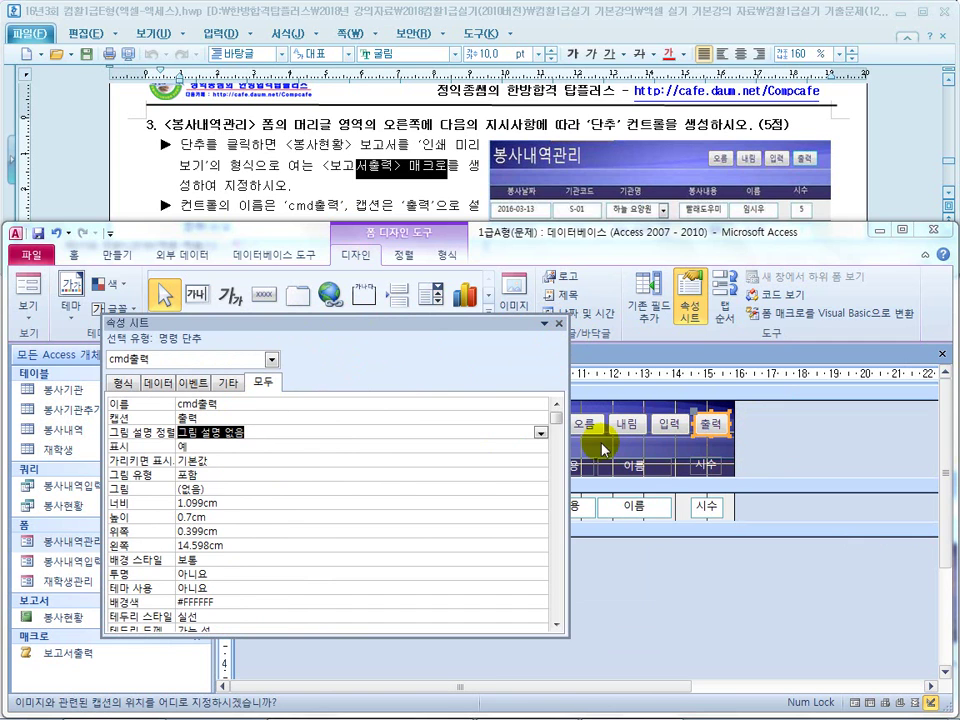
Step: Assign the 보고서출력 macro to the cmd출력 button's On Click event and close its property sheet
left_click(200, 386)
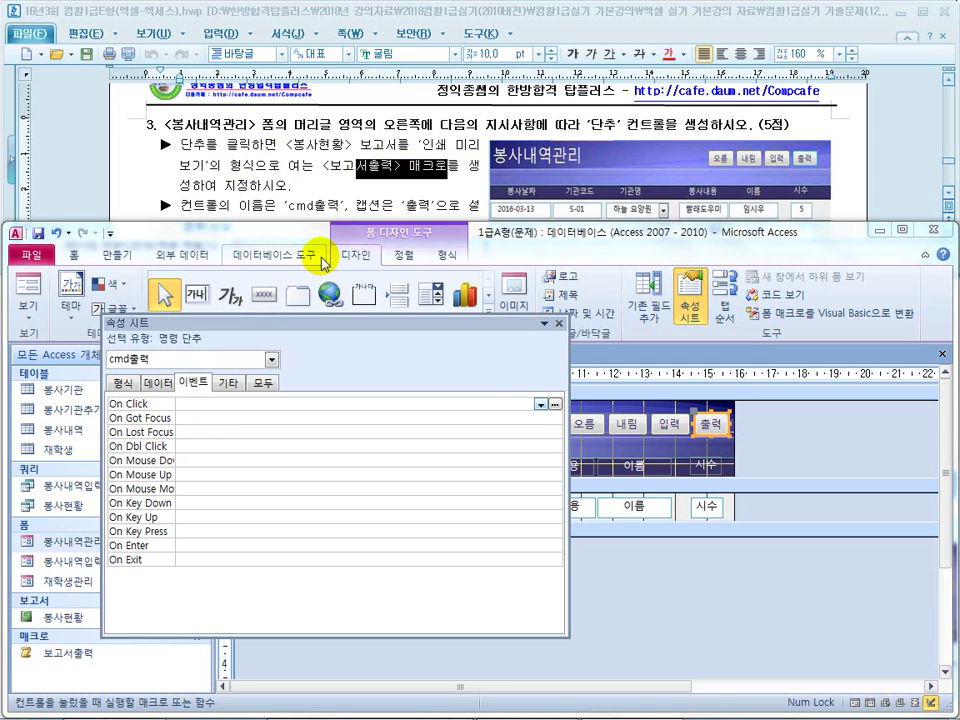
left_click(540, 405)
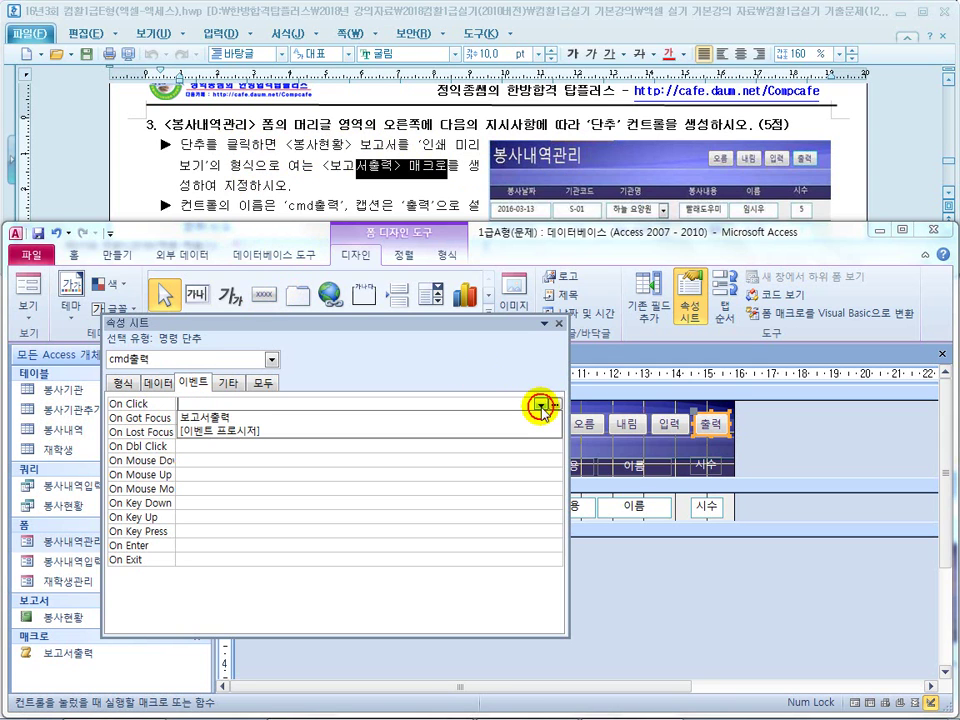
left_click(393, 417)
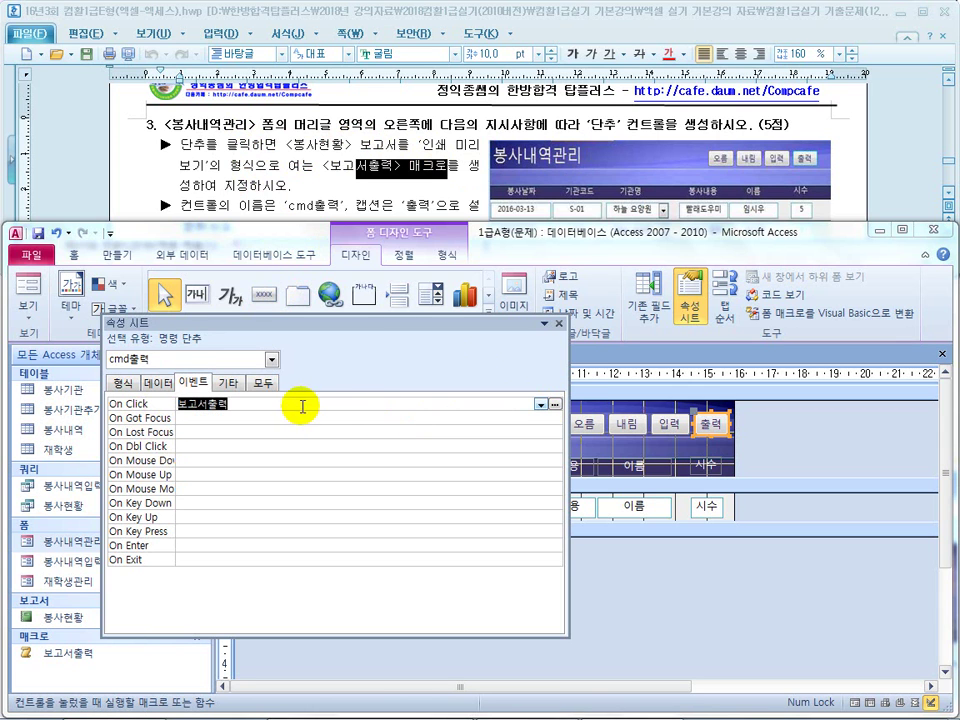
left_click(559, 324)
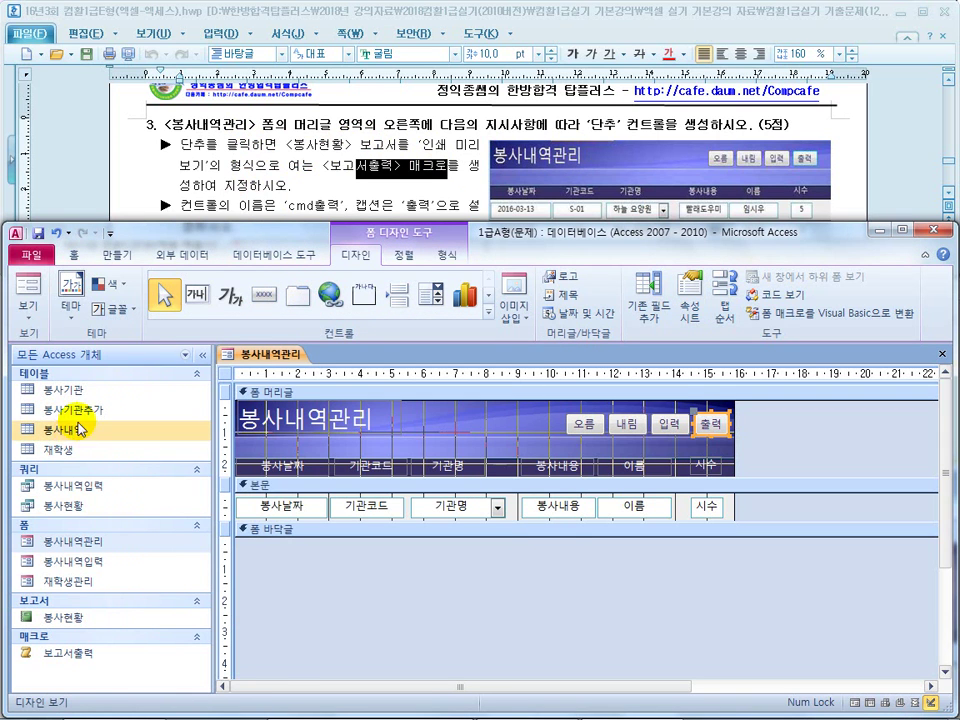
Step: Show 봉사내역관리 in form view and run the 보고서출력 macro to check the 봉사현황 print preview
left_click(28, 282)
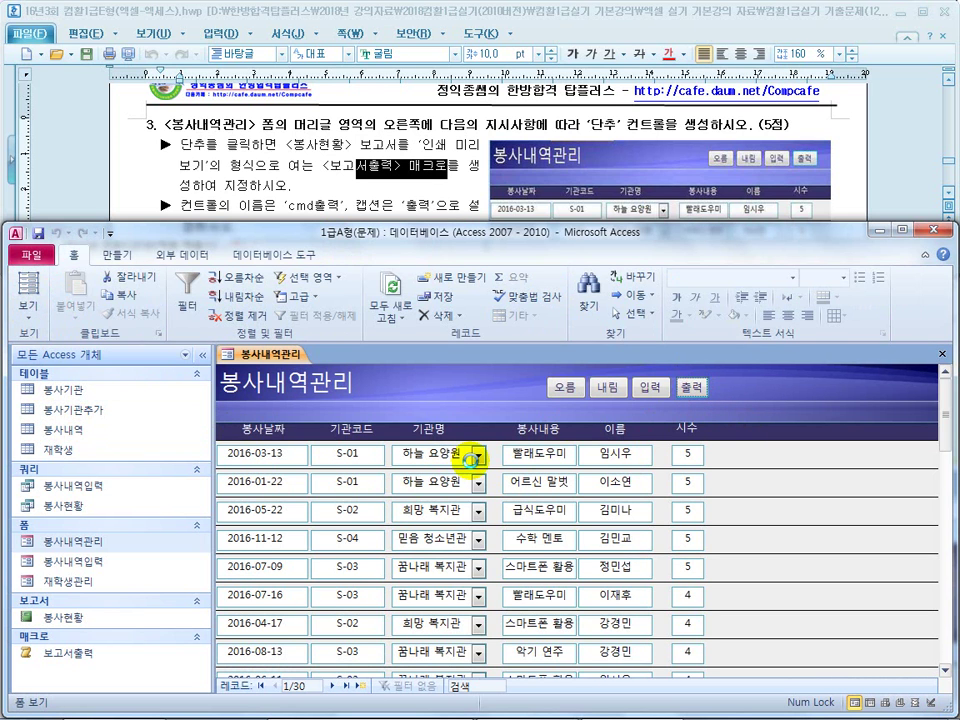
double_click(75, 650)
left_click(393, 521)
scroll(570, 540, "up", 3)
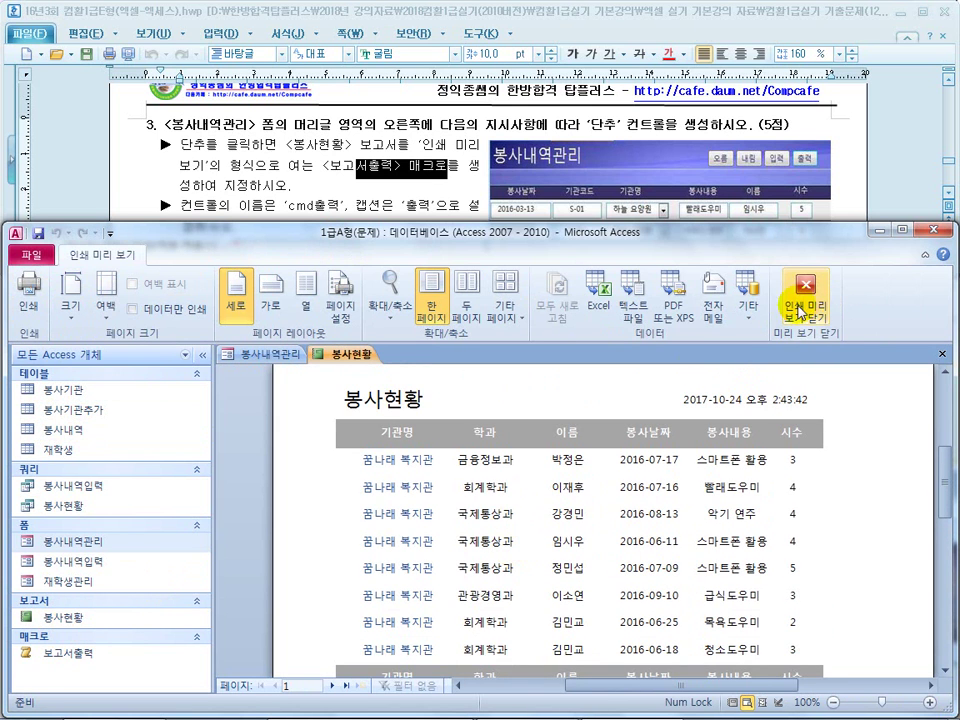
left_click(804, 302)
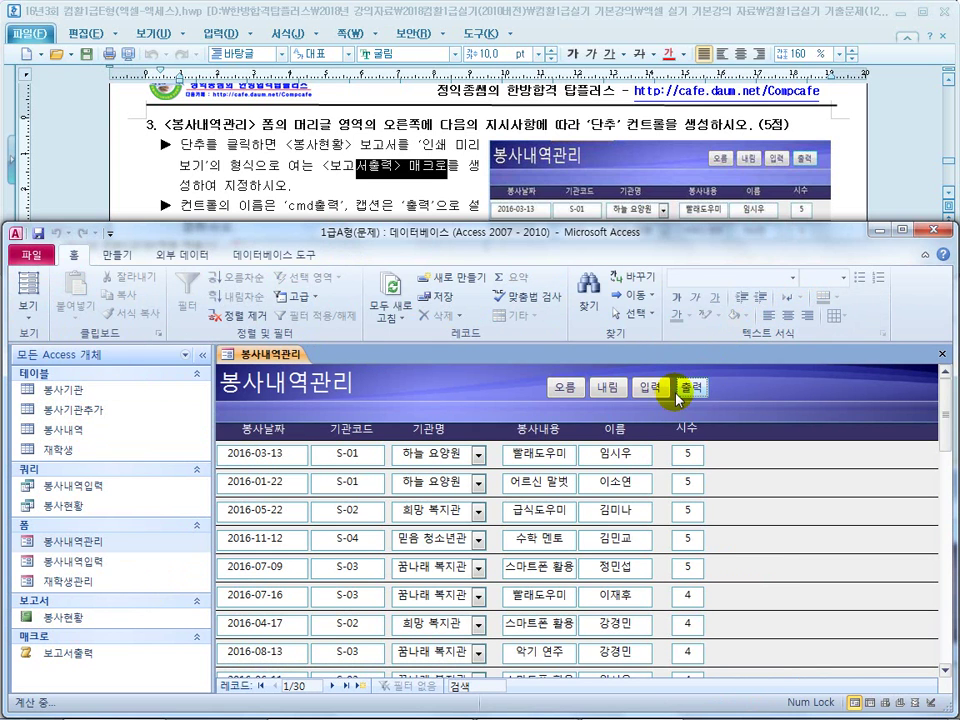
Step: Return 봉사내역관리 to design view and nudge the 출력 button slightly closer to the 입력 button
left_click(29, 312)
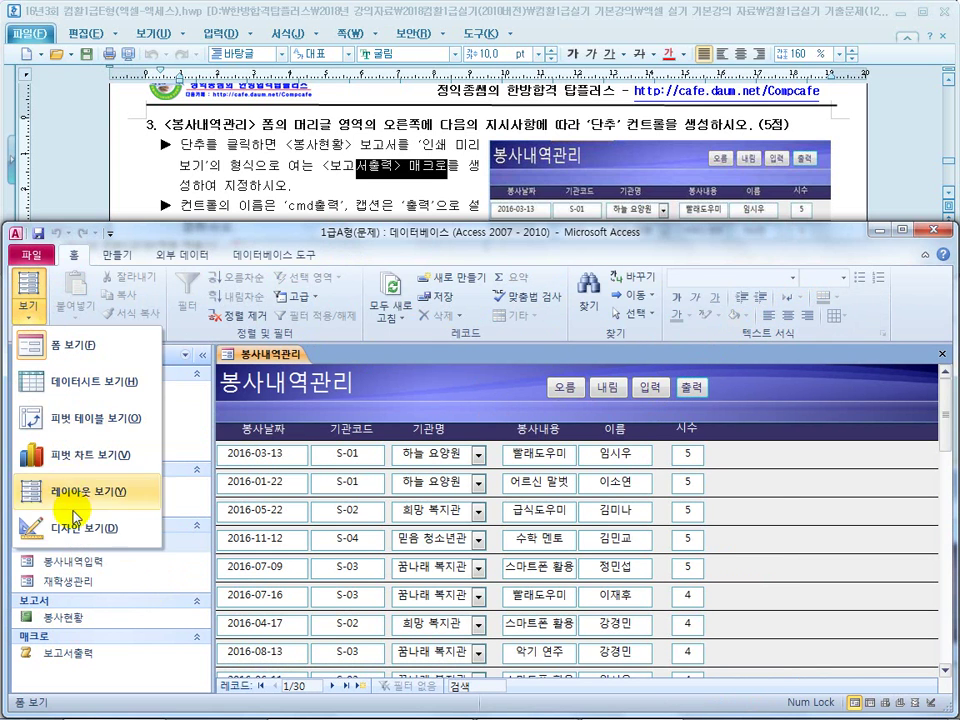
left_click(80, 527)
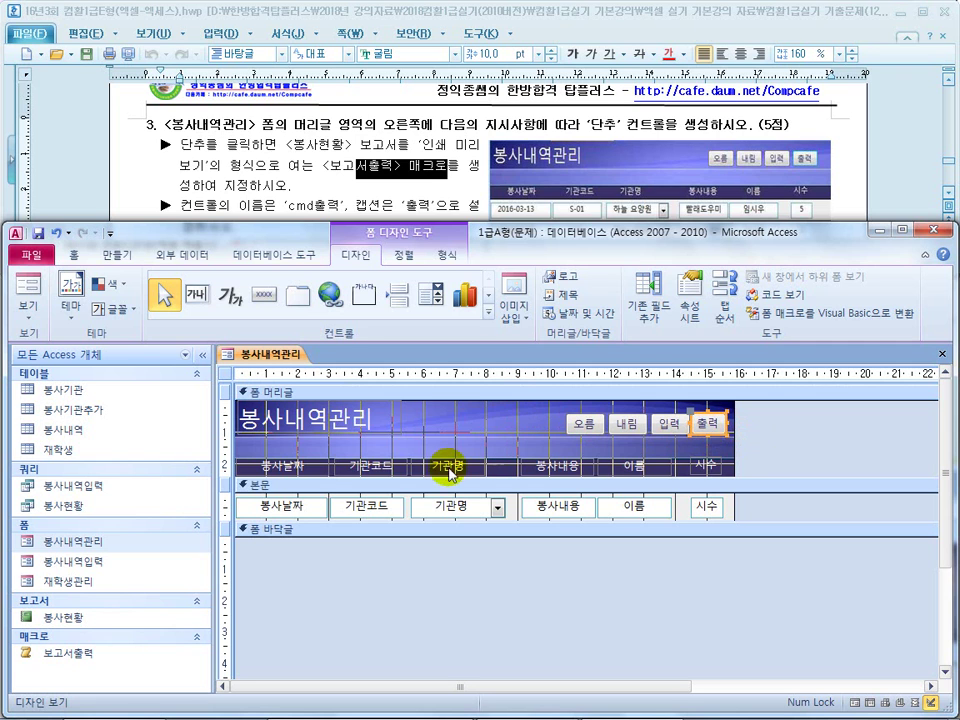
left_click(480, 414)
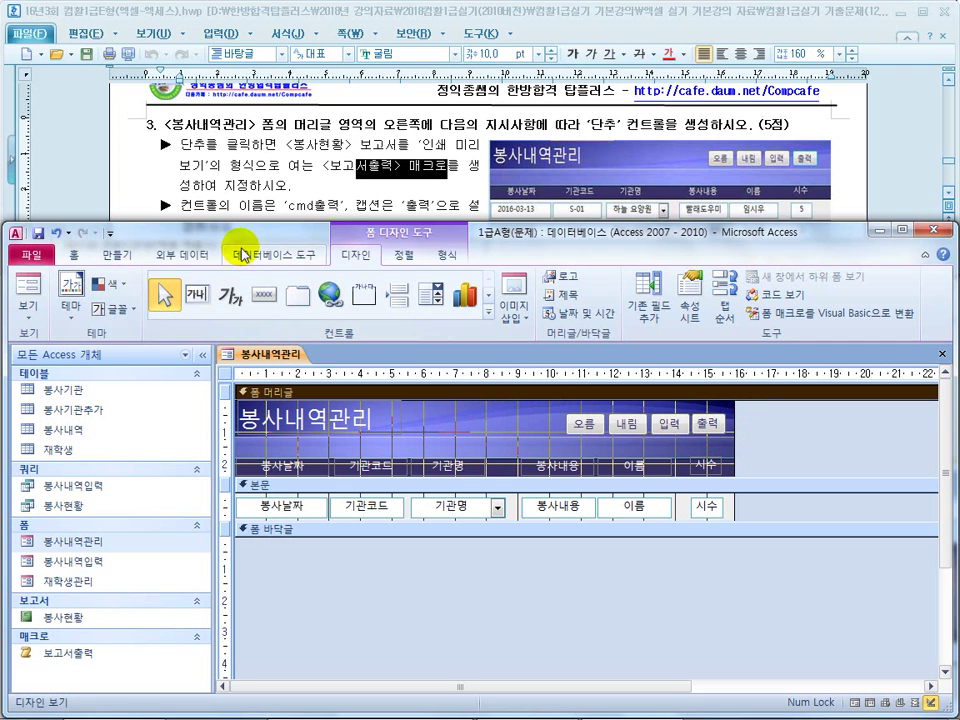
Step: Switch to the exam document, recheck the macro and button instructions, and read on to the 문제3 report tasks
left_click(316, 166)
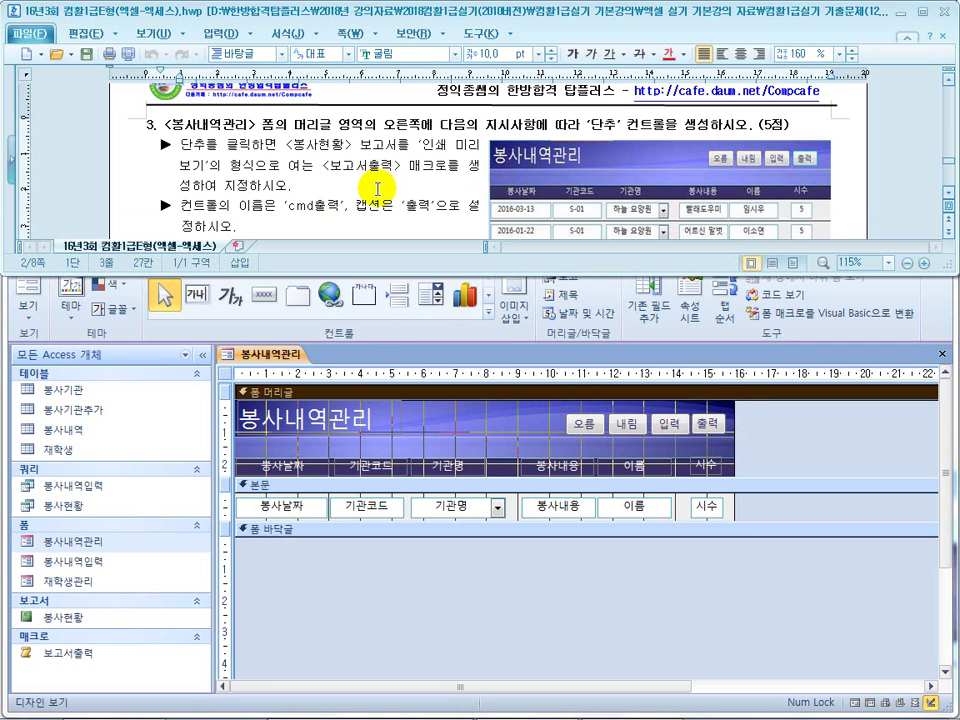
left_click_drag(436, 166, 430, 200)
left_click(312, 190)
scroll(348, 207, "down", 1)
scroll(305, 180, "down", 4)
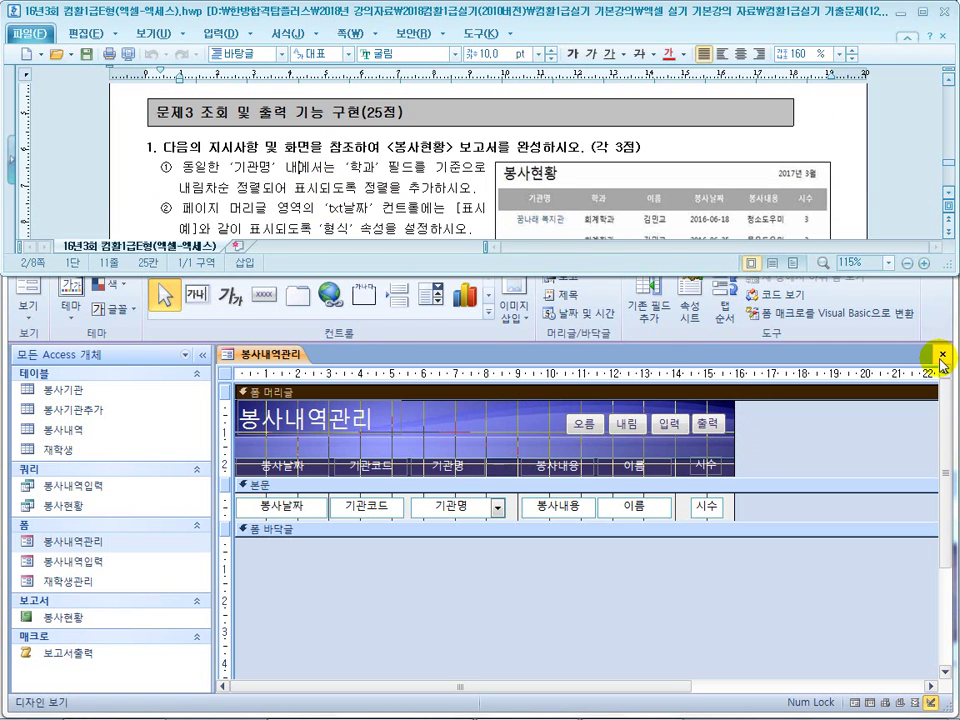
Step: Close the 봉사내역관리 form in Access with its changes saved, and open the 봉사현황 report in design view
left_click(940, 354)
left_click(394, 408)
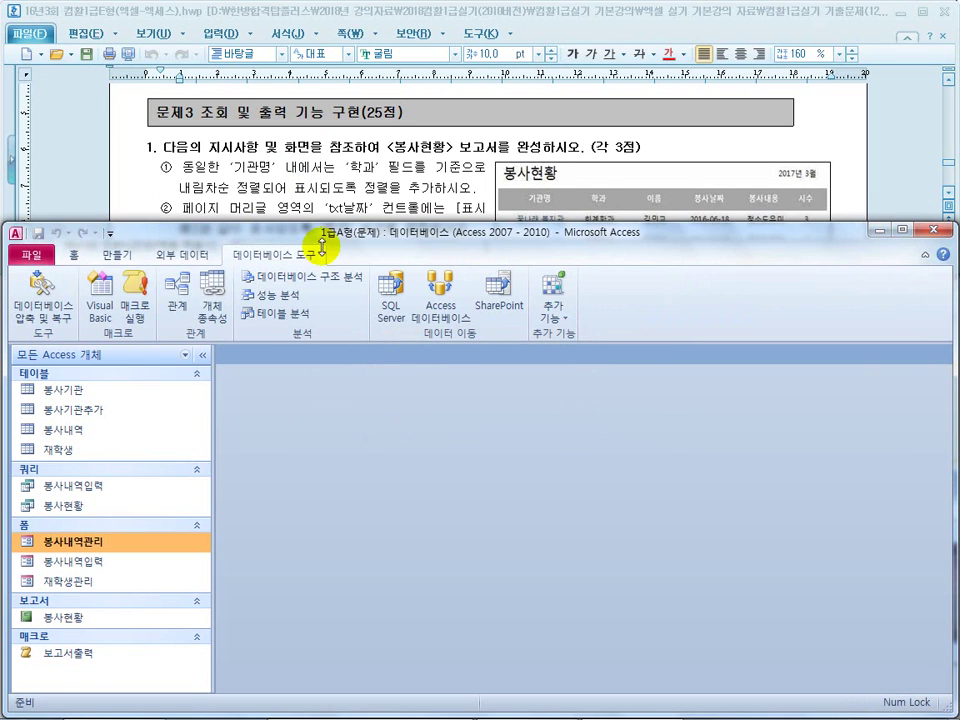
left_click(246, 147)
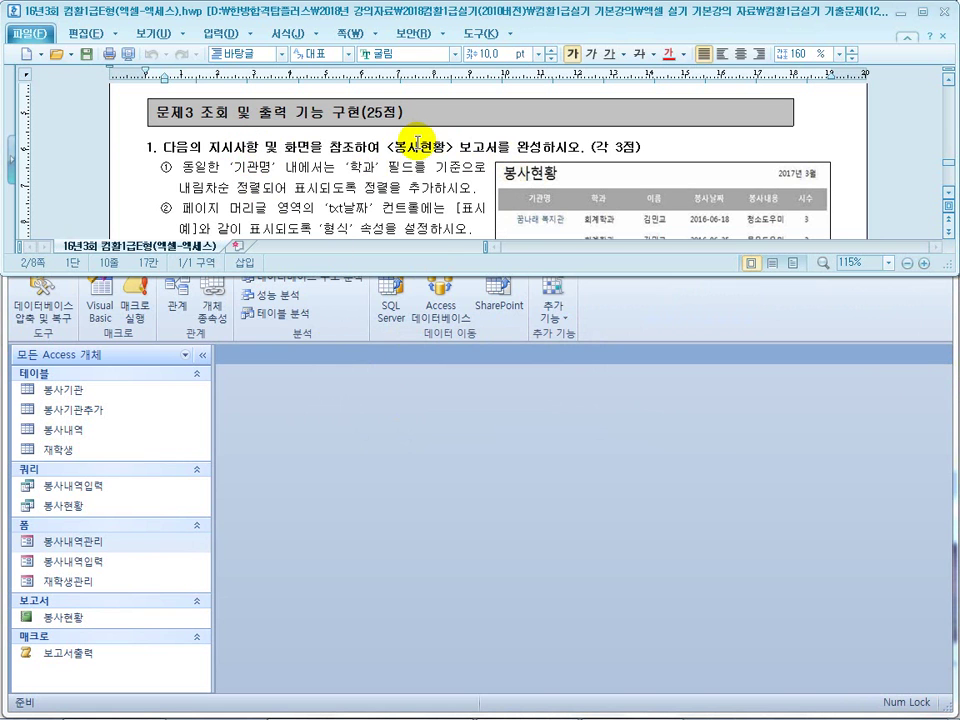
right_click(80, 618)
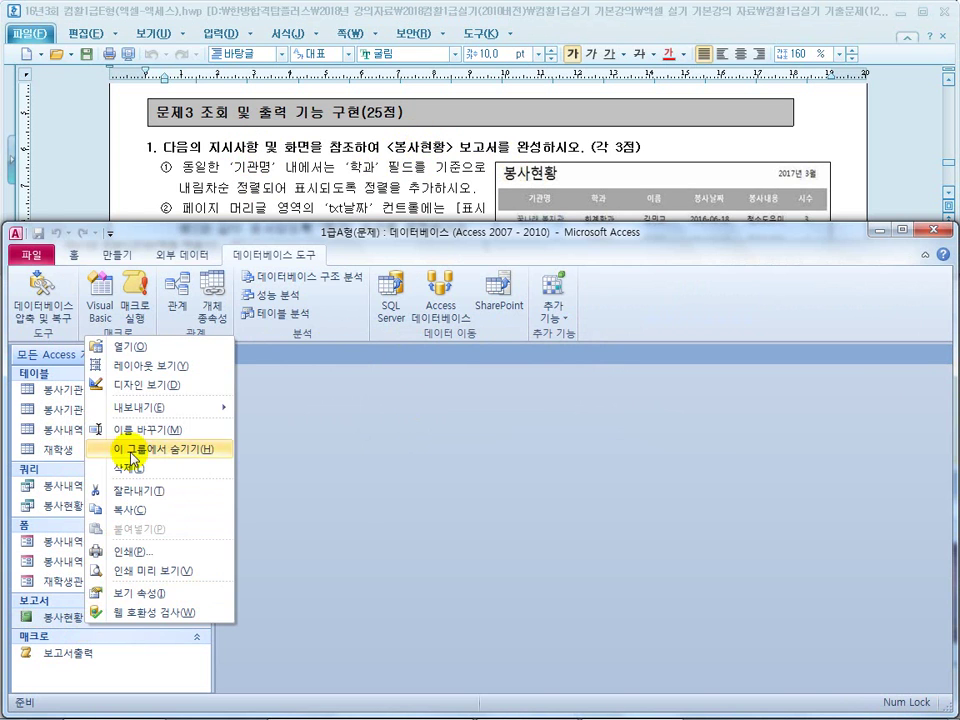
left_click(142, 384)
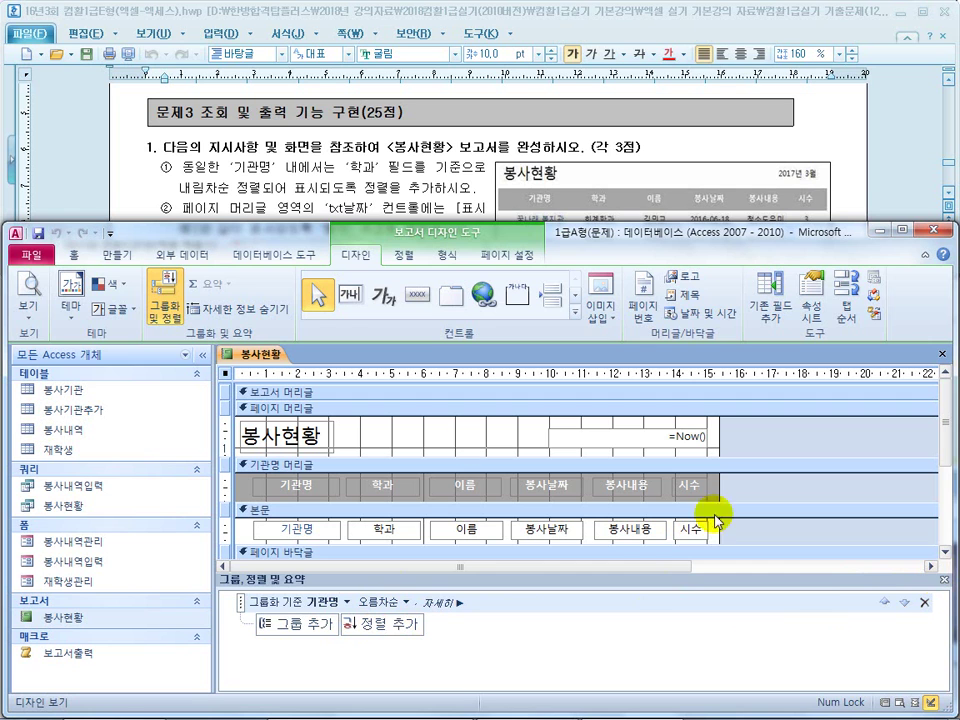
left_click(163, 316)
left_click(163, 316)
left_click(163, 316)
left_click(163, 316)
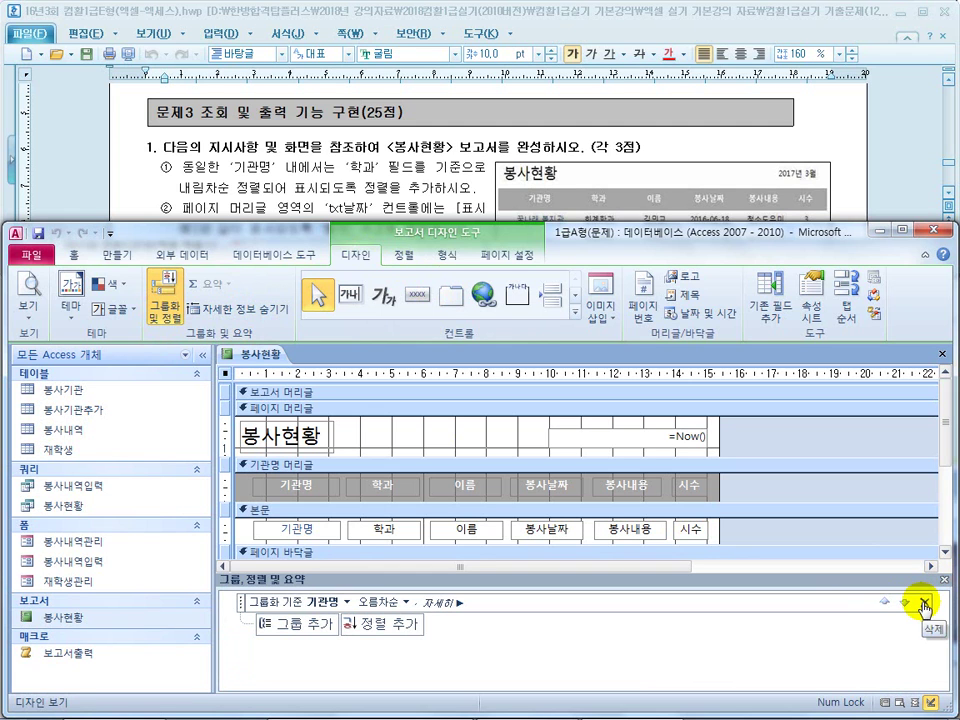
left_click(165, 305)
left_click(170, 310)
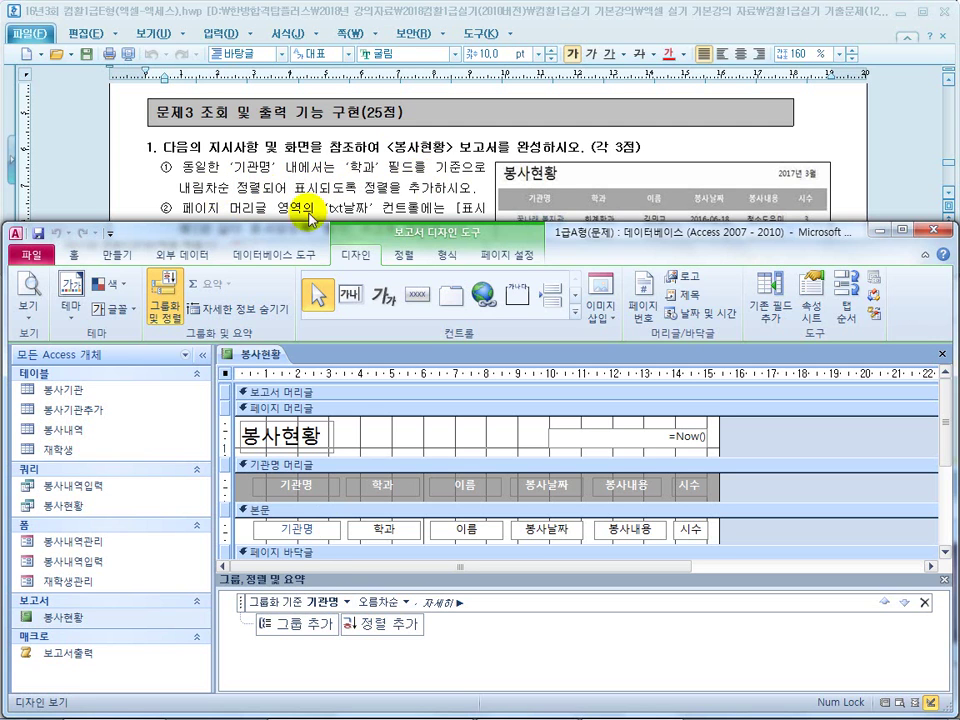
Step: Add a sort on the 학과 field in 내림차순 order within the 기관명 group of the 봉사현황 report
left_click(373, 628)
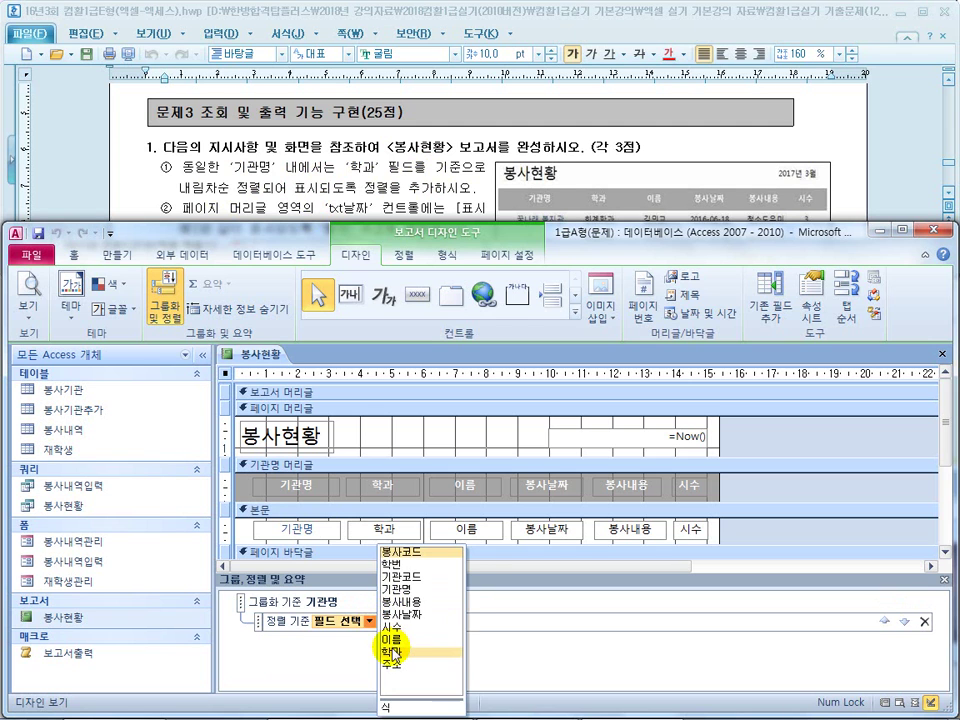
left_click(393, 655)
left_click(403, 626)
left_click(383, 651)
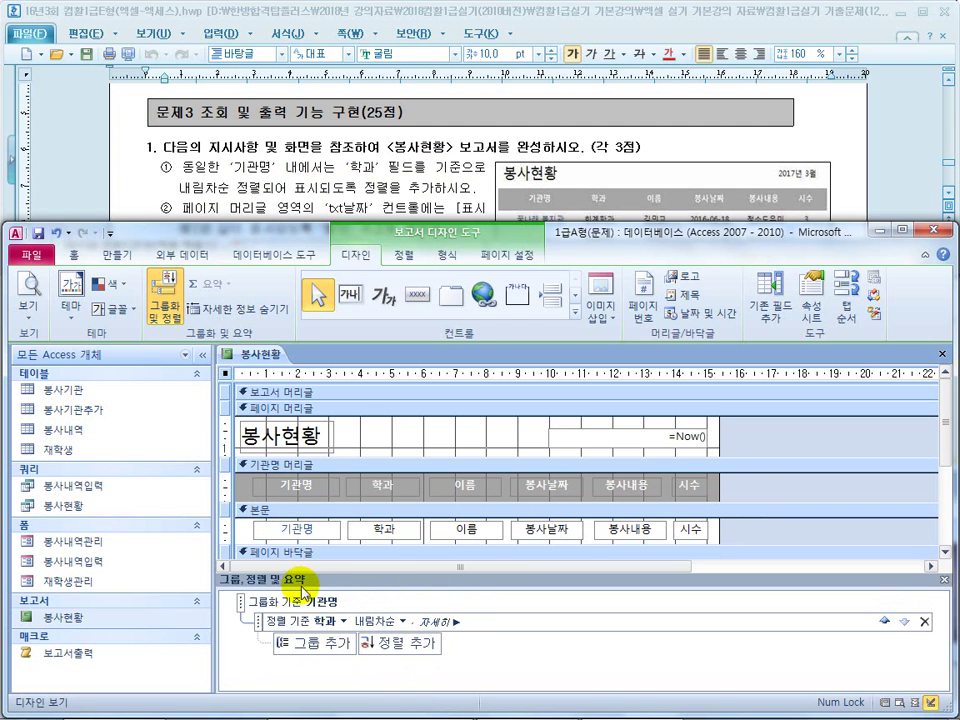
Step: Review the report's 기관명 grouping and 학과 sort levels, and switch to the exam document to read the txt날짜 format task
left_click(316, 603)
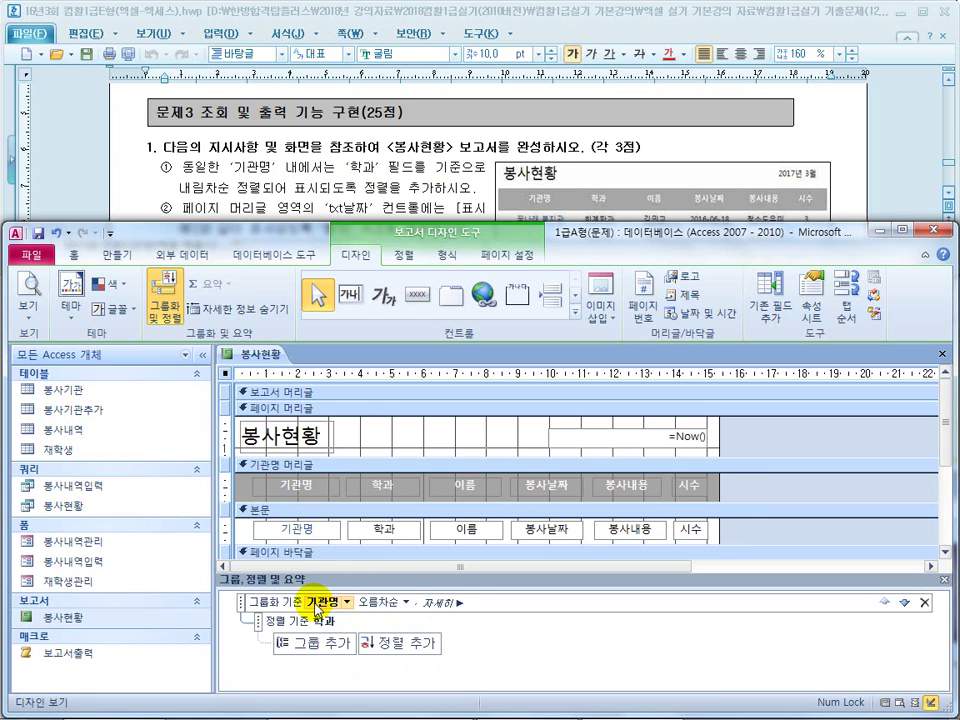
left_click(326, 624)
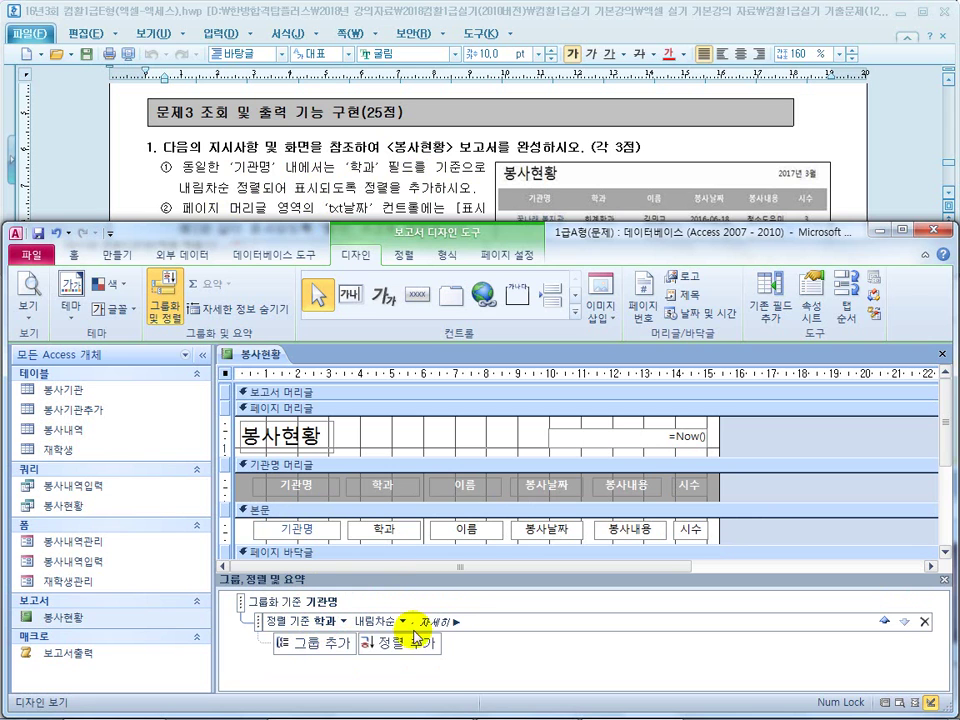
left_click(318, 187)
left_click_drag(318, 187, 373, 187)
left_click(306, 226)
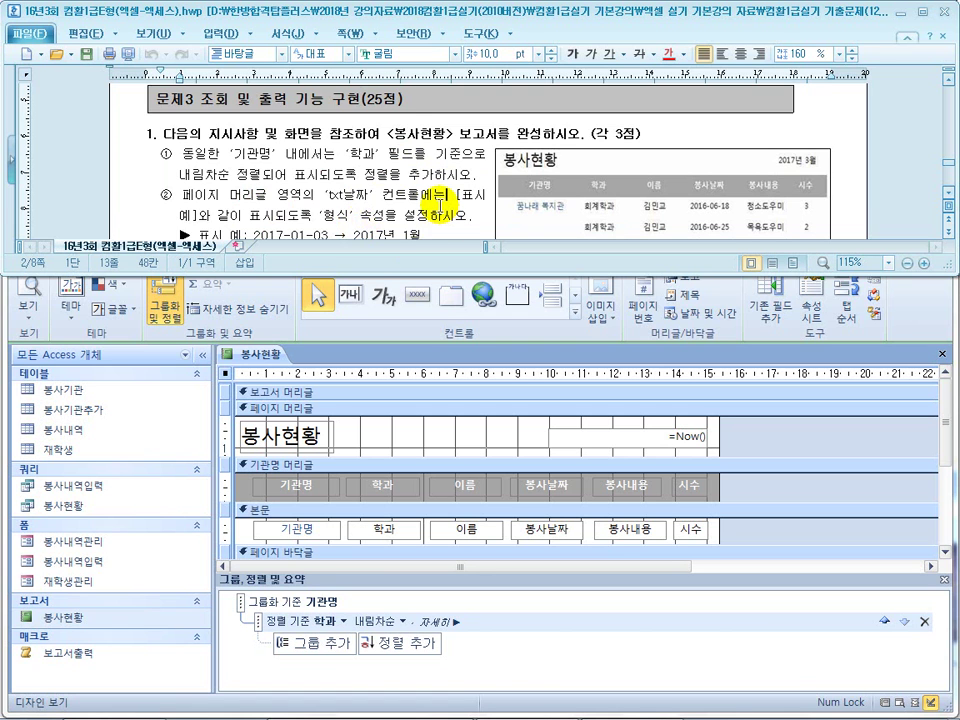
scroll(440, 197, "down", 1)
Step: Back in Access, set the 형식 property of the txt날짜 control in the page header to yyyy"년 "m₩월
left_click(620, 448)
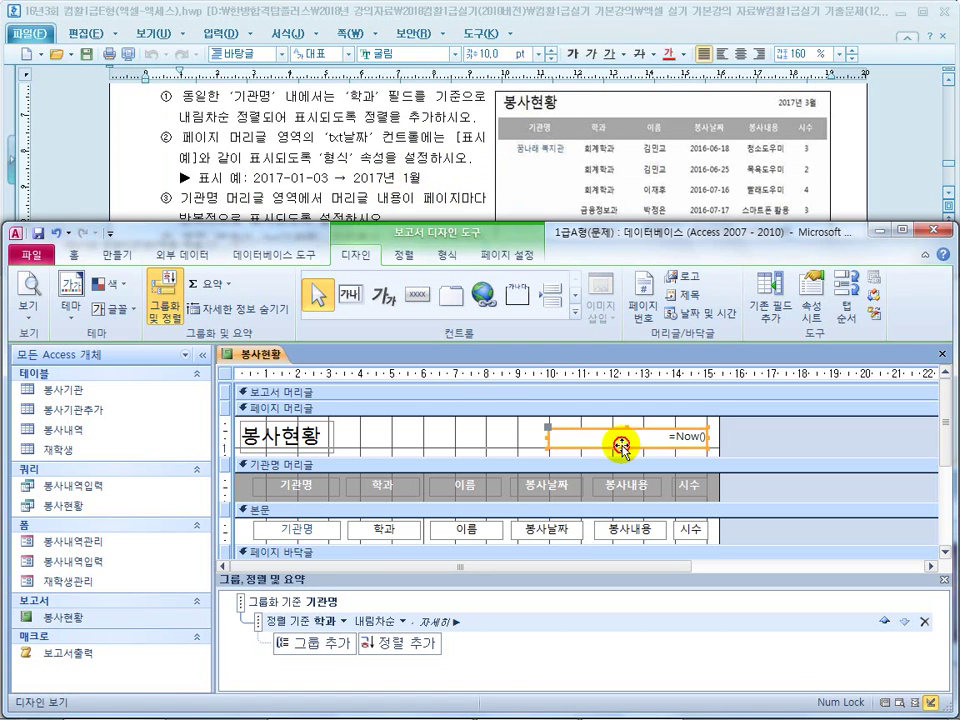
right_click(648, 437)
left_click(690, 647)
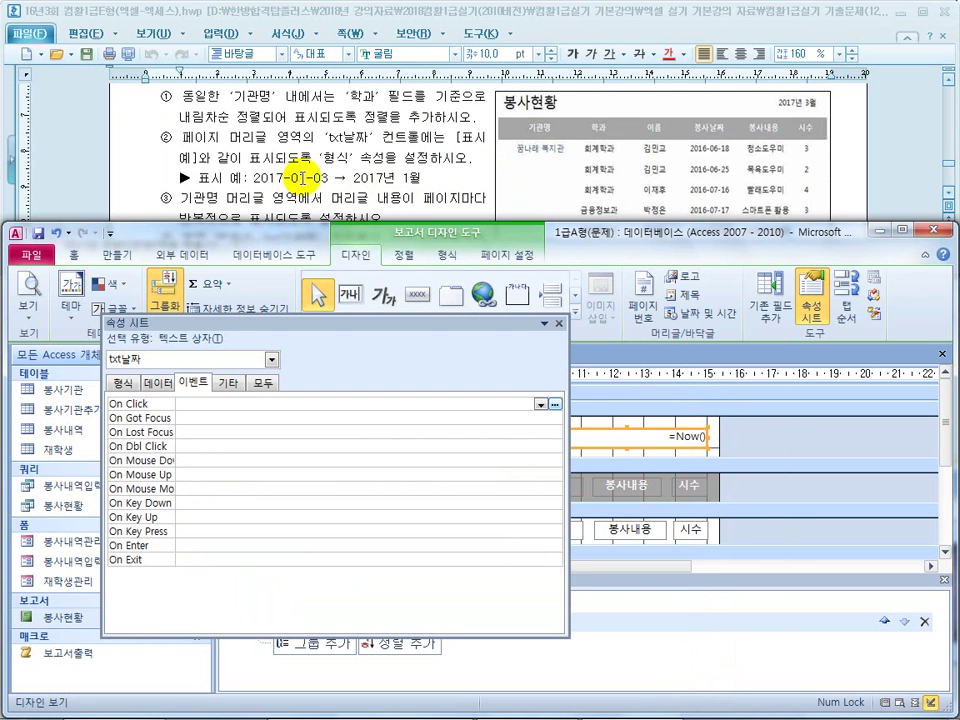
left_click(262, 384)
left_click(189, 431)
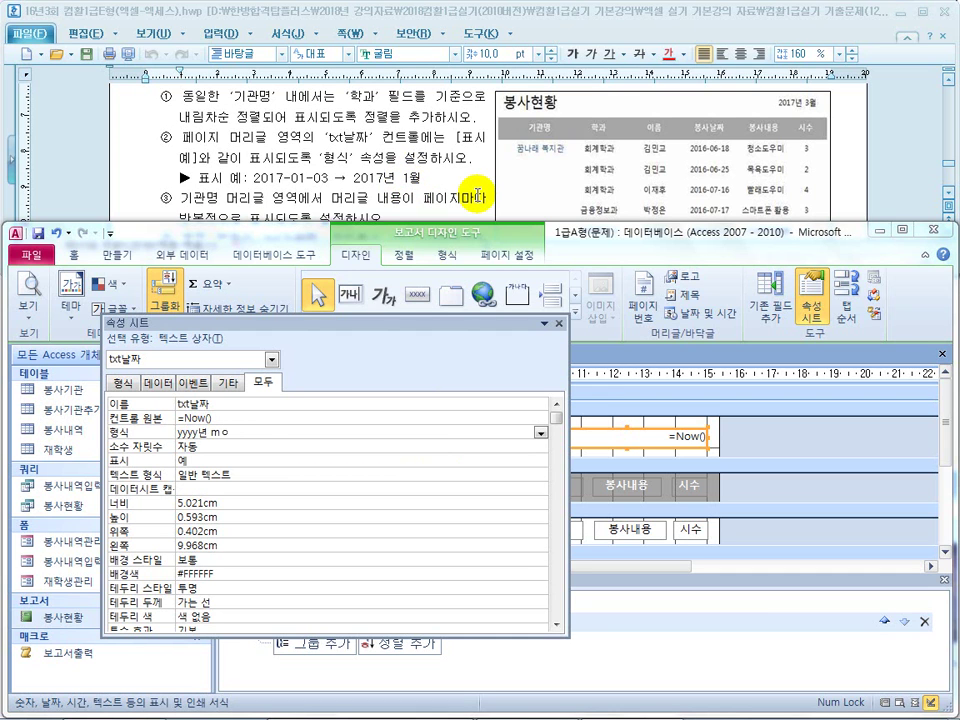
left_click(193, 432)
type("\"")
left_click(210, 432)
type("\"")
left_click(200, 432)
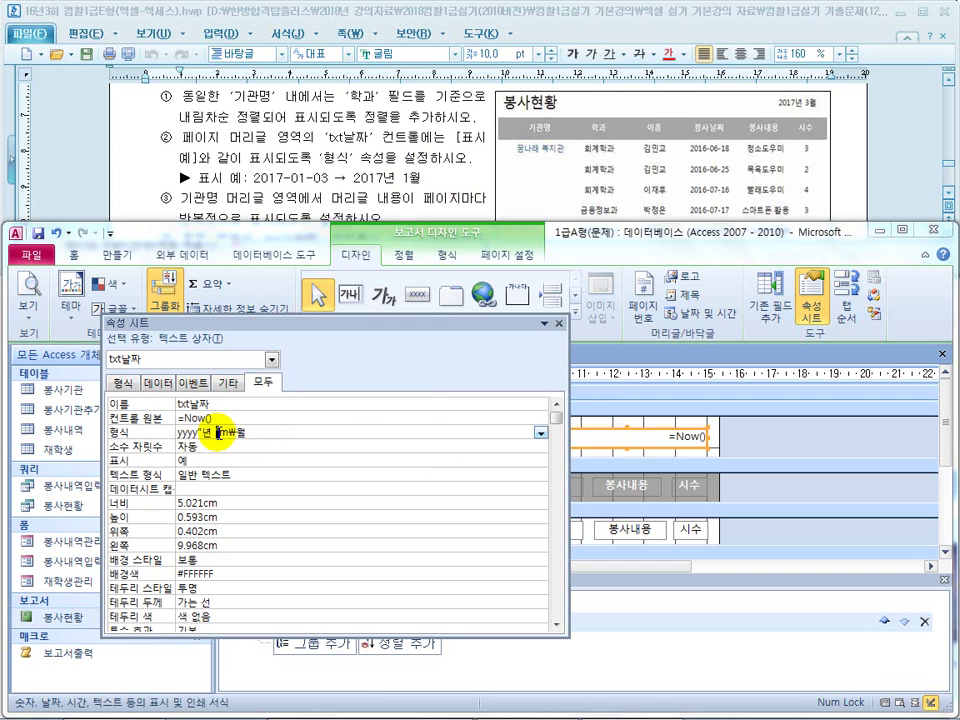
left_click(270, 434)
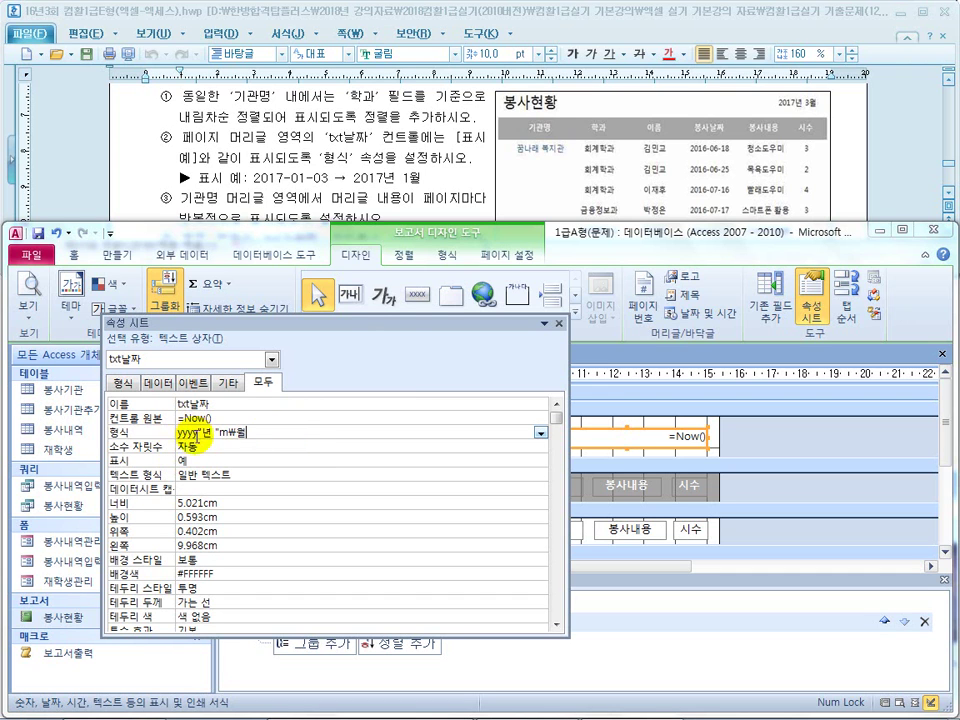
Step: Check the txt날짜 date format in the 봉사현황 report's print preview, and return to design view
left_click(29, 310)
left_click(57, 382)
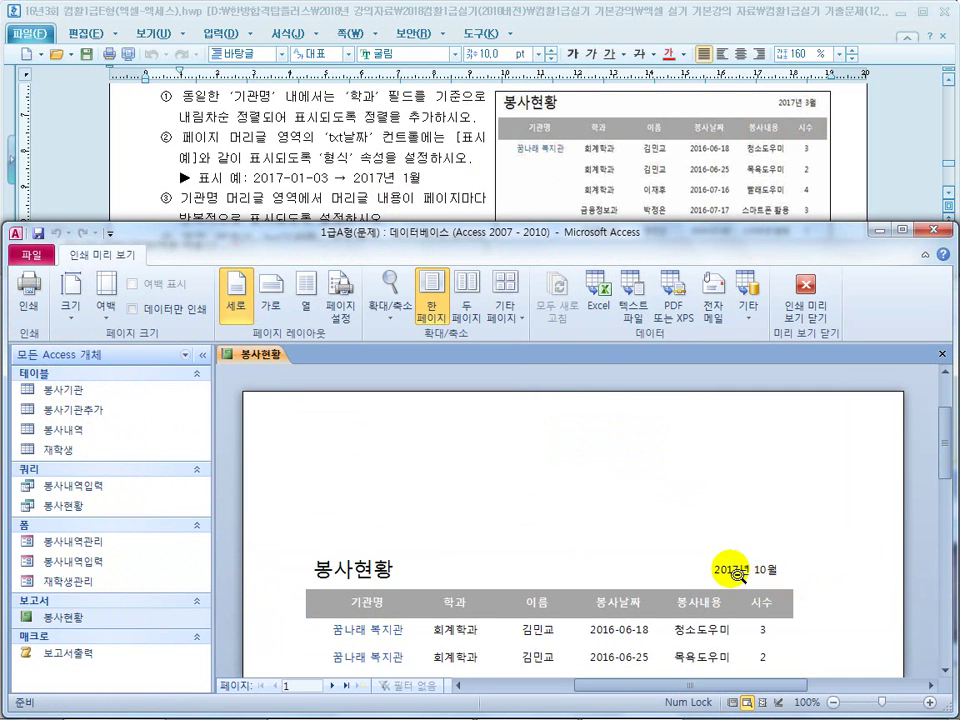
left_click(800, 318)
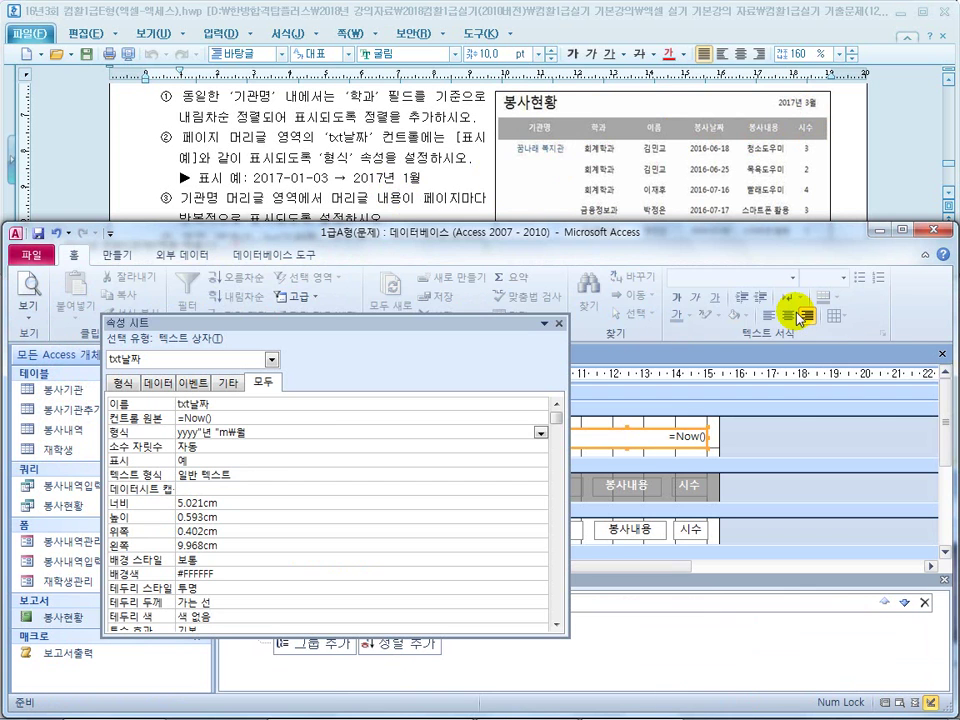
Step: Read task ③ in the exam document, and set 반복 실행 구역 to 예 for the report's 기관명 머리글 section
left_click(333, 165)
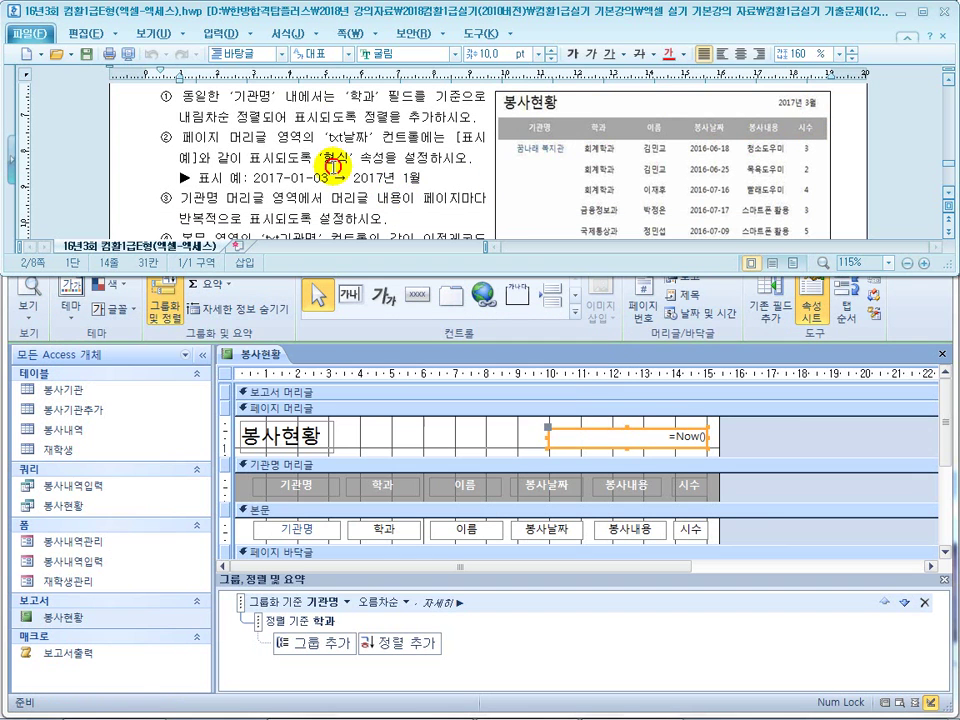
left_click_drag(180, 197, 318, 196)
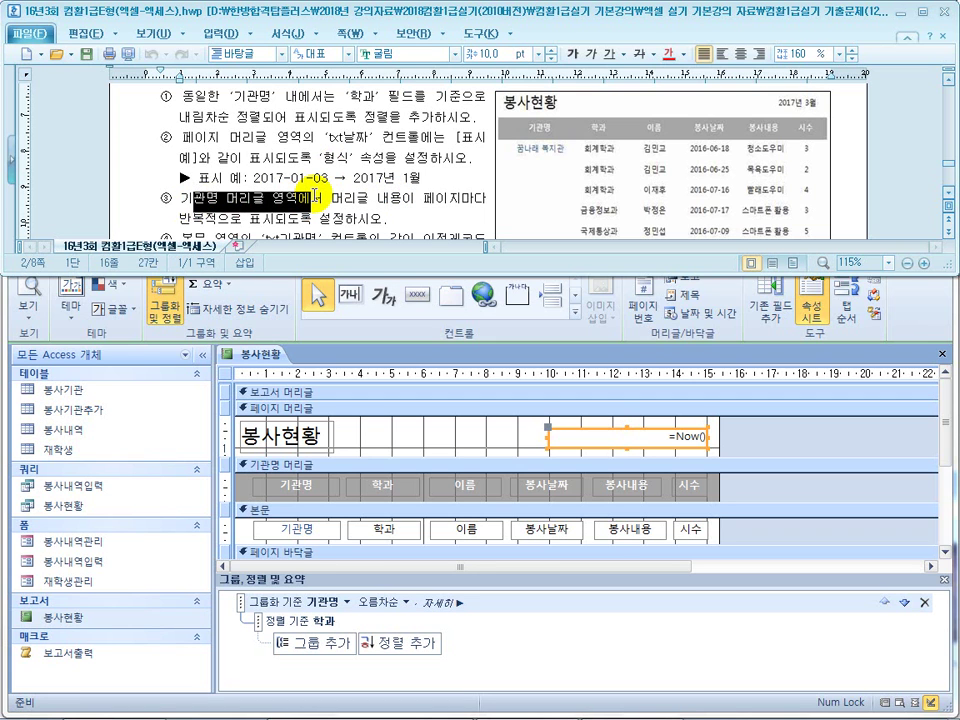
left_click_drag(390, 197, 447, 196)
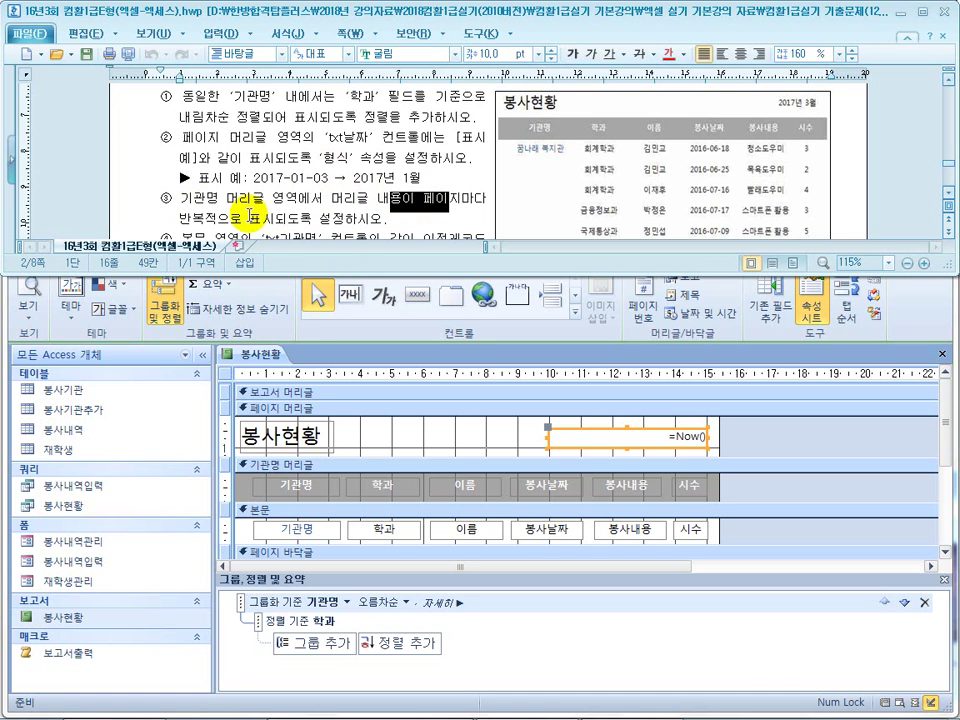
left_click(229, 195)
left_click_drag(229, 195, 345, 197)
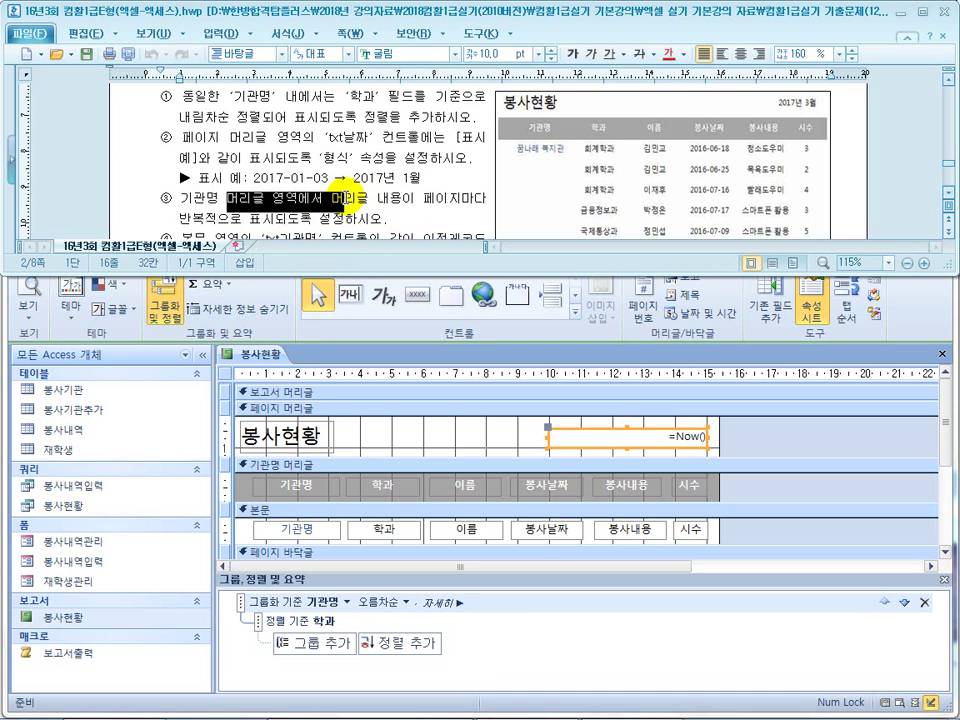
left_click(306, 464)
left_click_drag(478, 323, 789, 306)
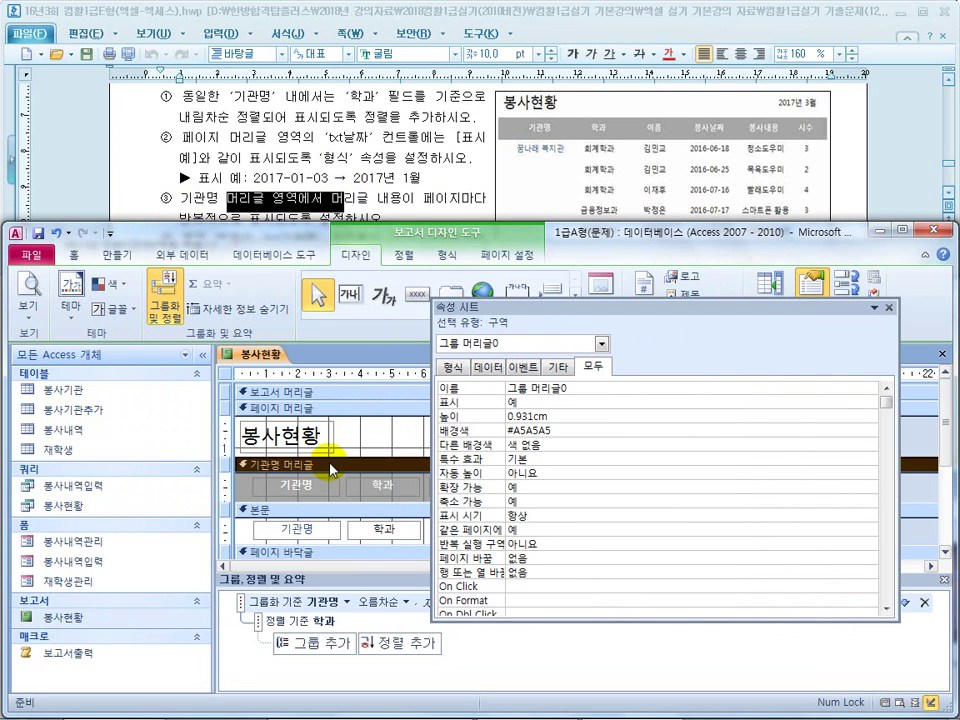
left_click(453, 367)
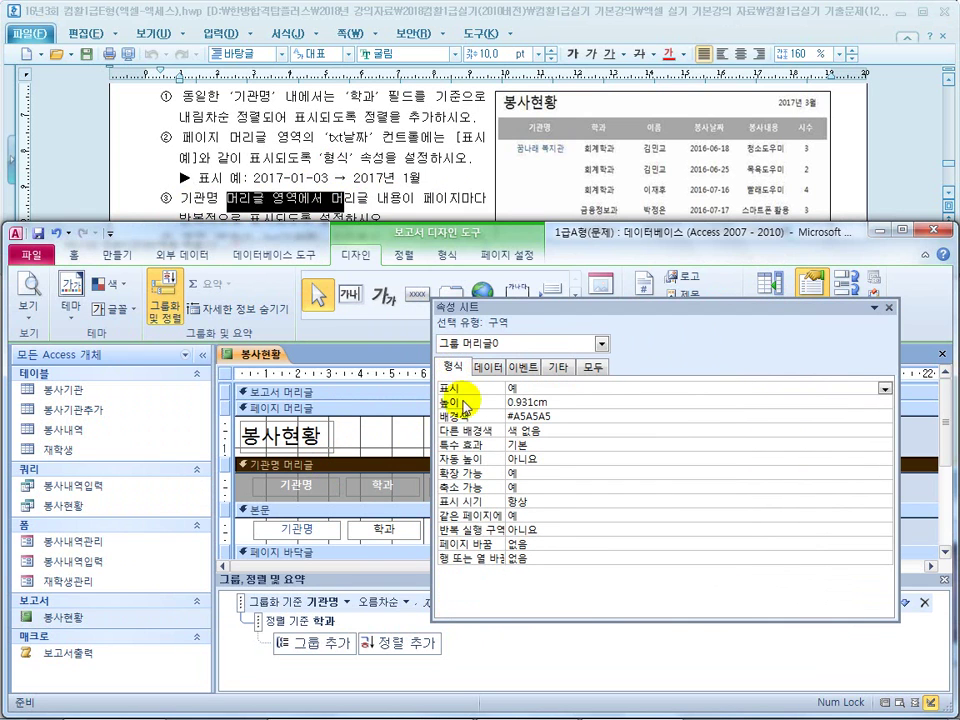
left_click(547, 528)
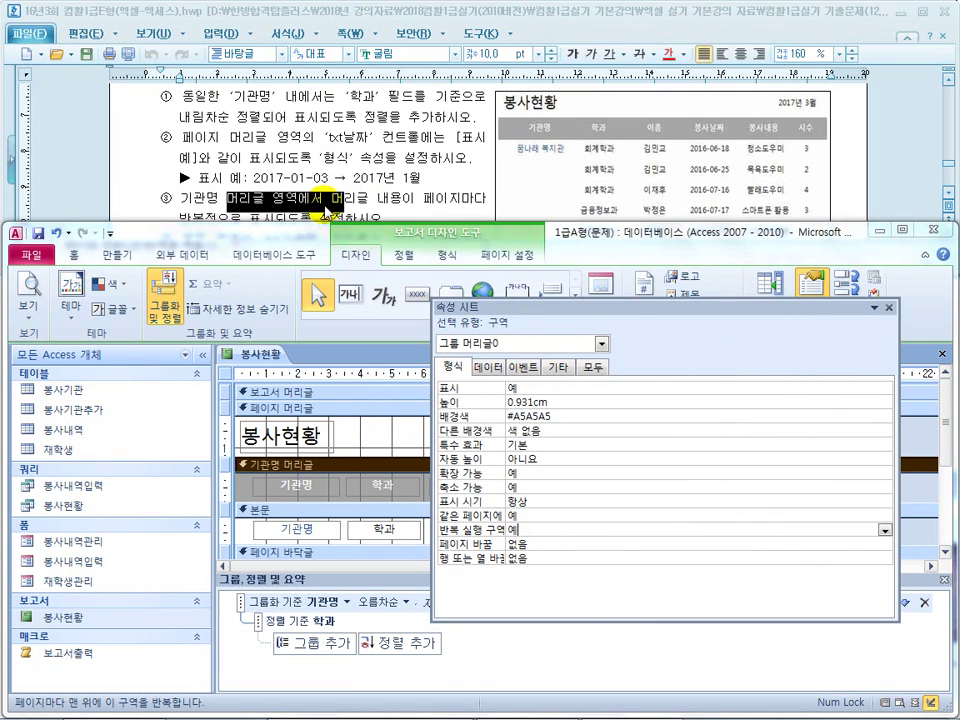
Step: Read task ④ in the exam document, and show all properties of the txt기관명 control in the report's 본문 section
left_click(243, 144)
scroll(241, 145, "down", 3)
left_click_drag(184, 181, 368, 184)
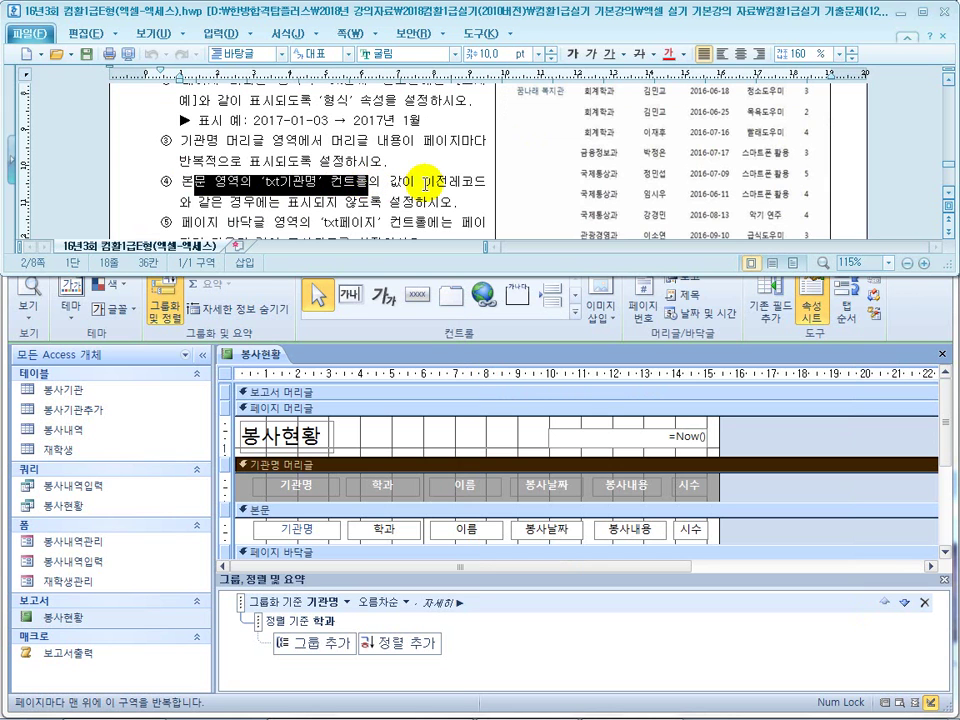
left_click(423, 182)
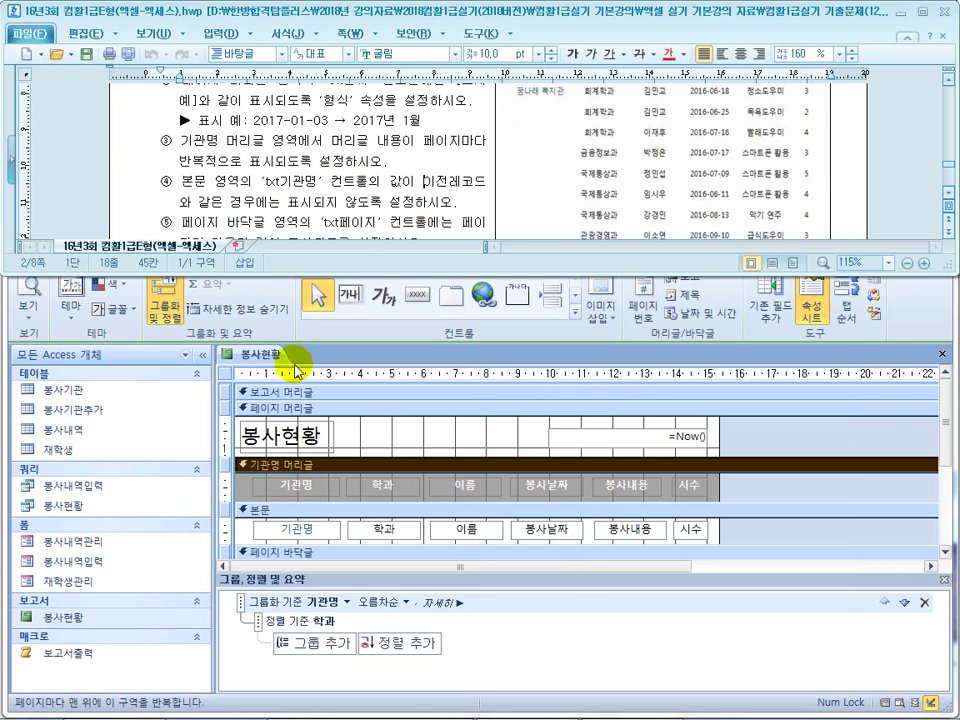
left_click(289, 530)
left_click(594, 366)
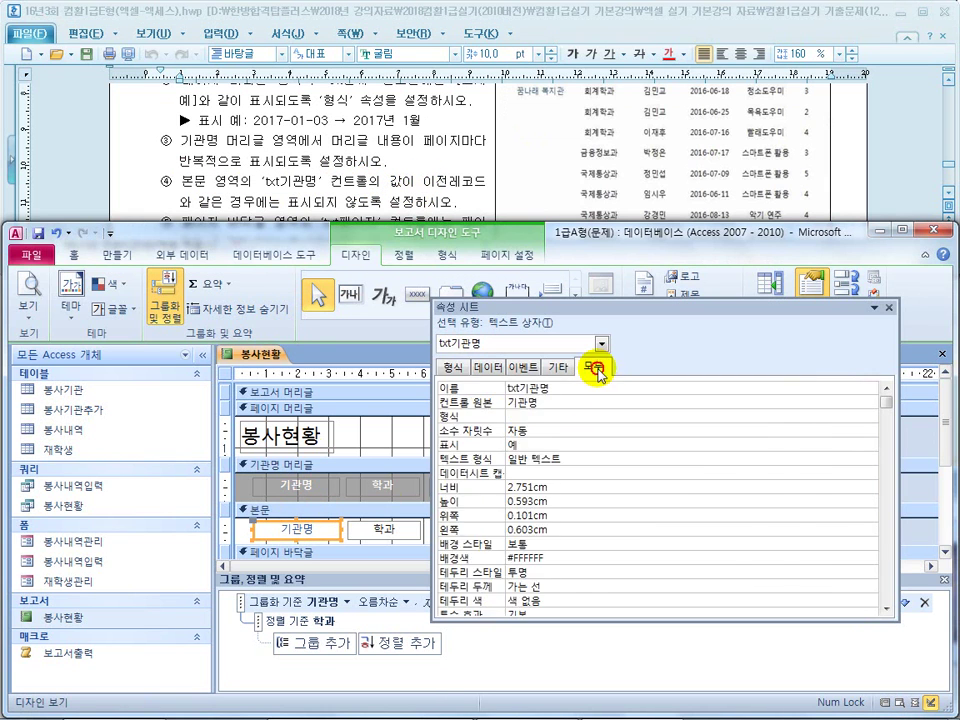
Step: Set the duplicate-hiding property (중복 내용 숨기기) of the txt기관명 text box to 예
left_click(450, 367)
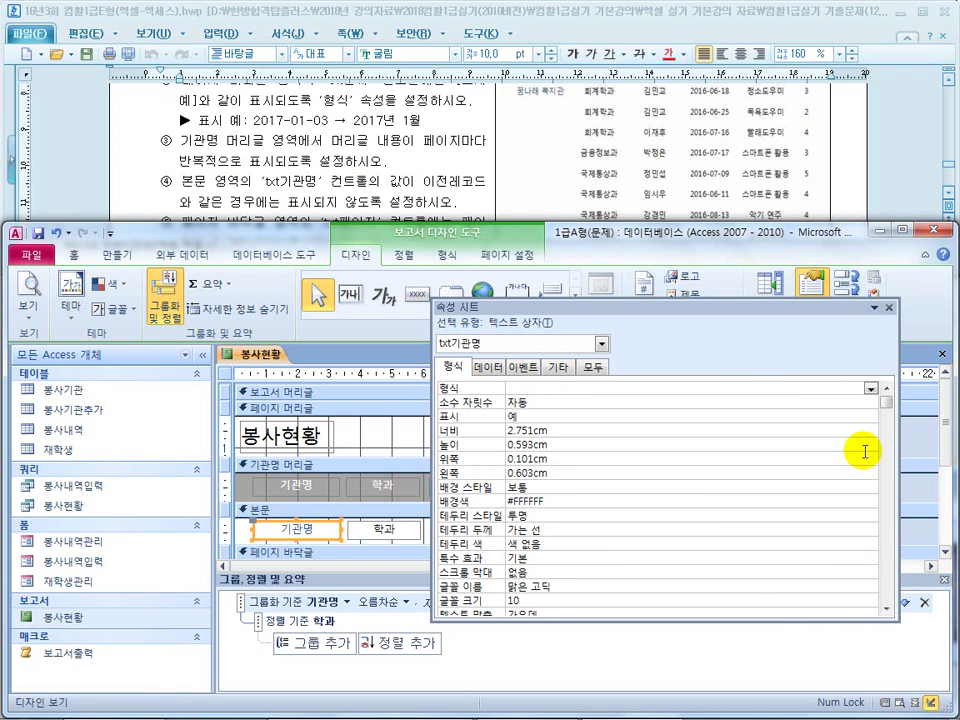
left_click_drag(888, 402, 883, 584)
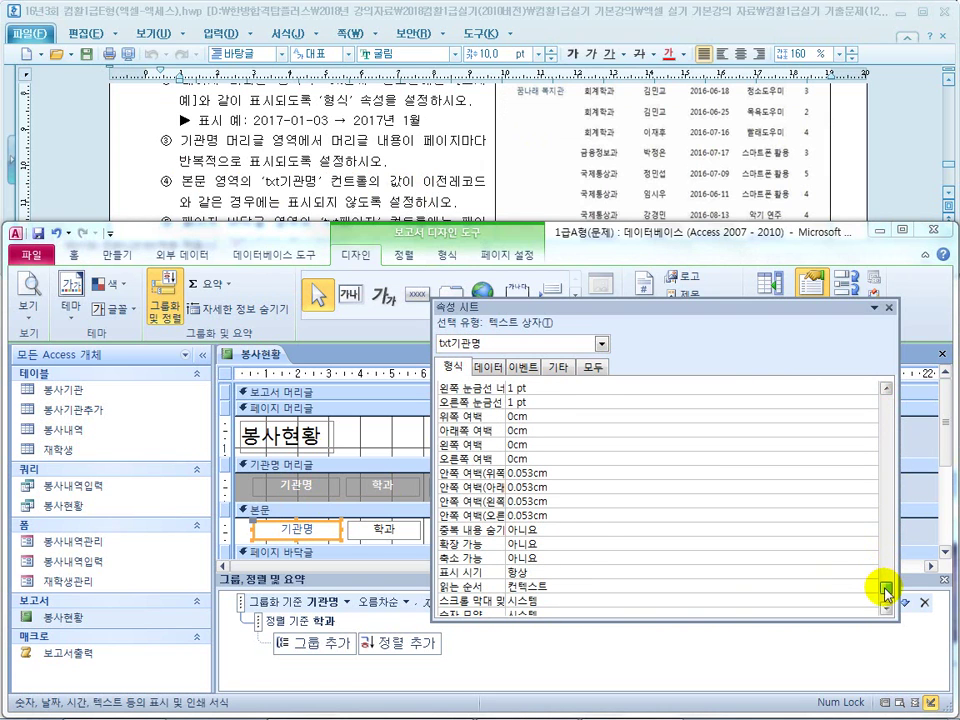
double_click(567, 528)
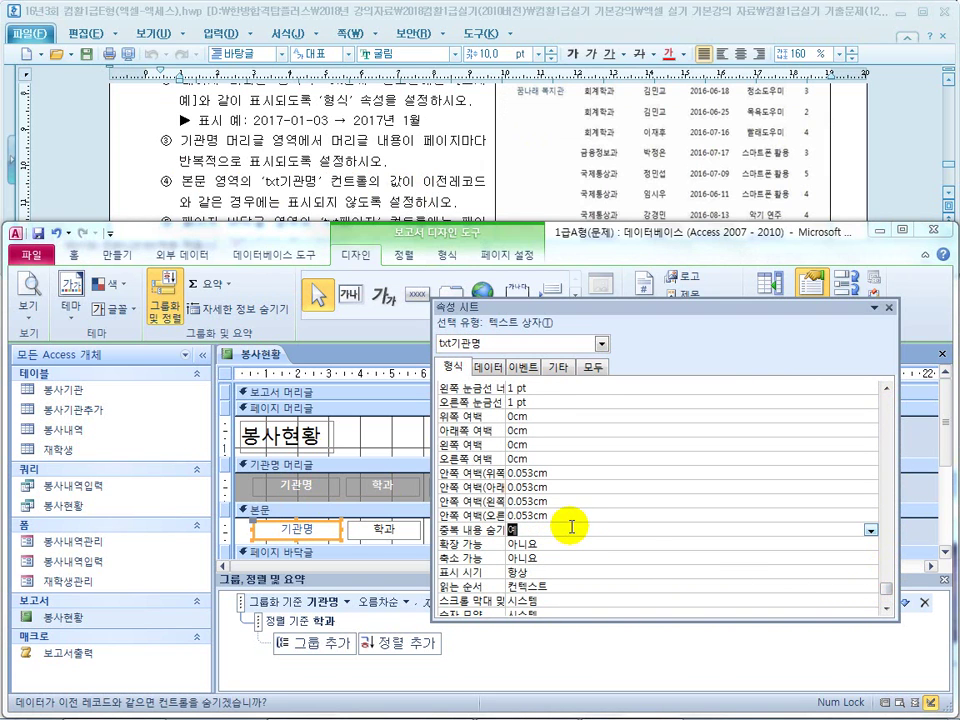
left_click(549, 530)
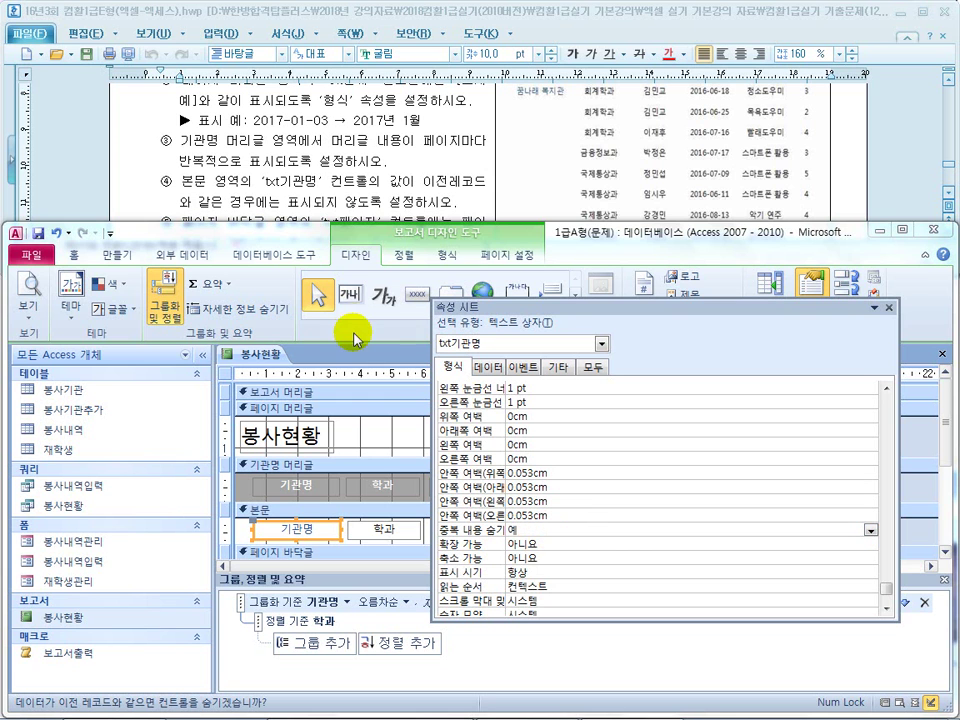
Step: Switch to the Hangul exam document and read requirement ⑤ with its display example for the txt페이지 control
left_click(315, 178)
left_click_drag(240, 222, 427, 205)
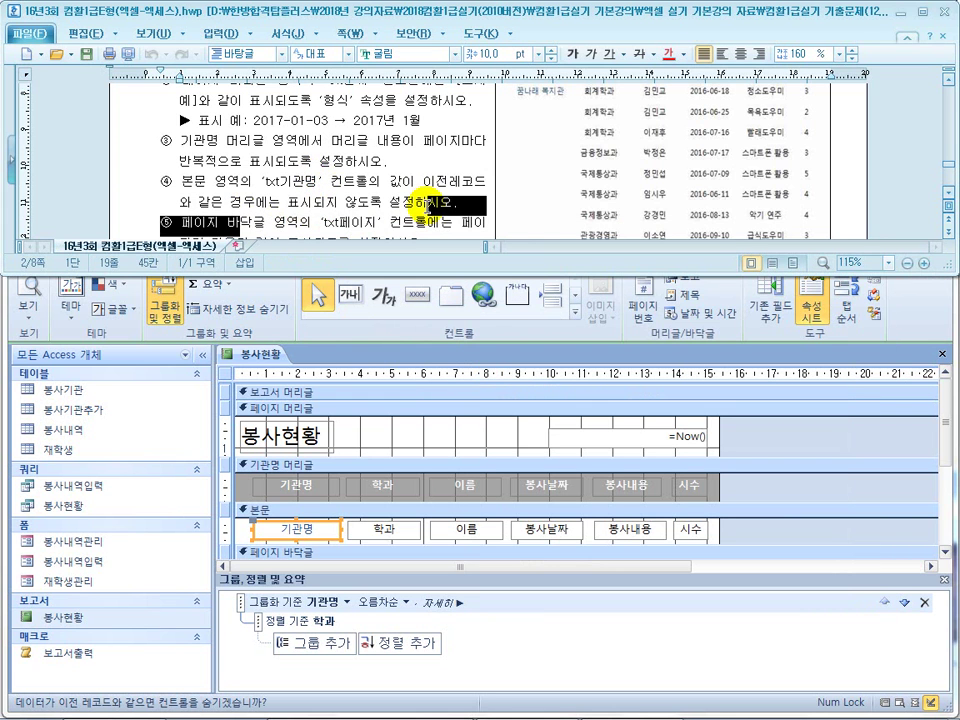
scroll(427, 224, "down", 2)
left_click_drag(255, 206, 392, 201)
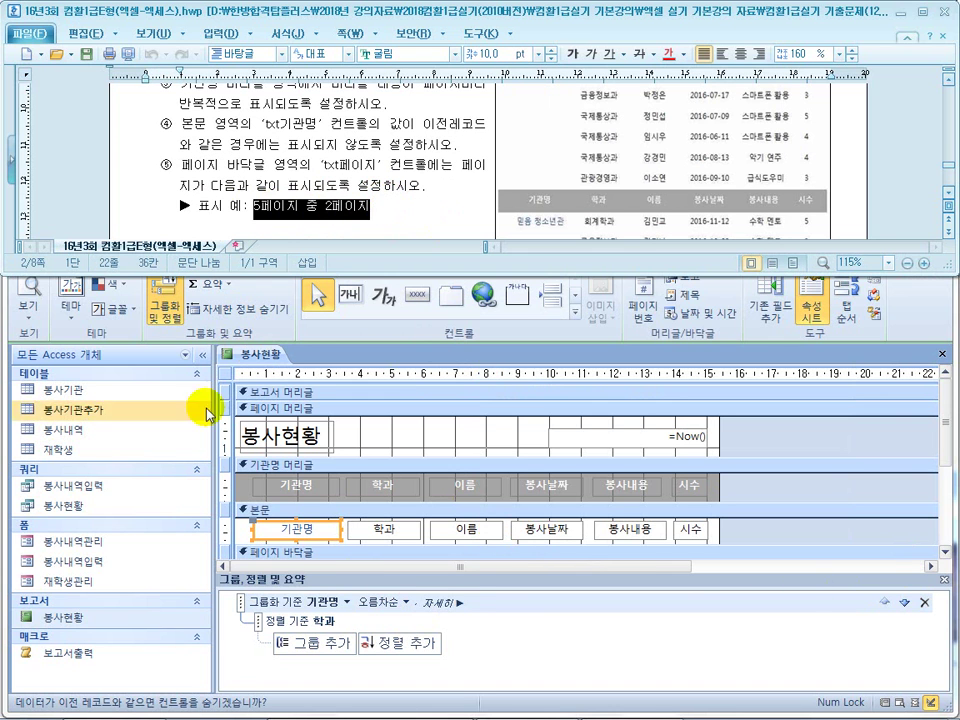
Step: Return to Access, clear space around the page footer, and show all properties of its txt페이지 text box
left_click(168, 316)
left_click(166, 316)
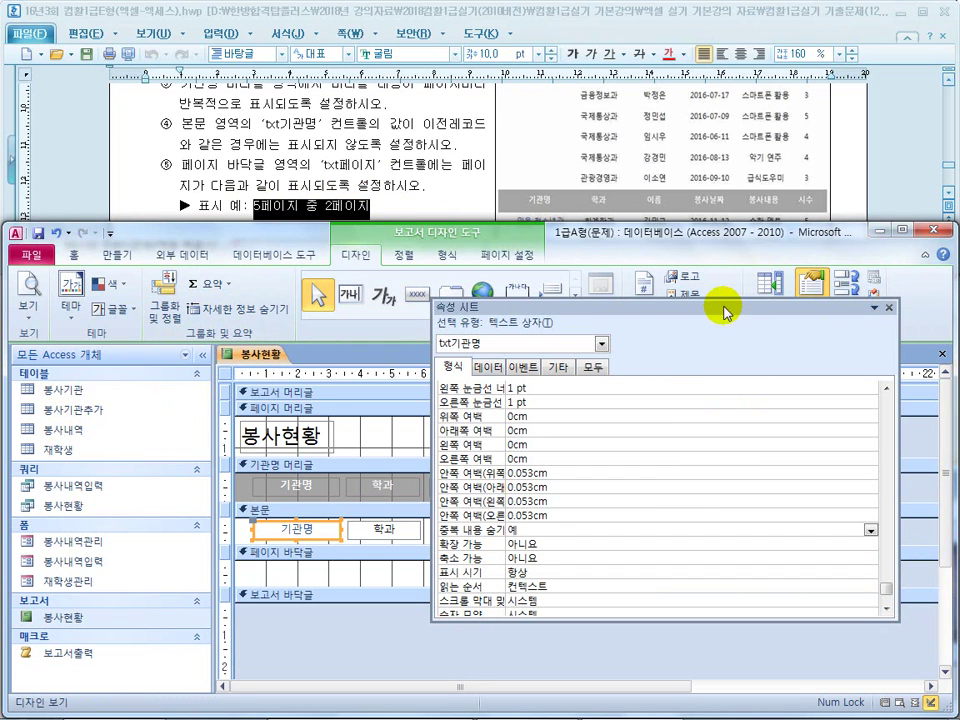
left_click_drag(735, 311, 624, 240)
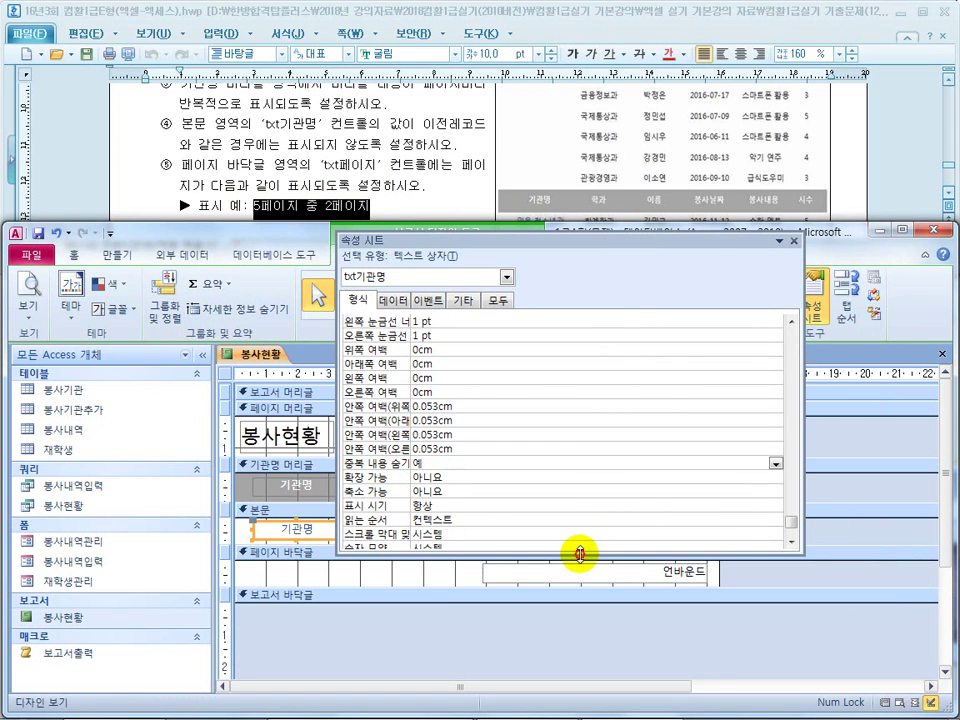
left_click_drag(574, 553, 587, 396)
left_click_drag(558, 245, 534, 377)
left_click(604, 577)
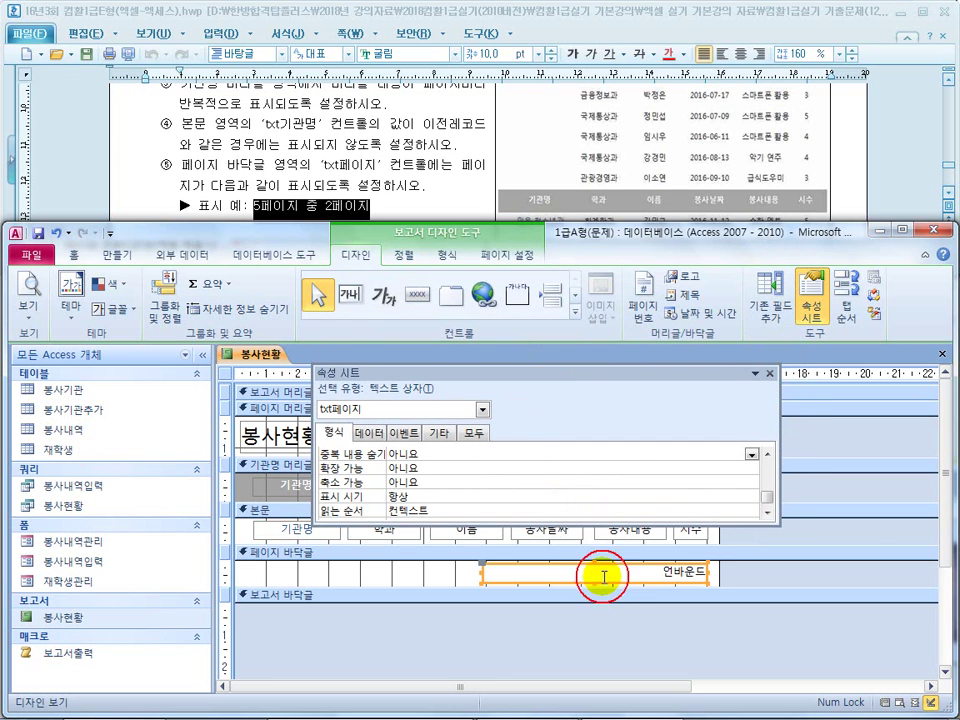
left_click(474, 432)
left_click_drag(767, 487, 761, 476)
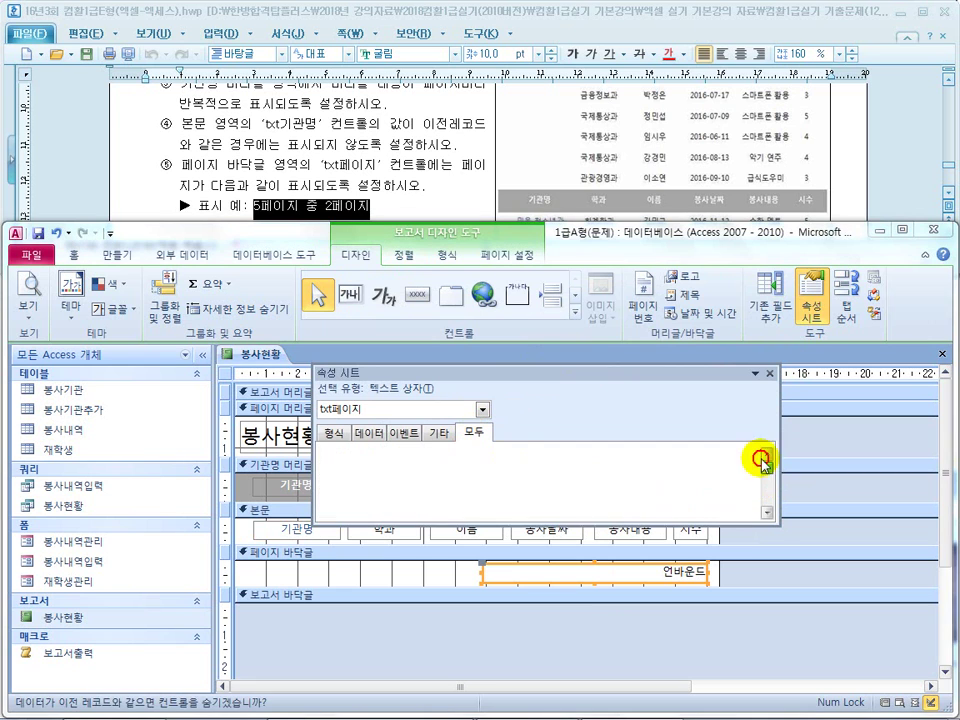
Step: Enter =[pages] & "페이지 중 " & [page]& as the start of the txt페이지 control source expression
left_click(422, 466)
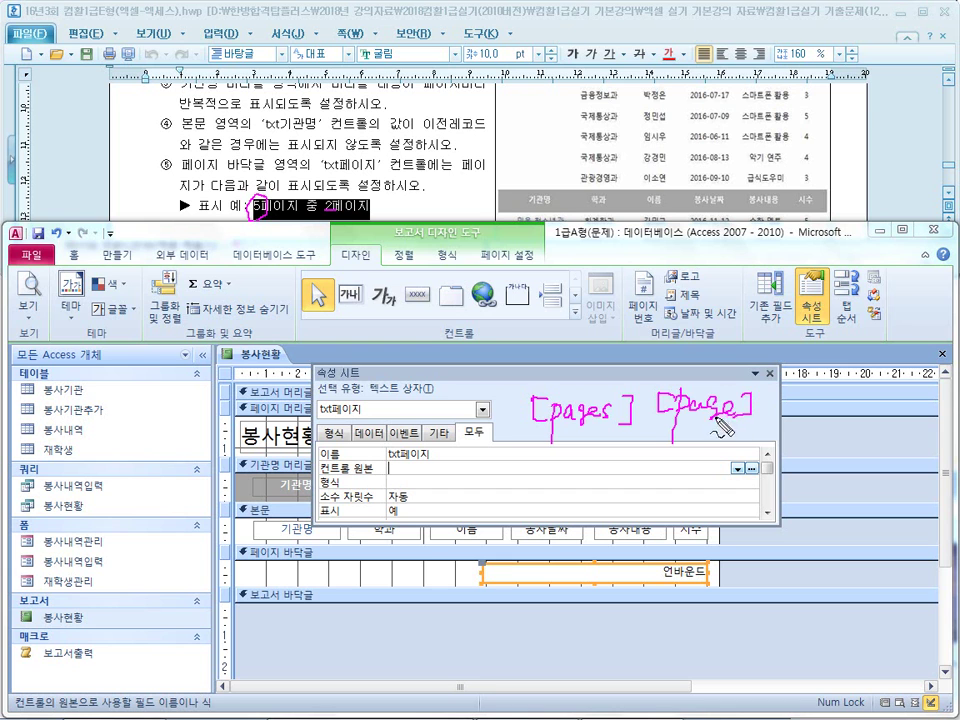
key("Escape")
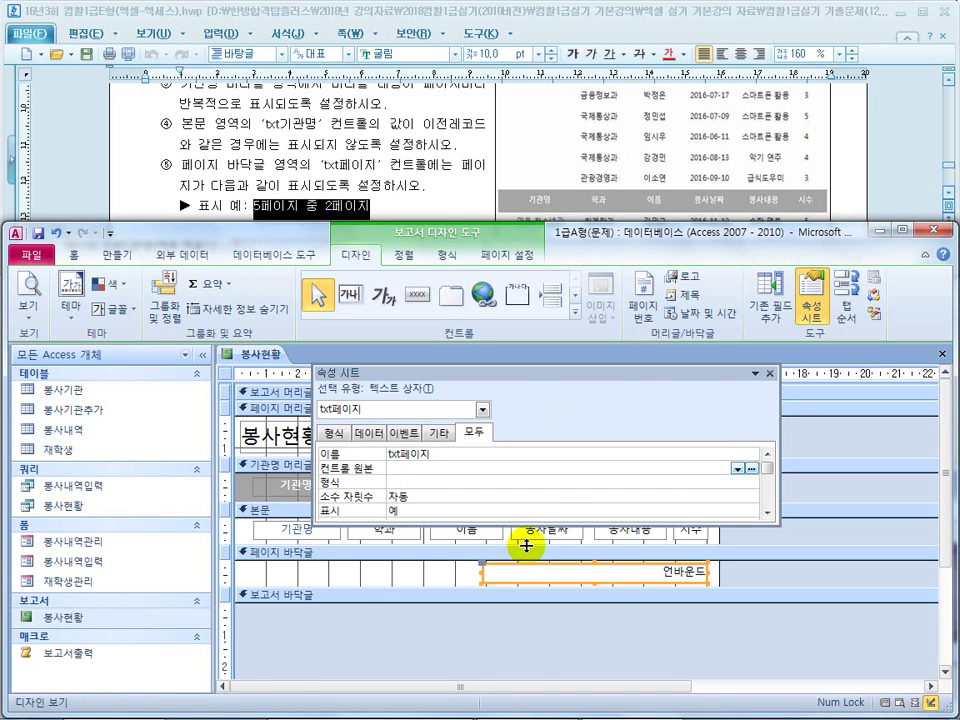
left_click(442, 466)
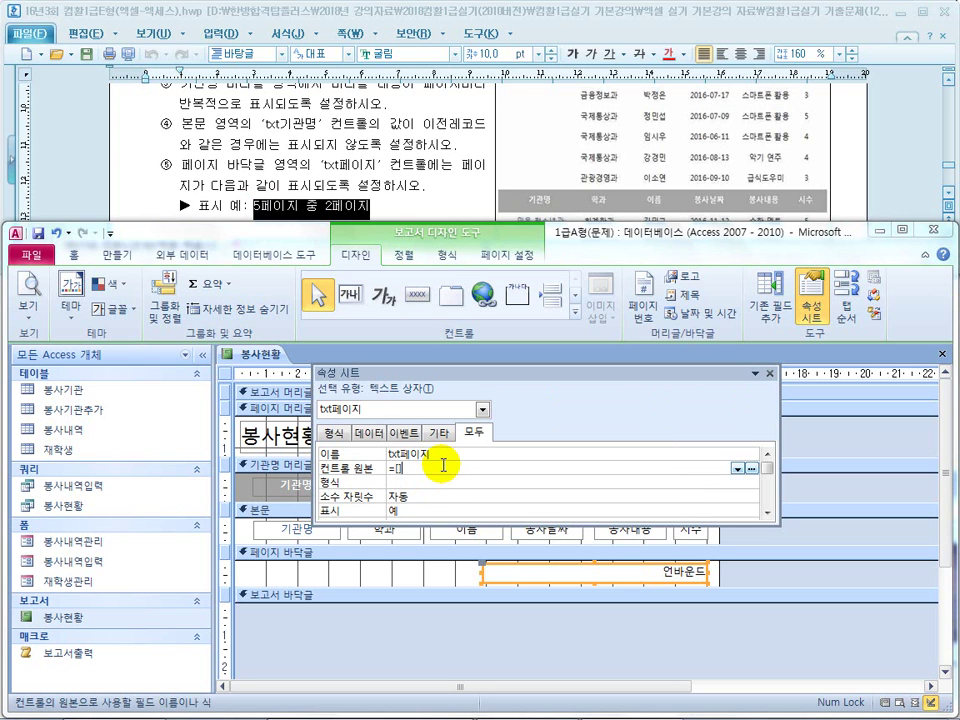
type("=[pages] &\"페이지 중")
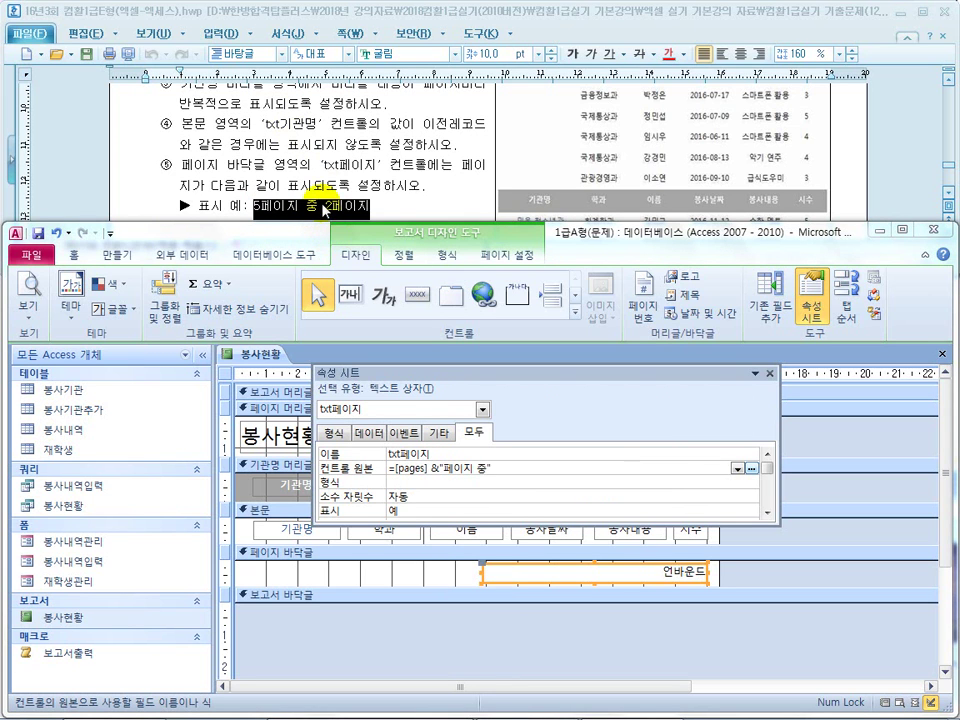
left_click(473, 465)
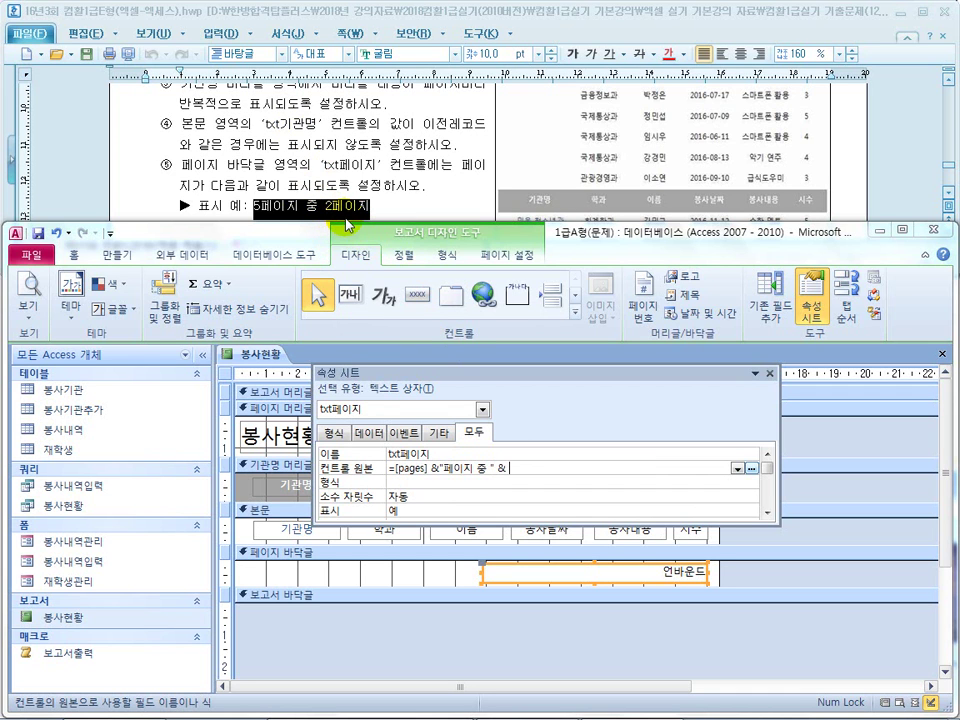
type("\" & [page")
left_click(434, 468)
type("\"")
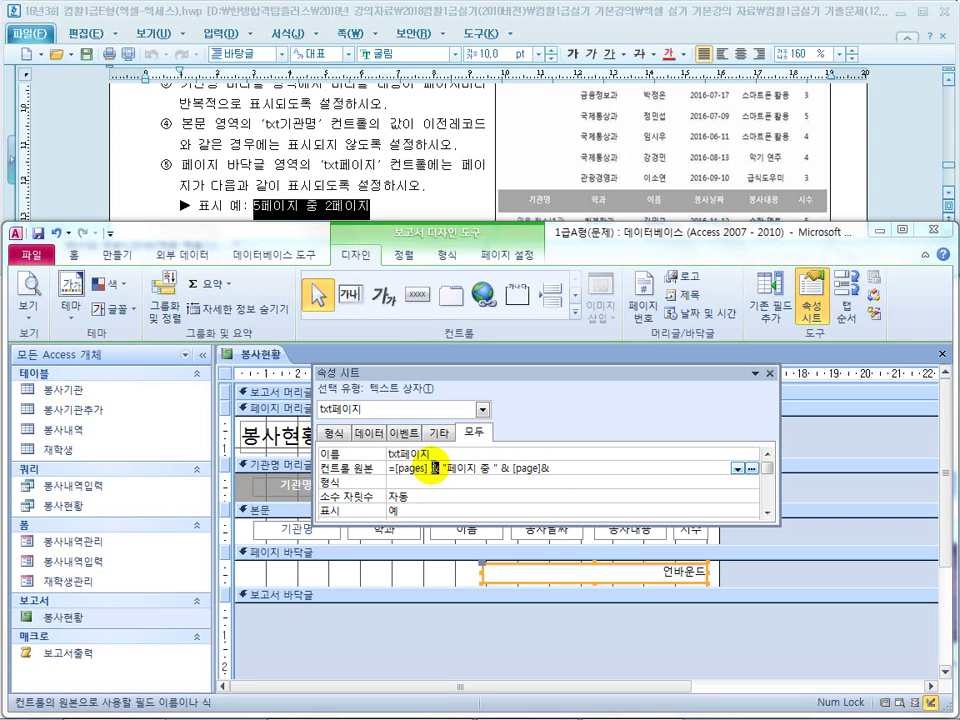
Step: Complete the txt페이지 control source as =[Pages] & "페이지 중 " & [Page] & "페이지"
left_click_drag(434, 468, 497, 472)
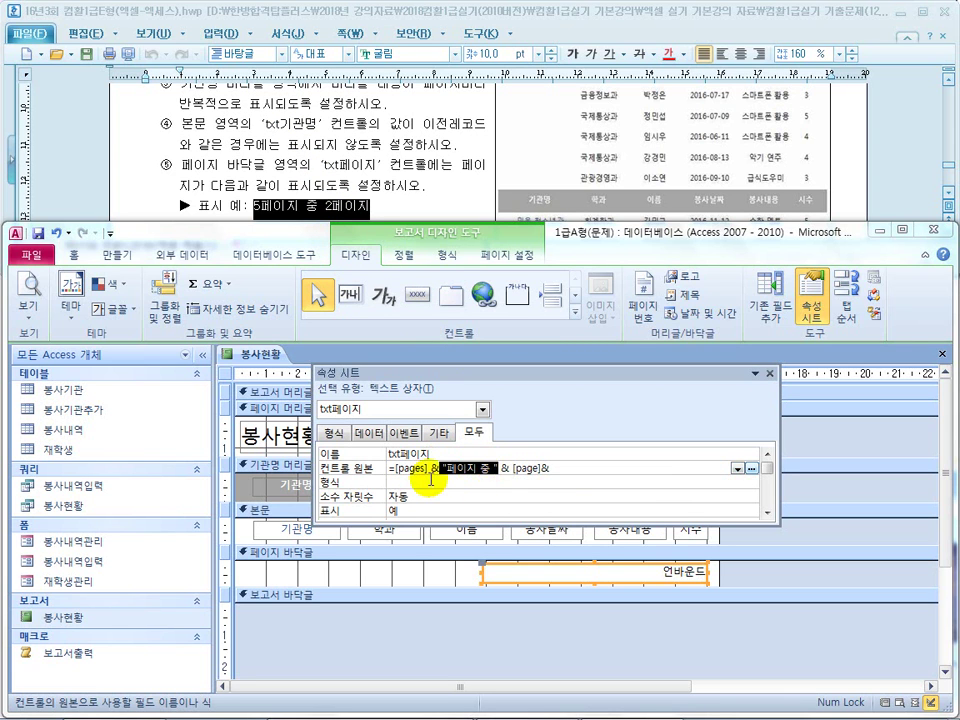
double_click(408, 468)
double_click(530, 468)
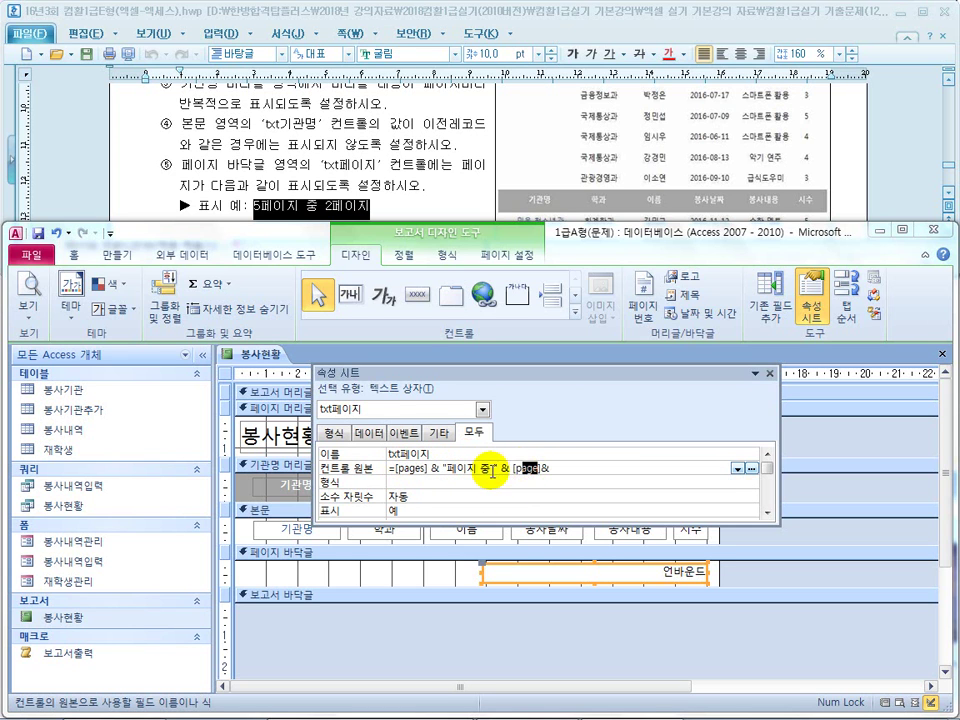
double_click(505, 468)
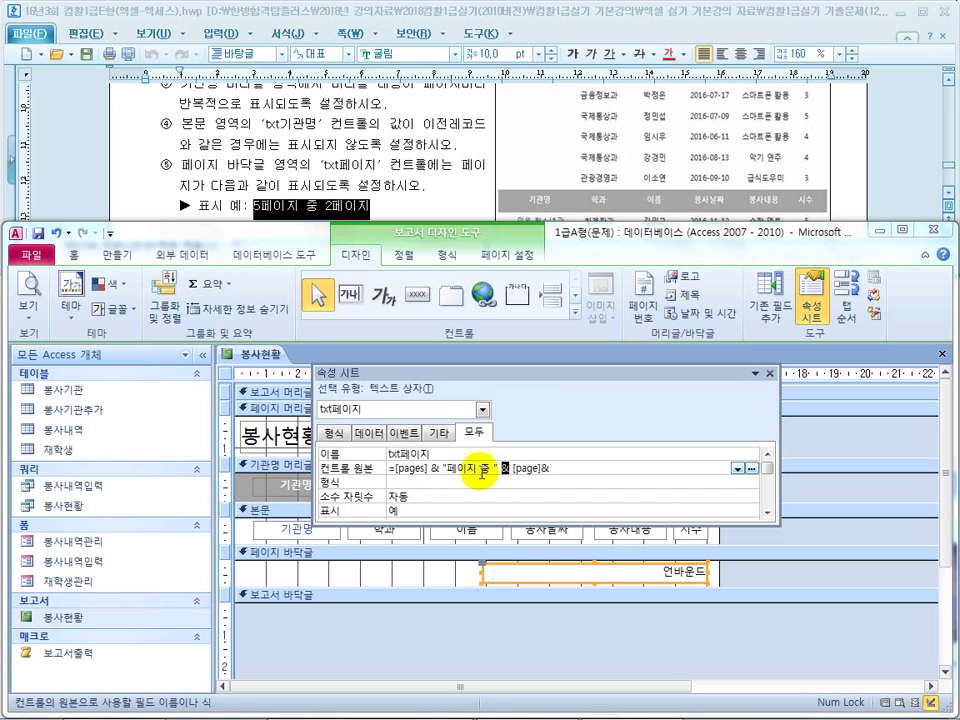
double_click(437, 468)
double_click(542, 468)
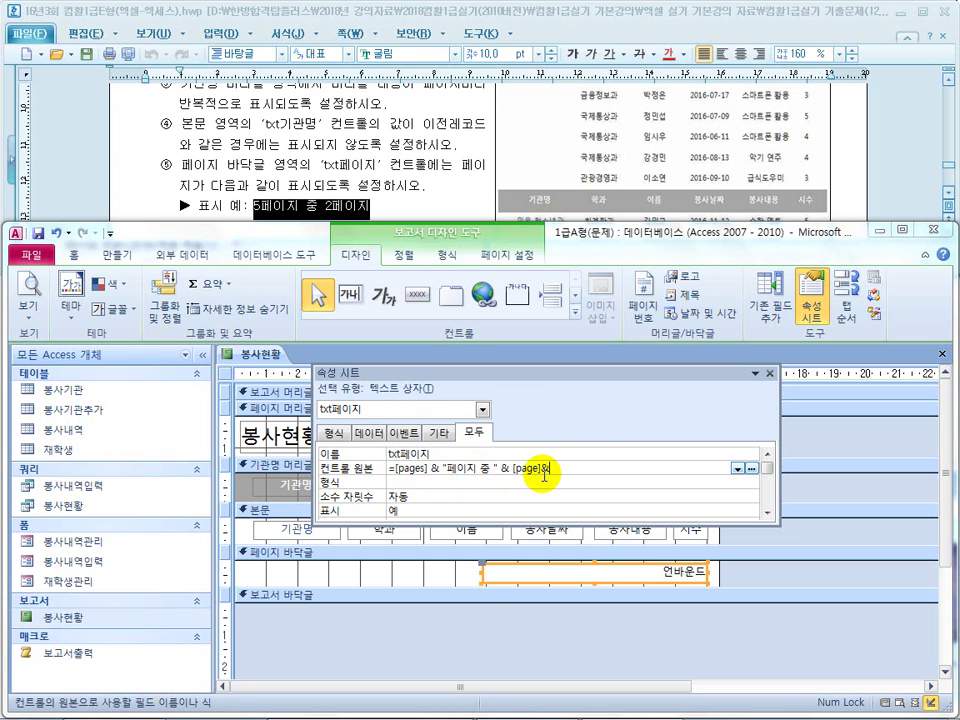
left_click(558, 470)
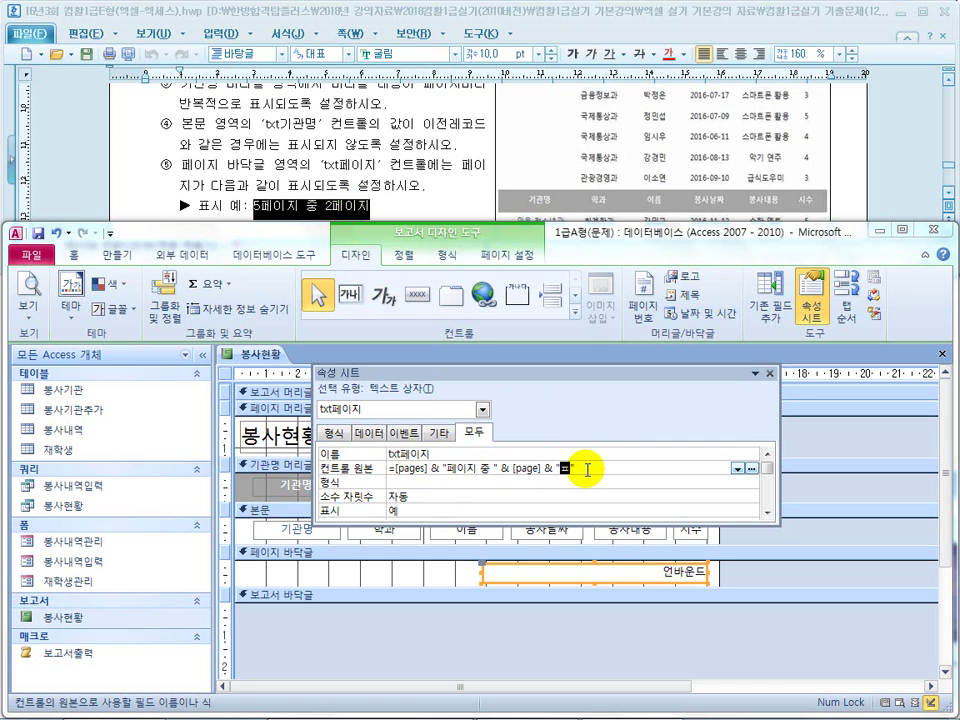
key("Return")
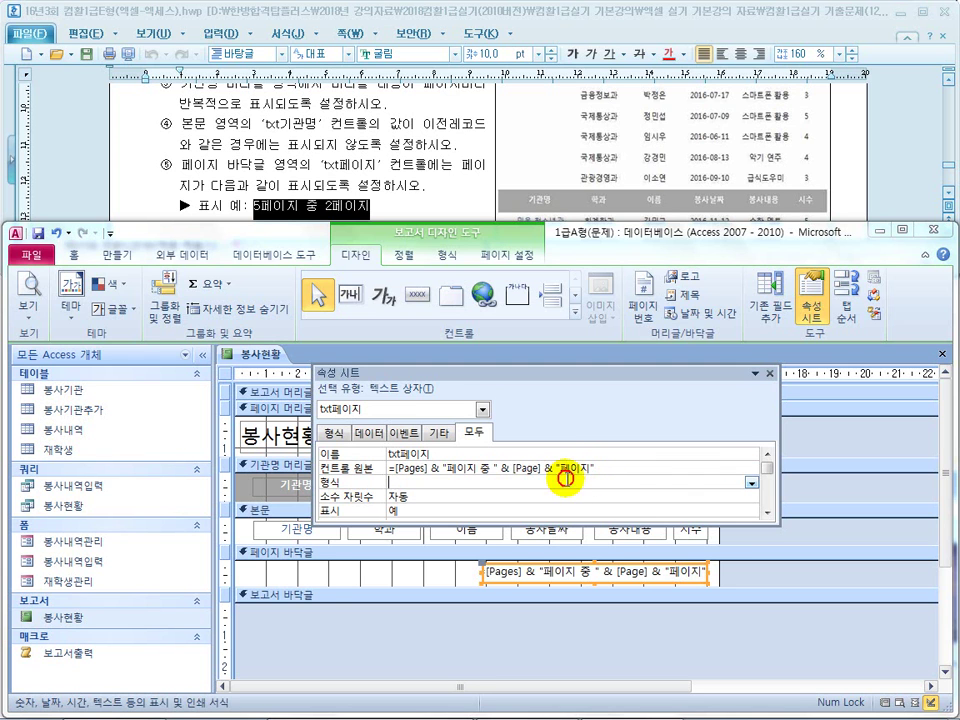
Step: Open the 봉사현황 report in print preview and inspect its page footer against the sample output in the exam document
left_click(30, 305)
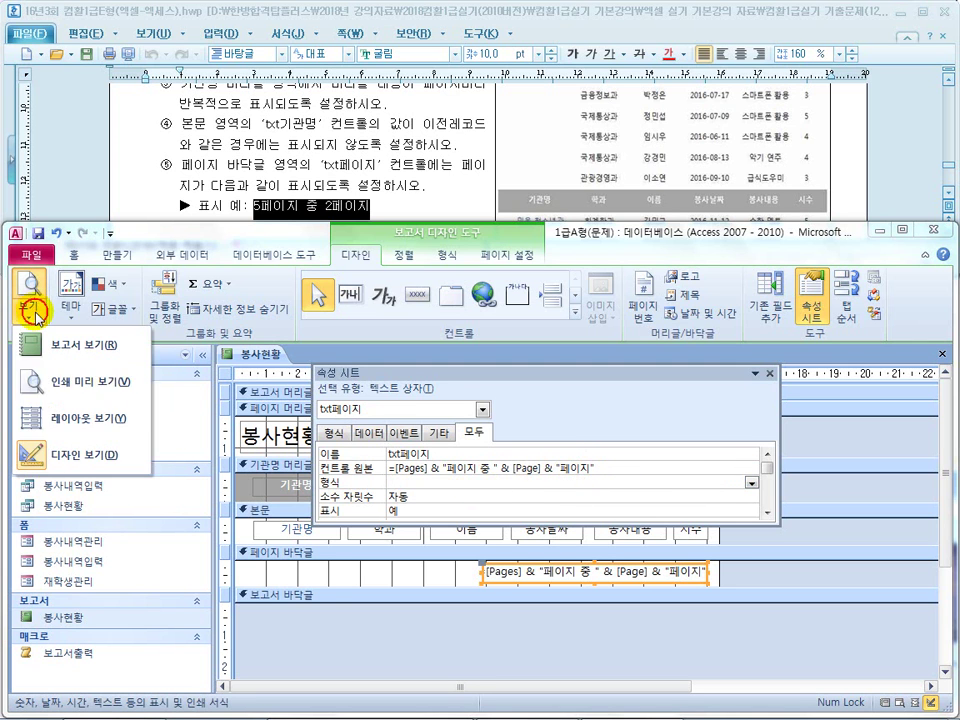
left_click(78, 384)
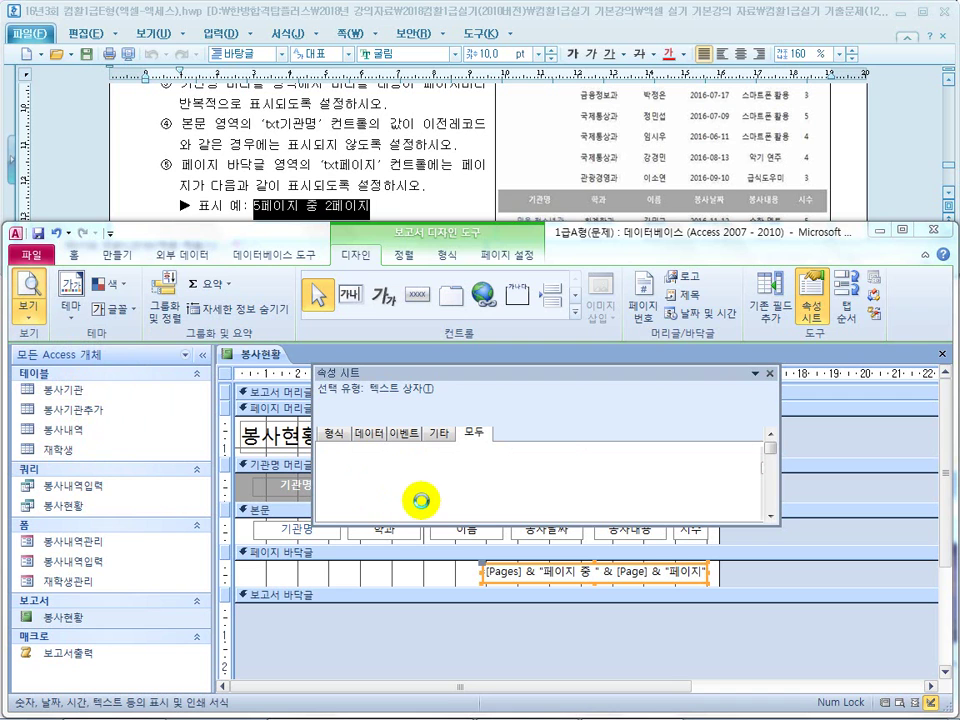
left_click(418, 190)
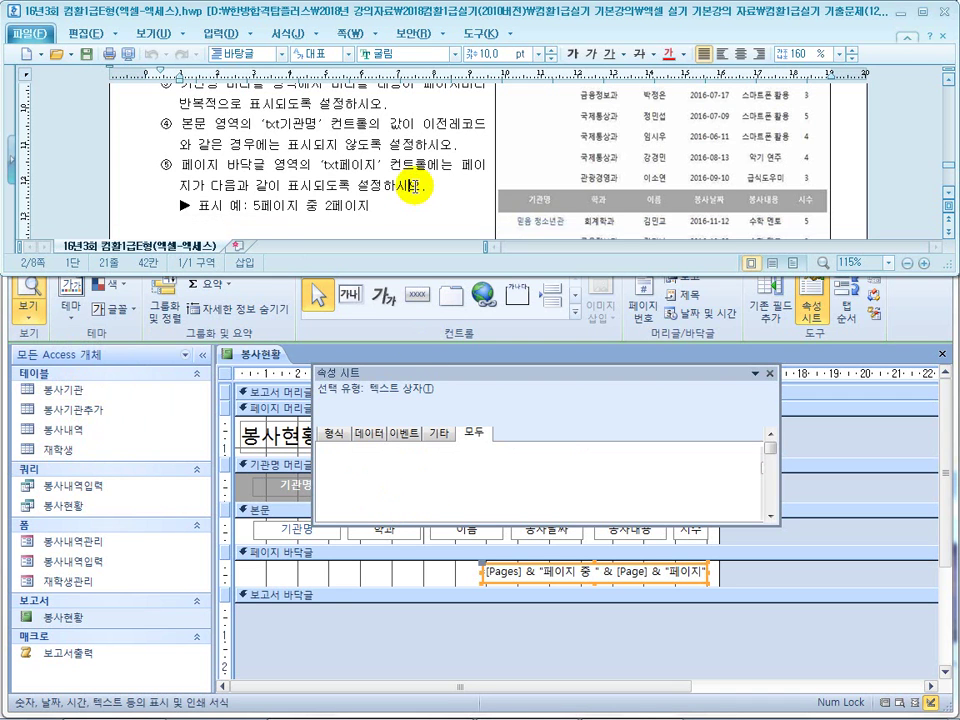
scroll(416, 188, "down", 3)
scroll(416, 187, "down", 3)
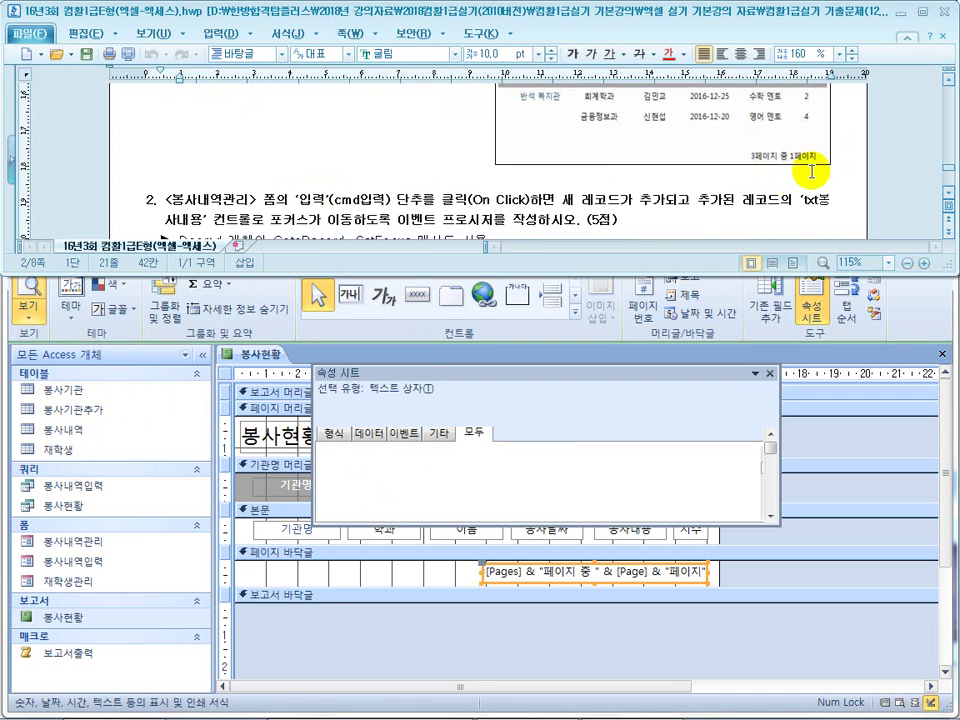
scroll(724, 456, "down", 5)
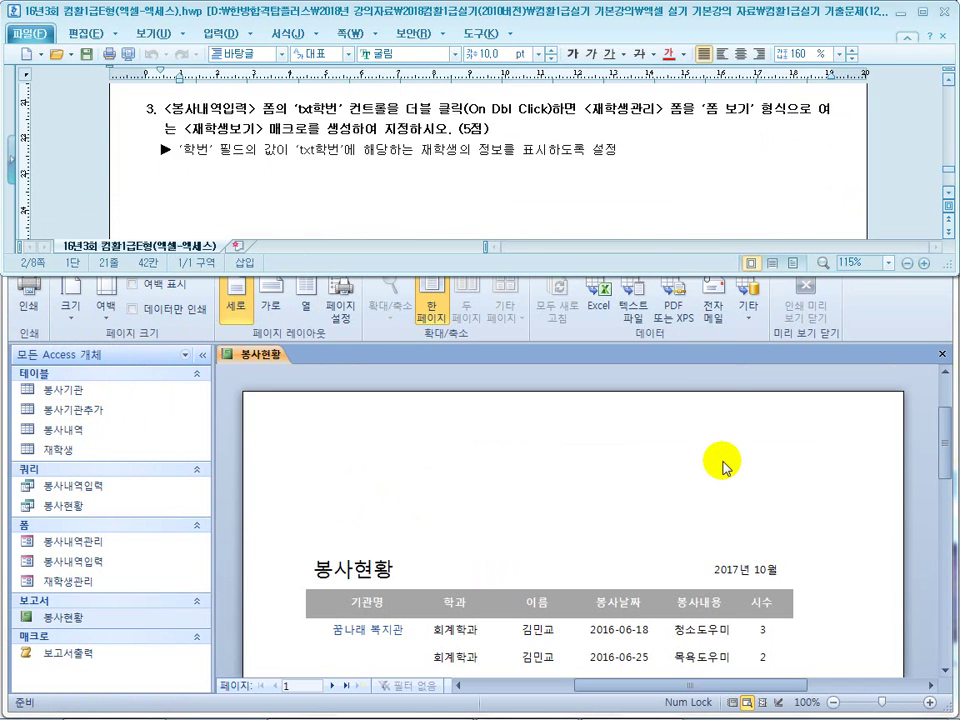
scroll(726, 465, "up", 6)
left_click(851, 530)
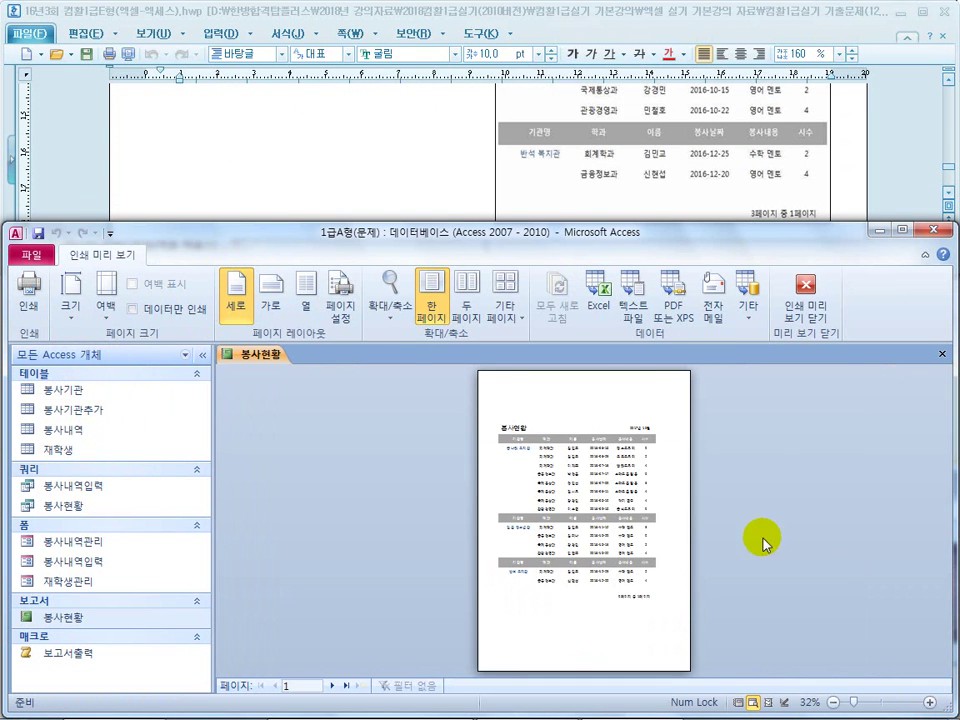
left_click(655, 610)
scroll(655, 617, "down", 1)
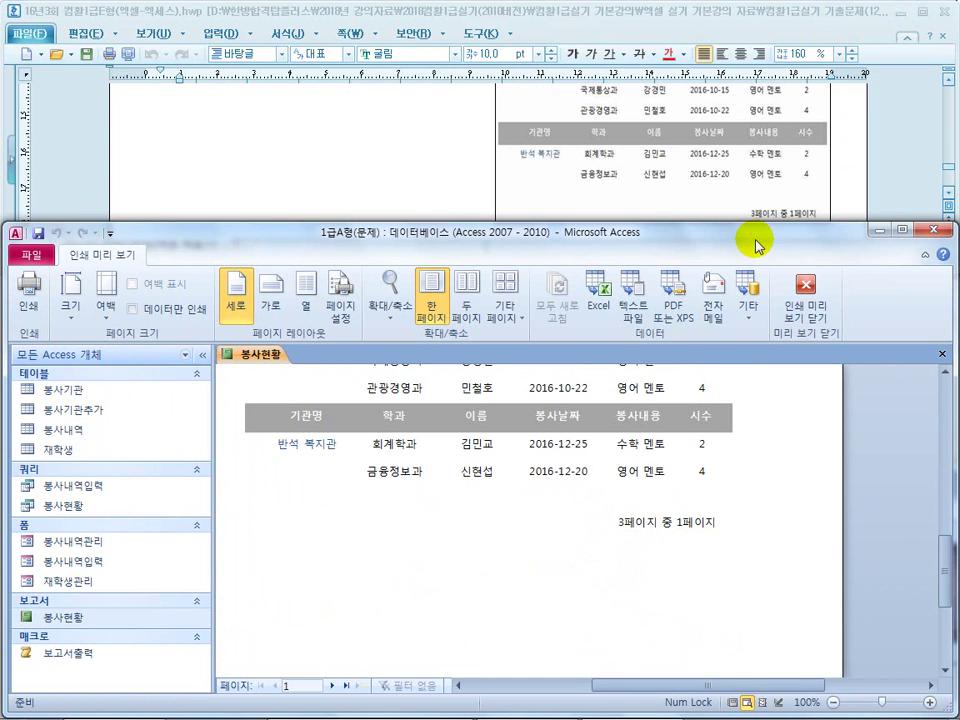
Step: Recheck the sample page numbering and requirement ⑤ in the exam document, and close the report's print preview
left_click(476, 173)
scroll(480, 176, "down", 1)
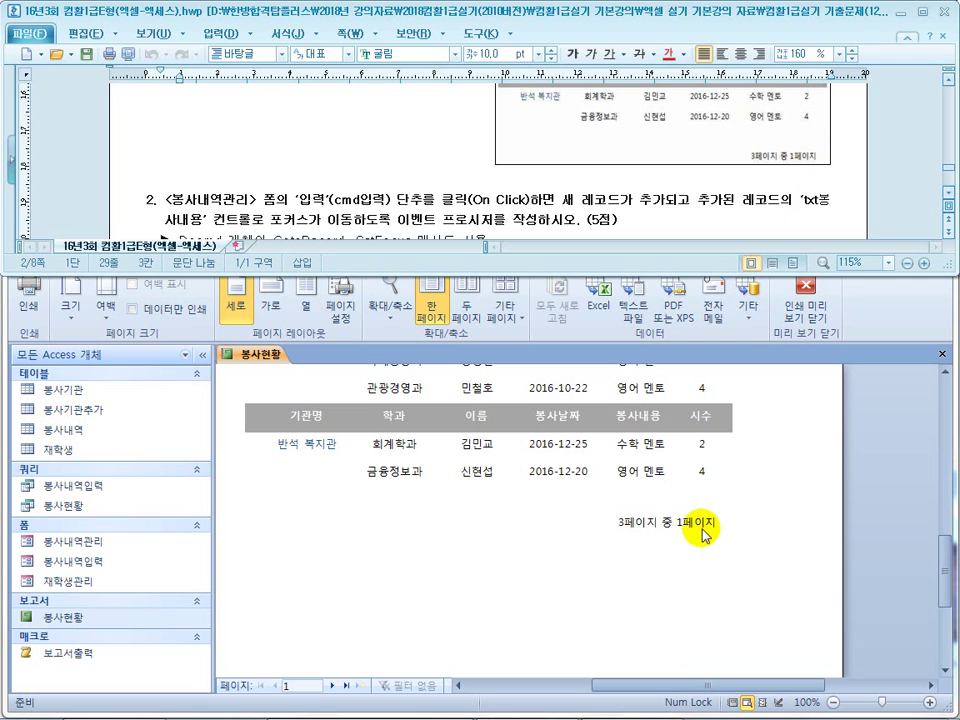
scroll(397, 204, "up", 3)
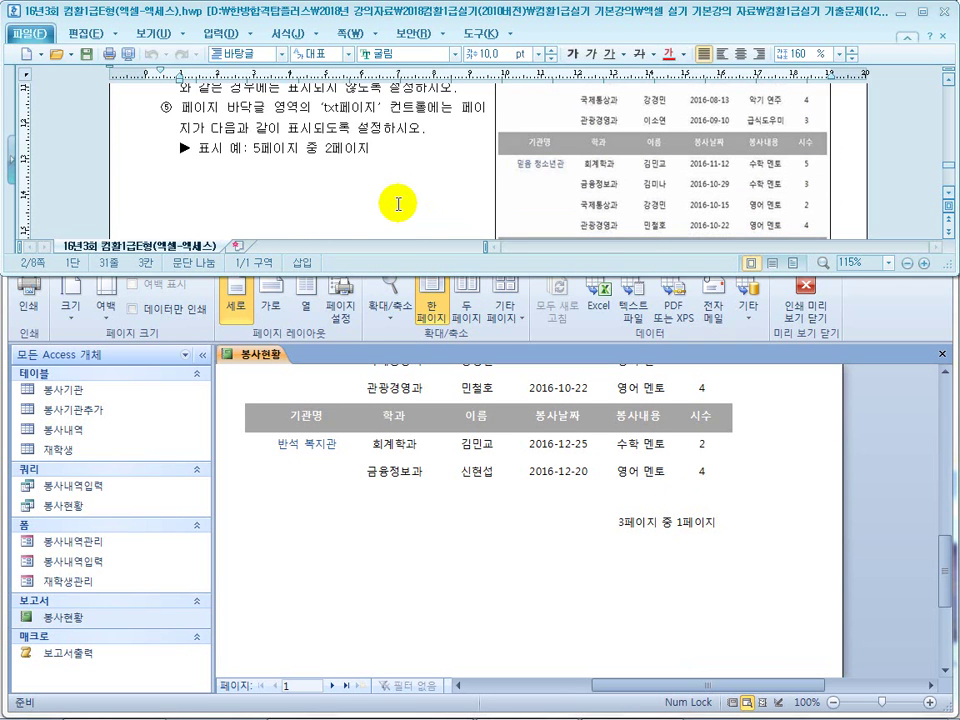
left_click(800, 315)
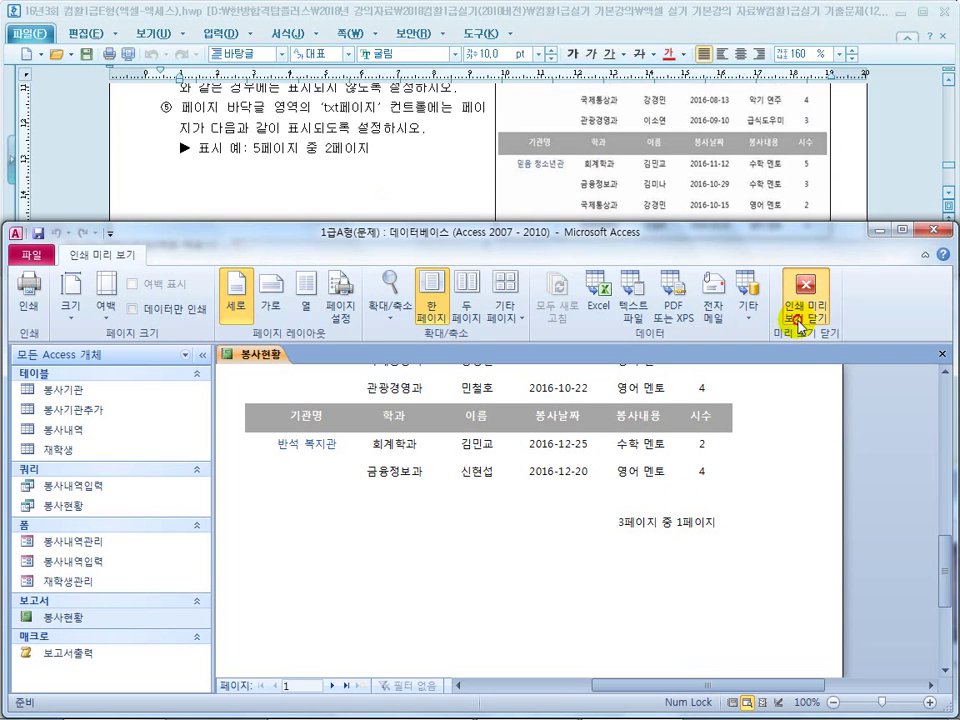
Step: Check the exam document up to task 2, and close the 봉사현황 report, saving its design changes
left_click(403, 179)
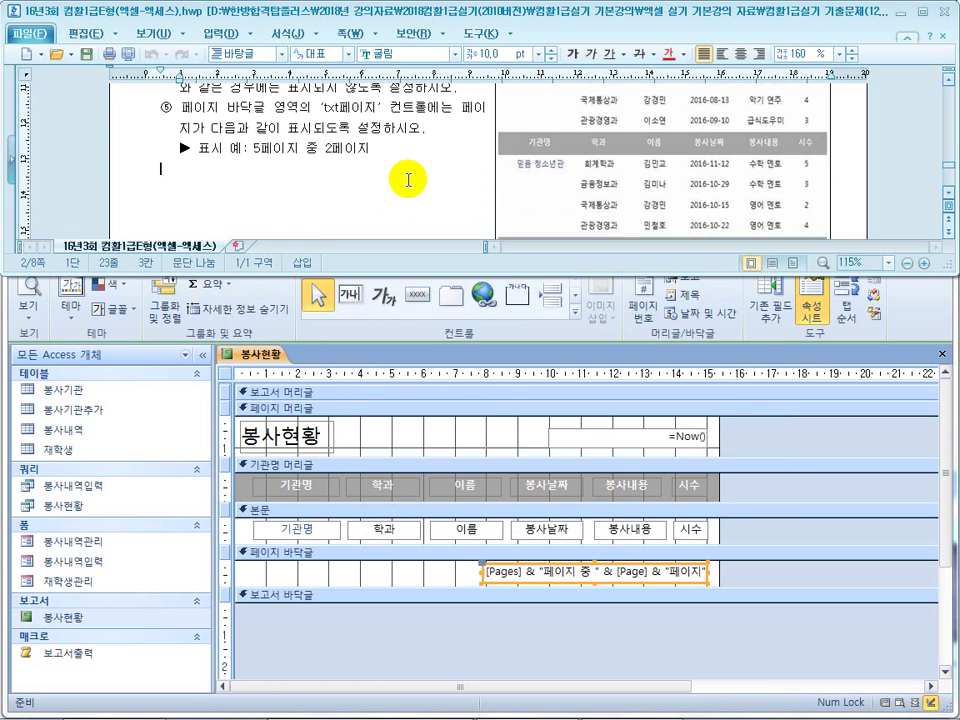
scroll(400, 179, "down", 6)
scroll(403, 179, "up", 1)
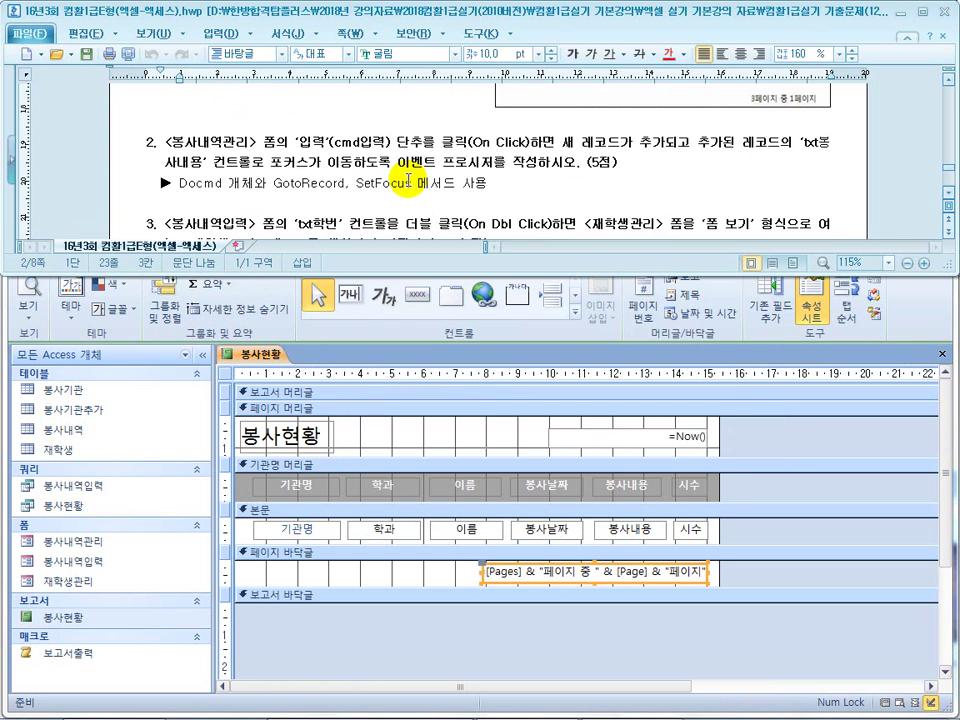
left_click(941, 356)
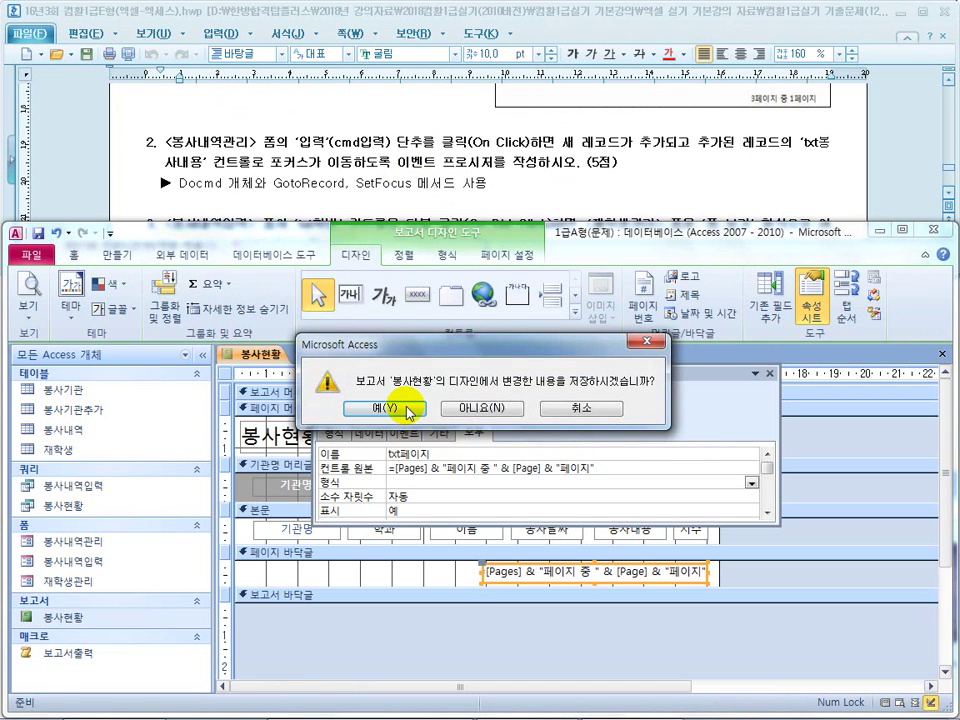
left_click(388, 407)
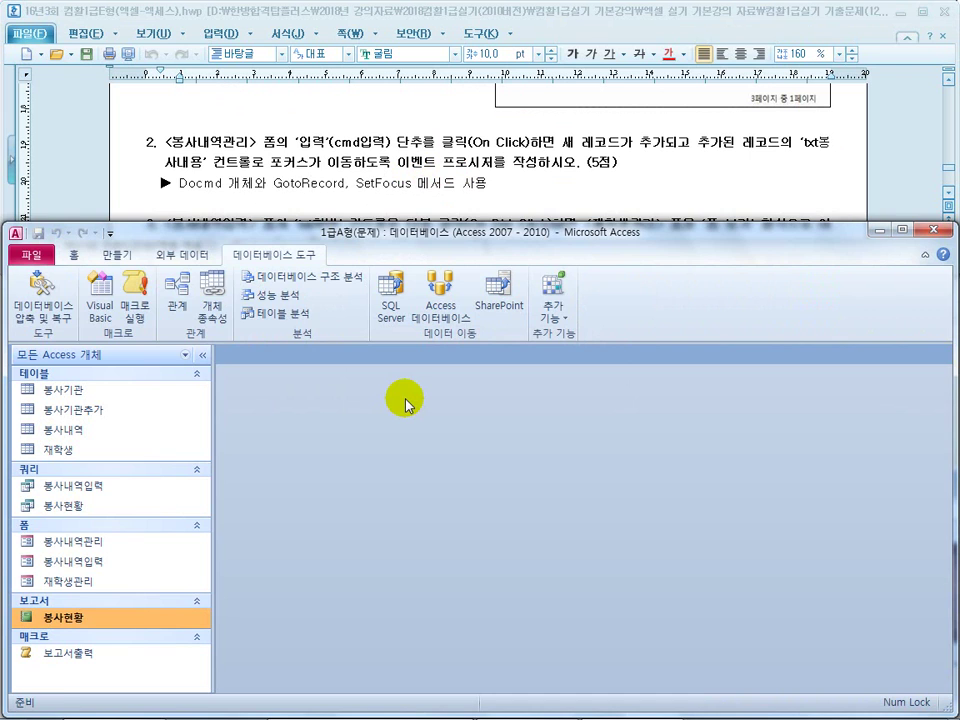
Step: Switch to the solution slide show to review the 봉사현황 report answers and the cmd입력_Click procedure, and return to the exam document
key("super")
left_click(422, 699)
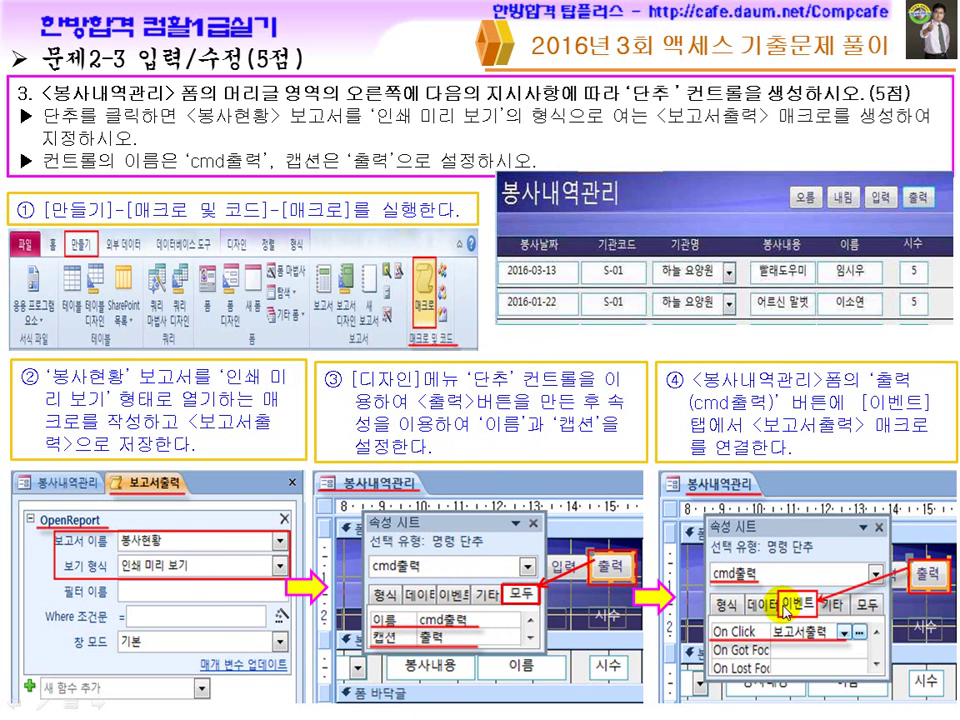
left_click(640, 510)
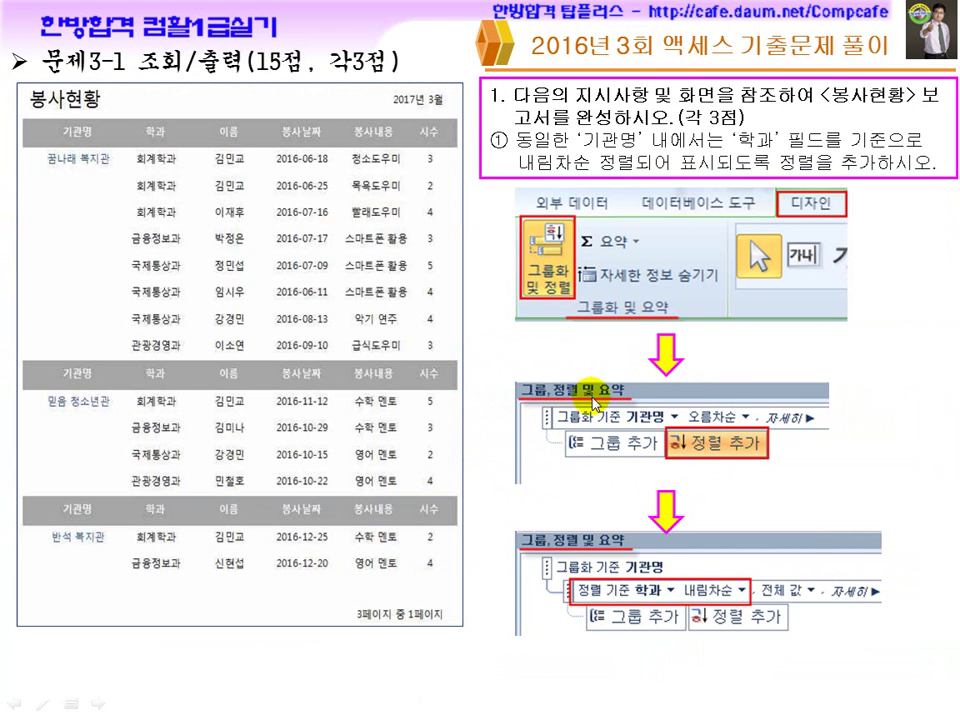
left_click(654, 400)
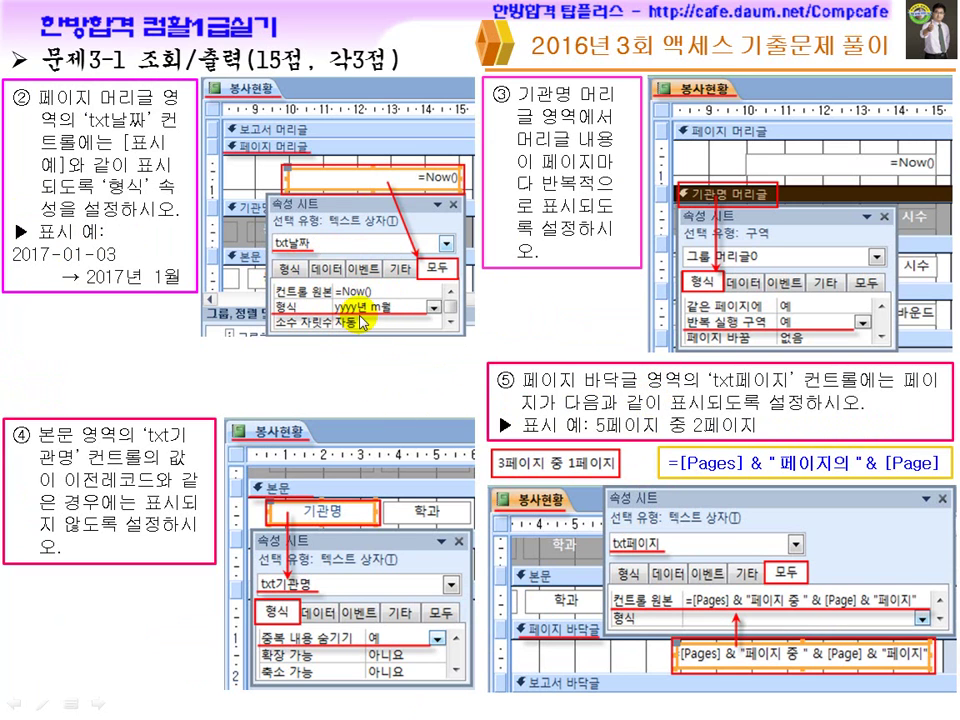
left_click(379, 316)
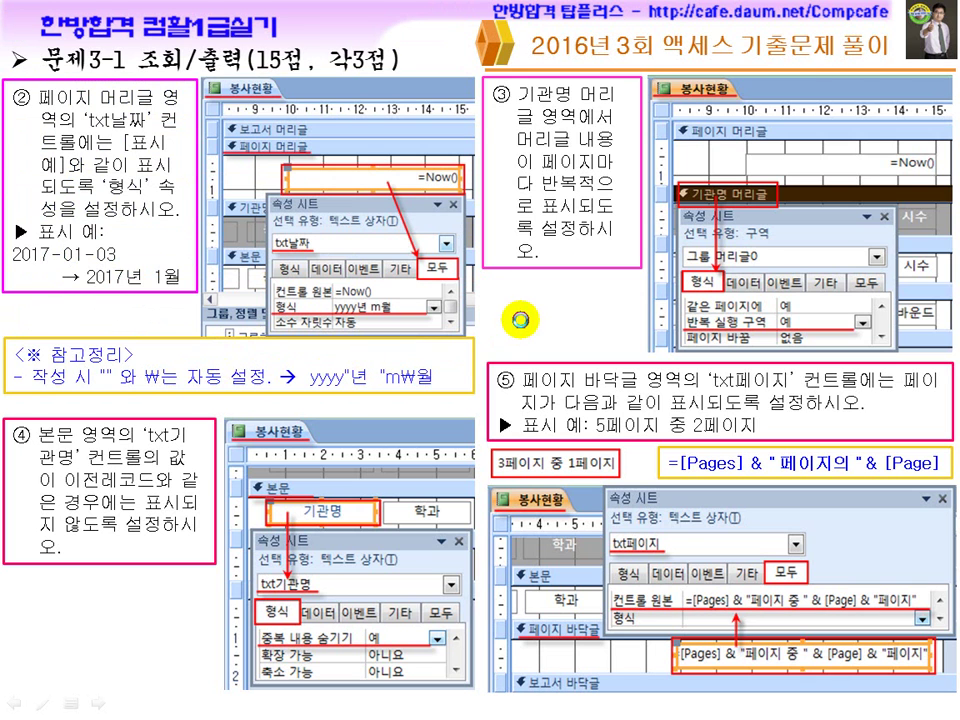
left_click(520, 321)
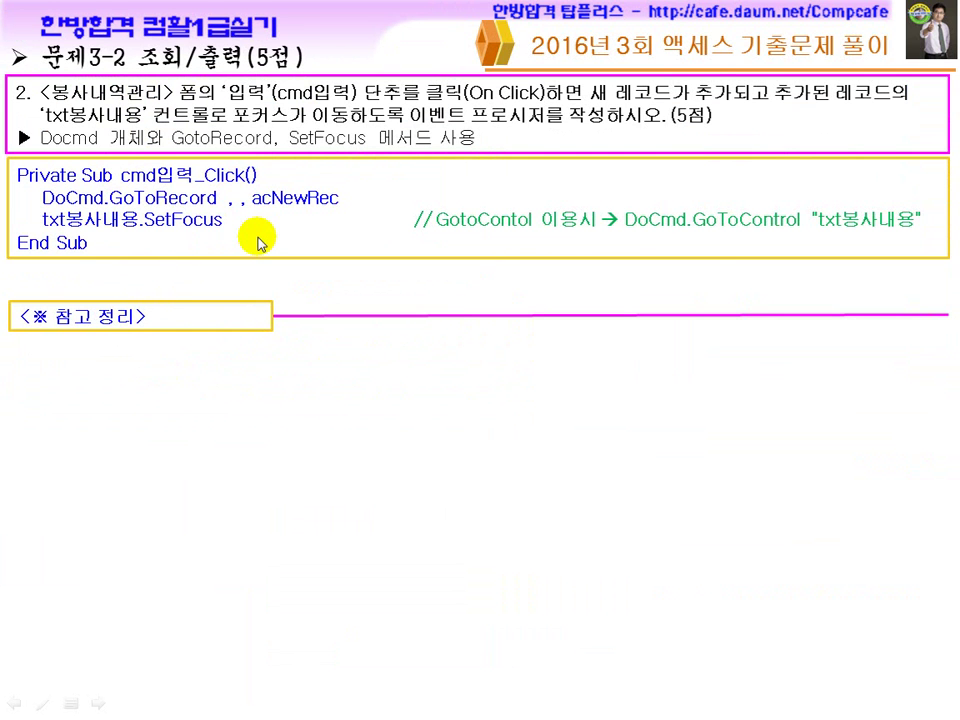
key("Left")
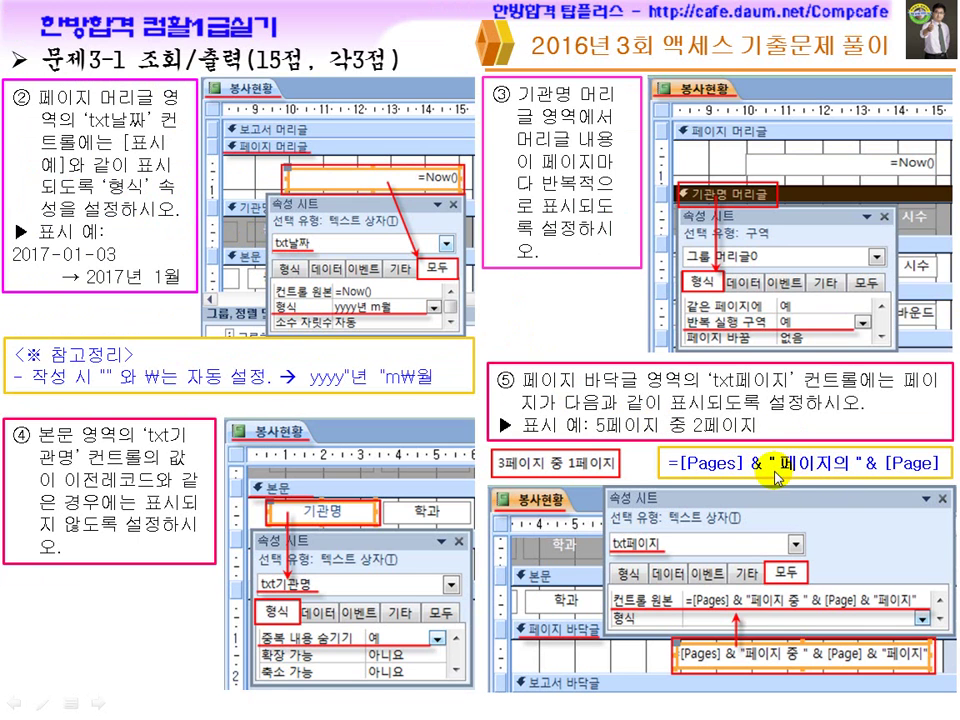
key("Right")
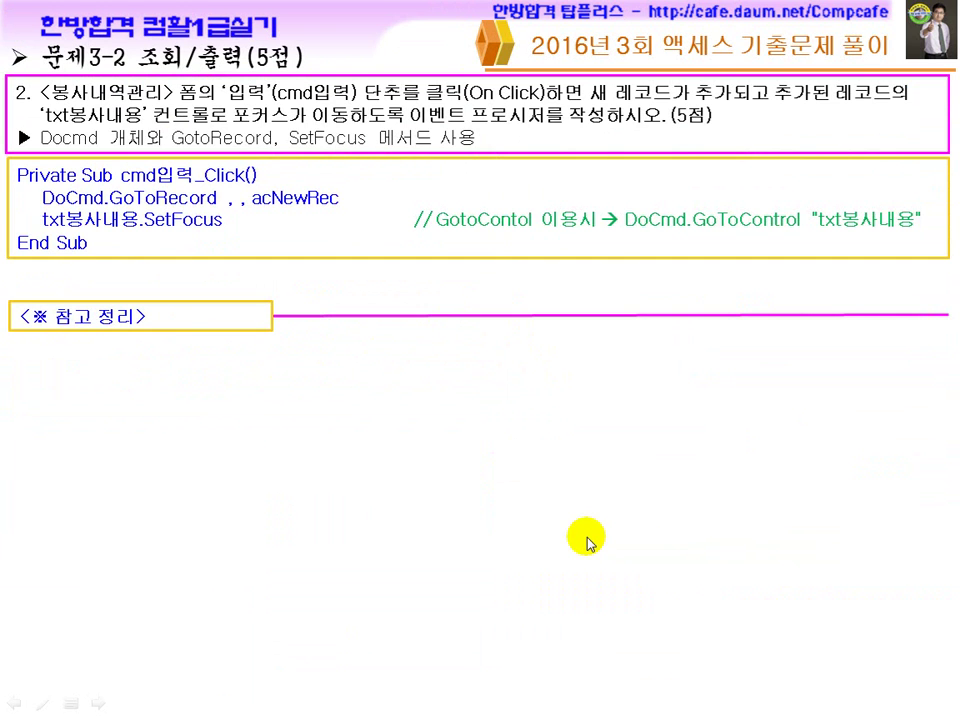
key("alt+Tab")
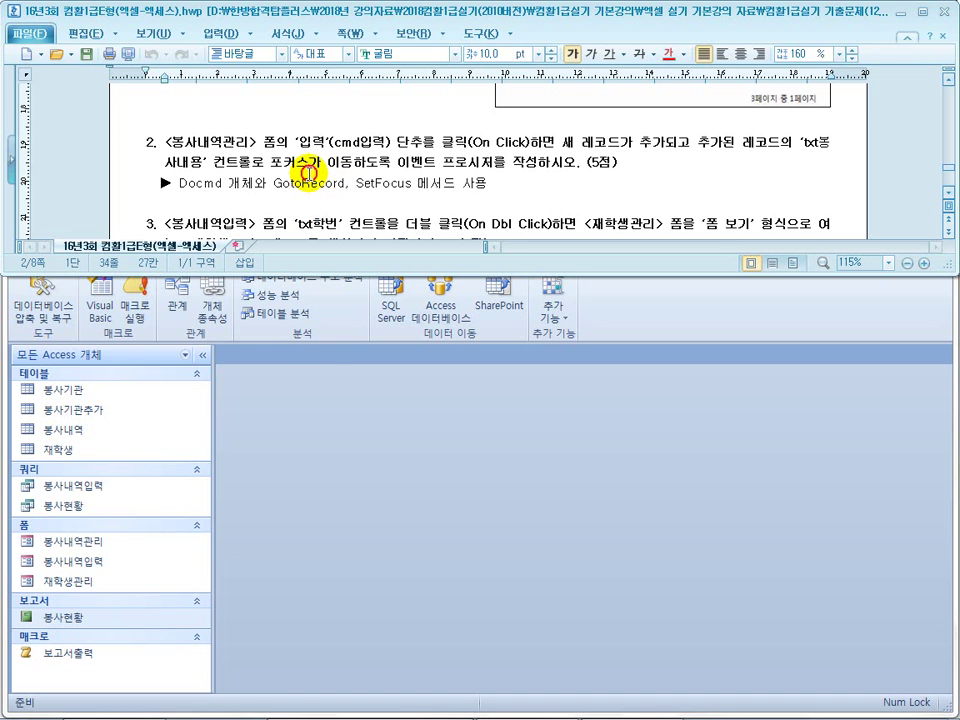
Step: Locate the form named in task 2 of the exam document and open the 봉사내역관리 form in design view
left_click_drag(184, 143, 246, 145)
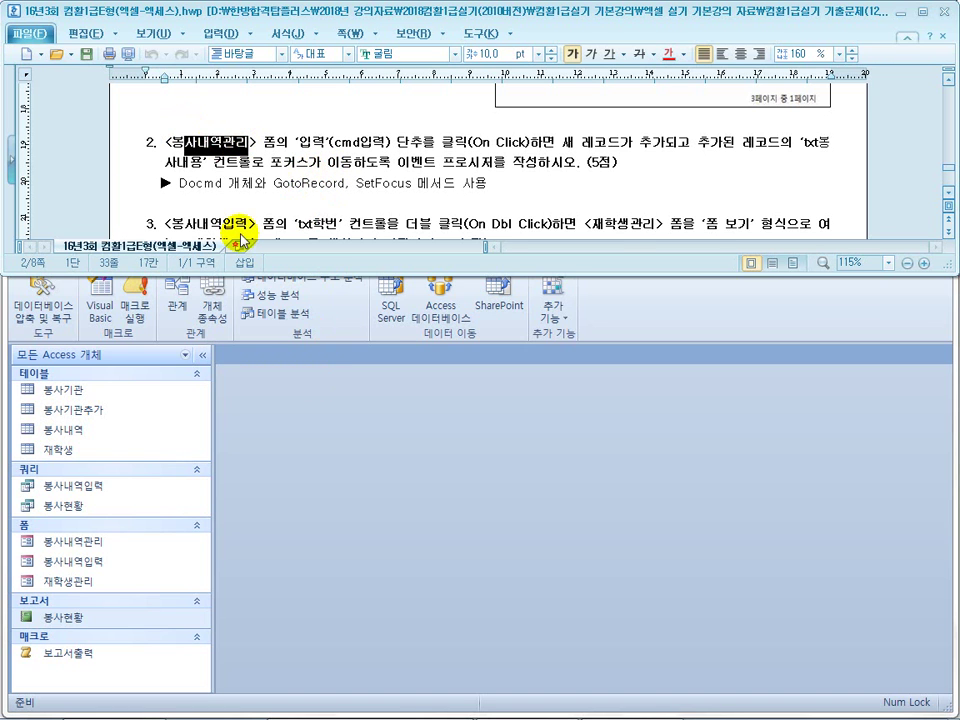
left_click(229, 385)
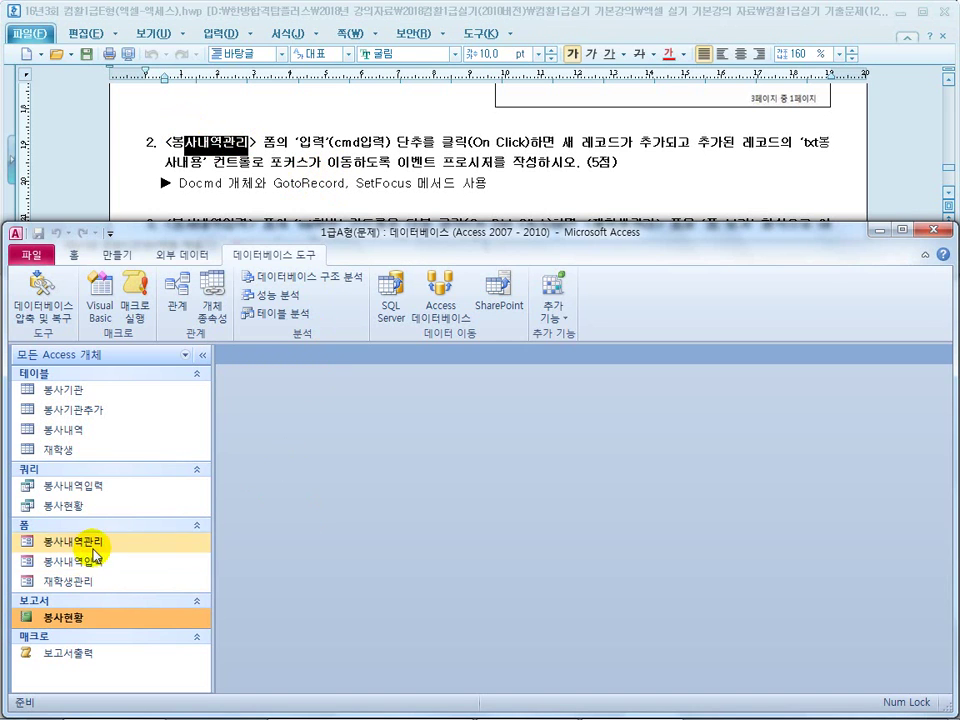
right_click(94, 543)
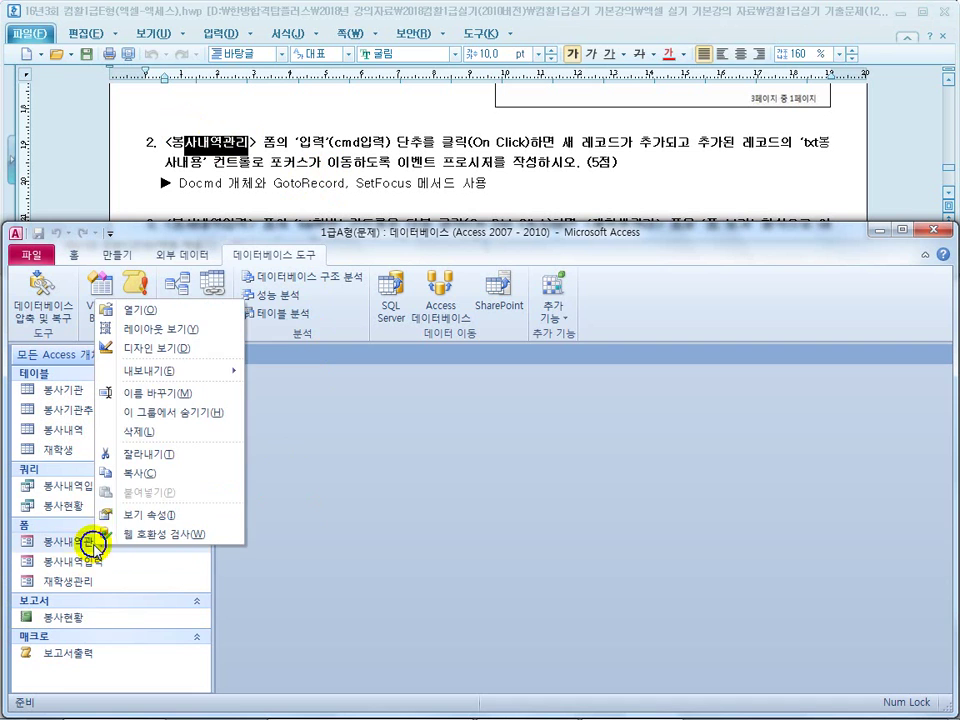
left_click(157, 350)
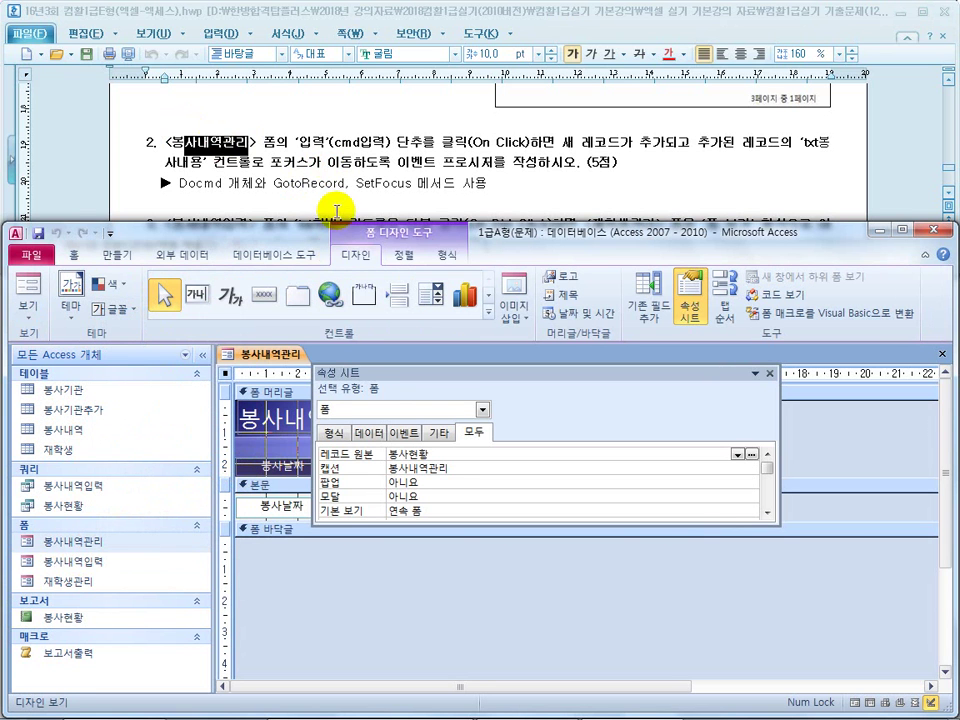
Step: Select the 입력 (cmd입력) button in the form header and close the property sheet
left_click(302, 141)
left_click_drag(298, 142, 423, 145)
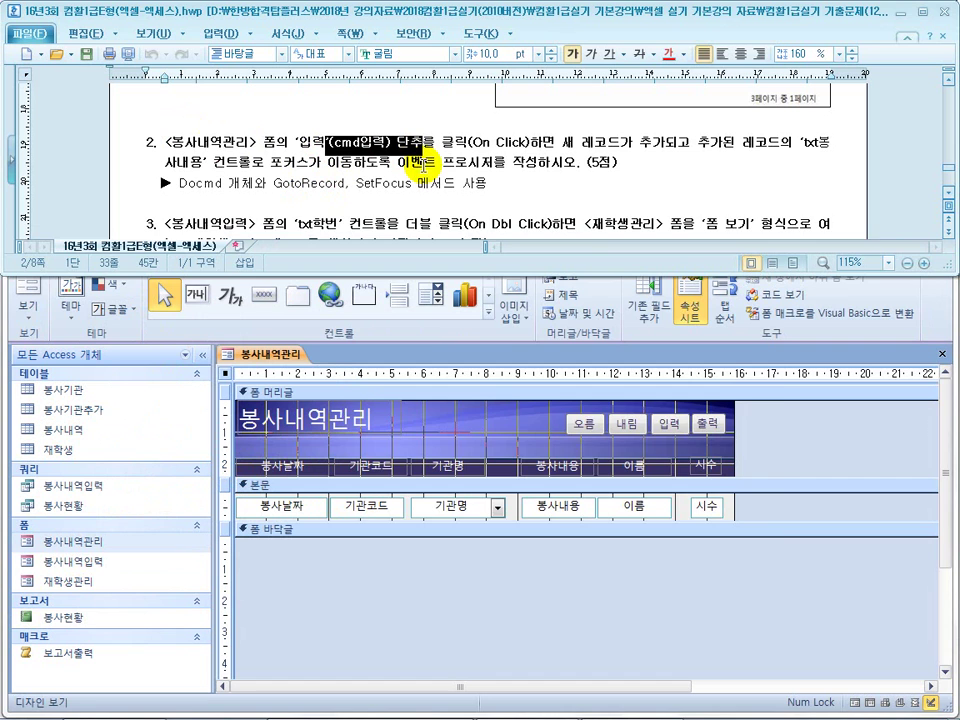
left_click(669, 425)
left_click(762, 372)
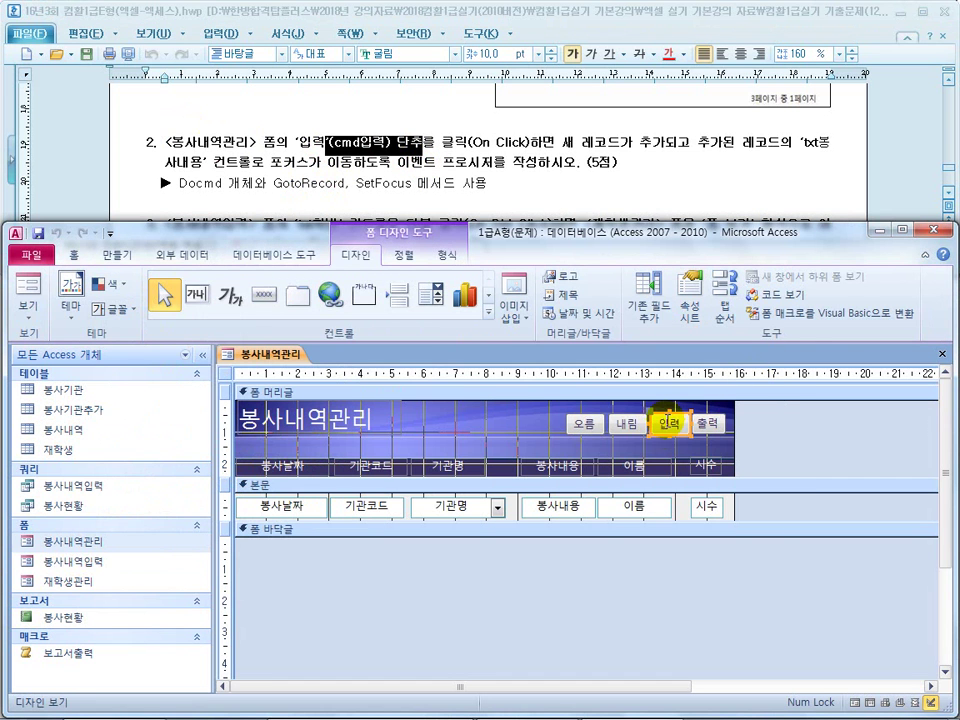
Step: Examine task 2's requirements in the exam document: the new record, the txt봉사내용 focus, the event procedure and the On Click trigger
left_click_drag(688, 142, 581, 141)
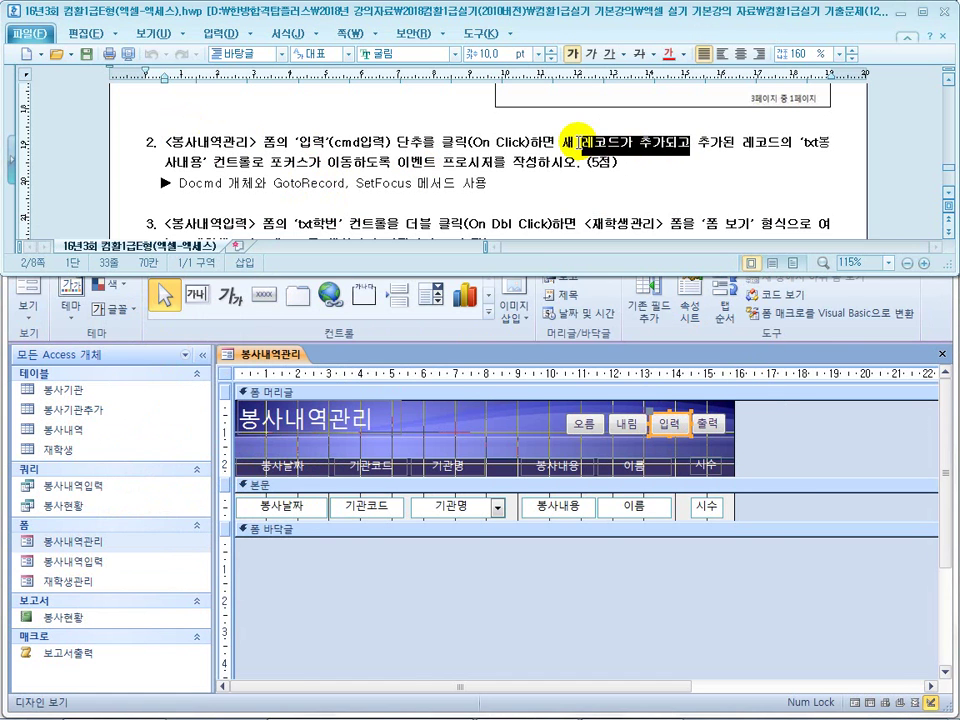
left_click(204, 150)
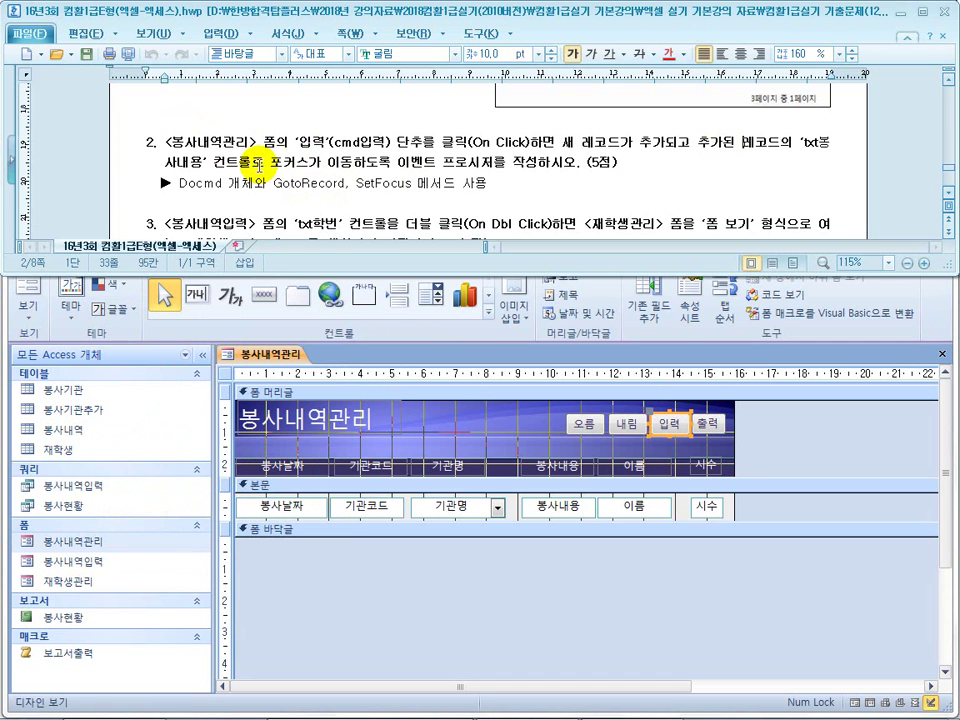
left_click_drag(128, 158, 210, 160)
left_click(300, 160)
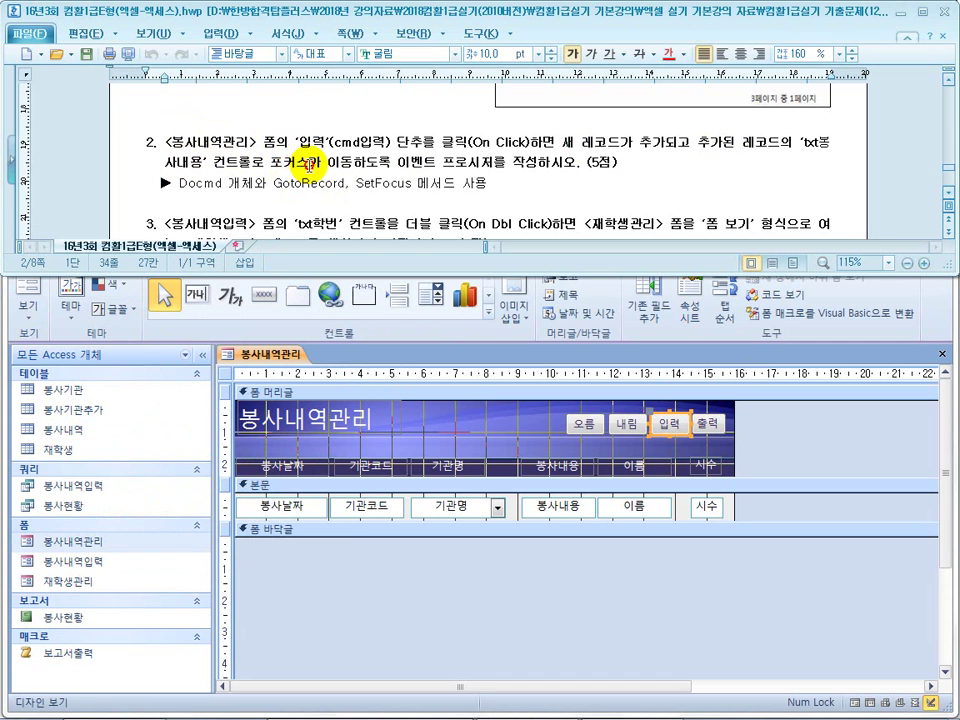
left_click_drag(436, 160, 370, 160)
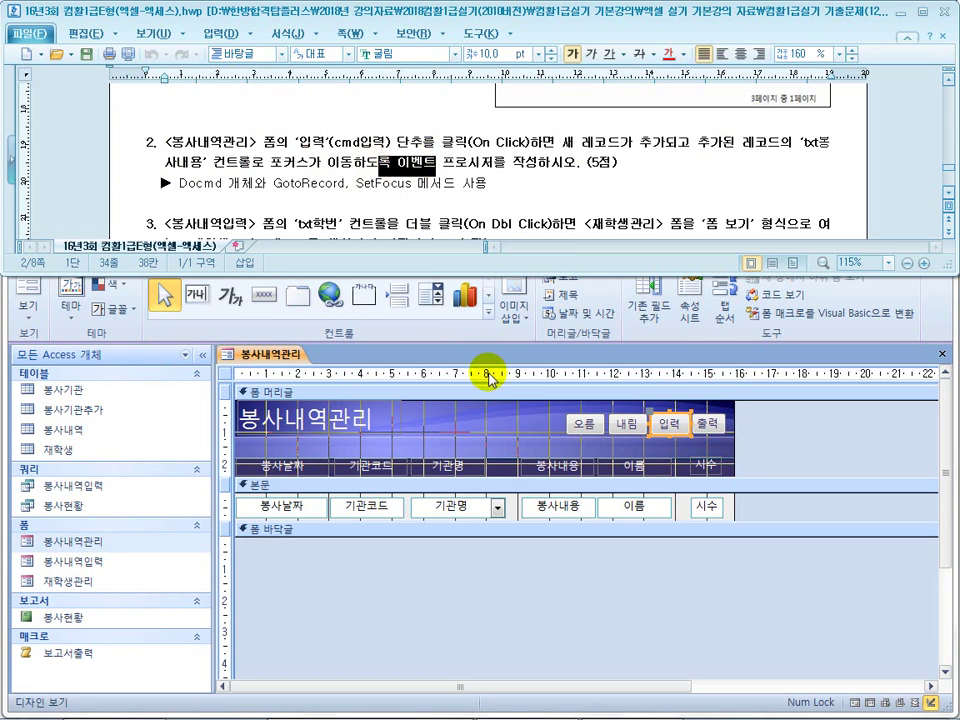
left_click(476, 420)
left_click(492, 160)
left_click_drag(492, 161, 411, 162)
left_click(485, 413)
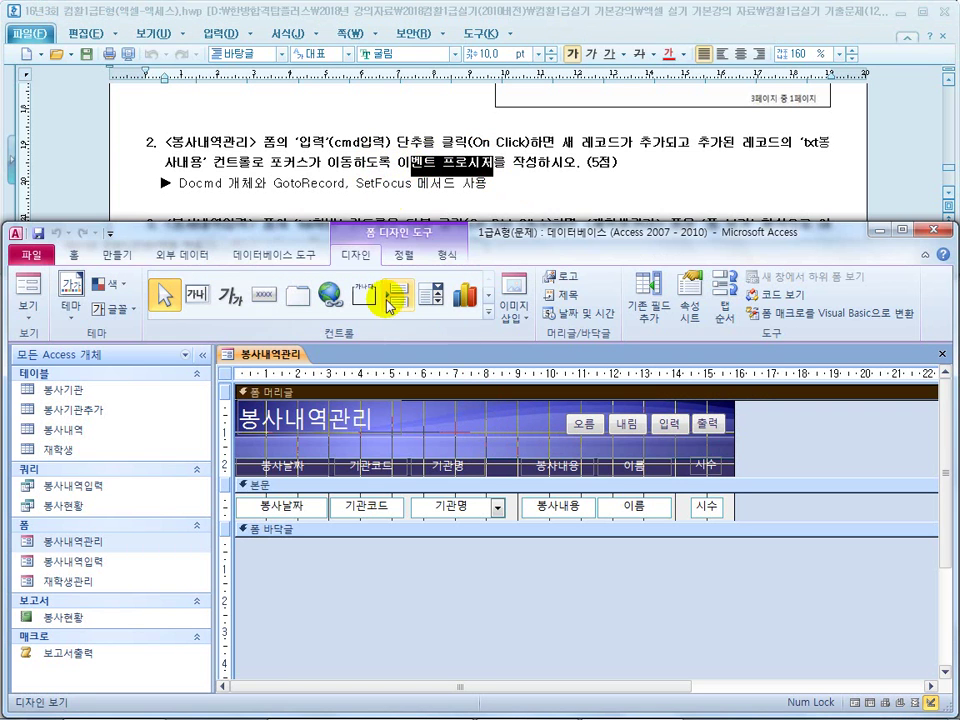
left_click(413, 141)
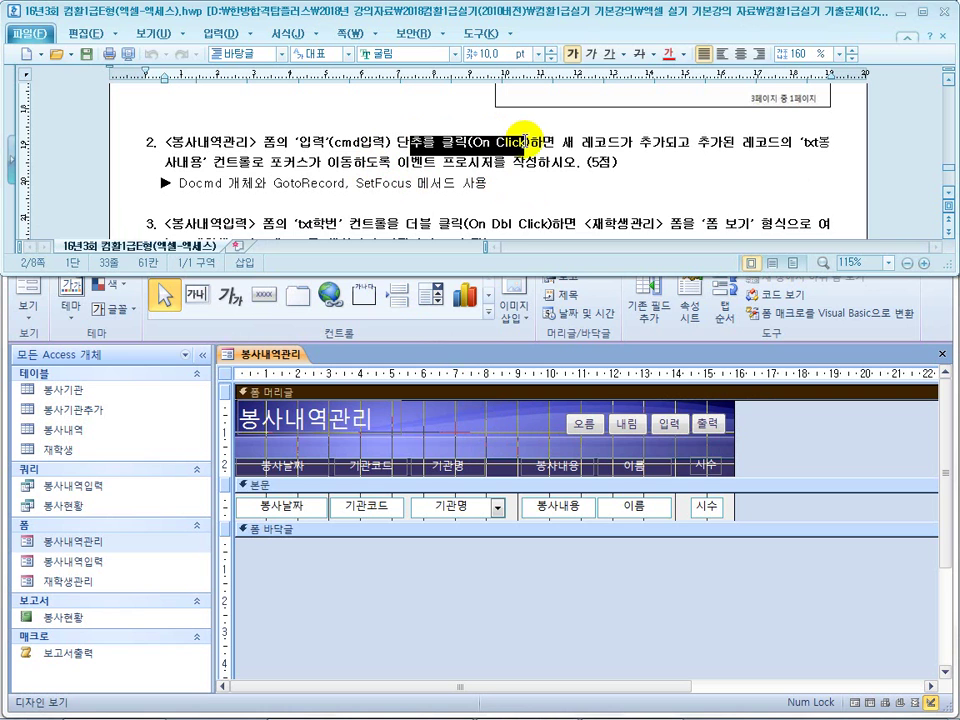
Step: Create an On Click event procedure for the 입력 button using the code builder
left_click(668, 424)
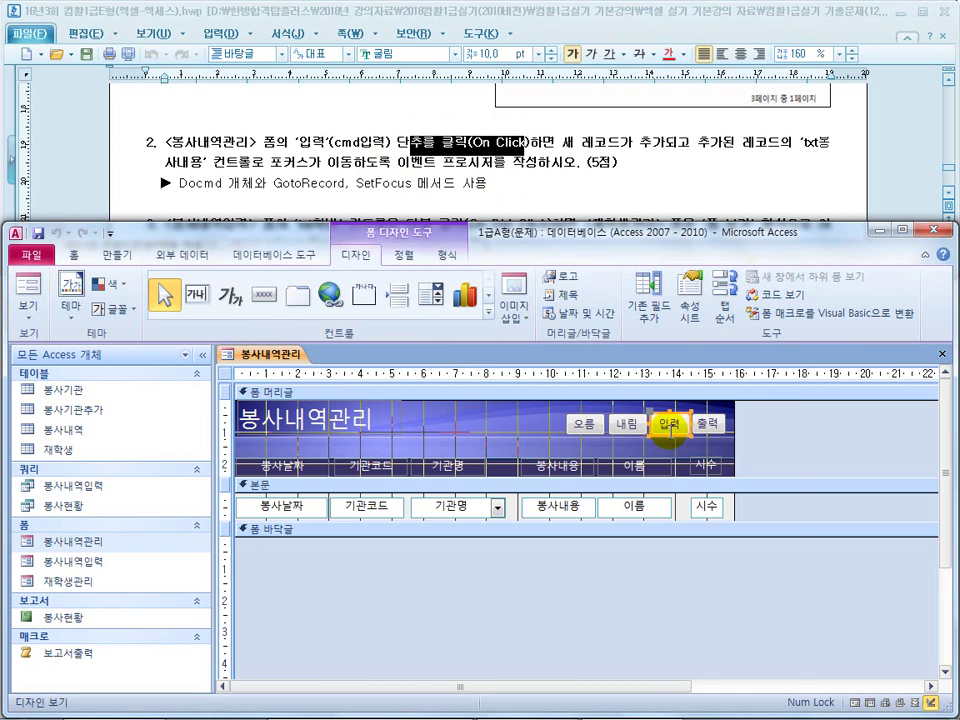
right_click(668, 424)
left_click(730, 217)
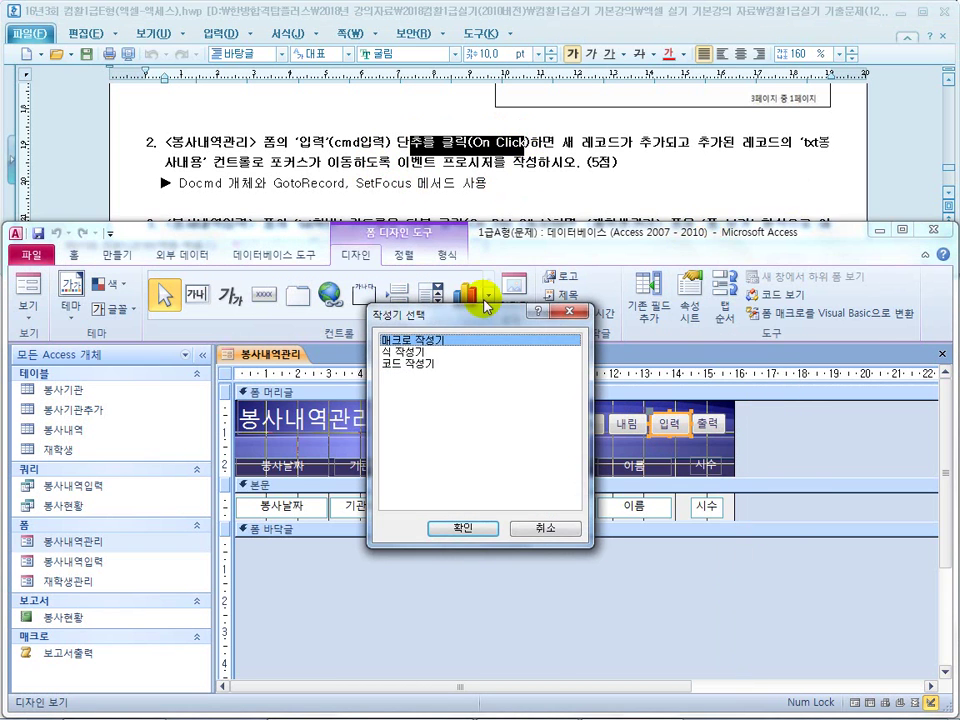
left_click(418, 364)
left_click(463, 527)
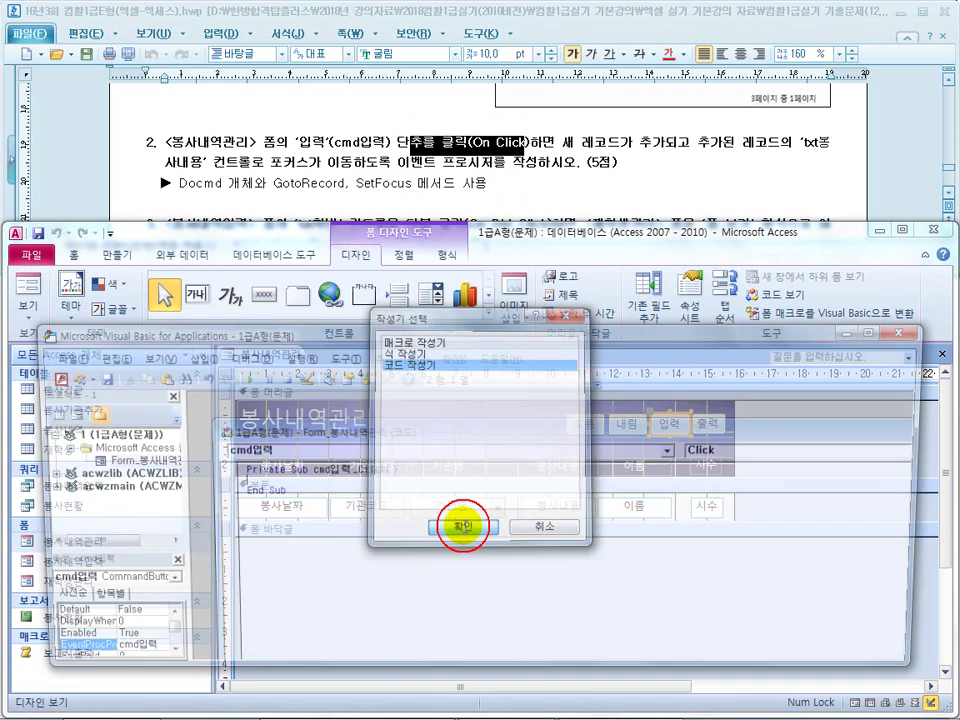
Step: Following the task's method hint, write DoCmd.GoToRecord , , acNewRec in the cmd입력_Click procedure and close the code editor
left_click(206, 186)
left_click_drag(196, 185, 268, 188)
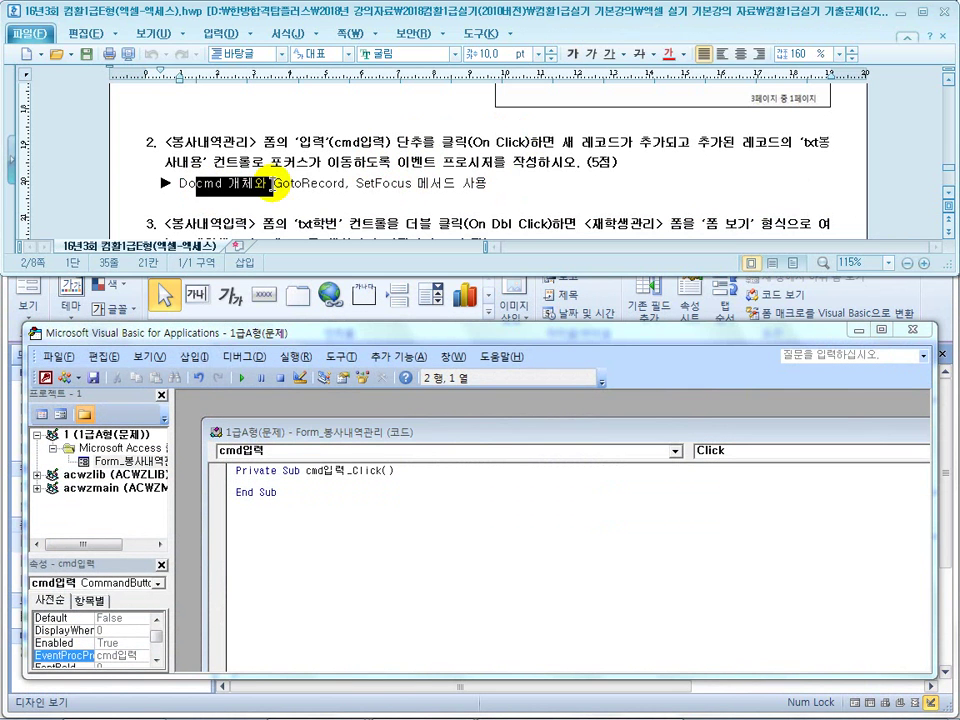
left_click(331, 186)
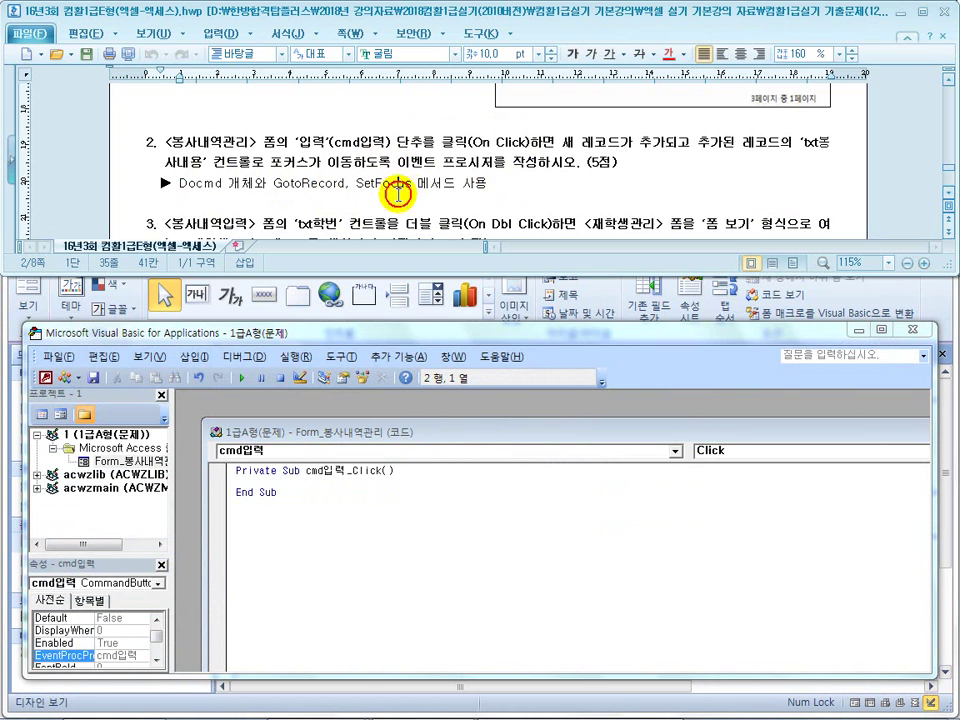
left_click(317, 484)
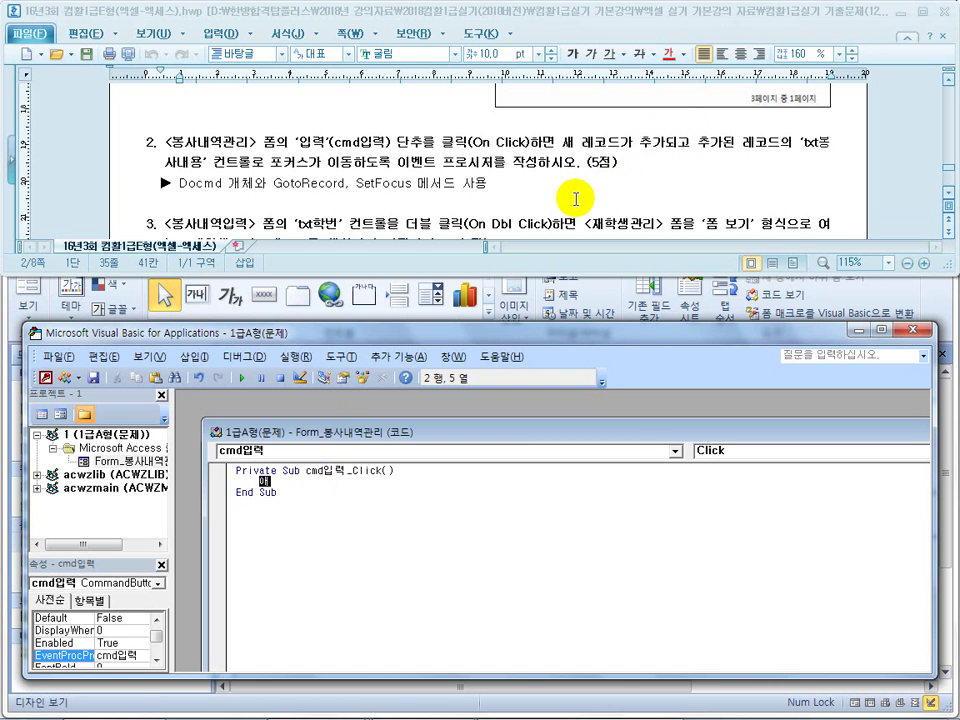
type("docmd.g")
key("Down")
key("Down")
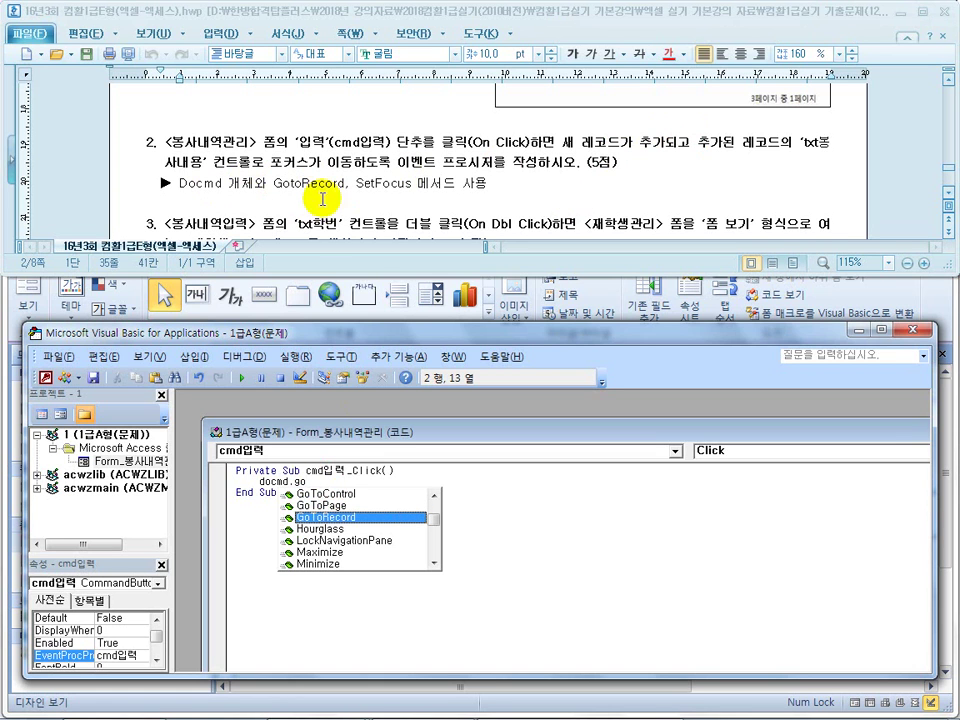
key("Tab")
type(",,")
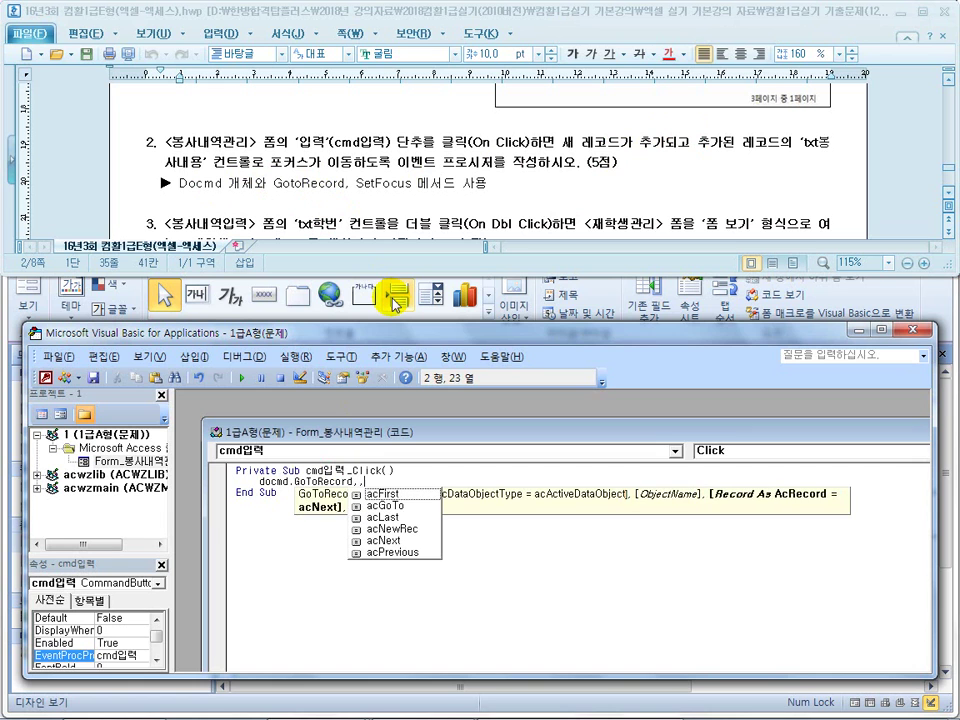
double_click(403, 530)
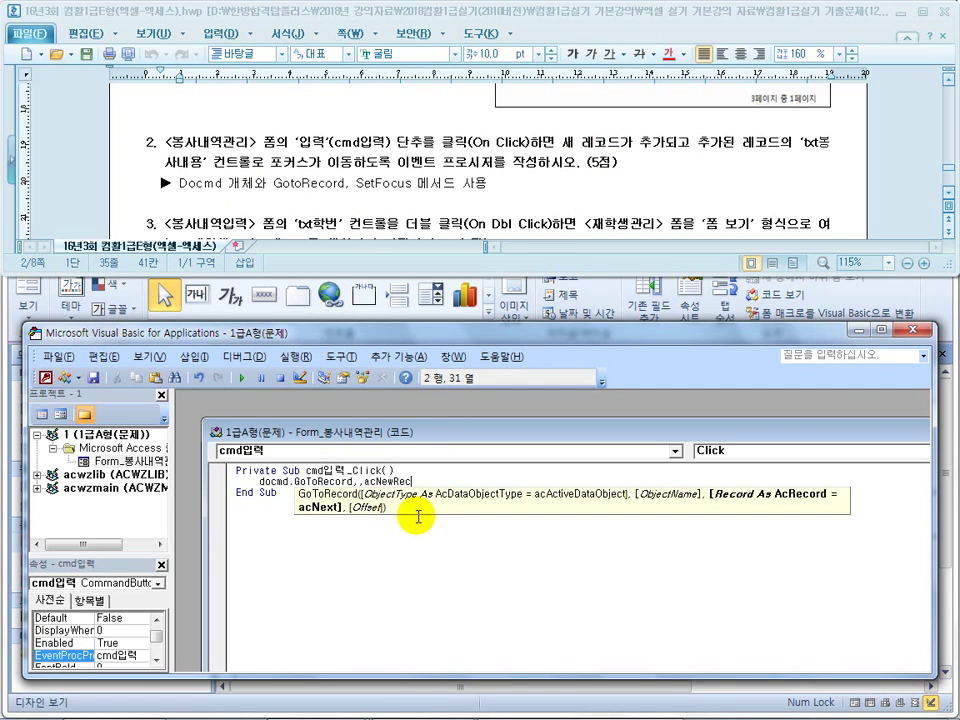
key("Return")
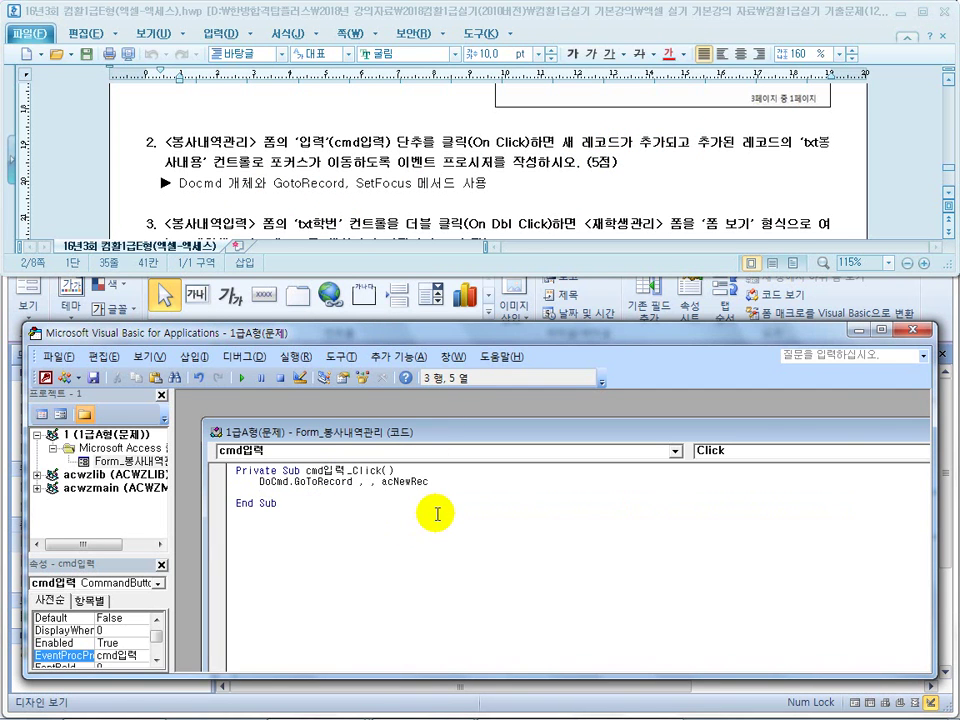
left_click(921, 330)
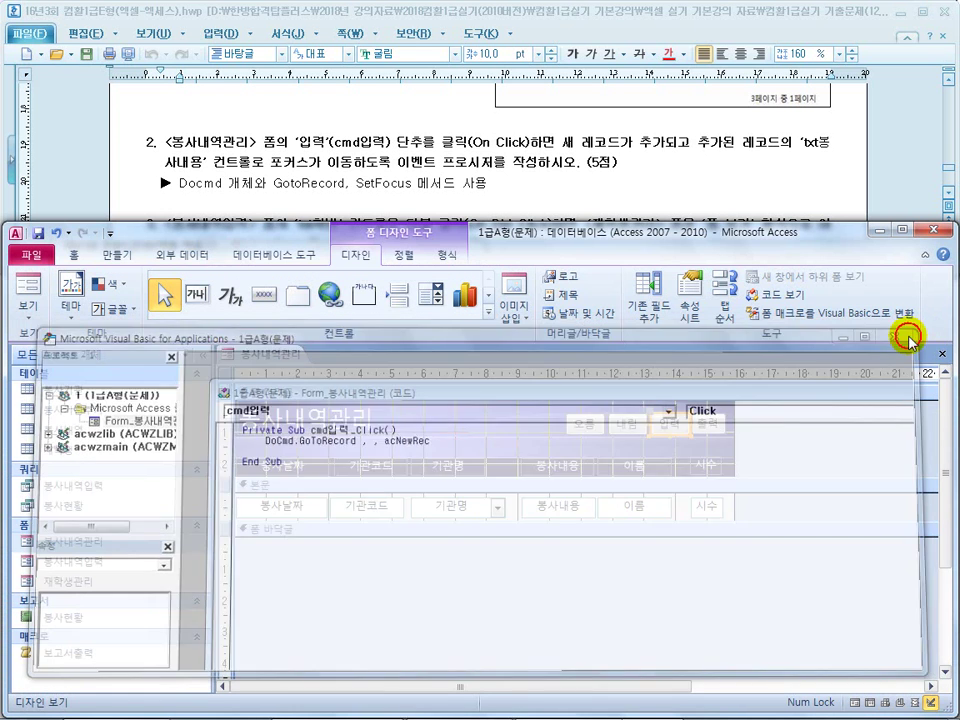
Step: Test the 입력 button in form view and compare the new record's focus with the txt봉사내용 requirement in the exam document
left_click(27, 290)
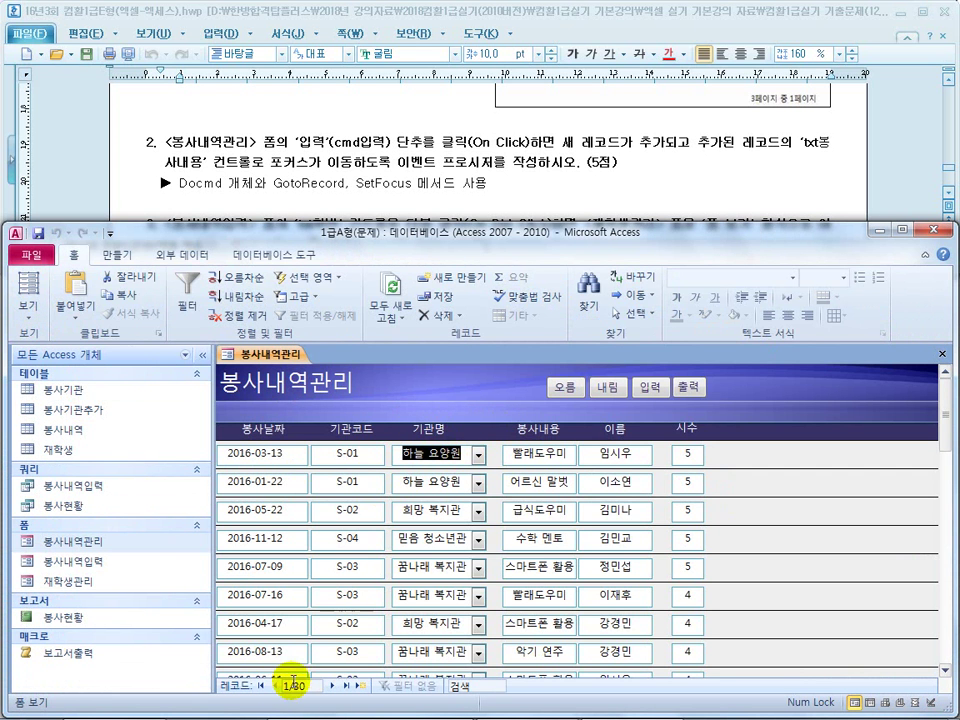
left_click(649, 393)
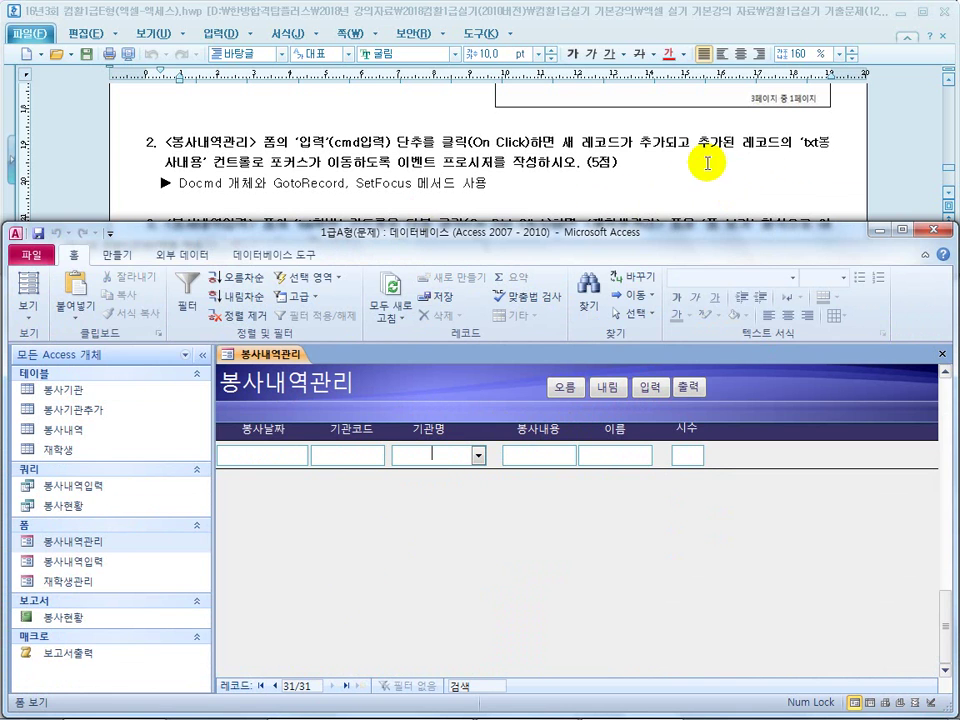
left_click_drag(238, 161, 188, 161)
left_click(530, 456)
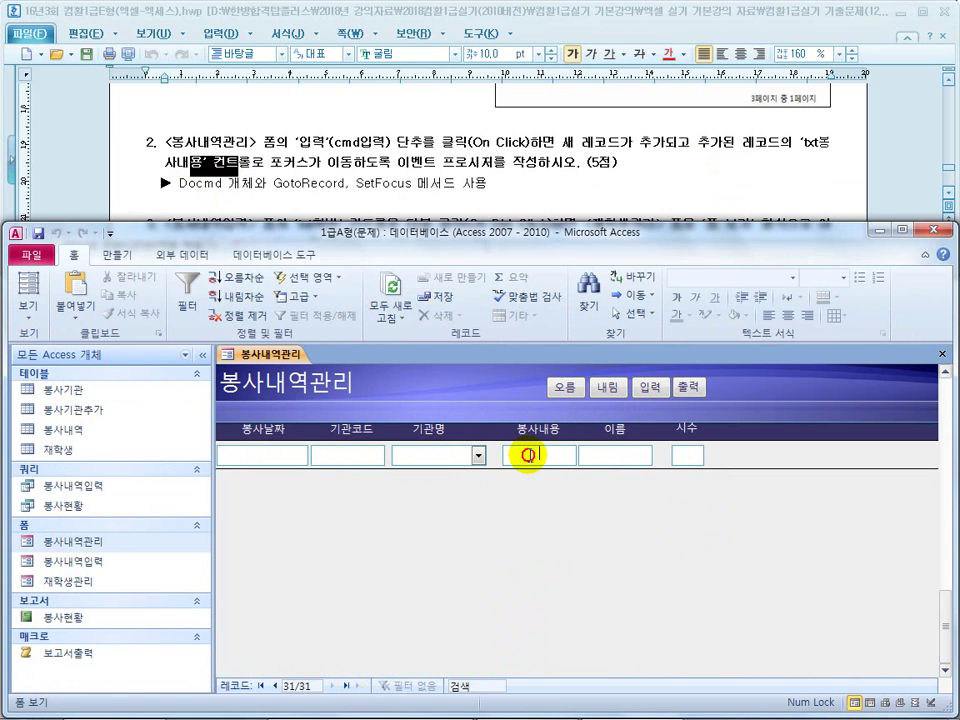
left_click(432, 456)
left_click(540, 455)
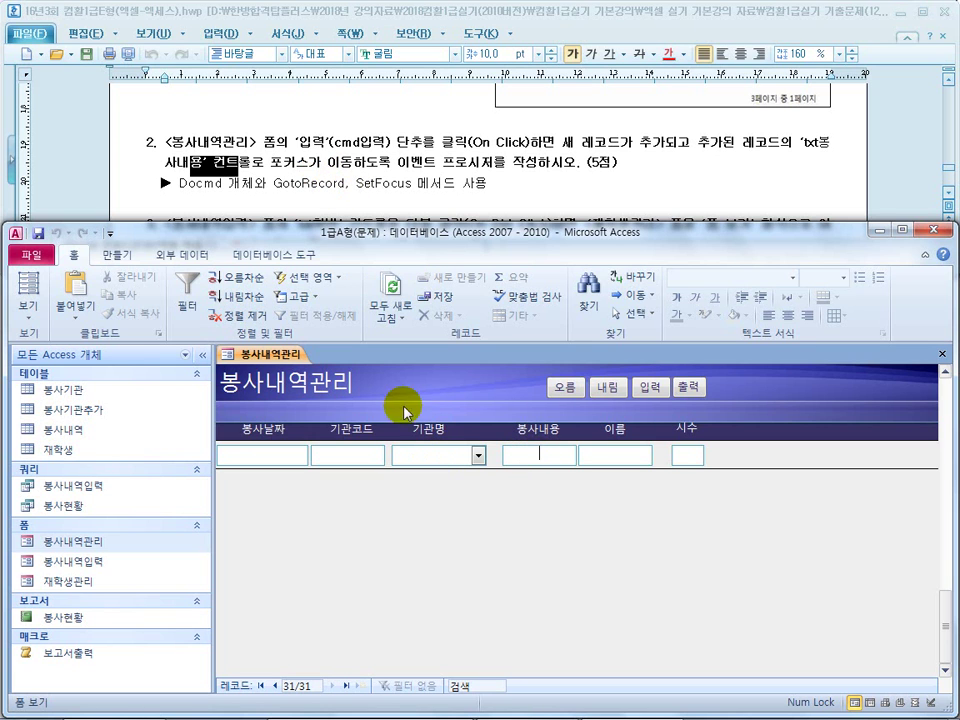
Step: Reopen the 입력 button's click procedure from design view, add the line txt봉사내용.SetFocus below the GoToRecord line, and close the code editor
left_click(30, 318)
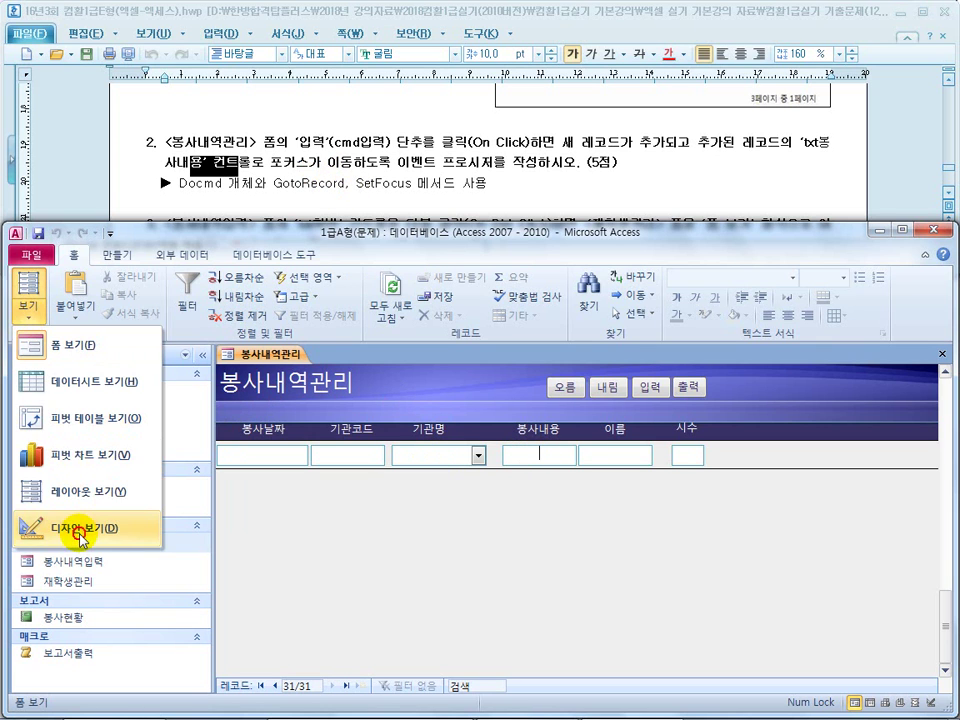
left_click(60, 520)
left_click(678, 430)
right_click(682, 438)
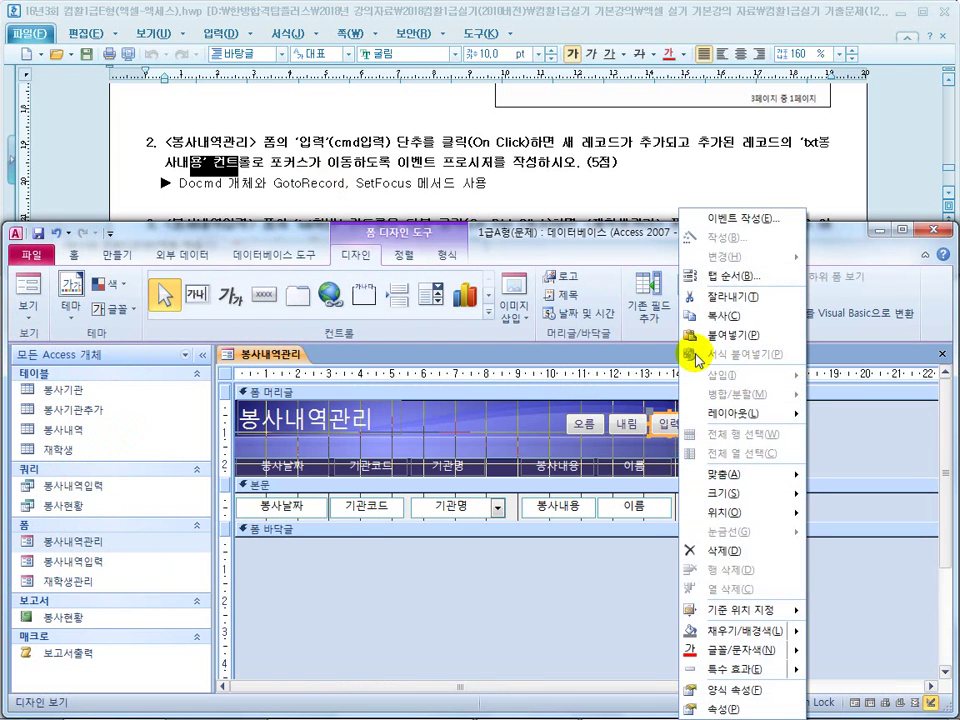
left_click(730, 215)
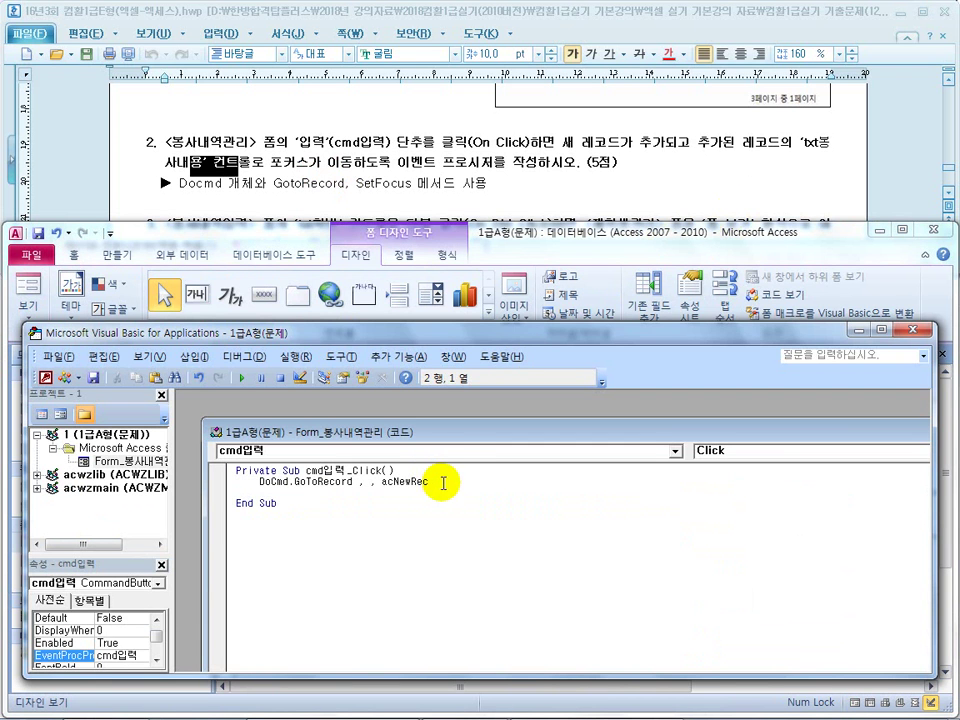
key("Return")
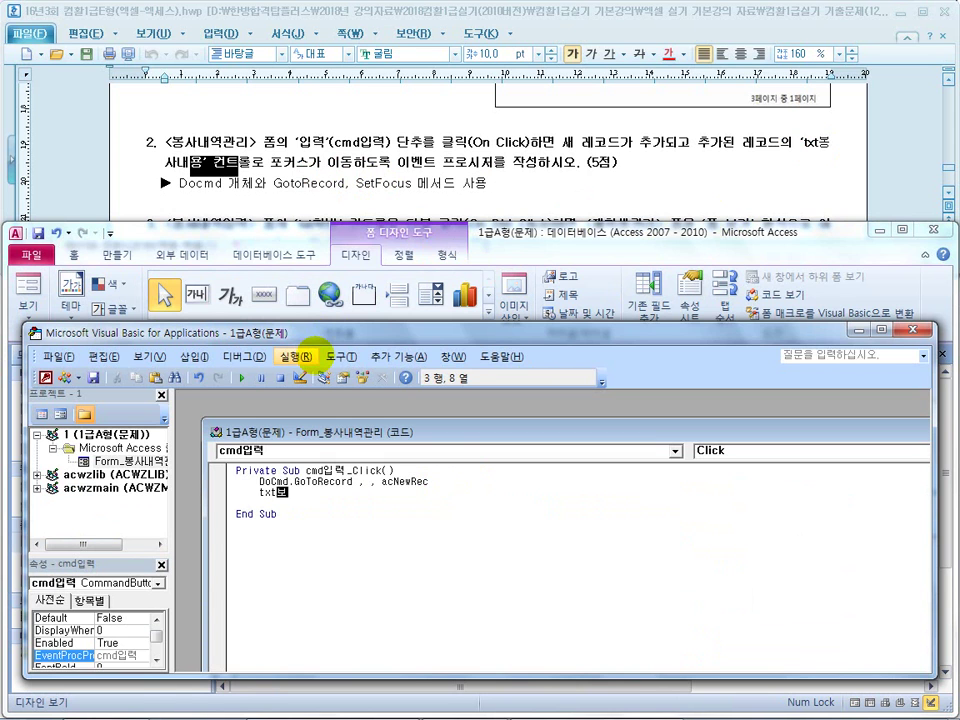
type("txt봉사내용.")
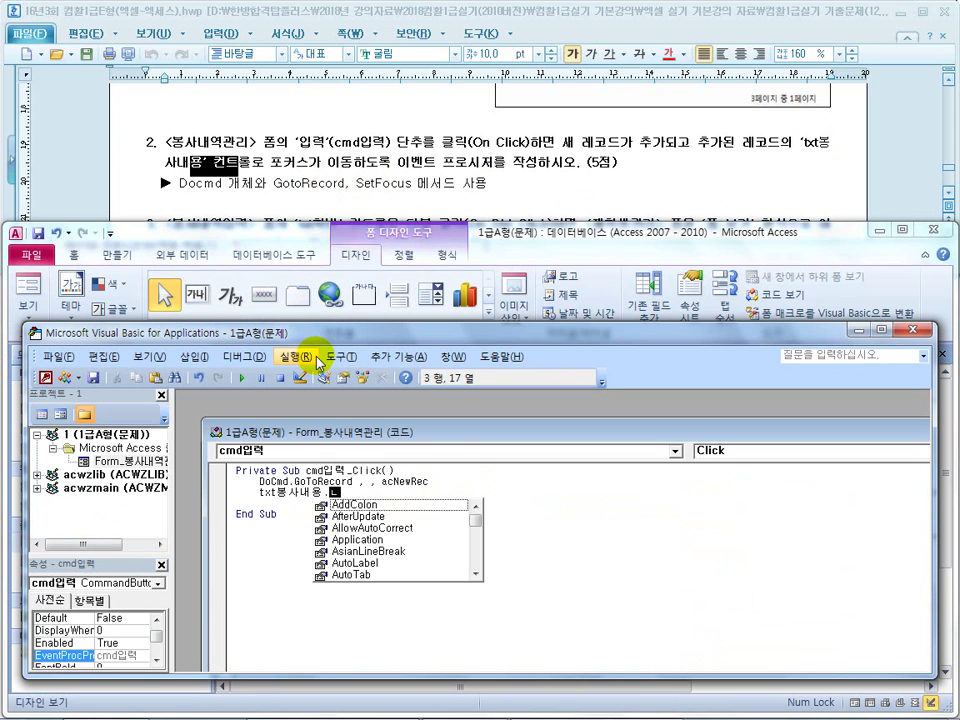
type("set")
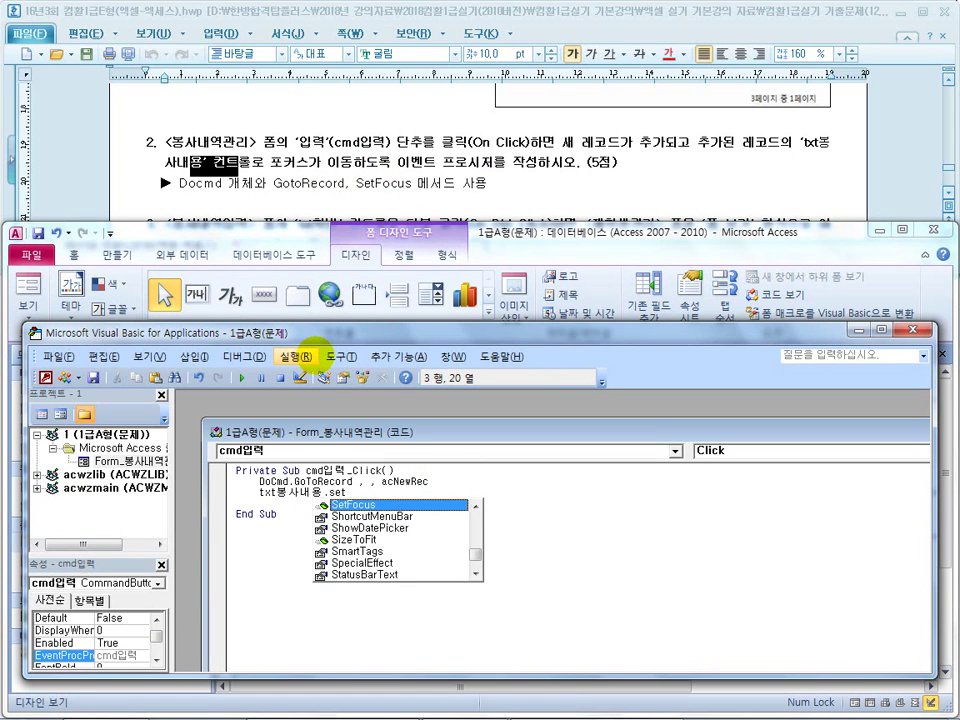
key("Tab")
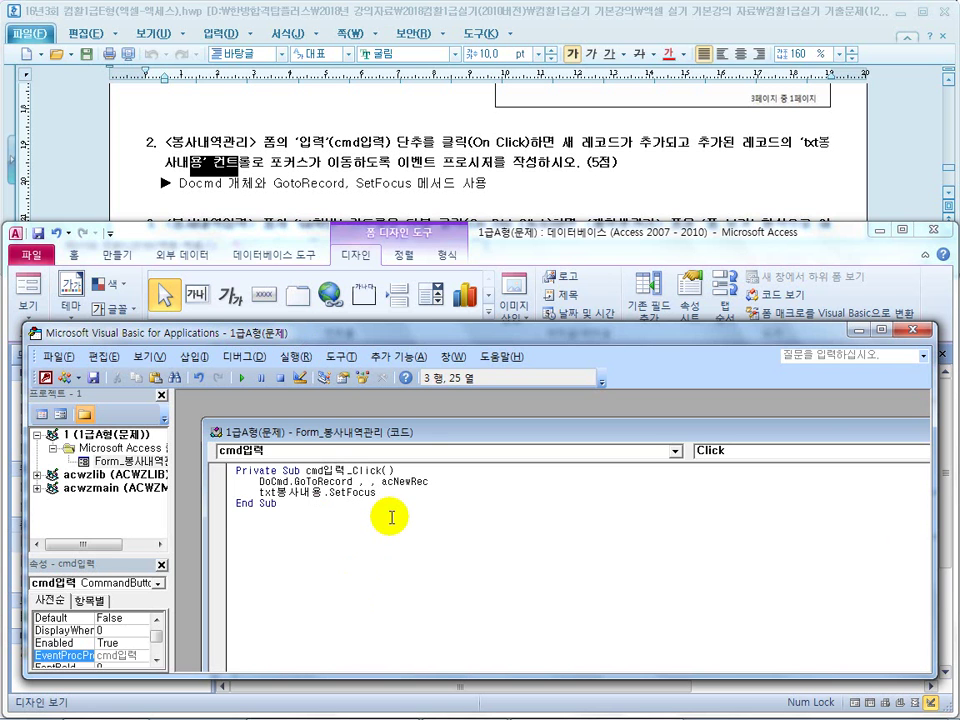
left_click(920, 330)
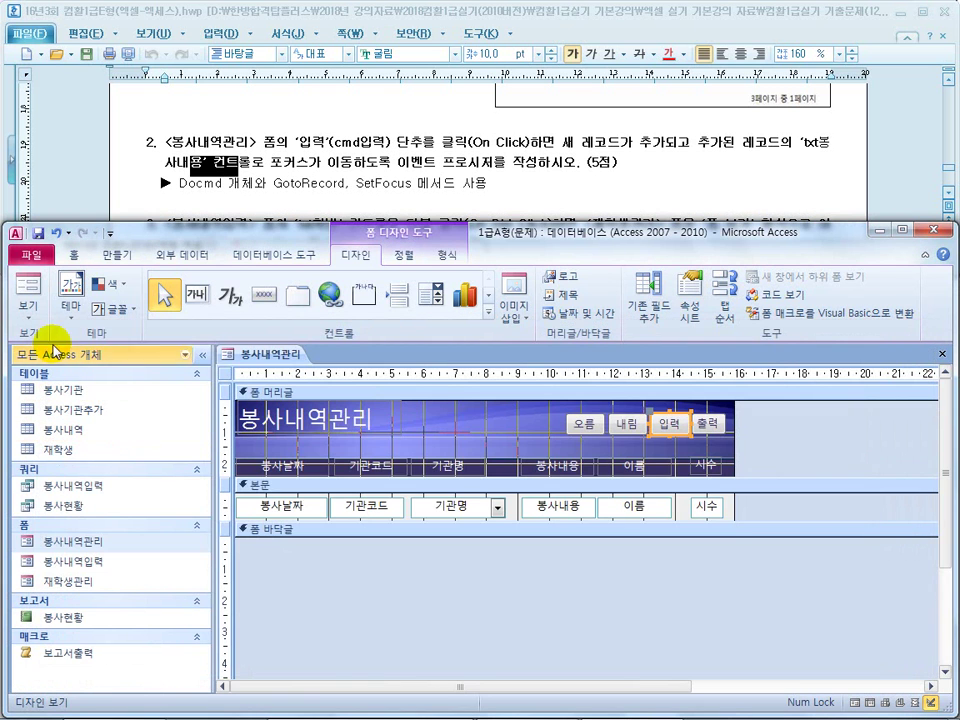
Step: Run the 입력 button again in form view to check the new record and the txt봉사내용 focus
left_click(28, 287)
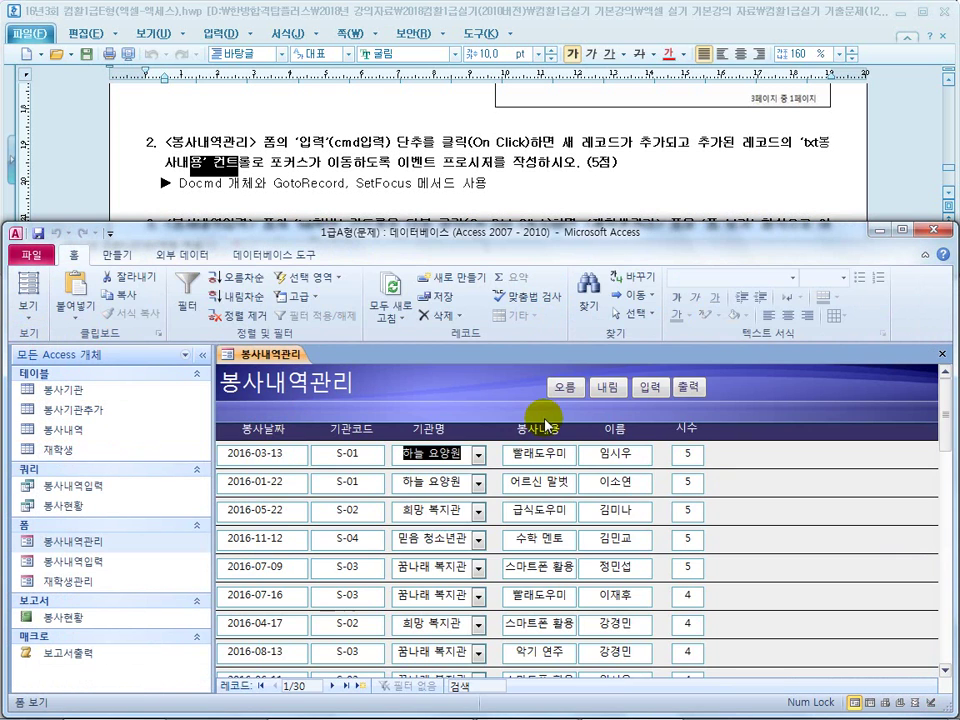
left_click(654, 390)
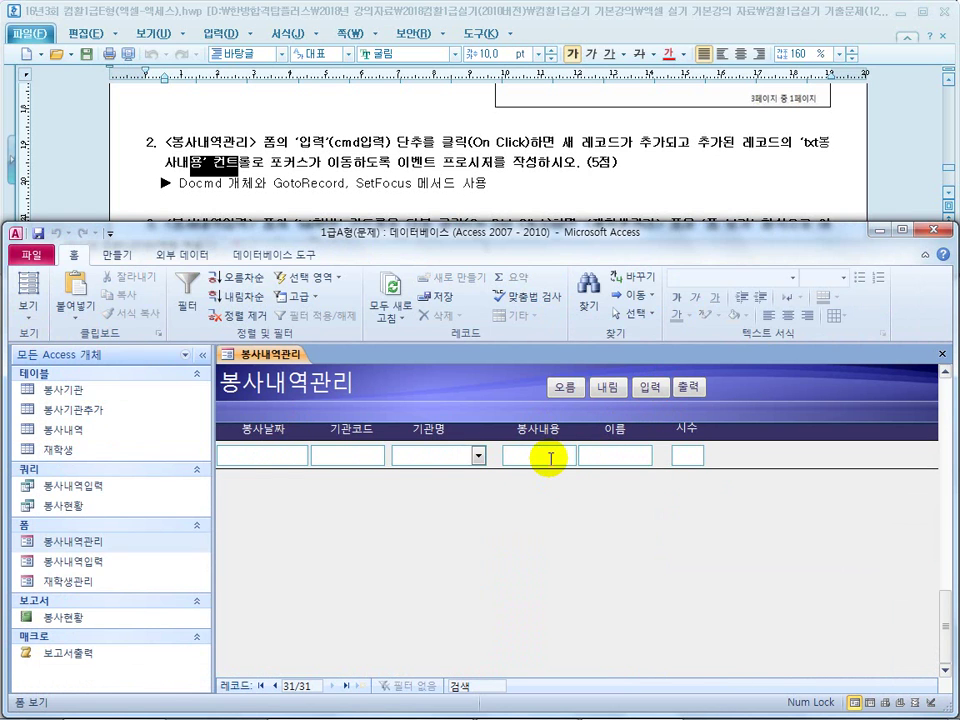
key("super")
left_click(400, 702)
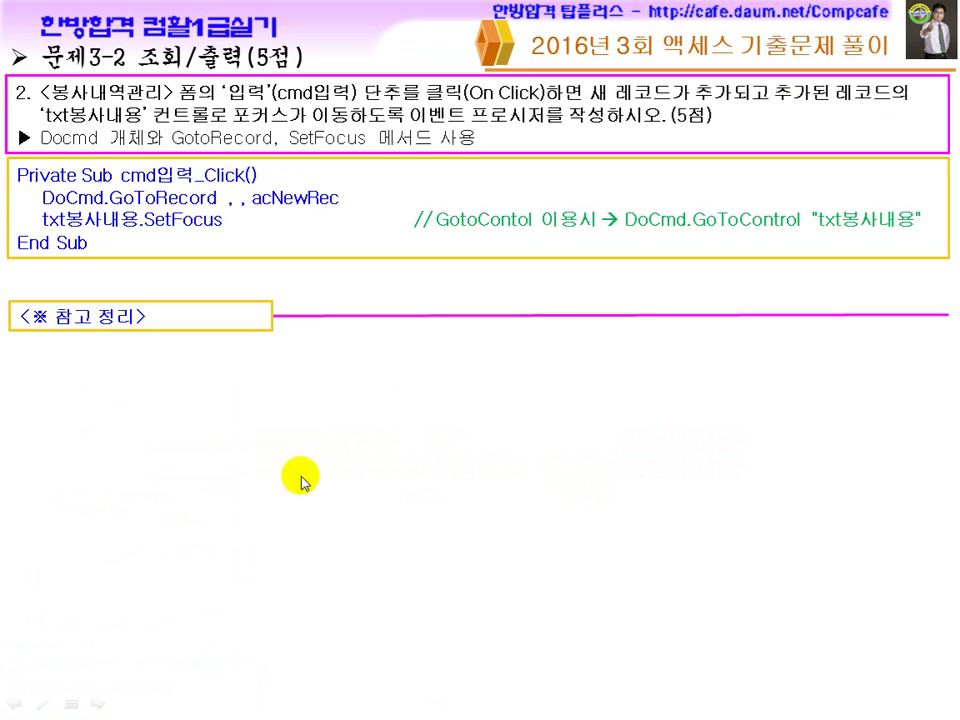
key("ctrl+p")
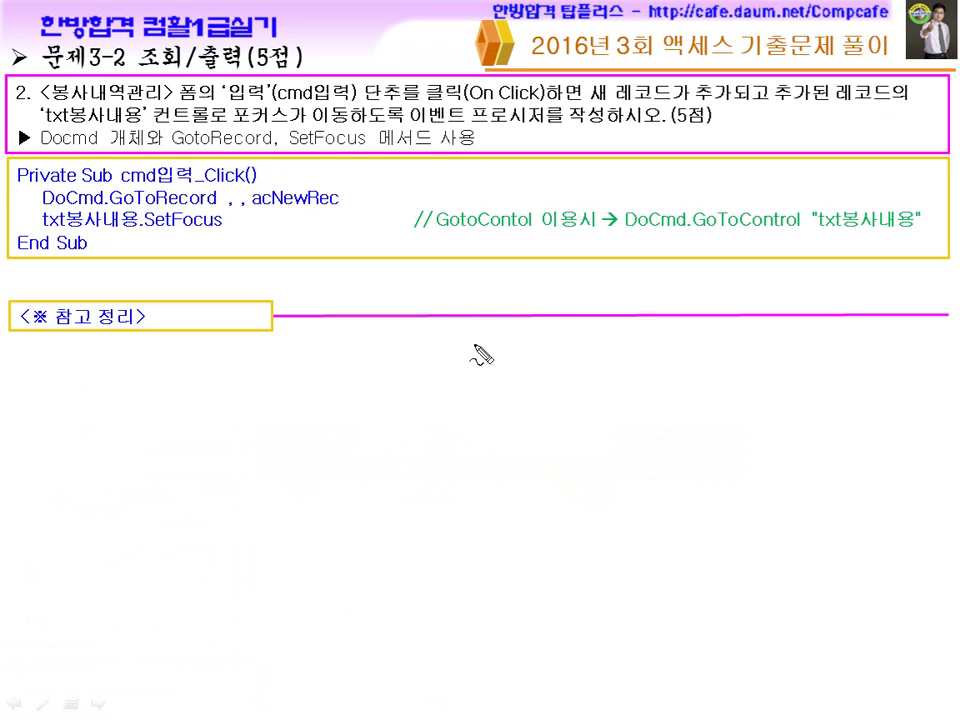
left_click_drag(321, 146, 340, 151)
left_click_drag(436, 229, 520, 238)
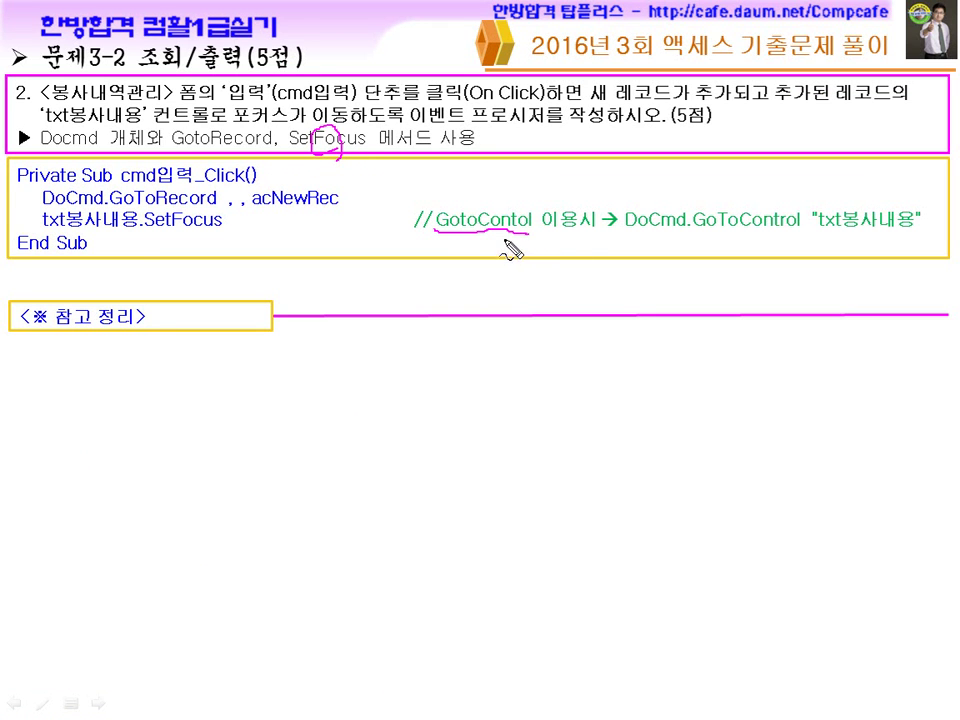
left_click_drag(146, 232, 208, 233)
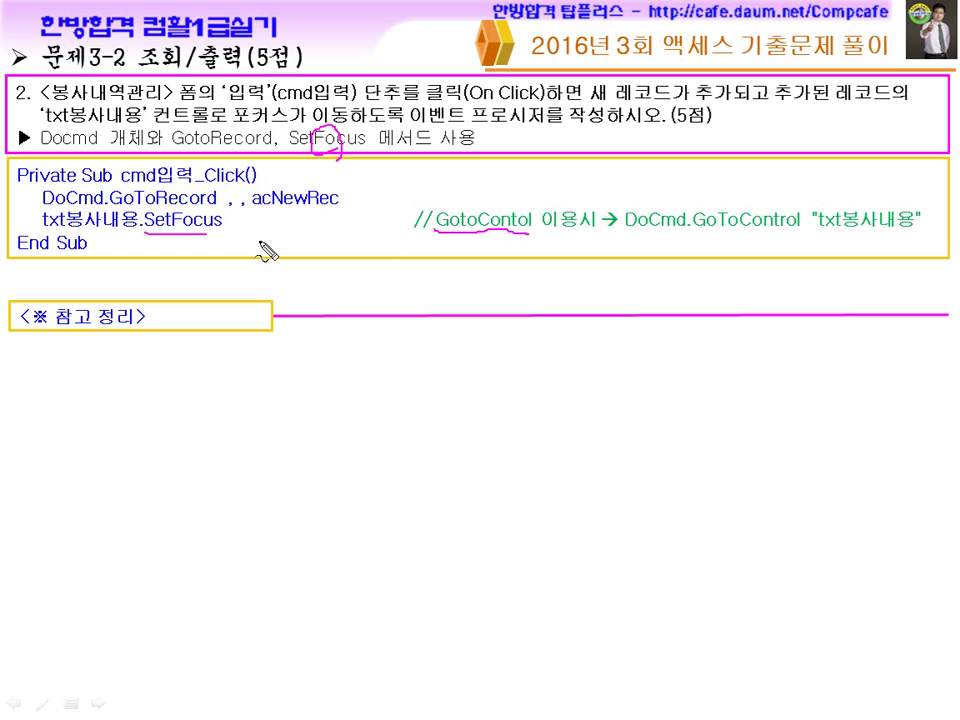
left_click_drag(451, 240, 517, 241)
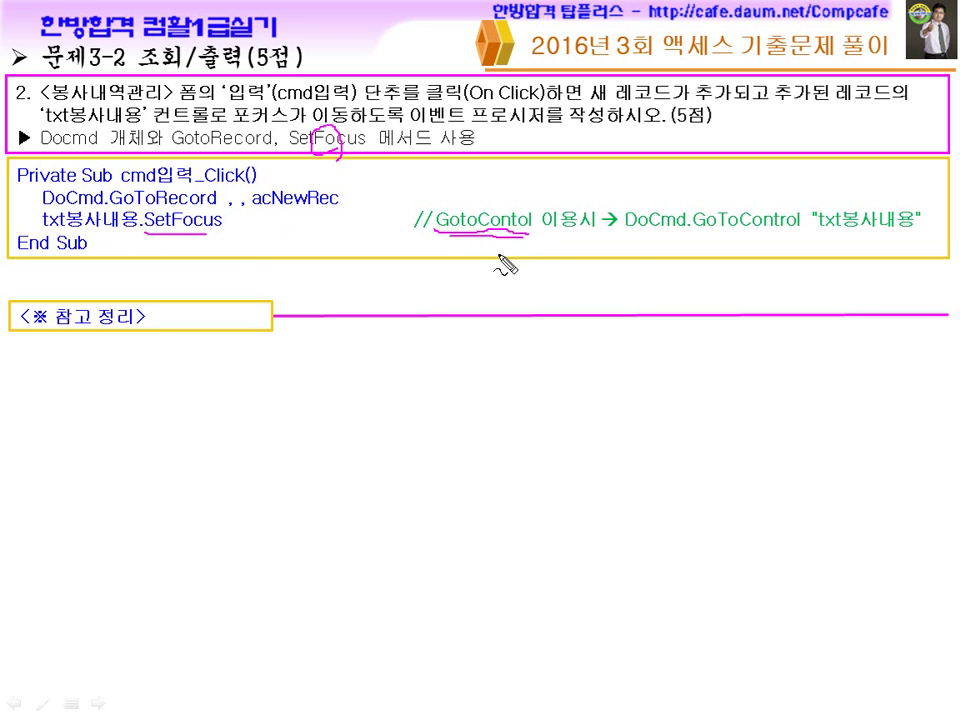
left_click_drag(630, 240, 762, 250)
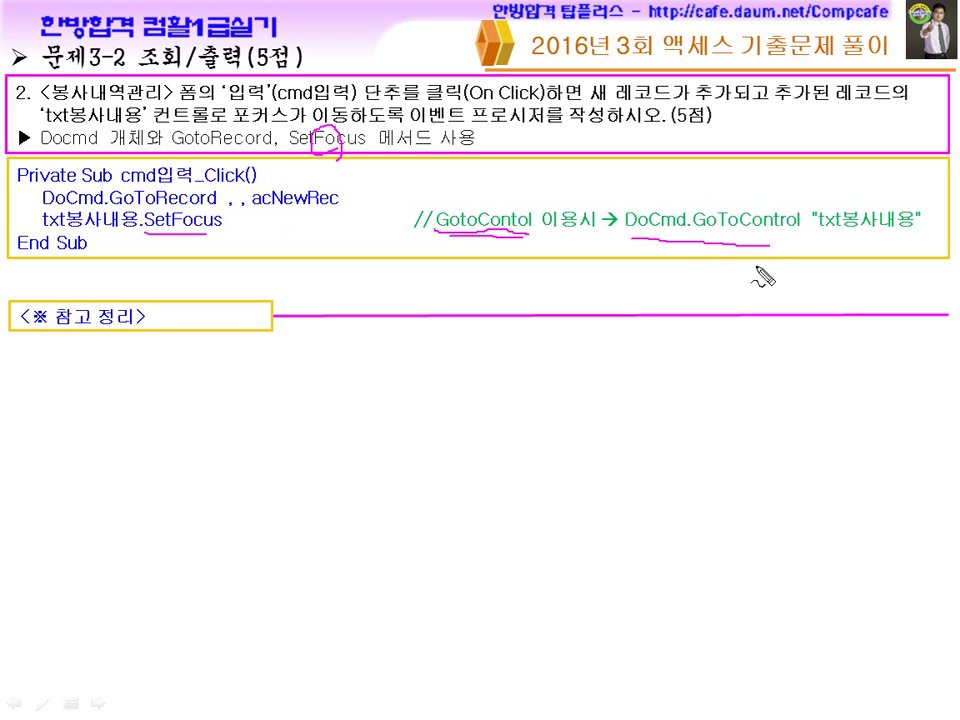
left_click_drag(820, 203, 816, 222)
left_click_drag(920, 206, 913, 224)
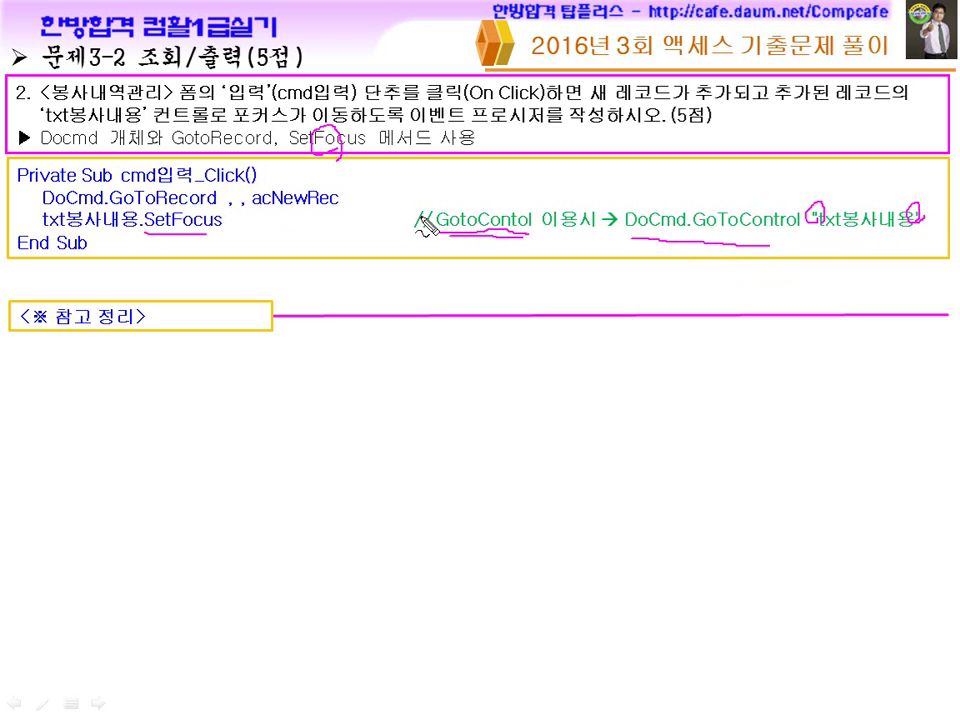
left_click_drag(44, 223, 221, 222)
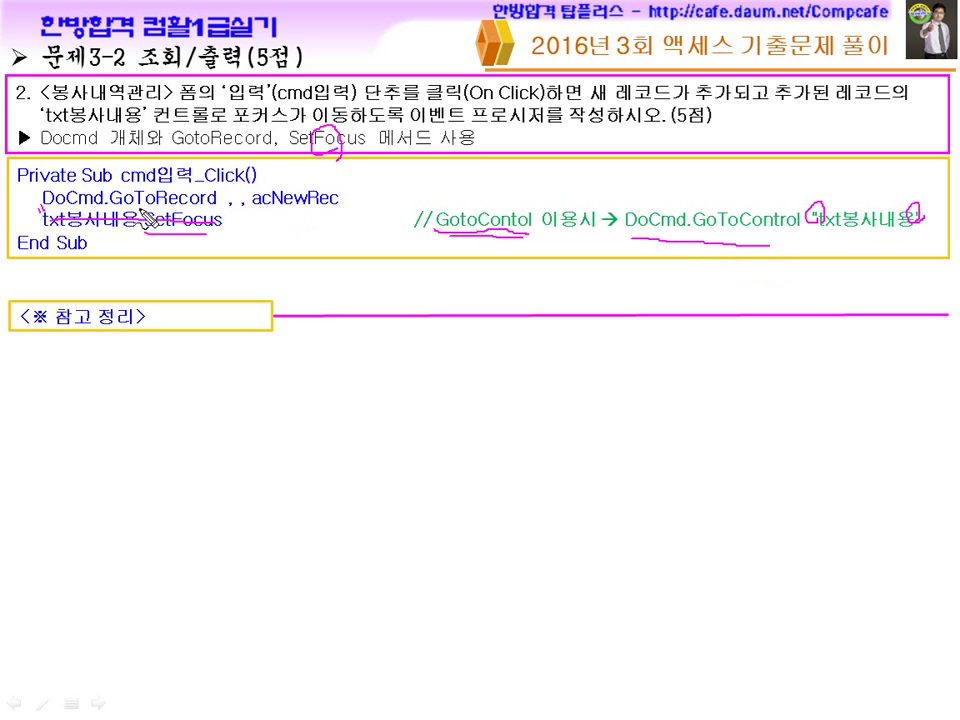
left_click_drag(754, 249, 767, 235)
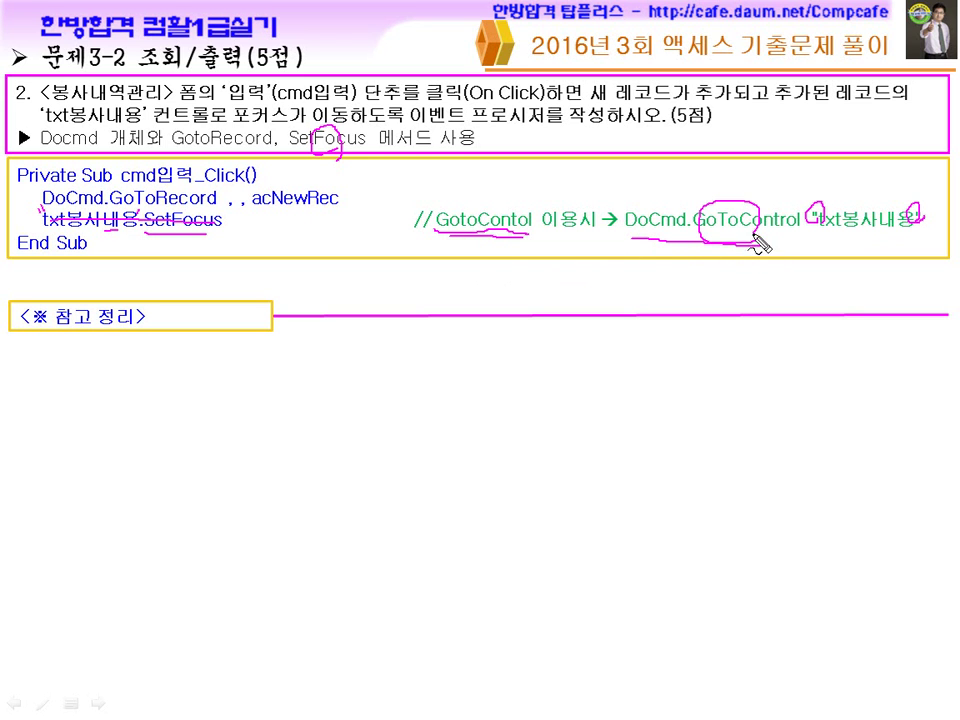
left_click_drag(640, 240, 835, 246)
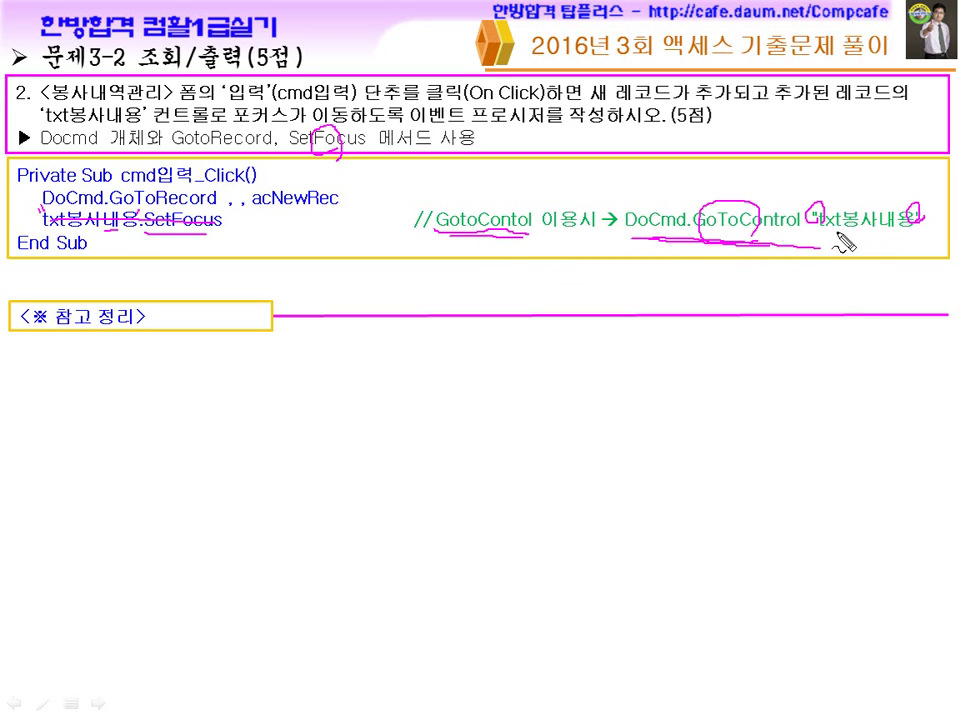
key("e")
key("ctrl+a")
left_click(533, 373)
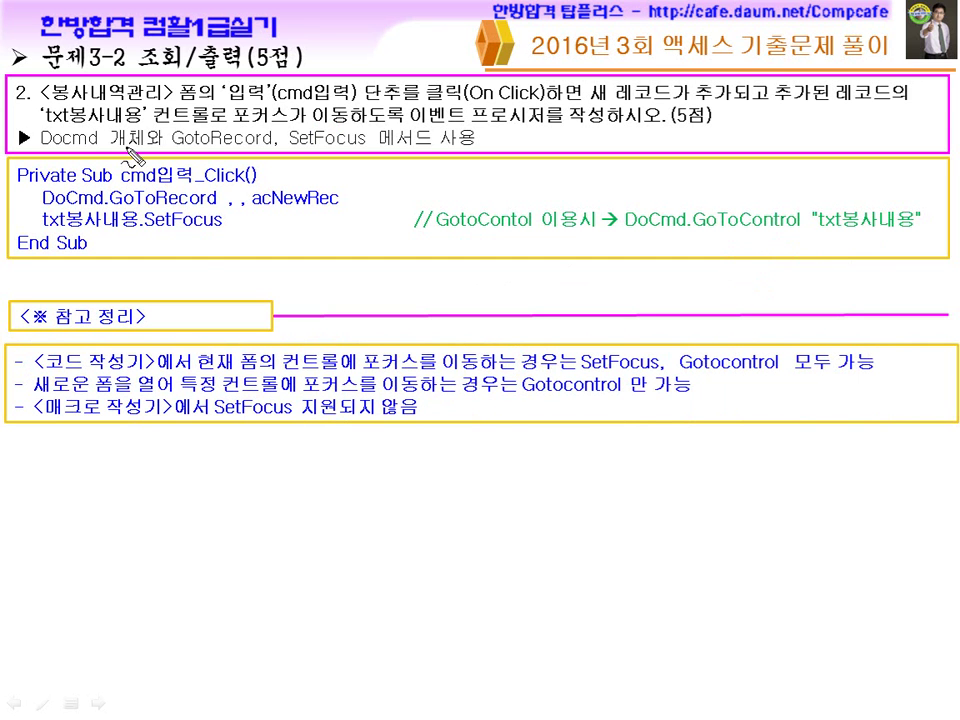
mouse_move(106, 96)
left_mouse_down()
mouse_move(150, 95)
mouse_move(108, 97)
left_mouse_up()
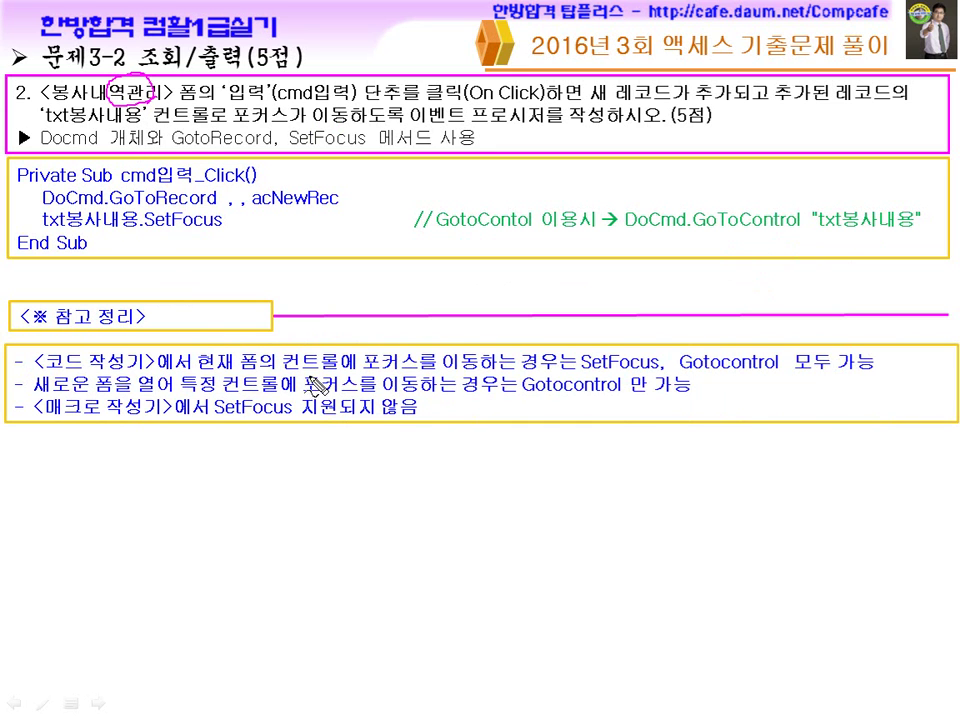
left_click_drag(198, 367, 363, 388)
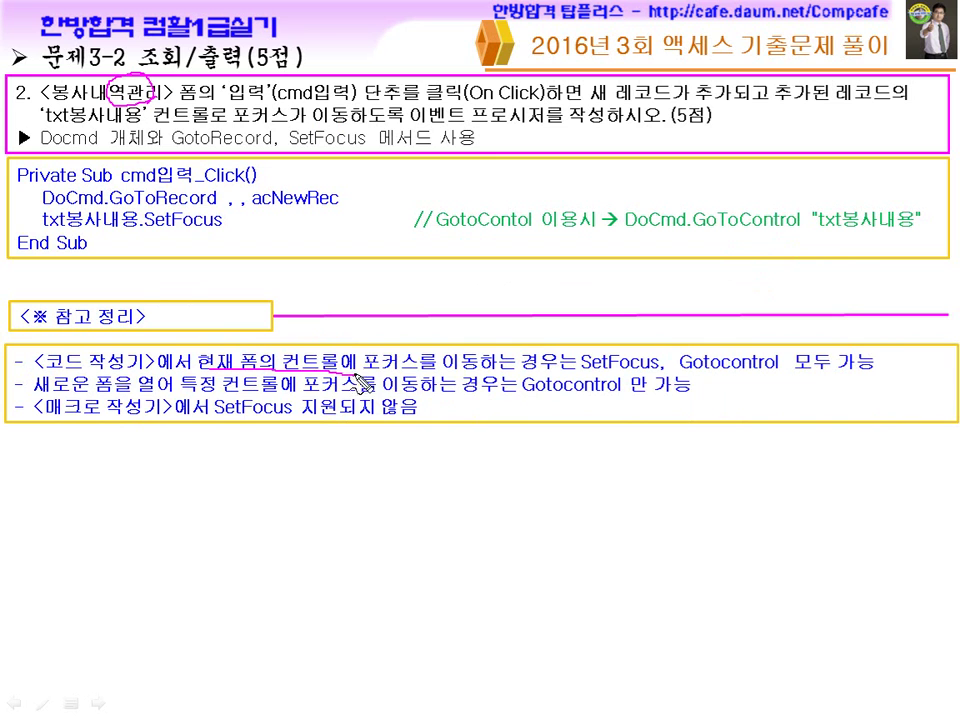
left_click_drag(638, 368, 641, 370)
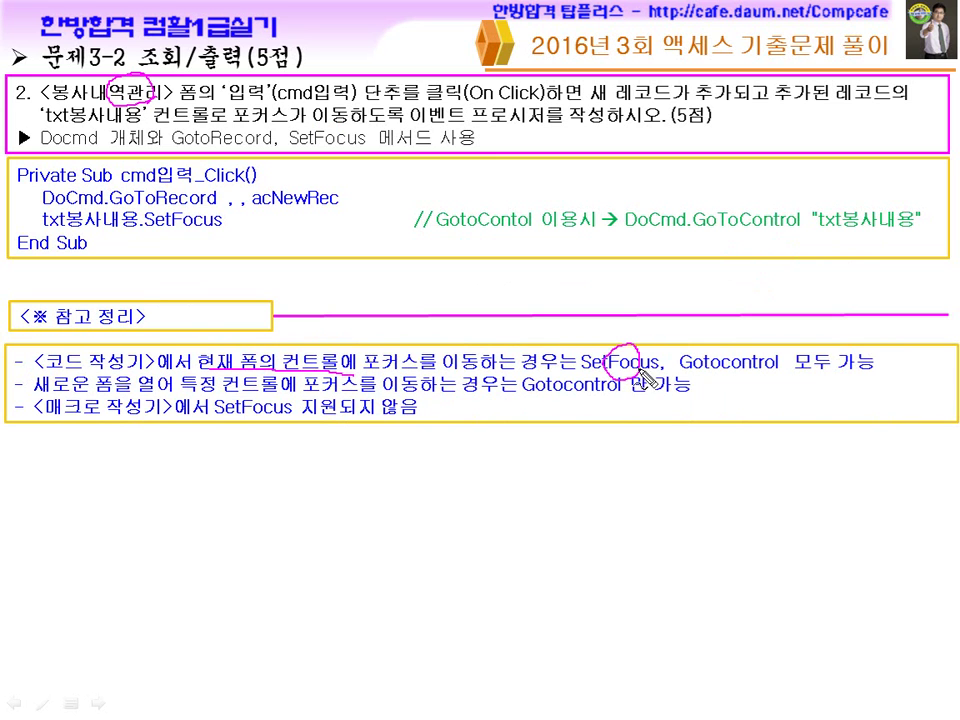
left_click_drag(186, 230, 210, 236)
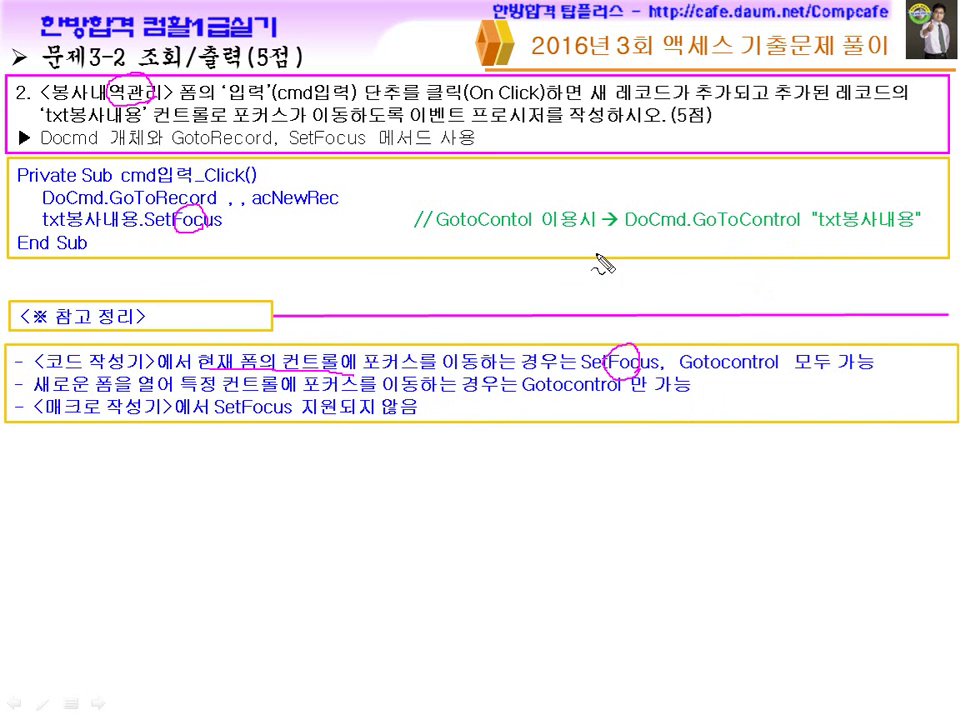
mouse_move(755, 210)
left_mouse_down()
mouse_move(742, 226)
mouse_move(757, 245)
left_mouse_up()
left_click_drag(742, 352, 745, 378)
left_click_drag(873, 376, 821, 381)
left_click_drag(68, 397, 118, 396)
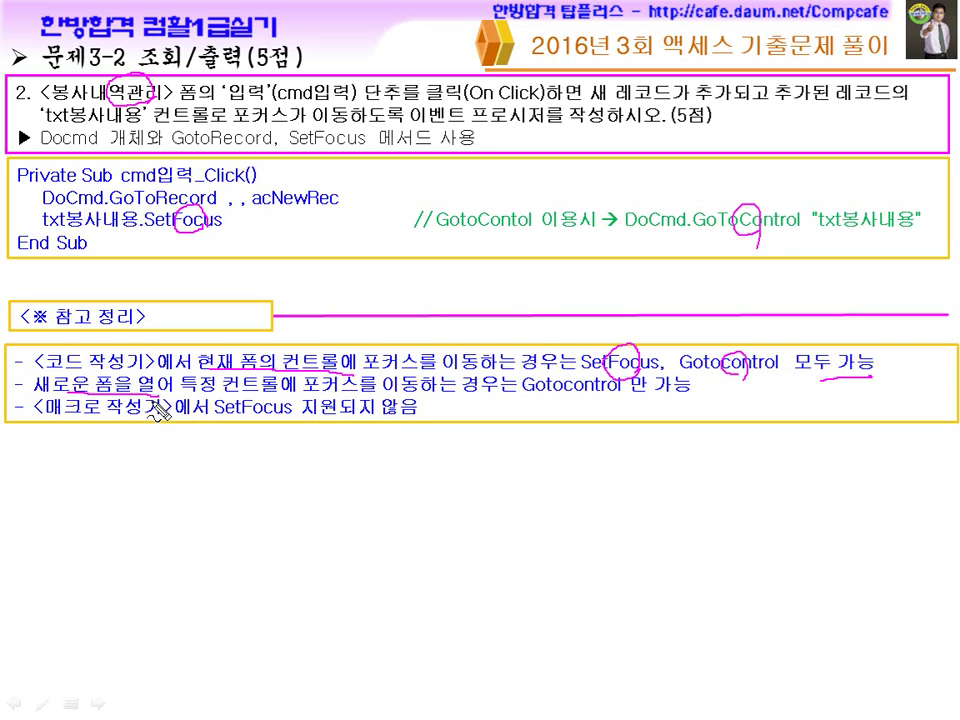
mouse_move(190, 207)
left_mouse_down()
mouse_move(158, 266)
mouse_move(235, 265)
left_mouse_up()
left_click_drag(523, 406, 617, 402)
left_click_drag(698, 236, 748, 245)
left_click_drag(322, 128, 348, 158)
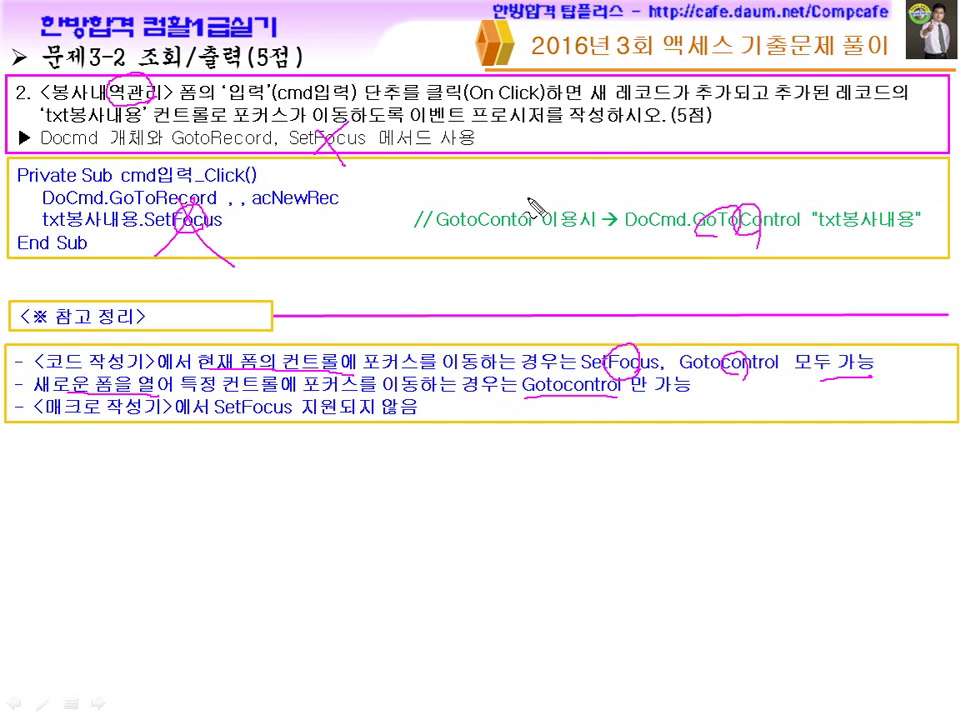
left_click_drag(634, 237, 812, 244)
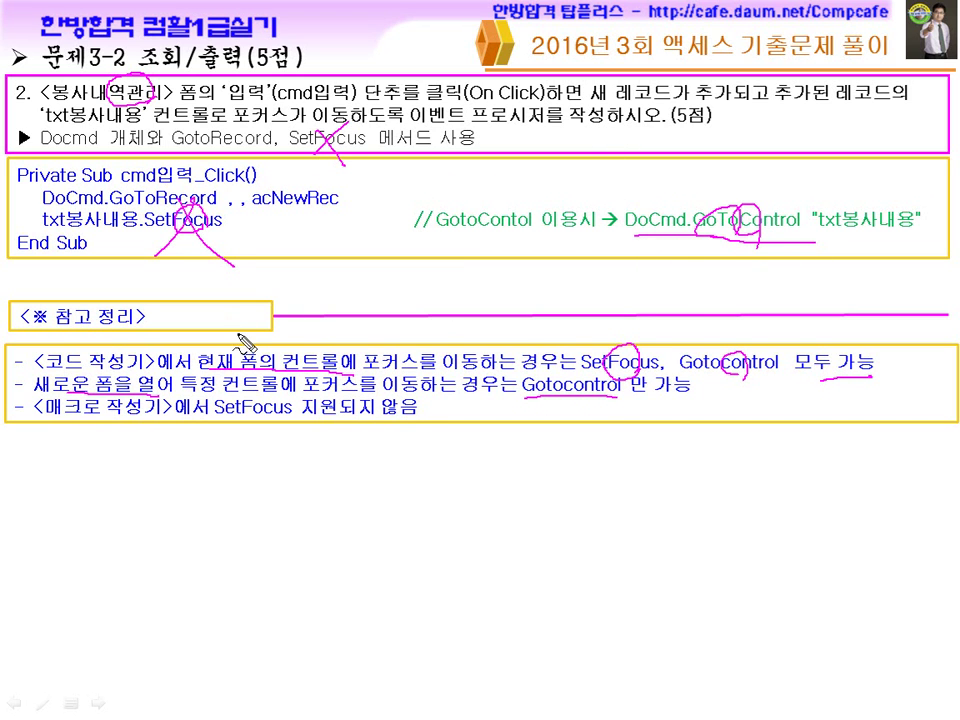
left_click_drag(316, 224, 309, 240)
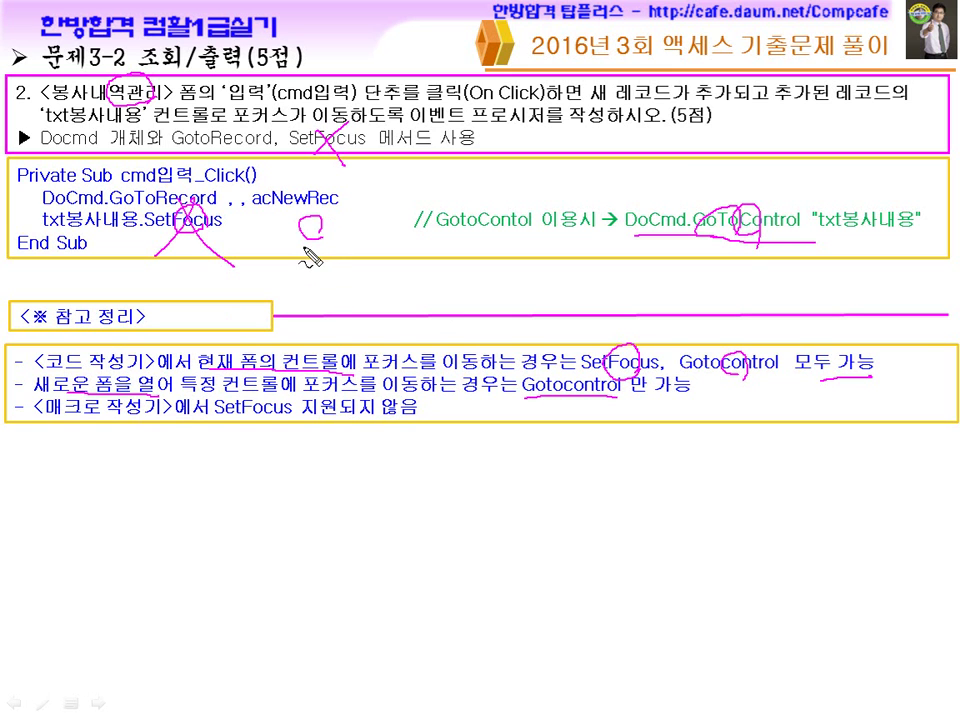
left_click_drag(48, 423, 141, 422)
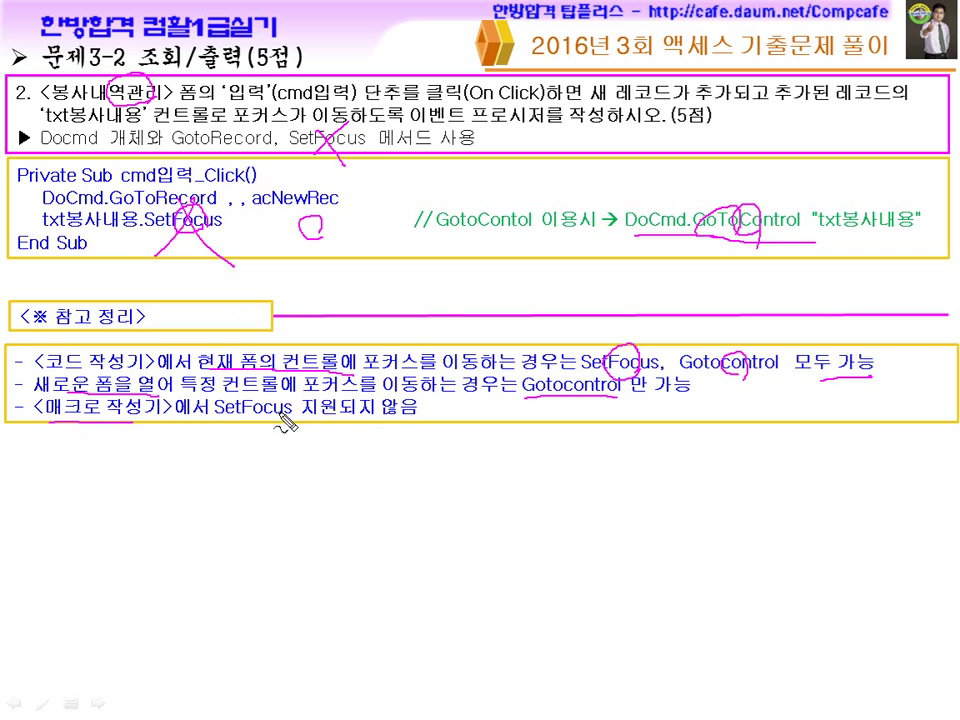
left_click_drag(267, 403, 243, 432)
left_click_drag(250, 412, 271, 430)
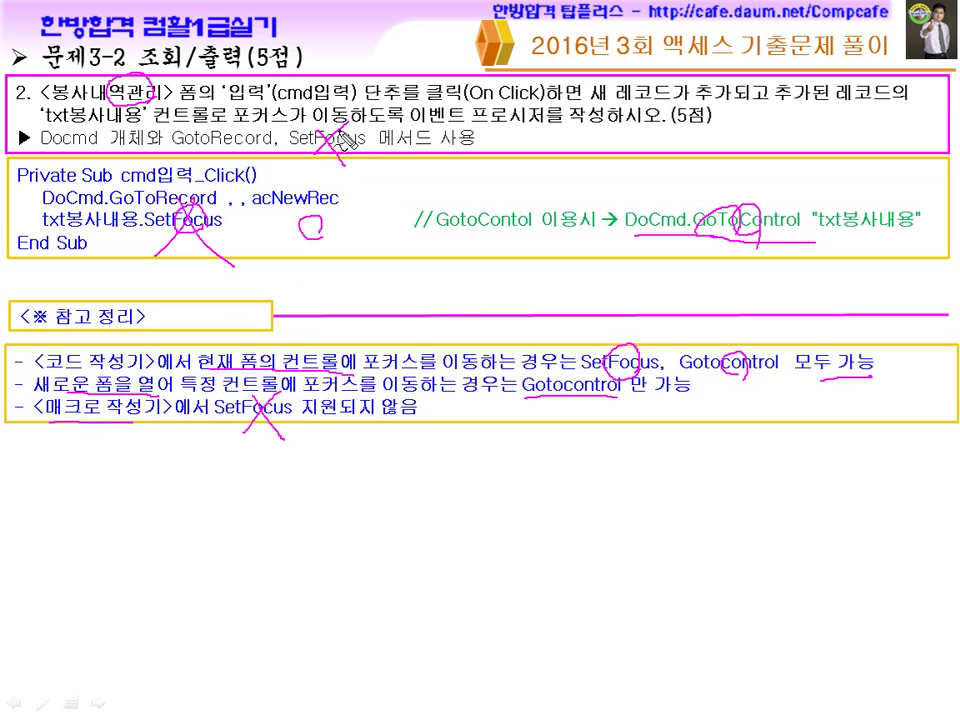
Step: Mark SetFocus and Gotocontrol on the 문제3-2 slide, erase the ink and show the GoToRecord options illustration
left_click_drag(312, 140, 336, 170)
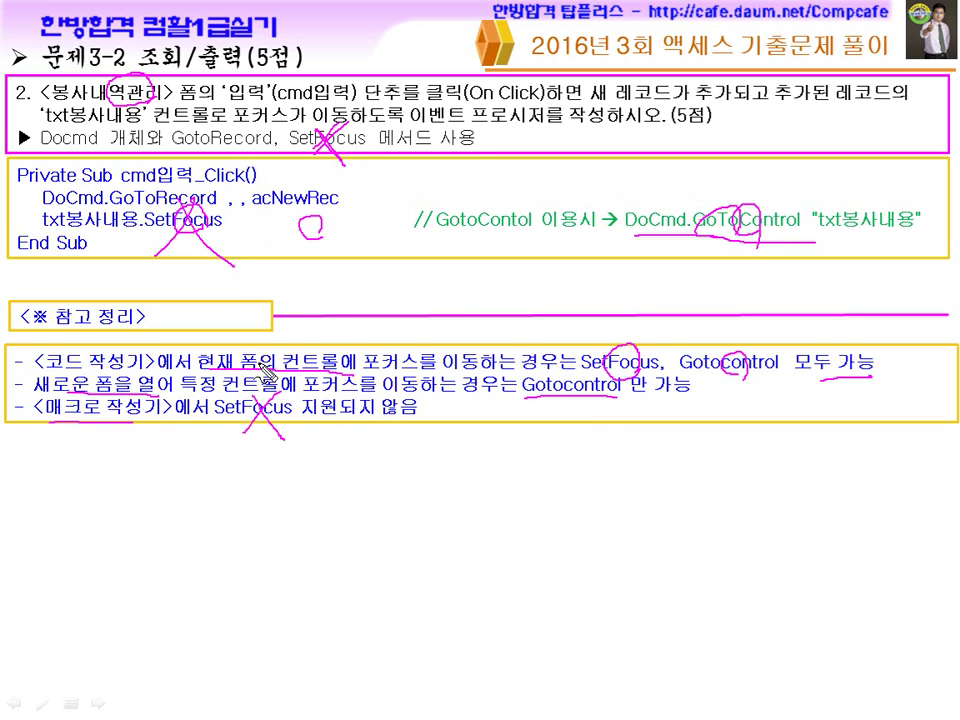
left_click_drag(736, 373, 787, 371)
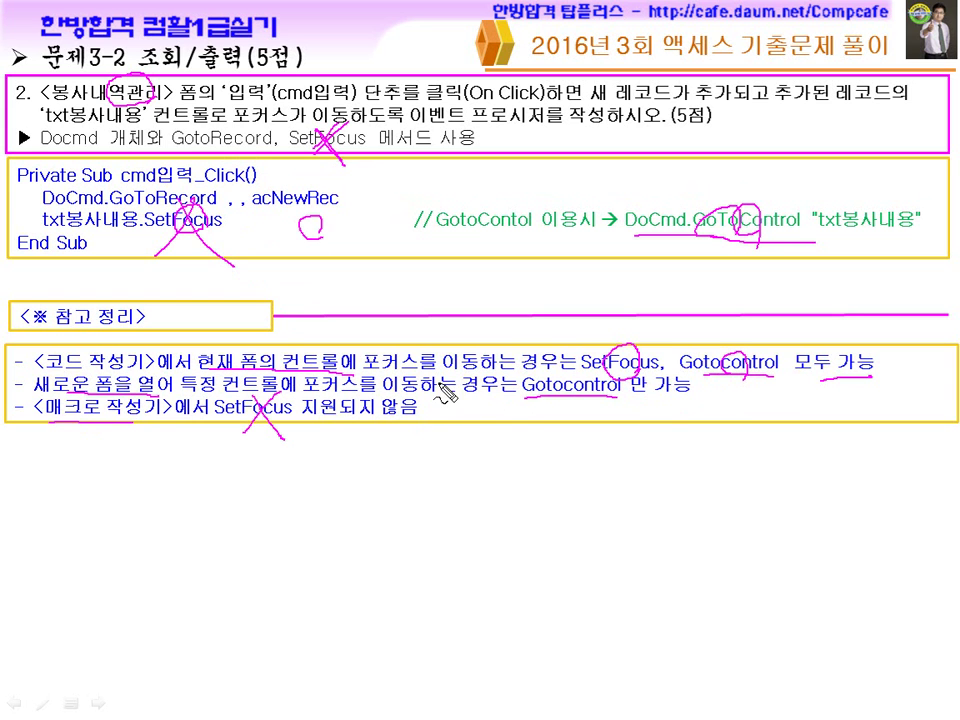
key("e")
left_click(450, 446)
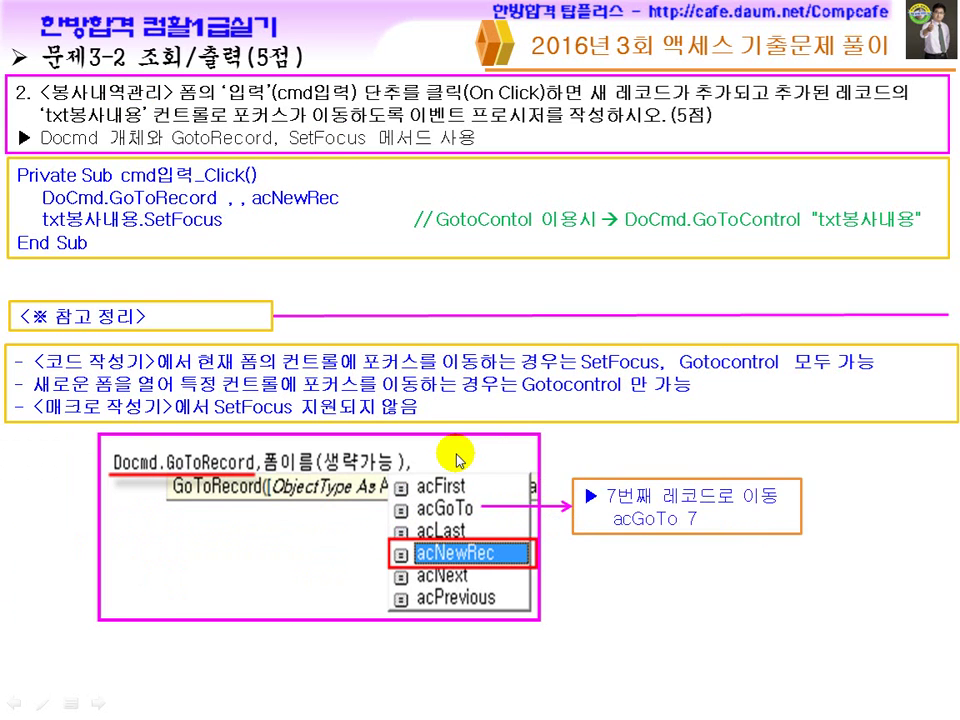
Step: Mark the GoToRecord options from acFirst to acPrevious and the acGoTo 7 example, erase the ink, and advance to the 문제3-3 slide
key("ctrl+p")
left_click_drag(516, 536, 527, 547)
left_click_drag(472, 480, 484, 476)
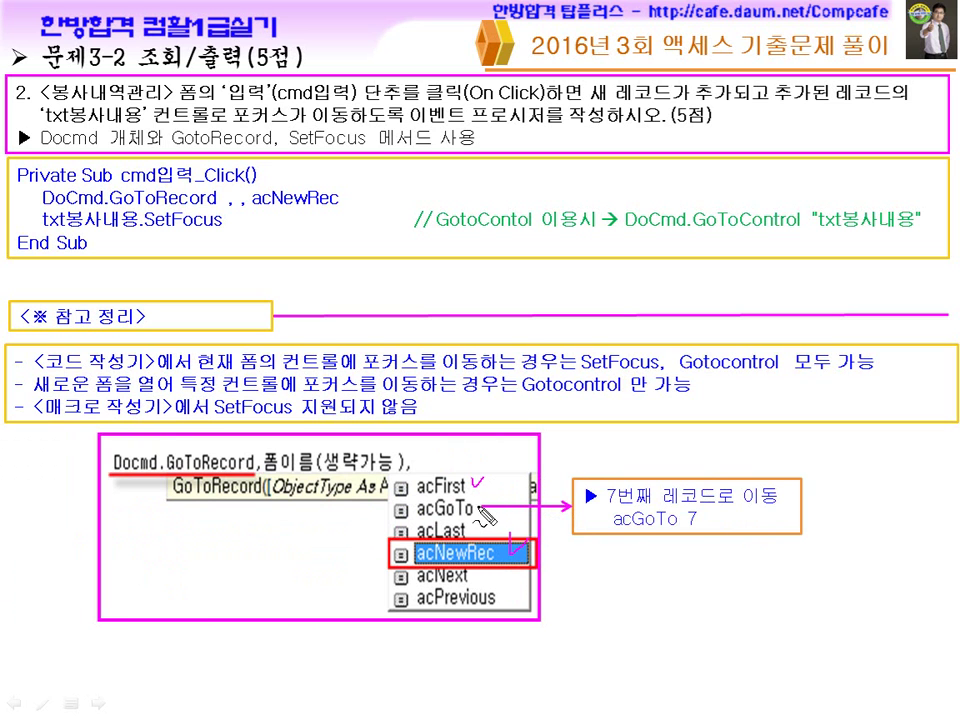
left_click_drag(418, 522, 486, 520)
left_click_drag(692, 510, 714, 528)
left_click_drag(612, 526, 706, 527)
left_click_drag(476, 578, 565, 580)
left_click_drag(508, 600, 562, 600)
mouse_move(478, 578)
left_mouse_down()
mouse_move(514, 604)
mouse_move(535, 578)
left_mouse_up()
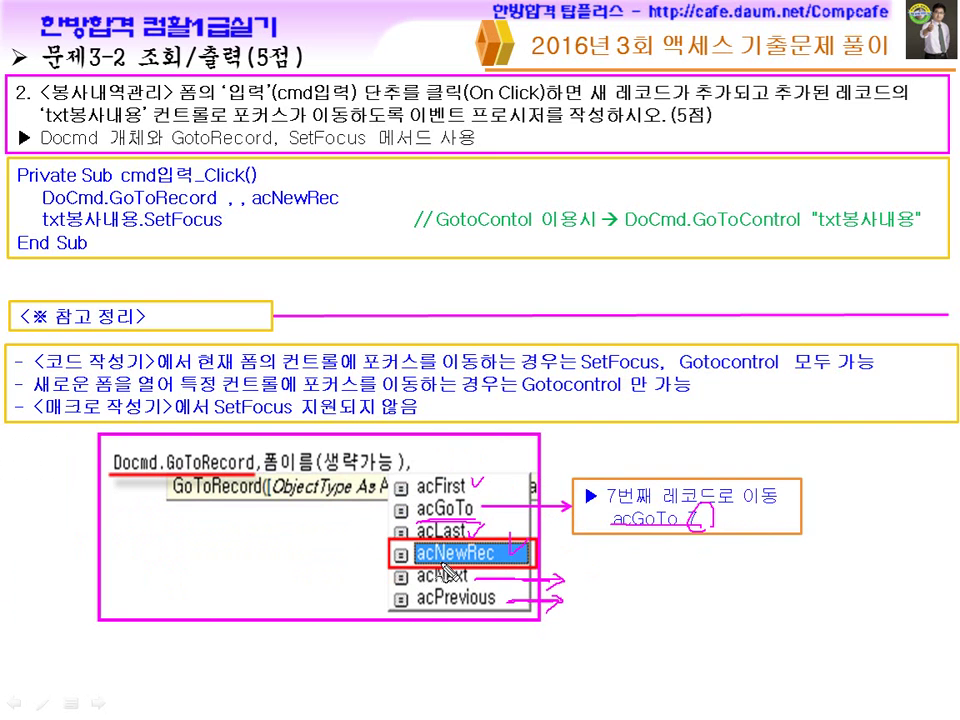
key("e")
left_click(430, 483)
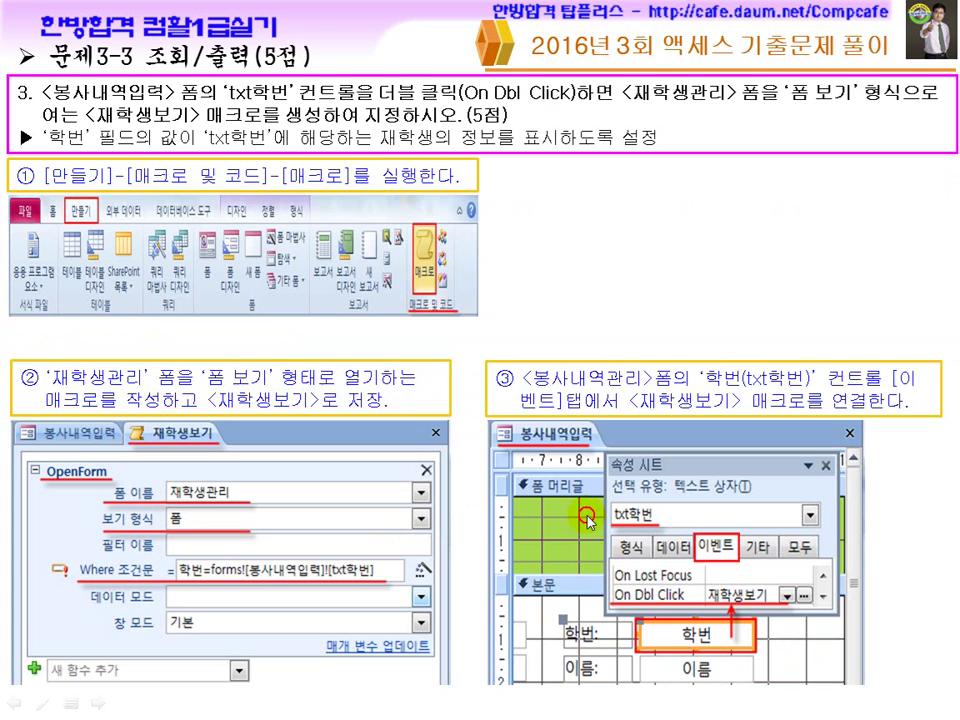
left_click(511, 470)
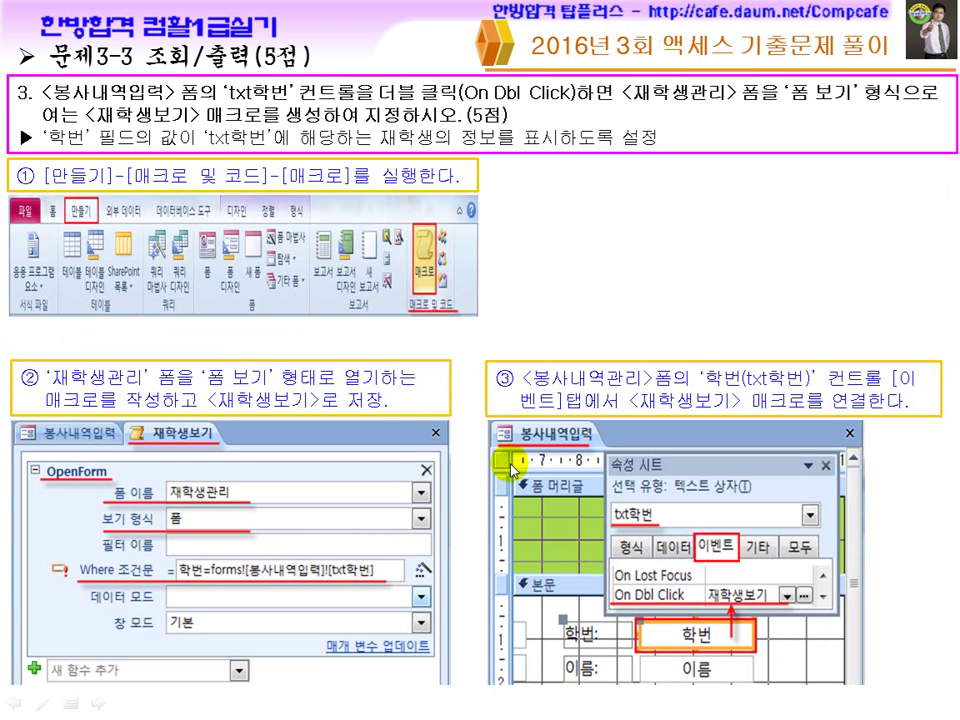
Step: Switch to the exam document and the Access database, and read task 3's txt학번 and <재학생보기> macro requirements
key("super")
left_click(540, 711)
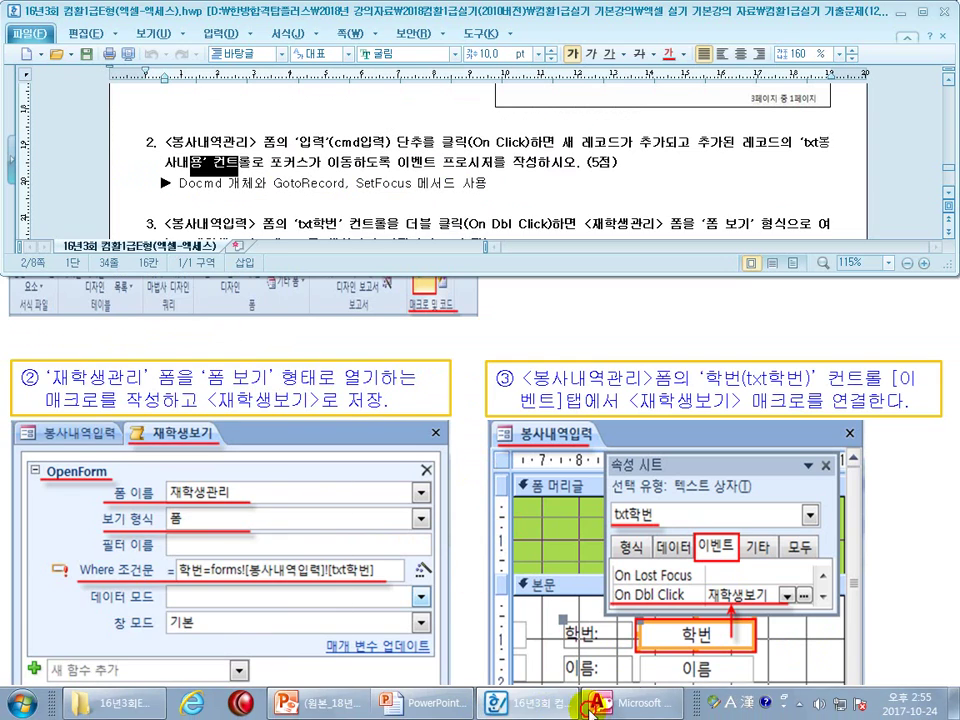
left_click(620, 711)
scroll(368, 212, "down", 1)
scroll(366, 208, "up", 1)
left_click_drag(263, 168, 383, 168)
left_click(236, 184)
scroll(236, 184, "down", 1)
mouse_move(185, 174)
left_mouse_down()
mouse_move(269, 173)
mouse_move(191, 177)
left_mouse_up()
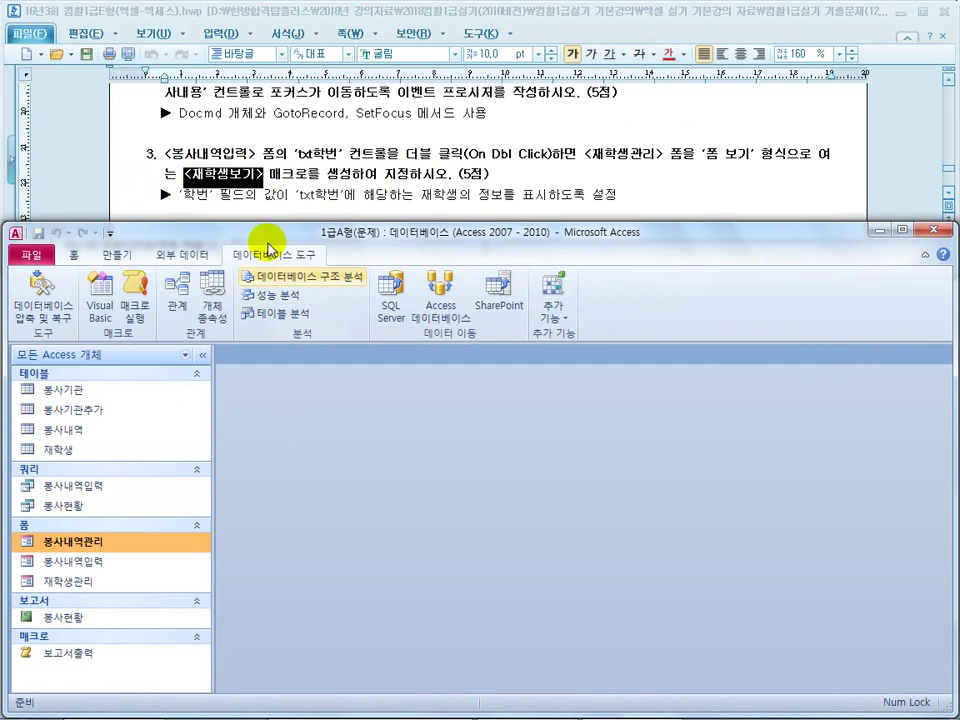
left_click(288, 155)
left_click_drag(288, 155, 341, 155)
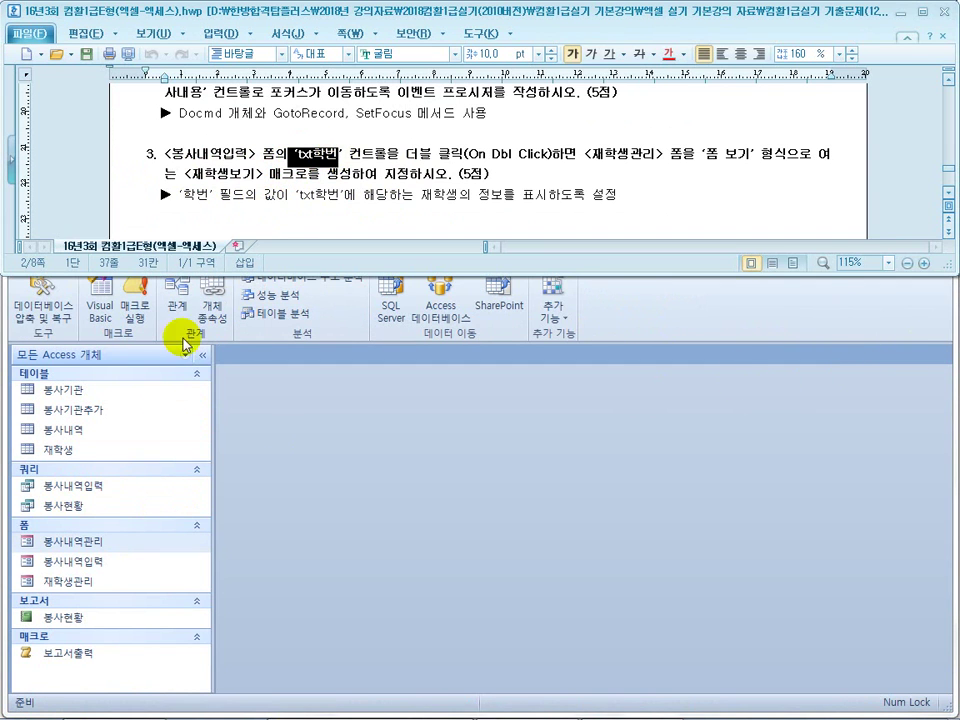
Step: Open the 봉사내역입력 form in design view, select the 학번 text box, and check the task's double-click and macro wording
right_click(108, 566)
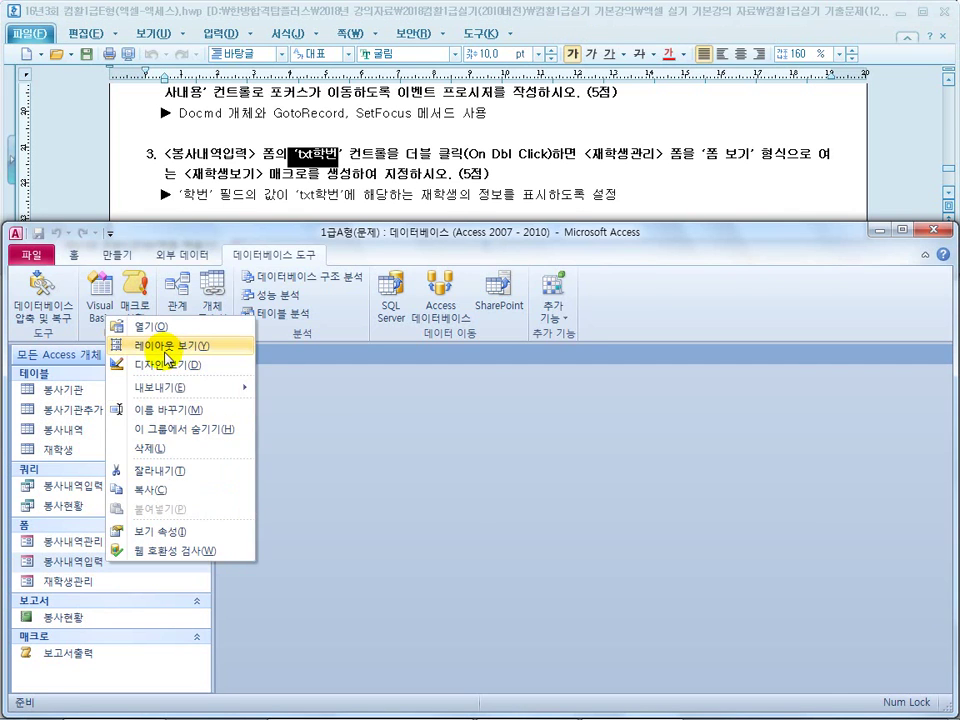
left_click(165, 370)
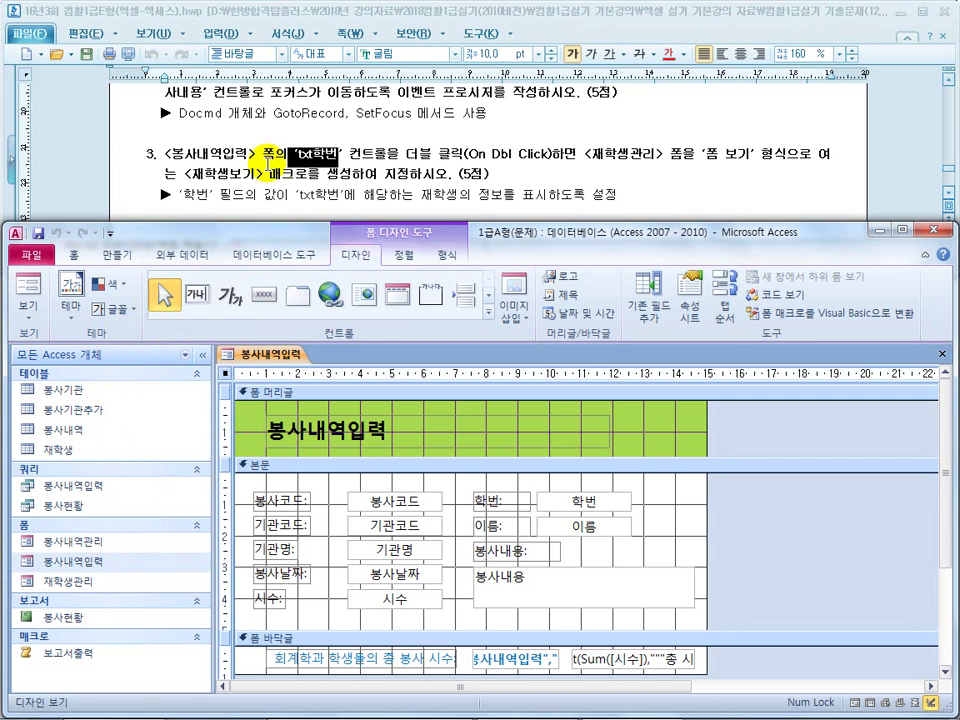
left_click(330, 158)
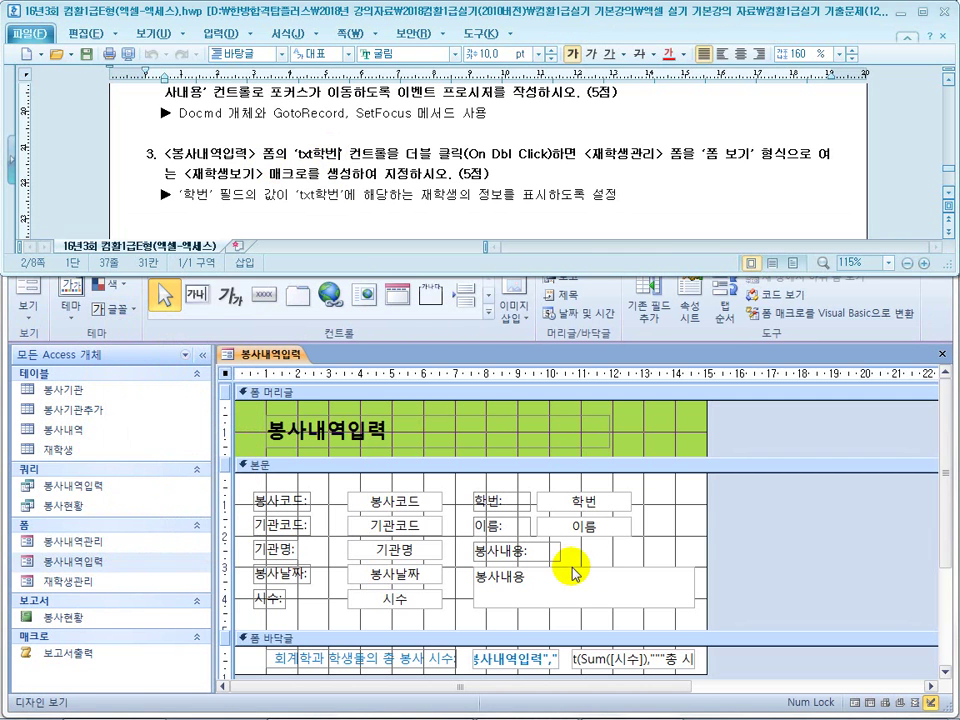
left_click(598, 503)
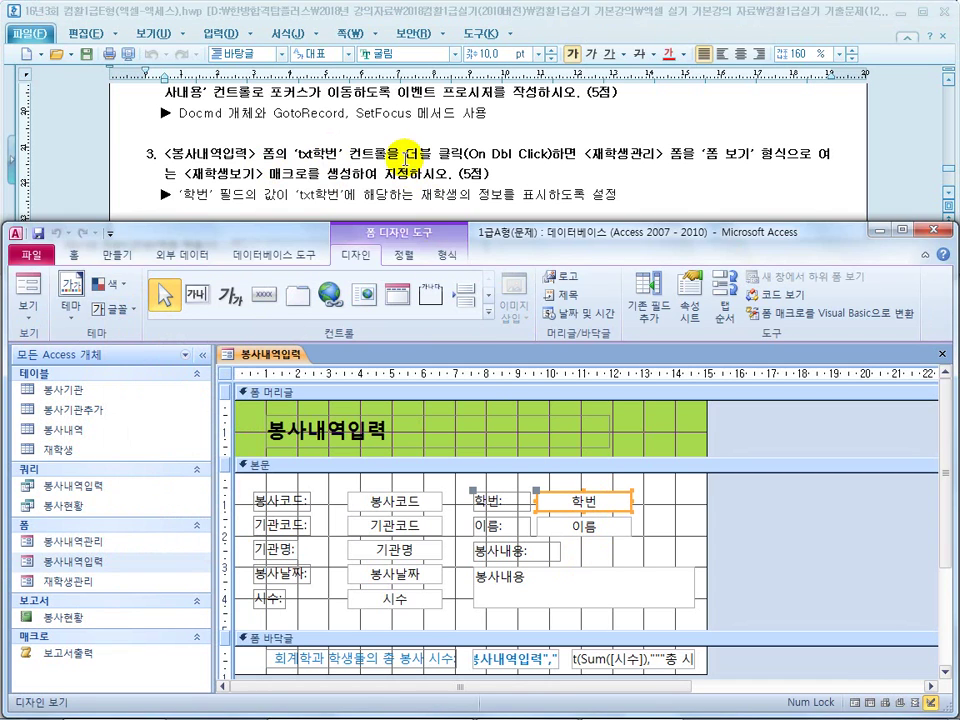
left_click_drag(407, 154, 462, 153)
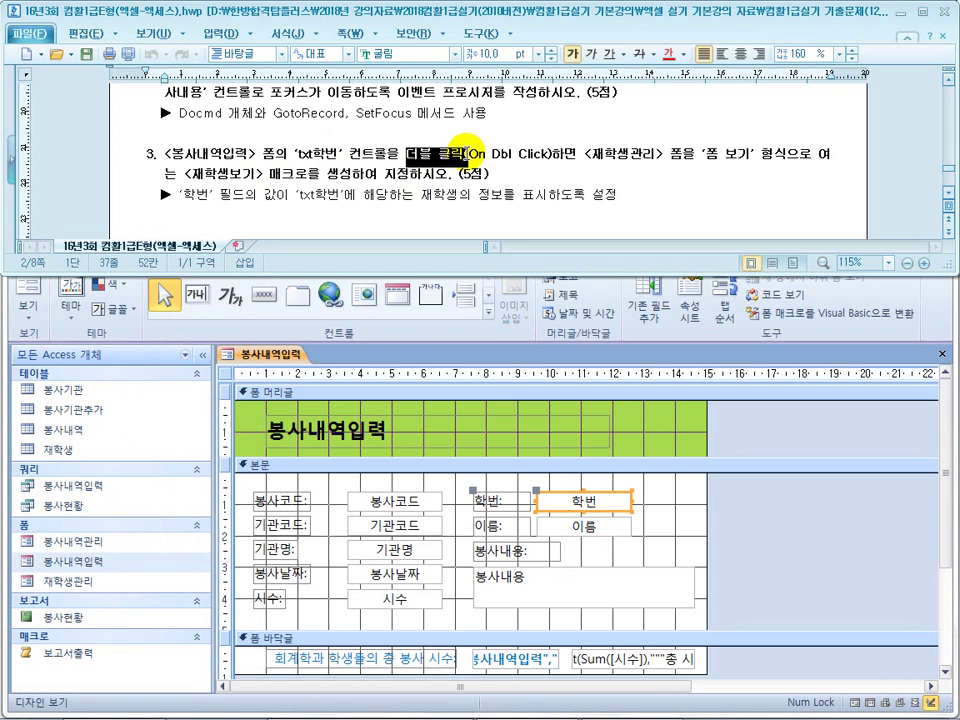
left_click_drag(205, 173, 337, 171)
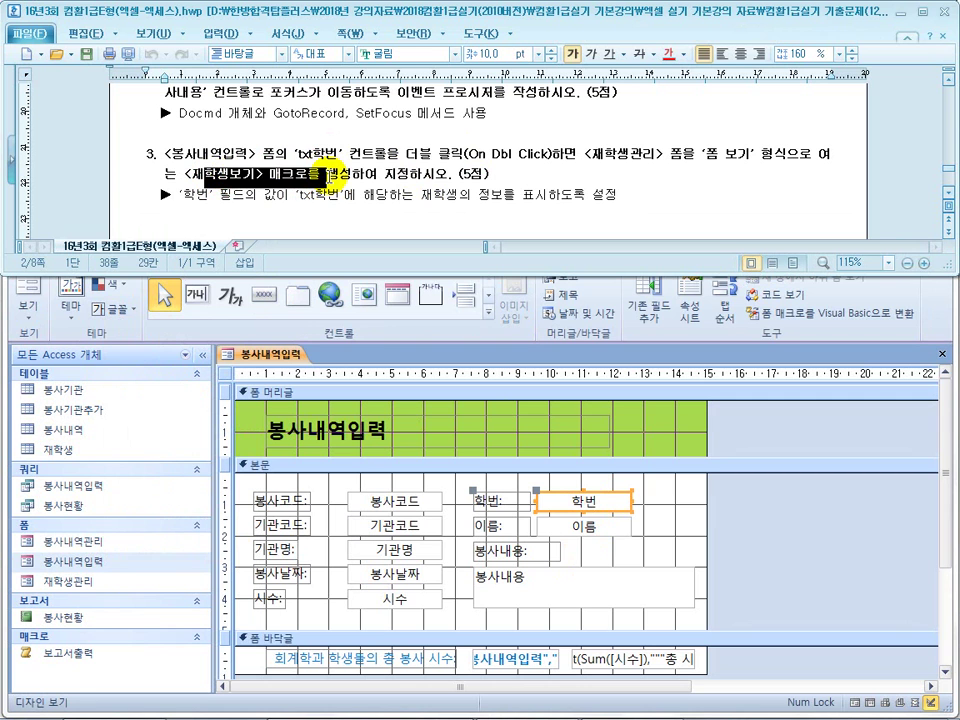
right_click(593, 494)
left_click(640, 670)
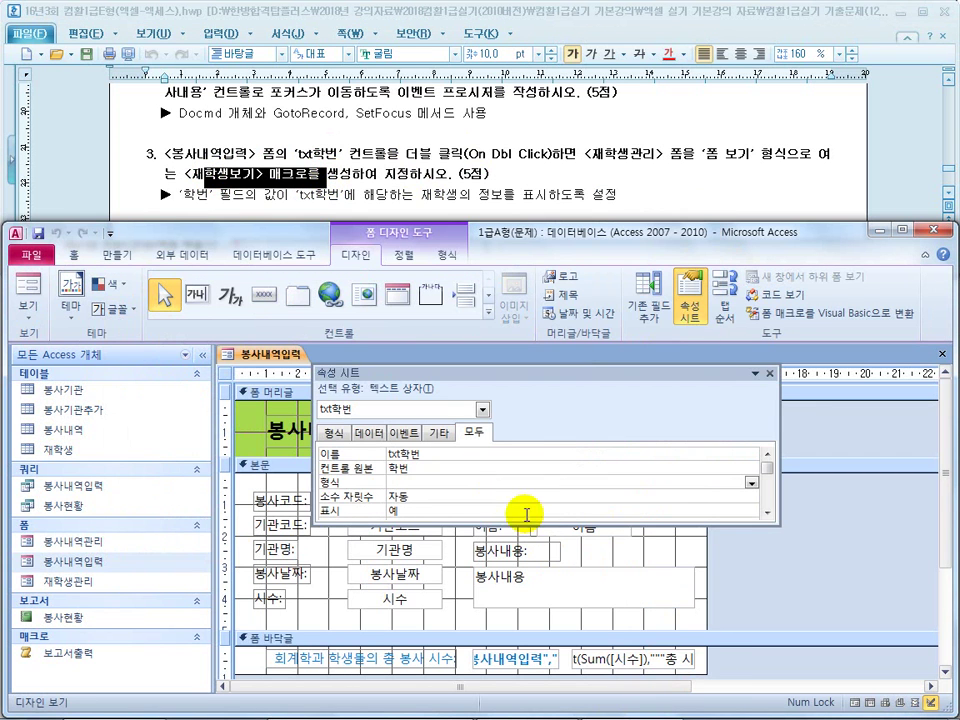
left_click(404, 433)
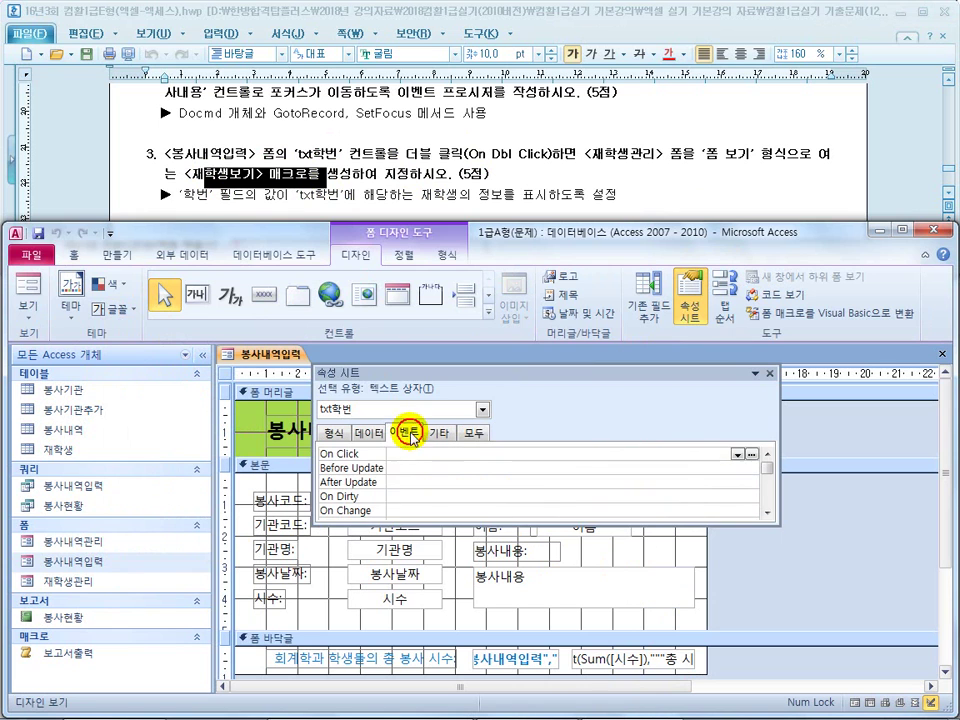
left_click(400, 509)
scroll(407, 517, "down", 1)
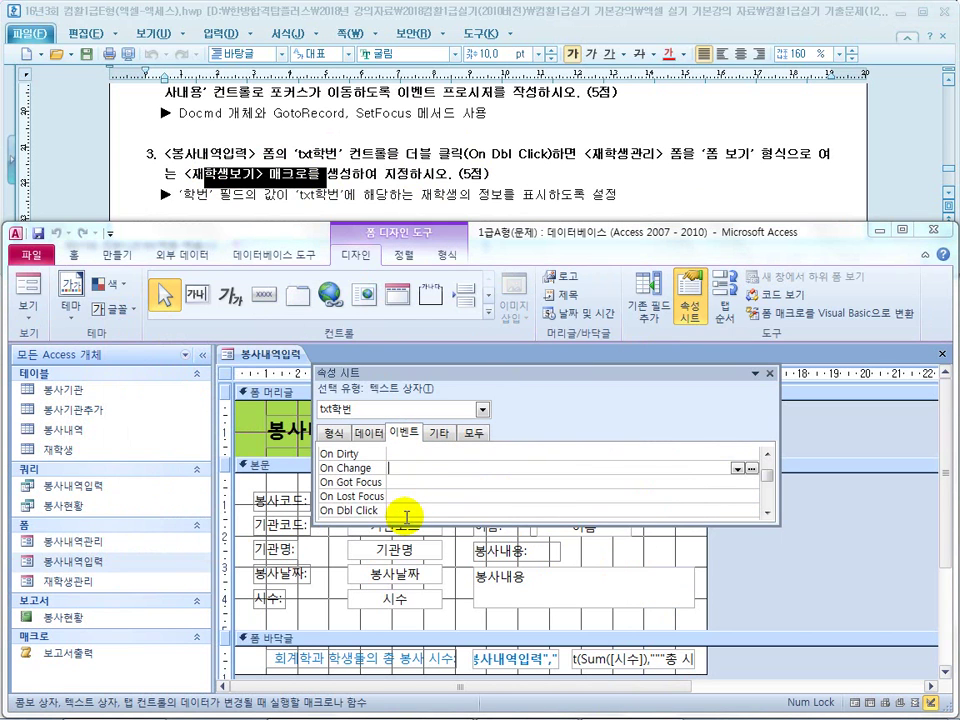
left_click(445, 510)
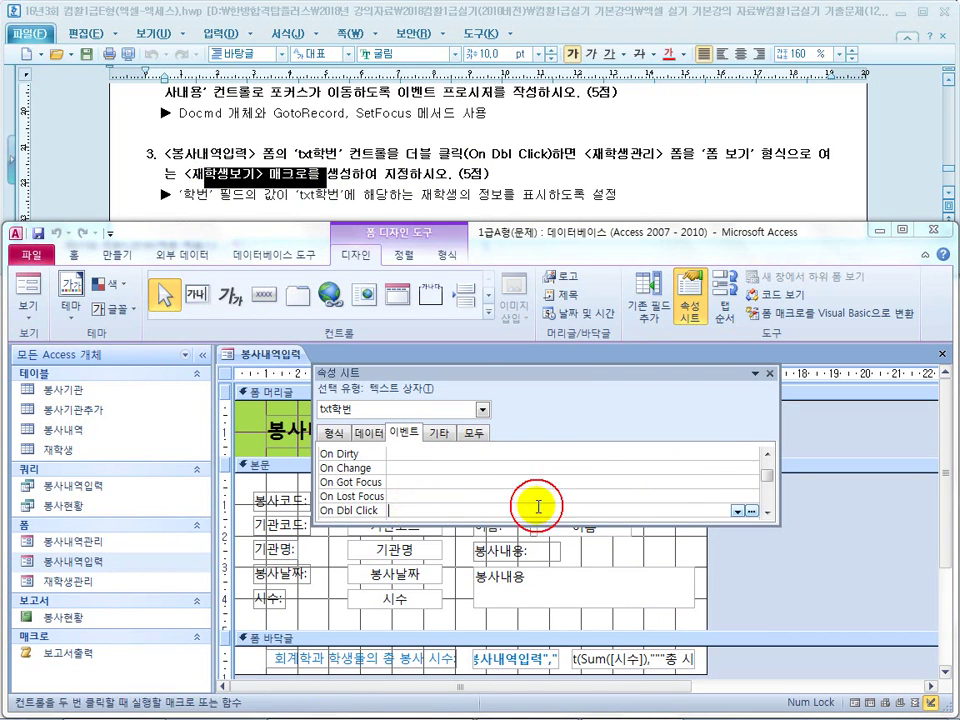
left_click(755, 514)
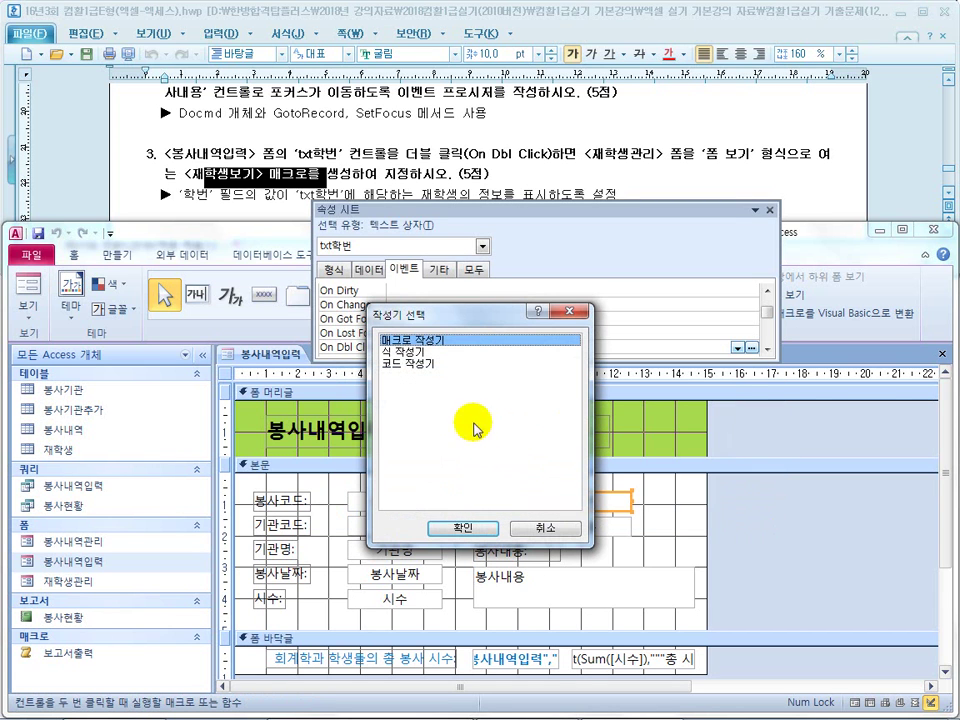
left_click(557, 527)
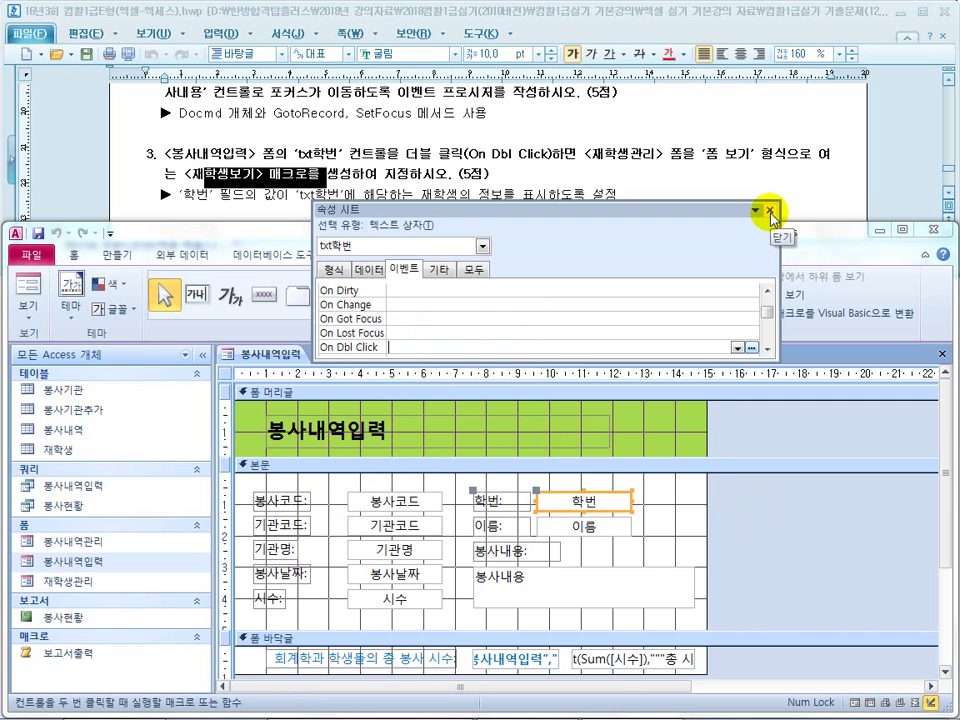
left_click(771, 211)
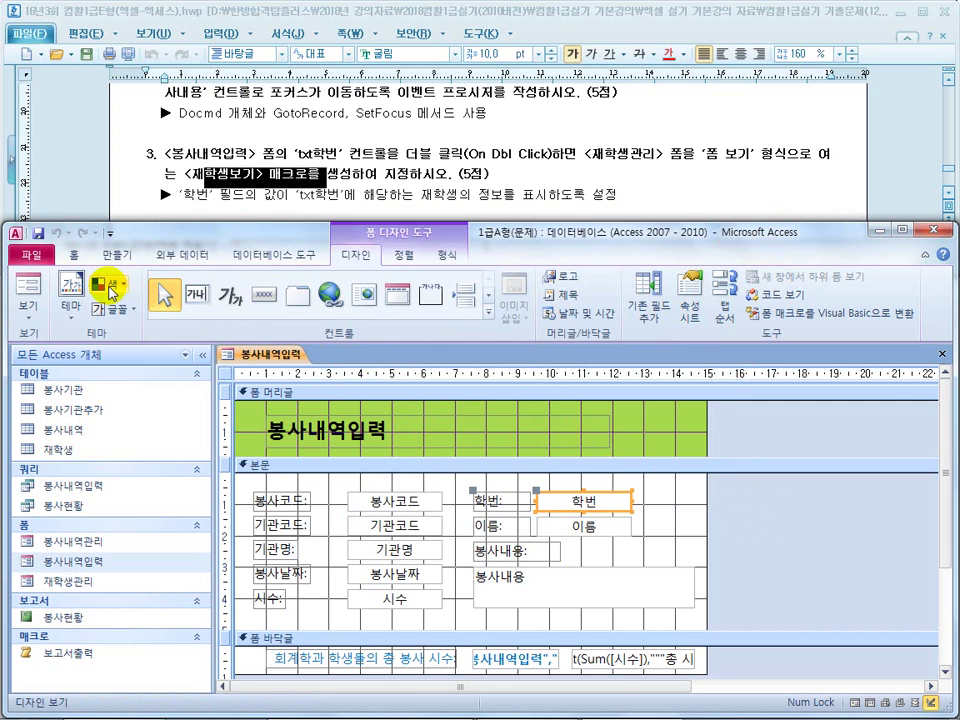
Step: Create a new standalone macro and add the OpenForm action to it
left_click(116, 256)
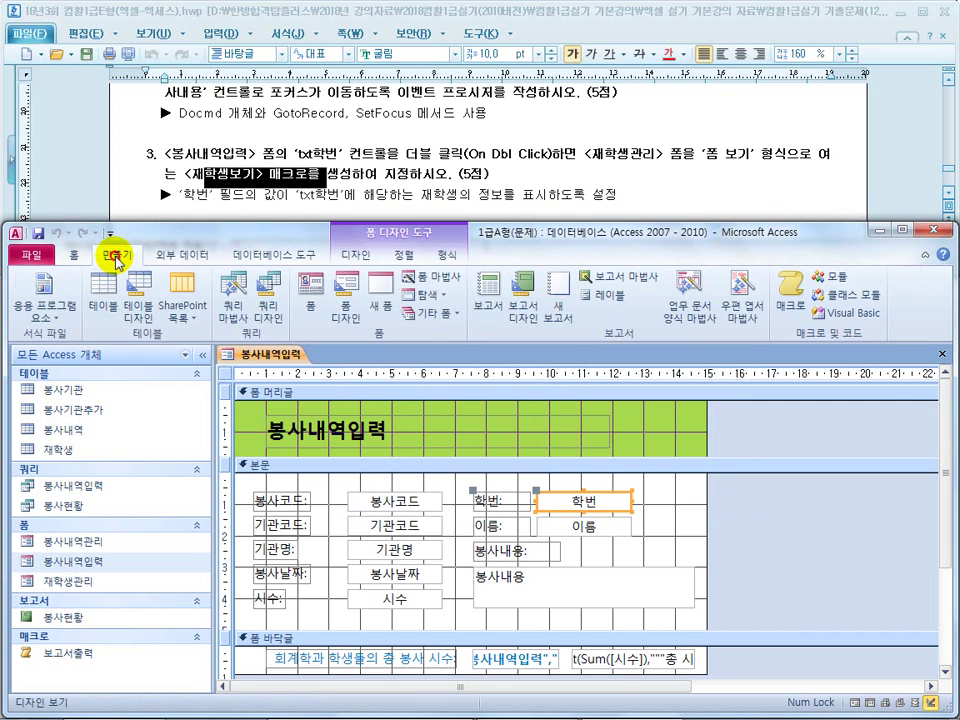
left_click(795, 300)
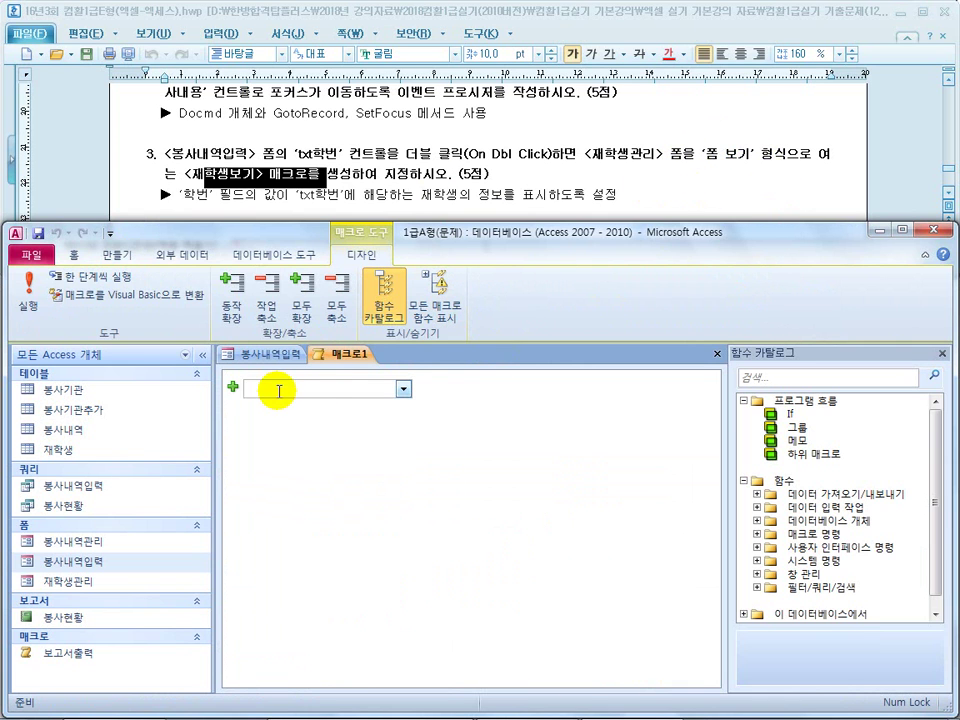
left_click(403, 389)
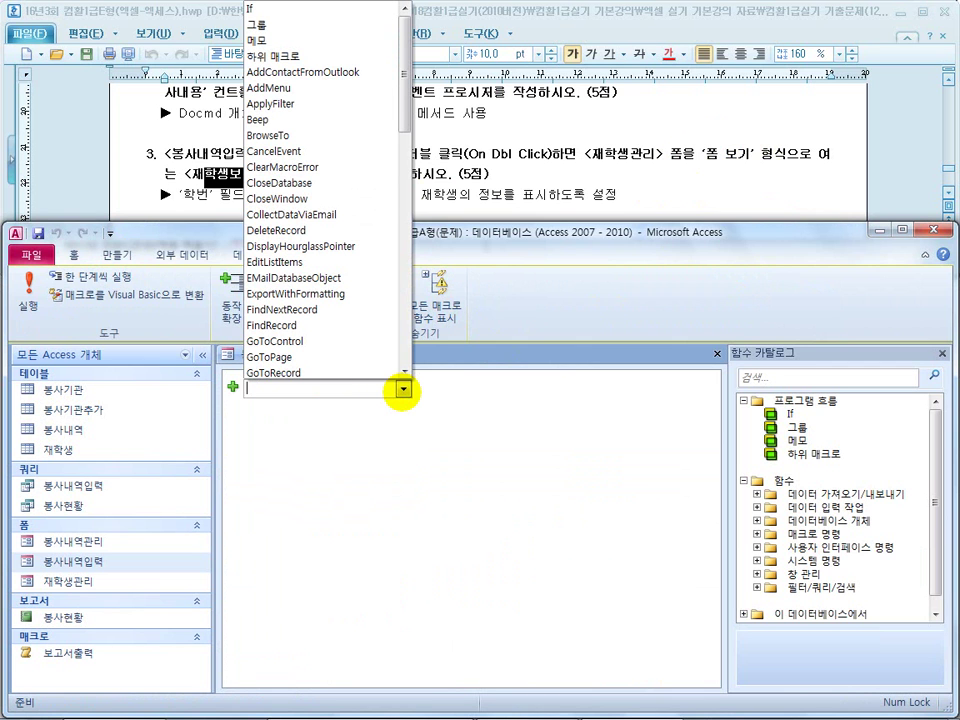
type("open")
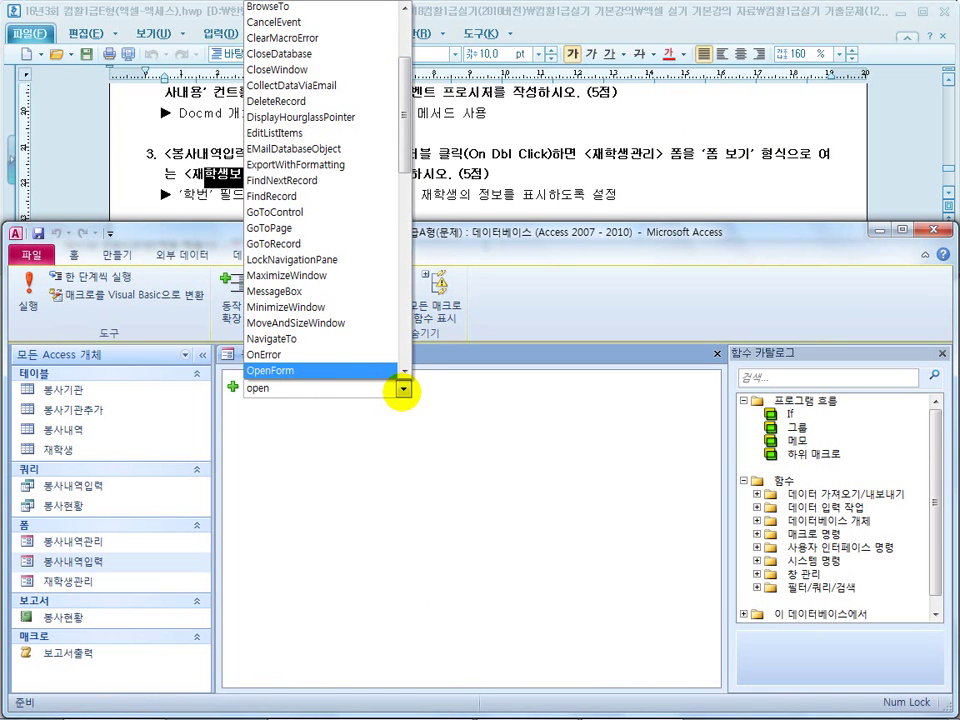
left_click(311, 370)
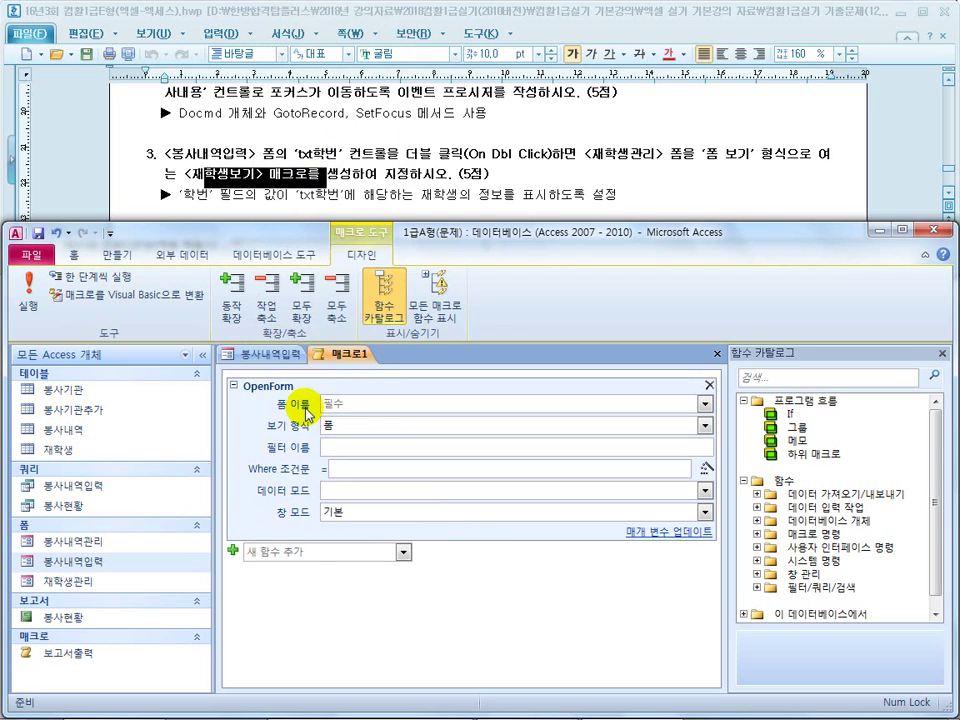
Step: Set the OpenForm action's form name to 재학생관리 and its view to 폼
left_click(705, 403)
left_click(632, 453)
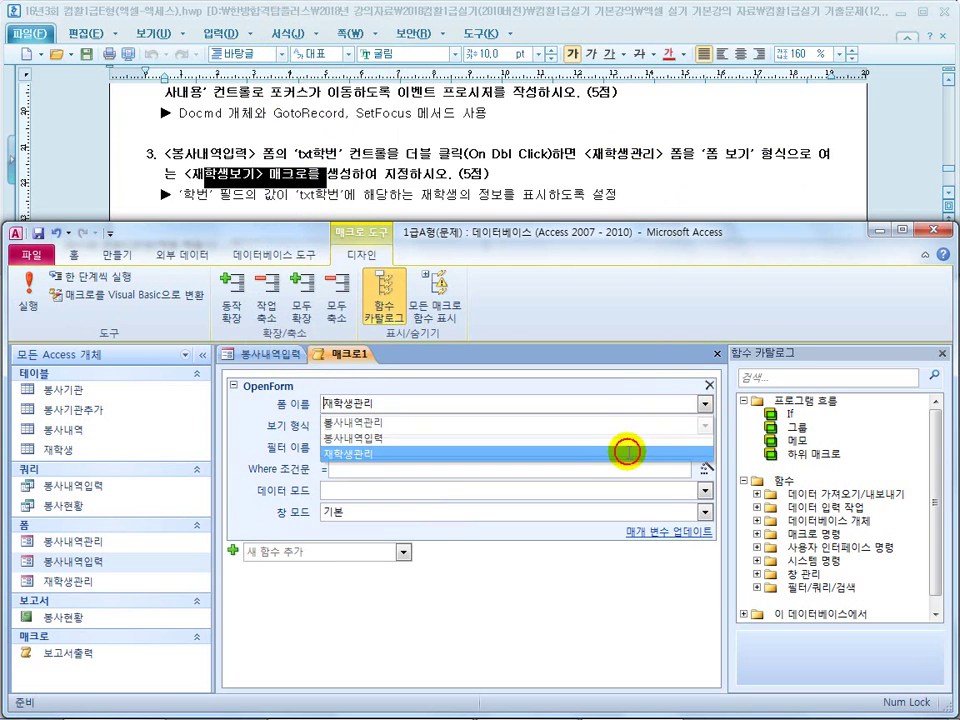
left_click(400, 424)
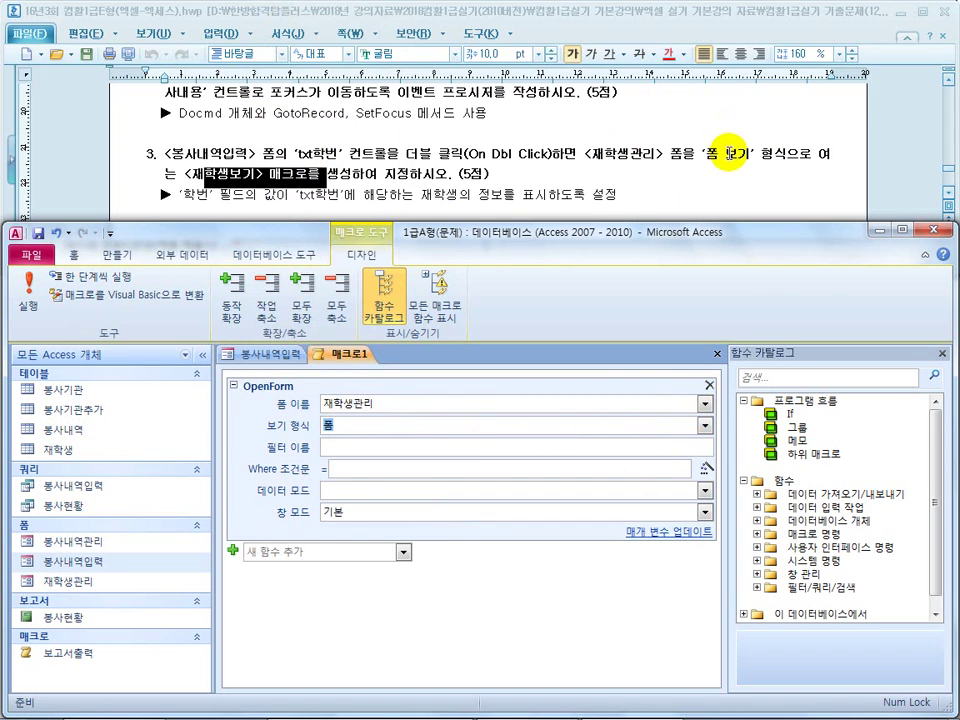
left_click(705, 428)
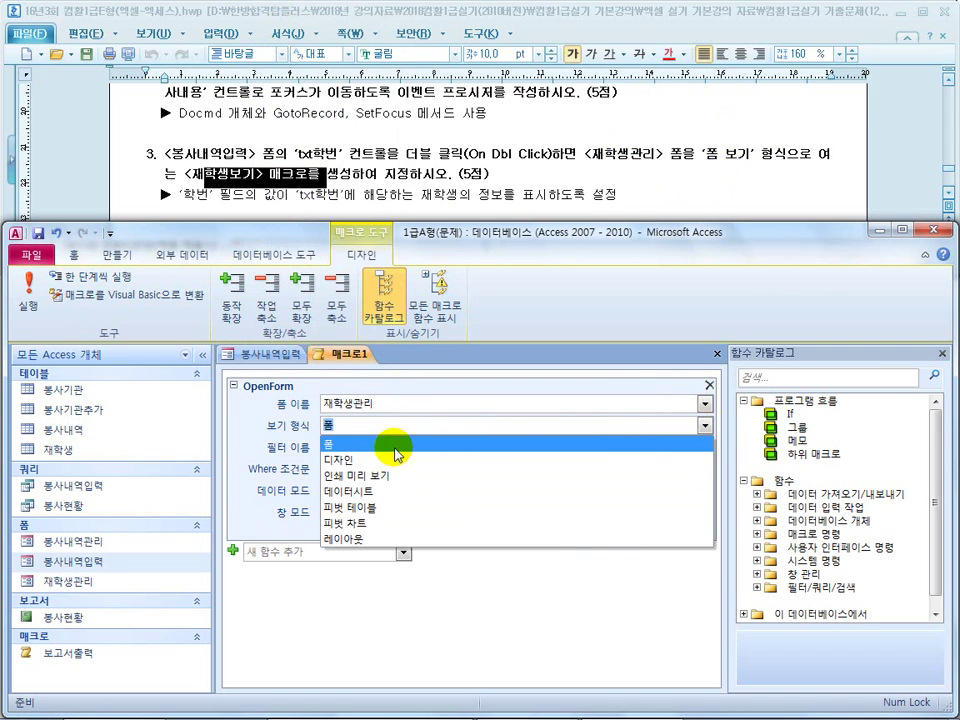
left_click(397, 447)
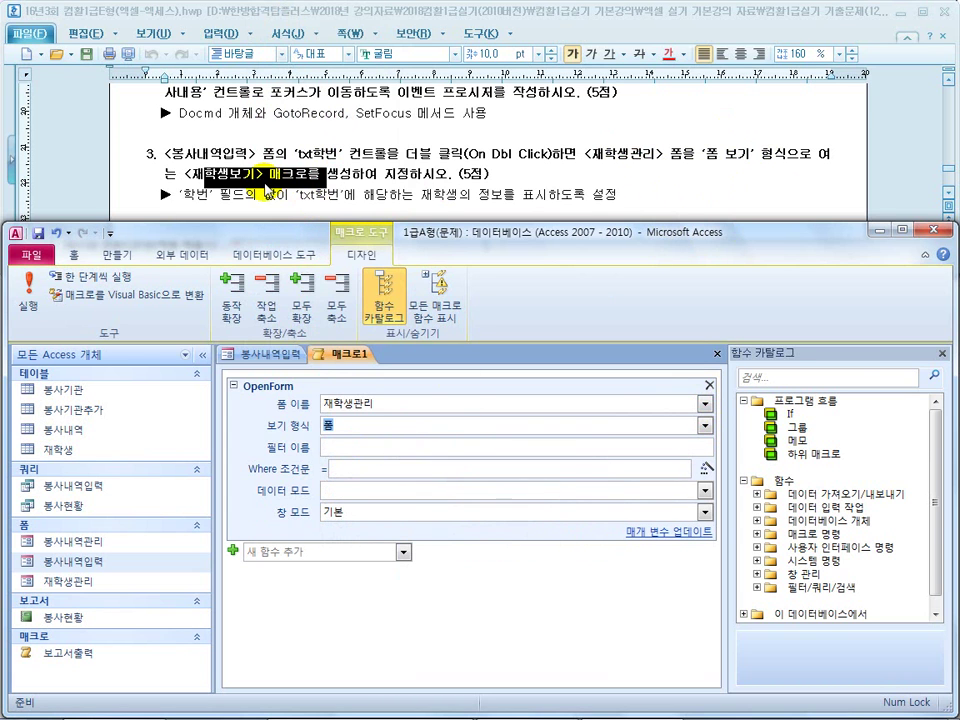
Step: Save the new macro under the name 재학생보기
right_click(341, 354)
left_click(374, 369)
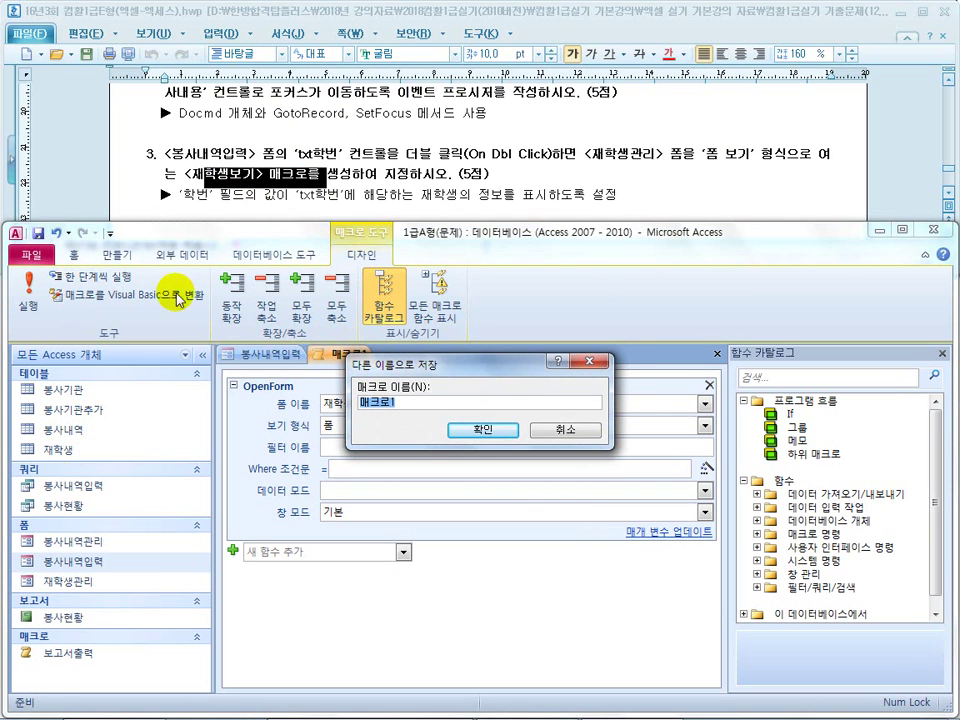
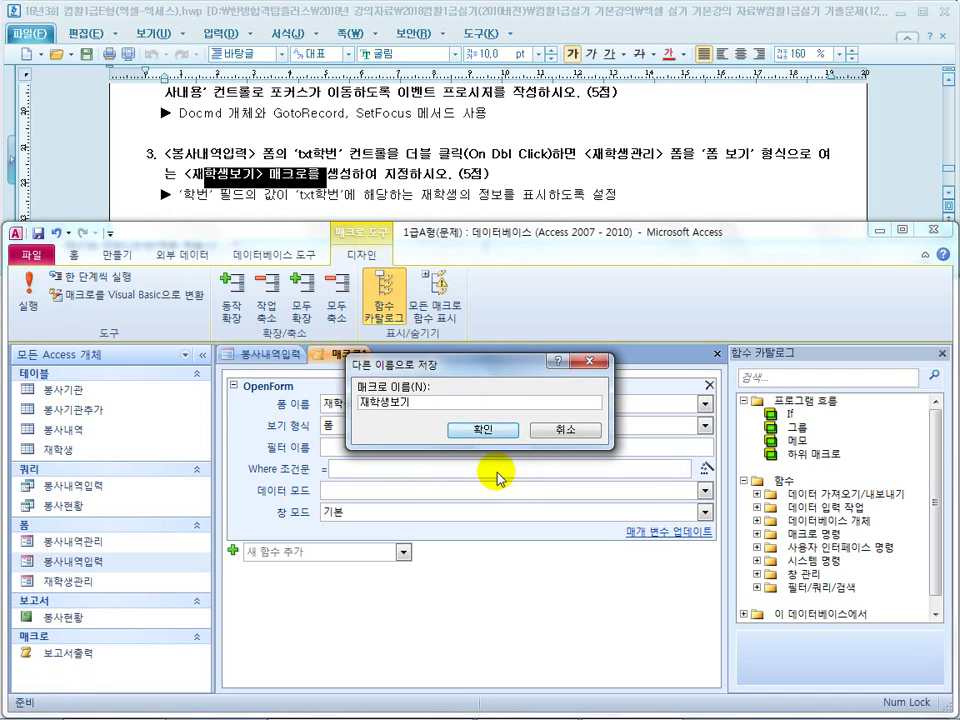
left_click(483, 428)
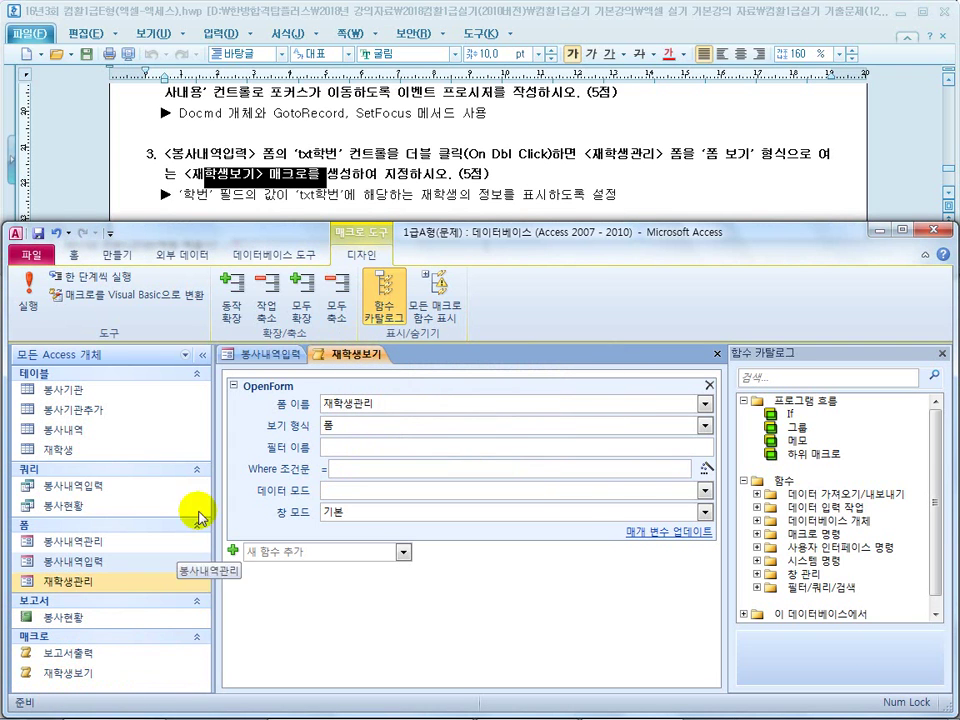
Step: Set the OpenForm action's Where condition to 학번=forms![봉사내역입력]![txt학번], and close the 재학생보기 macro with its changes saved
left_click_drag(186, 195, 300, 192)
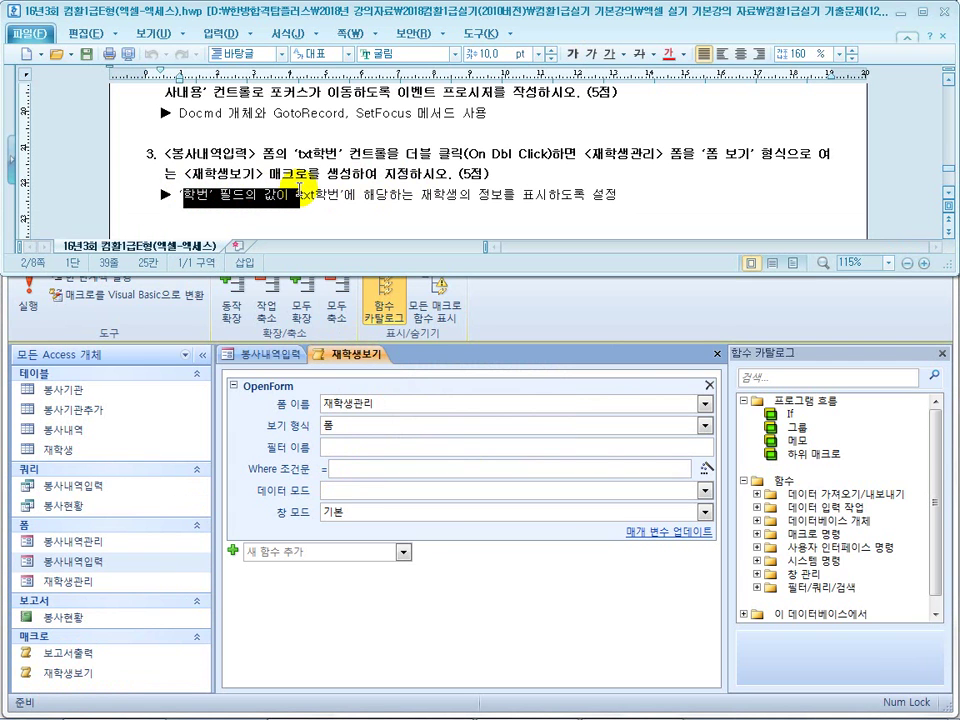
left_click_drag(183, 196, 398, 195)
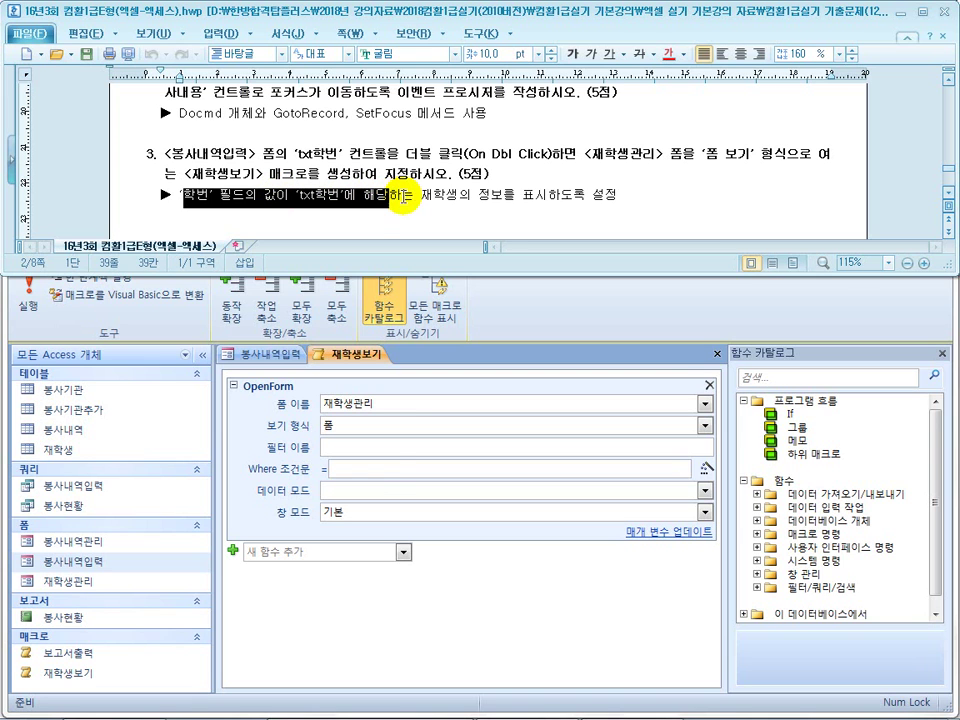
left_click(362, 471)
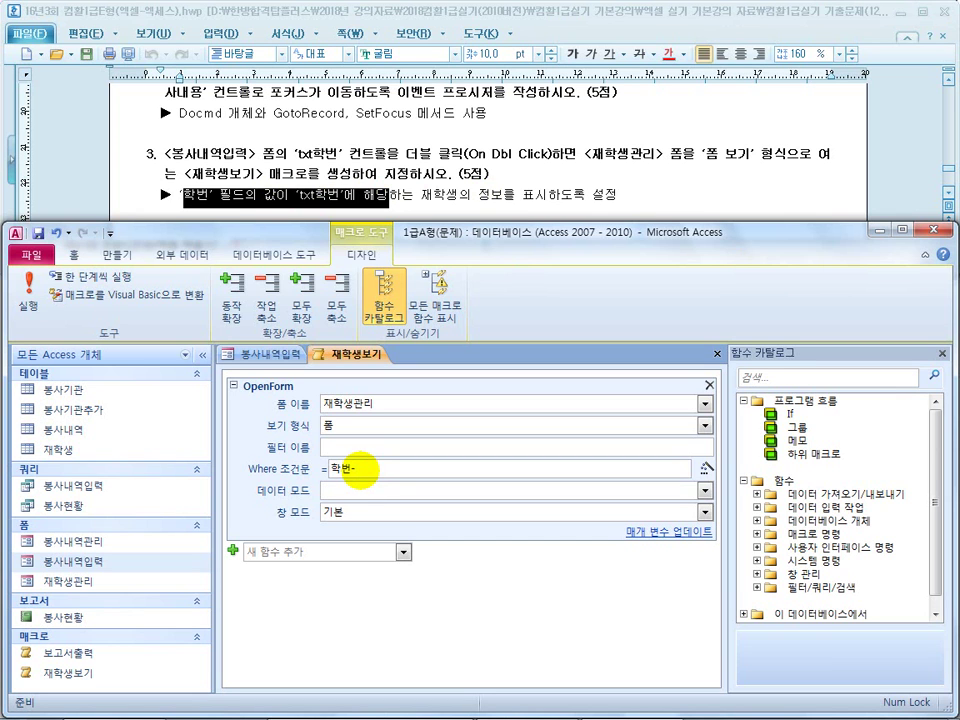
type("학번=forms")
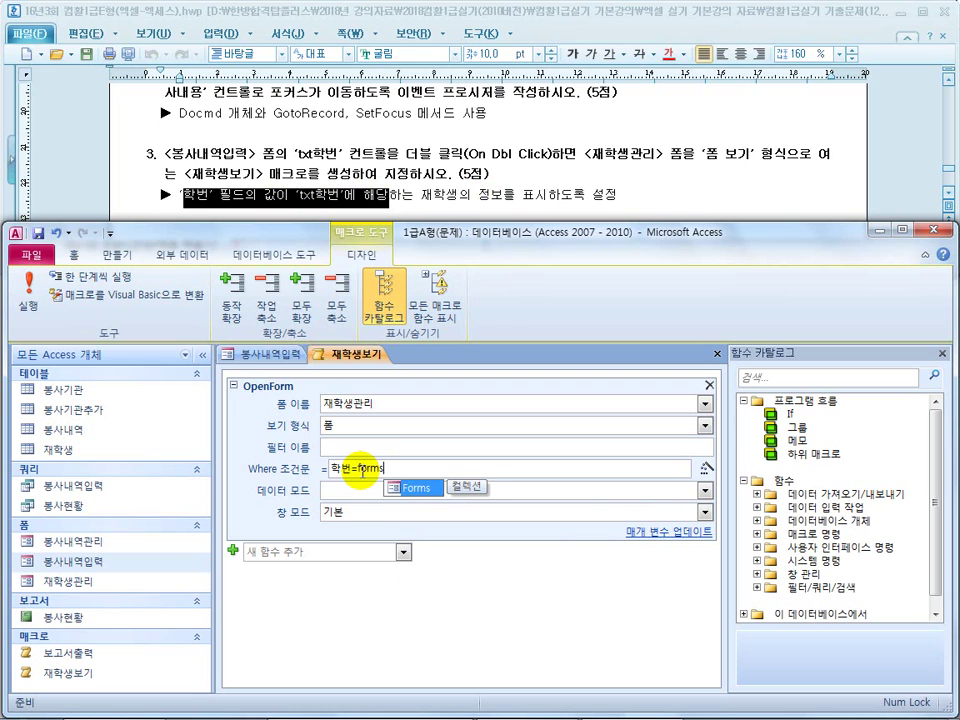
type("!")
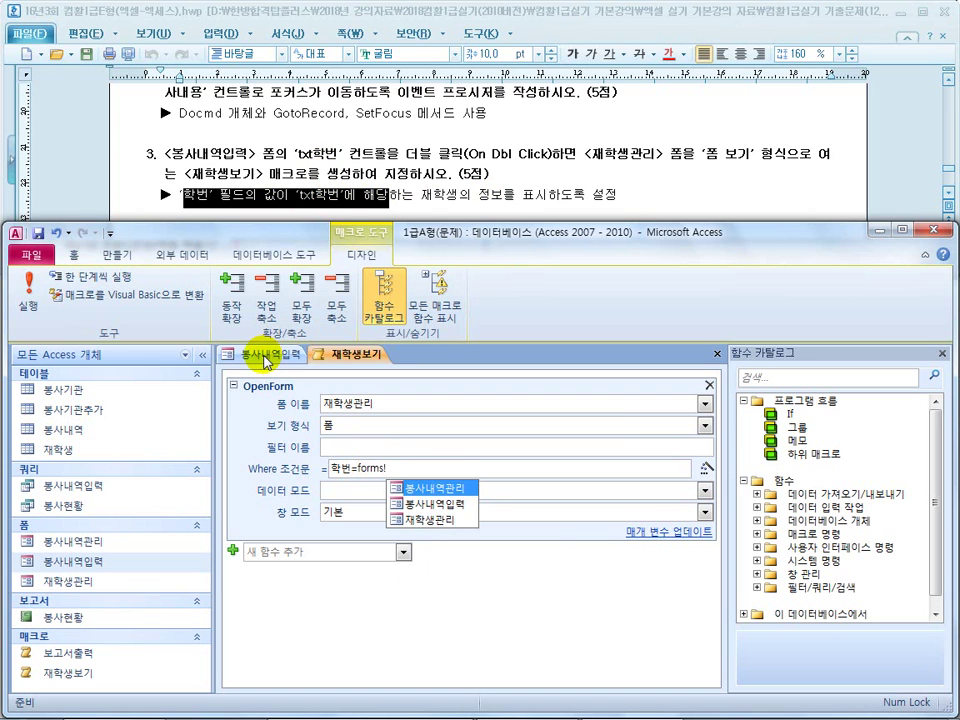
double_click(445, 505)
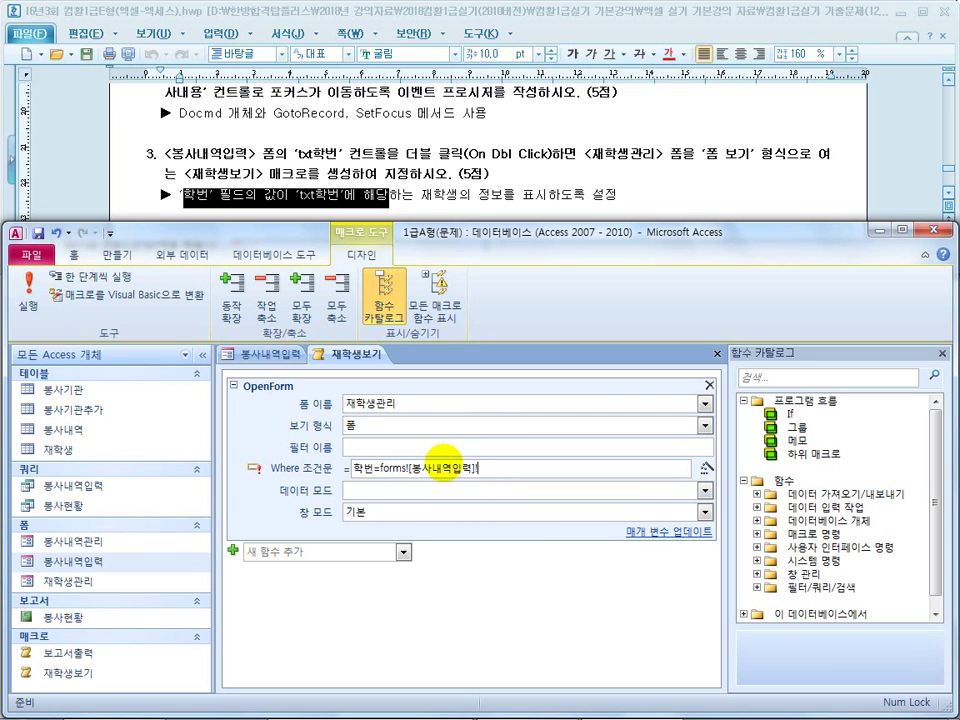
type("!")
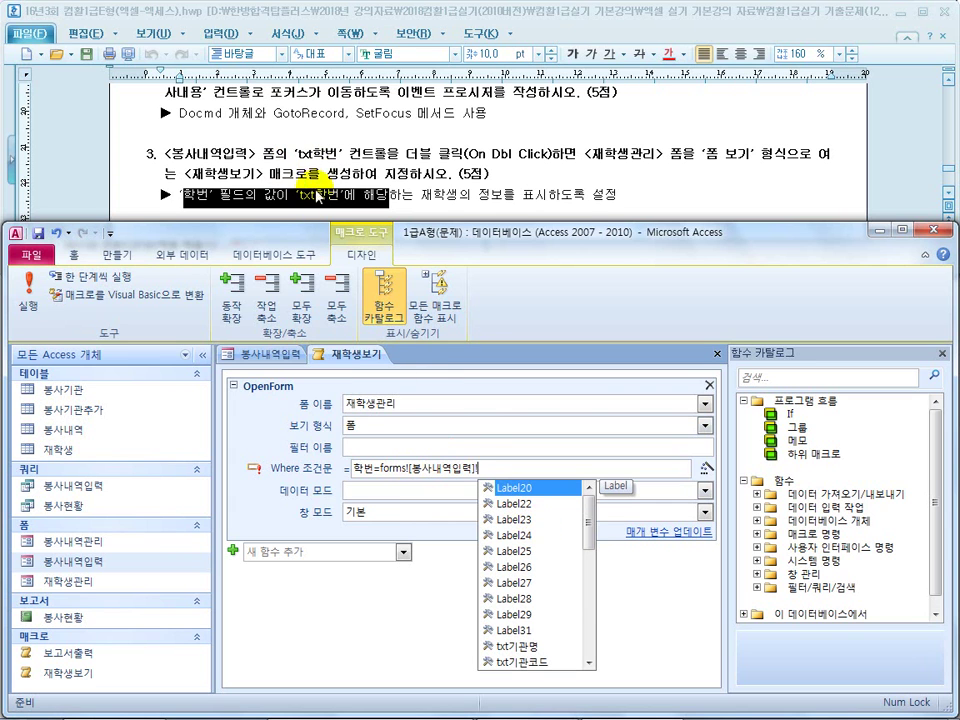
left_click_drag(594, 528, 598, 585)
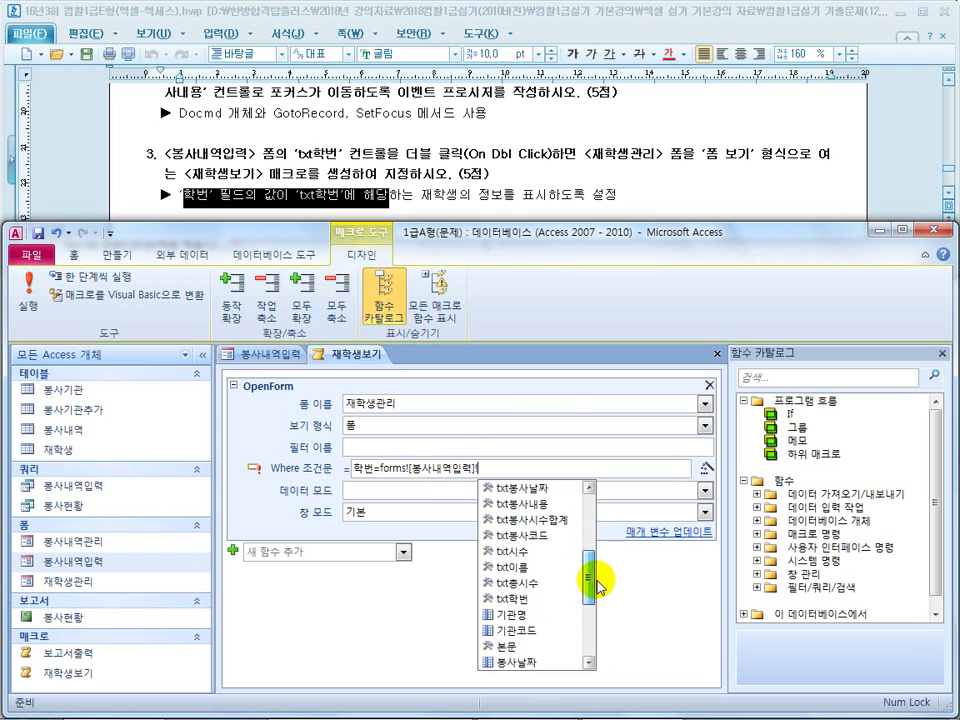
left_click(525, 600)
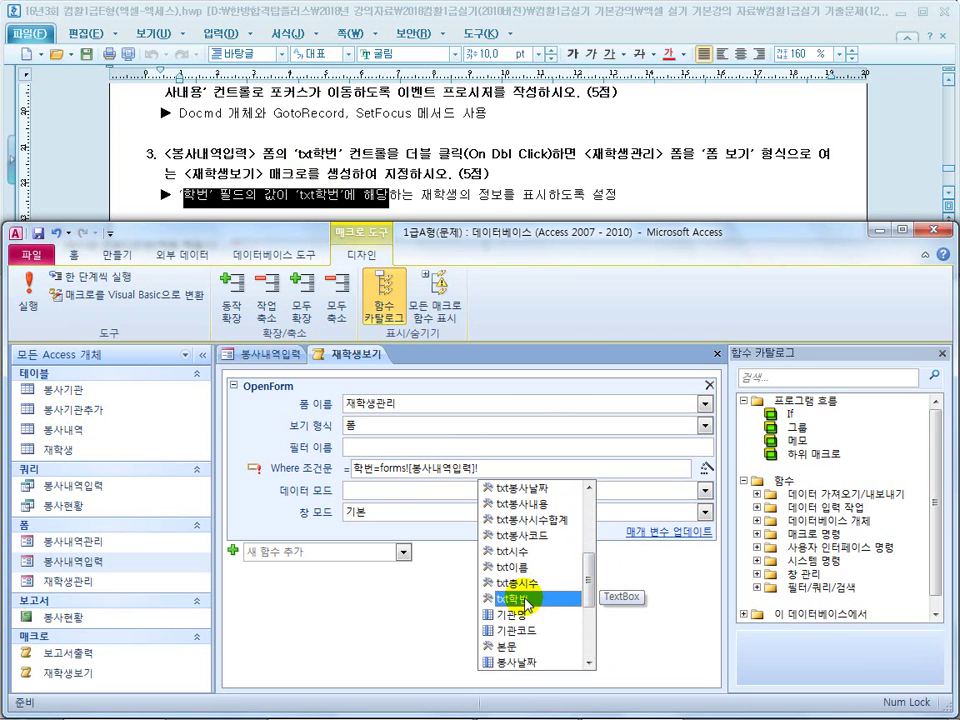
double_click(525, 600)
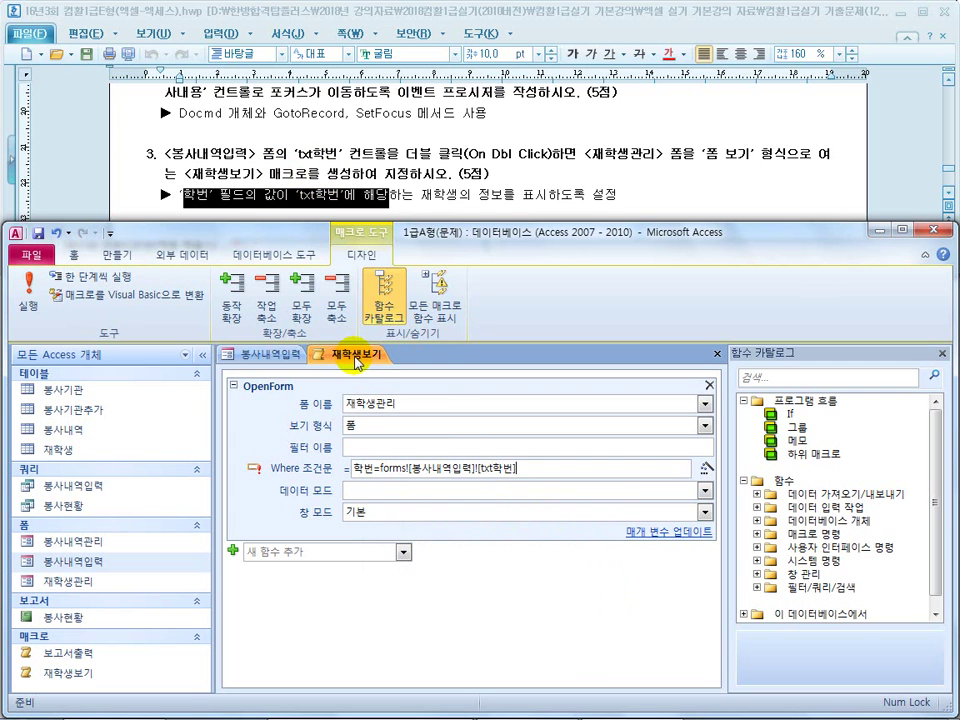
left_click(717, 355)
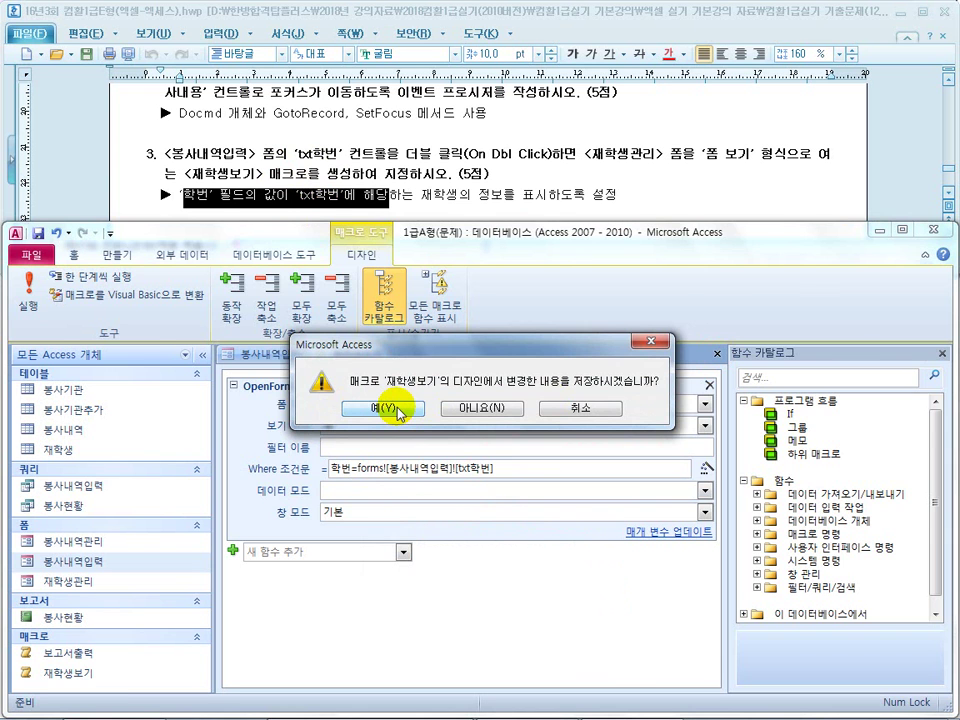
left_click(384, 408)
Step: Assign the 재학생보기 macro to the On Dbl Click event of the txt학번 text box
right_click(603, 503)
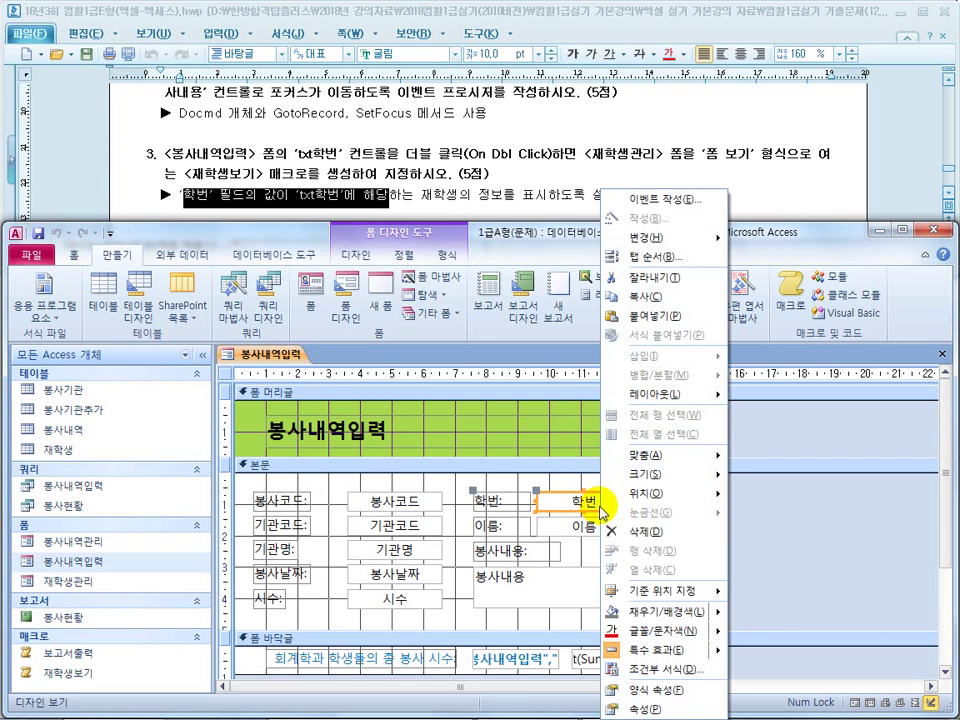
left_click(648, 709)
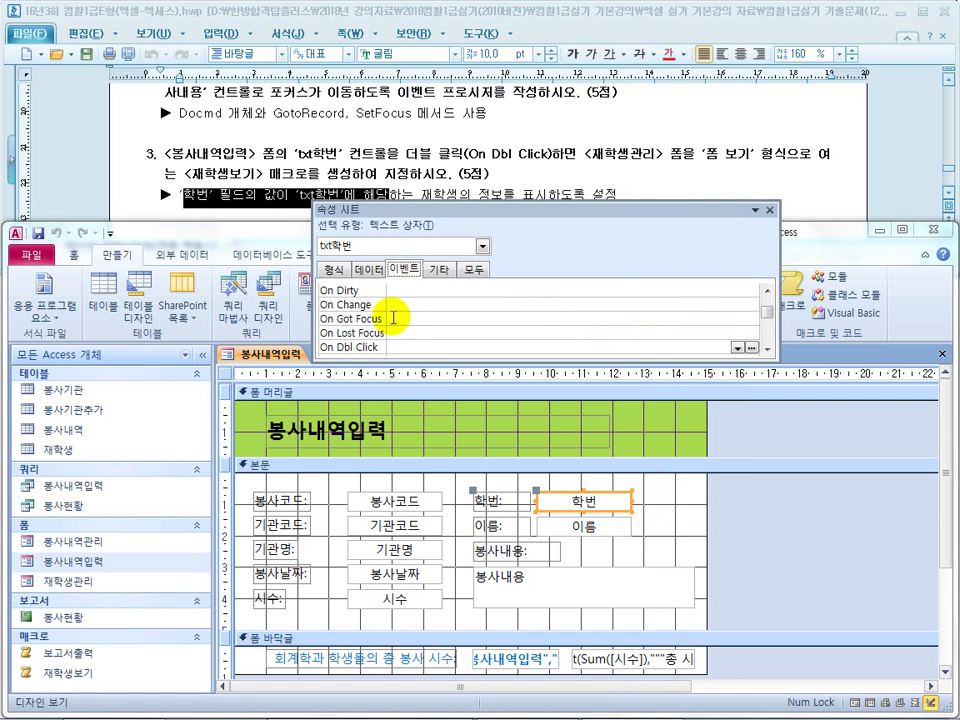
left_click(476, 348)
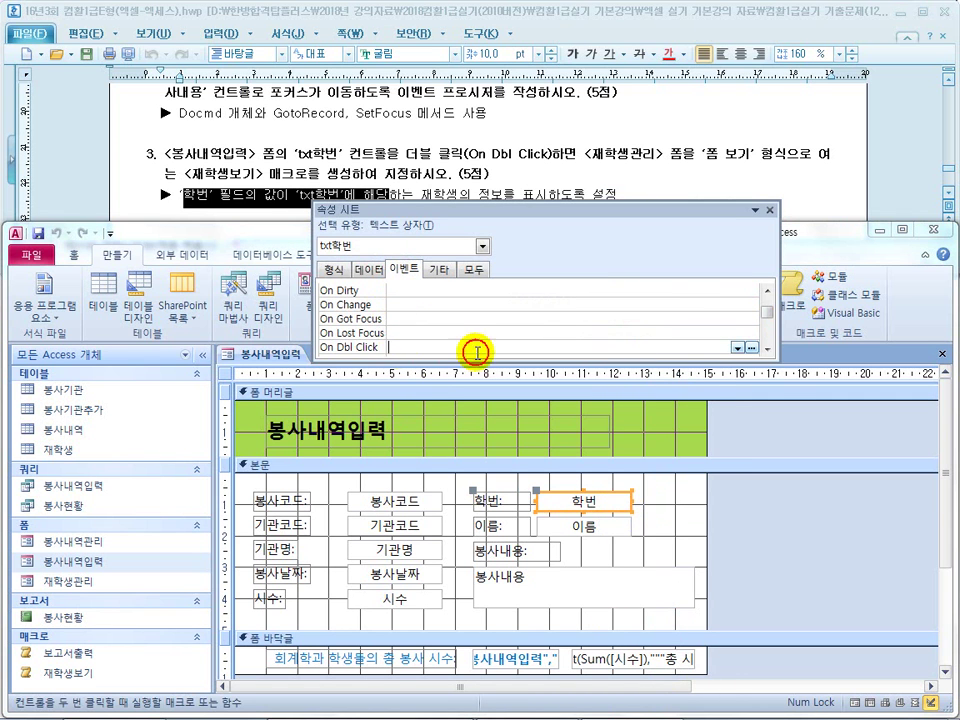
left_click(738, 349)
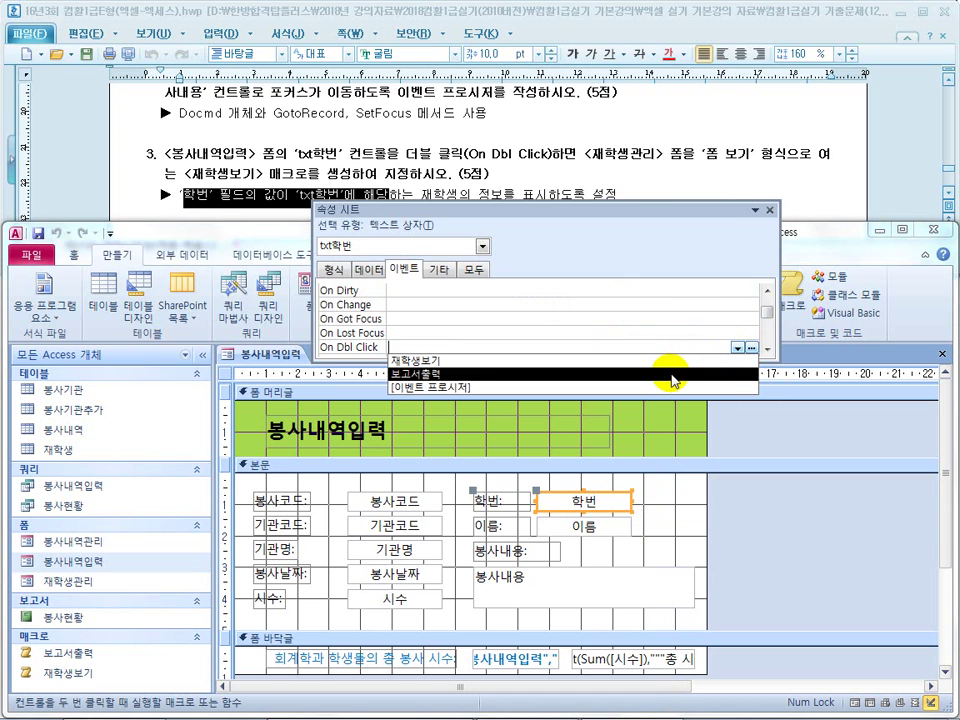
left_click(671, 360)
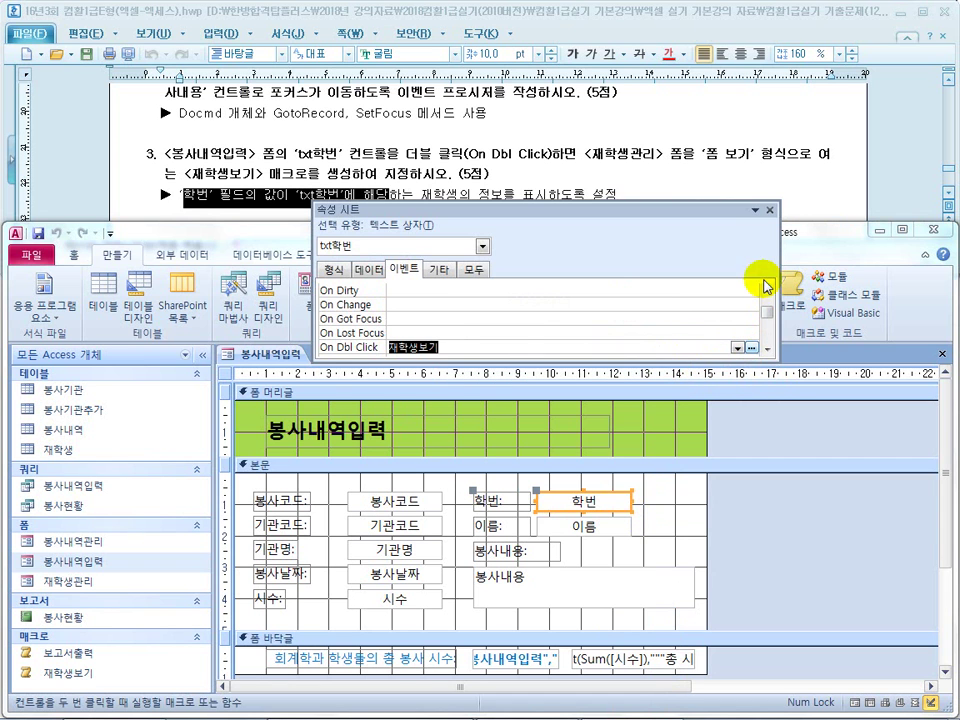
left_click(771, 211)
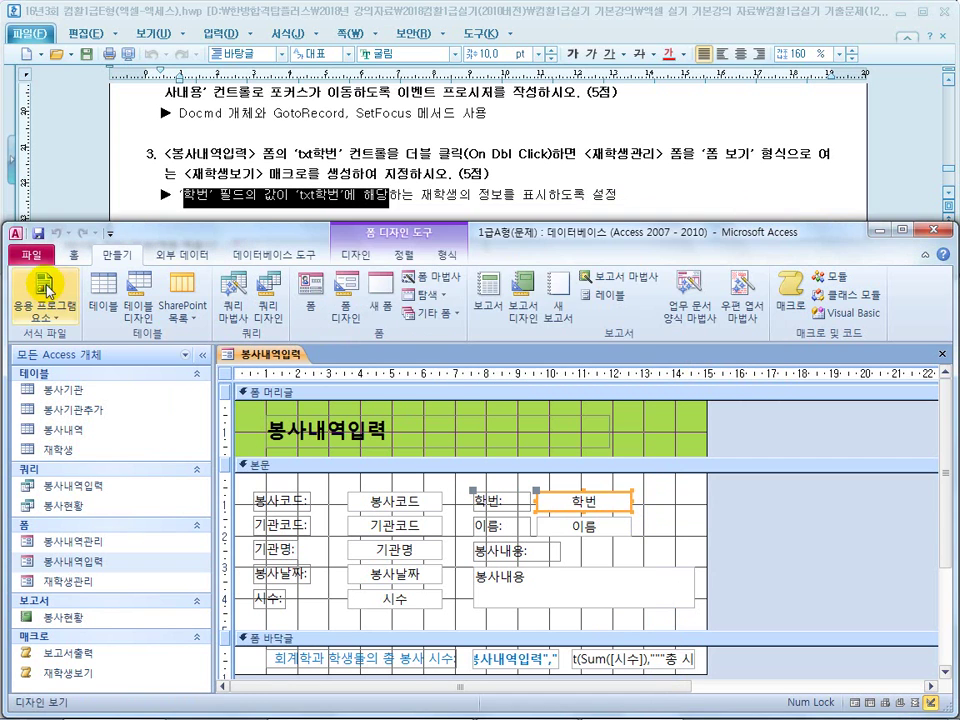
Step: Show 봉사내역입력 in form view, test the double-click event on the first record's 학번 field, and close the 재학생관리 form
left_click(68, 256)
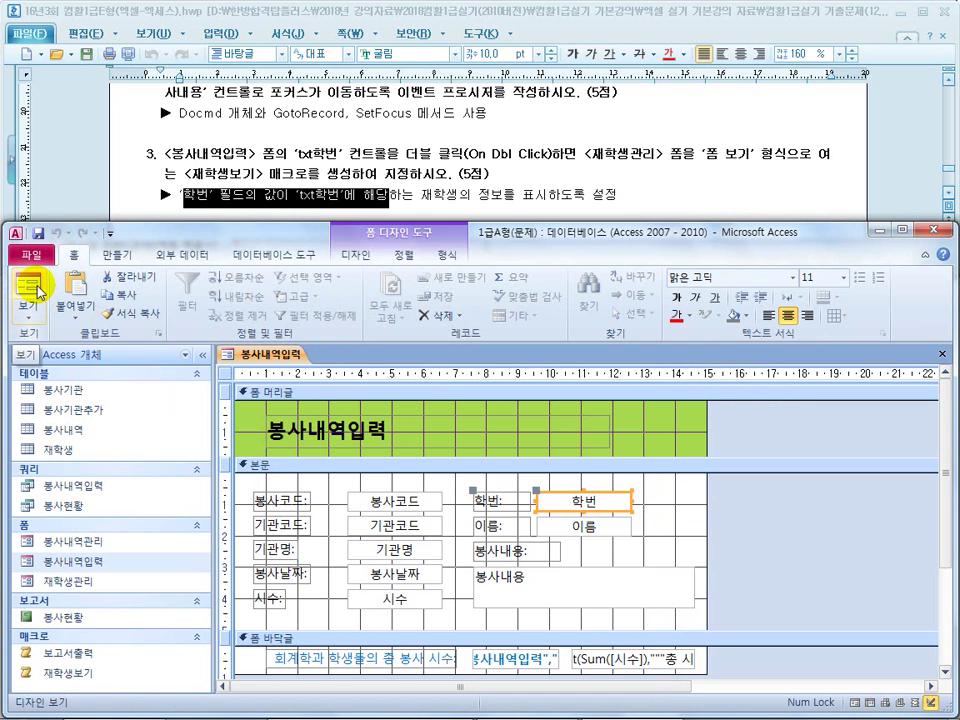
left_click(31, 288)
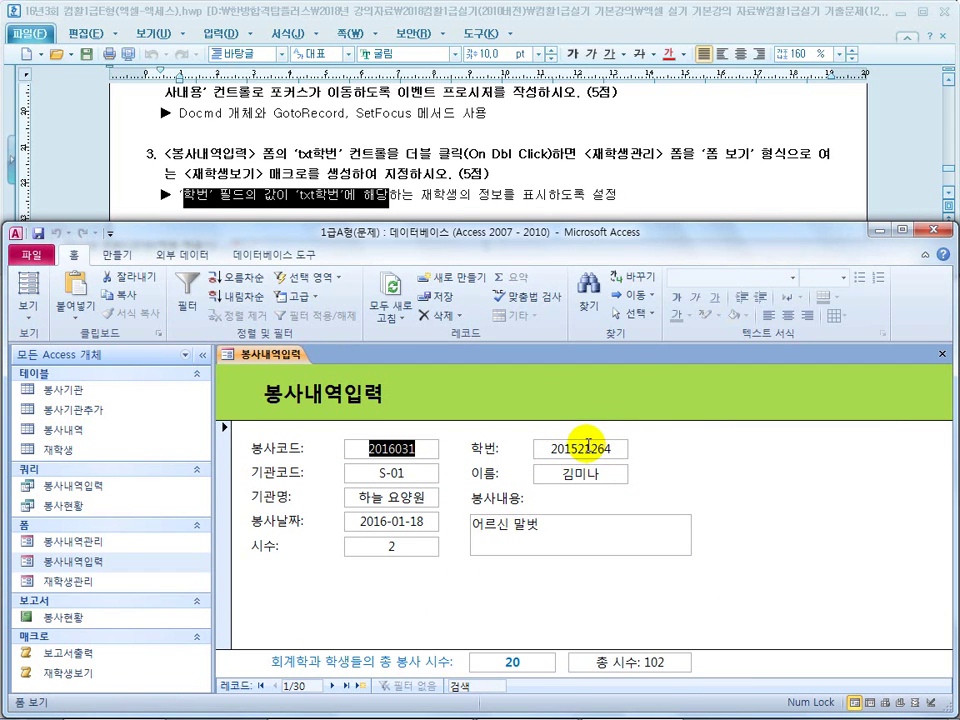
double_click(586, 446)
left_click_drag(480, 323, 362, 322)
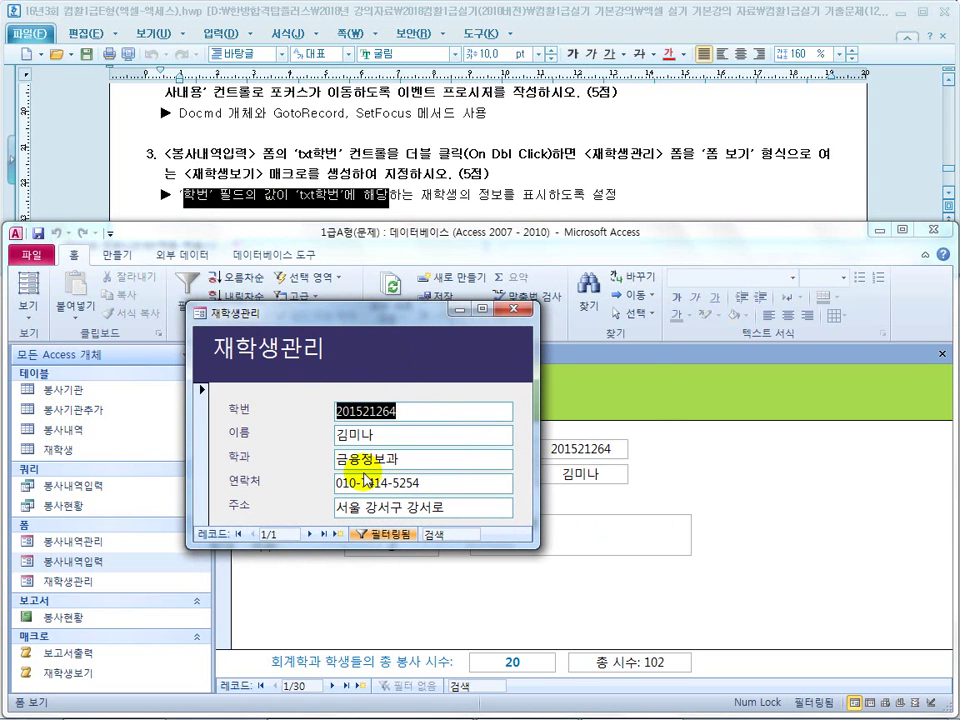
left_click(521, 316)
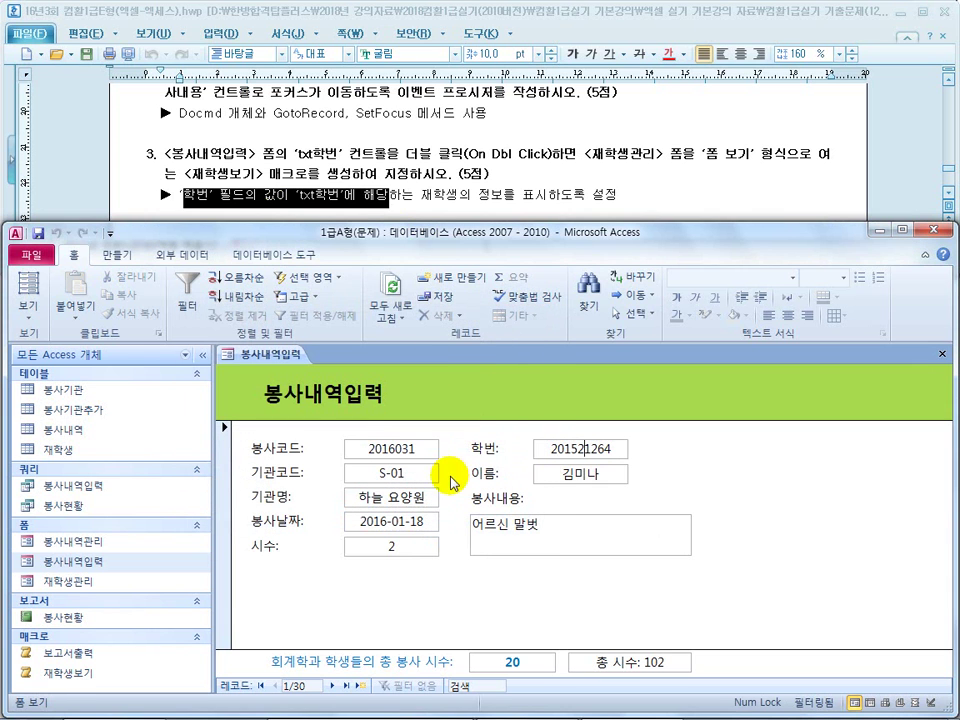
Step: Find the 문제4 section in the exam document and close the 봉사내역입력 form with its changes saved
left_click(350, 180)
scroll(350, 188, "down", 3)
scroll(350, 188, "down", 4)
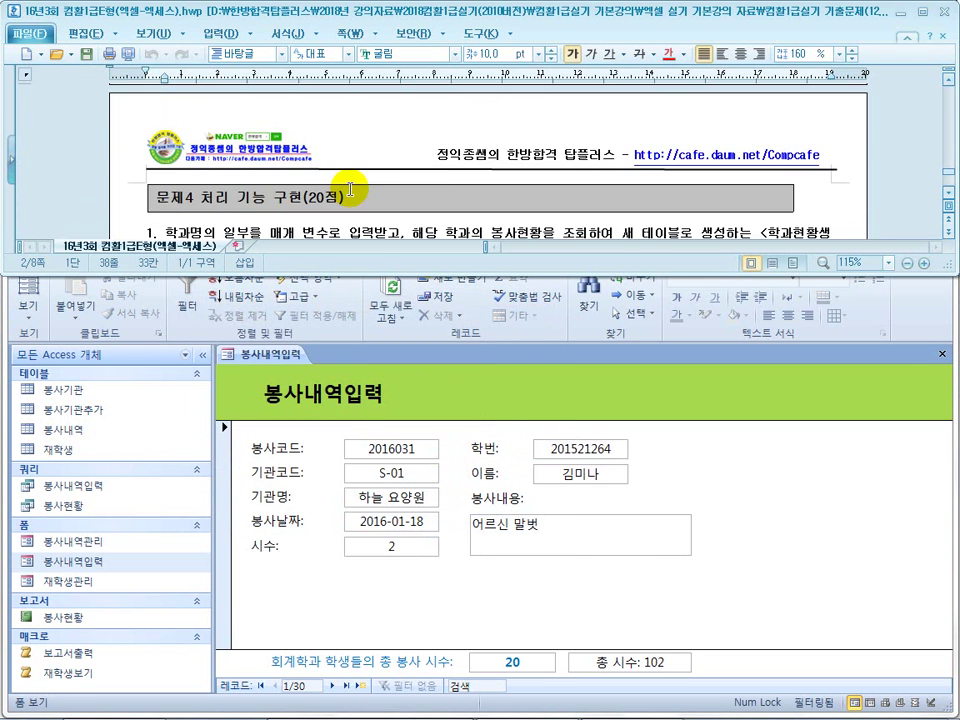
left_click(272, 194)
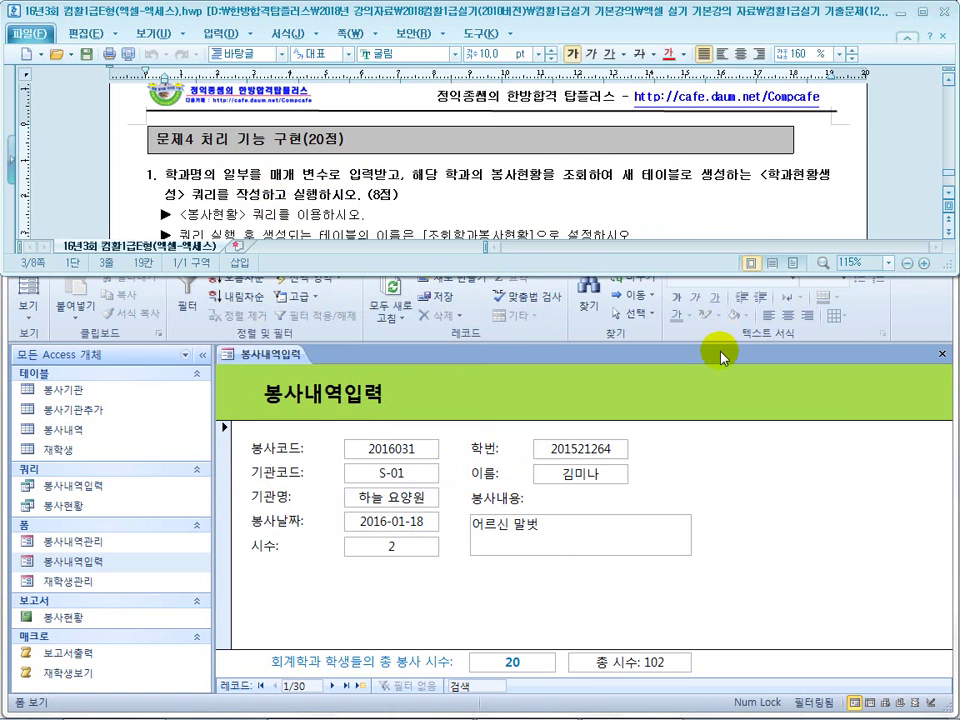
left_click(941, 353)
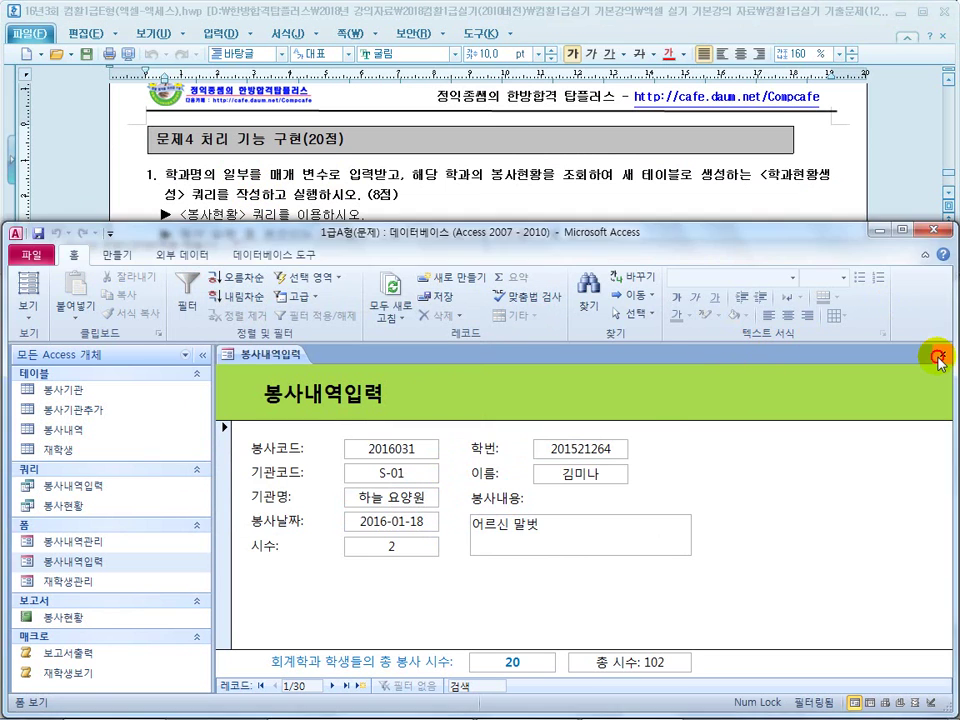
left_click(418, 411)
Step: Read the first task of 문제4 for the parameter and table-creation requirements of the 학과현황생성 query
left_click(418, 207)
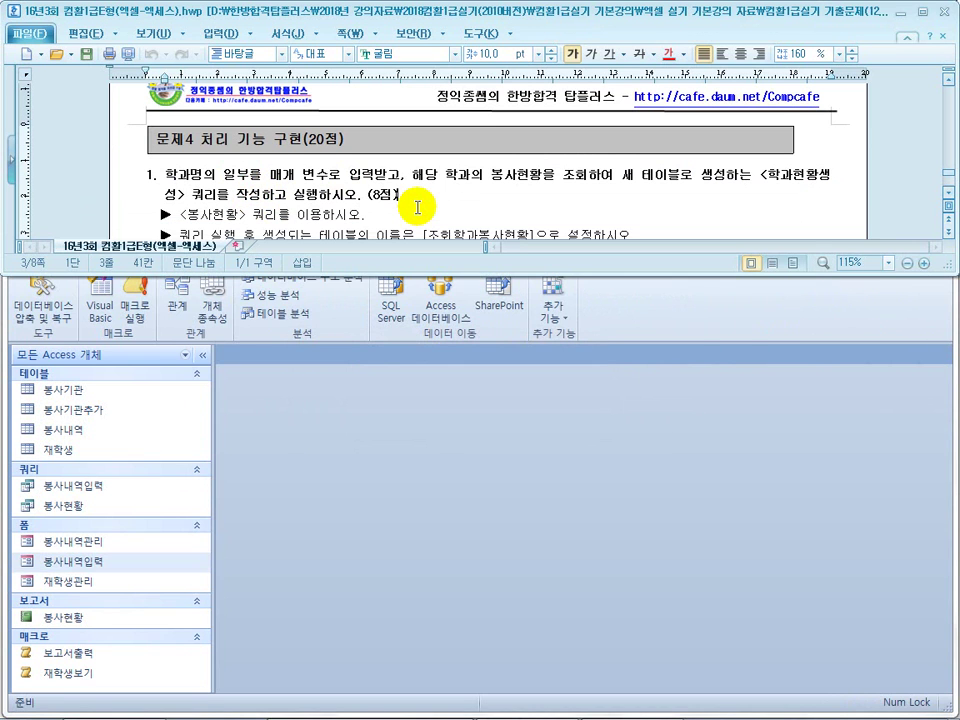
scroll(418, 207, "down", 1)
left_click(347, 155)
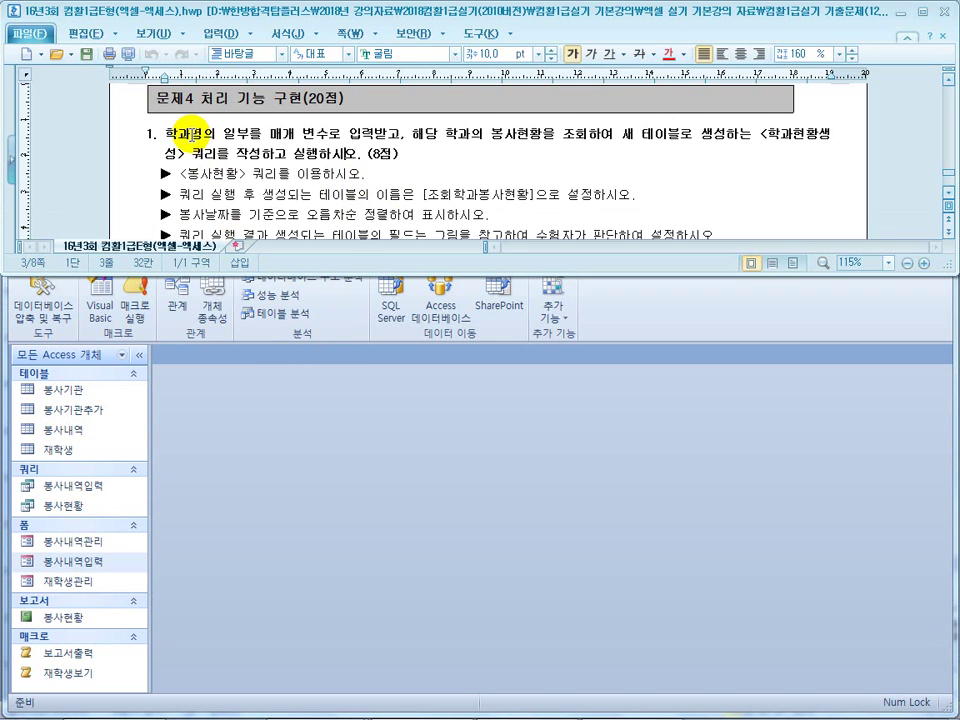
left_click_drag(176, 134, 277, 136)
left_click_drag(342, 134, 270, 135)
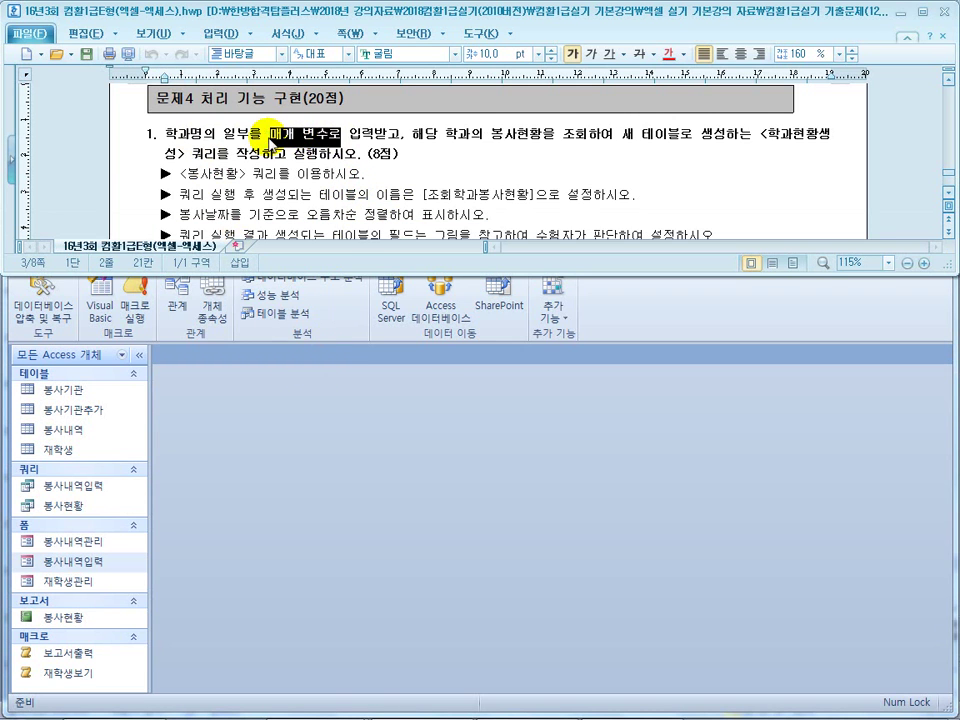
left_click_drag(389, 136, 297, 139)
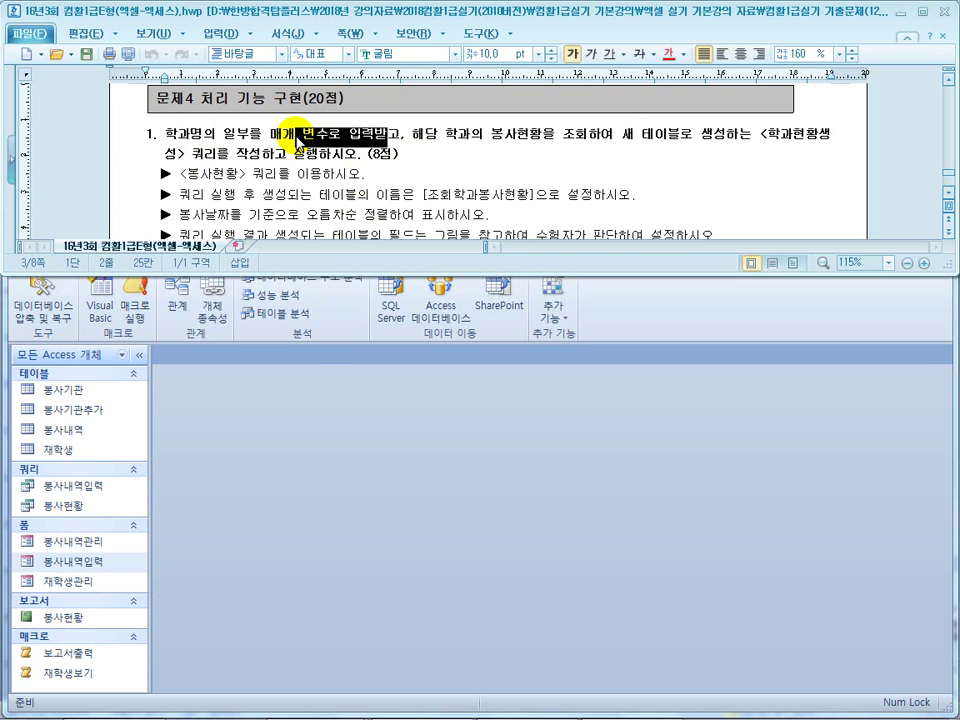
left_click_drag(412, 138, 505, 138)
Step: Create a new query in design view with the 봉사현황 query as its source, and check the task's sample result
left_click(335, 450)
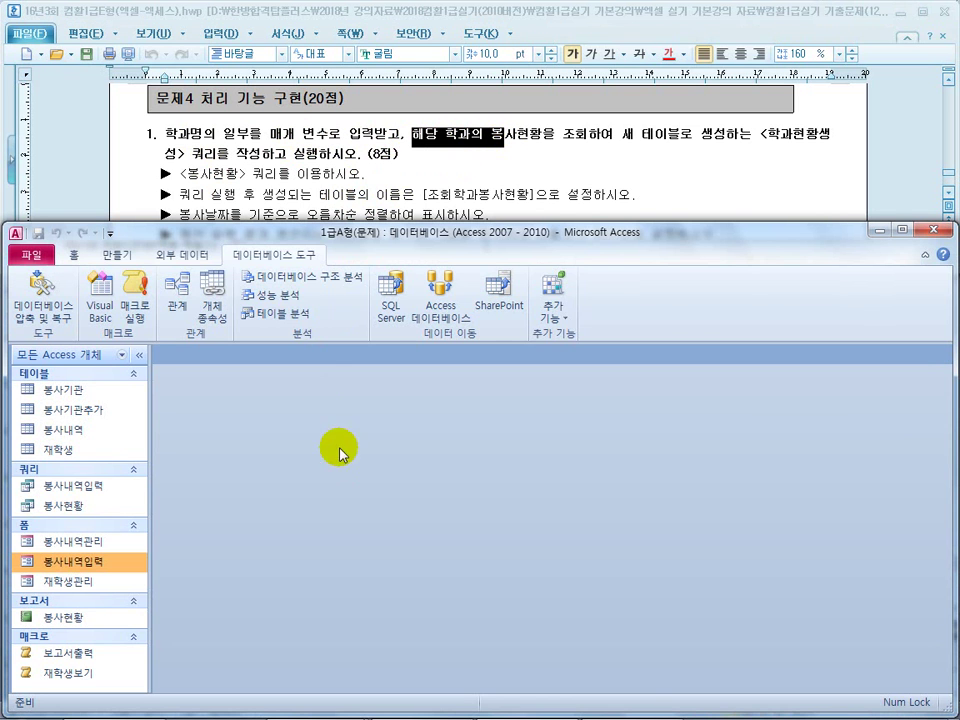
left_click(120, 256)
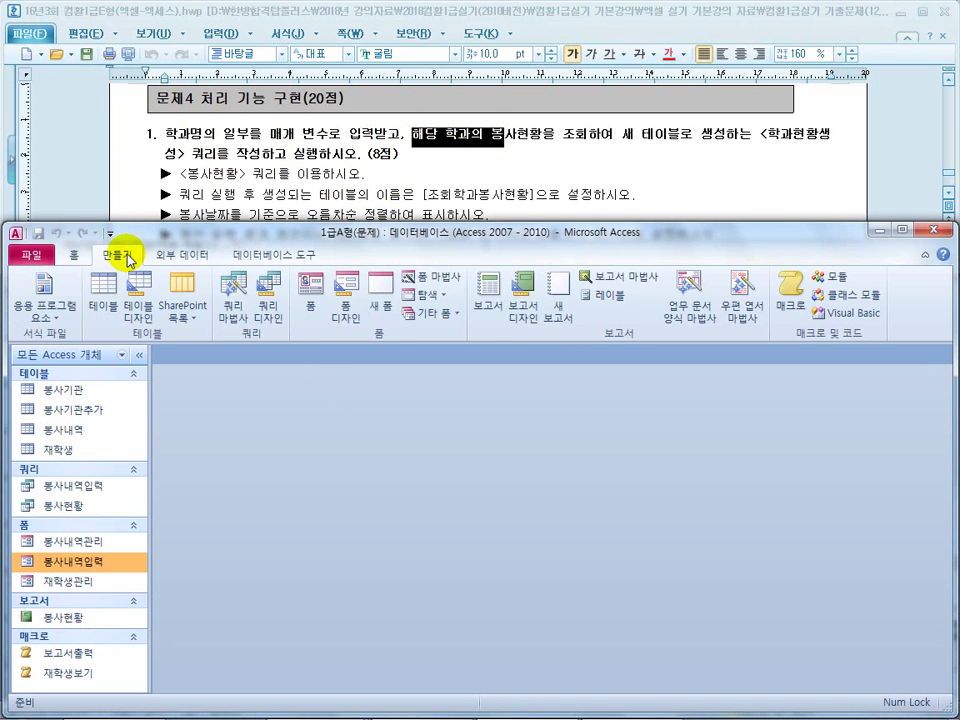
left_click(268, 302)
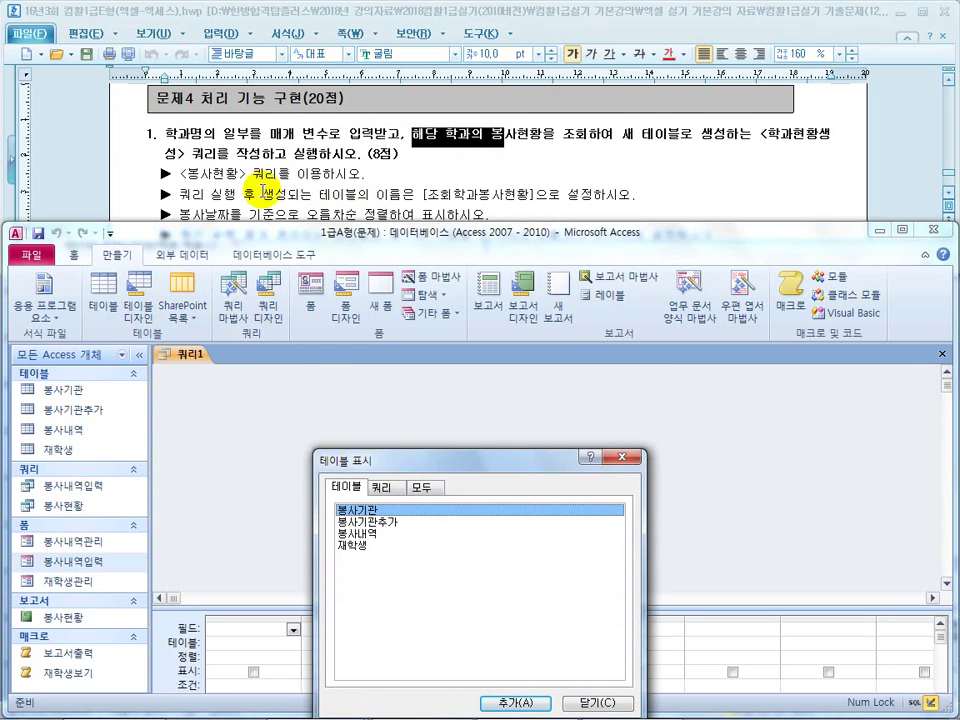
left_click_drag(213, 174, 278, 174)
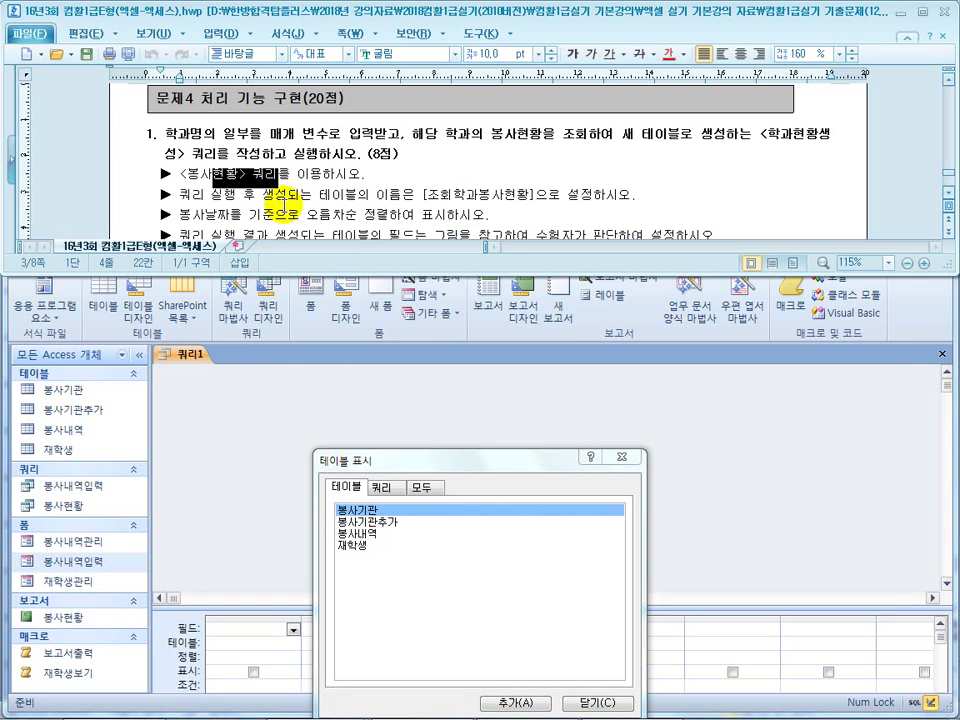
left_click(381, 489)
double_click(360, 521)
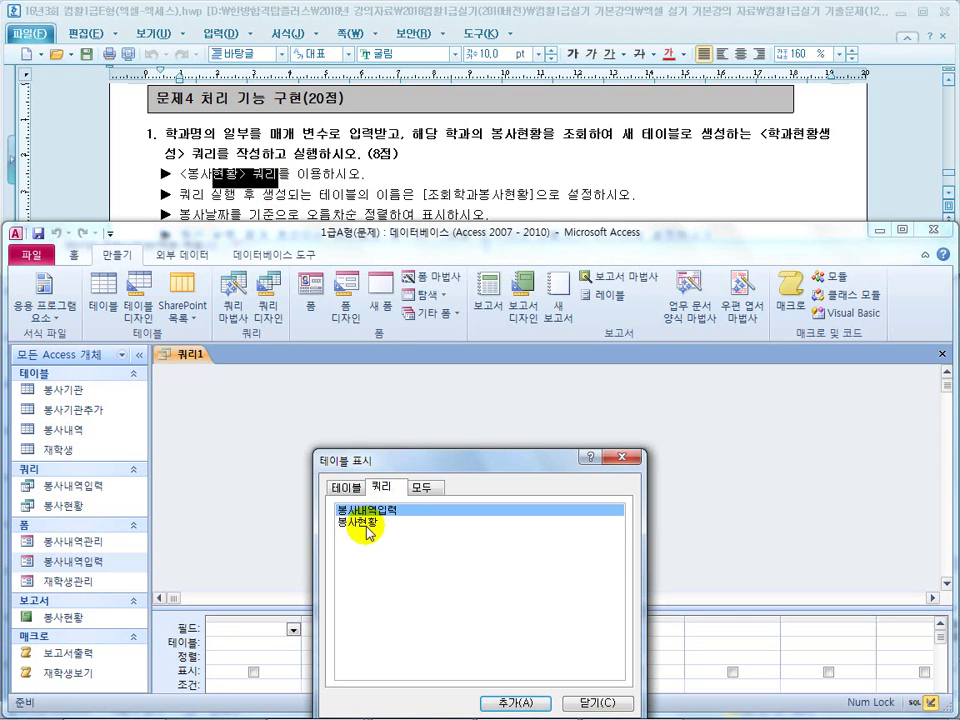
left_click_drag(459, 462, 513, 347)
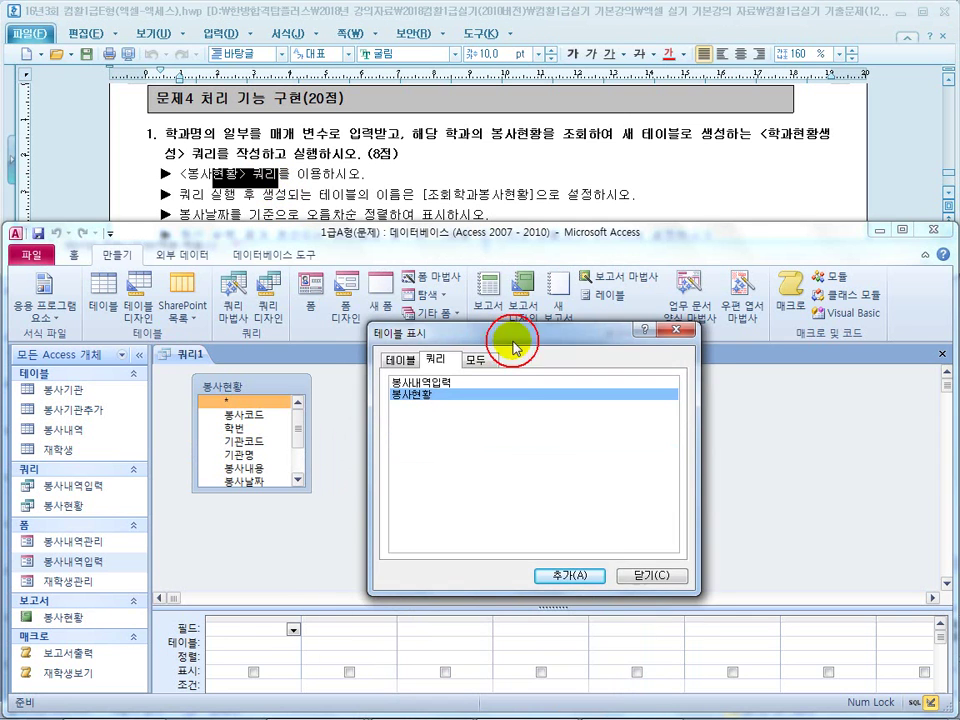
left_click(640, 575)
scroll(315, 192, "down", 6)
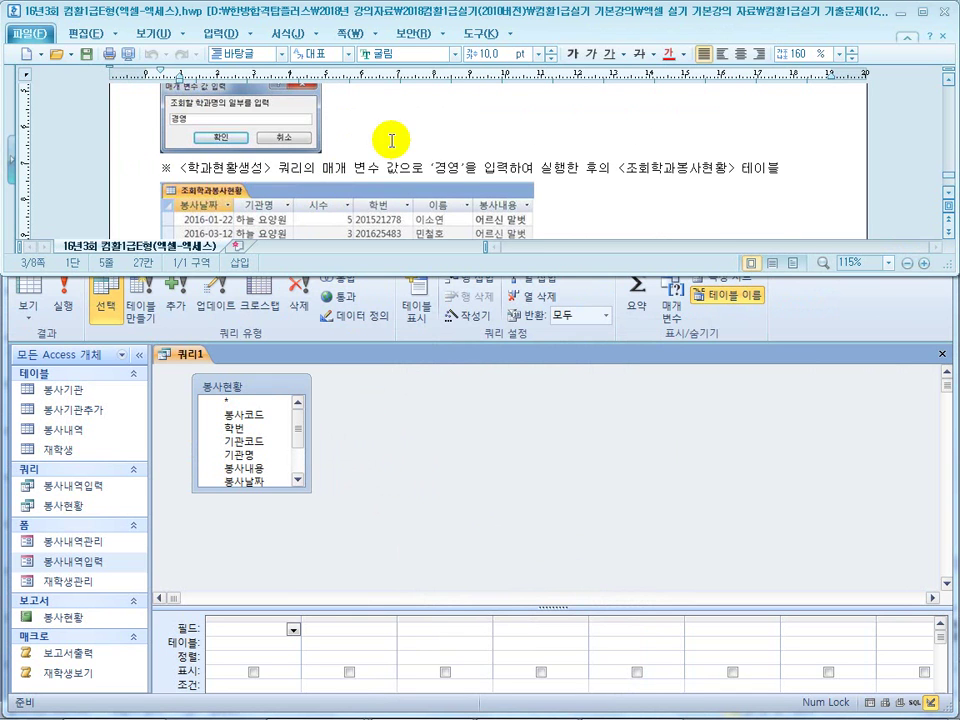
Step: Enlarge the query design grid and add 봉사날짜, 기관명 and 시수 from 봉사현황 as its first three fields
scroll(365, 160, "down", 2)
left_click(386, 446)
left_click_drag(386, 607, 391, 514)
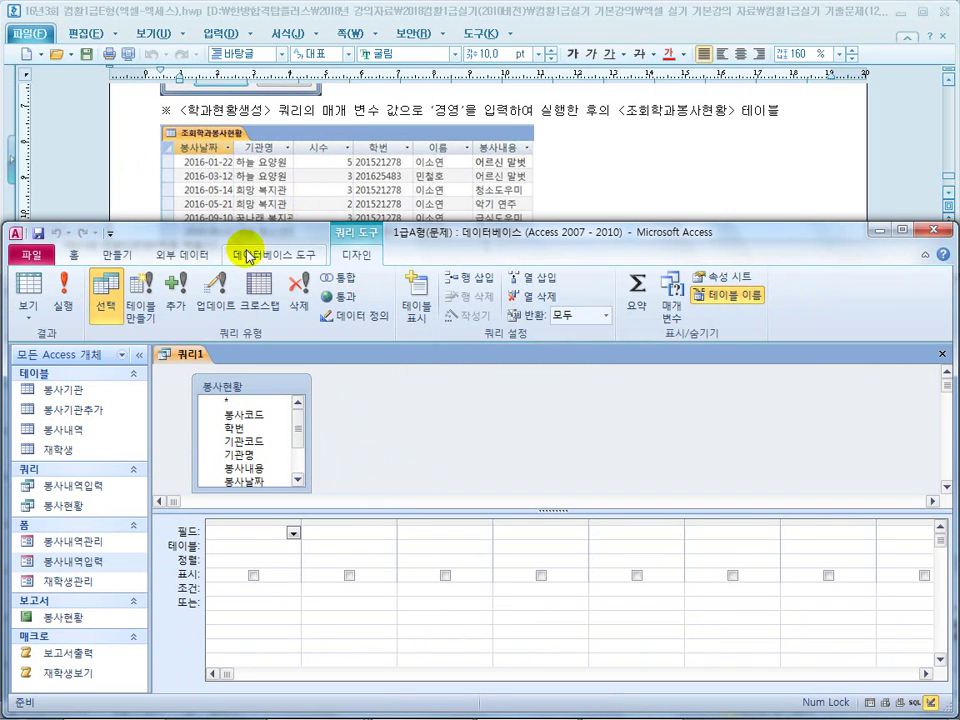
double_click(253, 481)
left_click(253, 455)
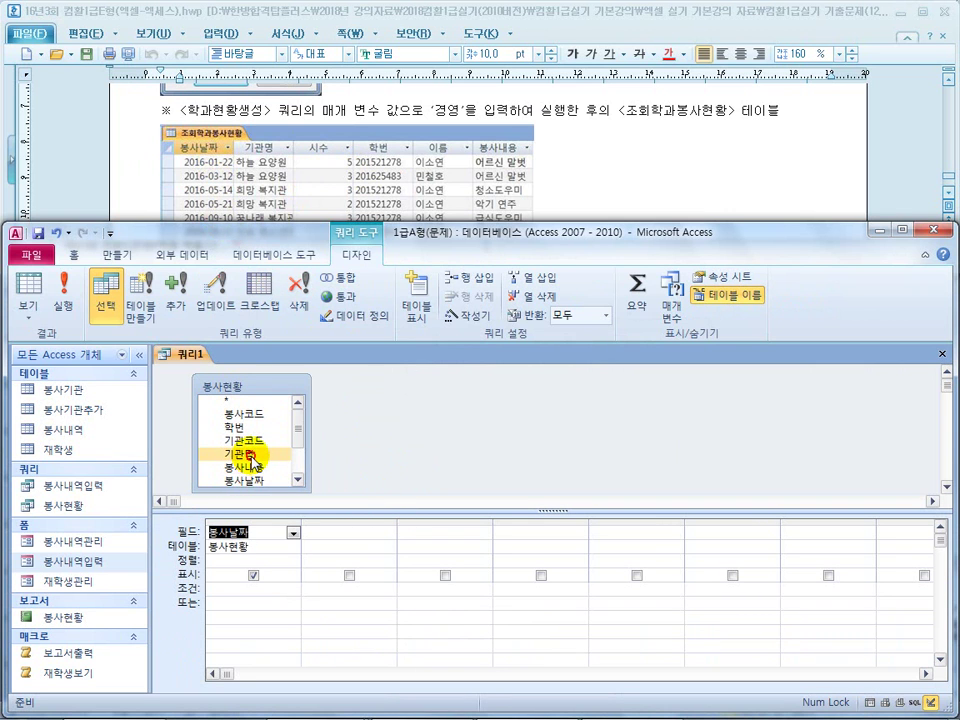
double_click(253, 455)
left_click_drag(296, 424, 298, 456)
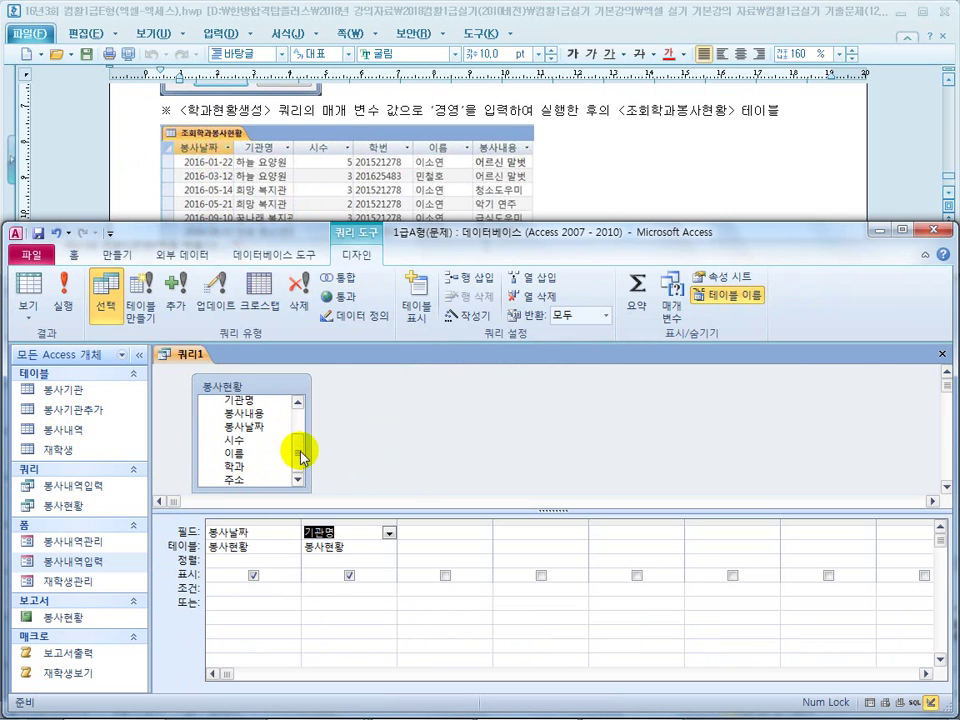
double_click(236, 440)
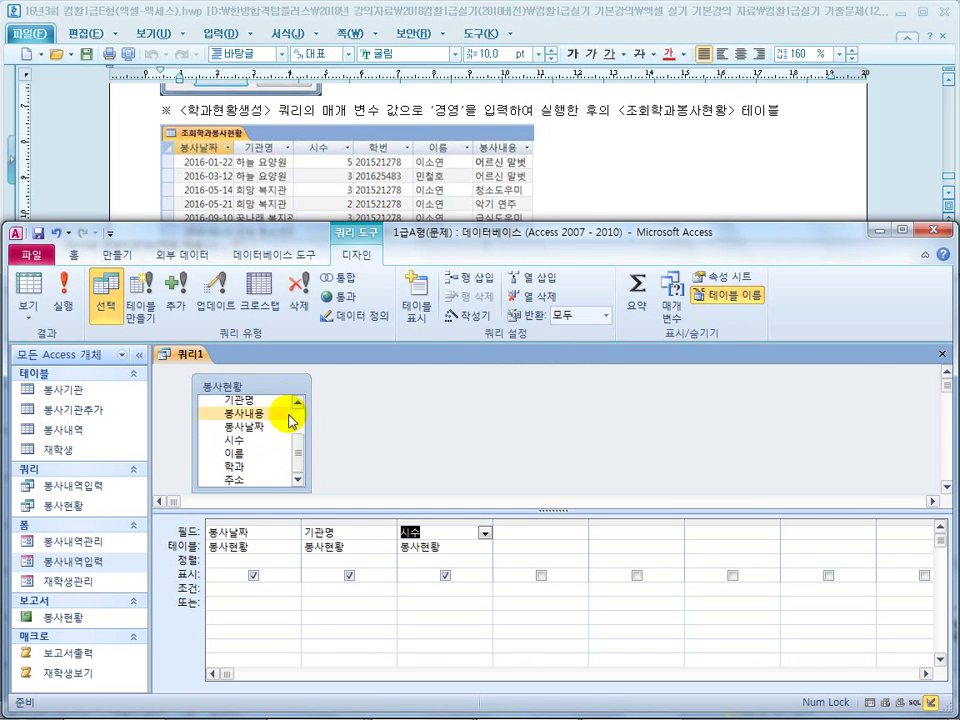
Step: Add 학번, 이름 and 봉사내용 from 봉사현황 to the query as the next three fields
left_click_drag(300, 456, 300, 439)
double_click(228, 408)
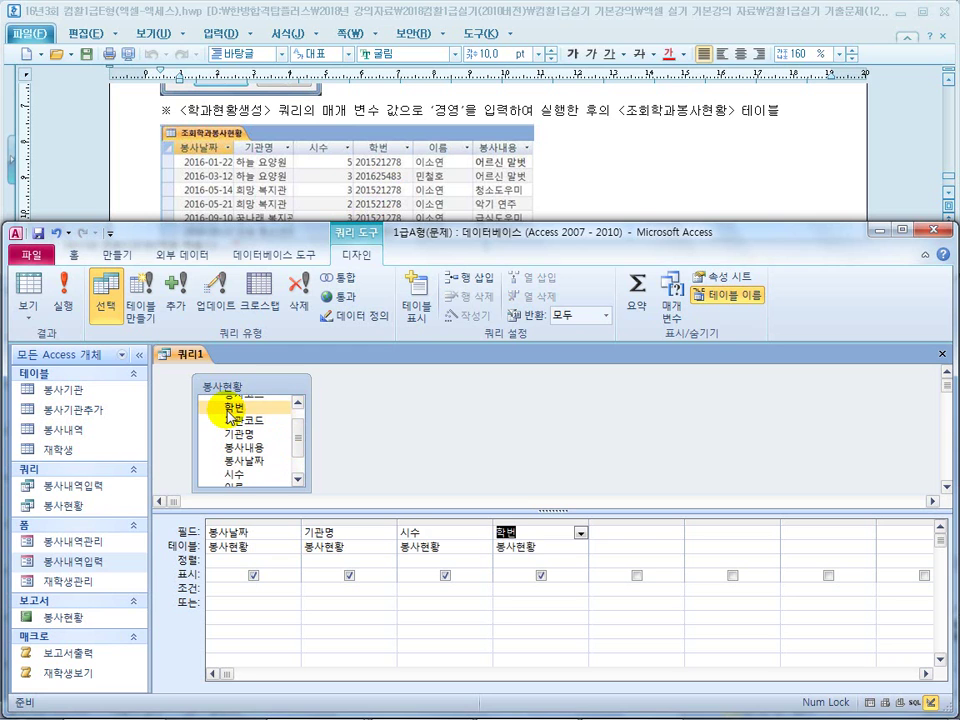
mouse_move(294, 439)
left_mouse_down()
mouse_move(296, 424)
mouse_move(297, 458)
left_mouse_up()
double_click(236, 460)
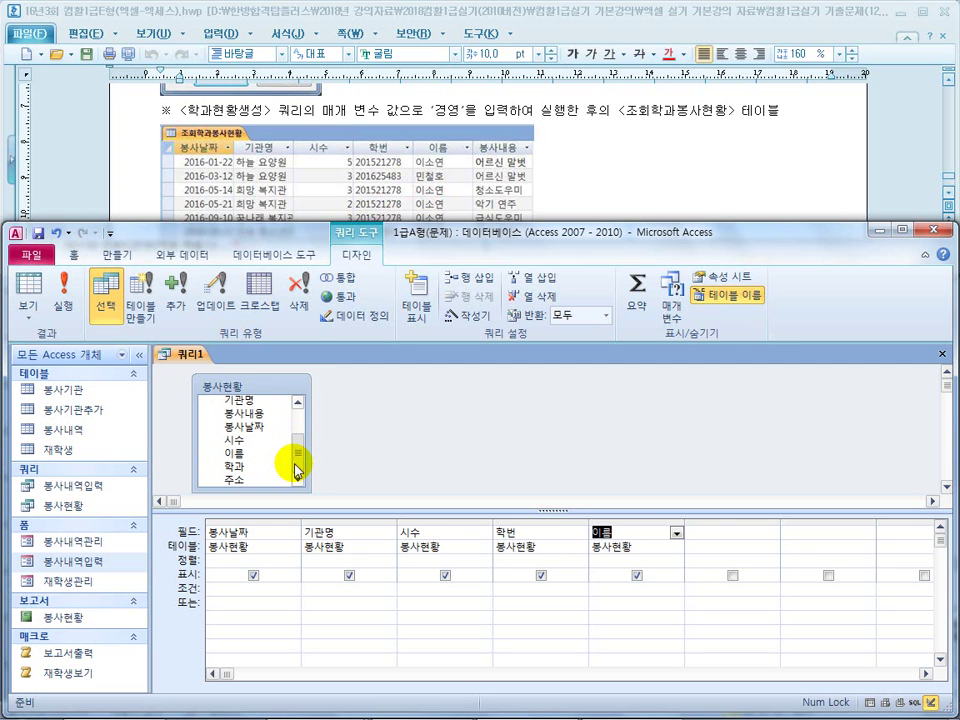
left_click(250, 416)
double_click(250, 416)
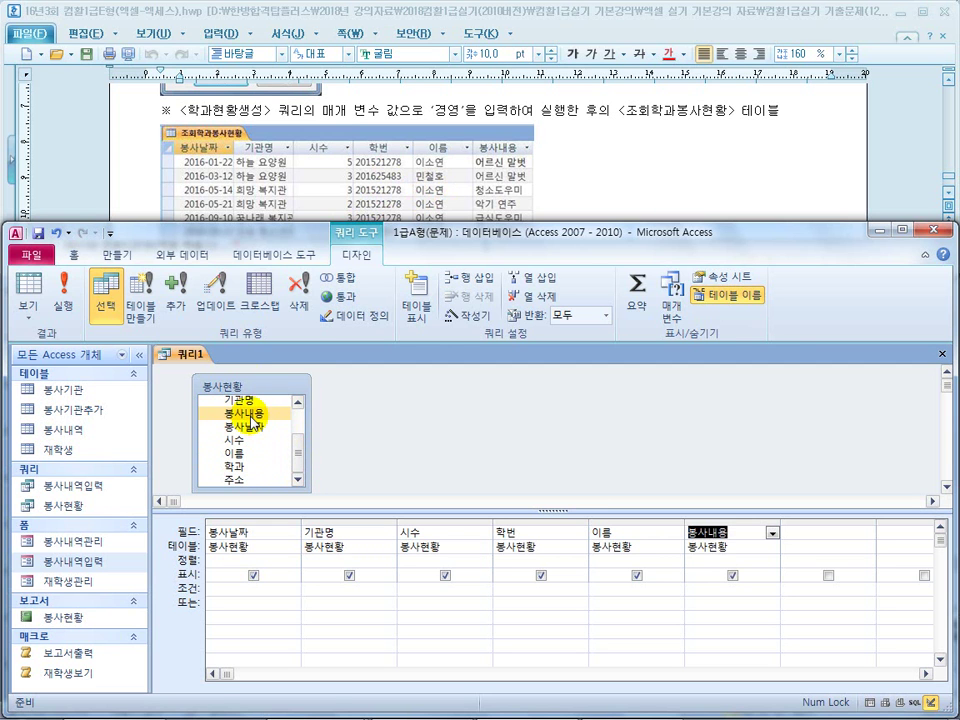
Step: Preview the query's records, return to design view and find the parameter prompt wording in the exam document
left_click(62, 300)
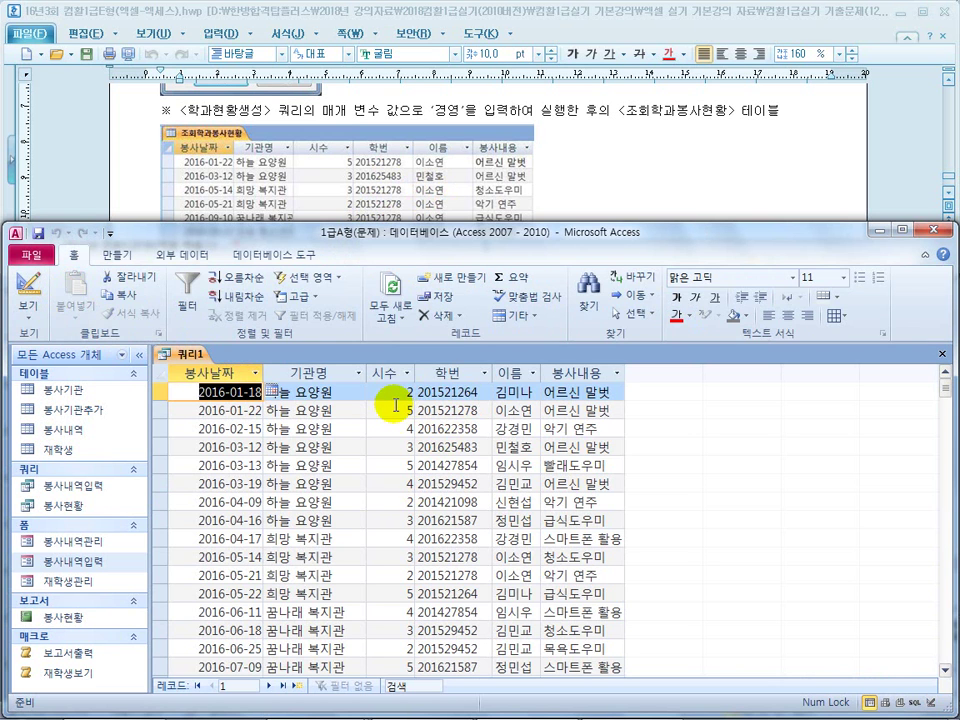
left_click(27, 290)
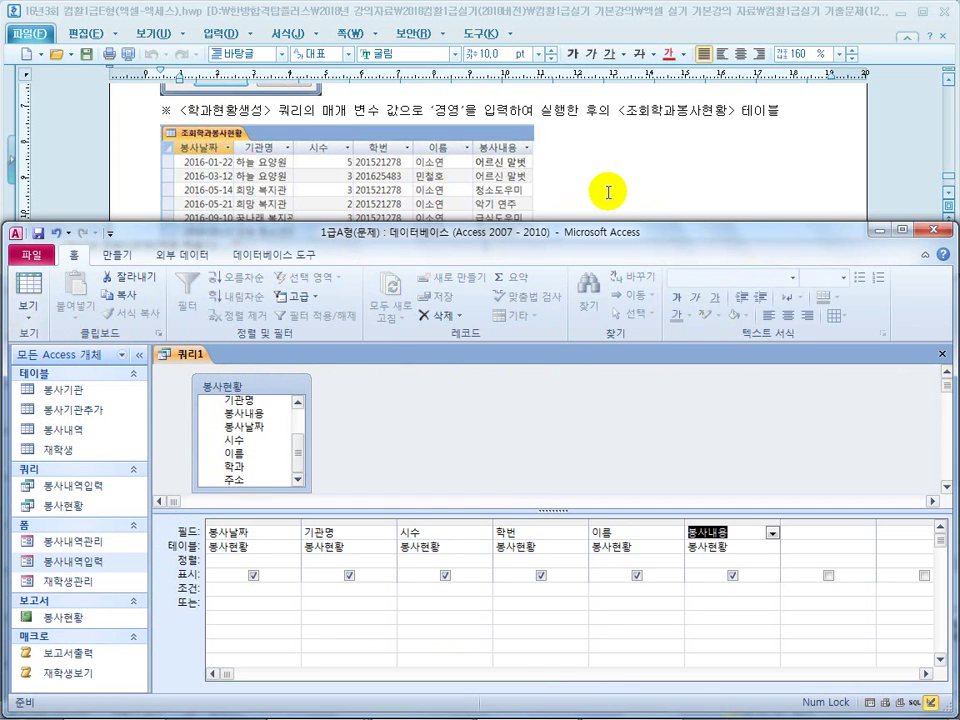
left_click(591, 184)
scroll(591, 186, "up", 3)
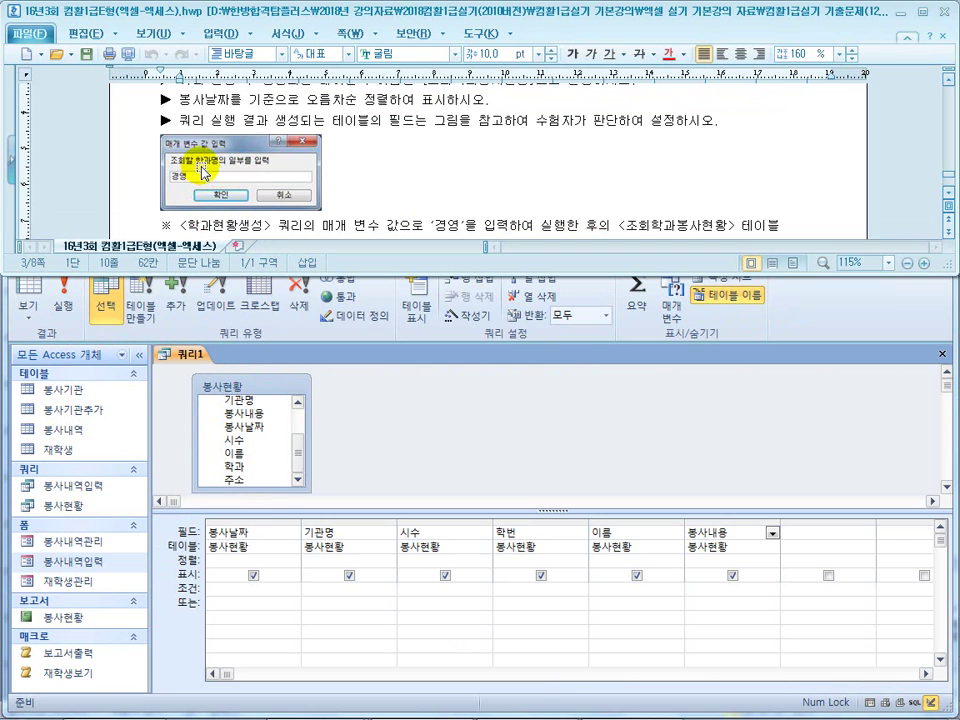
Step: Add 학과 as a field that is not shown, with the criterion [조회할 학과명의 일부를 입력]
left_click(428, 590)
left_click(242, 592)
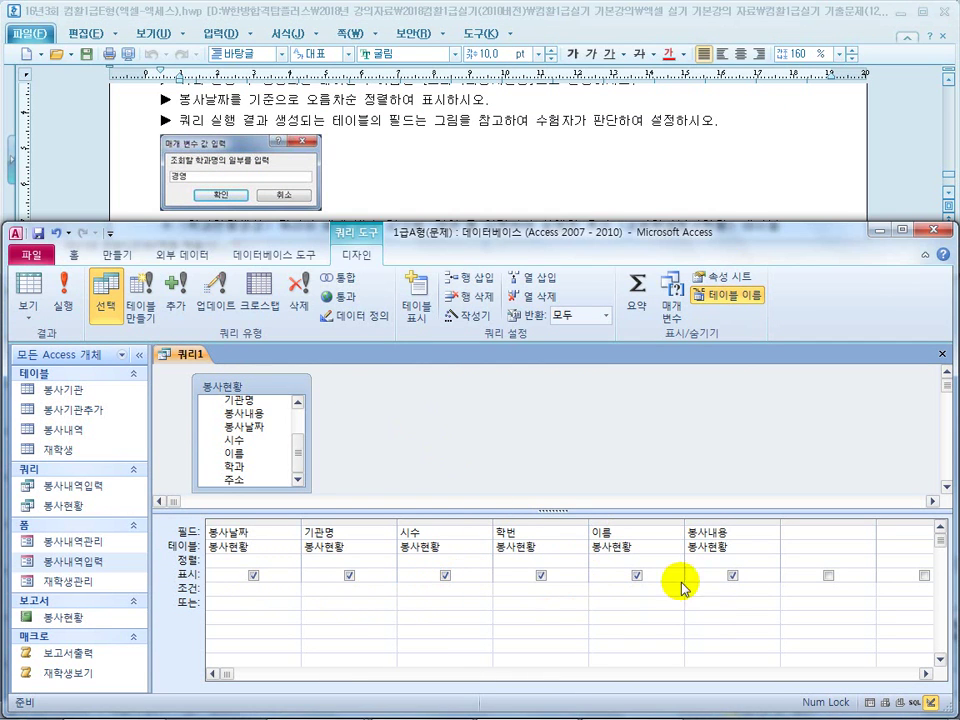
double_click(253, 470)
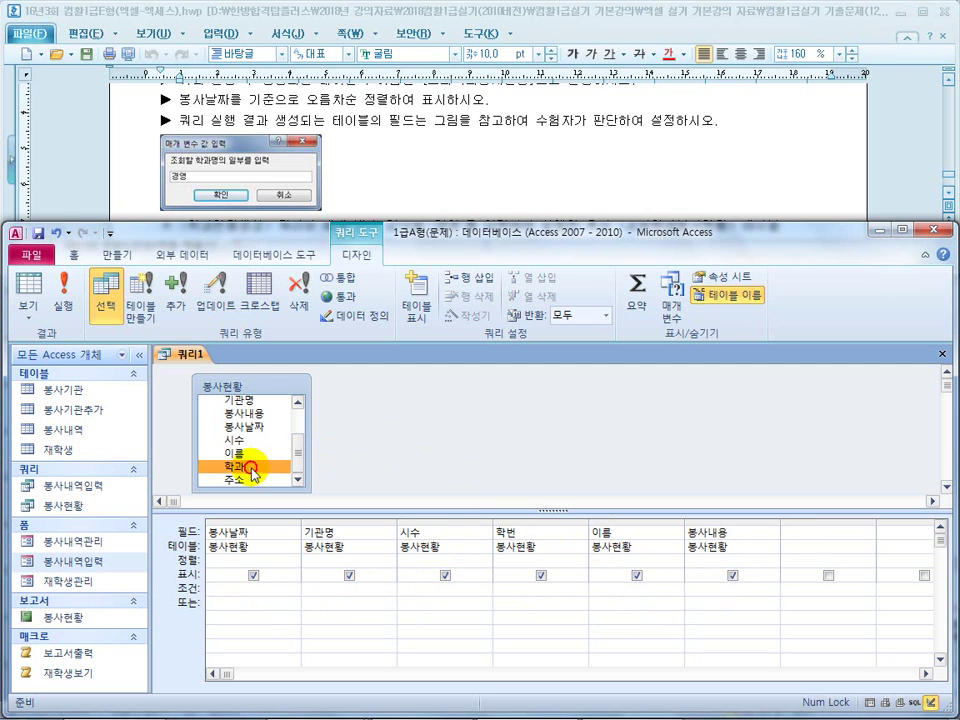
left_click(828, 576)
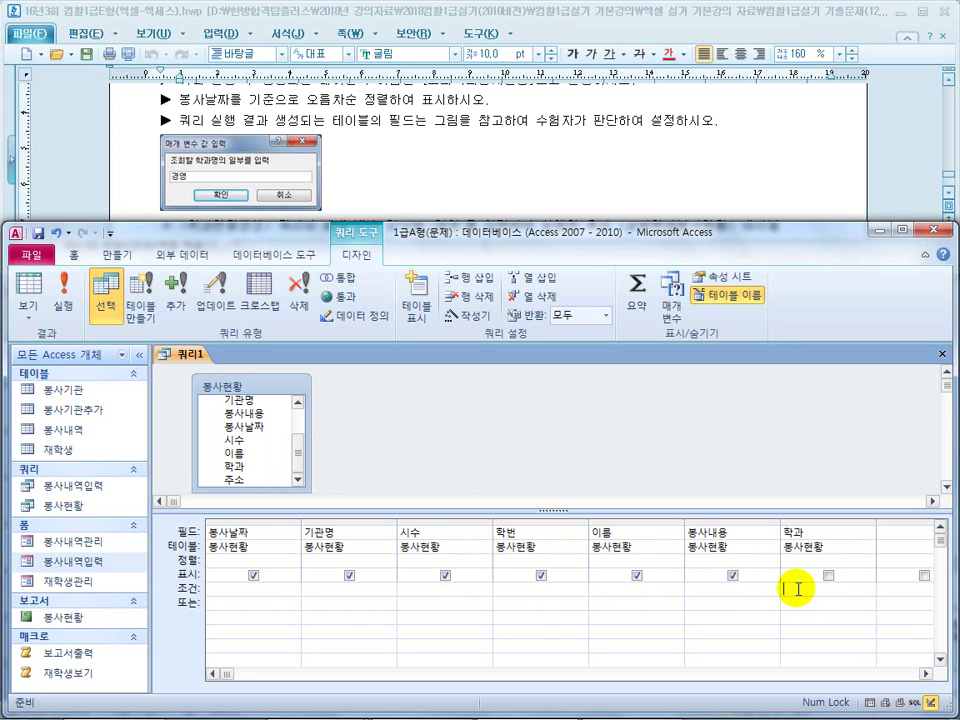
left_click(787, 589)
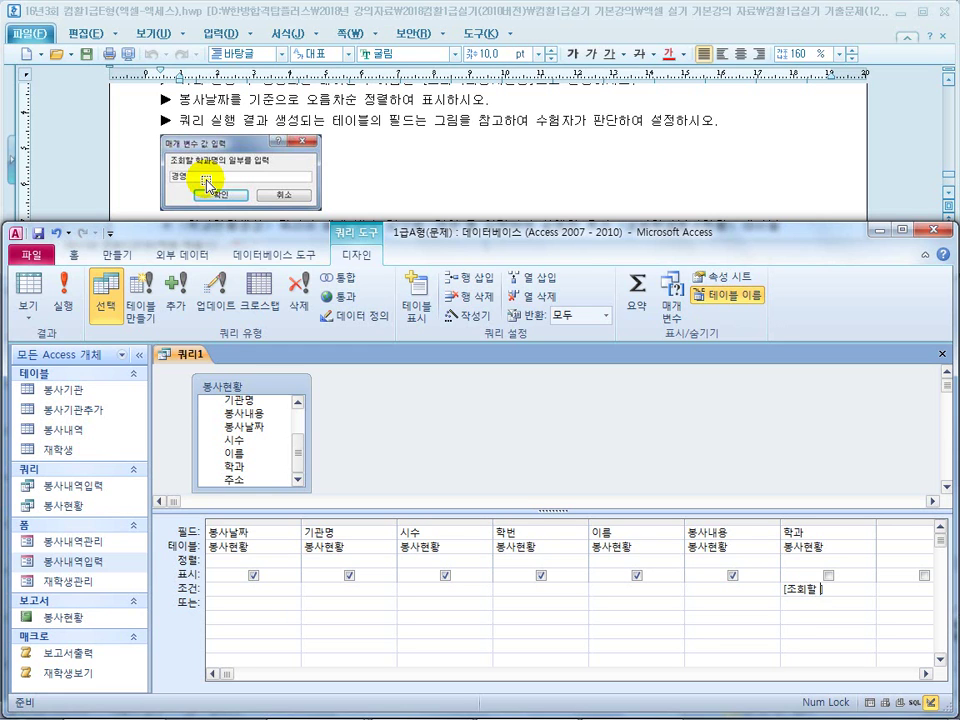
type("[조회할 학과명의 일부를 입력]")
key("Return")
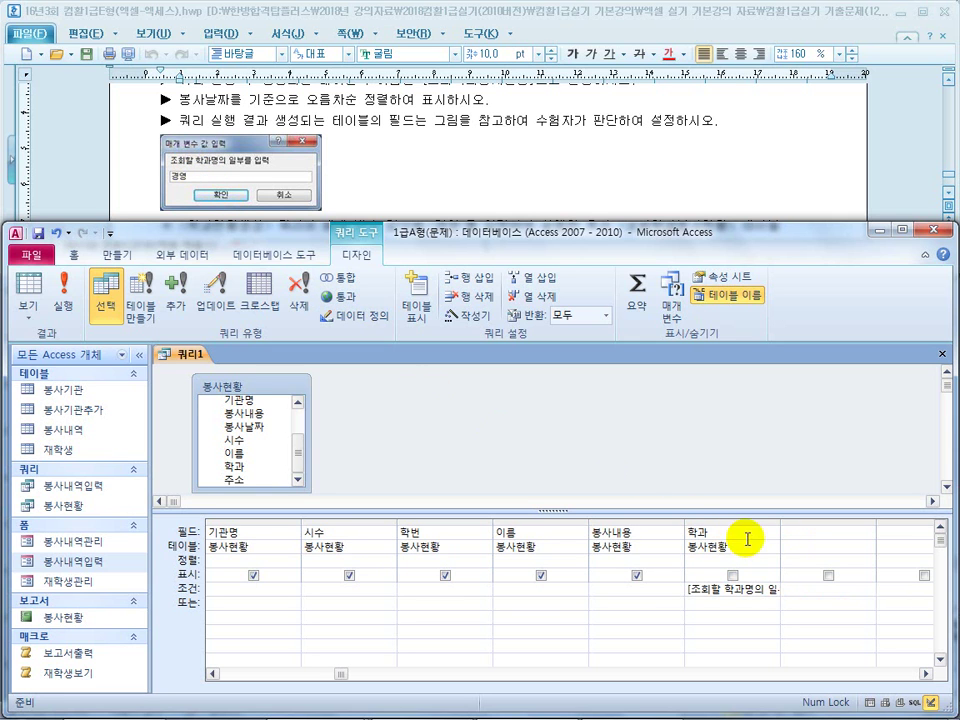
Step: Fit the grid columns from 기관명 to 봉사내용 to their contents and widen 학과 until its whole criterion is readable
double_click(300, 522)
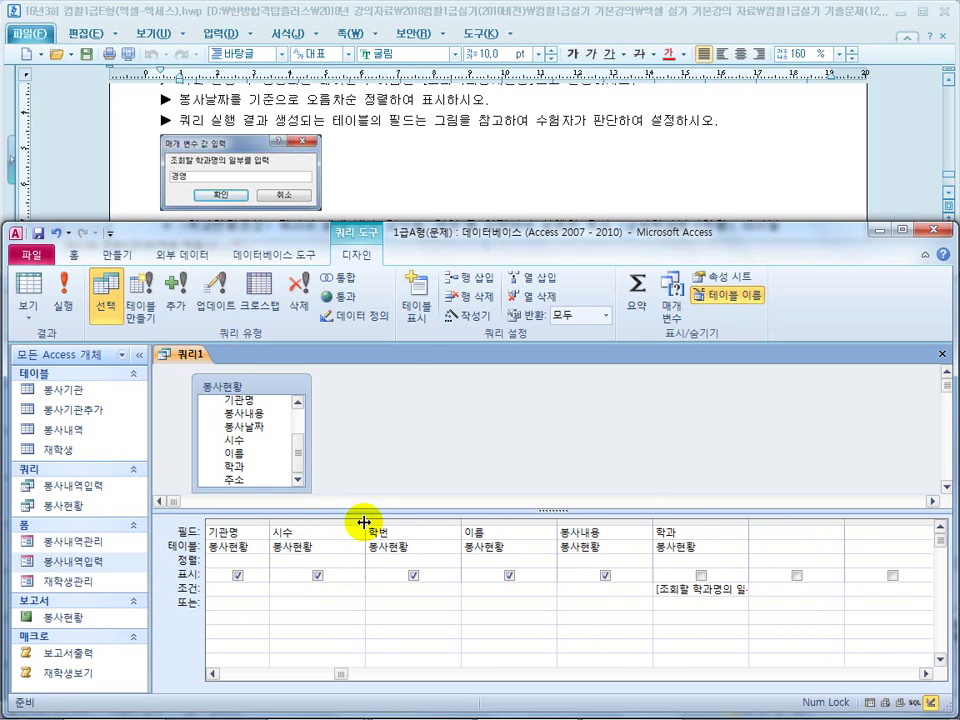
double_click(365, 521)
double_click(430, 522)
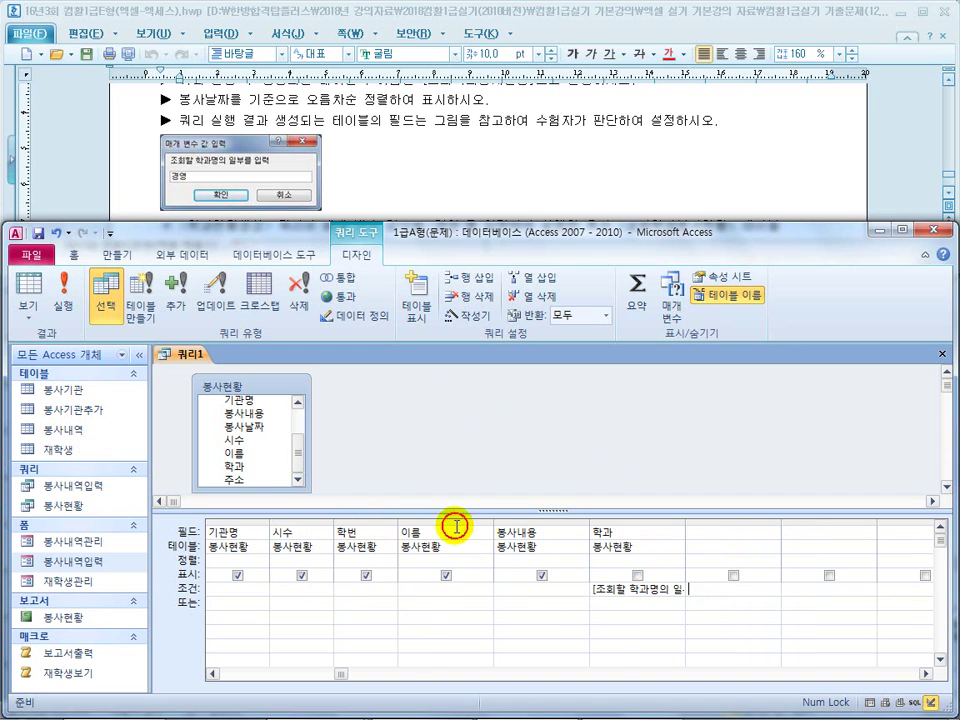
double_click(494, 521)
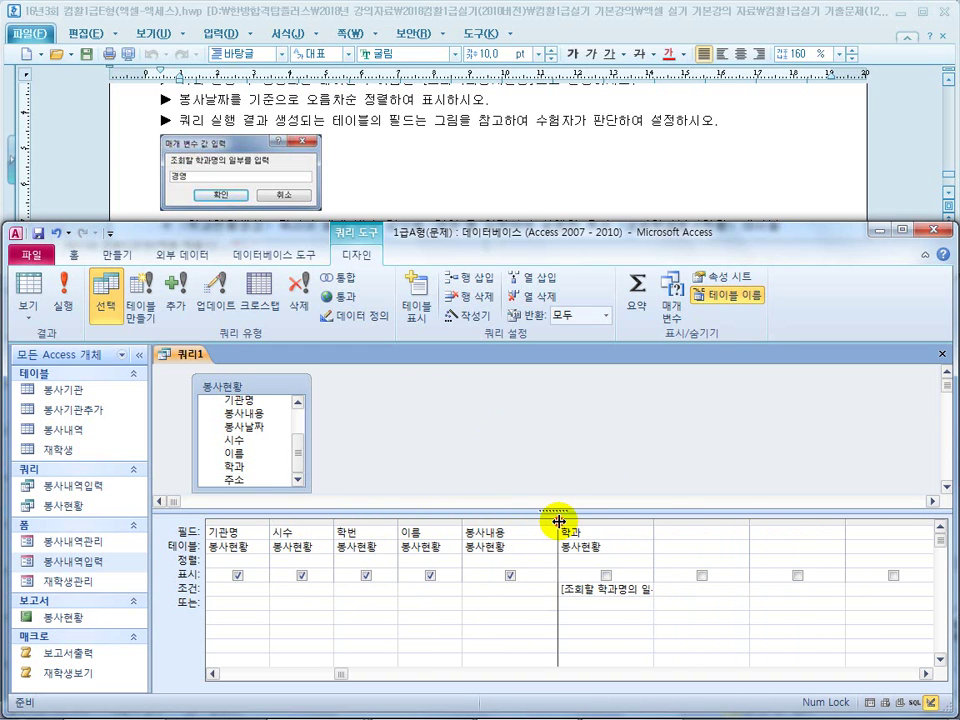
double_click(557, 521)
left_click_drag(620, 521, 770, 531)
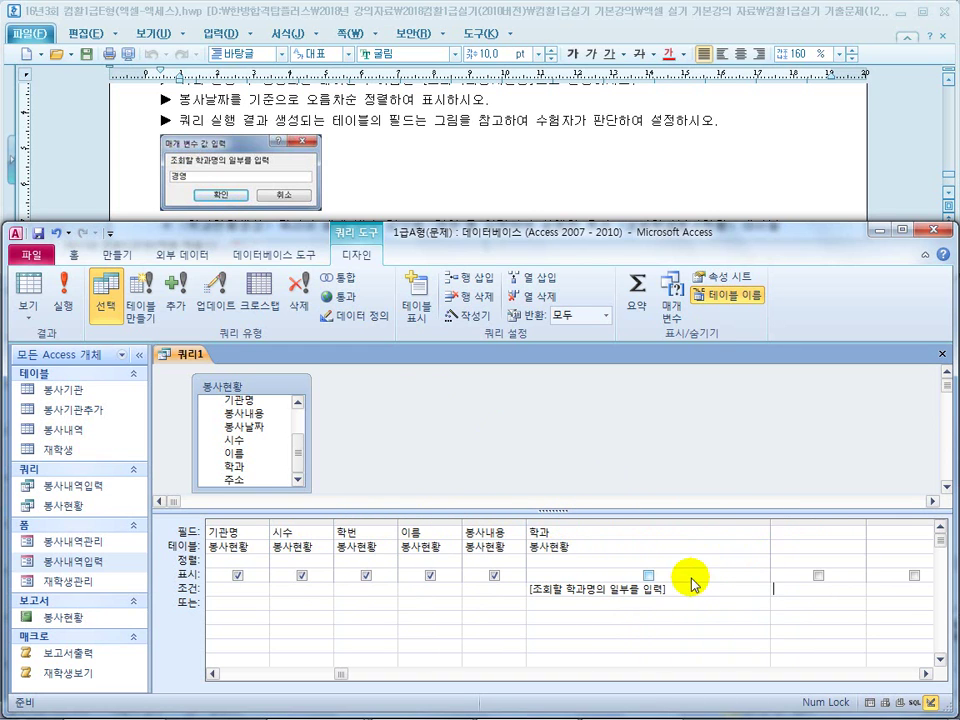
Step: Change the 학과 criterion to the partial match Like "*" & [조회할 학과명의 일부를 입력] & "*"
type("*")
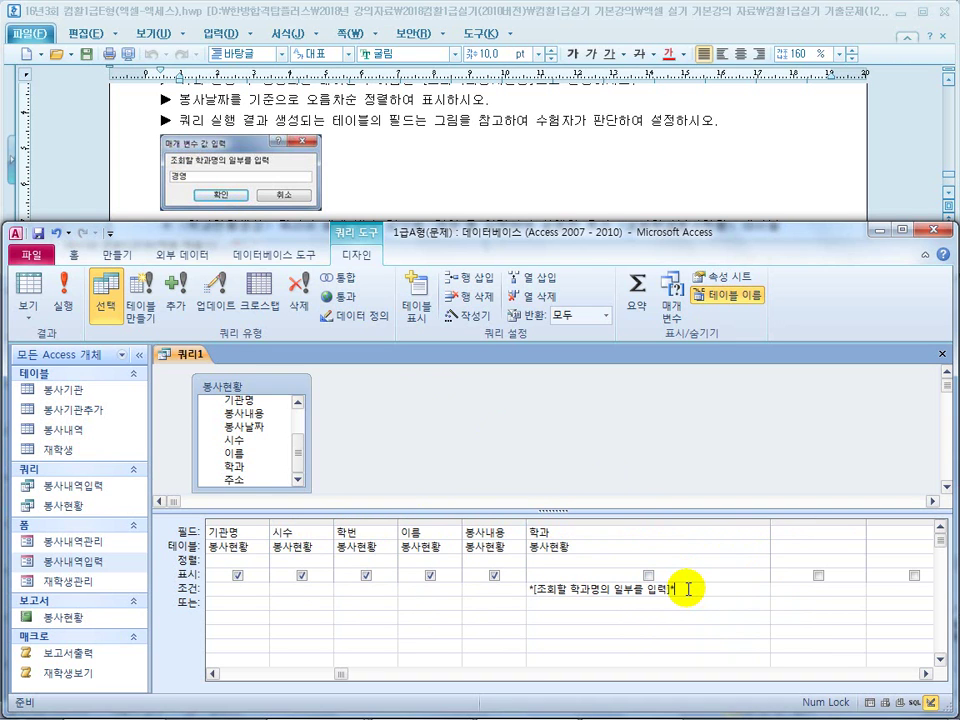
key("Tab")
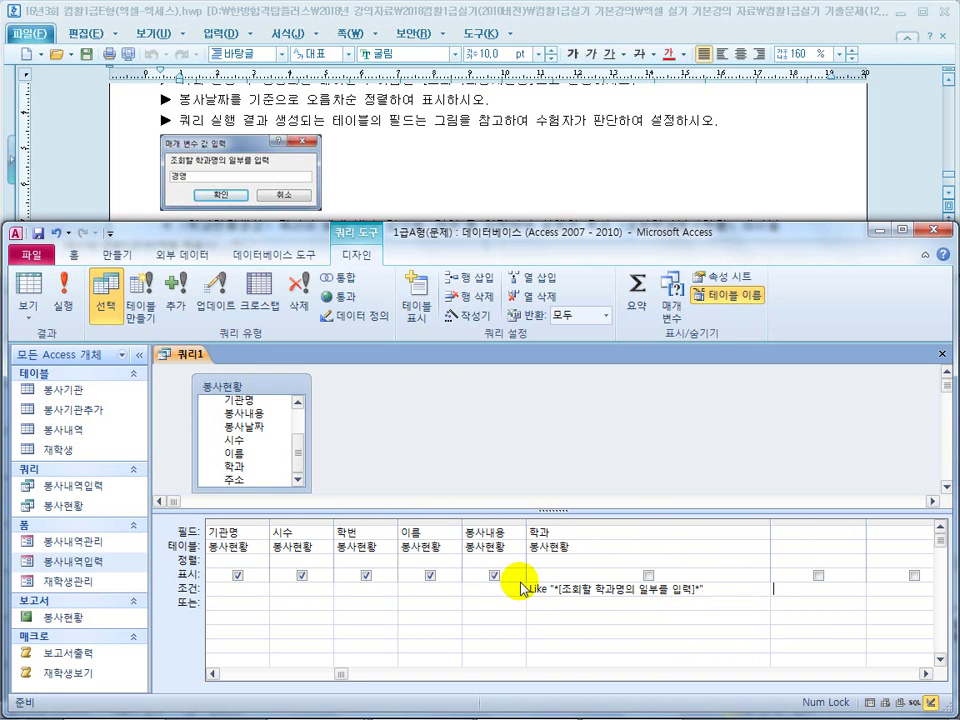
left_click(557, 590)
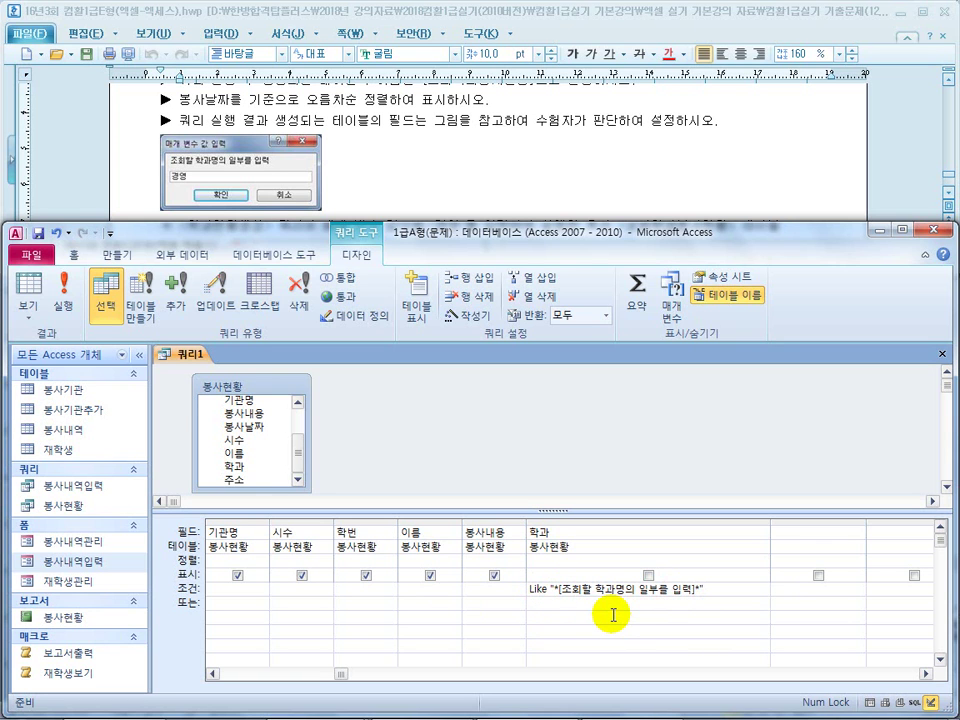
type("\"")
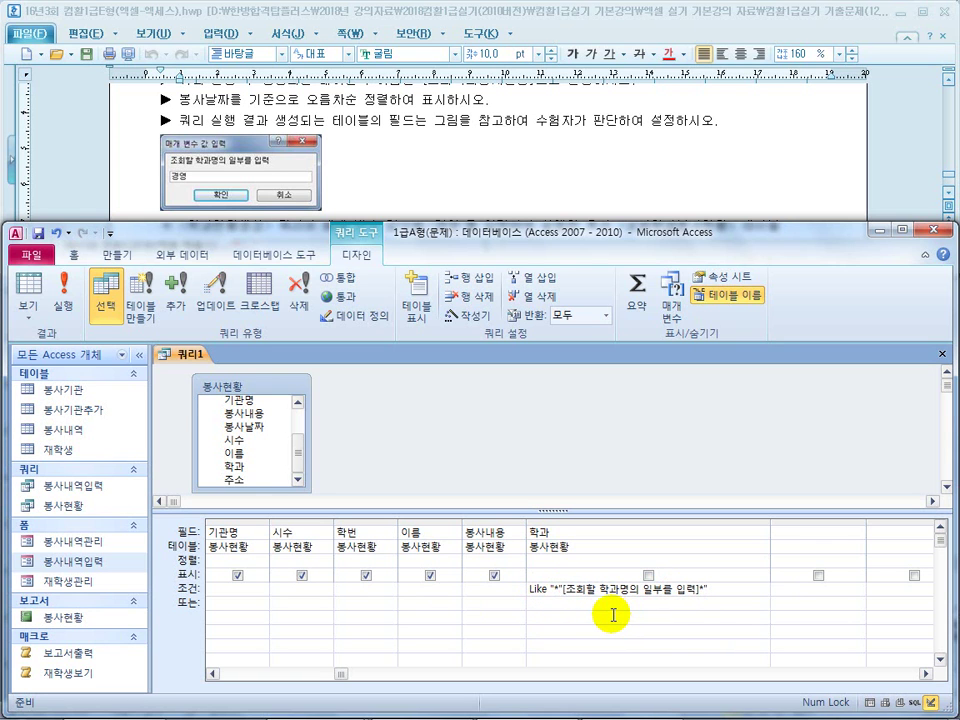
type(" &")
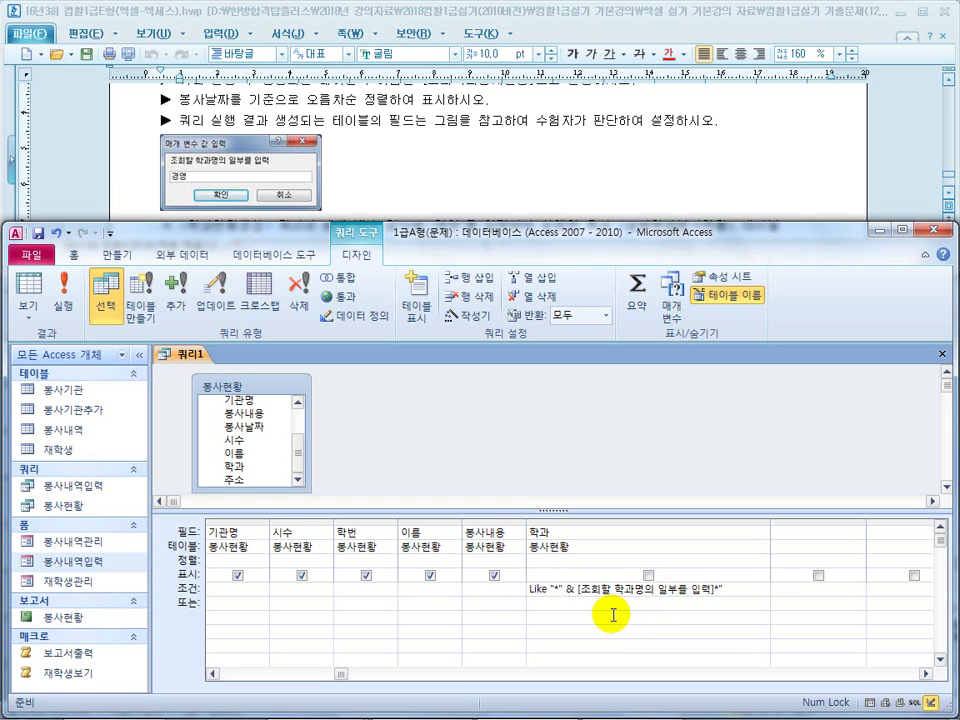
left_click(717, 589)
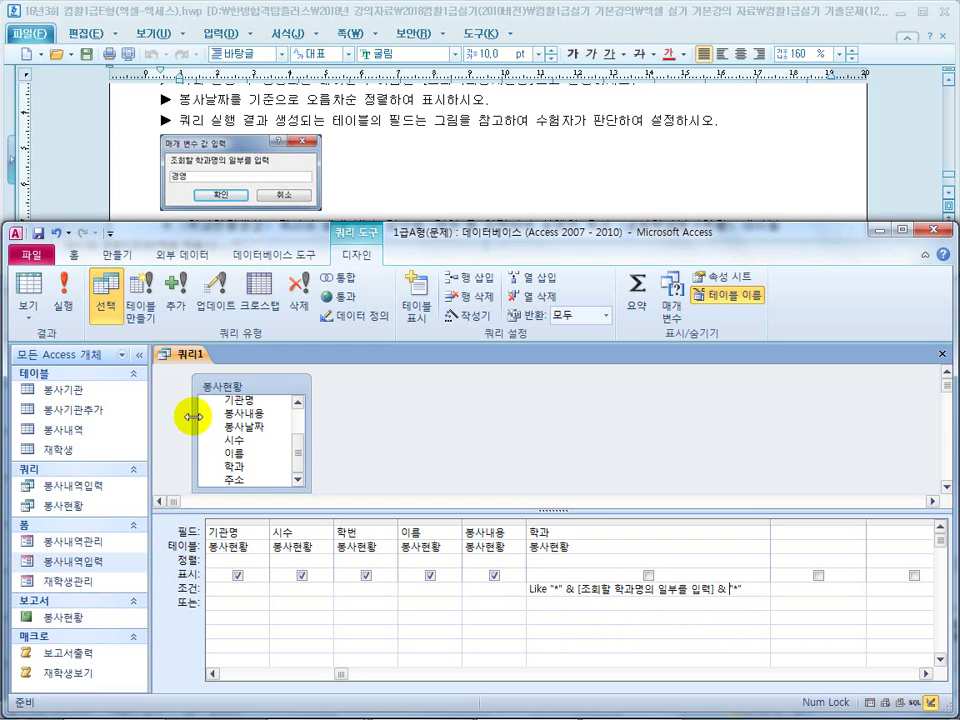
Step: Run the query with 경영 as the parameter value and compare its records with the sample table in the exam document
left_click(64, 295)
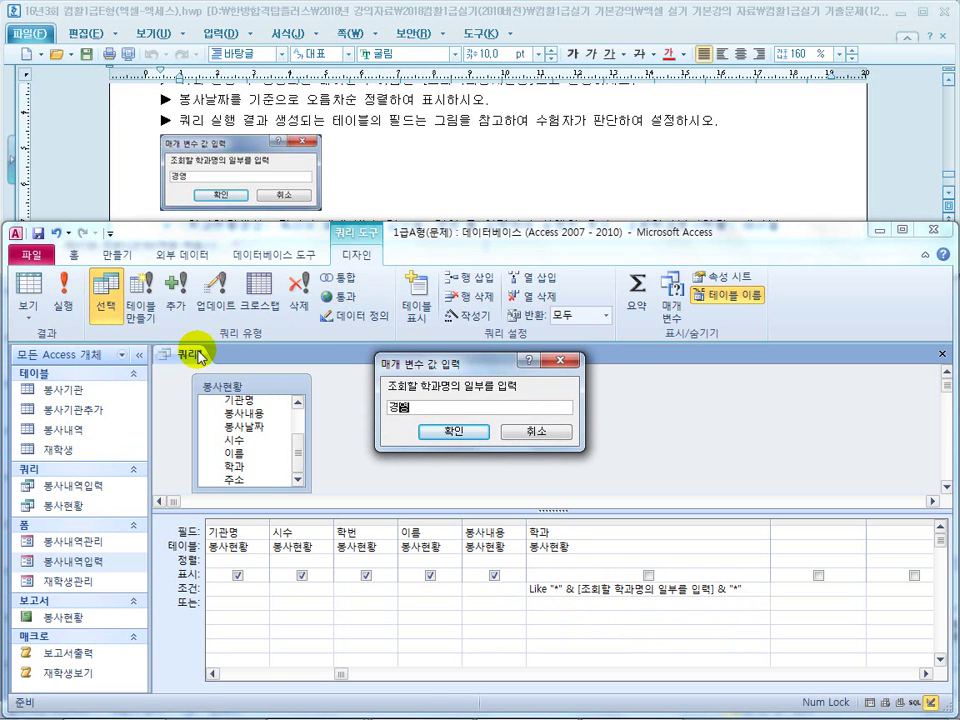
type("경영")
left_click(468, 433)
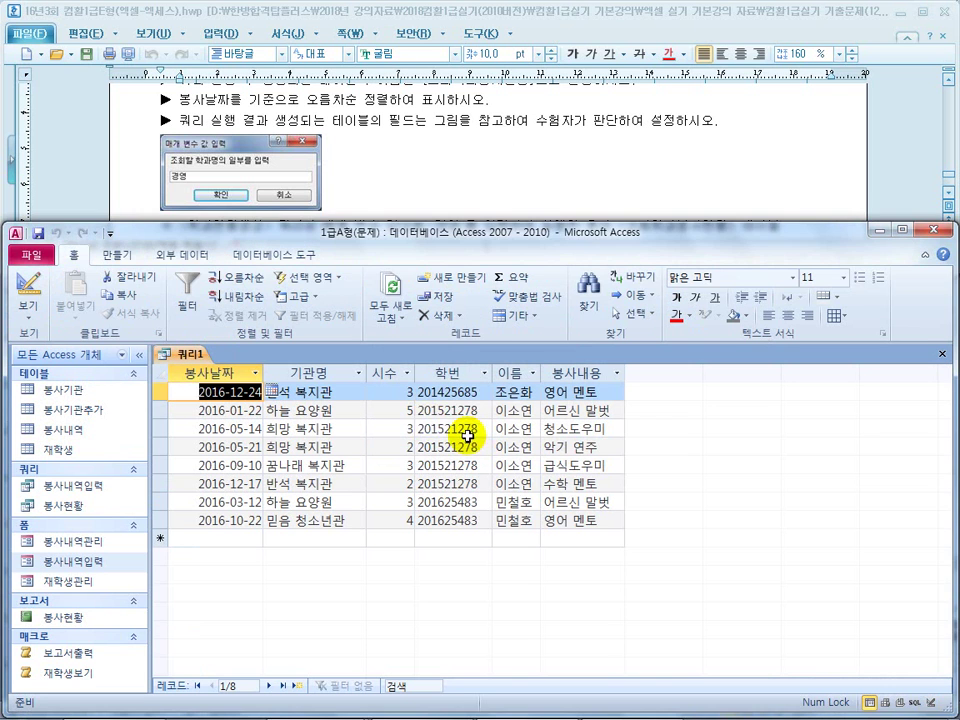
left_click(407, 195)
scroll(400, 195, "down", 3)
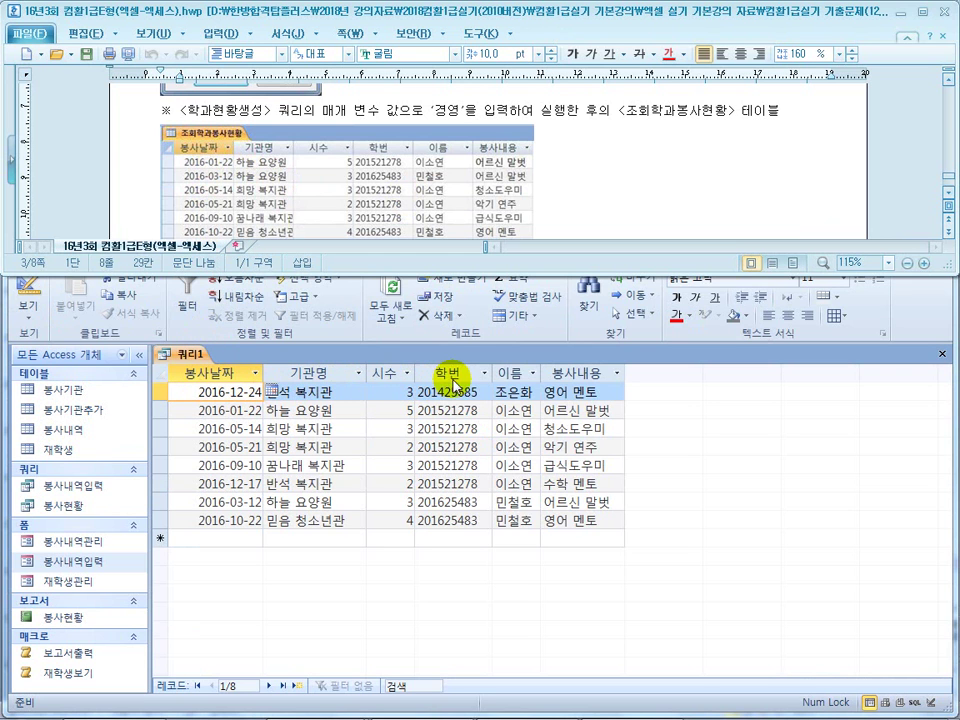
scroll(552, 217, "down", 3)
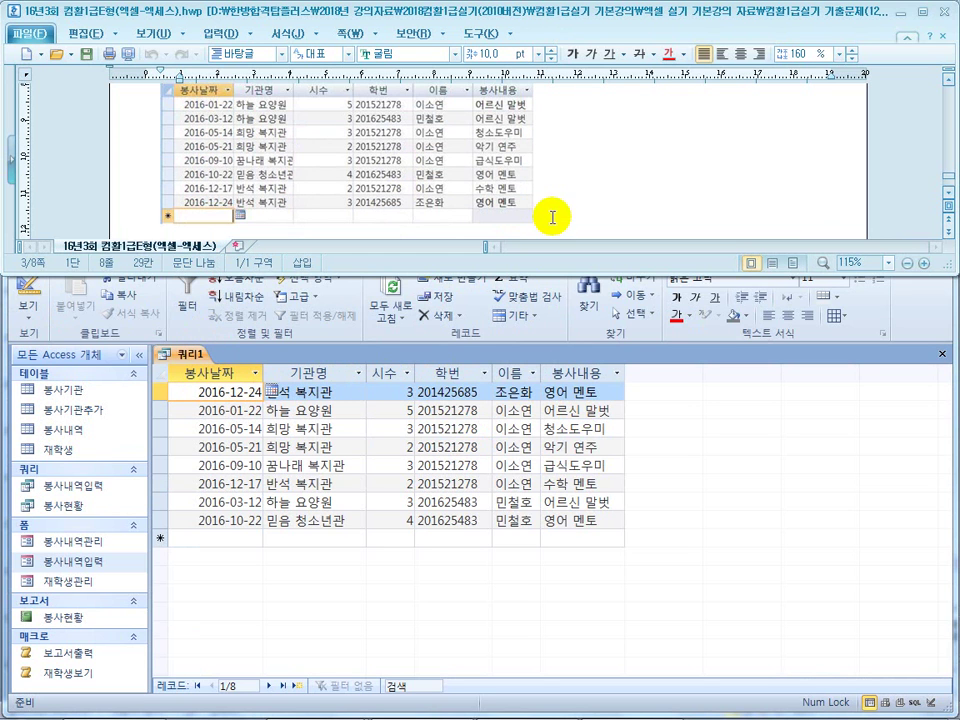
left_click(546, 182)
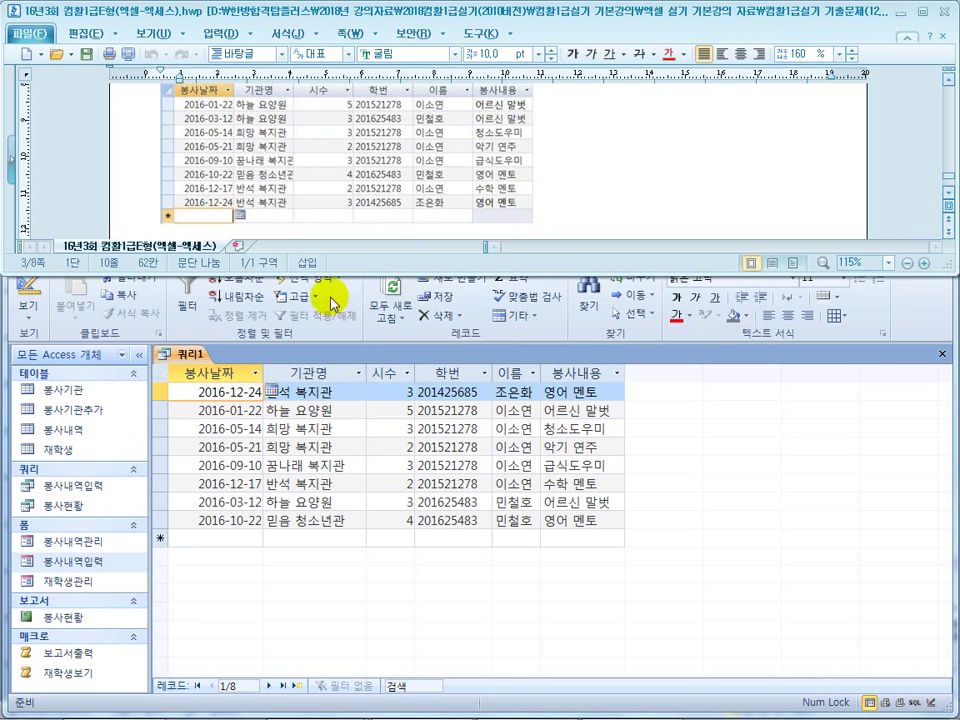
scroll(551, 182, "down", 3)
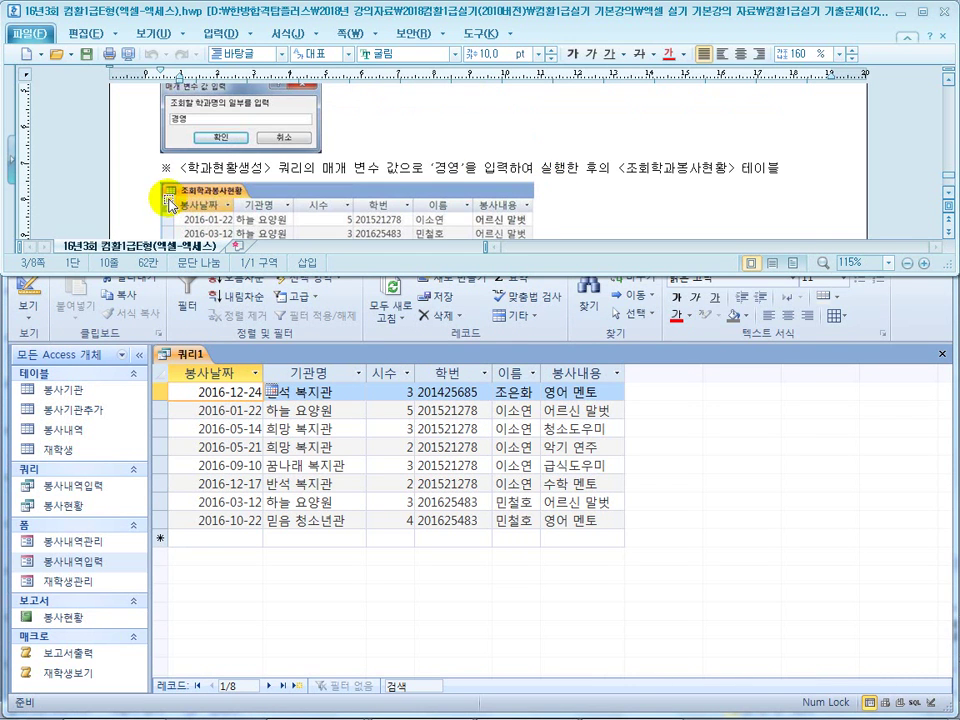
Step: Save the query as 조회학과봉사현황 and go back to the task's sorting and field requirements in the exam document
right_click(186, 354)
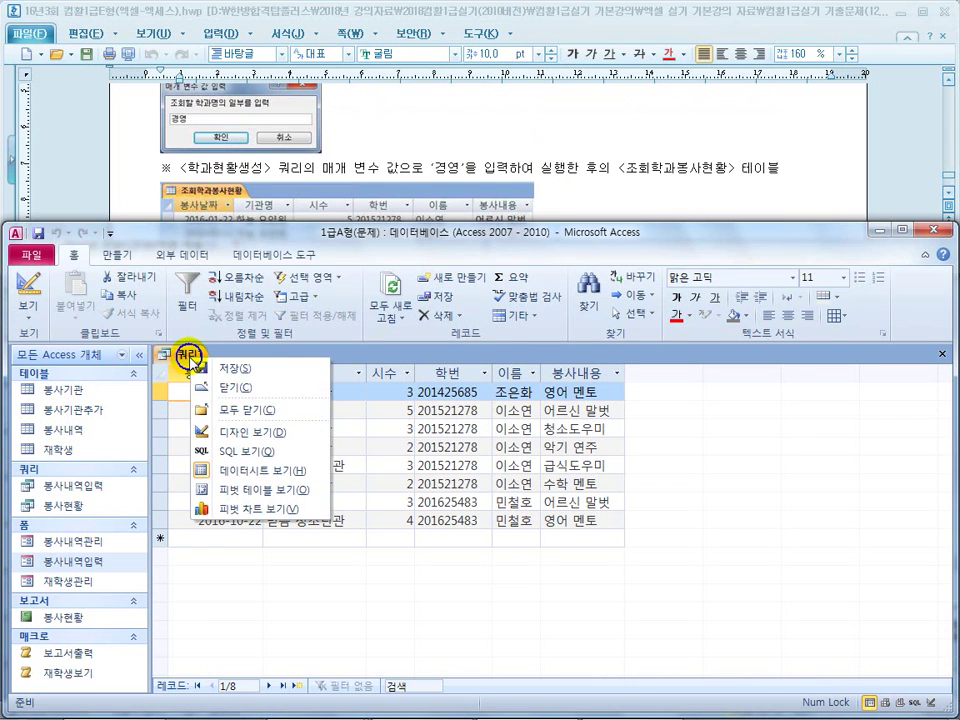
left_click(232, 380)
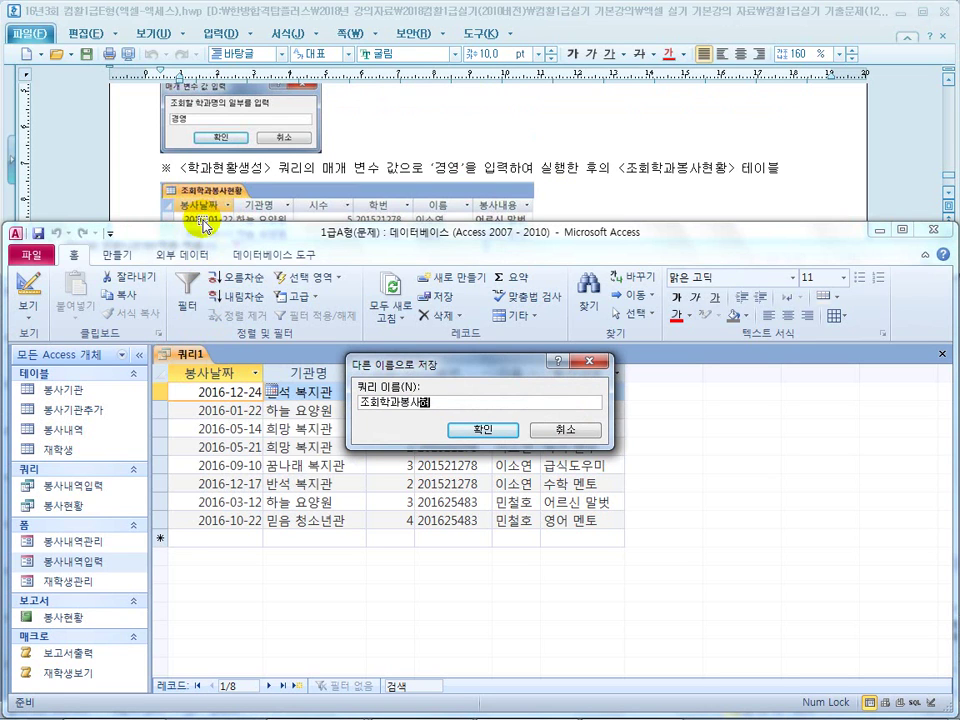
left_click(466, 431)
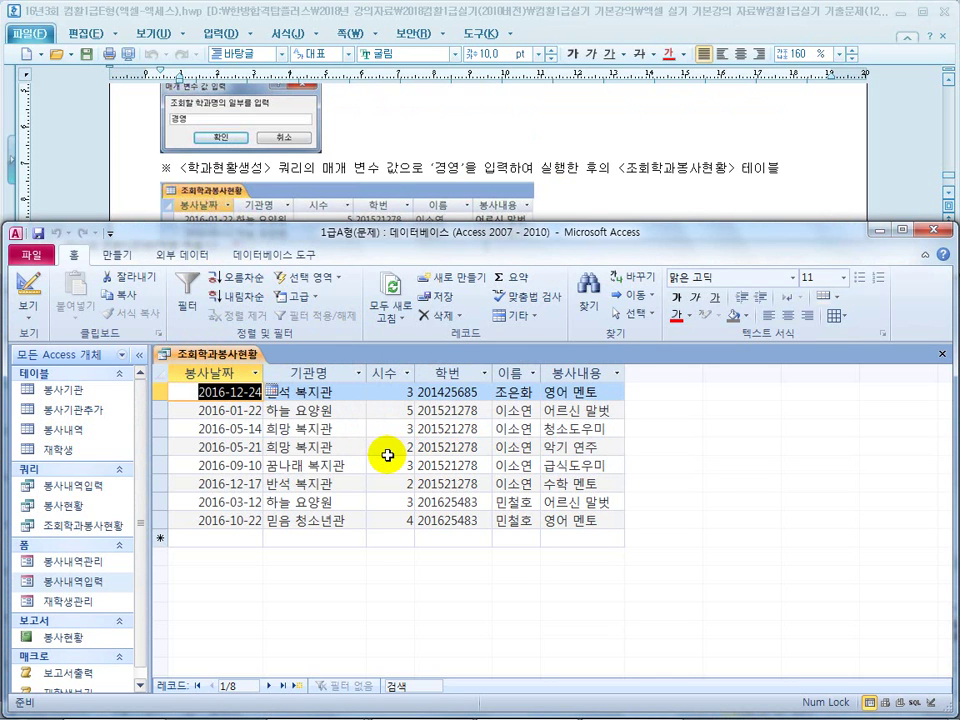
left_click(399, 156)
scroll(399, 171, "up", 1)
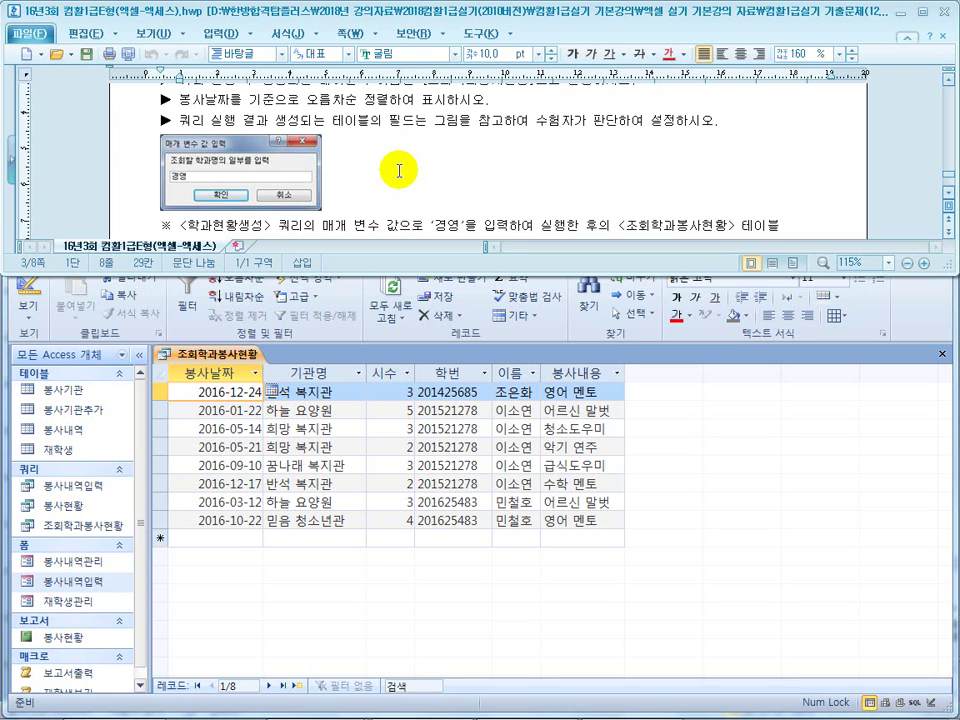
Step: Re-read the exam task's requirements for the new-table query 학과현황생성 and mark its name in the task text
scroll(399, 171, "up", 1)
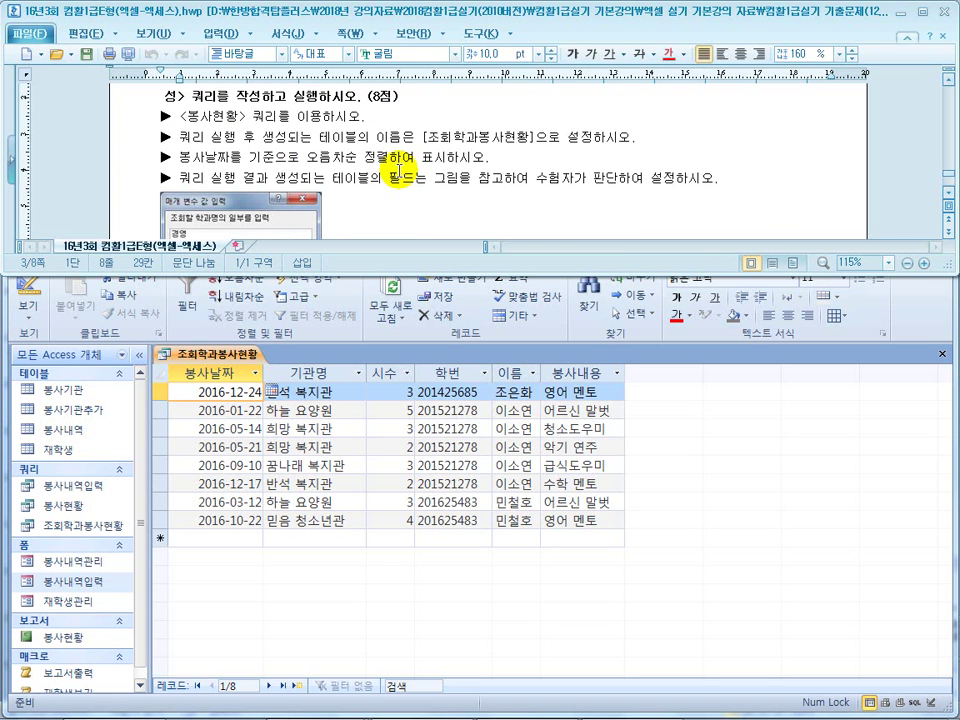
left_click(393, 158)
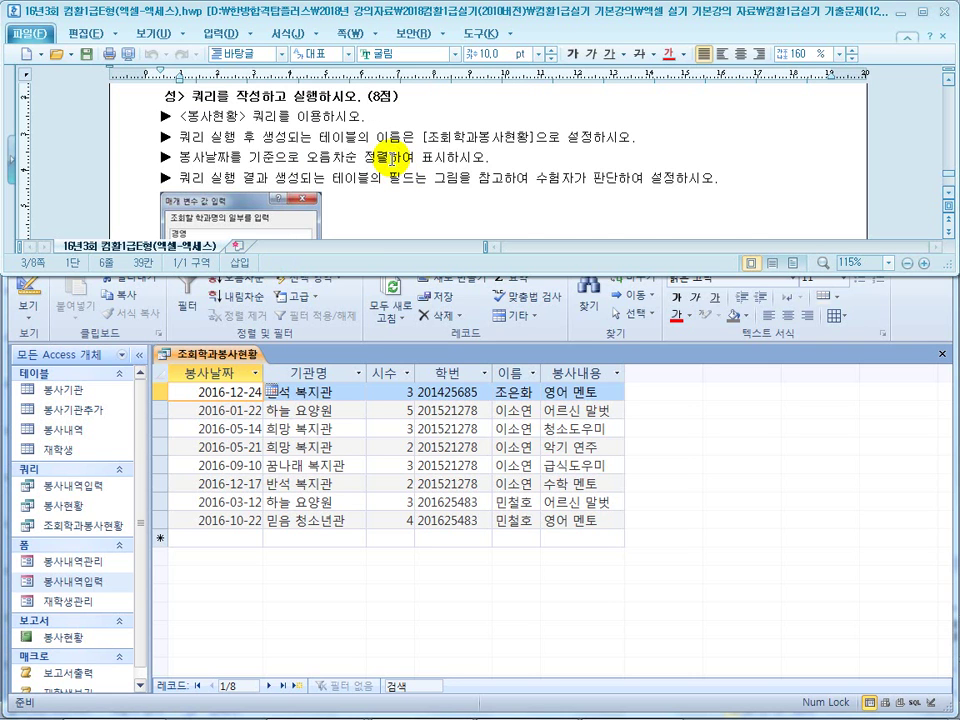
scroll(393, 158, "down", 2)
scroll(393, 158, "up", 2)
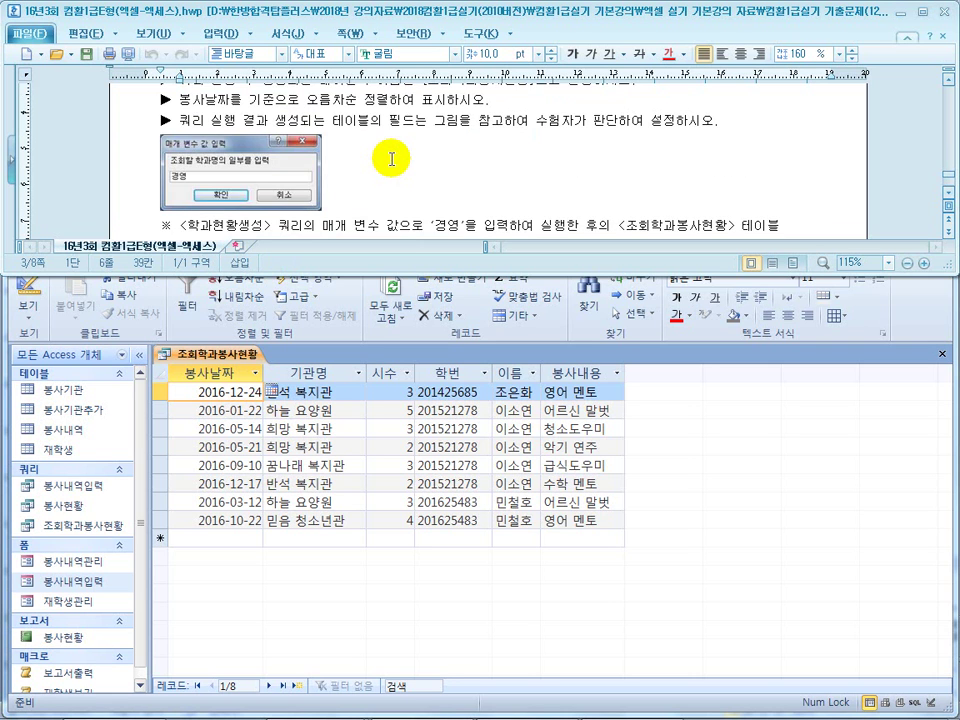
scroll(393, 158, "up", 1)
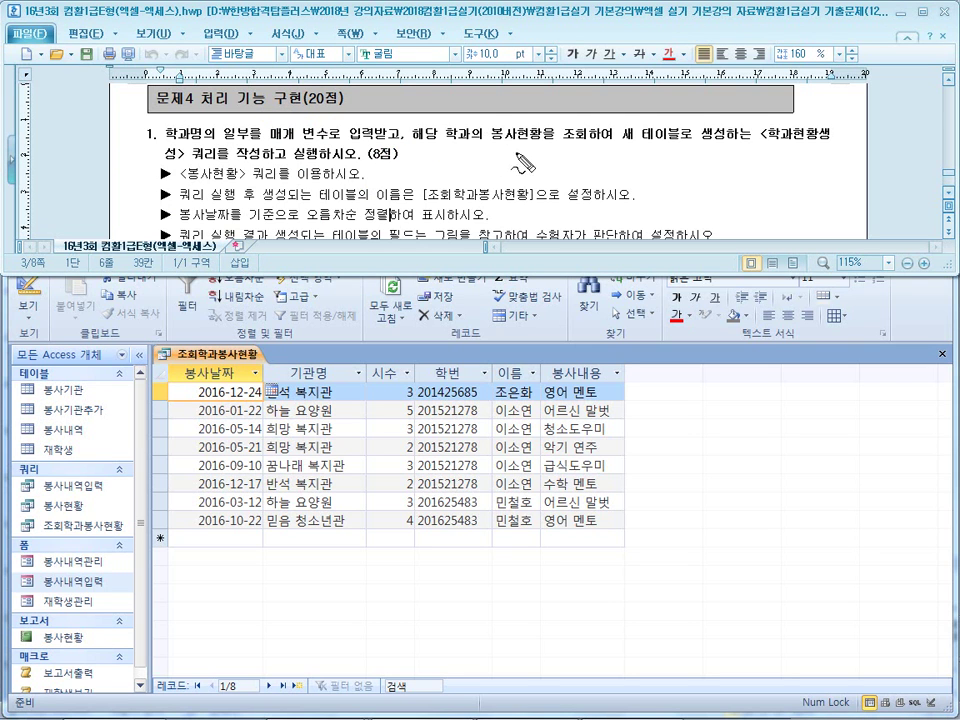
mouse_move(622, 148)
left_mouse_down()
mouse_move(795, 145)
mouse_move(820, 125)
mouse_move(792, 130)
left_mouse_up()
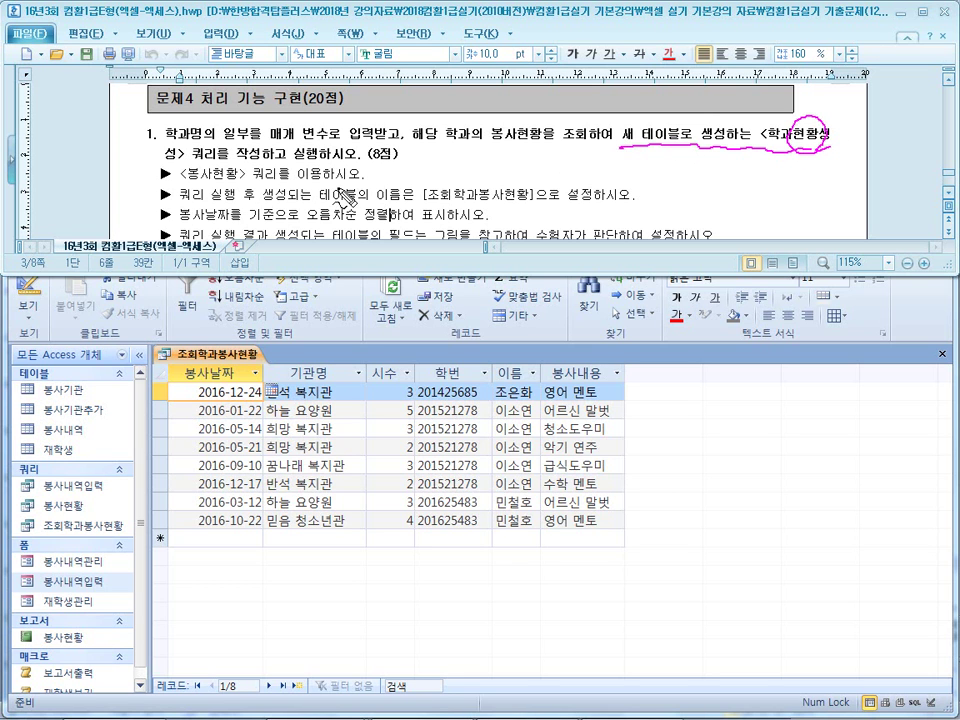
left_click_drag(190, 160, 228, 157)
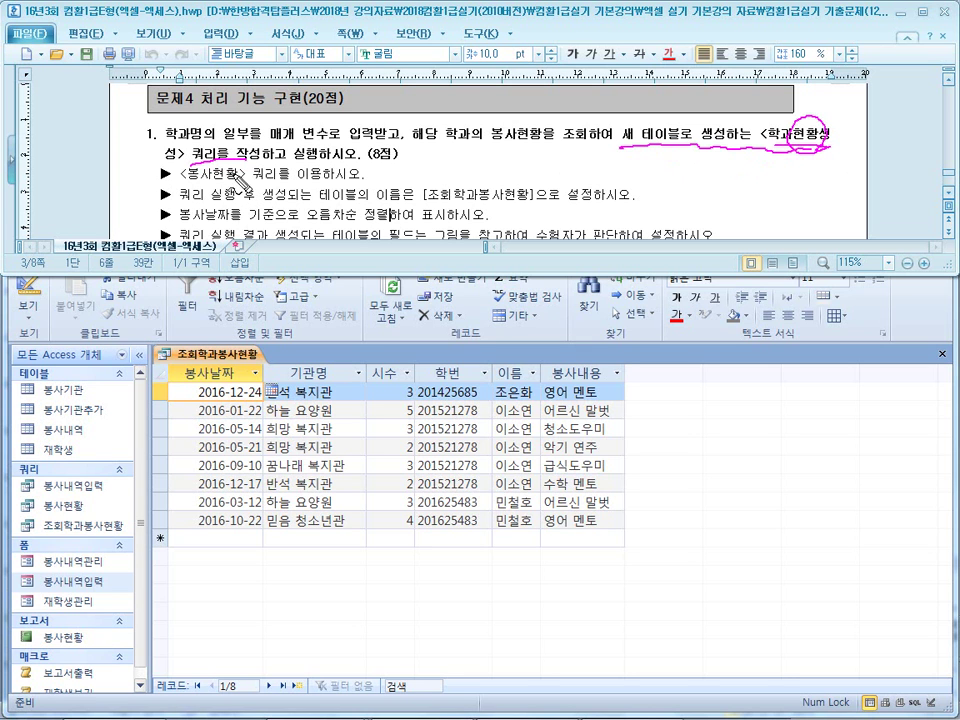
left_click_drag(246, 337, 221, 372)
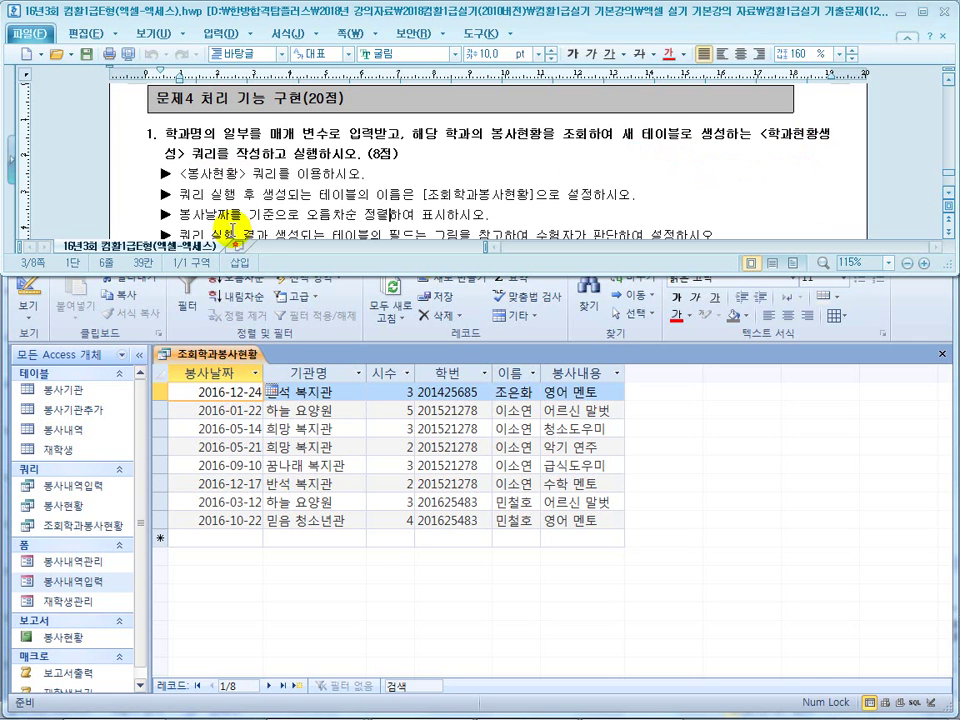
Step: Check the sample table's caption and the required table name 조회학과봉사현황 against the required query name in the exam document
scroll(277, 205, "down", 5)
scroll(276, 205, "down", 1)
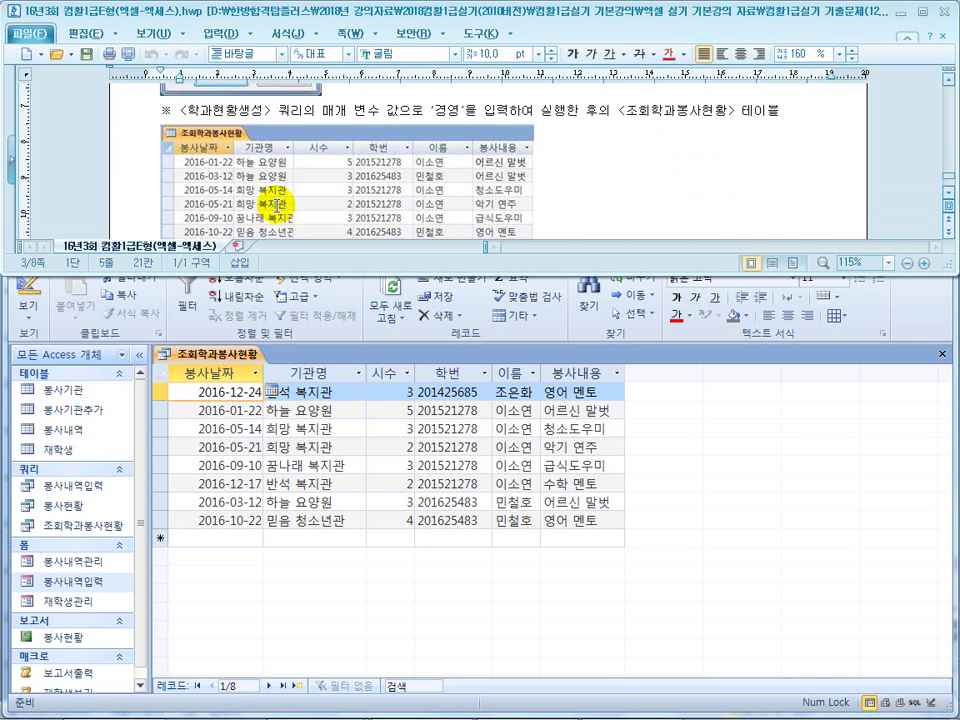
left_click_drag(783, 104, 620, 113)
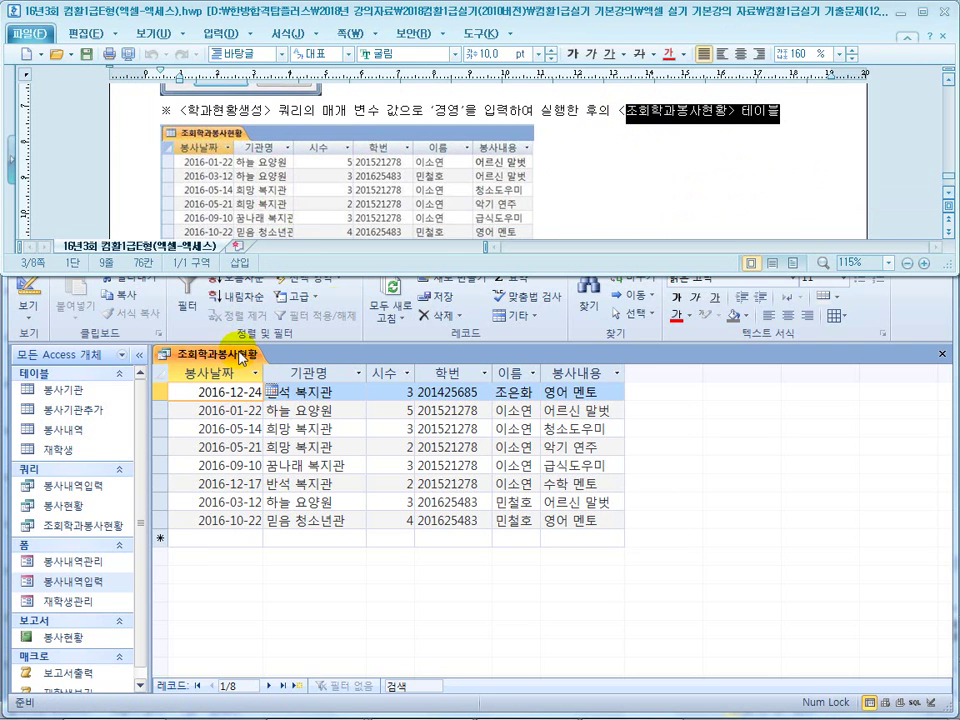
left_click(560, 193)
scroll(565, 190, "up", 2)
scroll(565, 190, "up", 2)
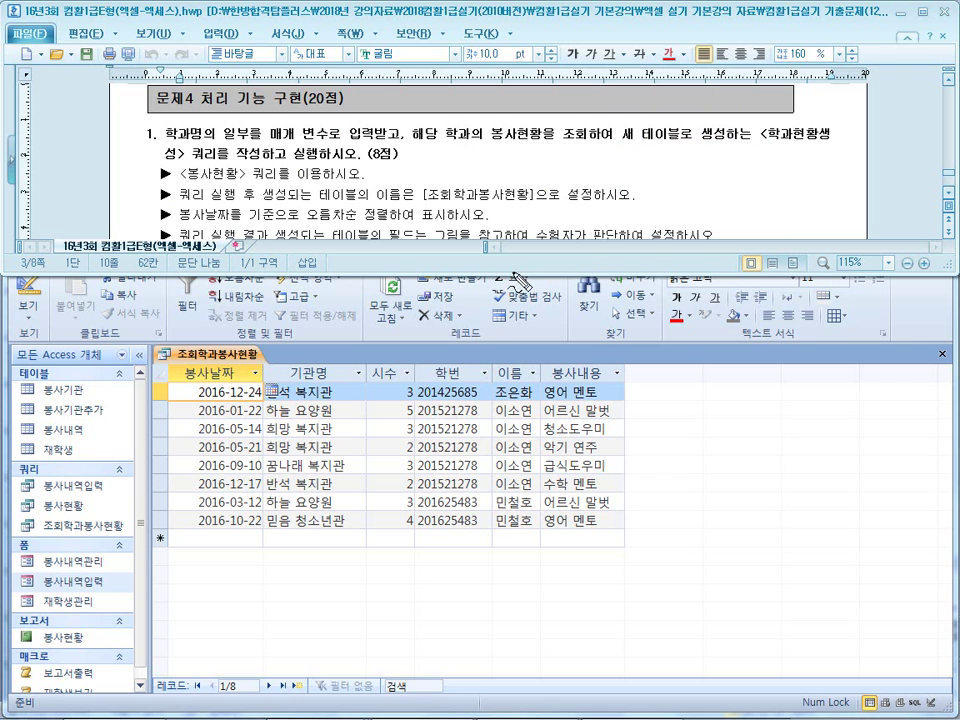
mouse_move(330, 222)
left_mouse_down()
mouse_move(470, 213)
mouse_move(515, 180)
mouse_move(355, 197)
left_mouse_up()
left_click_drag(205, 366, 250, 378)
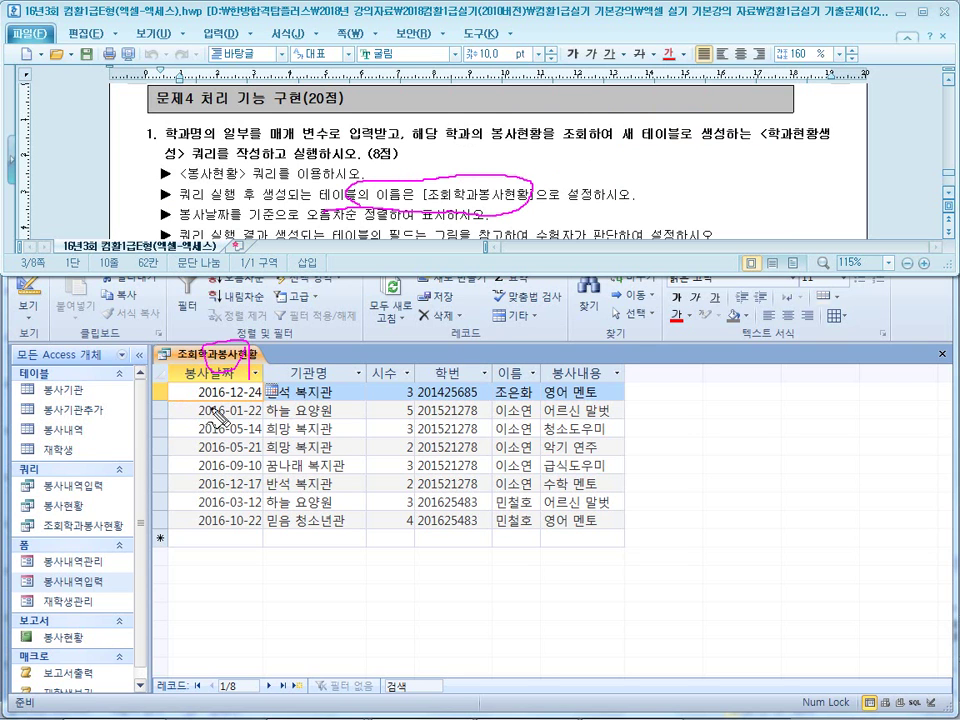
left_click_drag(773, 147, 828, 150)
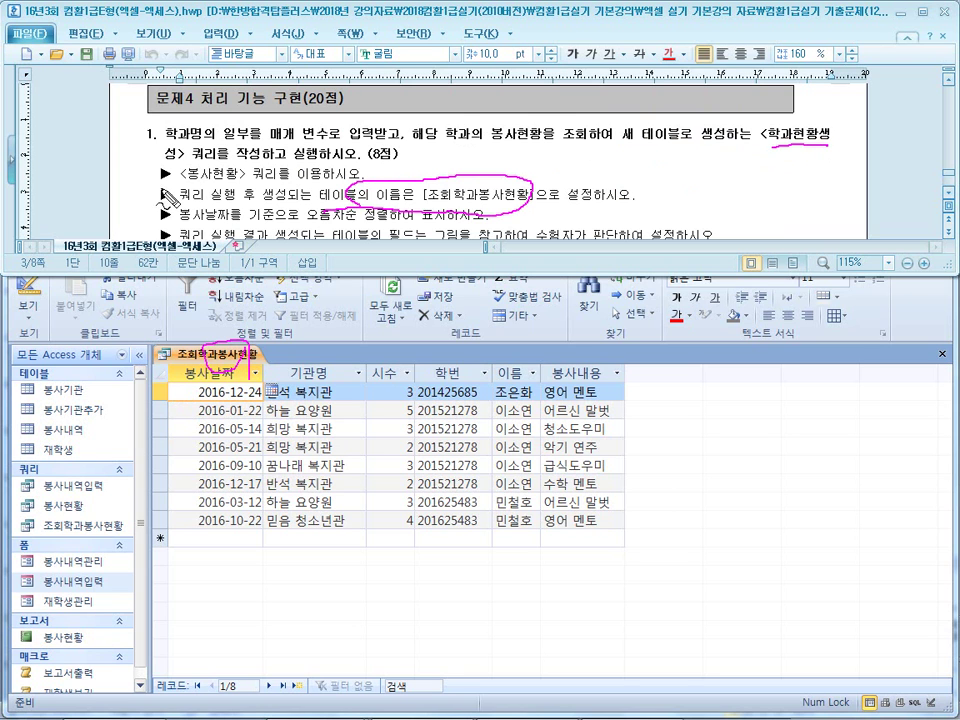
left_click_drag(168, 159, 237, 158)
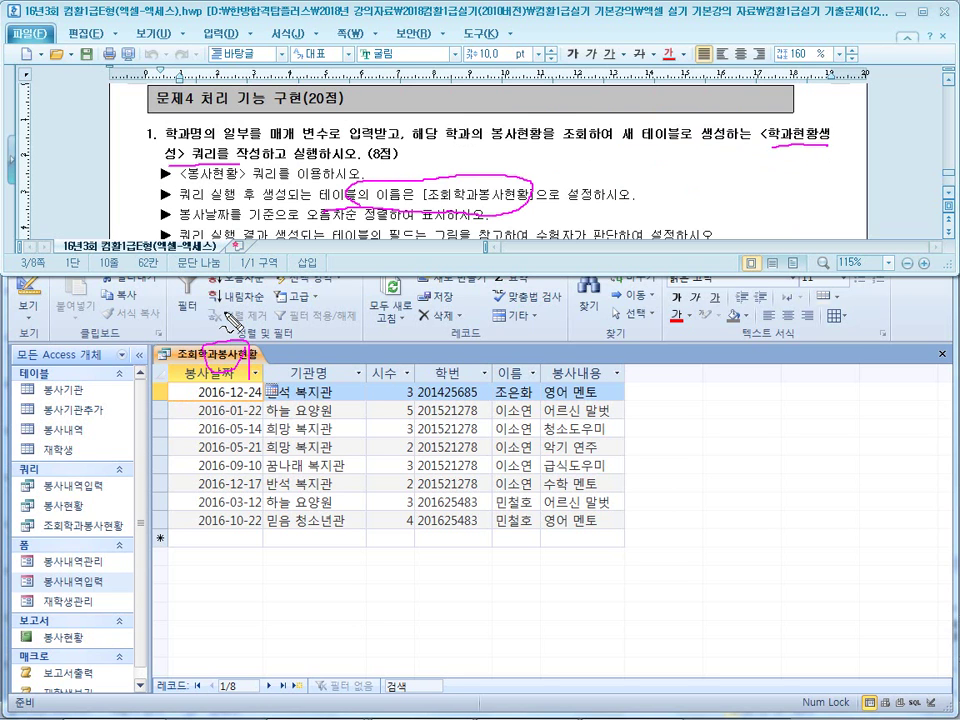
Step: Close the 조회학과봉사현황 query and rename it 학과현황생성
key("Escape")
left_click(215, 355)
right_click(236, 356)
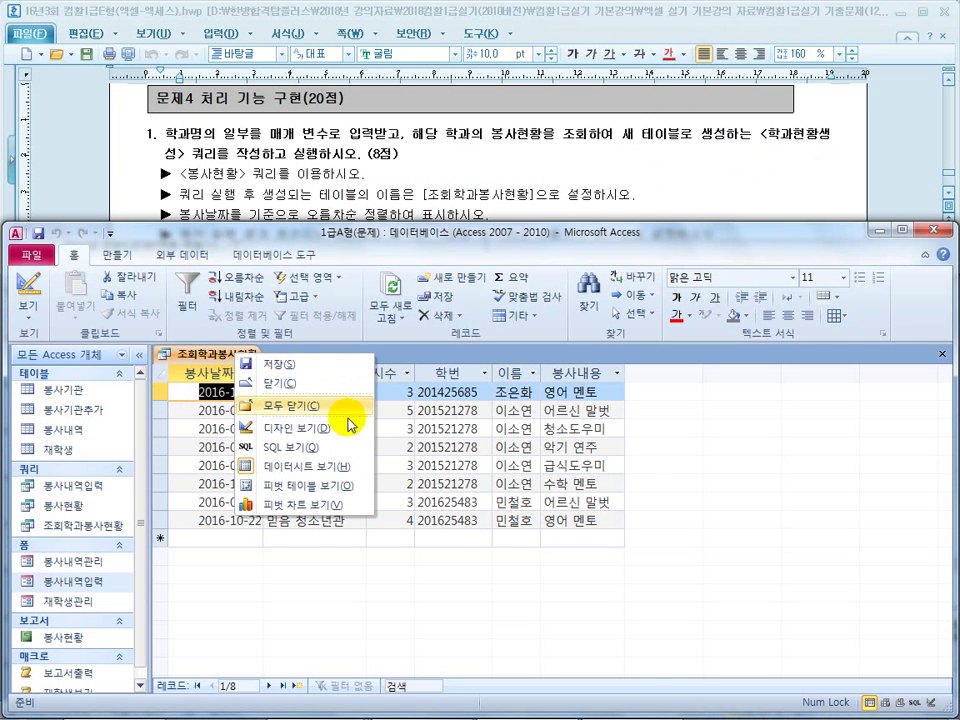
left_click(942, 354)
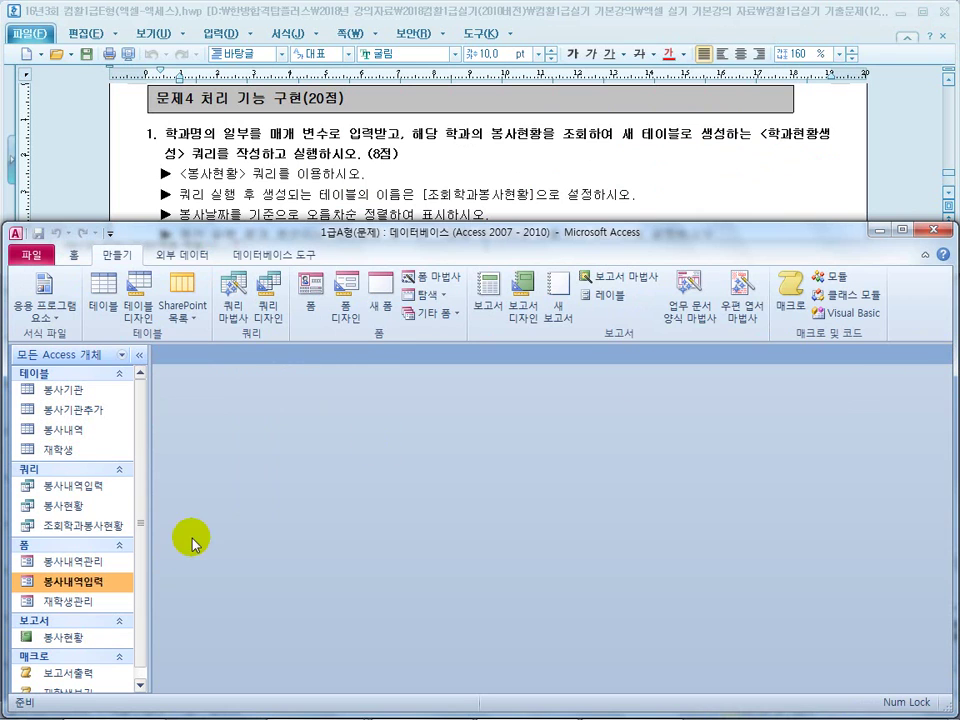
right_click(86, 535)
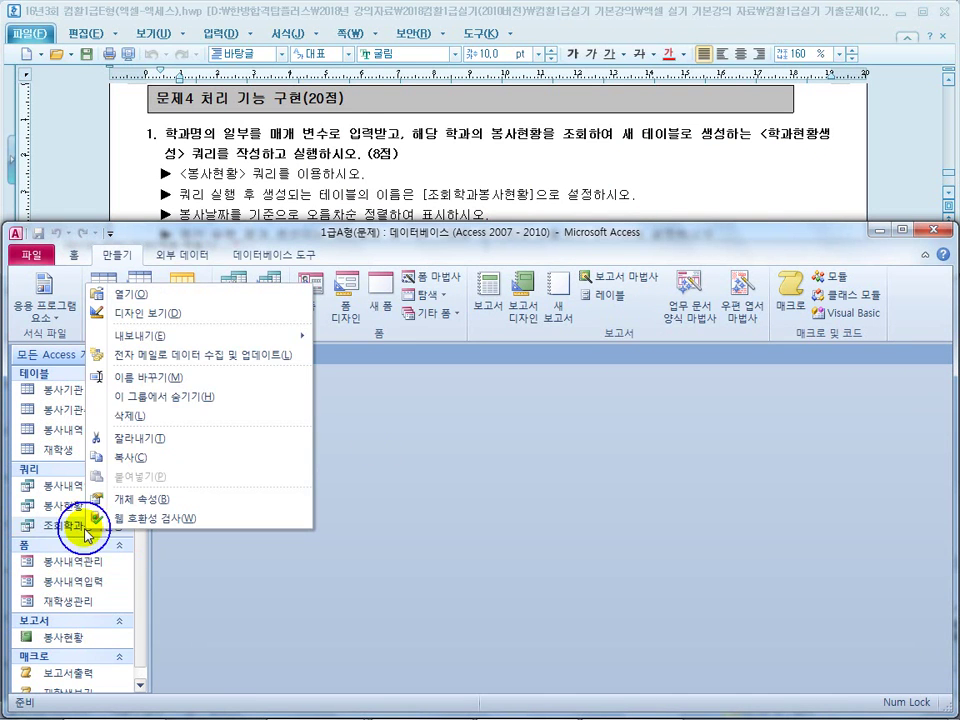
left_click(185, 379)
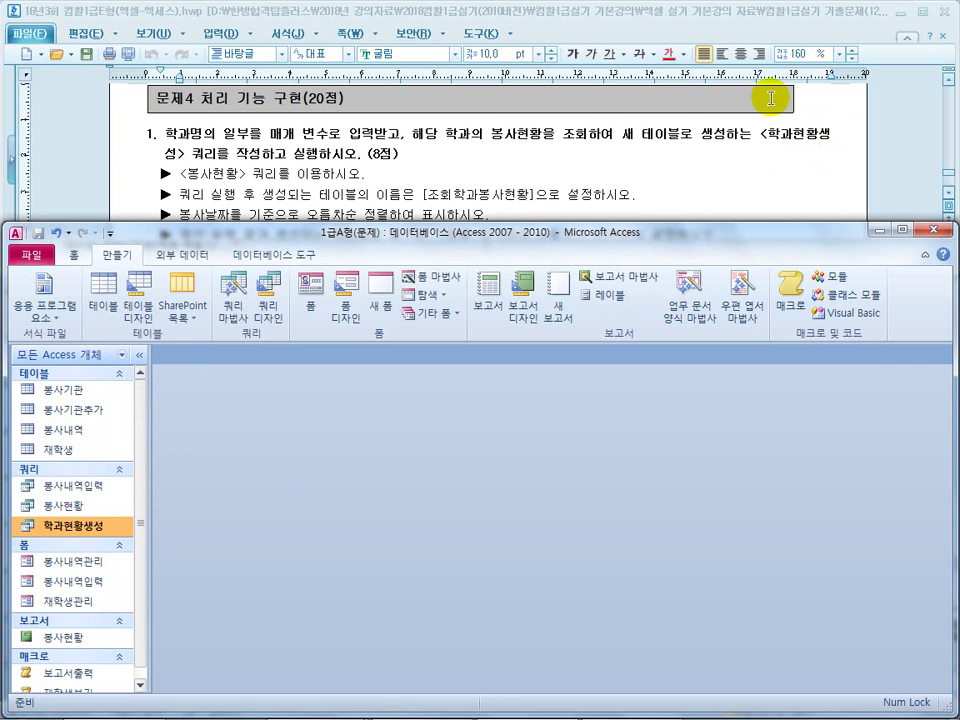
Step: Open 학과현황생성 in Design View and make it a make-table query creating 조회학과봉사현황 in the current database
right_click(118, 524)
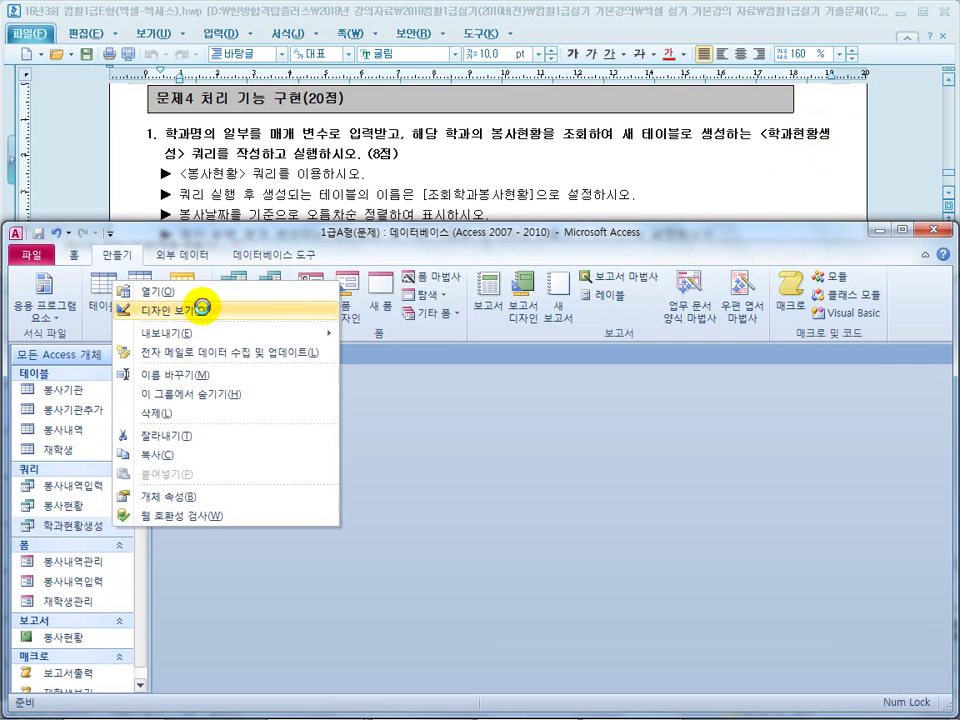
left_click(203, 312)
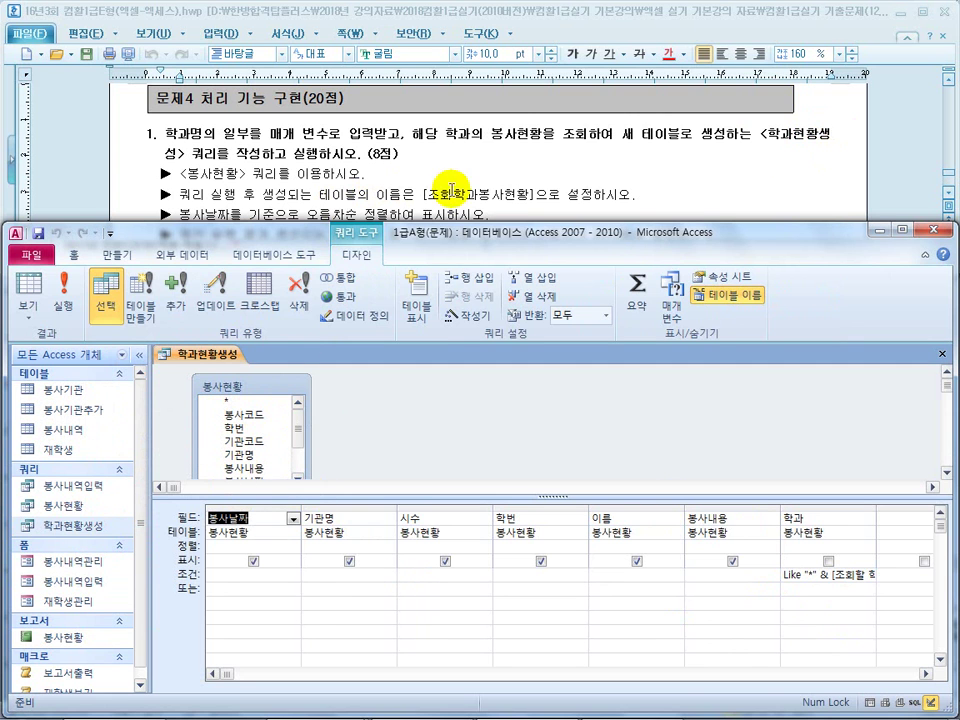
left_click(503, 195)
left_click_drag(503, 195, 432, 195)
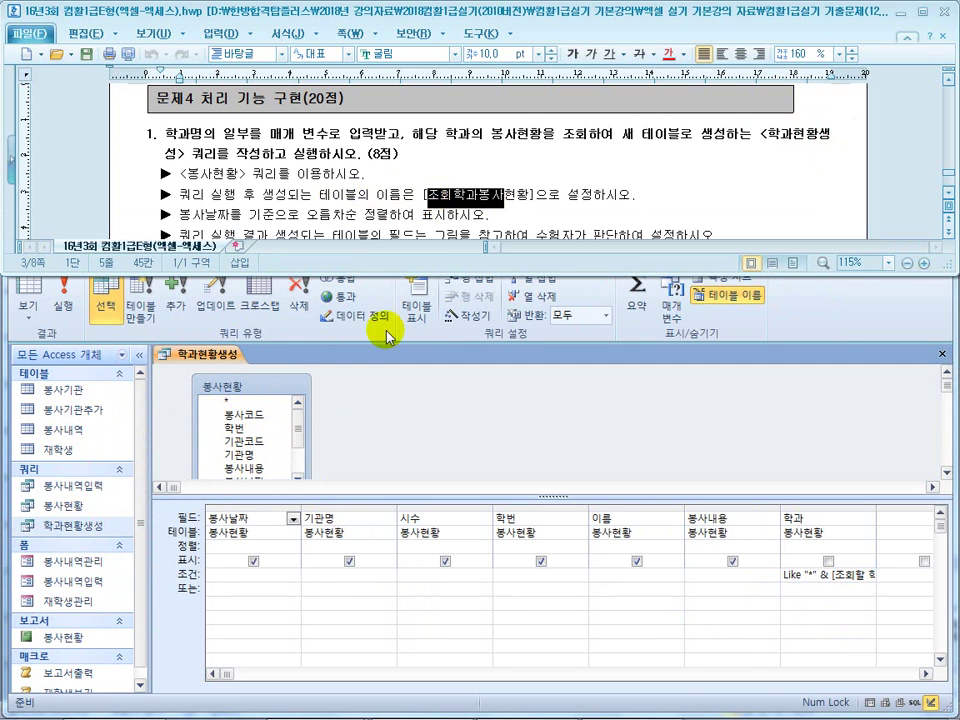
left_click(168, 354)
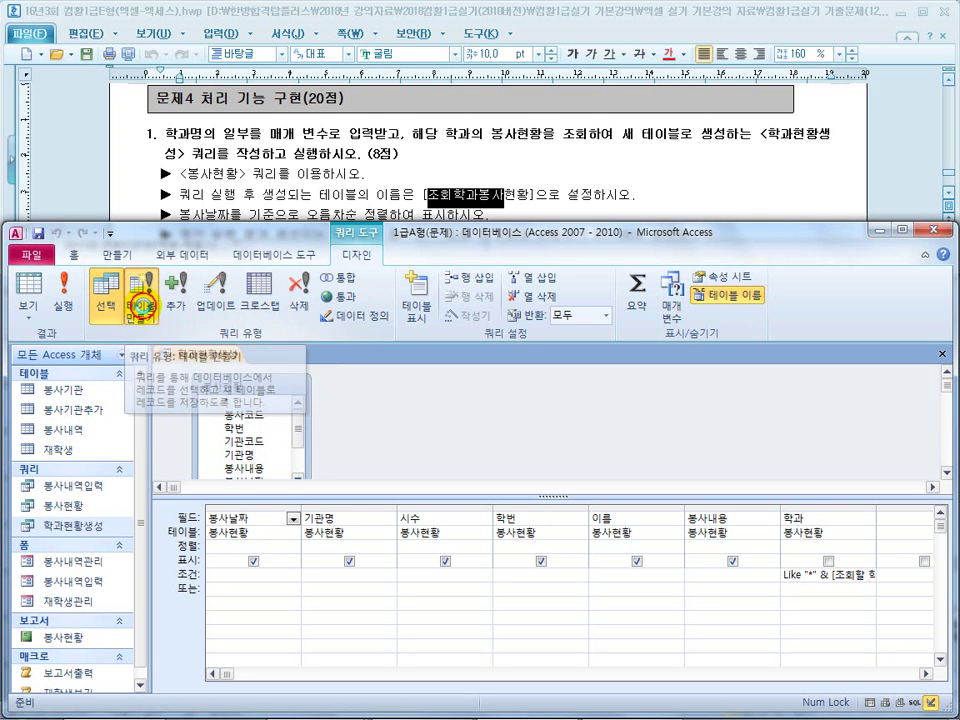
left_click(142, 312)
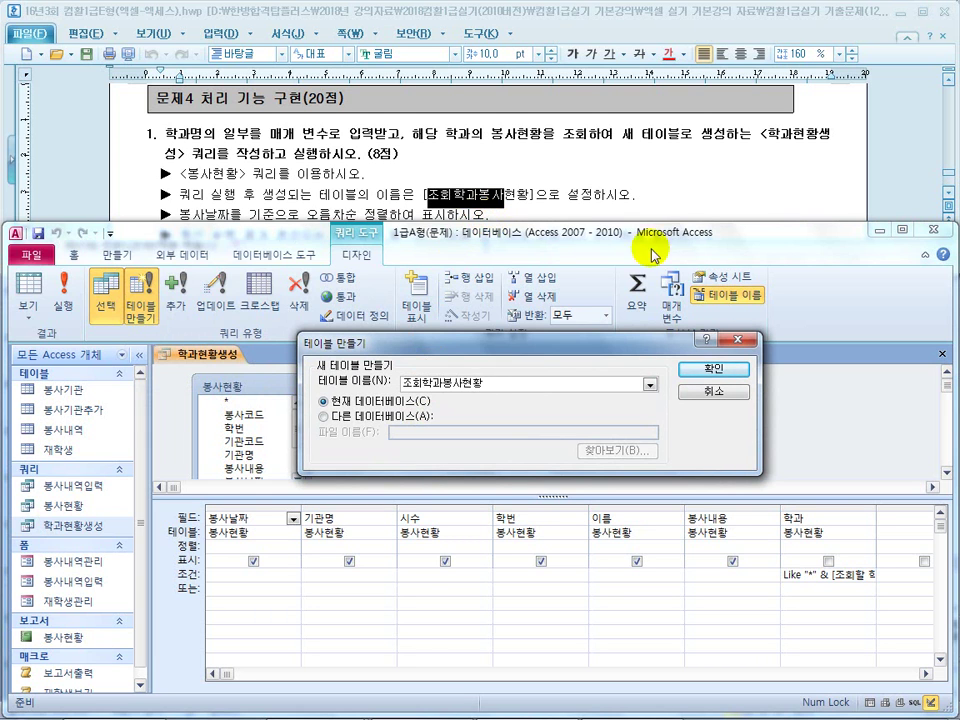
left_click(702, 368)
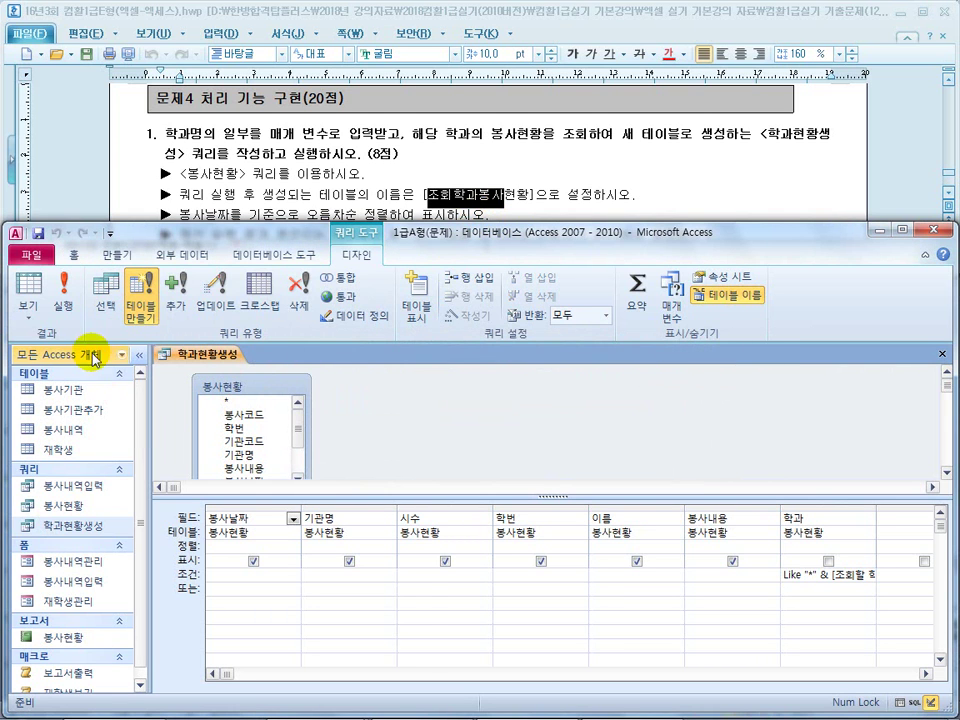
Step: Run the make-table query with 경영 as the parameter value, matching the prompt pictured in the exam document
left_click(66, 304)
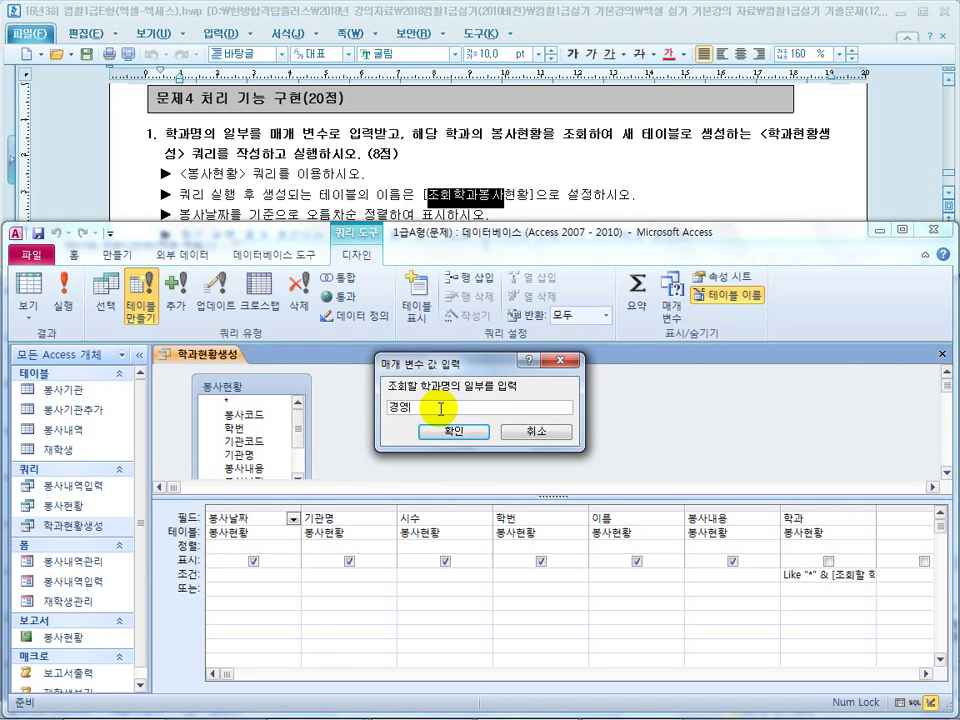
left_click(300, 200)
scroll(250, 170, "down", 3)
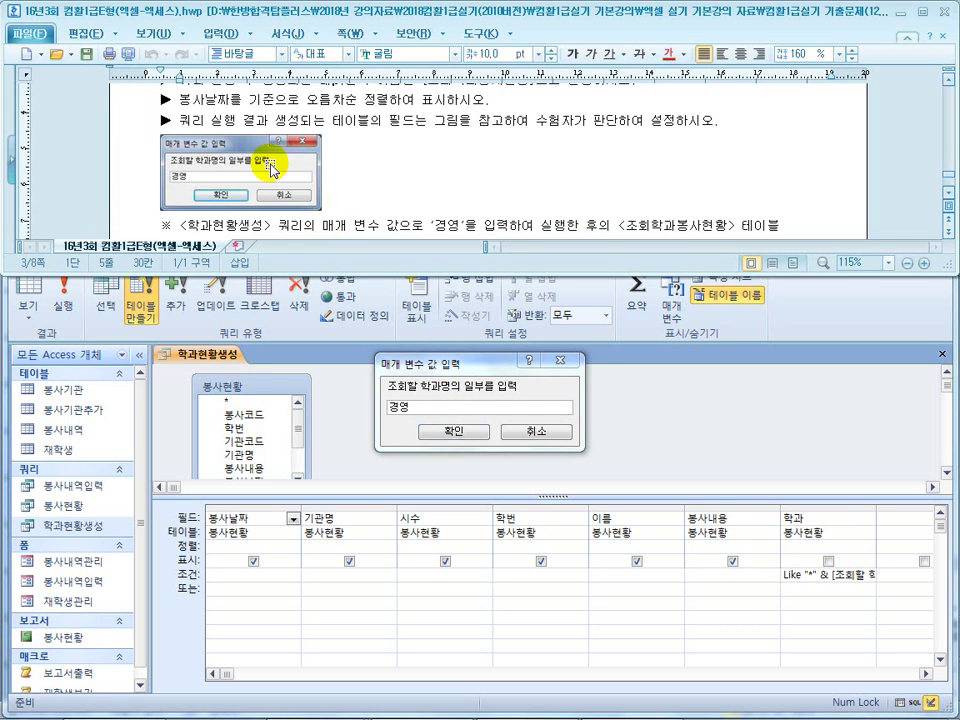
left_click(454, 431)
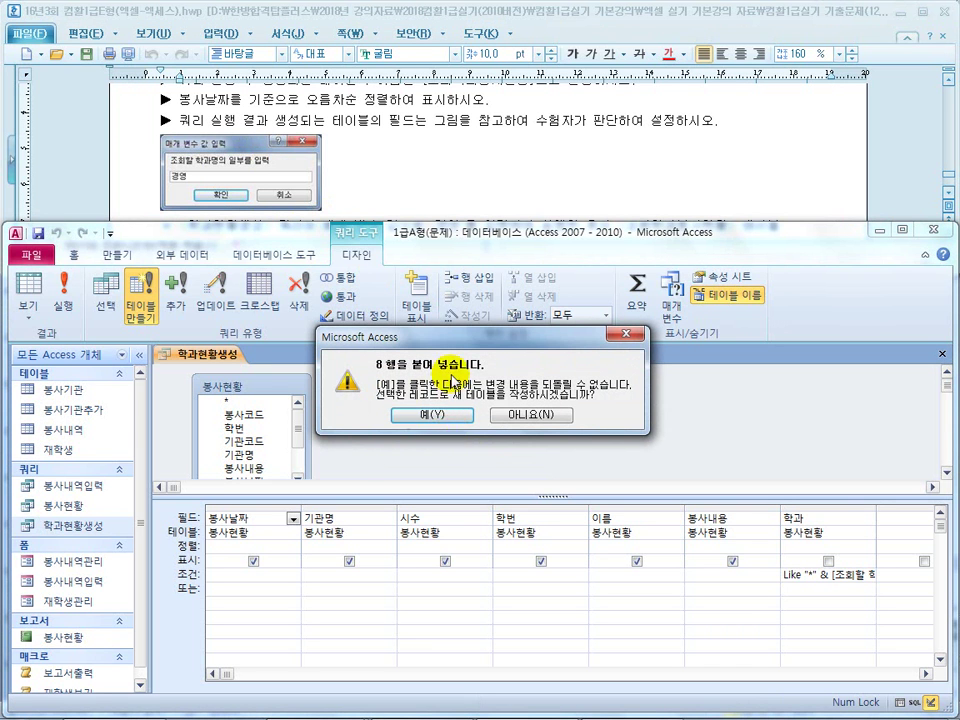
Step: Check the required table name and the sample result table in the exam document while the confirmation is pending
left_click(340, 150)
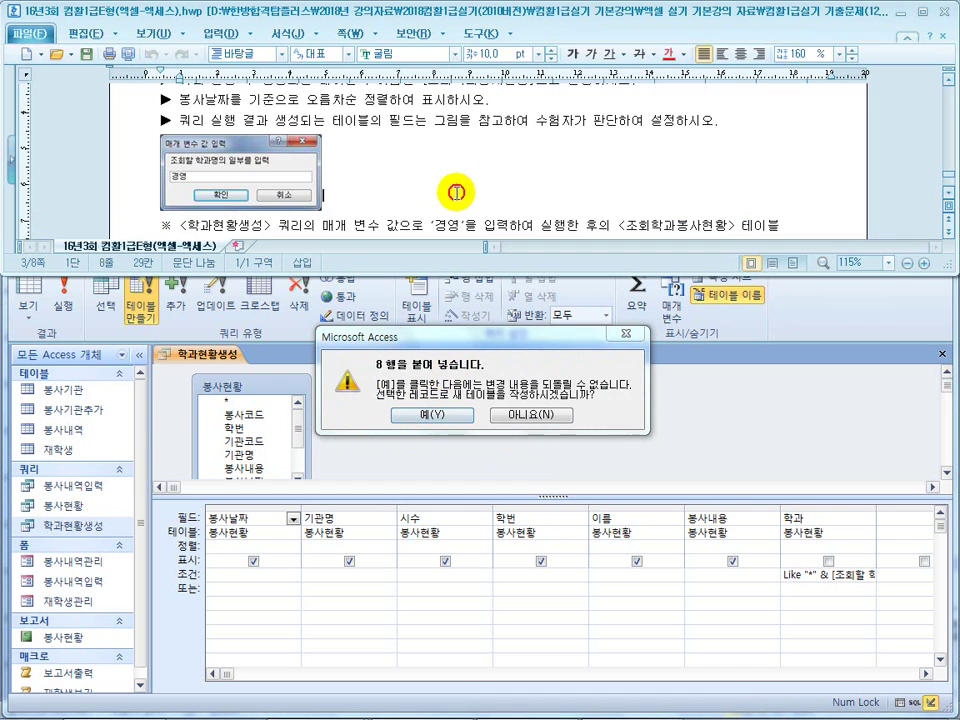
scroll(350, 160, "up", 3)
left_click_drag(549, 191, 422, 191)
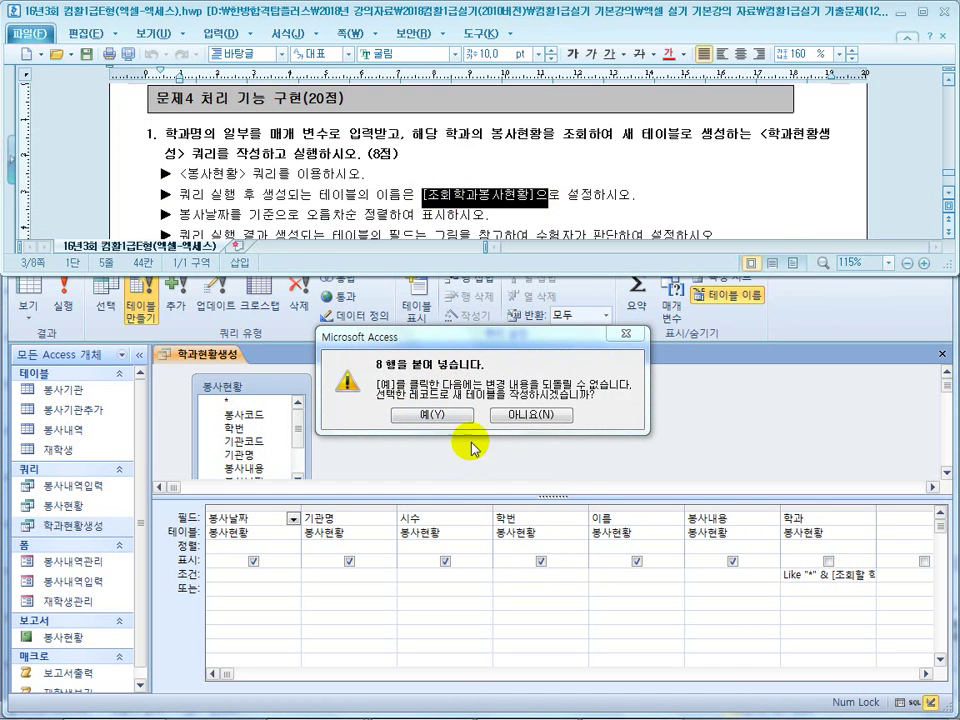
left_click(429, 175)
scroll(429, 175, "down", 6)
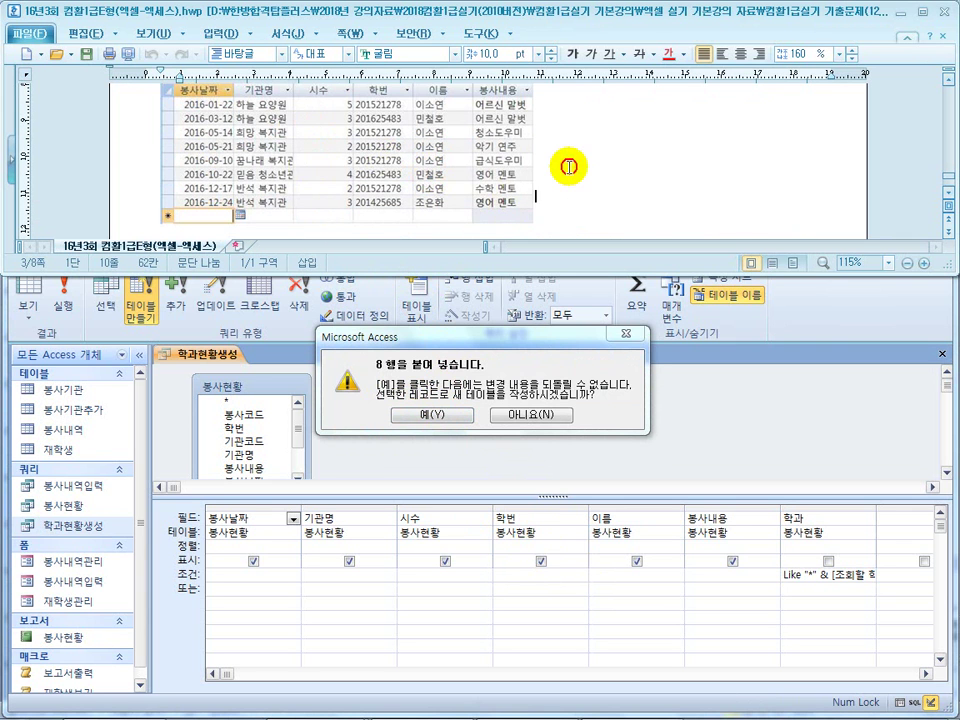
scroll(564, 165, "up", 5)
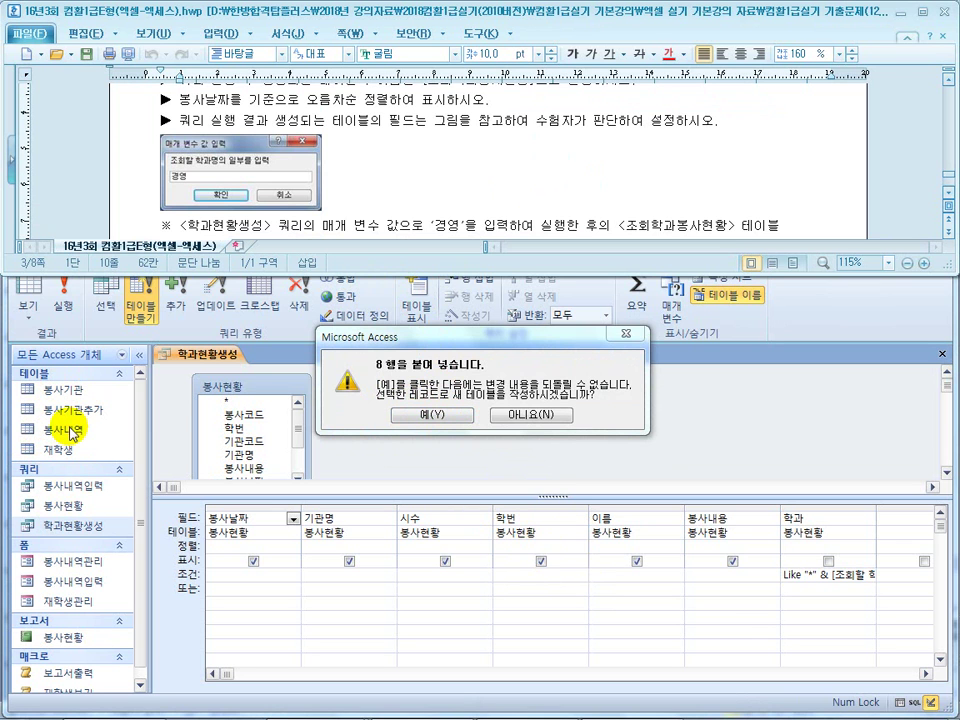
scroll(430, 186, "up", 3)
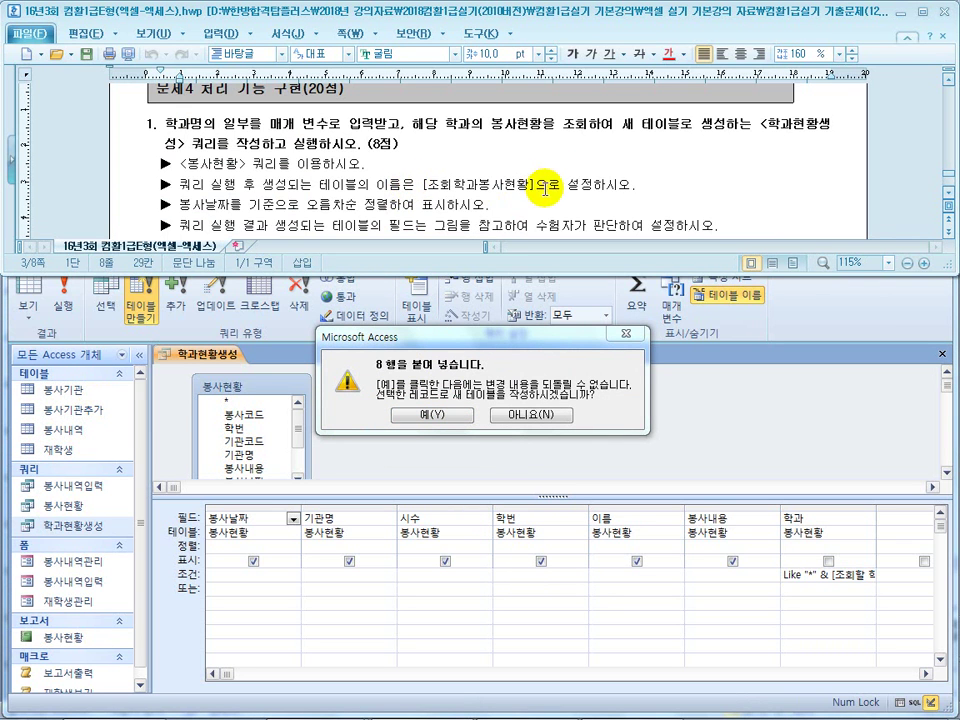
left_click_drag(548, 186, 425, 180)
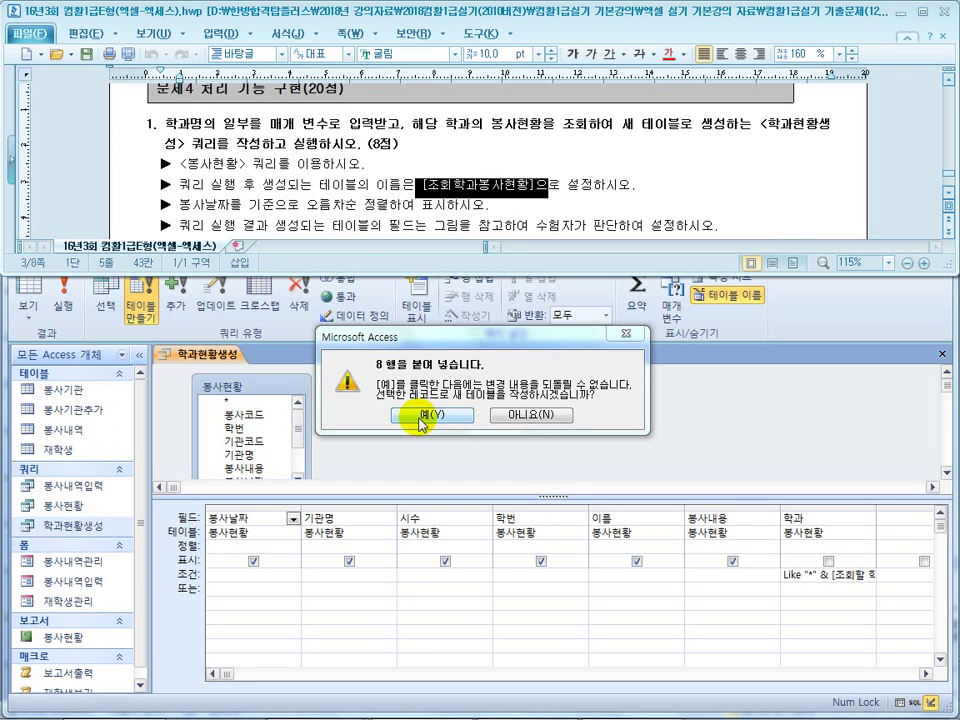
Step: Confirm creating the new table, open 조회학과봉사현황 and compare it with the sample table in the exam document
left_click(420, 420)
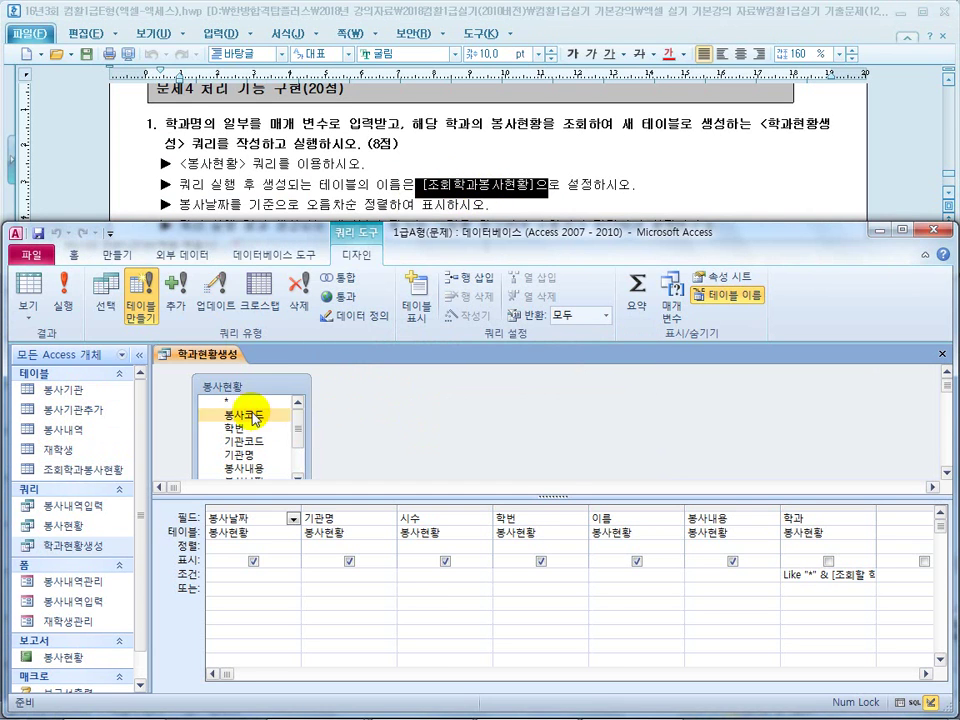
double_click(47, 470)
left_click(396, 155)
scroll(392, 166, "down", 3)
scroll(392, 166, "down", 3)
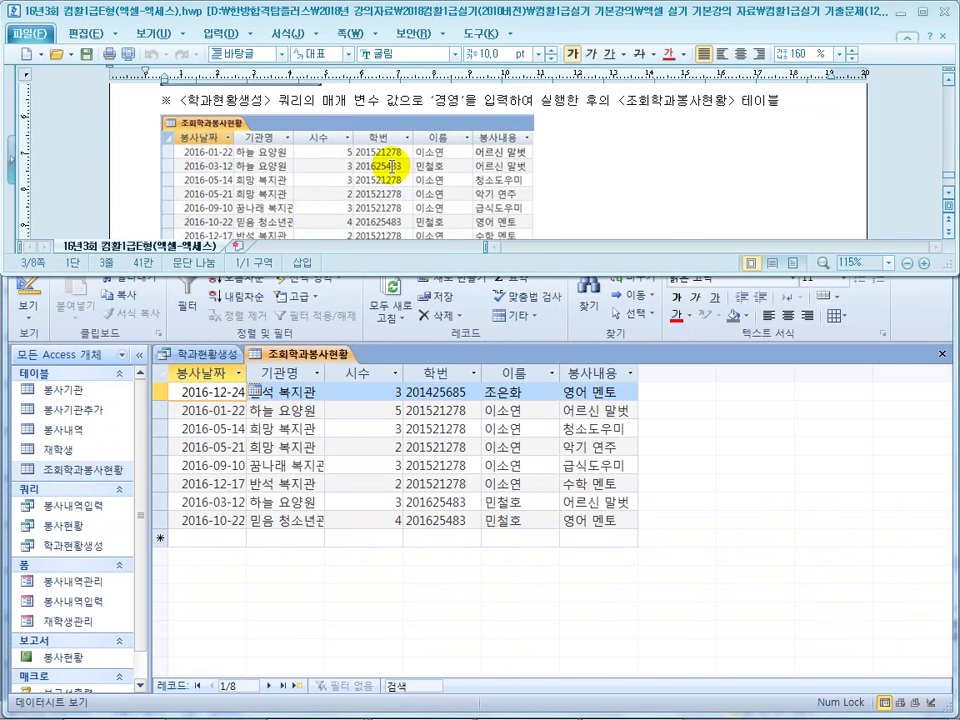
left_click_drag(737, 101, 626, 103)
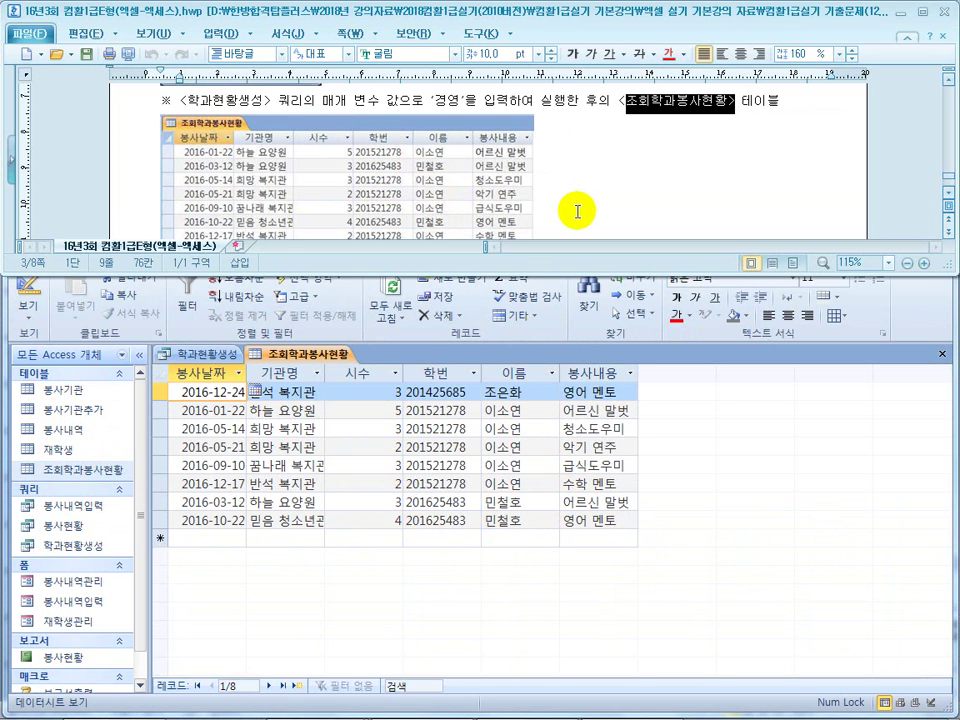
Step: Reread the exam requirements for 학과현황생성, especially sorting by 봉사날짜, and close the 조회학과봉사현황 table
left_click(581, 180)
scroll(581, 185, "up", 3)
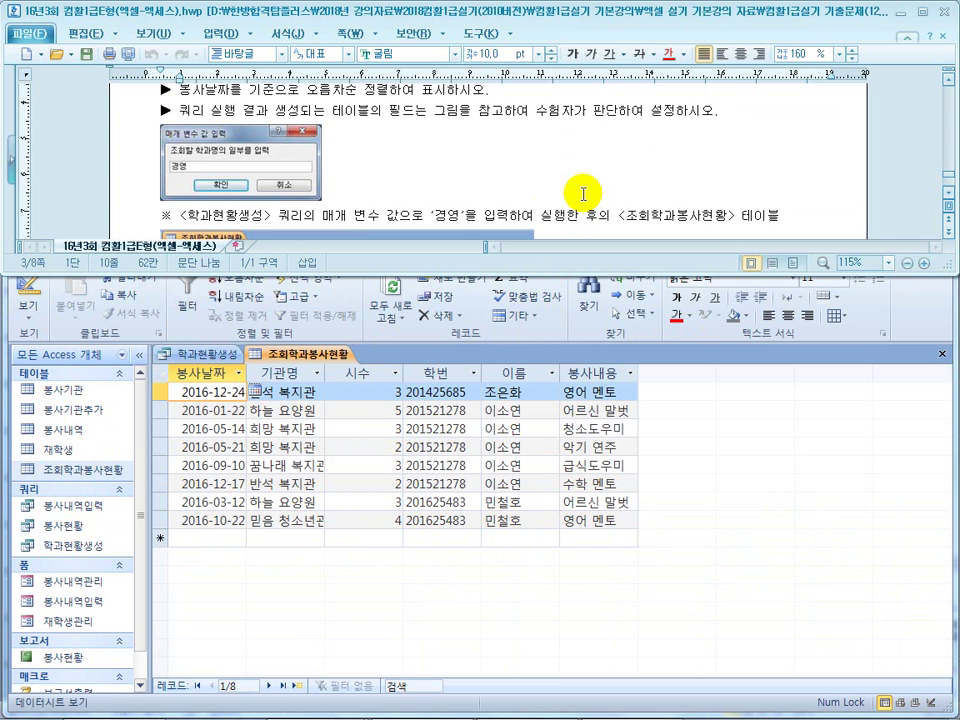
scroll(583, 193, "up", 3)
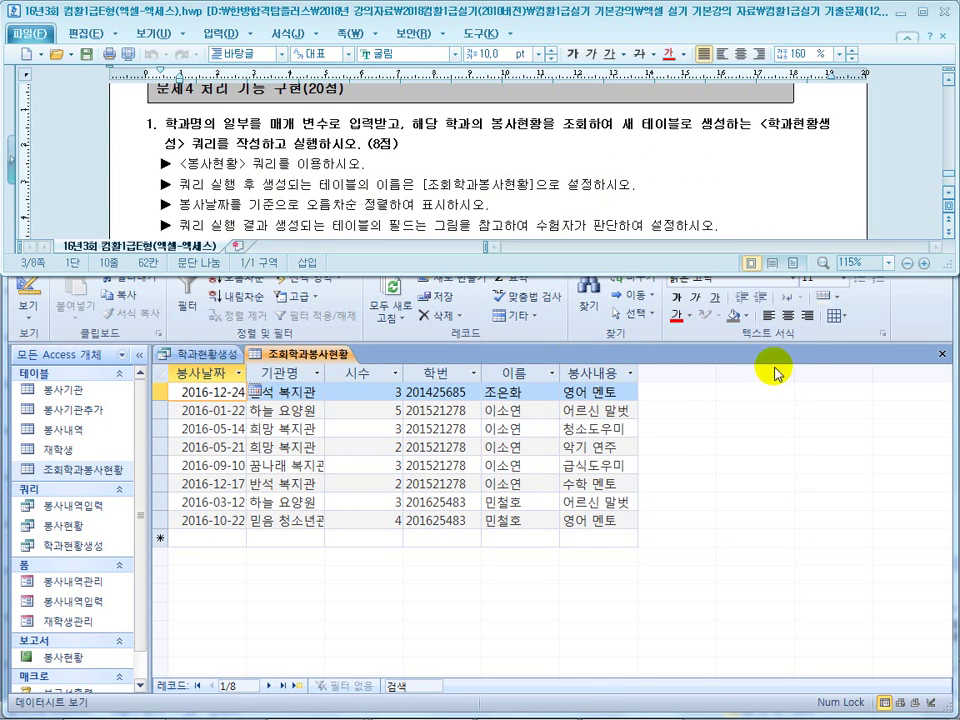
left_click(607, 380)
left_click(942, 353)
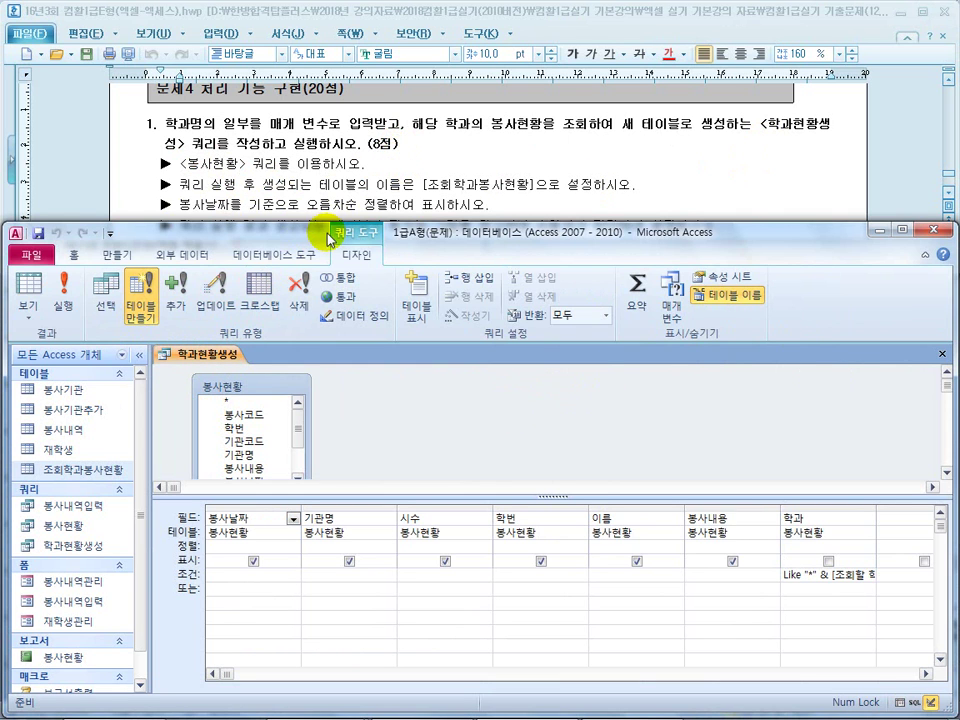
left_click_drag(243, 207, 378, 204)
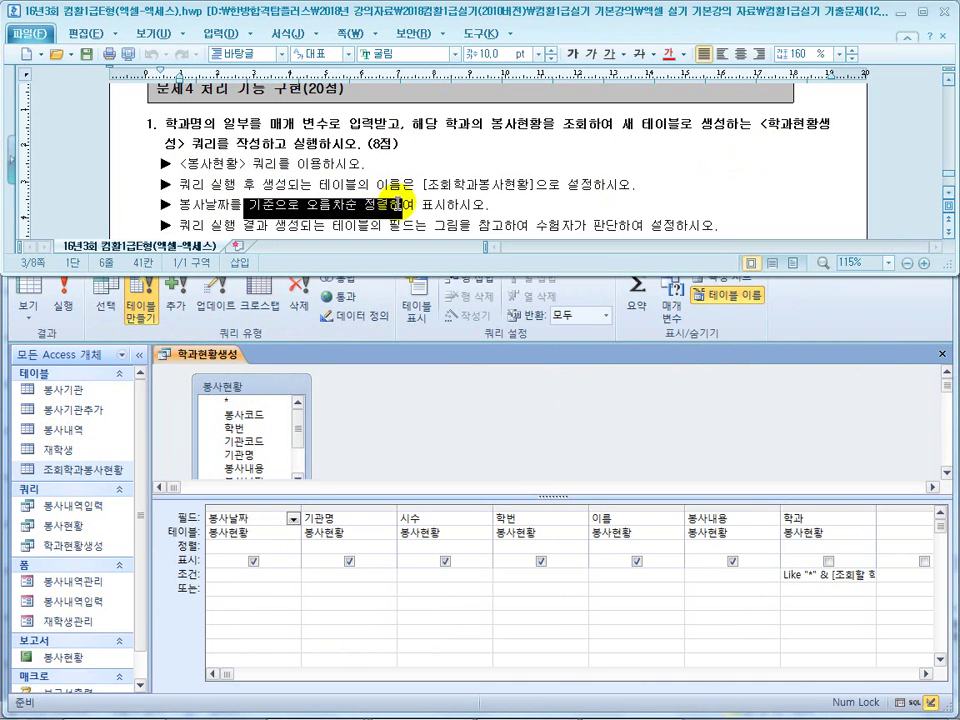
left_click_drag(232, 206, 372, 207)
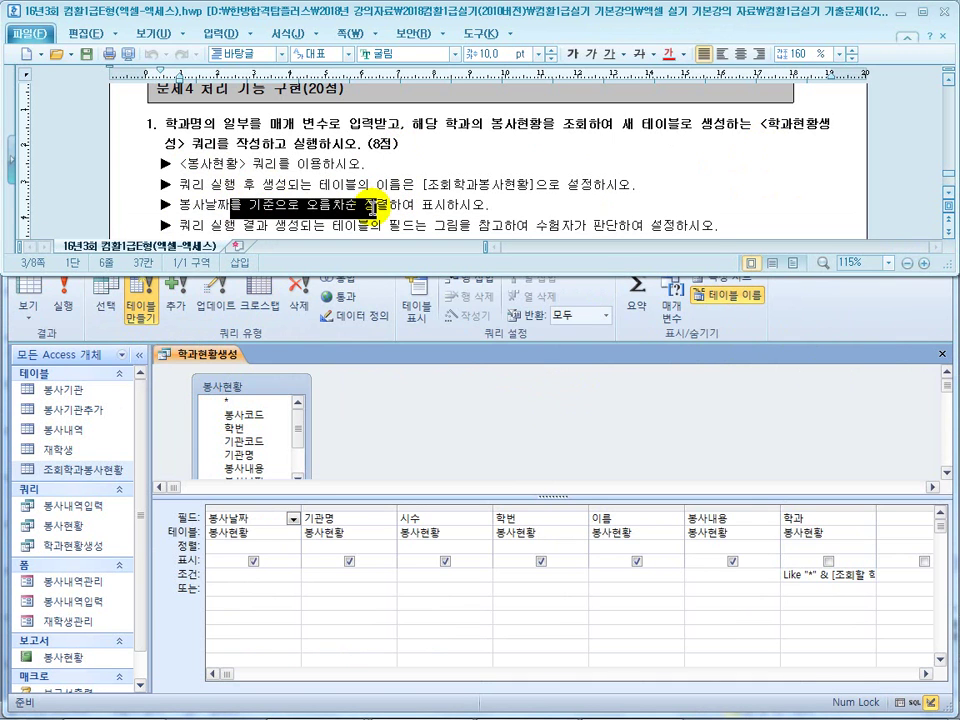
Step: Delete the 조회학과봉사현황 table from the database
right_click(74, 469)
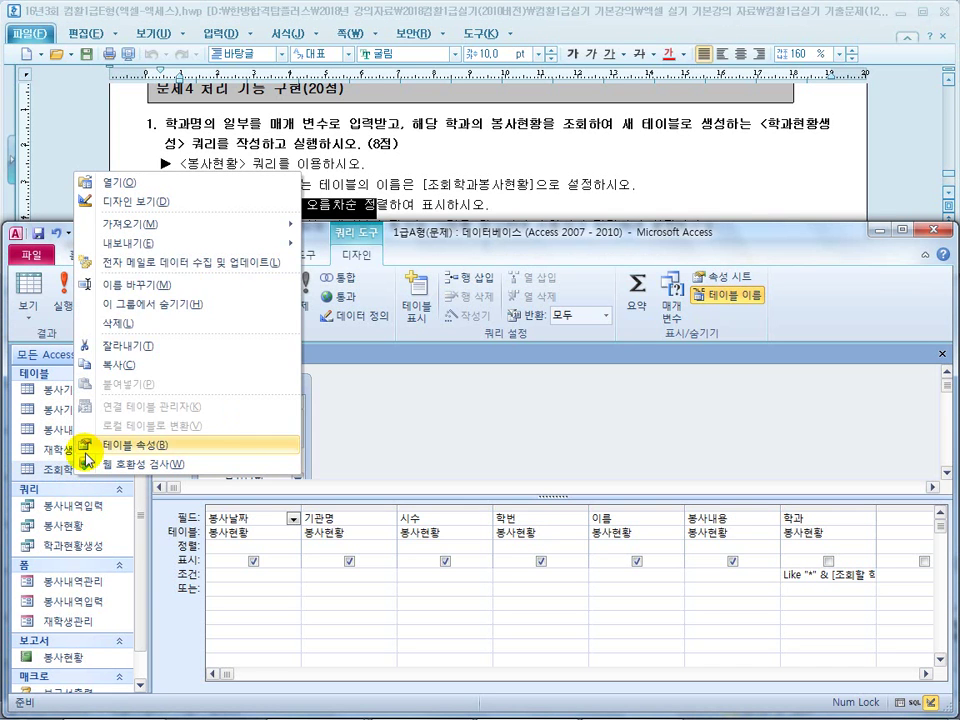
left_click(160, 323)
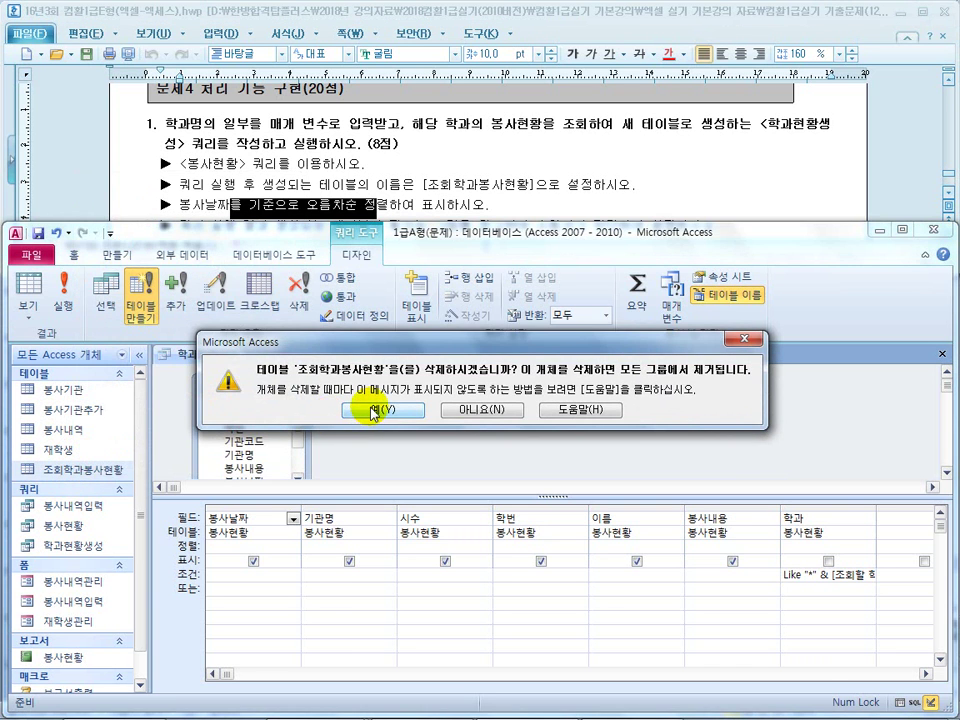
left_click(373, 411)
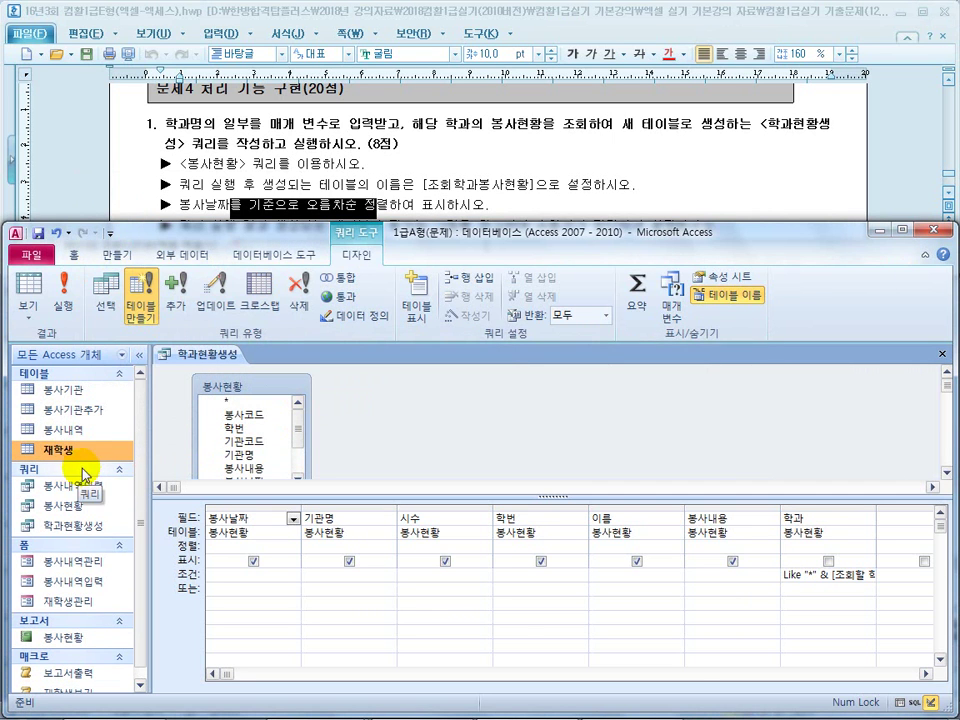
Step: Sort the 봉사날짜 field of 학과현황생성 in ascending order (오름차순) and check the exam instructions
left_click(249, 545)
left_click(292, 547)
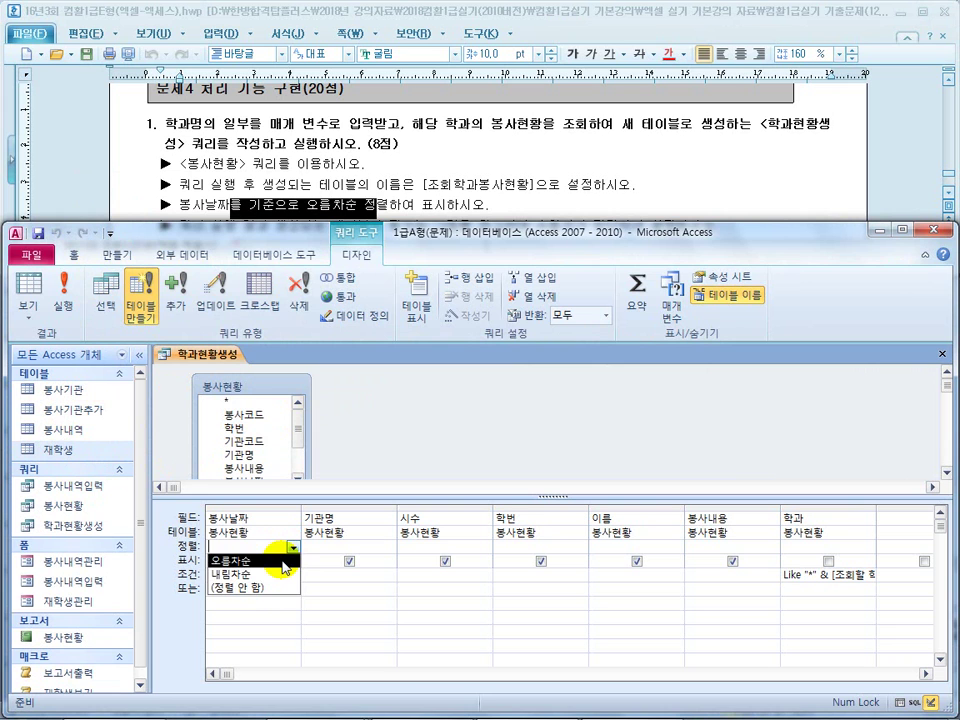
left_click(286, 566)
left_click(265, 213)
scroll(215, 207, "down", 1)
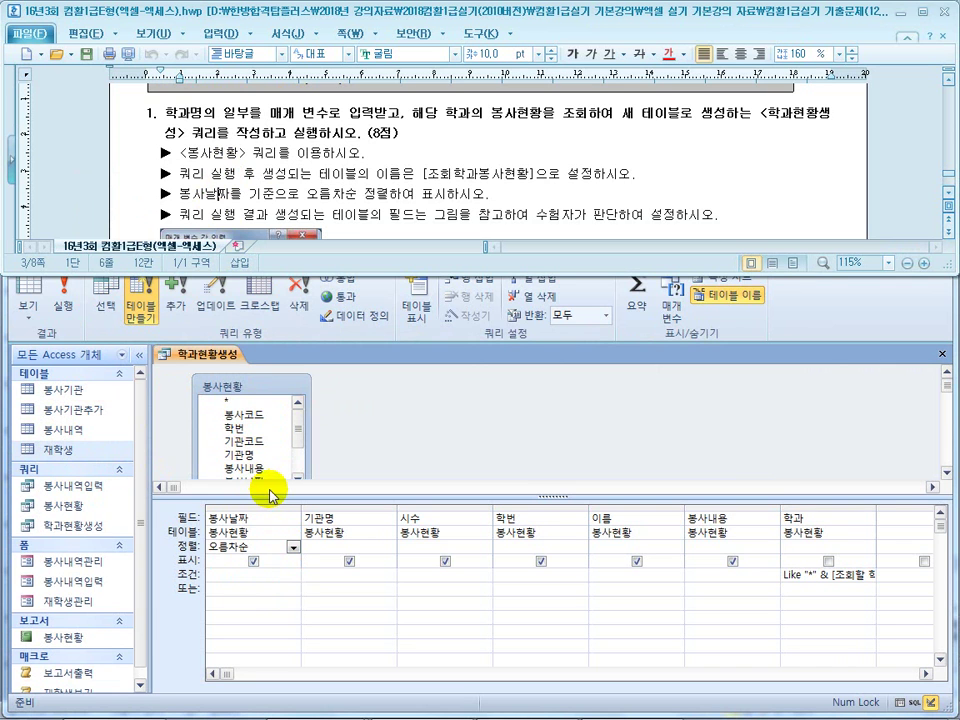
scroll(360, 205, "down", 3)
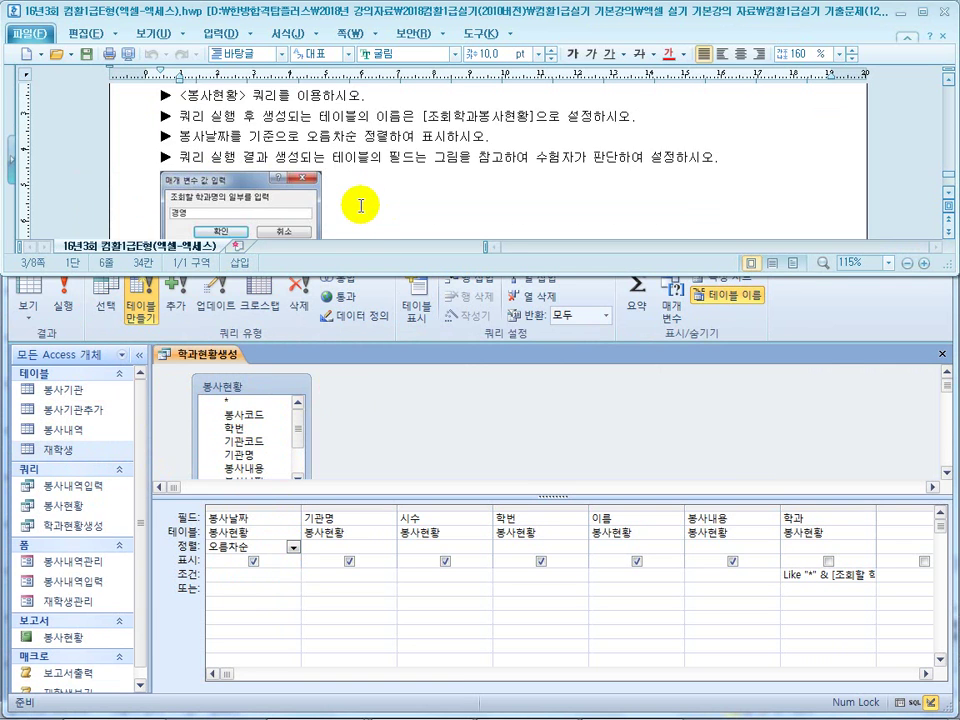
Step: Confirm 조회학과봉사현황 in the current database as the make-table target and run the query with 경영 as the parameter value
left_click(392, 439)
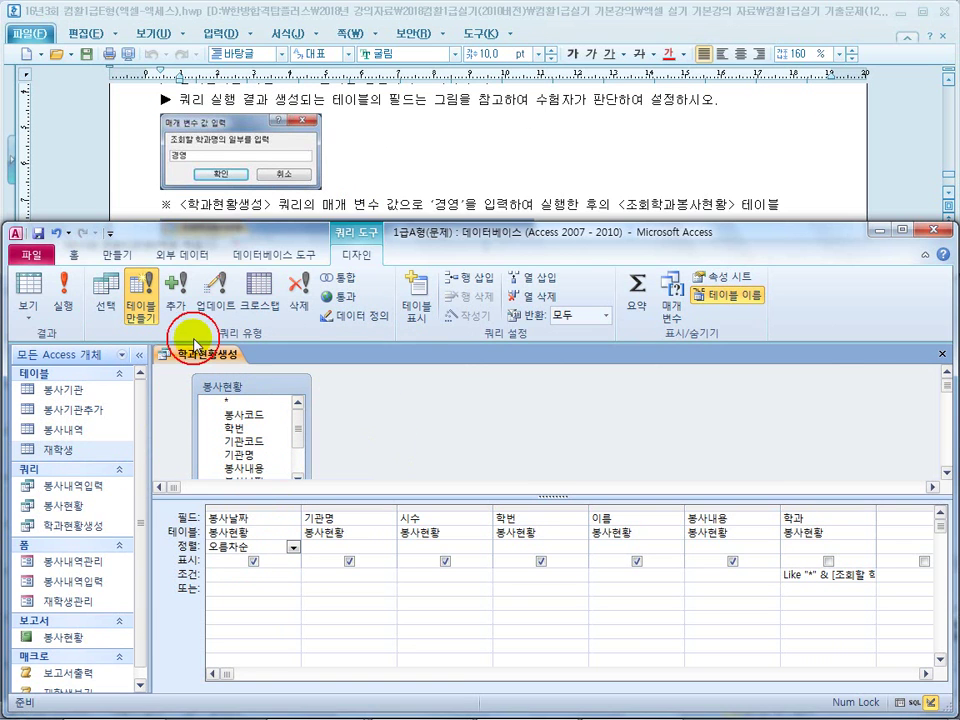
left_click(137, 313)
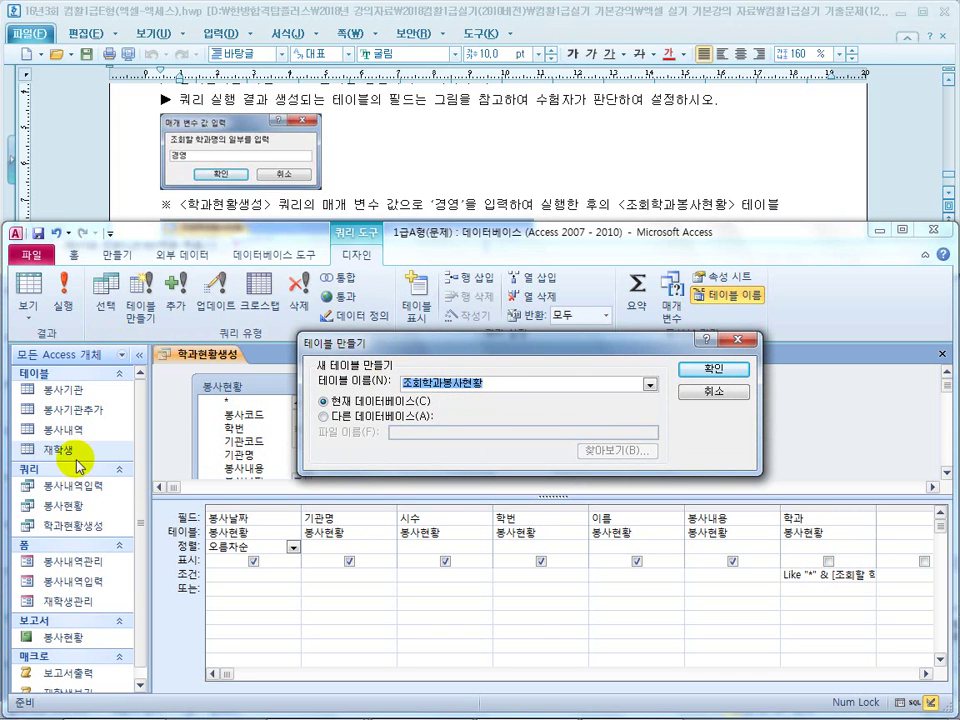
left_click(707, 370)
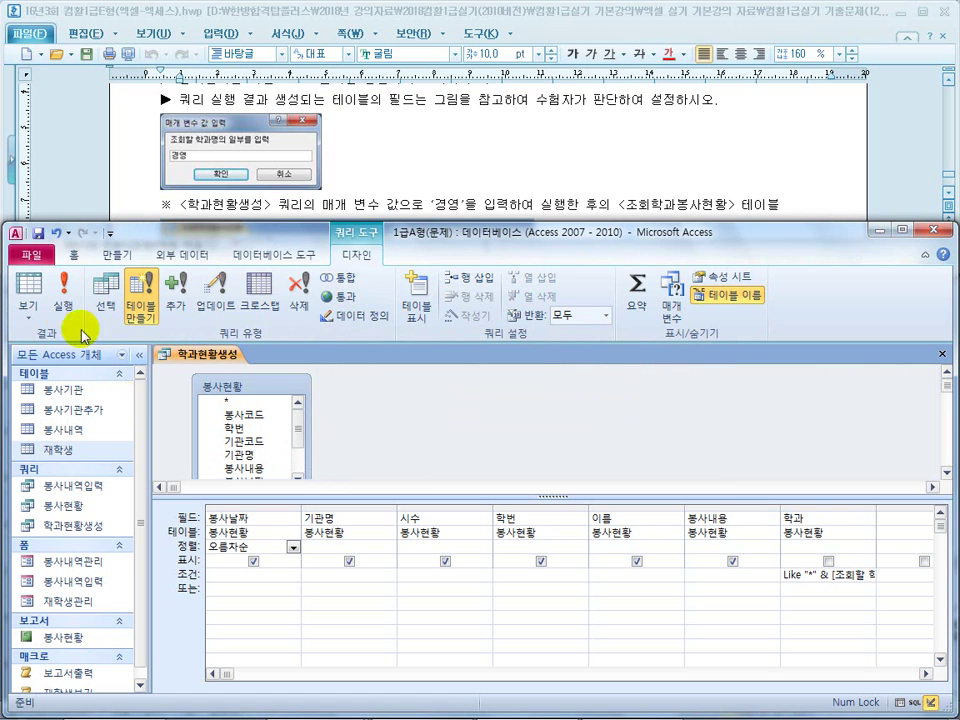
left_click(63, 288)
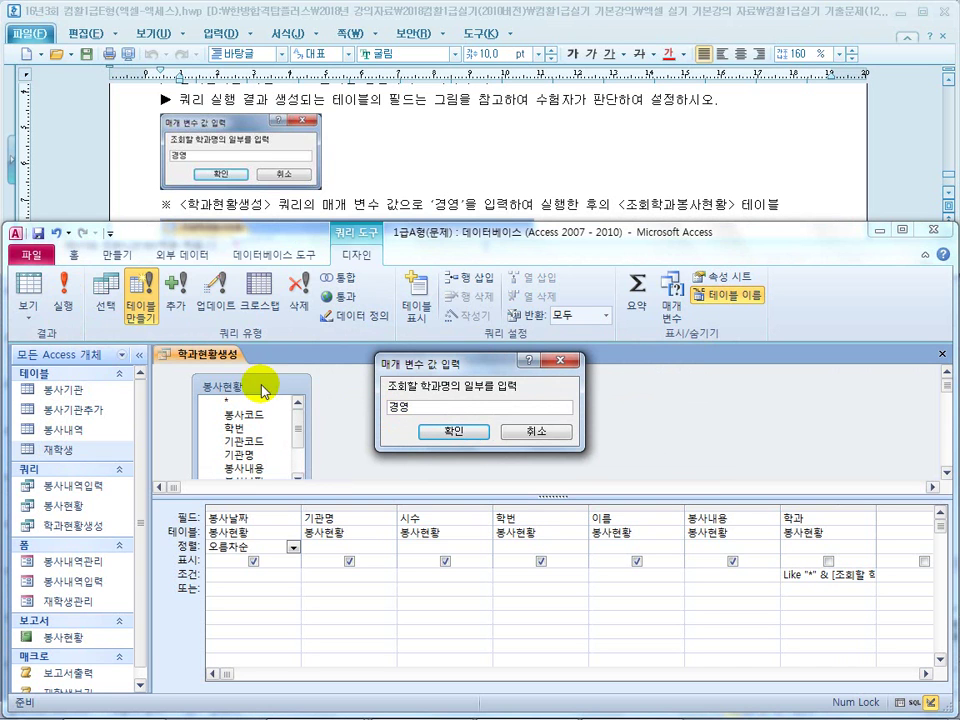
left_click(454, 433)
left_click(432, 414)
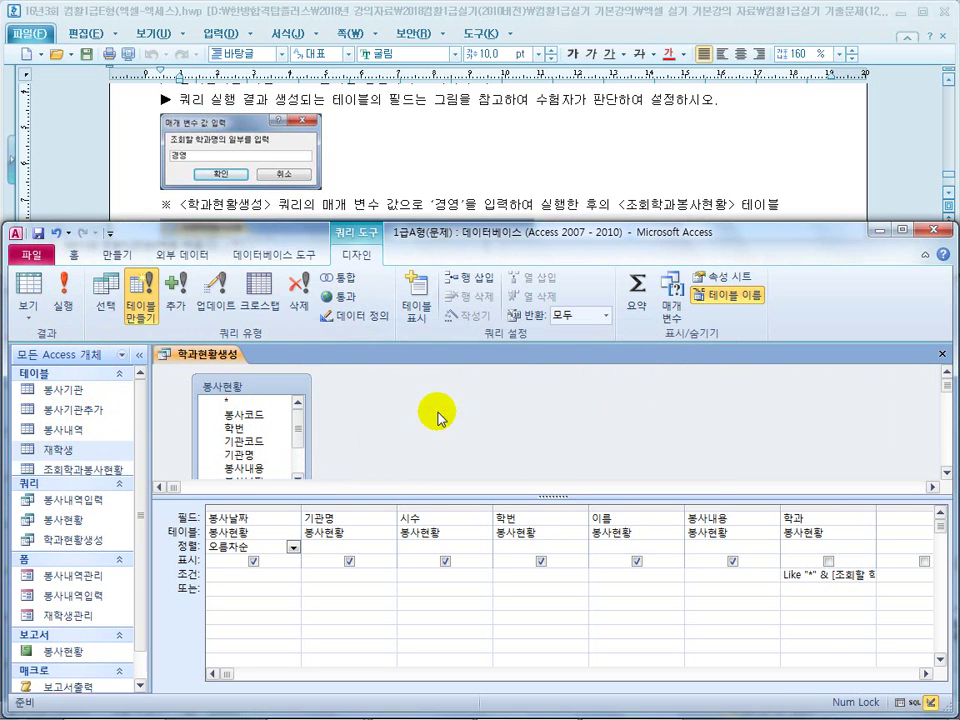
Step: Open the regenerated 조회학과봉사현황 table, compare its rows with the exam's sample table, and close it
double_click(76, 468)
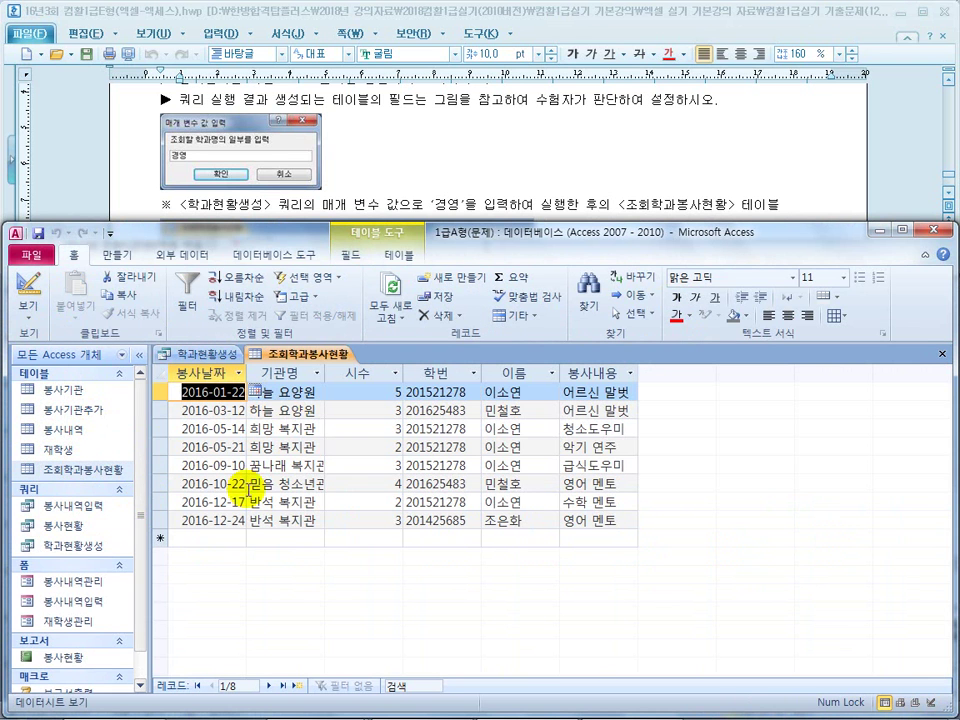
left_click(443, 154)
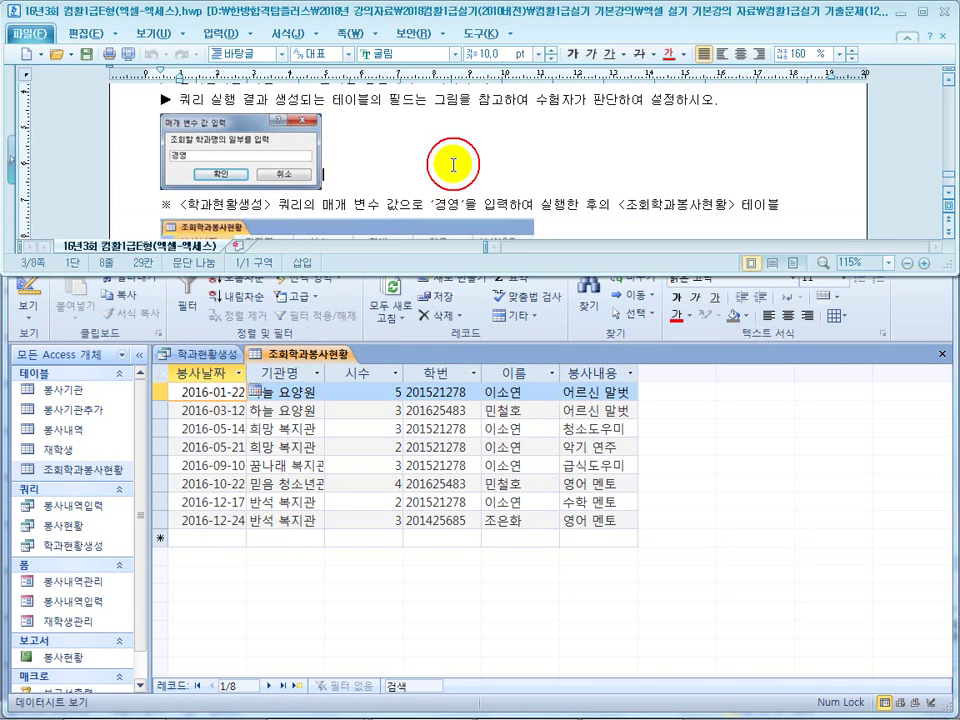
scroll(450, 154, "down", 3)
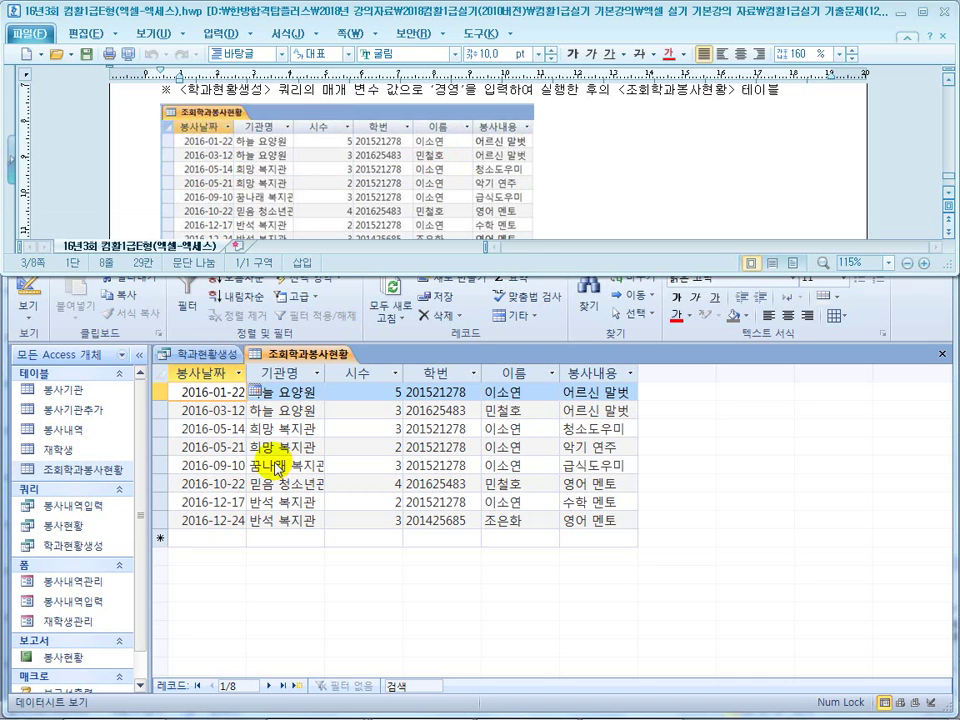
scroll(591, 201, "up", 2)
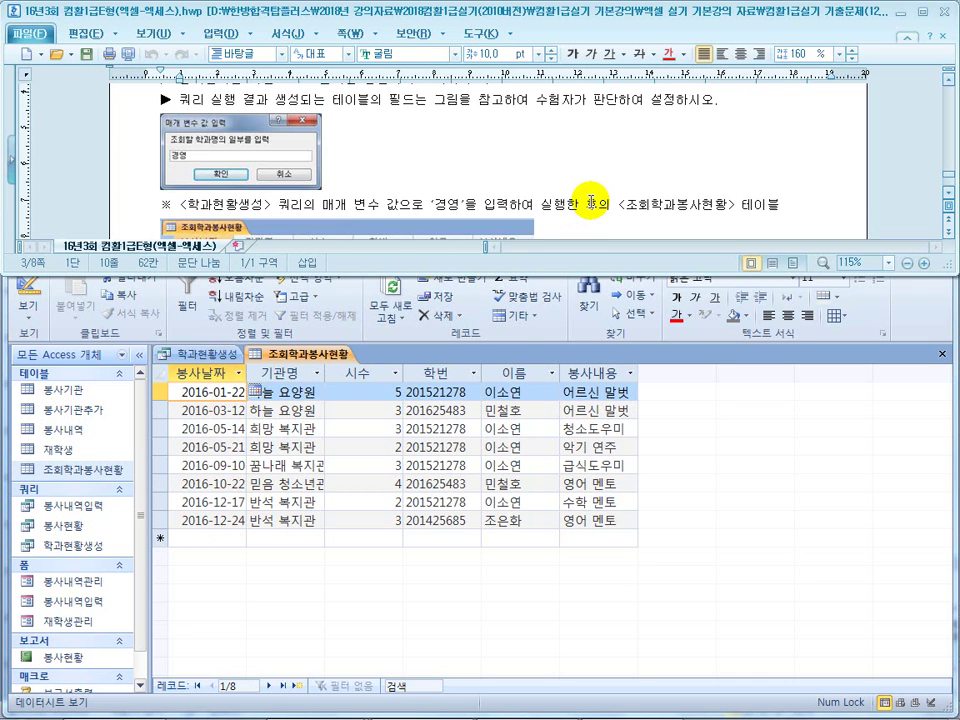
left_click(935, 354)
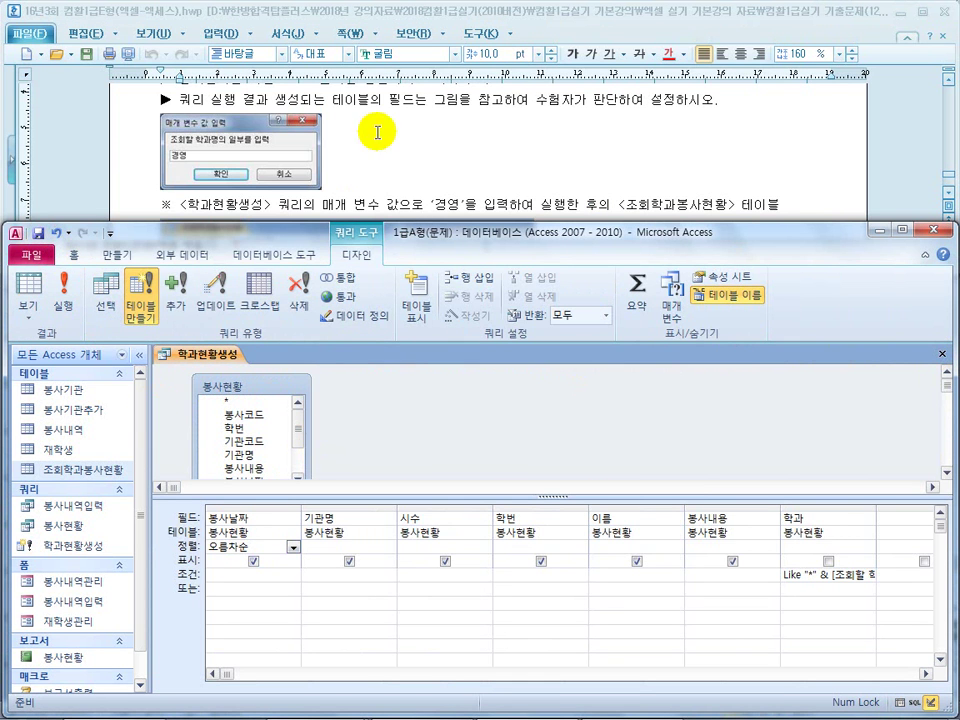
Step: Recheck the sorting instruction in the exam document and close the 학과현황생성 query design
left_click(382, 173)
left_click_drag(218, 136, 357, 136)
left_click(378, 200)
scroll(400, 210, "down", 1)
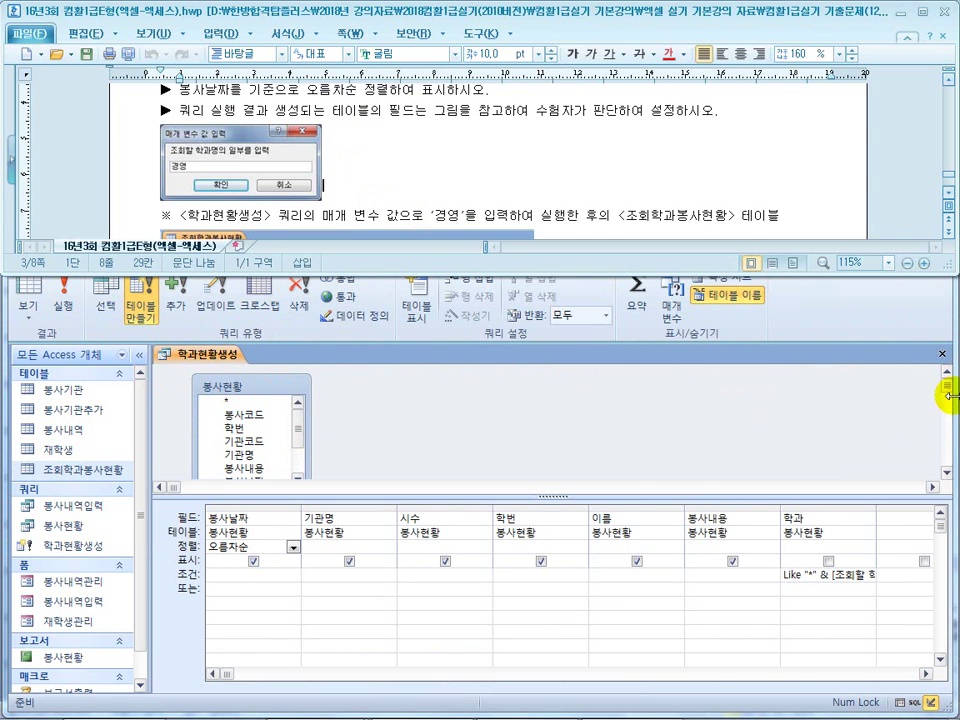
left_click(943, 355)
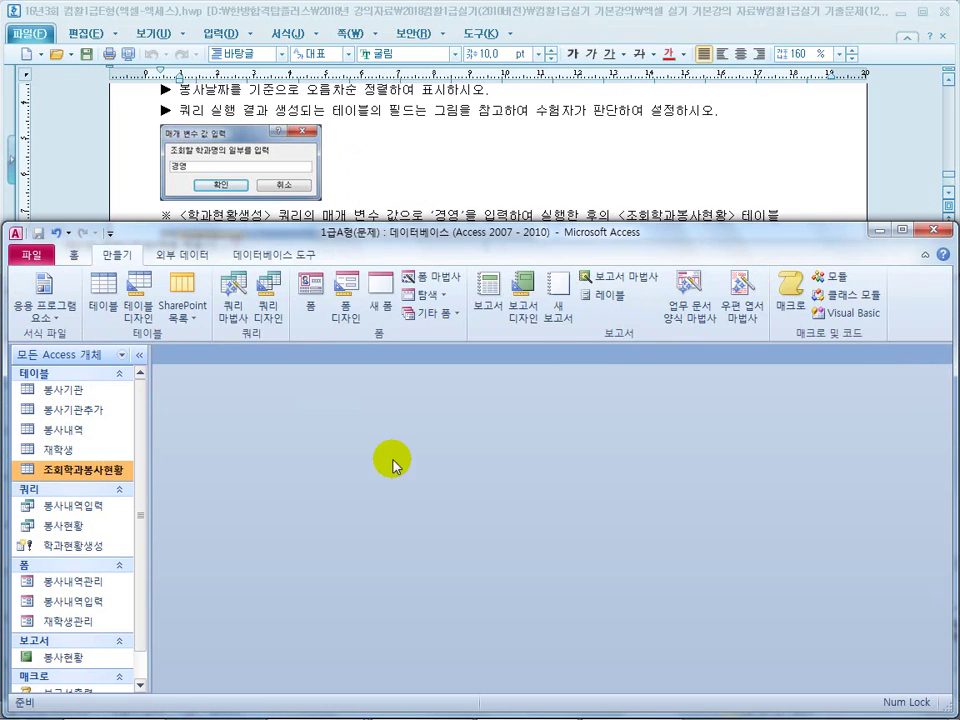
Step: Read task 2 in the exam document for the source tables and totals required by the 기관별봉사현황 query
left_click(368, 185)
scroll(368, 185, "down", 8)
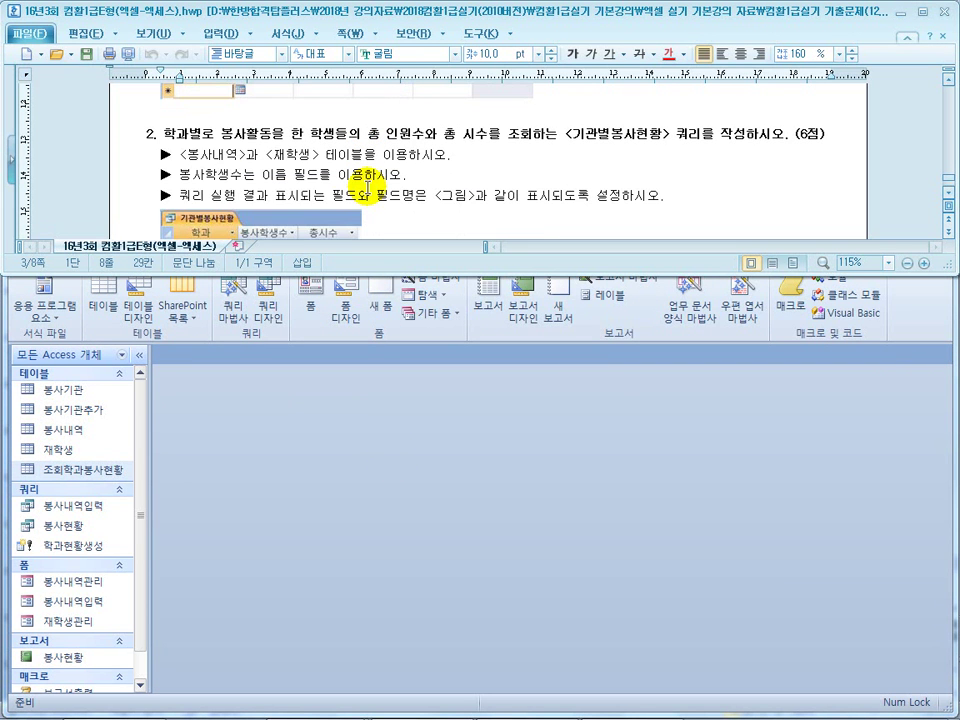
left_click_drag(213, 156, 317, 158)
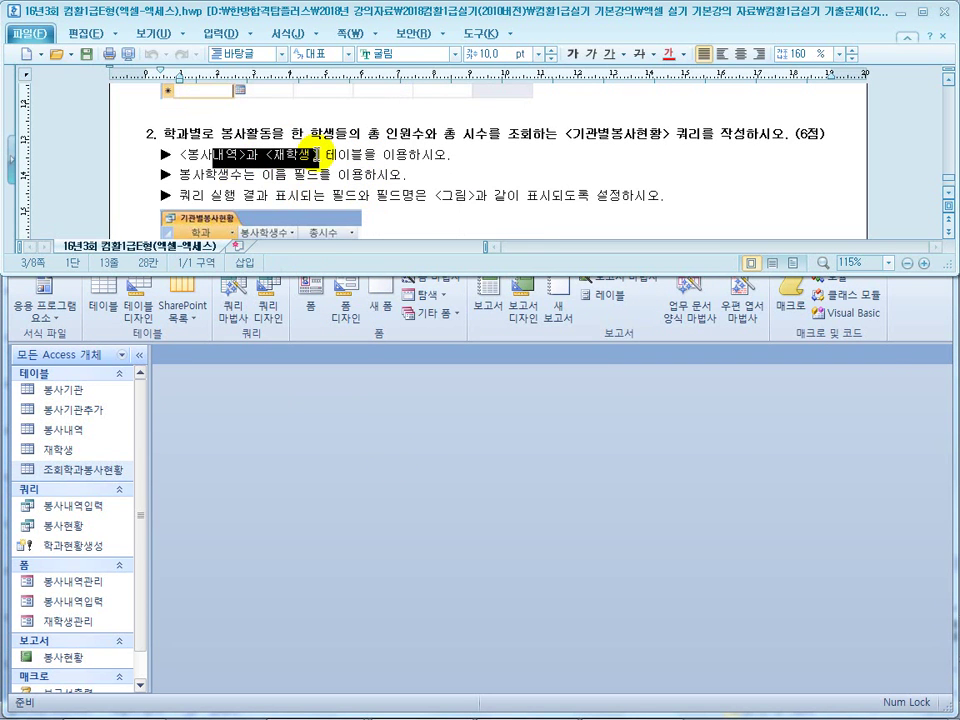
left_click(315, 445)
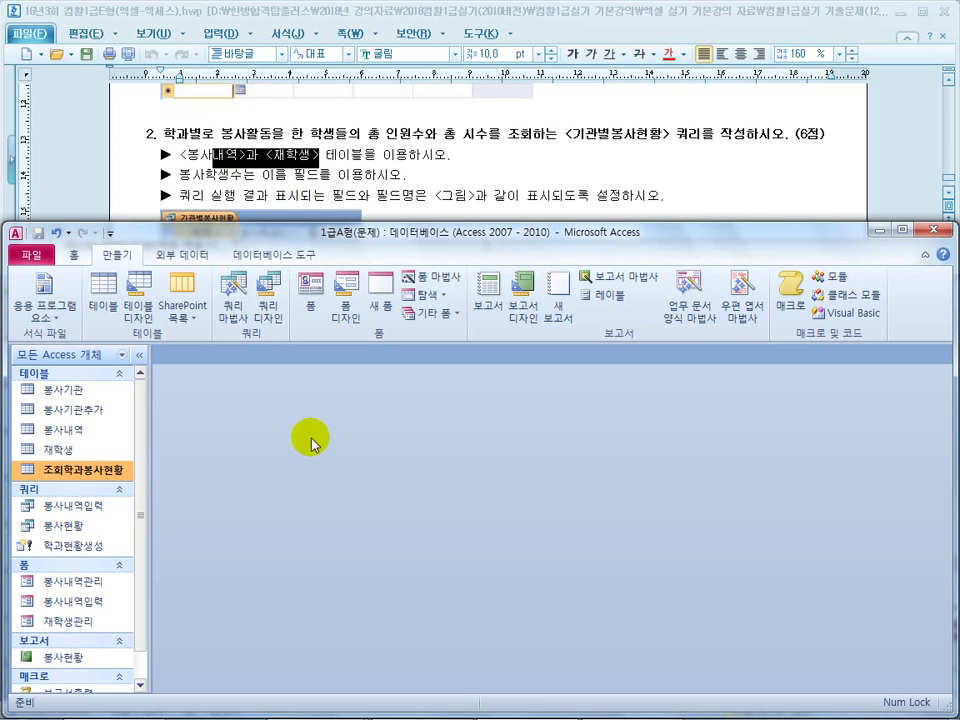
left_click(381, 124)
left_click_drag(386, 133, 480, 133)
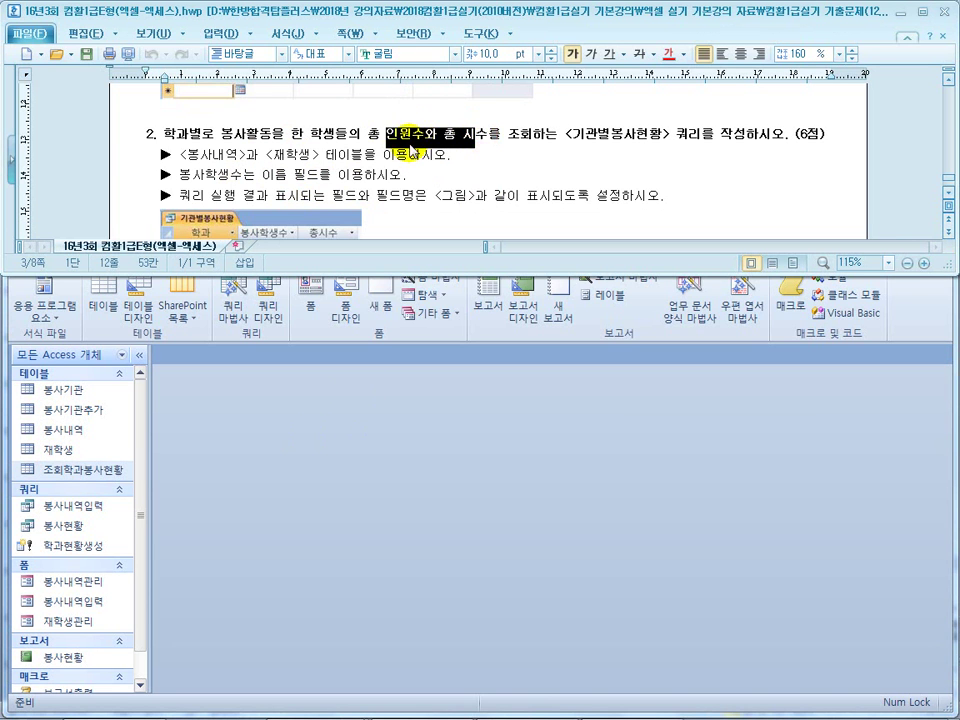
left_click(410, 133)
left_click_drag(500, 133, 461, 133)
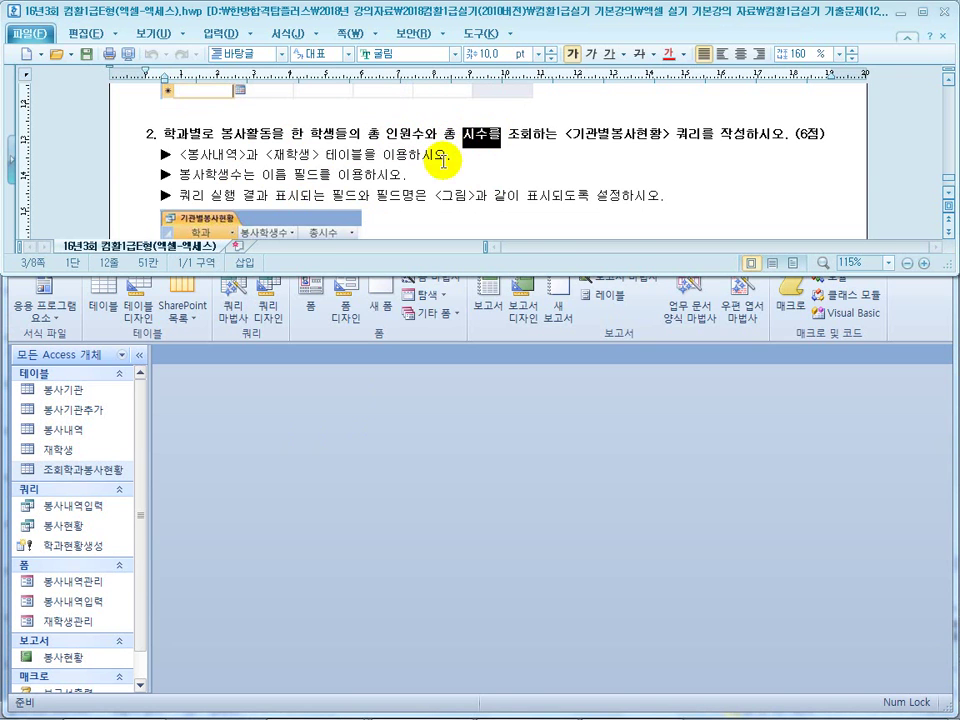
Step: Create a new query in Design View with the 봉사내역 and 재학생 tables and enlarge the design grid
left_click(300, 403)
left_click(266, 298)
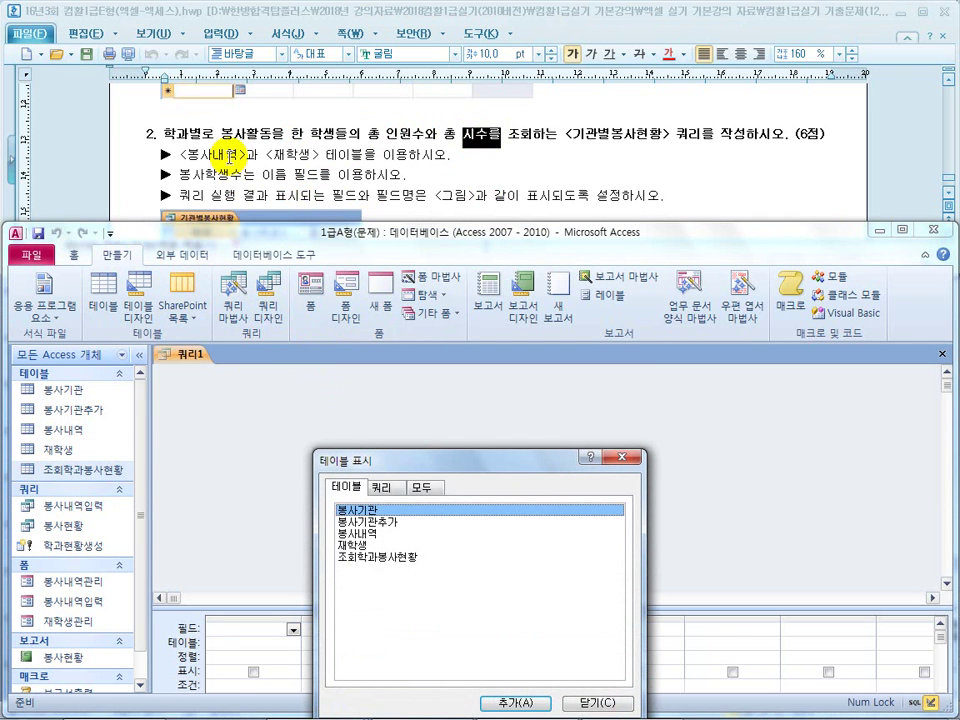
double_click(363, 534)
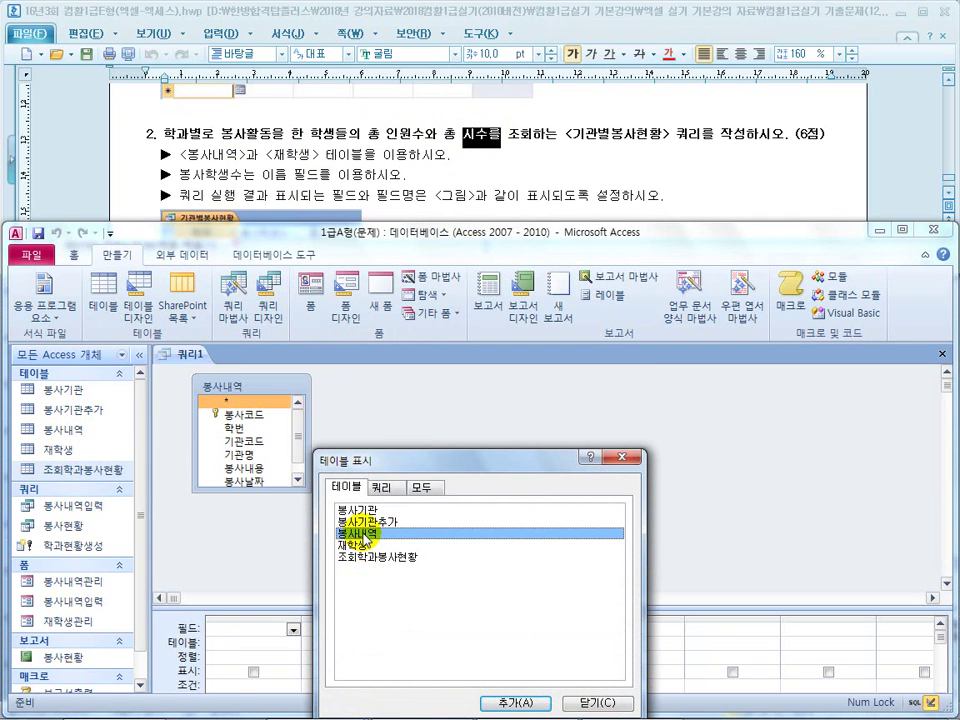
double_click(360, 546)
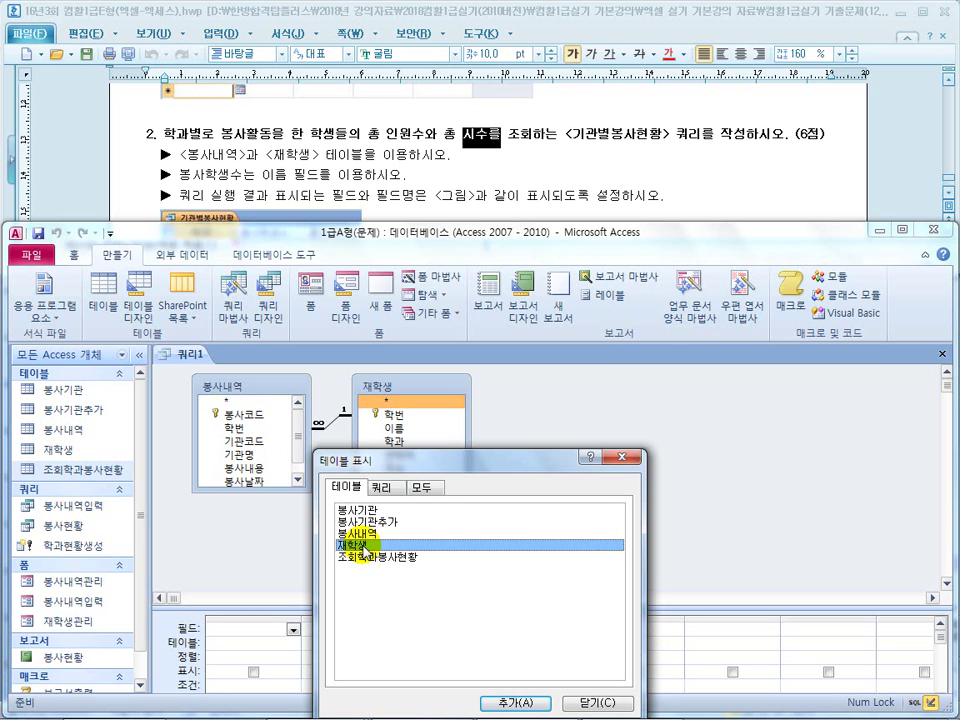
left_click(592, 706)
left_click_drag(392, 604, 390, 524)
Step: Check the sample fields for 기관별봉사현황 in the exam document and add 학과 from 재학생 as the first query field
left_click(259, 146)
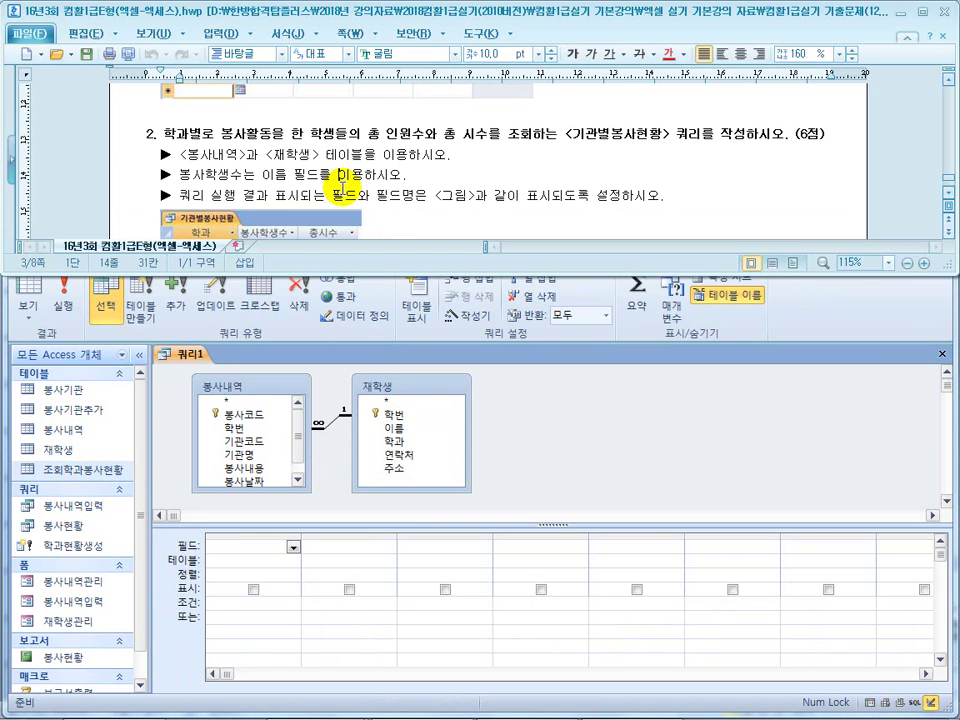
scroll(259, 142, "down", 3)
scroll(256, 176, "up", 2)
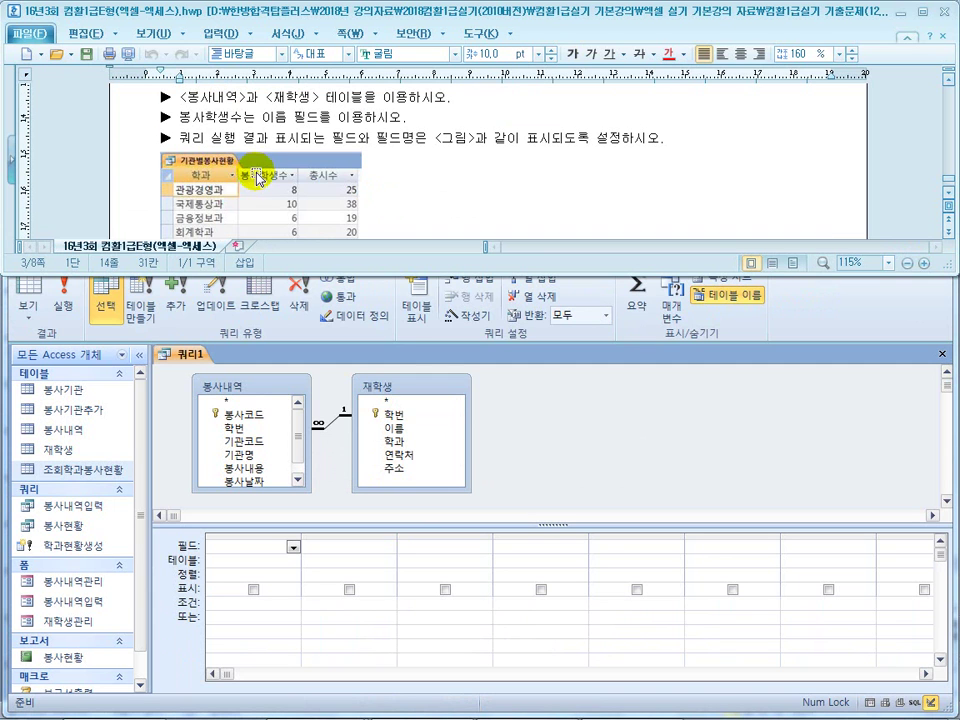
left_click(397, 420)
left_click(228, 427)
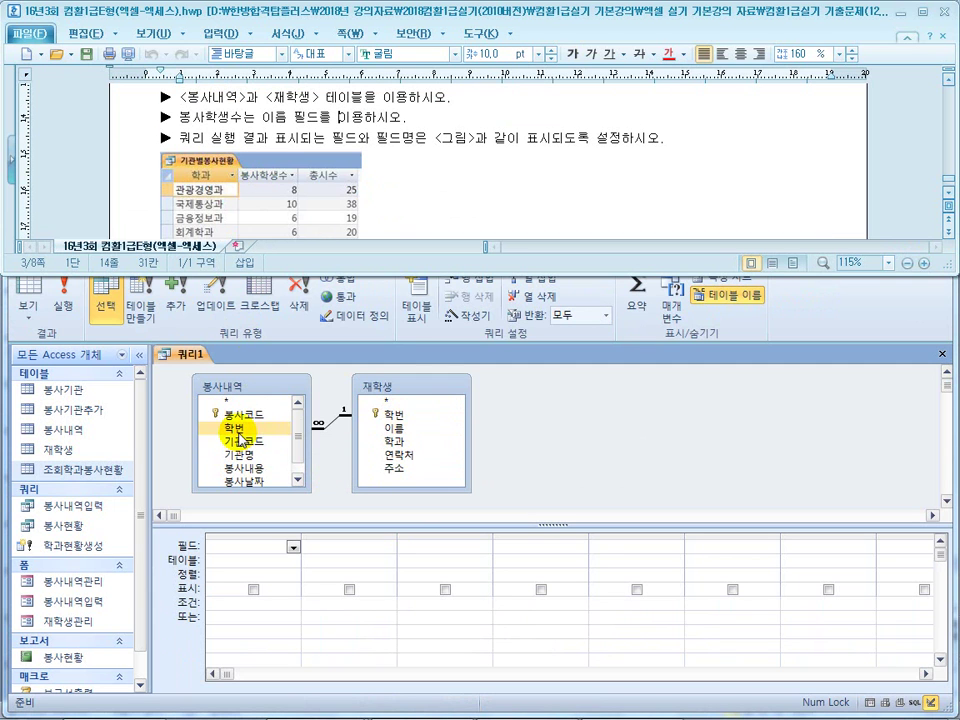
left_click(372, 454)
left_click(398, 441)
double_click(398, 442)
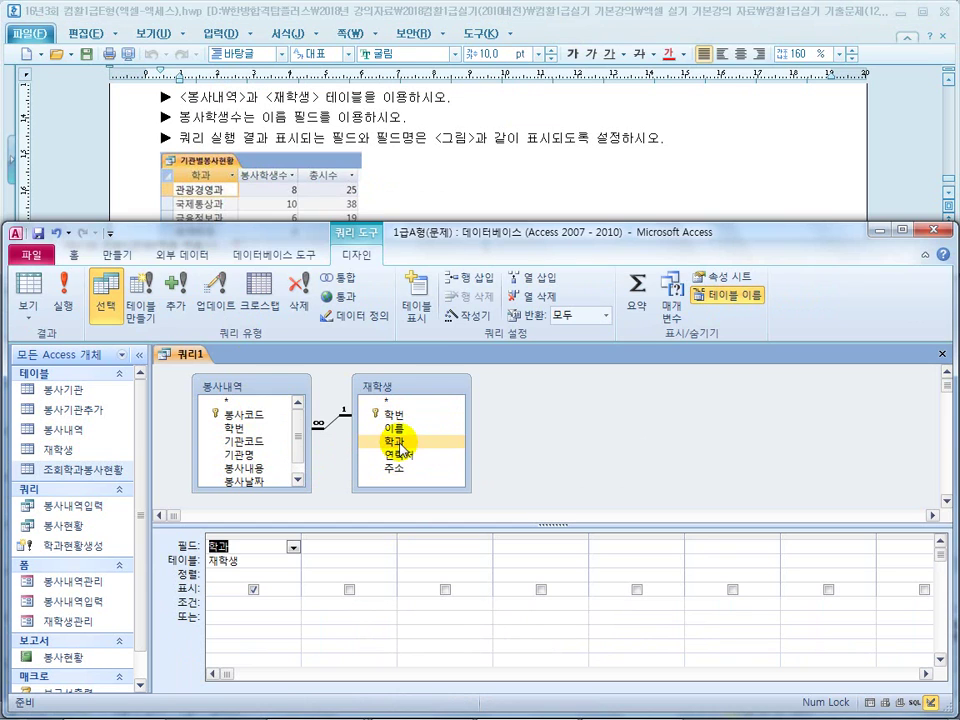
Step: Check the 봉사학생수 instruction in the exam document, and add 이름 from 재학생 and 시수 from 봉사내역 to the query
left_click_drag(400, 447, 278, 204)
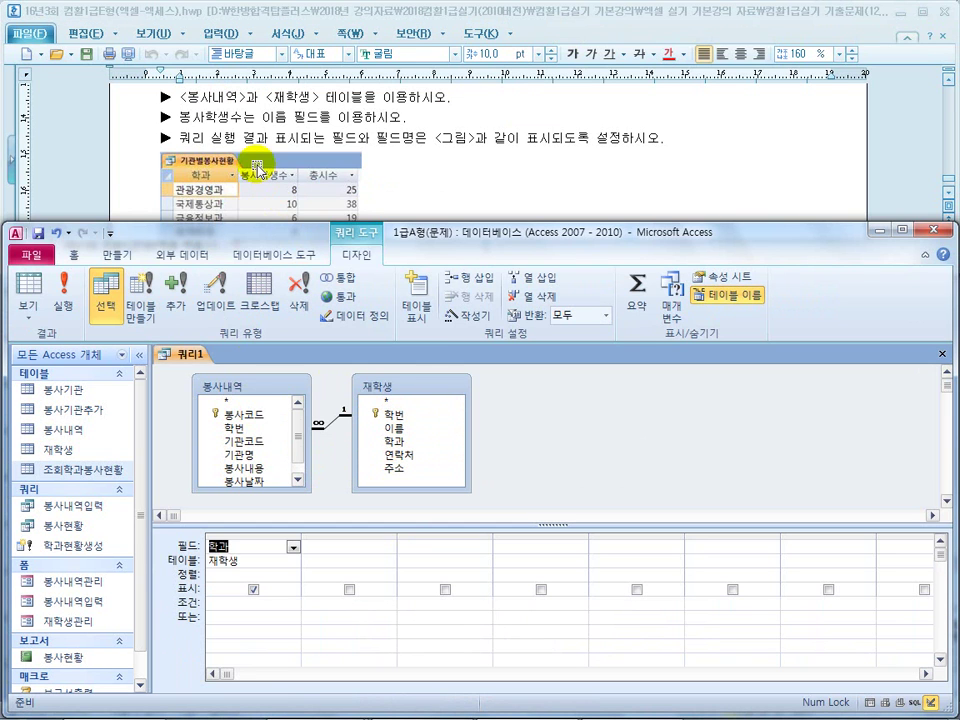
left_click_drag(205, 119, 303, 121)
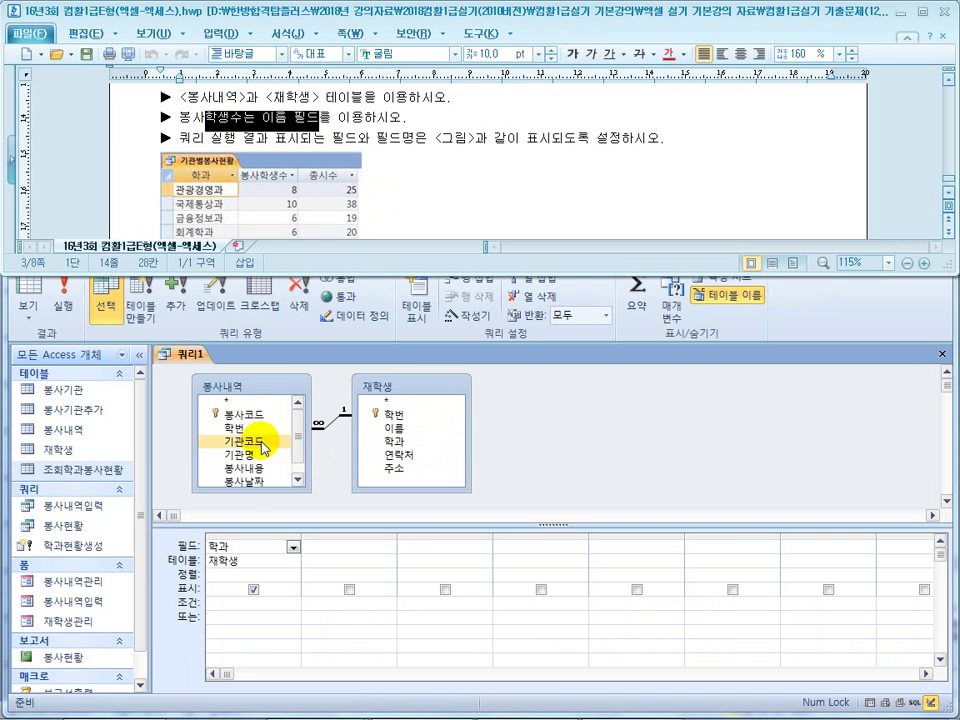
left_click_drag(263, 118, 333, 118)
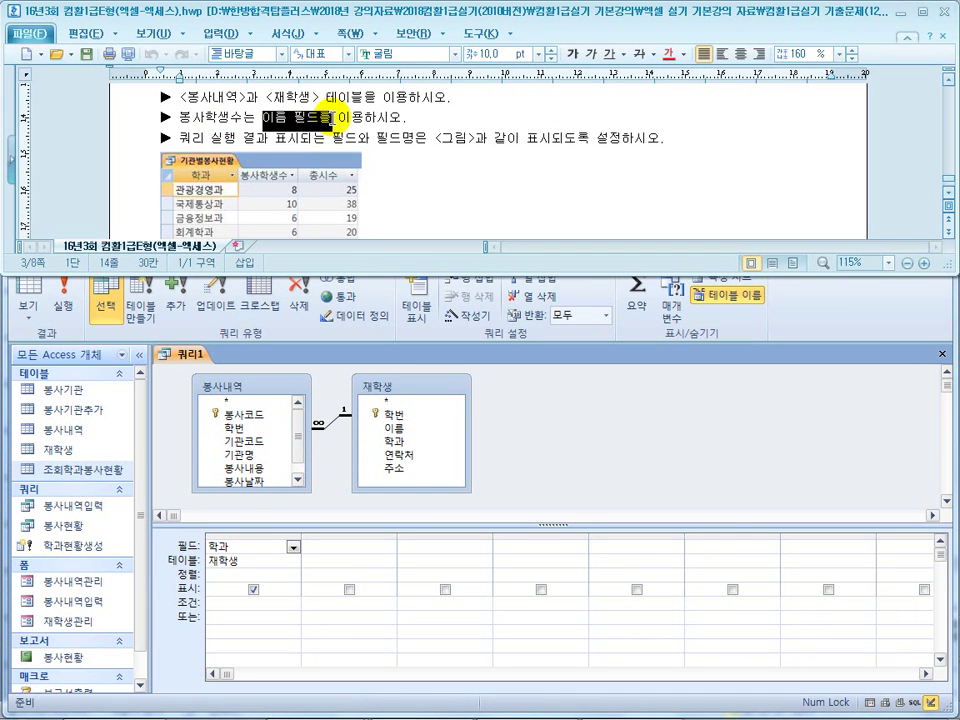
double_click(396, 428)
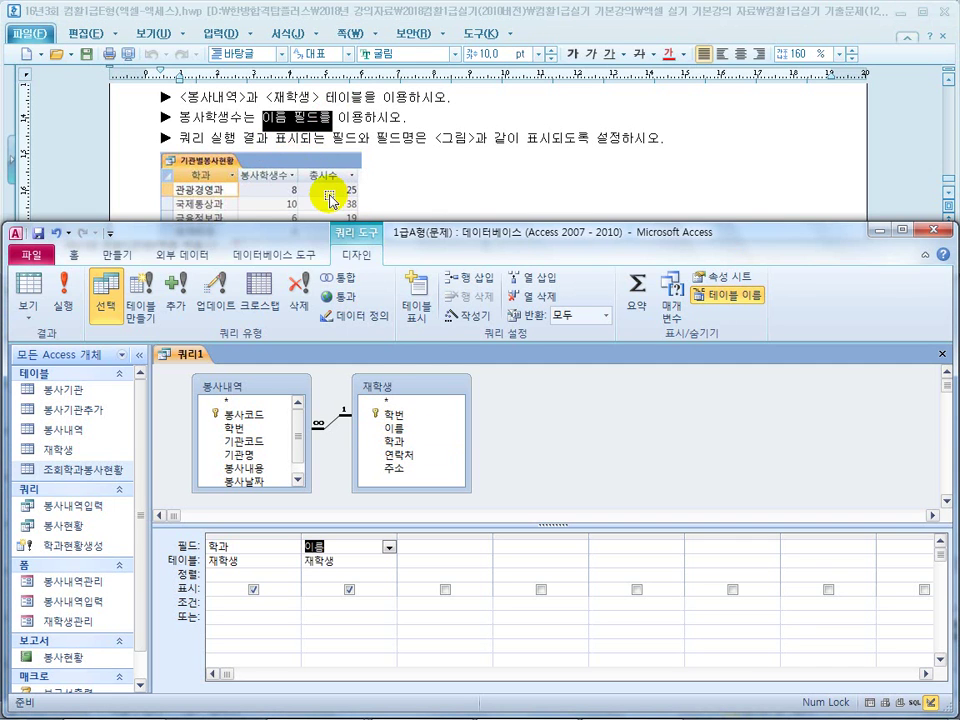
left_click_drag(301, 449, 294, 456)
left_click(250, 485)
double_click(247, 485)
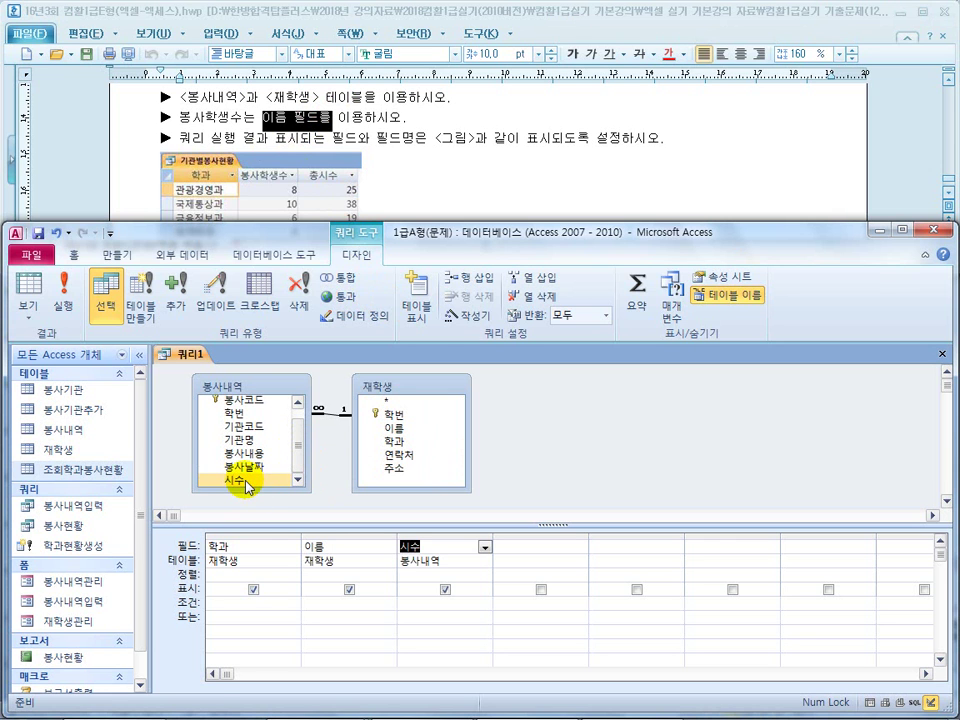
Step: Run the query to compare its rows with the exam's sample result and return to Design View
left_click(62, 292)
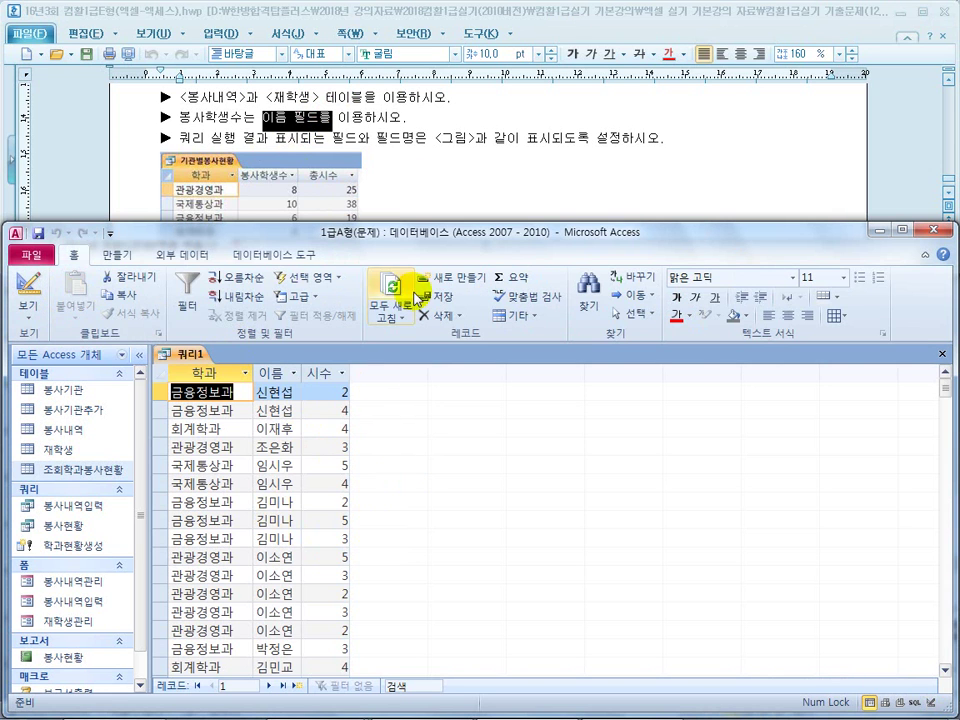
left_click(425, 168)
scroll(400, 172, "down", 2)
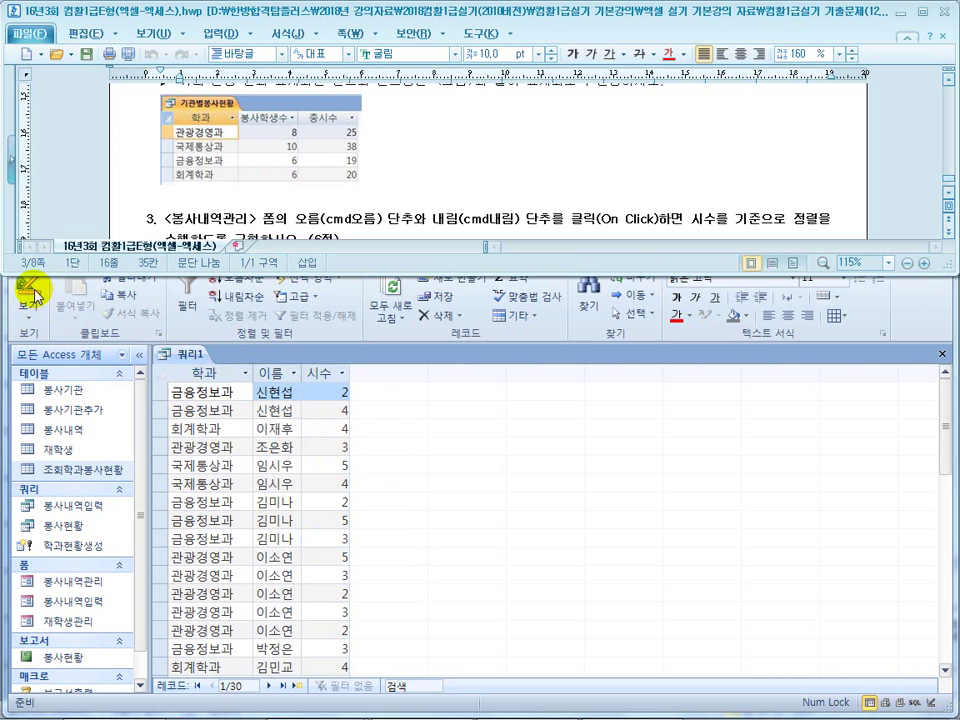
left_click(40, 297)
left_click(32, 290)
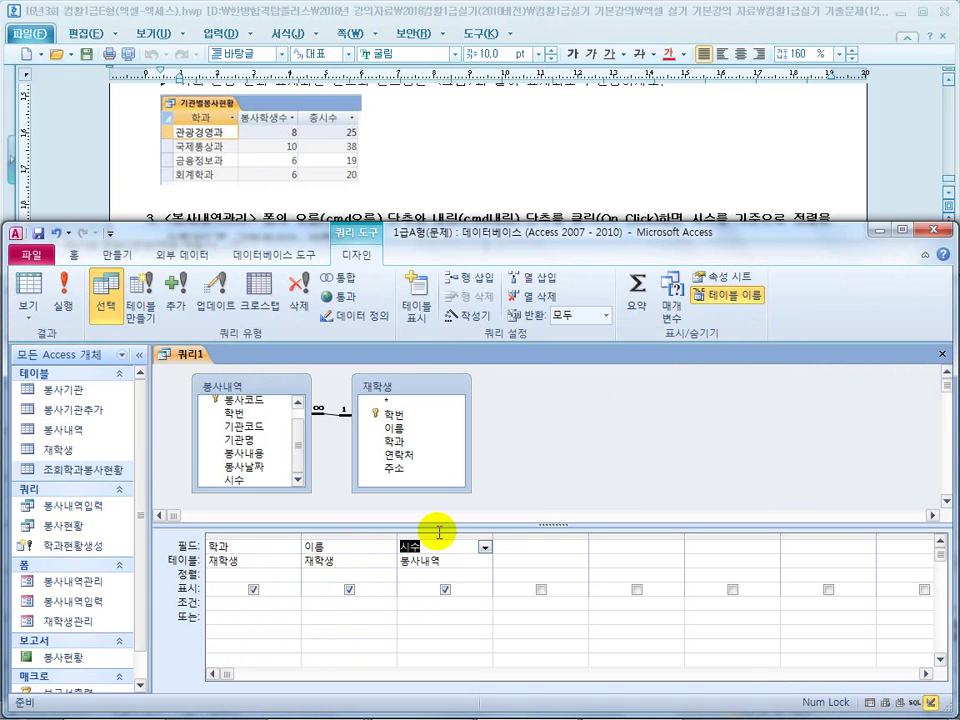
Step: Turn on the query's totals, summarizing 이름 by 개수 and 시수 by 합계
left_click(636, 298)
left_click(364, 574)
left_click(388, 576)
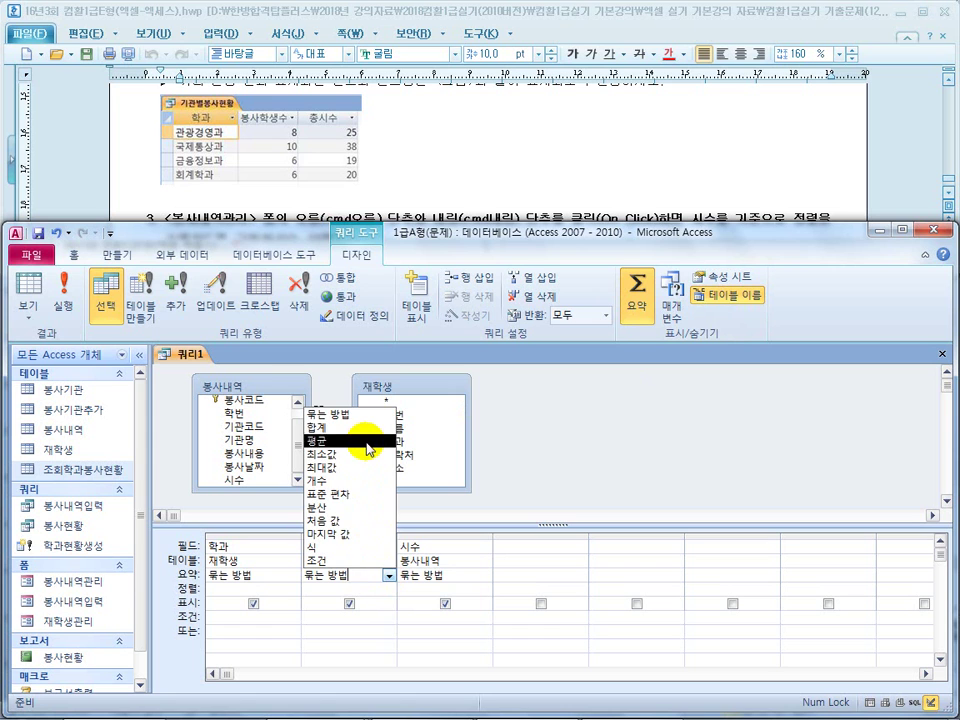
left_click(364, 479)
left_click(482, 577)
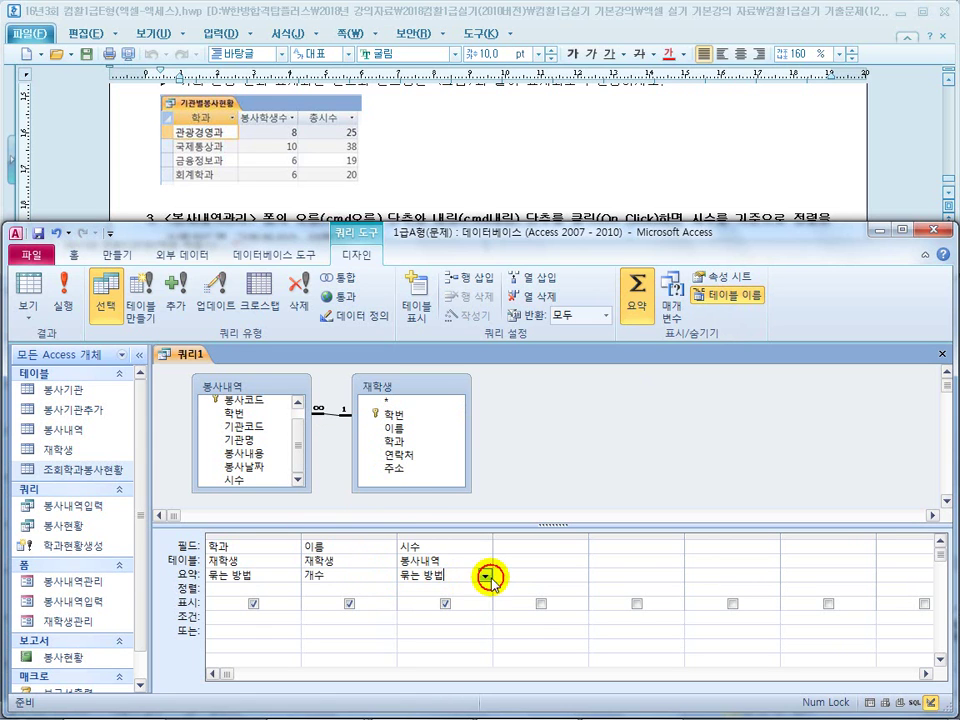
left_click(458, 370)
Step: Run the totals query and compare its values and column headings with the sample in the exam document
left_click(64, 290)
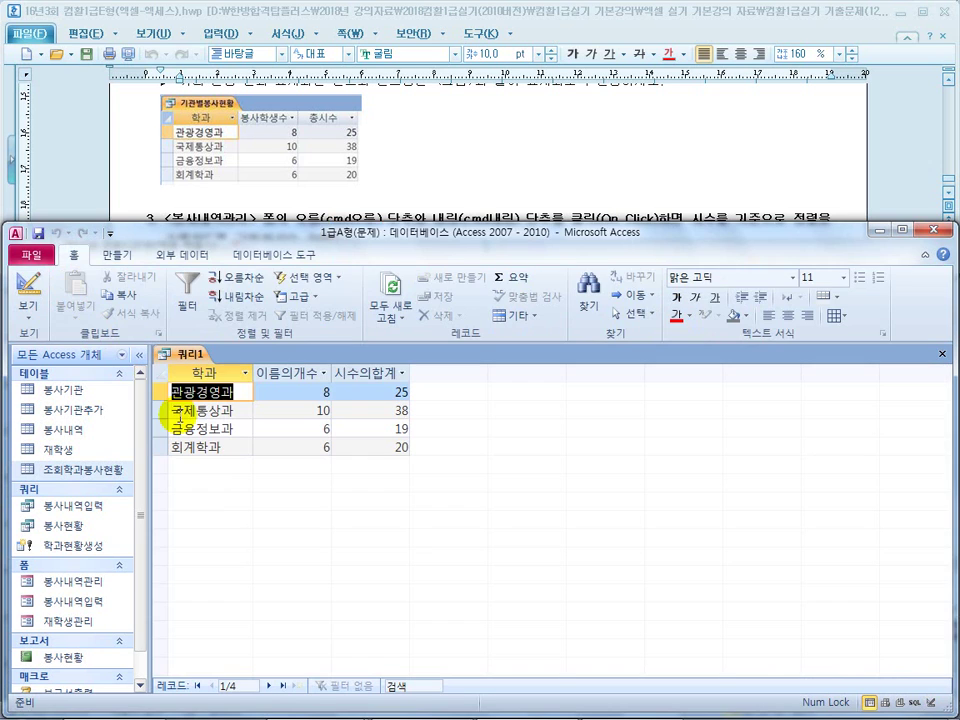
left_click(438, 185)
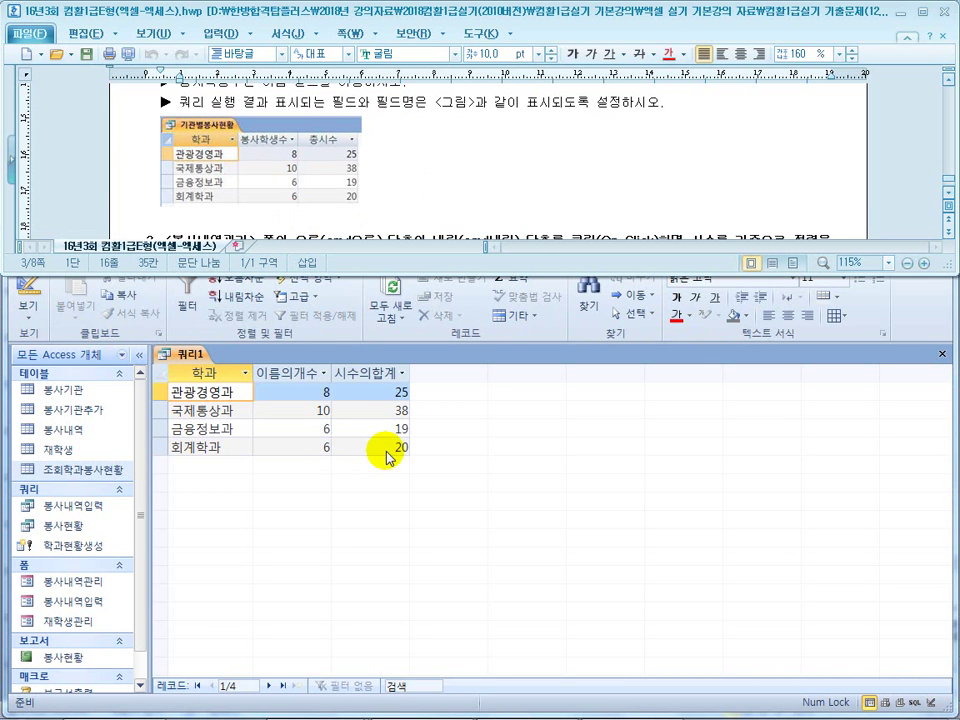
left_click(249, 383)
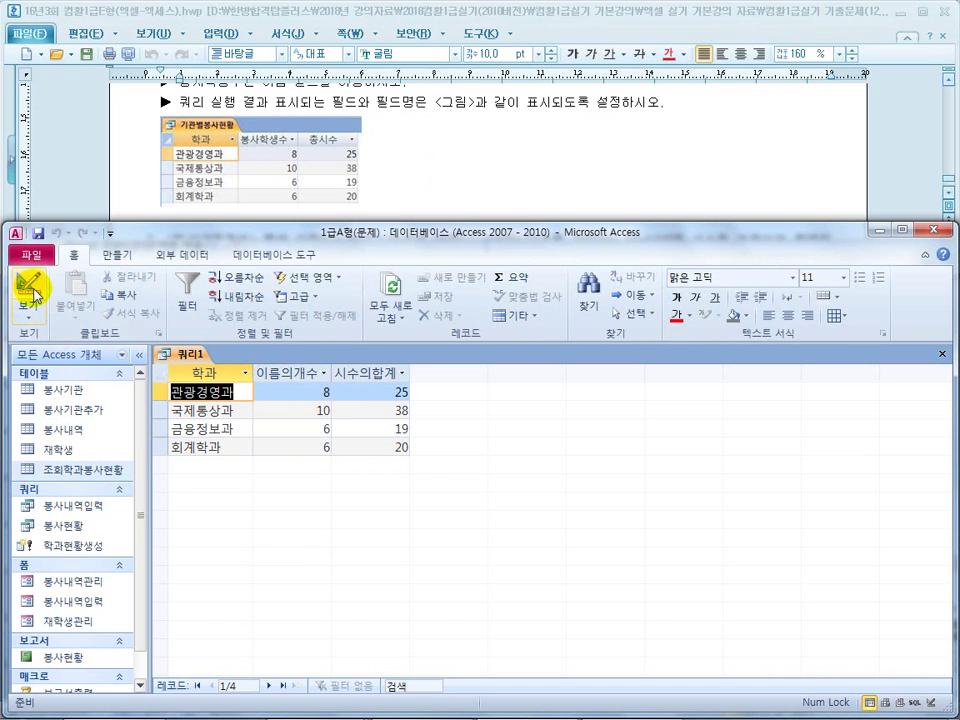
Step: In Design View, give the 이름 column the alias 봉사학생수 and the 시수 column the alias 총시수
left_click(30, 298)
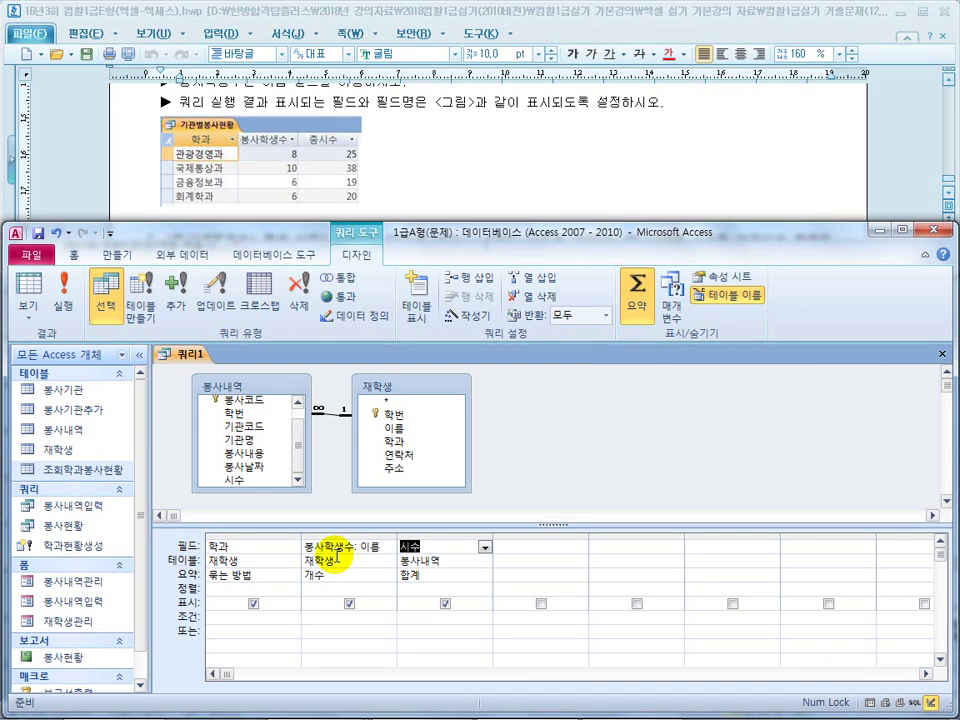
left_click(436, 562)
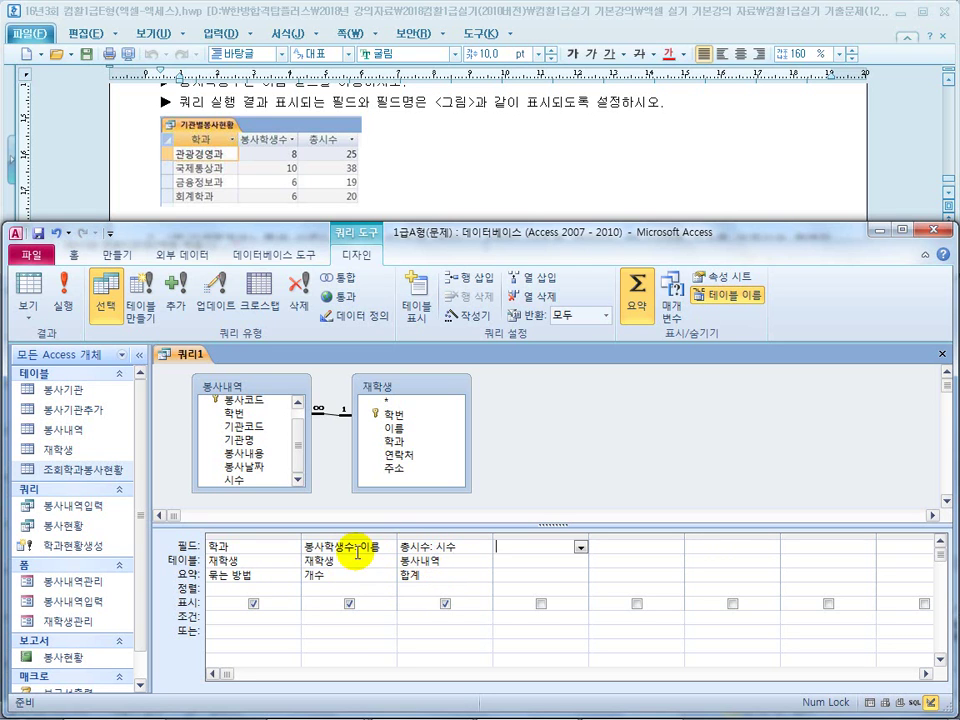
left_click_drag(356, 547, 302, 547)
double_click(428, 547)
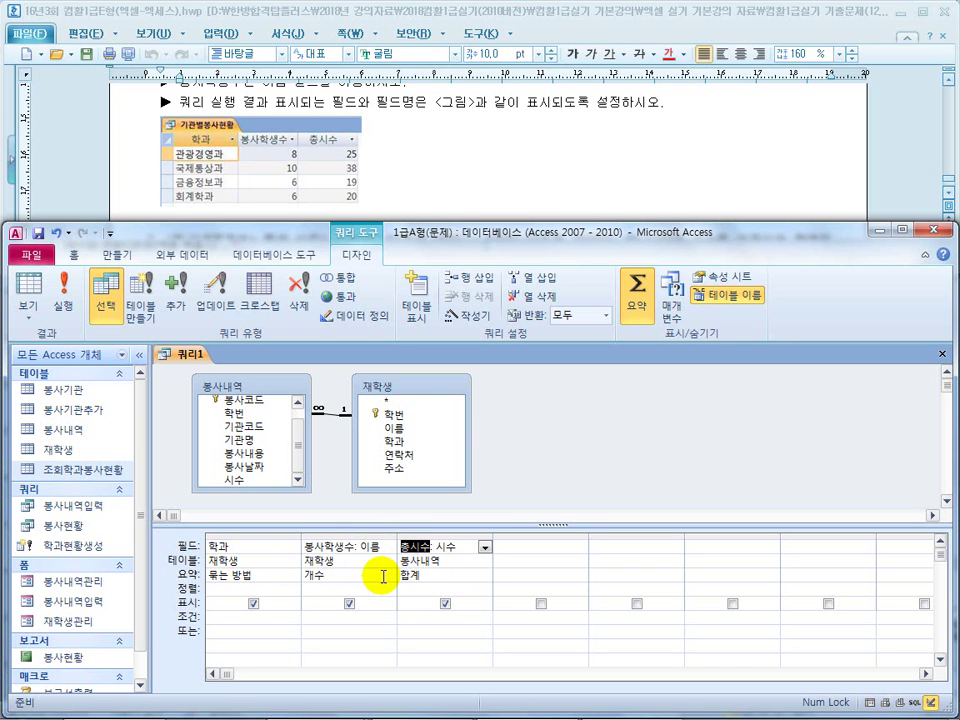
Step: Run the query to check it against the sample, save it as 기관별봉사현황 and close it
left_click(66, 292)
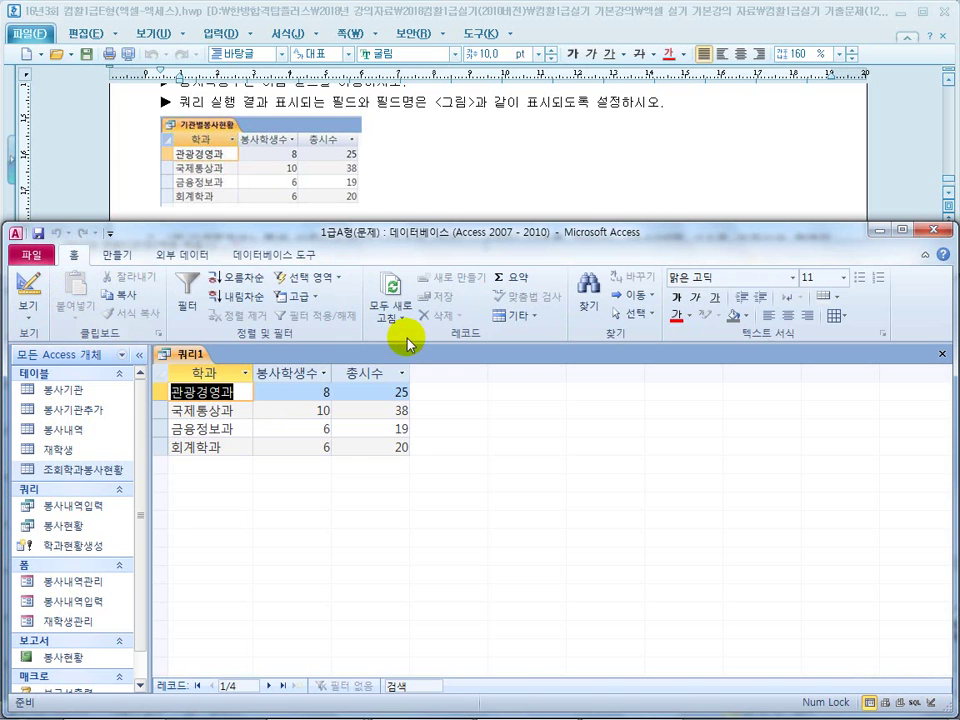
left_click(440, 166)
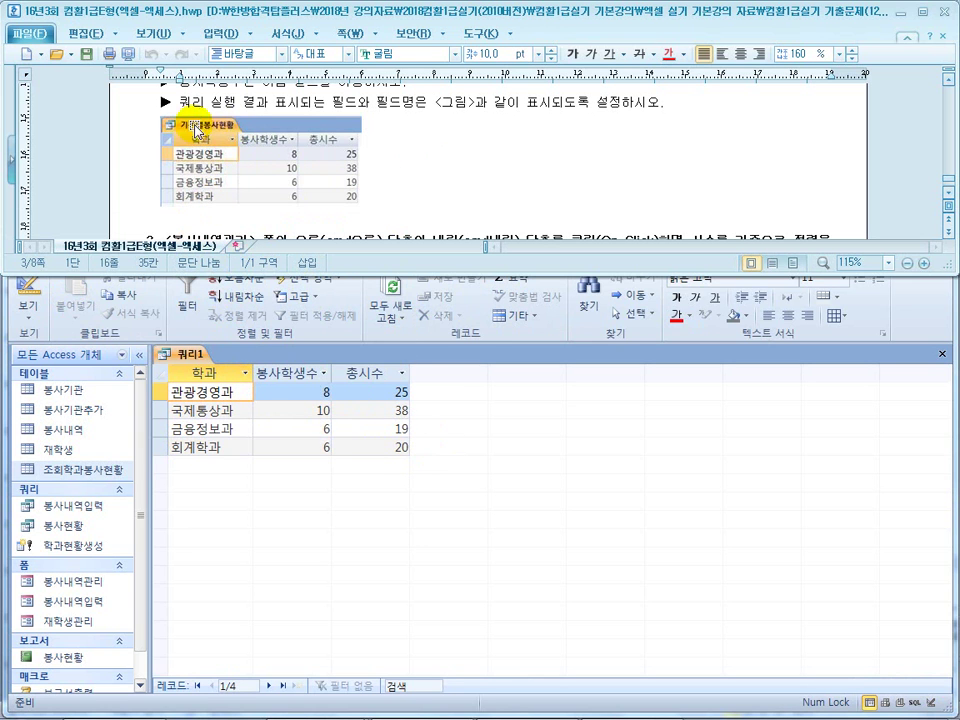
right_click(187, 354)
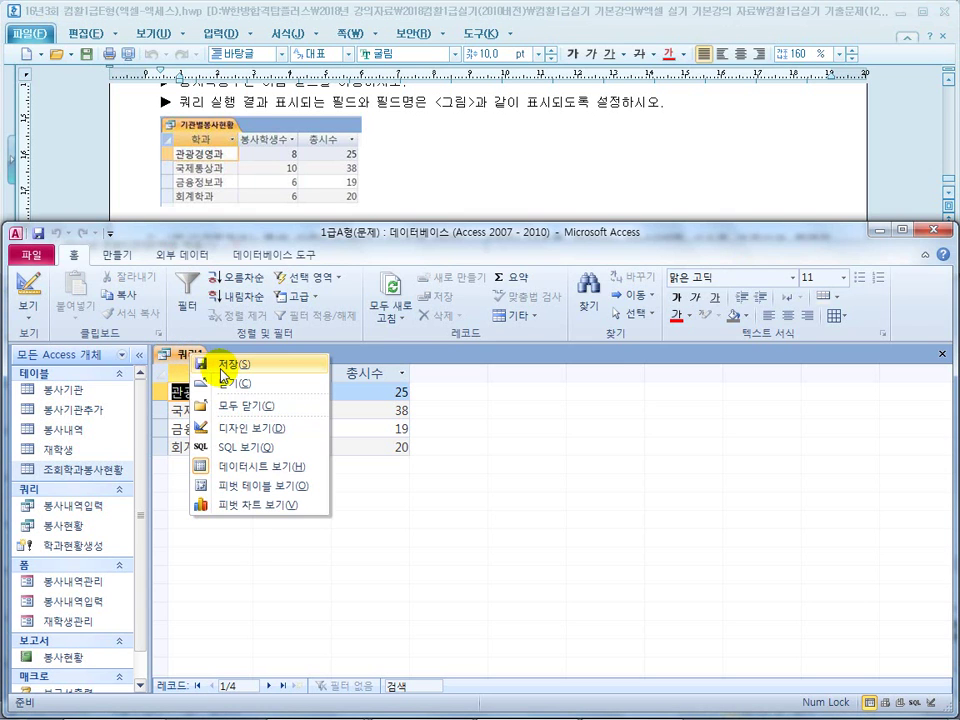
left_click(224, 364)
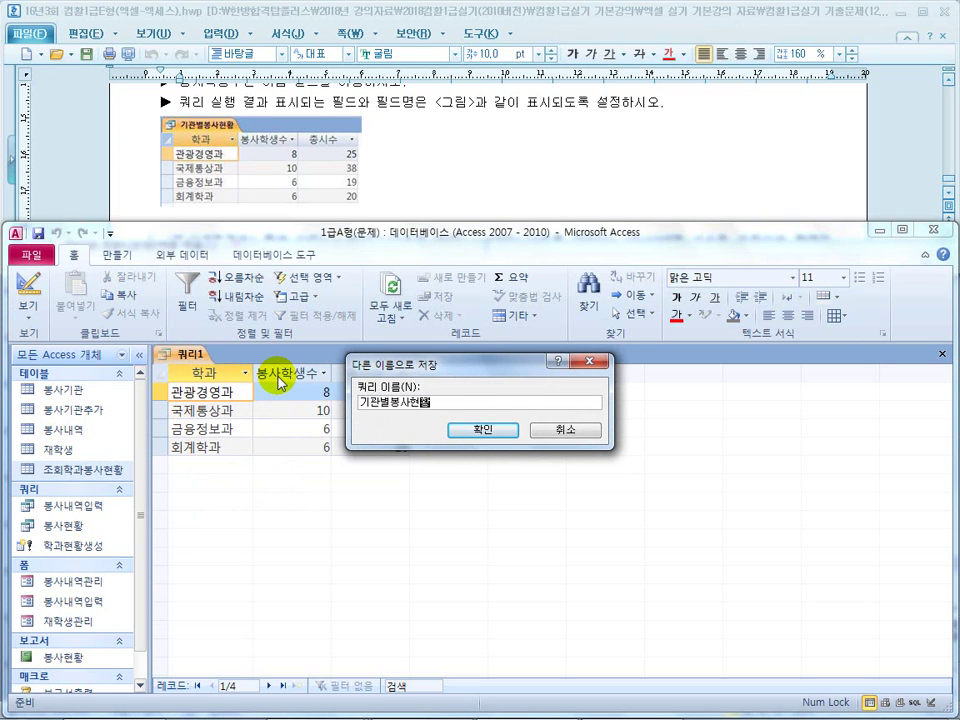
type("기관별봉사현황")
left_click(458, 429)
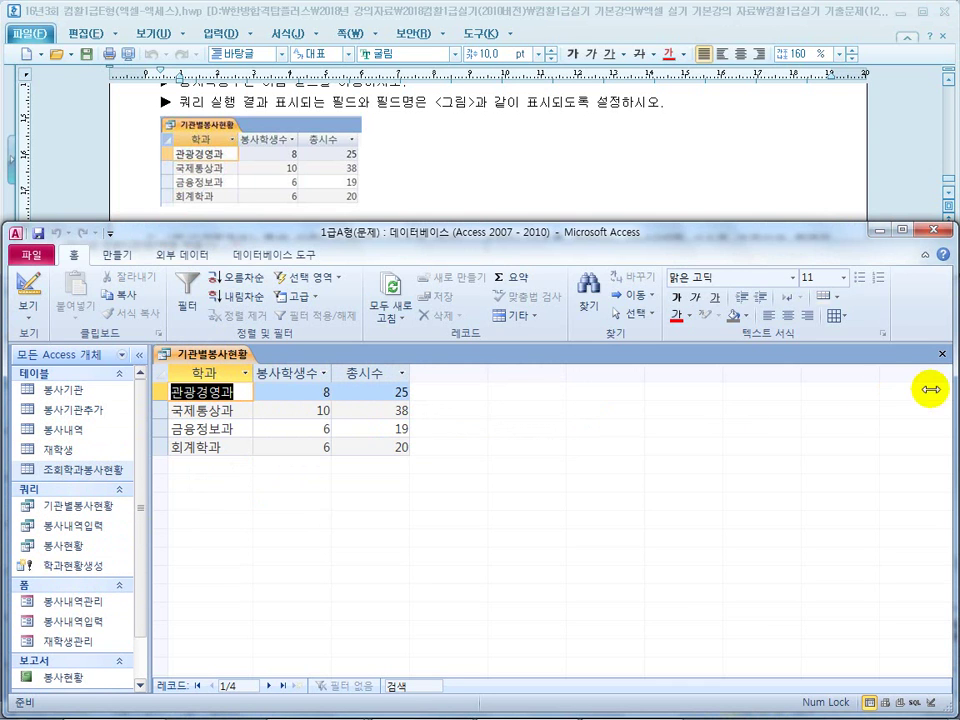
left_click(942, 353)
Step: Find task 3 in the exam document and open the 봉사내역관리 form in Design View
right_click(110, 507)
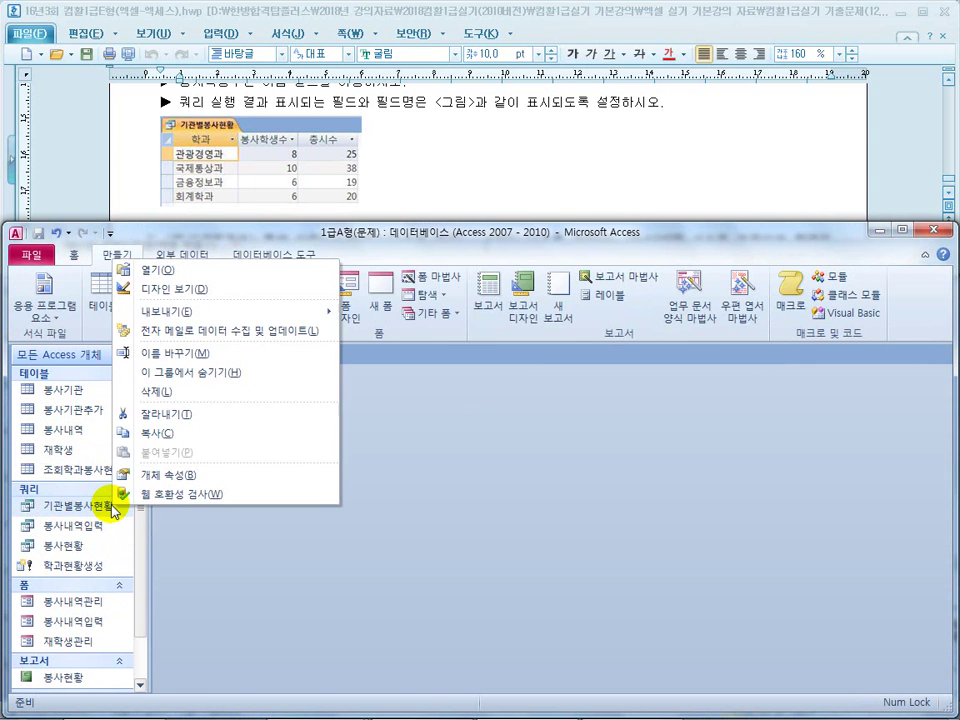
left_click(467, 171)
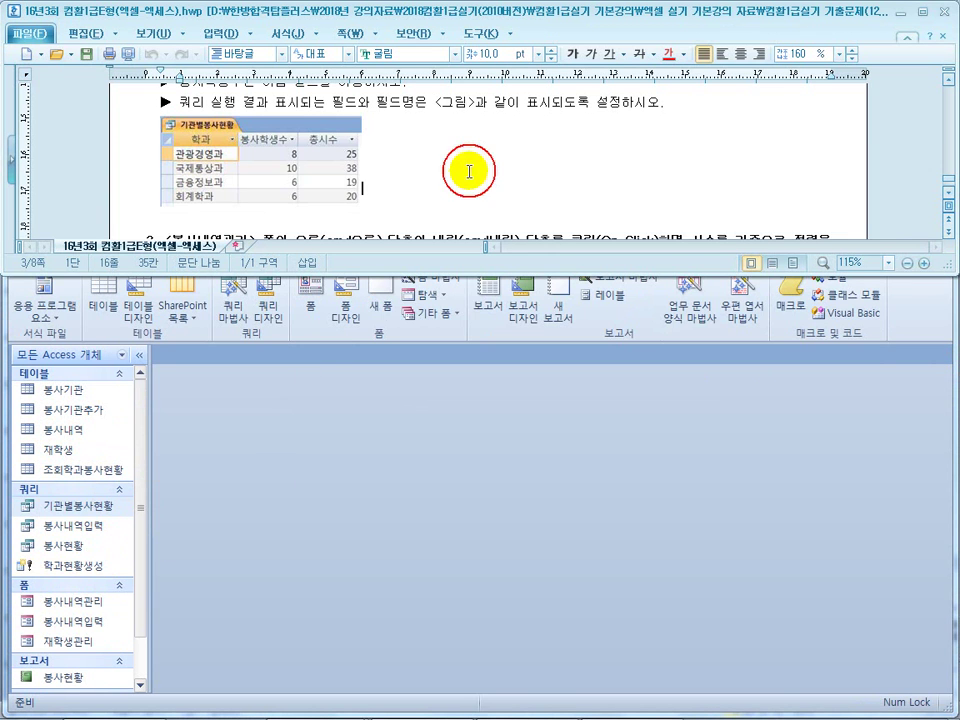
scroll(471, 171, "up", 1)
scroll(471, 171, "down", 5)
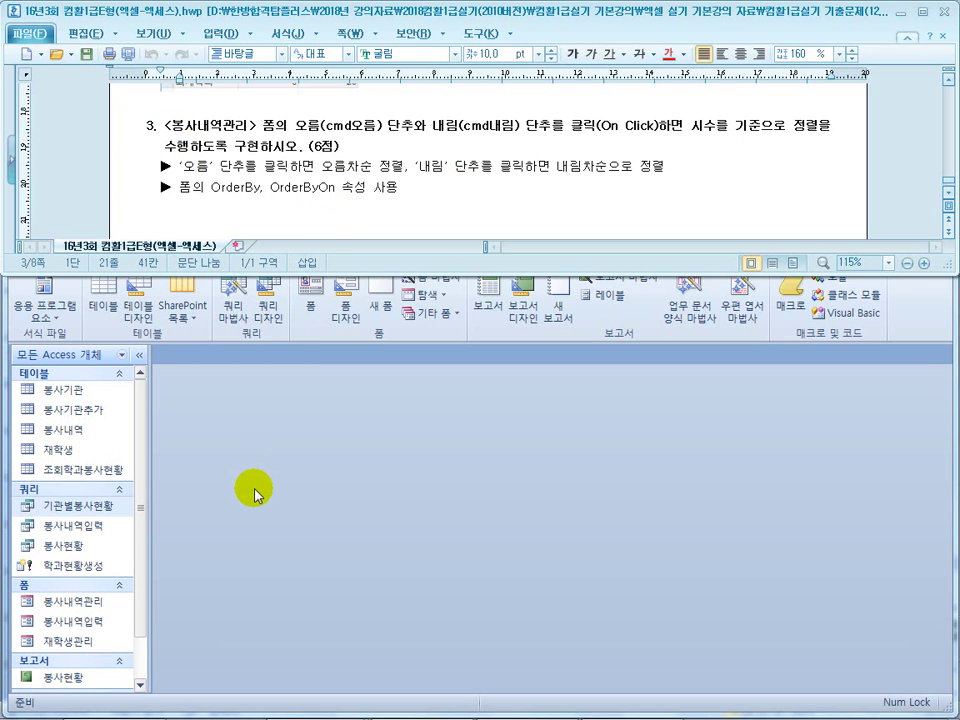
right_click(97, 603)
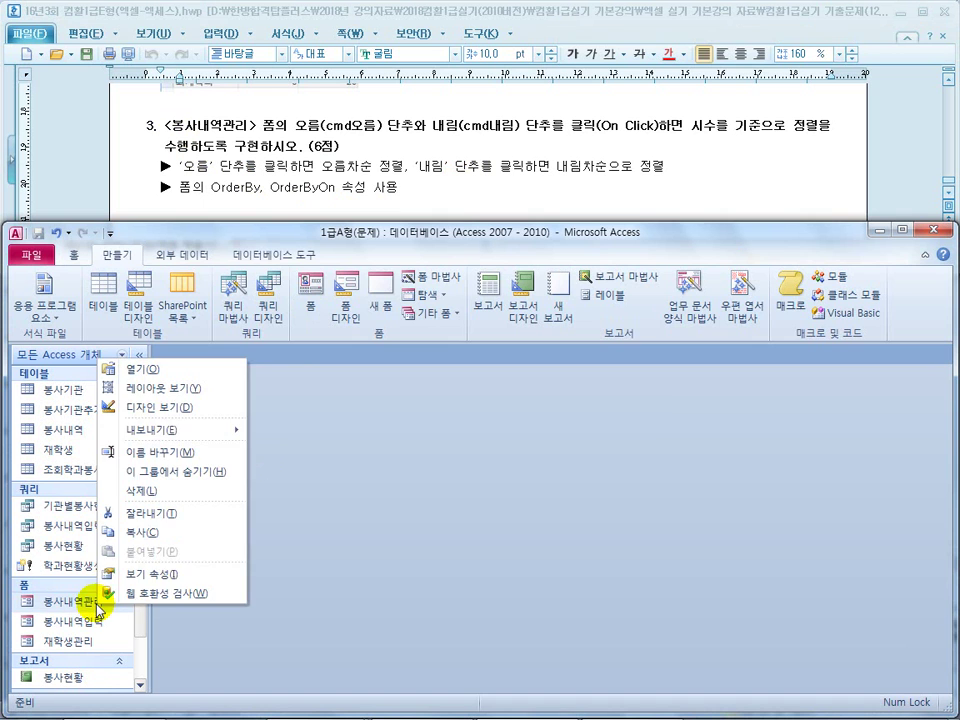
left_click(175, 407)
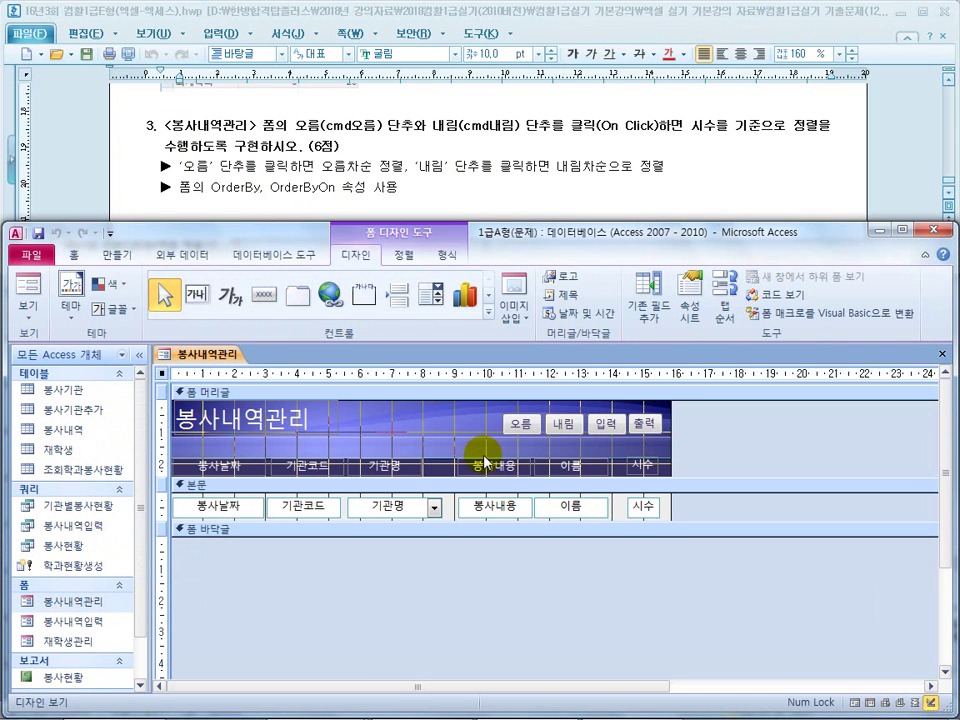
Step: Read task 3's requirements for the 오름 and 내림 buttons, the sort field and the form properties required for sorting
left_click(327, 128)
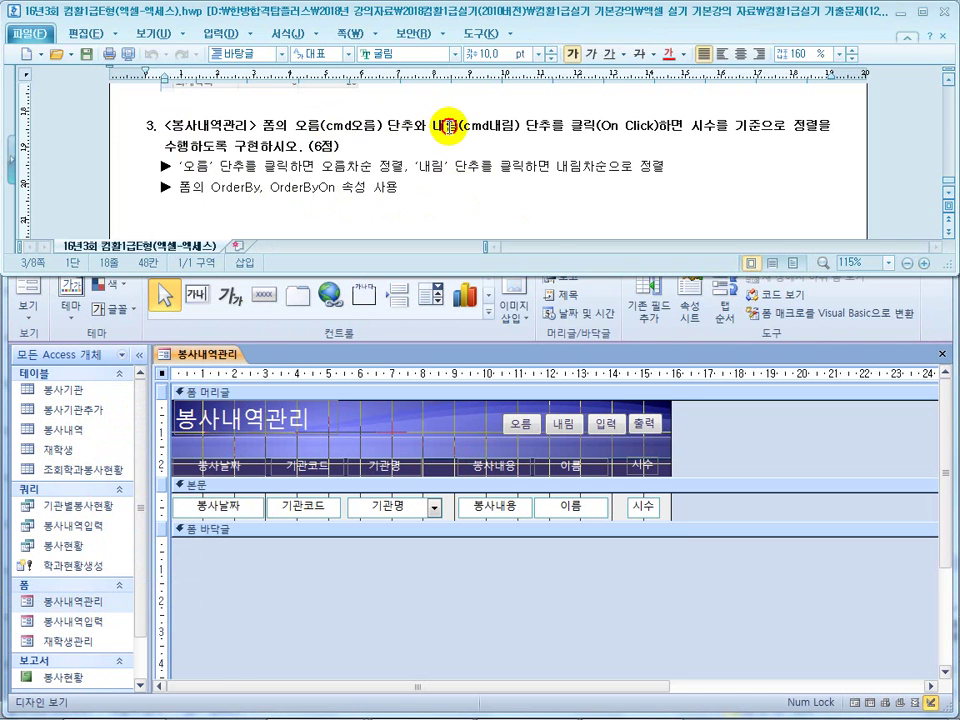
left_click(565, 425)
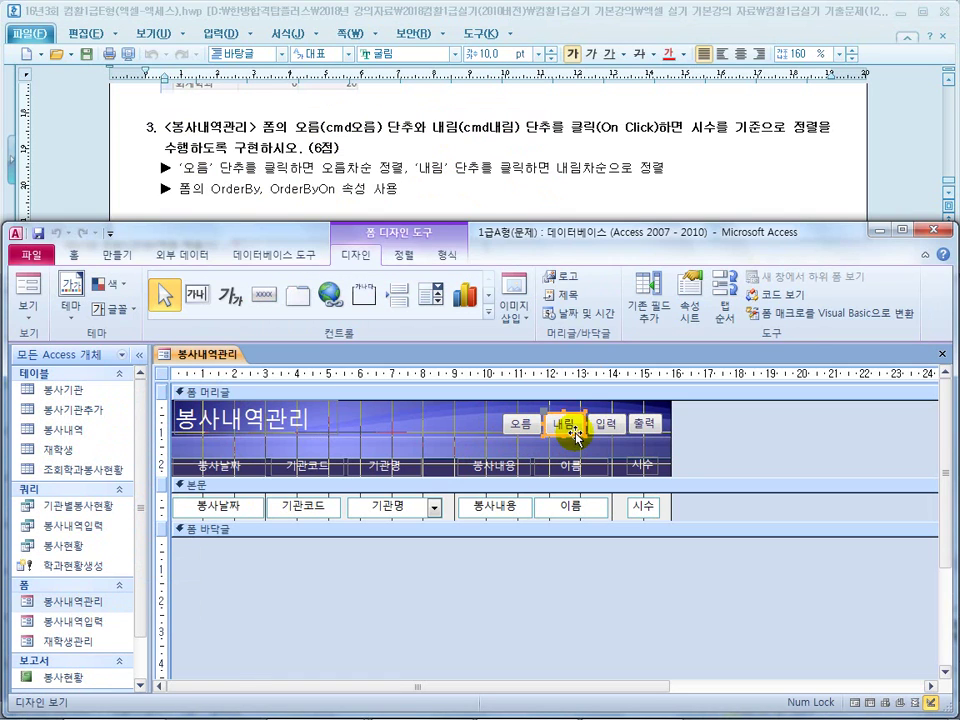
left_click_drag(760, 128, 657, 128)
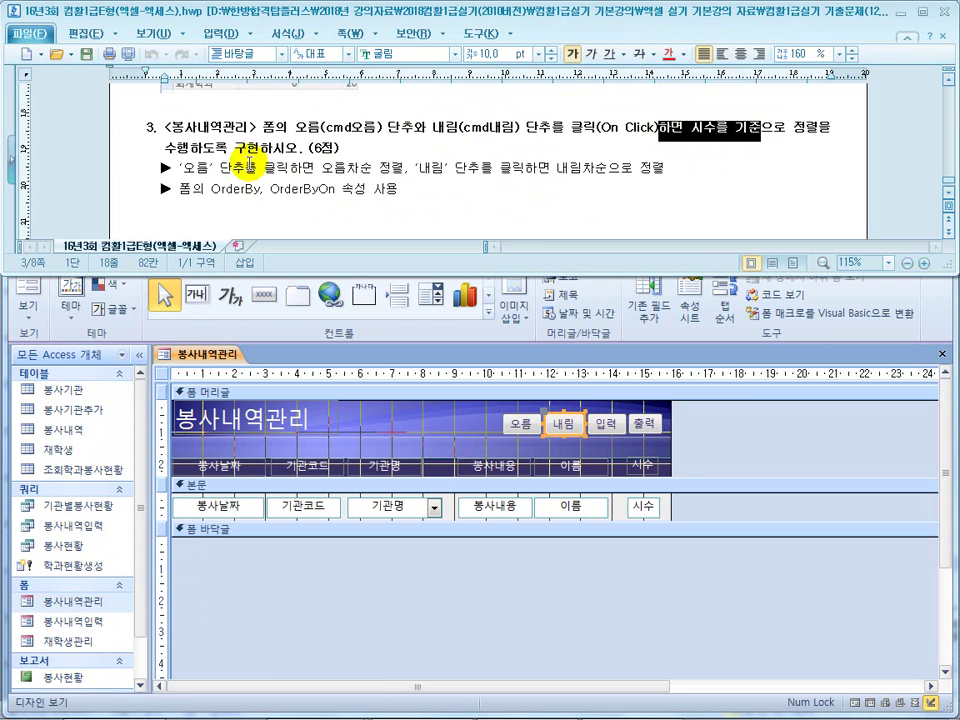
left_click_drag(253, 165, 195, 168)
left_click_drag(388, 168, 316, 170)
left_click_drag(444, 168, 592, 176)
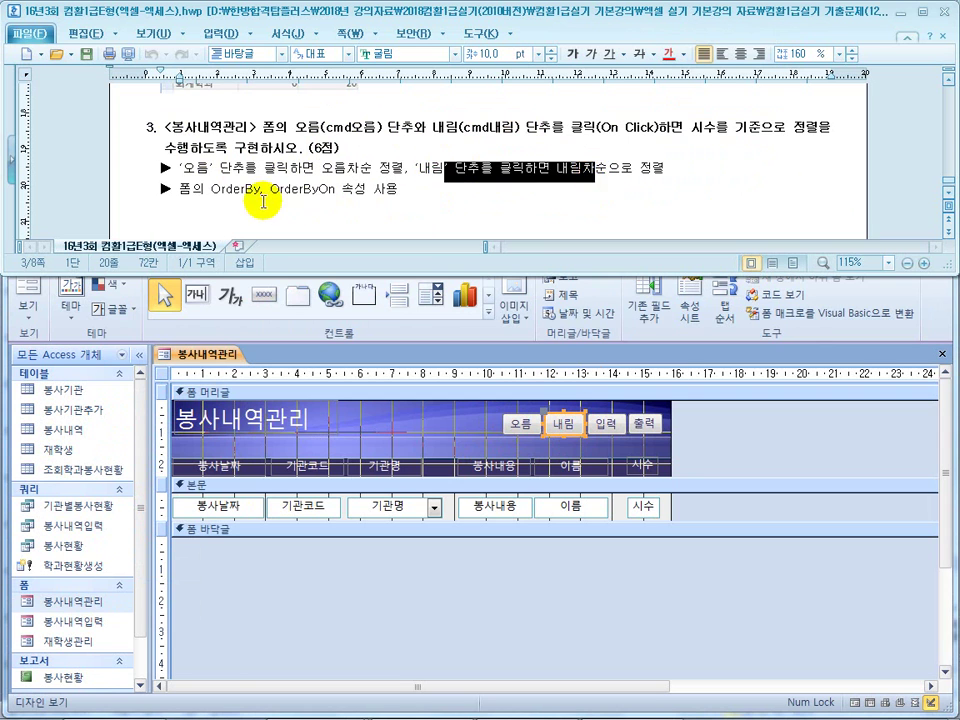
left_click_drag(318, 190, 227, 193)
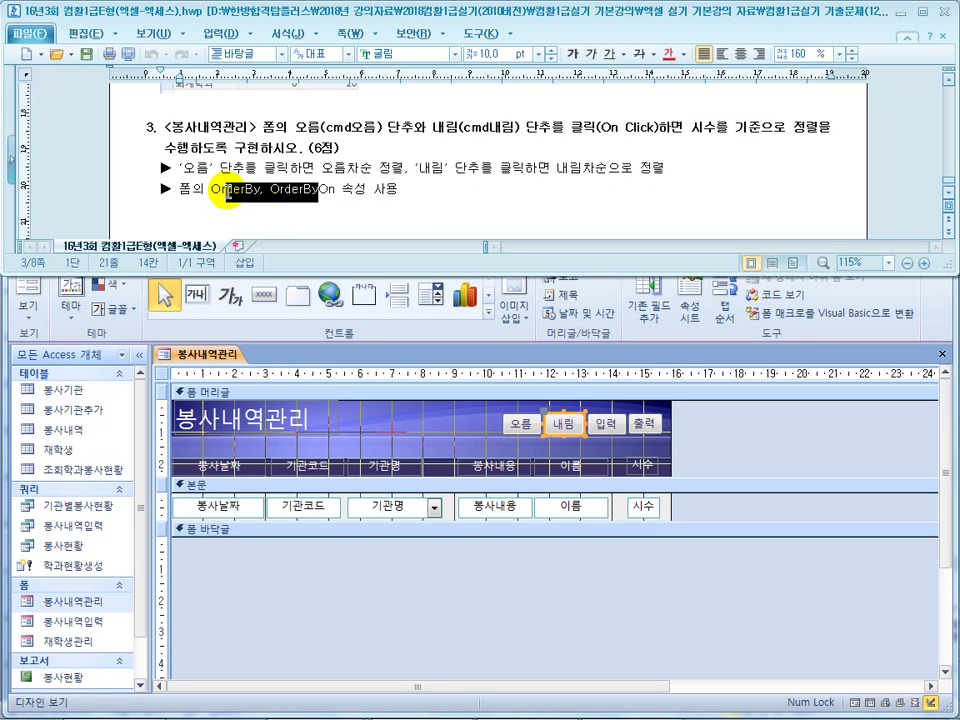
left_click_drag(762, 128, 705, 125)
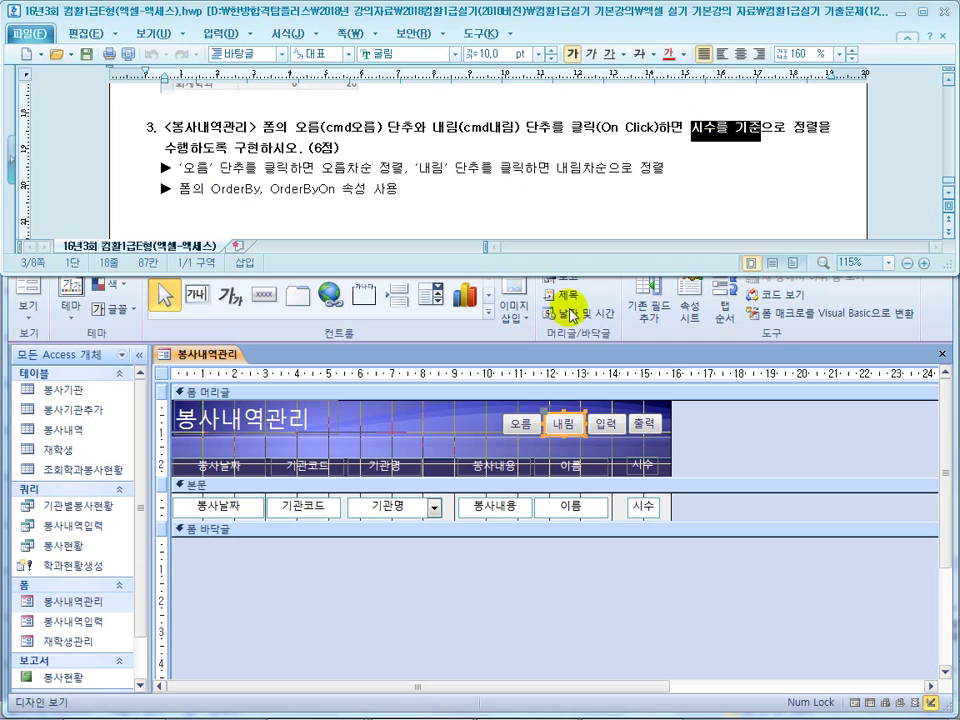
Step: Create a Click event procedure for the form's 오름 button with the code builder
left_click(516, 424)
right_click(520, 428)
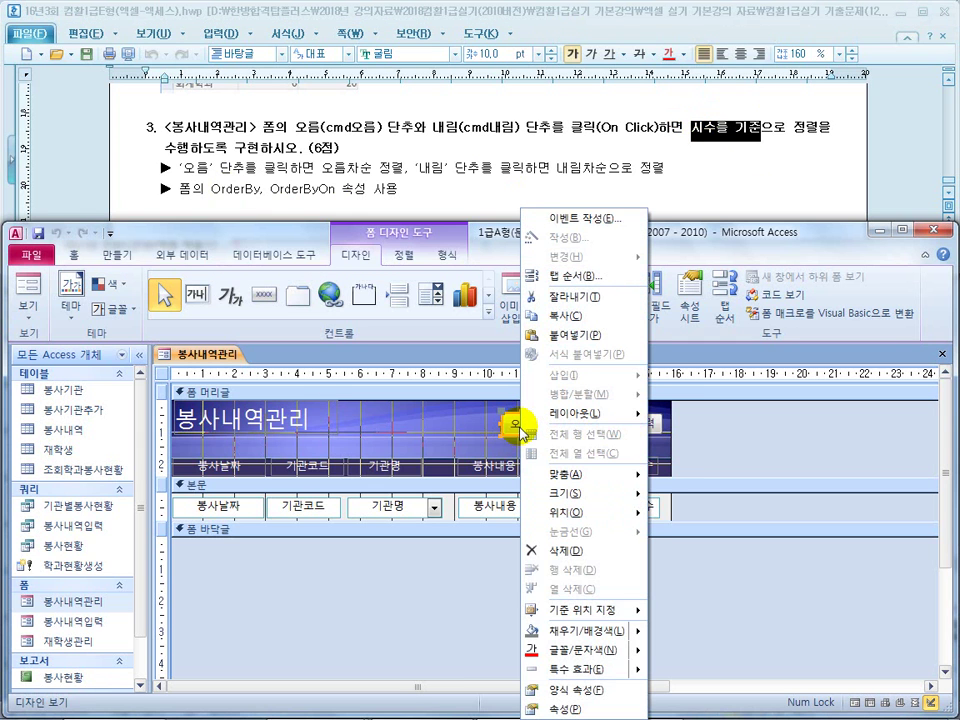
left_click(583, 220)
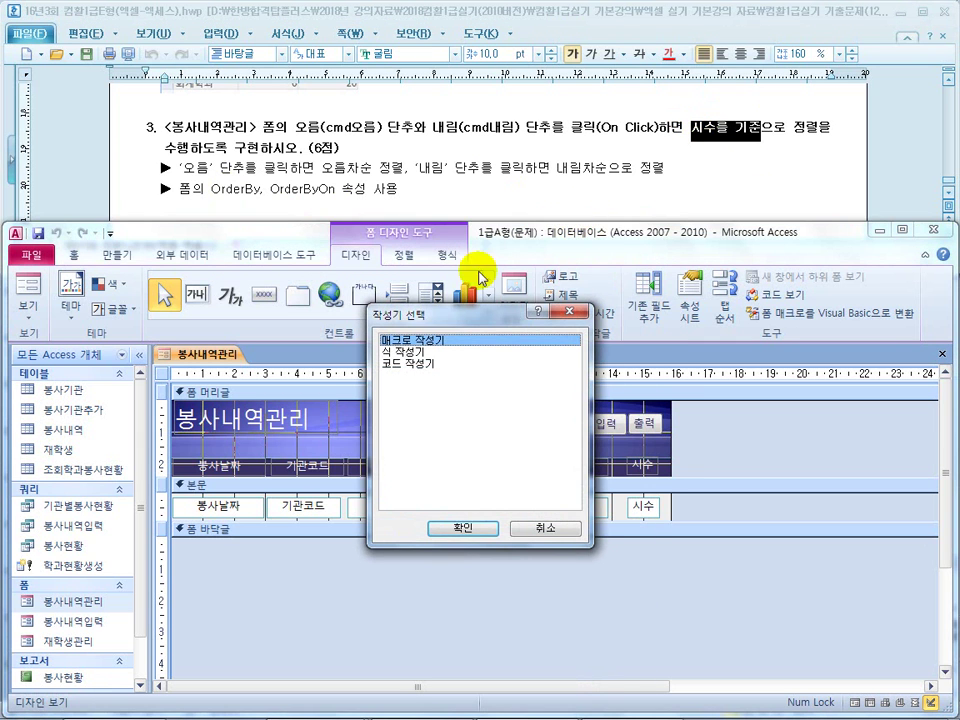
double_click(417, 366)
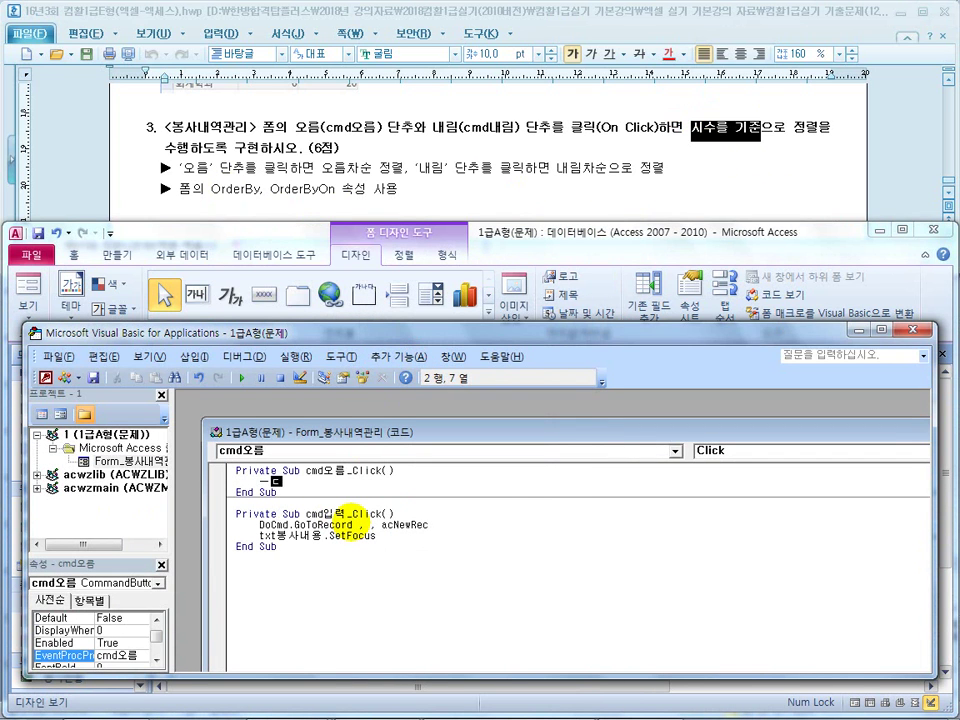
Step: Write the 오름 button's Click procedure so that Me.OrderBy = "시수 ASC" and Me.OrderByOn = True
type("me.o")
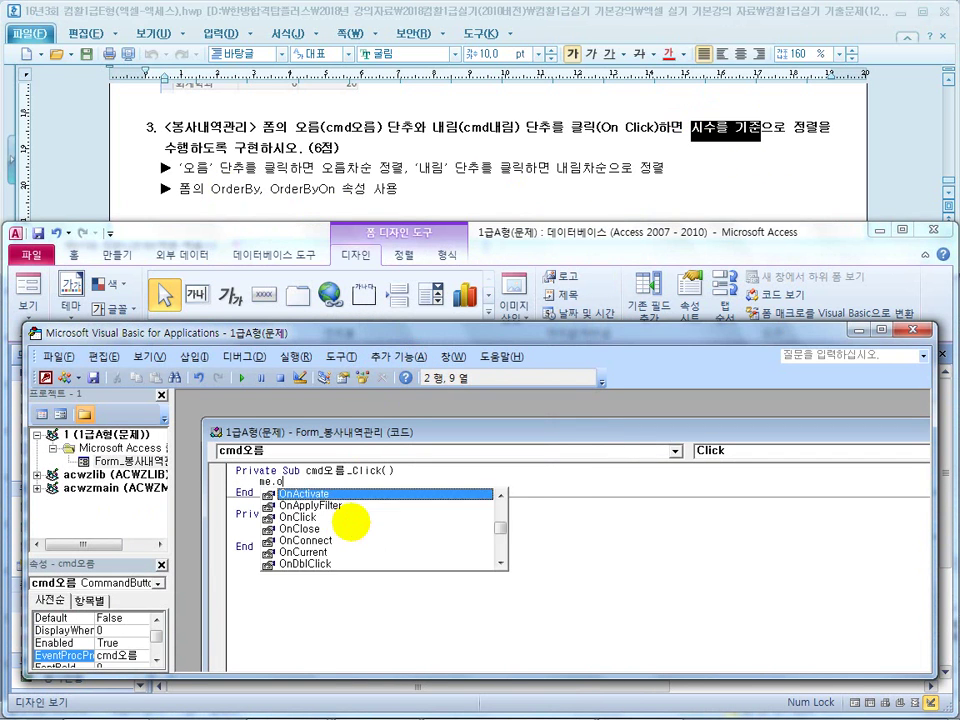
type("rde")
key("Tab")
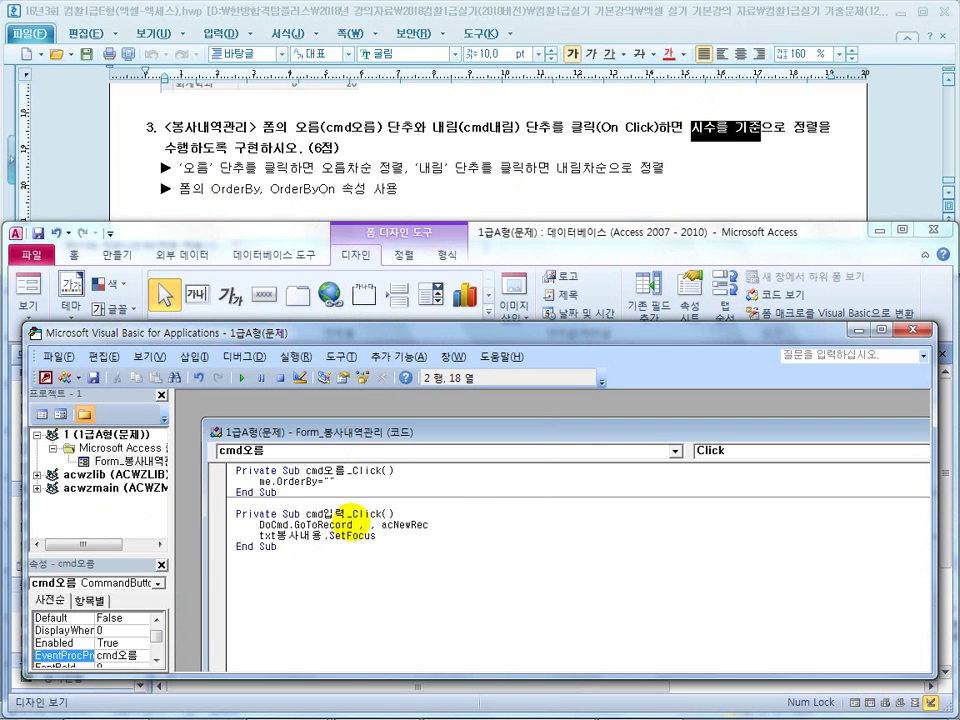
type("=\"\"")
key("Return")
type("me.")
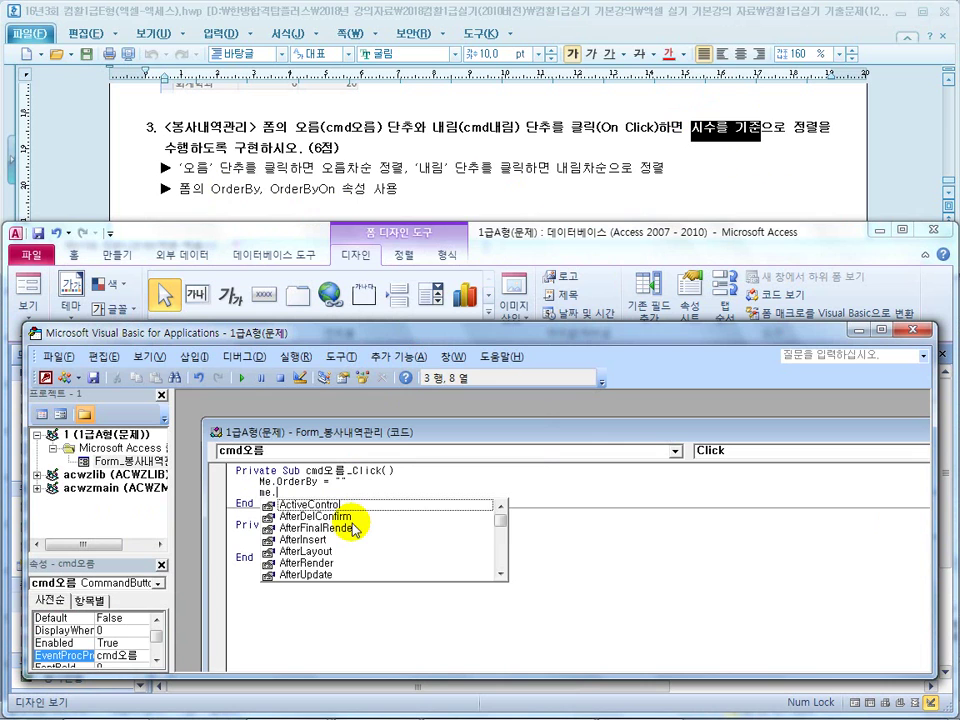
type("orderByOn")
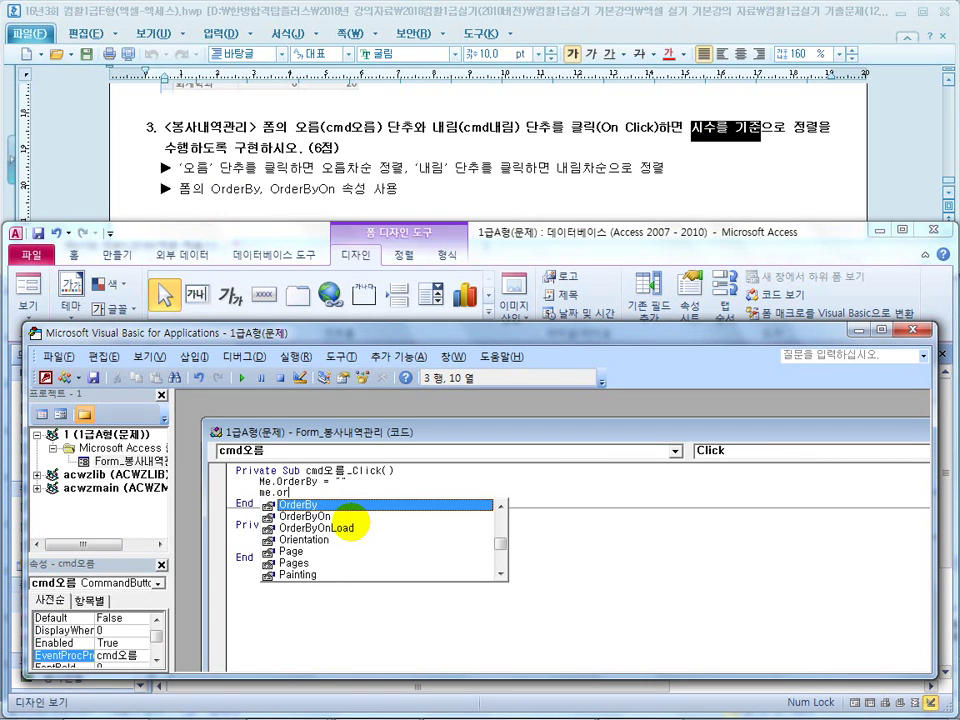
key("Tab")
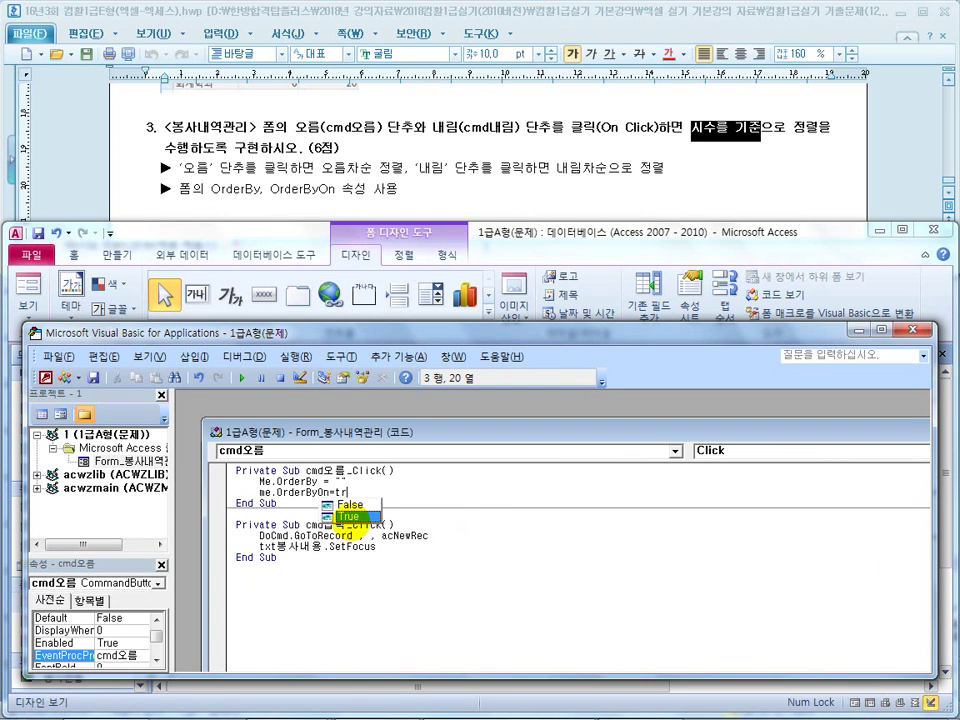
left_click(407, 638)
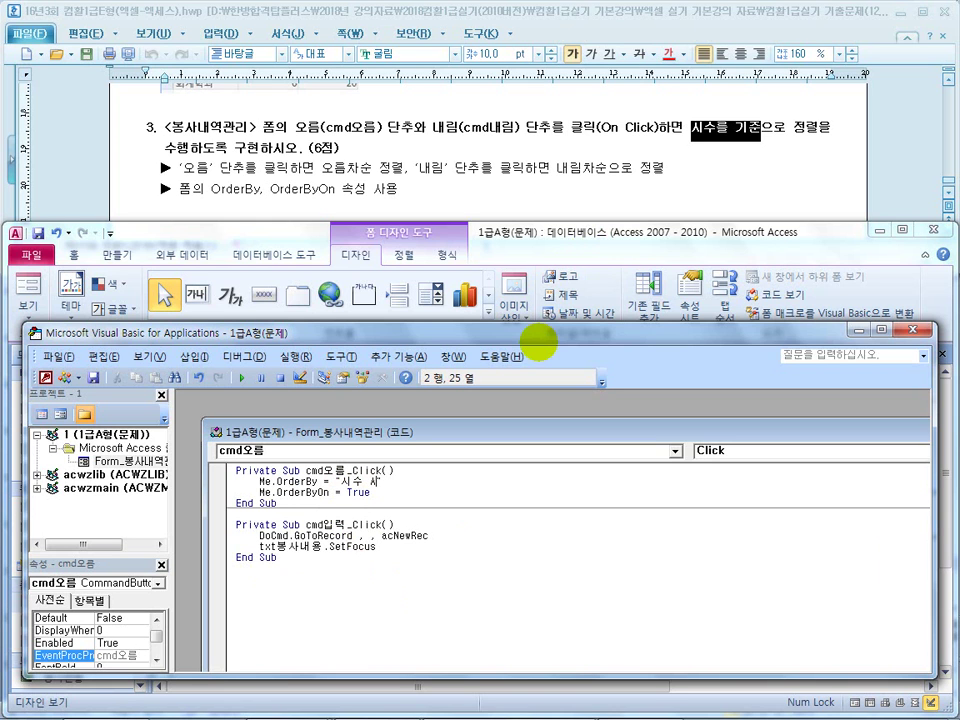
left_click(411, 597)
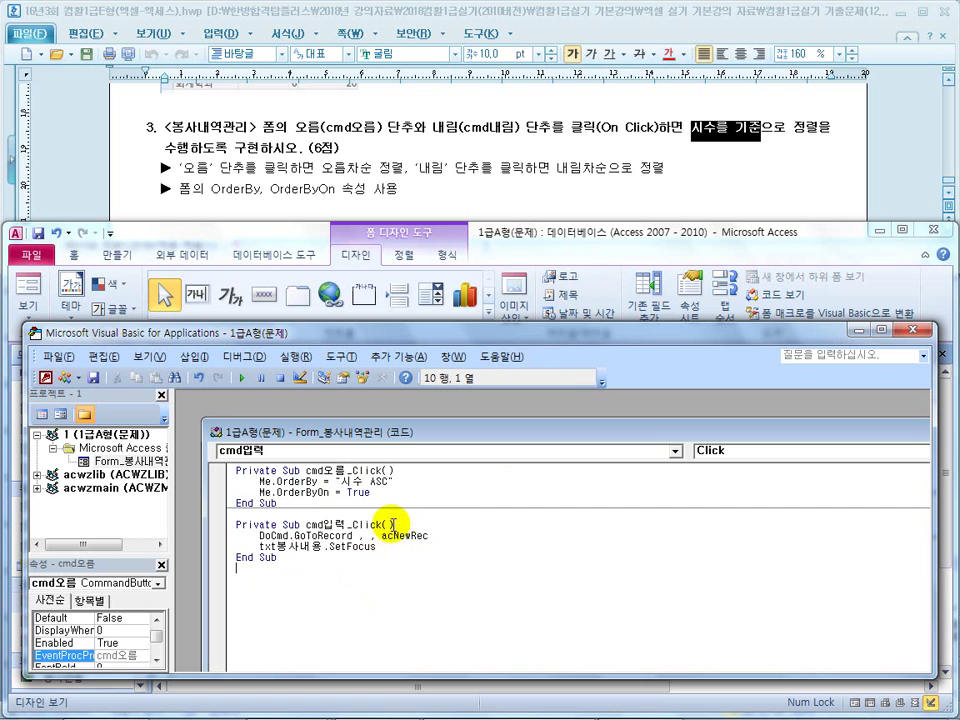
Step: Copy the two sort lines into a new Click event procedure for the 내림 button and indent them
left_click_drag(379, 497, 215, 483)
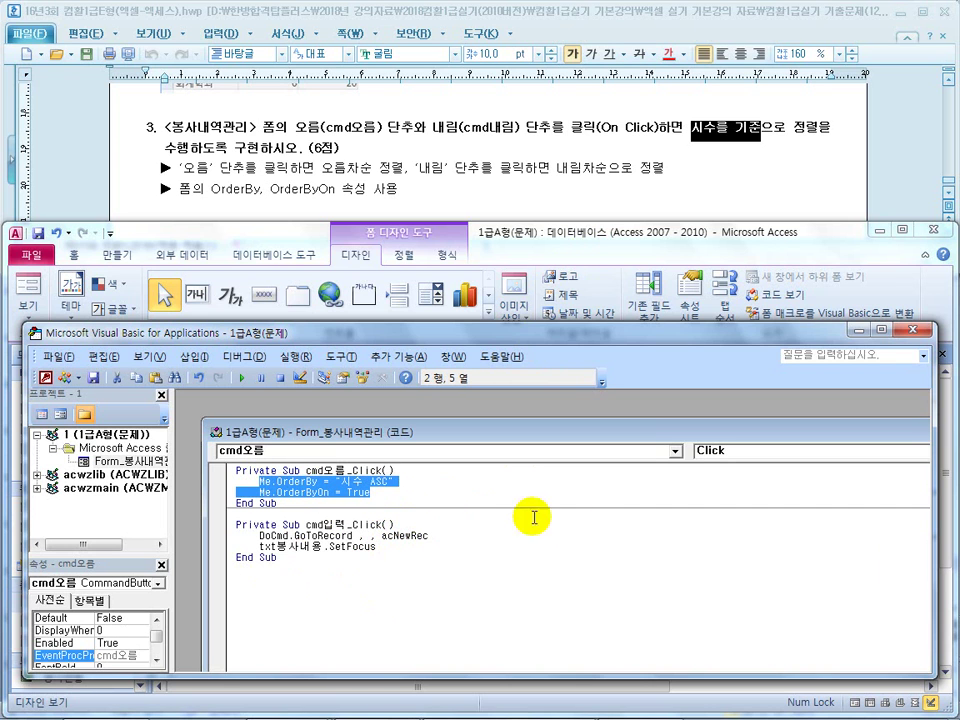
left_click(912, 338)
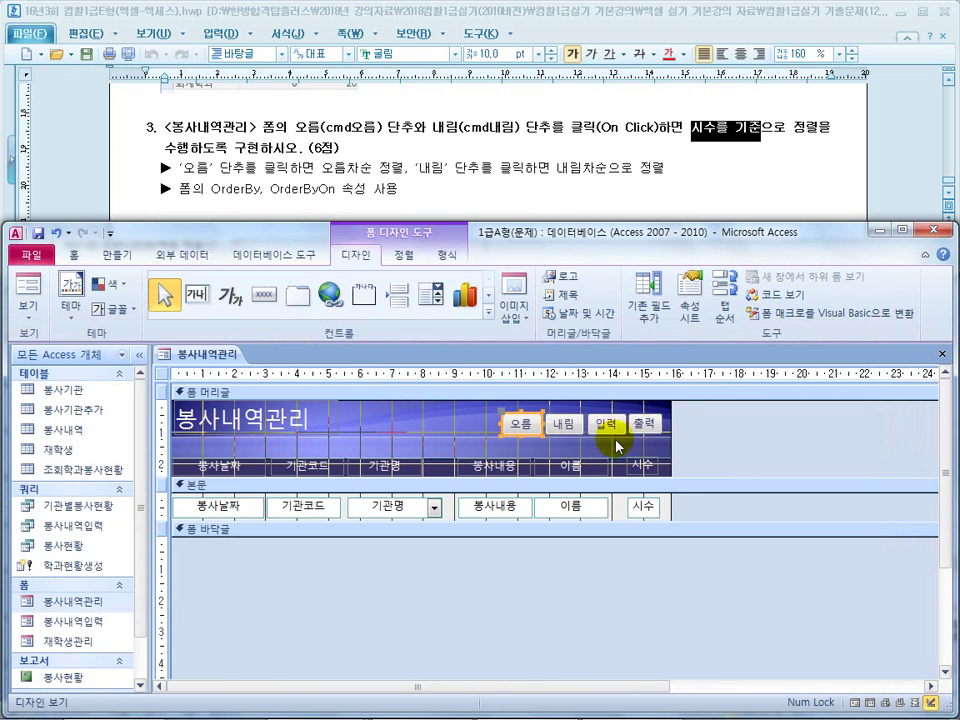
right_click(553, 424)
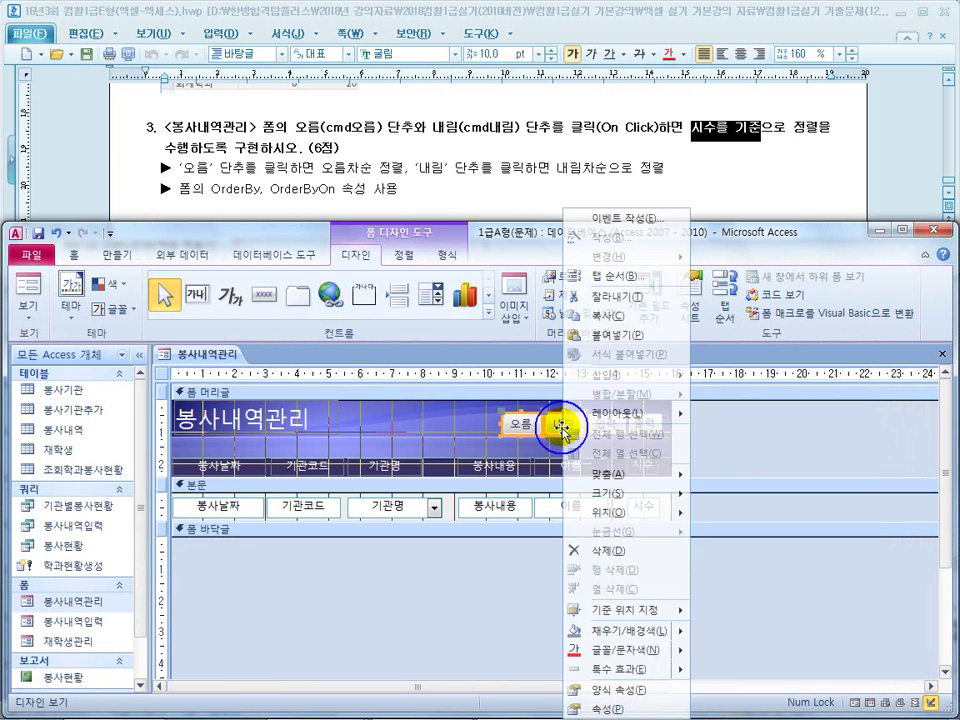
left_click(617, 219)
left_click(422, 366)
double_click(422, 366)
type("Me.OrderBy = \"시수 ASC\"     Me.OrderByOn = True")
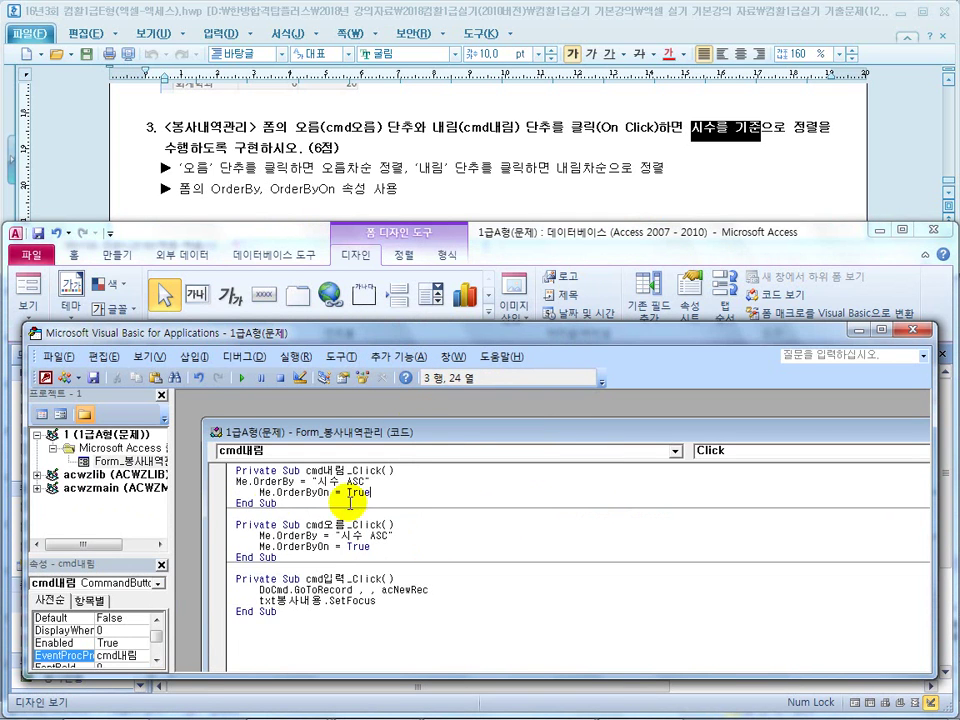
left_click(268, 481)
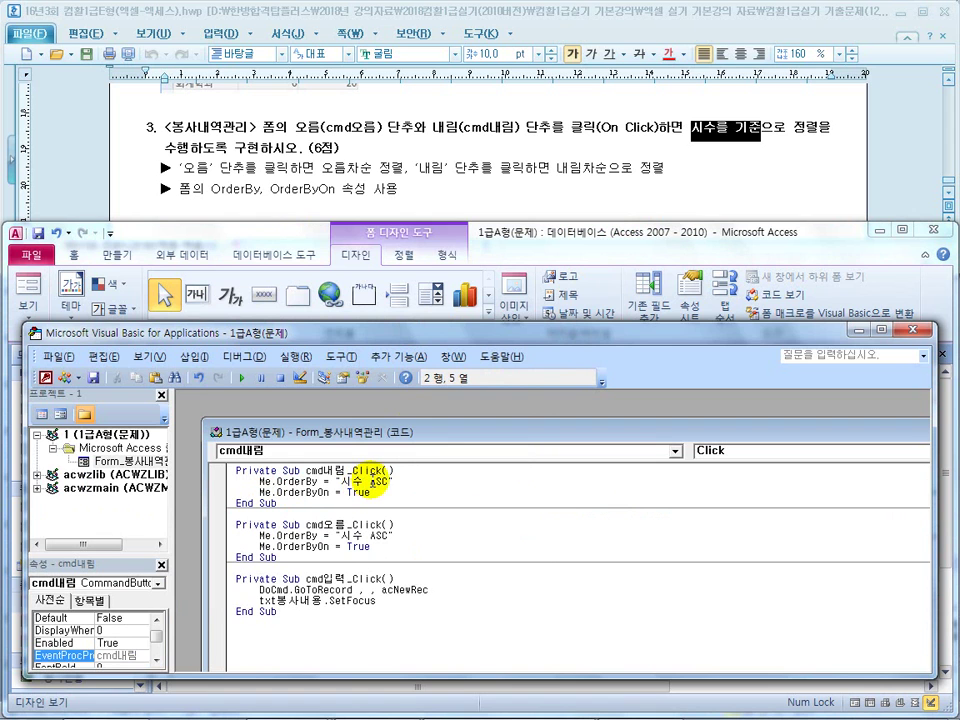
Step: Replace ASC with DESC in the 내림 procedure's OrderBy string and close the code editor
double_click(381, 482)
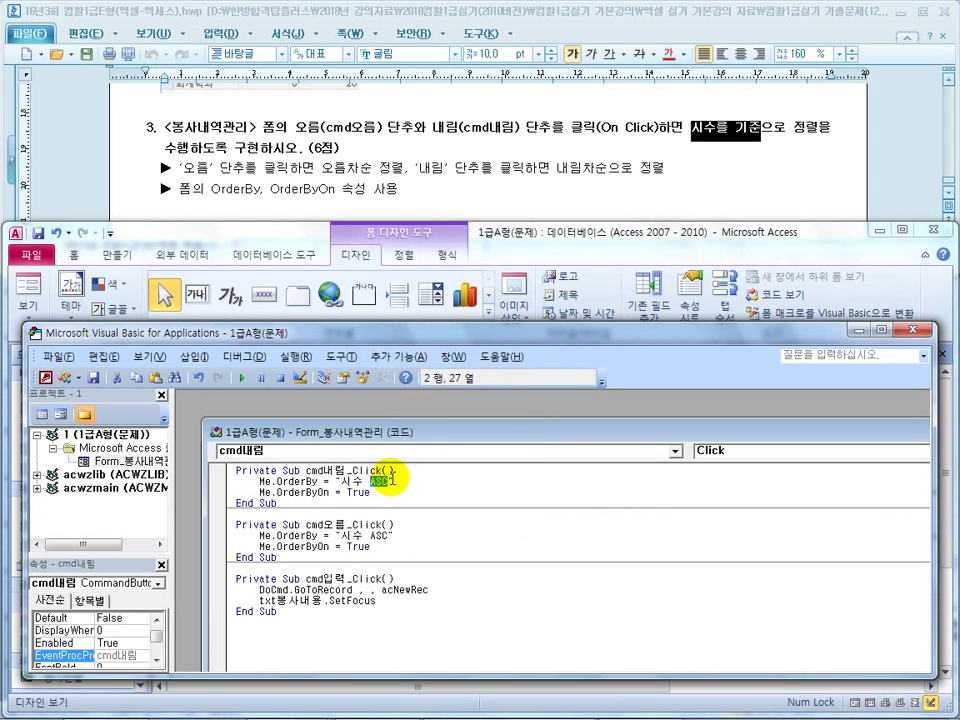
key("alt+d")
left_click(489, 533)
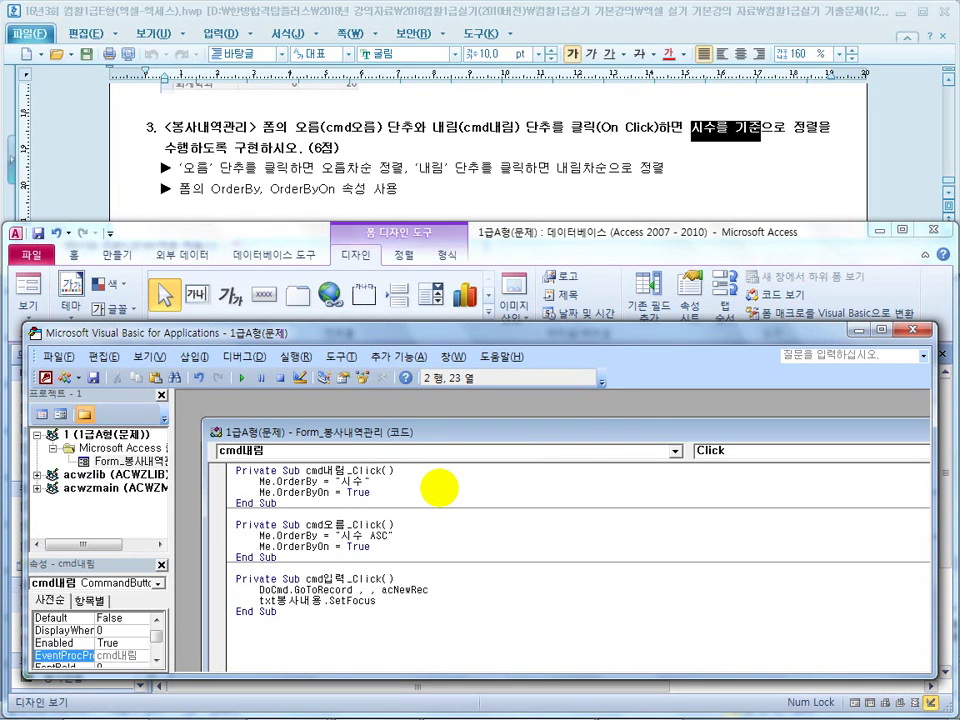
key("Right")
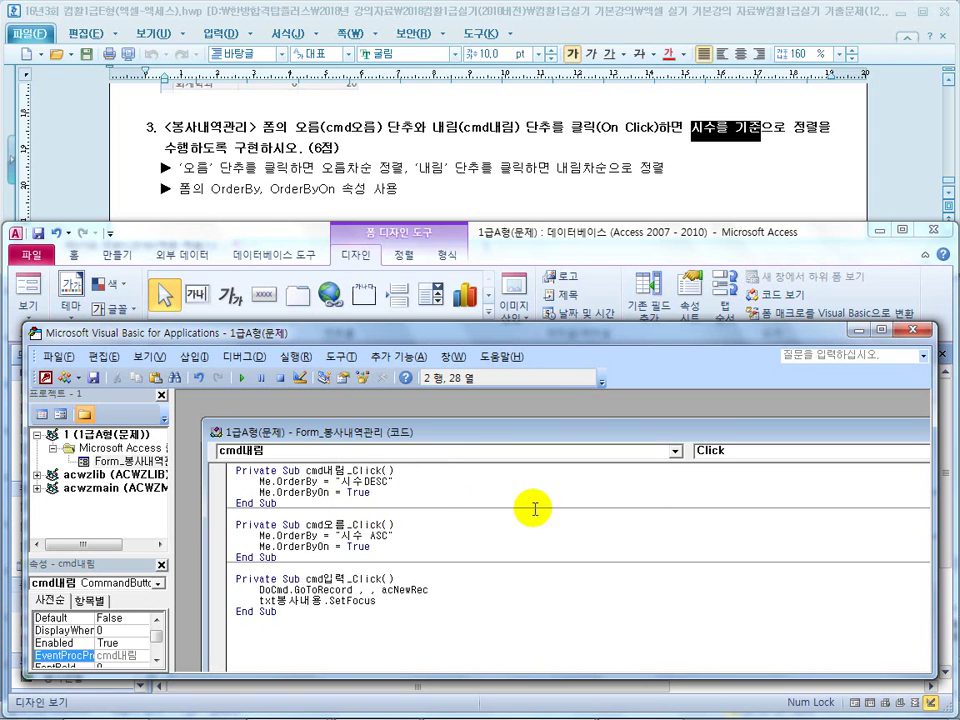
left_click(912, 333)
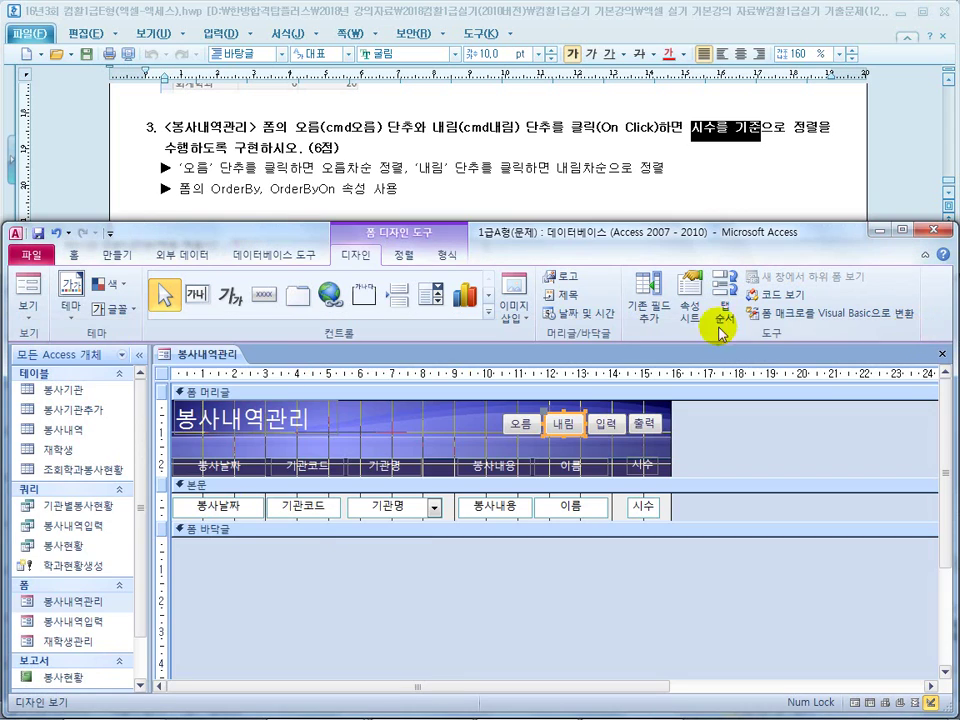
double_click(507, 243)
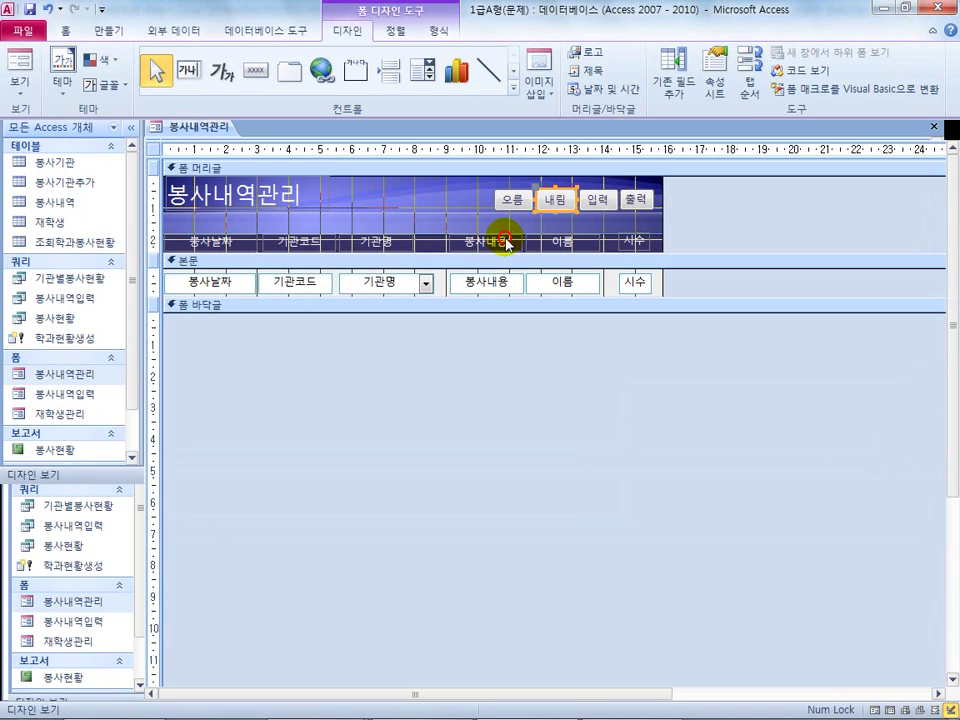
double_click(503, 10)
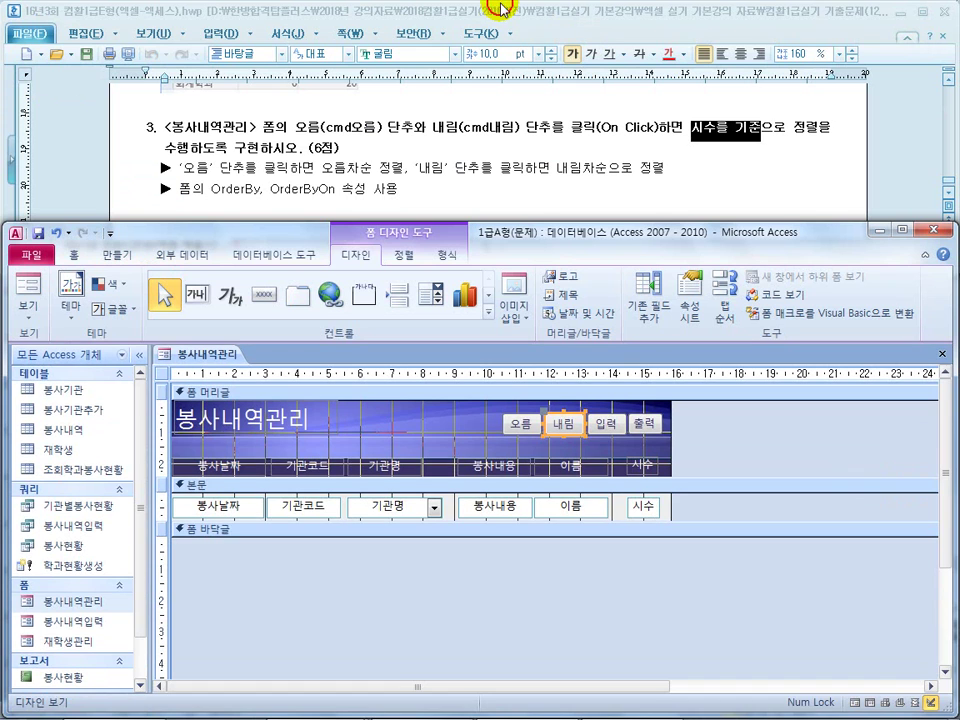
double_click(537, 238)
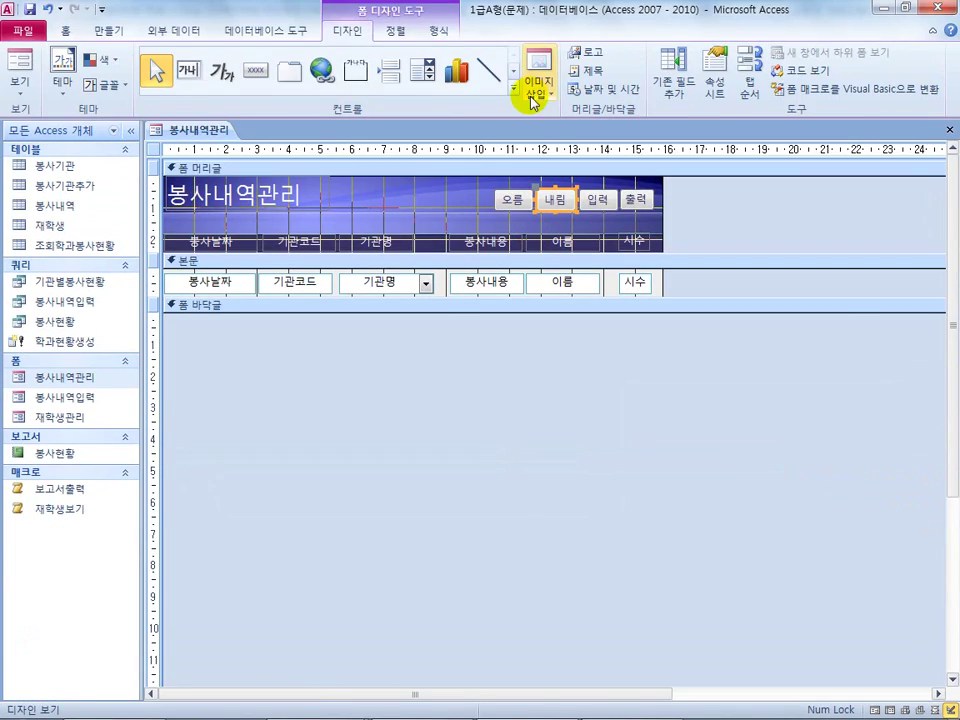
double_click(510, 11)
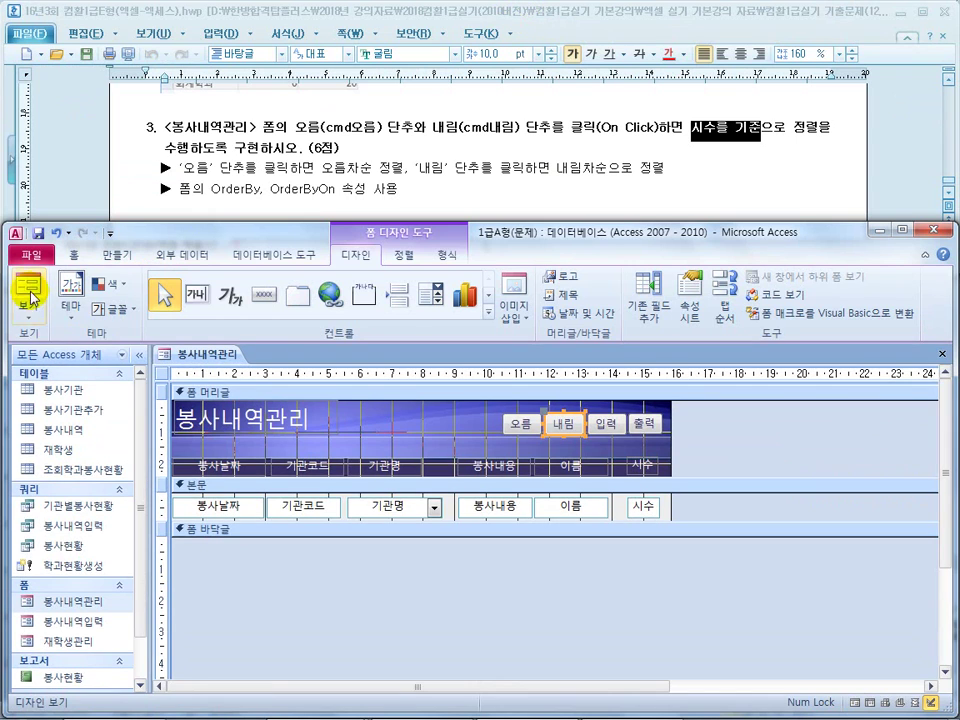
Step: Maximise the database window, show the 봉사내역관리 form in Form View and test the 오름 button's sort on 시수
double_click(525, 231)
left_click(32, 65)
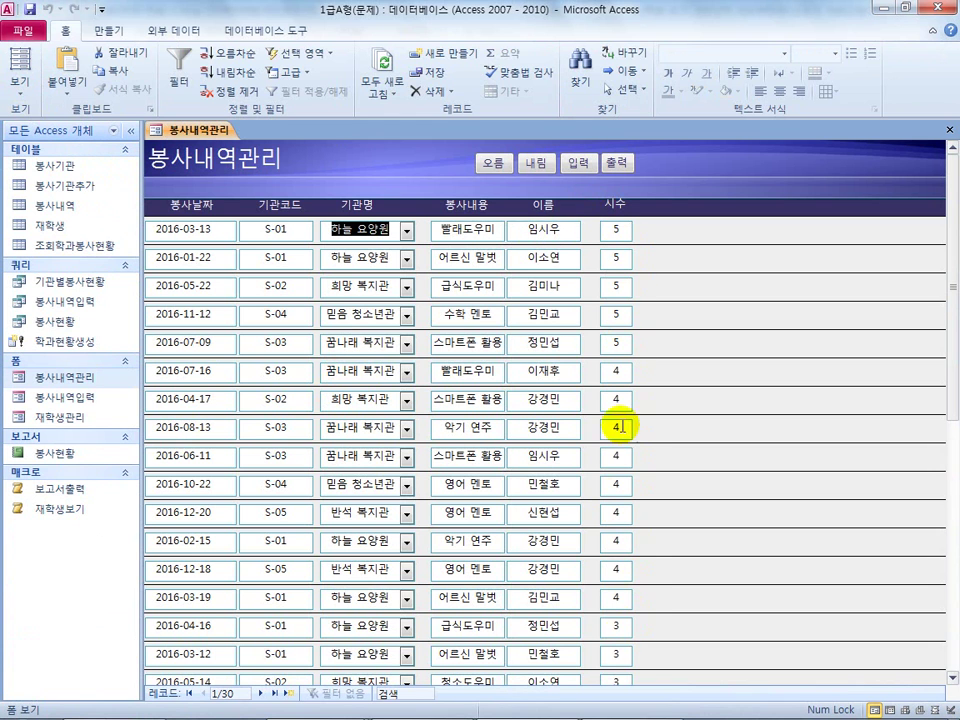
left_click(493, 163)
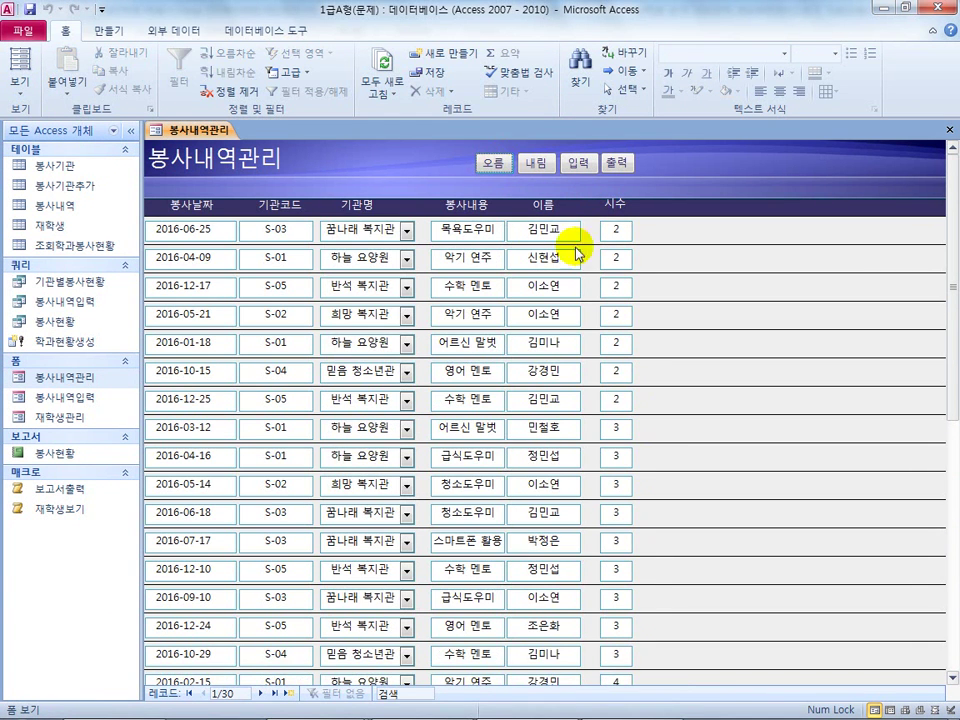
scroll(615, 508, "down", 1)
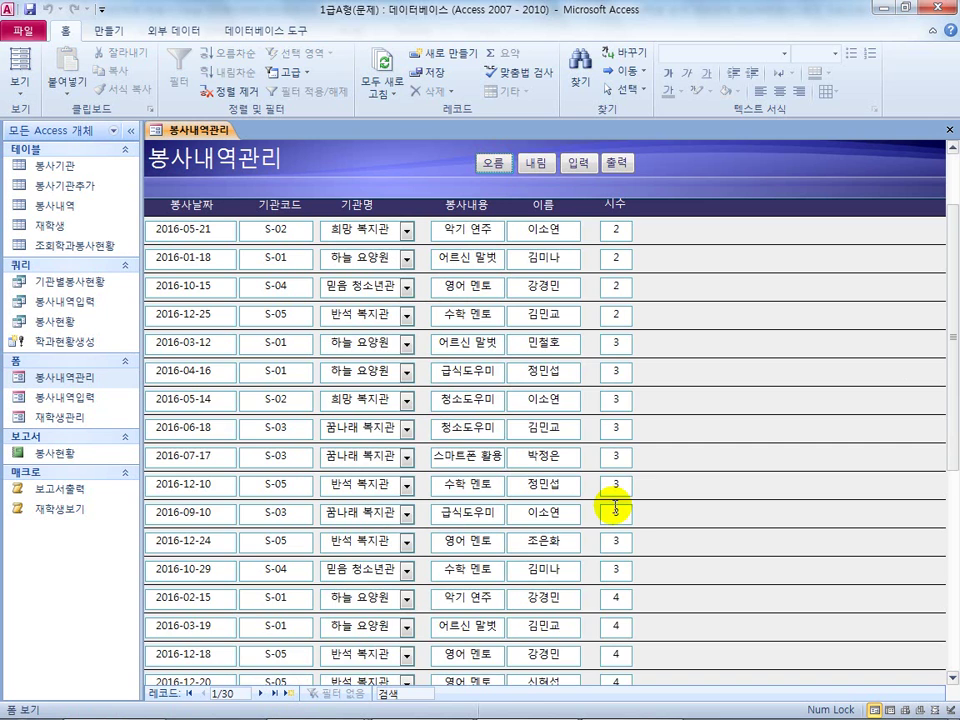
scroll(615, 508, "up", 1)
Step: Test the form's 내림 button, dismiss the parameter value request and open the procedure in the debugger
left_click(530, 163)
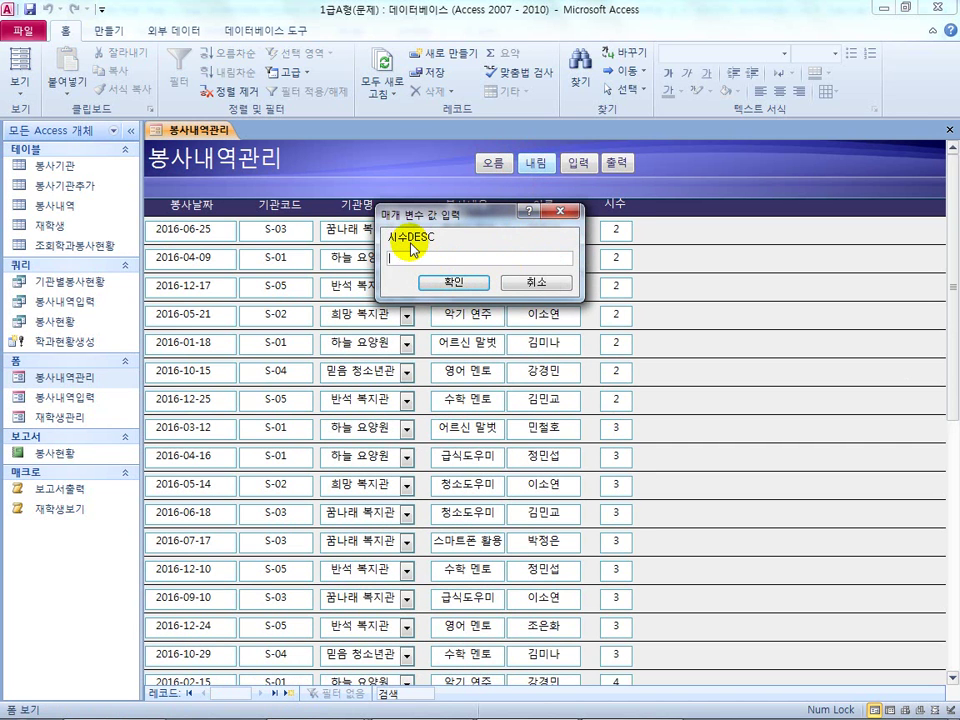
left_click(518, 287)
left_click(489, 388)
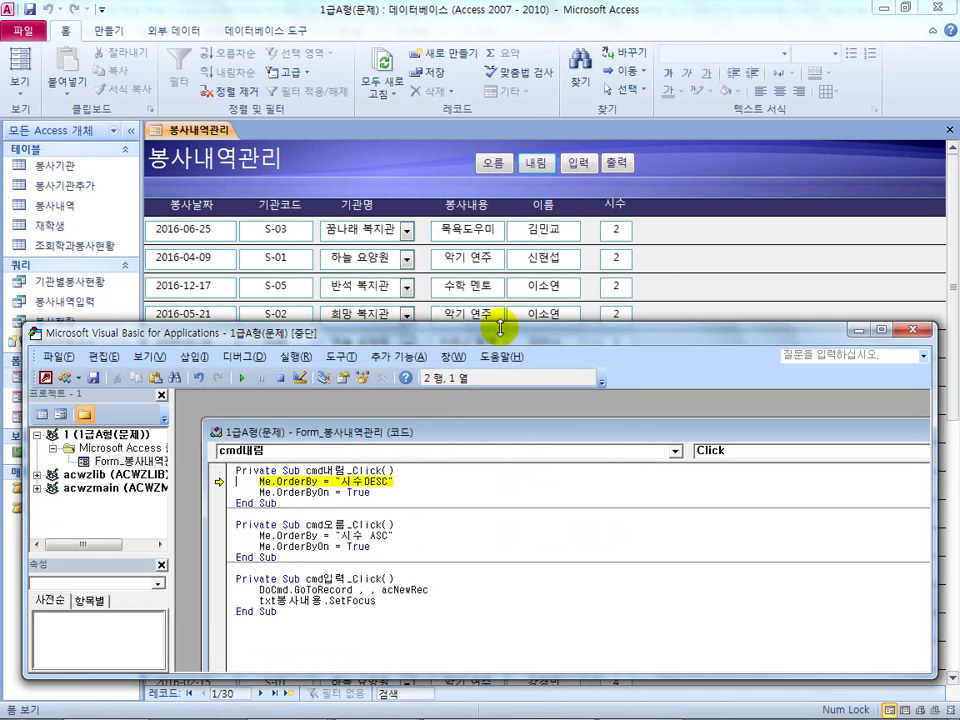
Step: Insert the missing space so the 내림 procedure's OrderBy reads "시수 DESC", close the code editor and retest the 내림 button
left_click(365, 481)
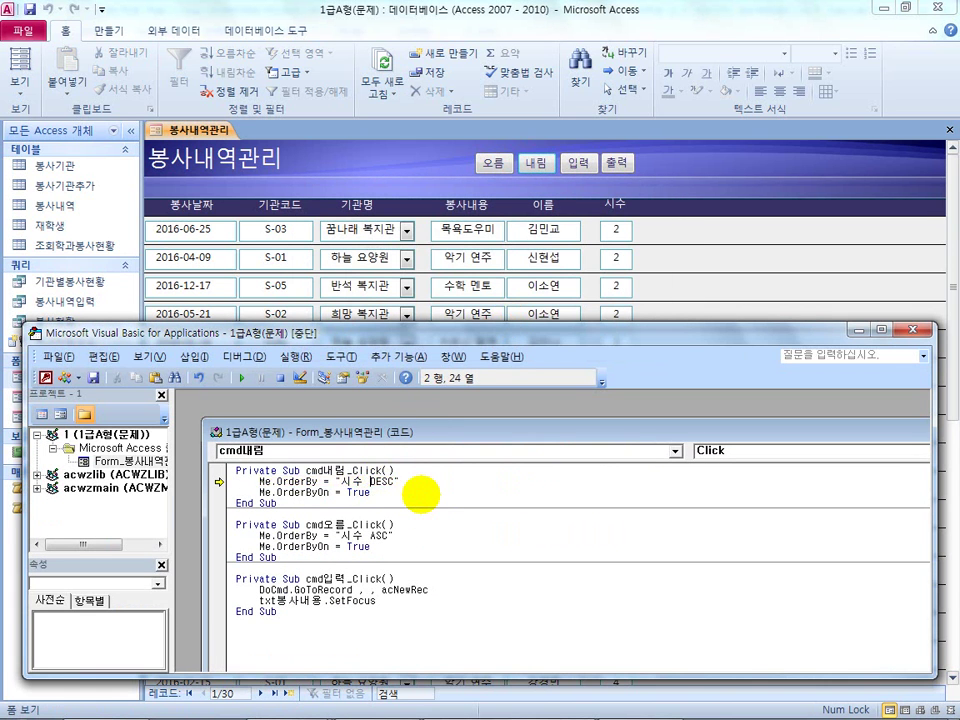
left_click(407, 506)
left_click(912, 330)
left_click(437, 430)
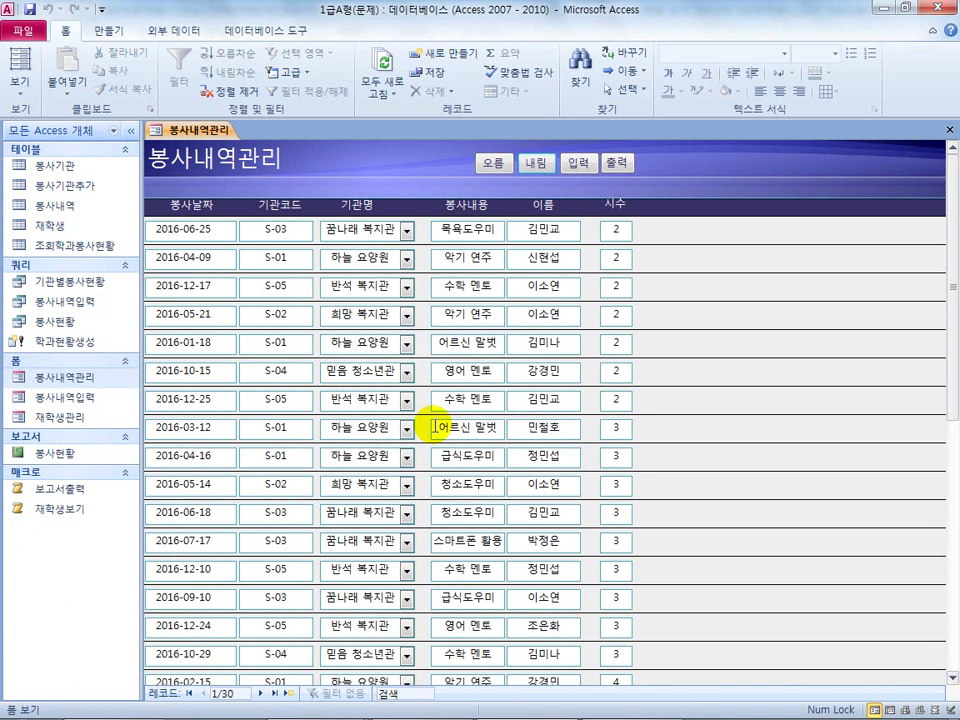
left_click(536, 163)
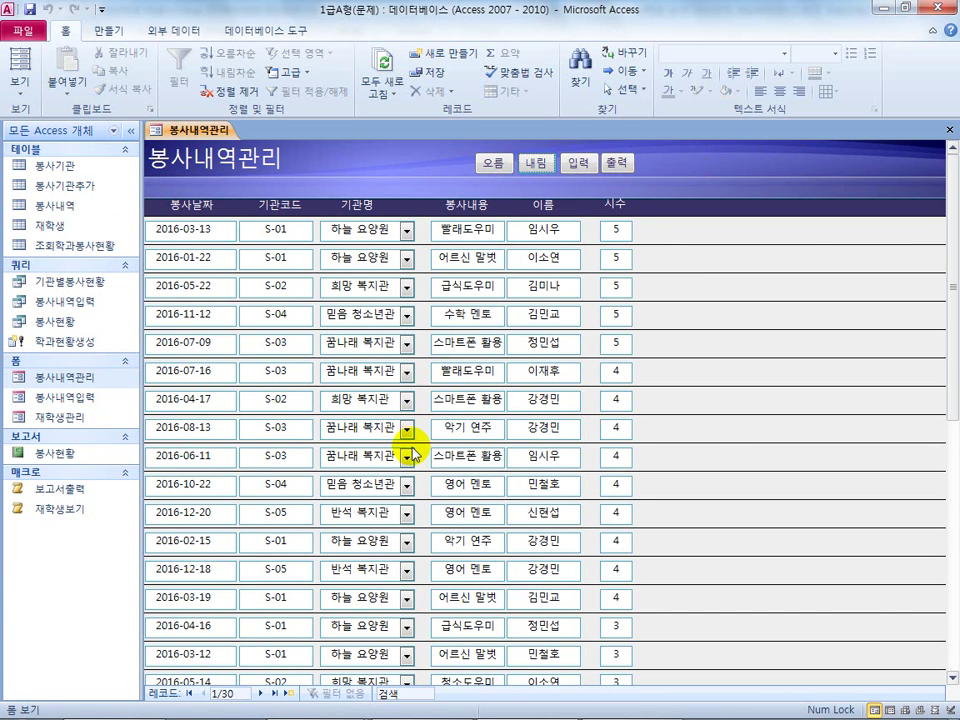
Step: Switch to the PowerPoint slide show and advance from the problem 3-3 slide to the problem 4-1 slide
key("super")
left_click(338, 706)
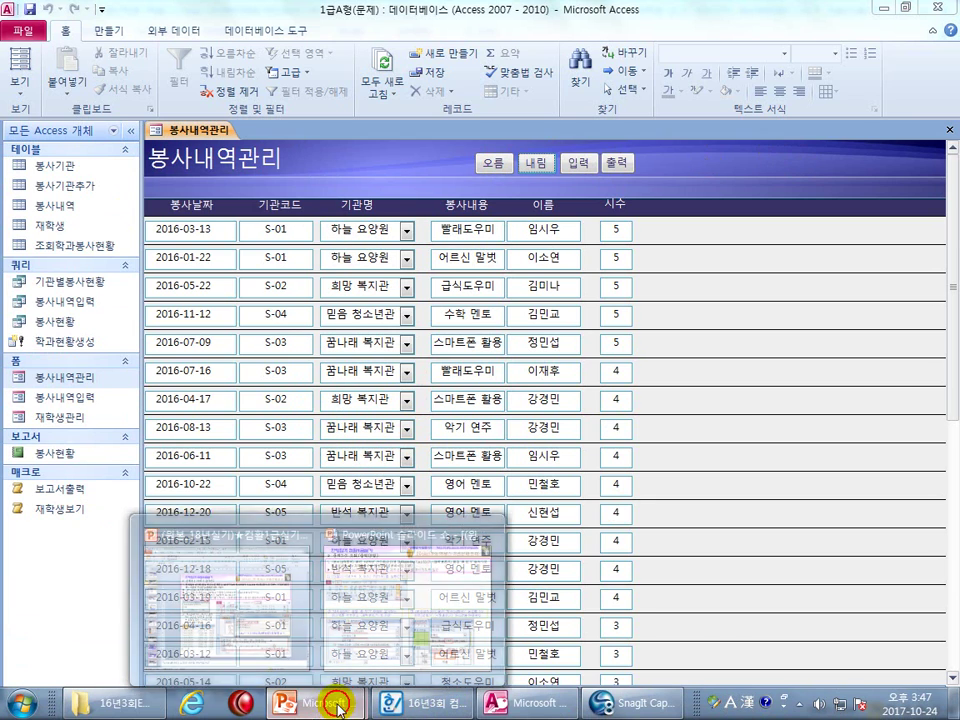
mouse_move(381, 627)
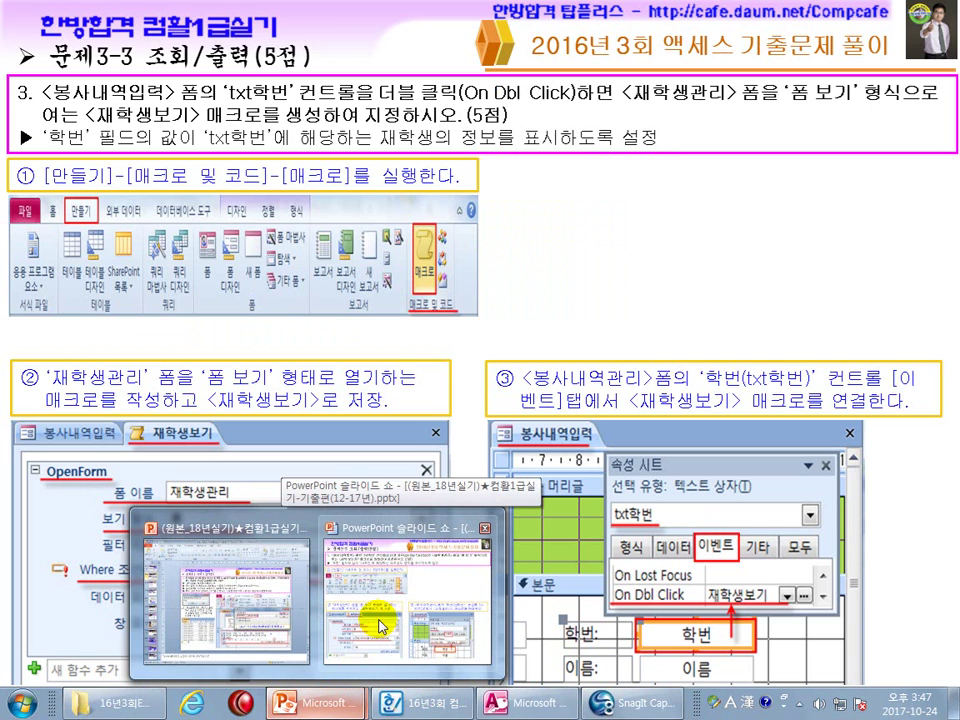
left_click(378, 624)
left_click(370, 522)
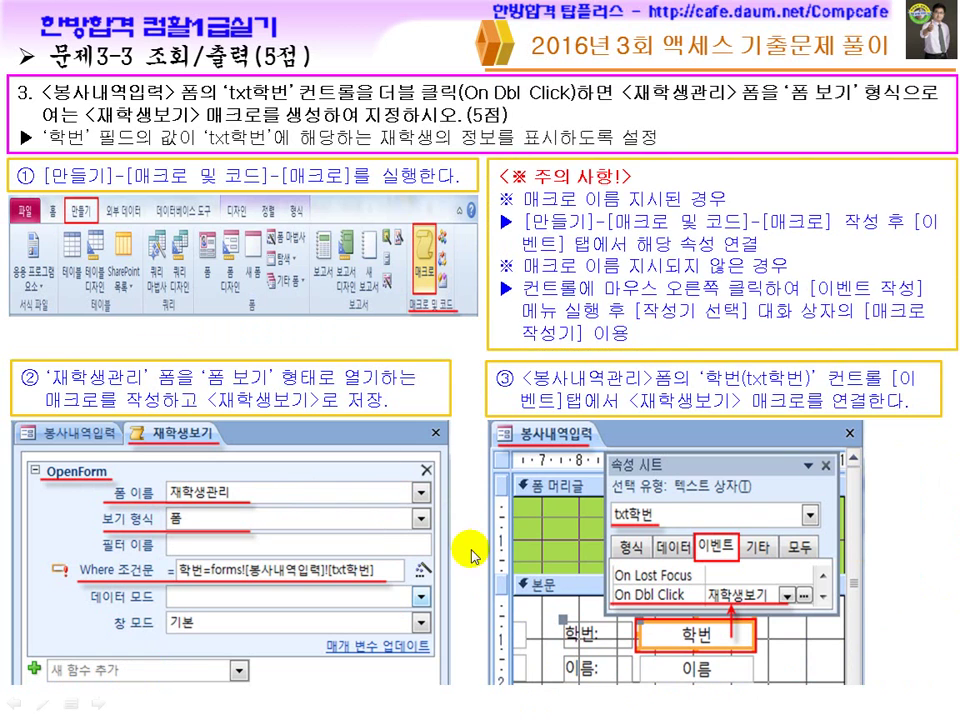
left_click(375, 272)
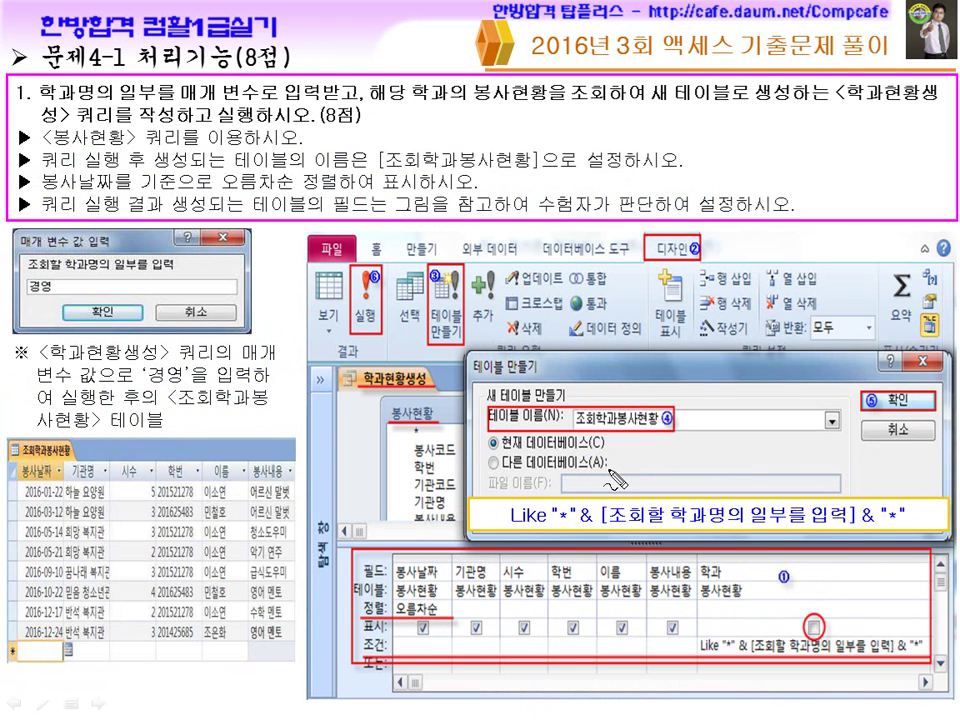
Step: Mark with the pen the problem 4-1 slide's parameter and new-table wording, design grid checkboxes, 테이블 만들기 command, and the 조회학과봉사현황 and 학과현황생성 names
left_click_drag(222, 103, 274, 101)
left_click_drag(782, 107, 714, 113)
mouse_move(184, 104)
left_mouse_down()
mouse_move(209, 89)
mouse_move(260, 86)
left_mouse_up()
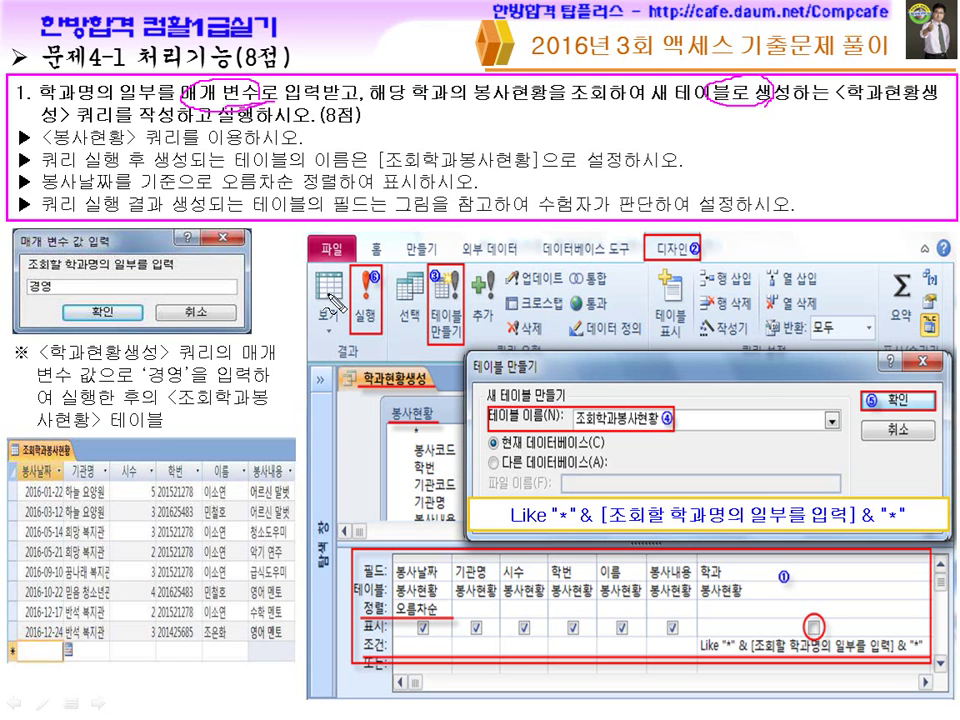
left_click_drag(634, 668, 683, 668)
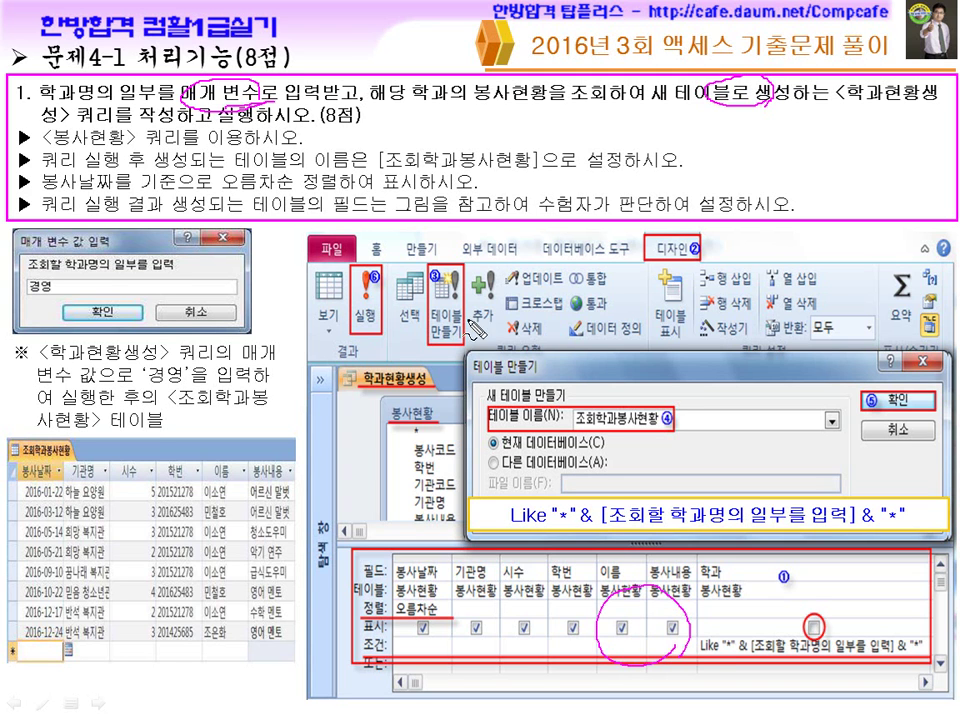
left_click_drag(452, 318, 466, 300)
left_click_drag(645, 410, 600, 400)
left_click_drag(437, 173, 562, 170)
left_click_drag(843, 110, 950, 104)
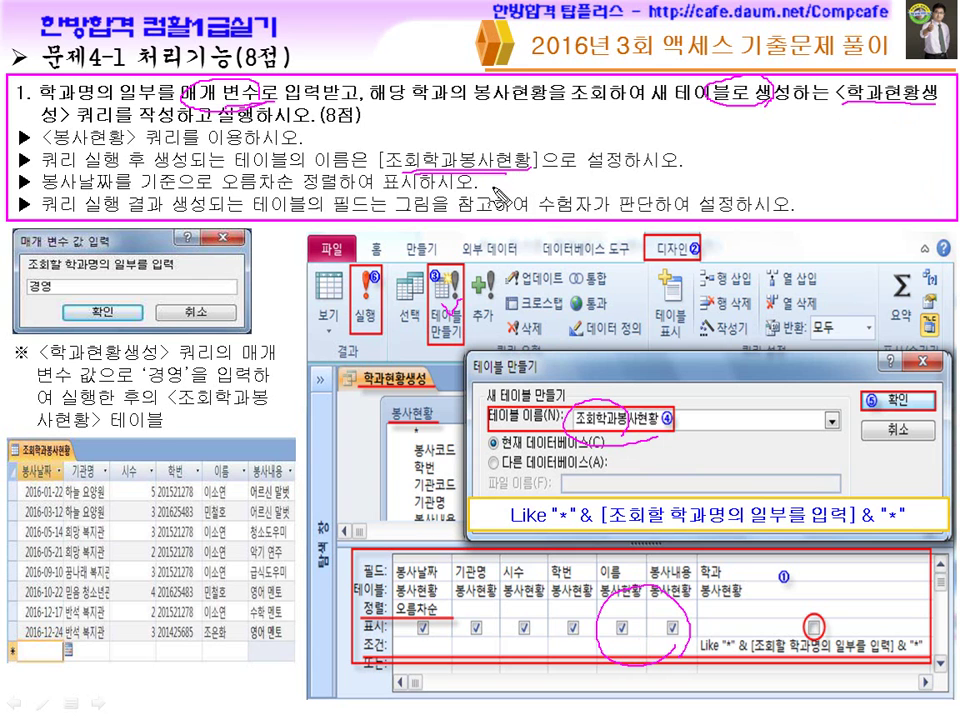
Step: Mark with the pen the problem 4-1 slide's table-name wording, 확인 and 실행 buttons, parameter prompt, 오름차순 setting, and result table's date and 학번 columns
left_click_drag(296, 173, 393, 169)
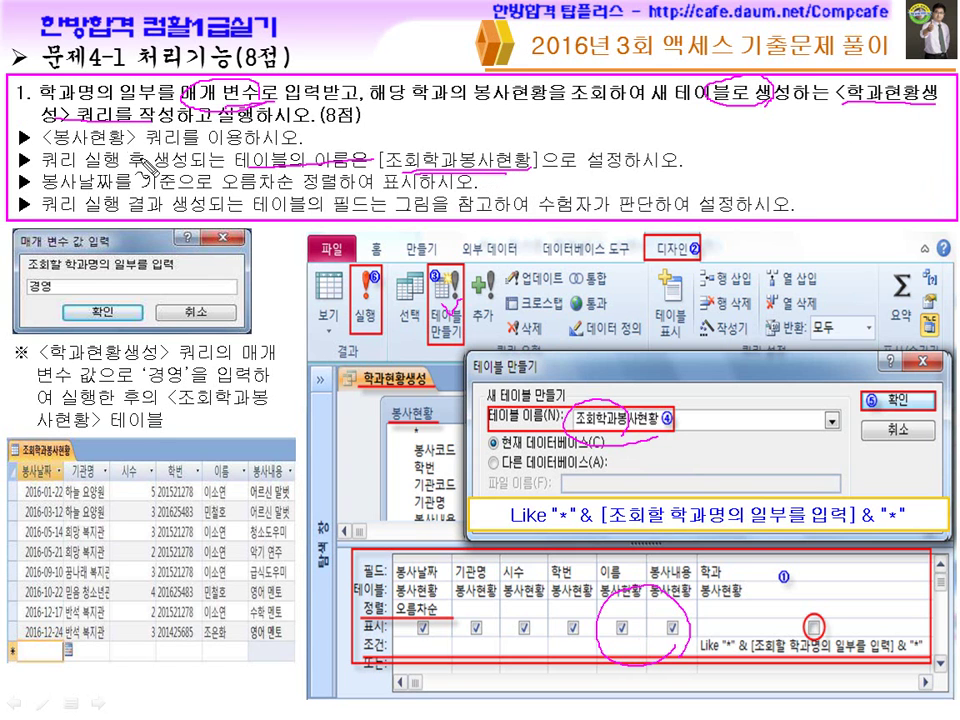
left_click_drag(879, 408, 891, 389)
mouse_move(368, 357)
left_mouse_down()
mouse_move(384, 330)
mouse_move(372, 296)
mouse_move(350, 328)
left_mouse_up()
left_click_drag(172, 262, 200, 253)
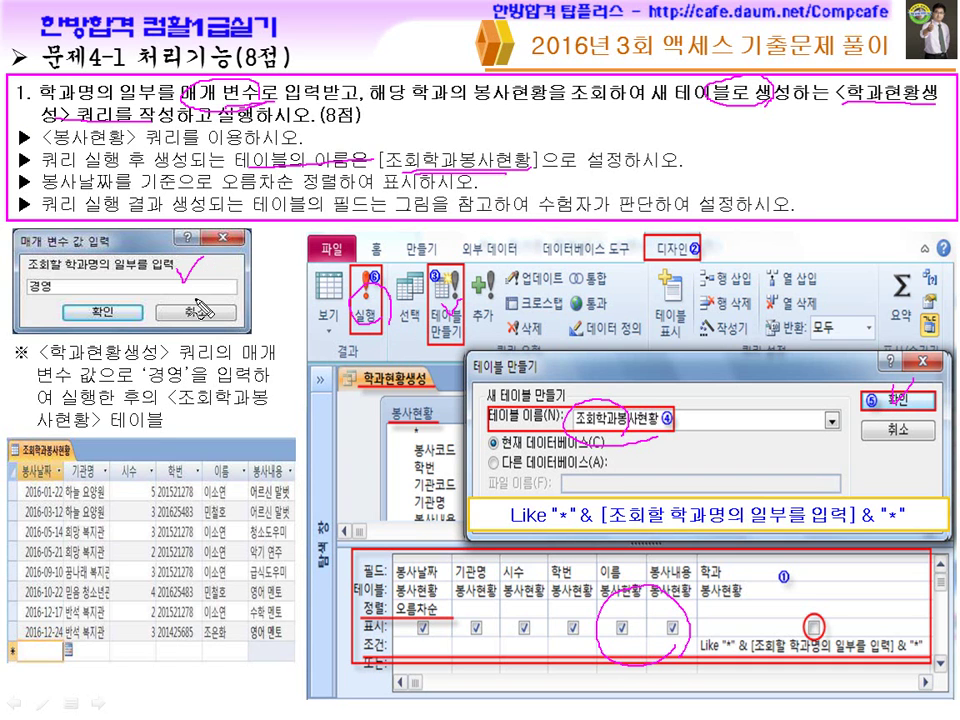
mouse_move(228, 566)
left_mouse_down()
mouse_move(172, 520)
mouse_move(212, 545)
left_mouse_up()
left_click_drag(68, 514, 66, 566)
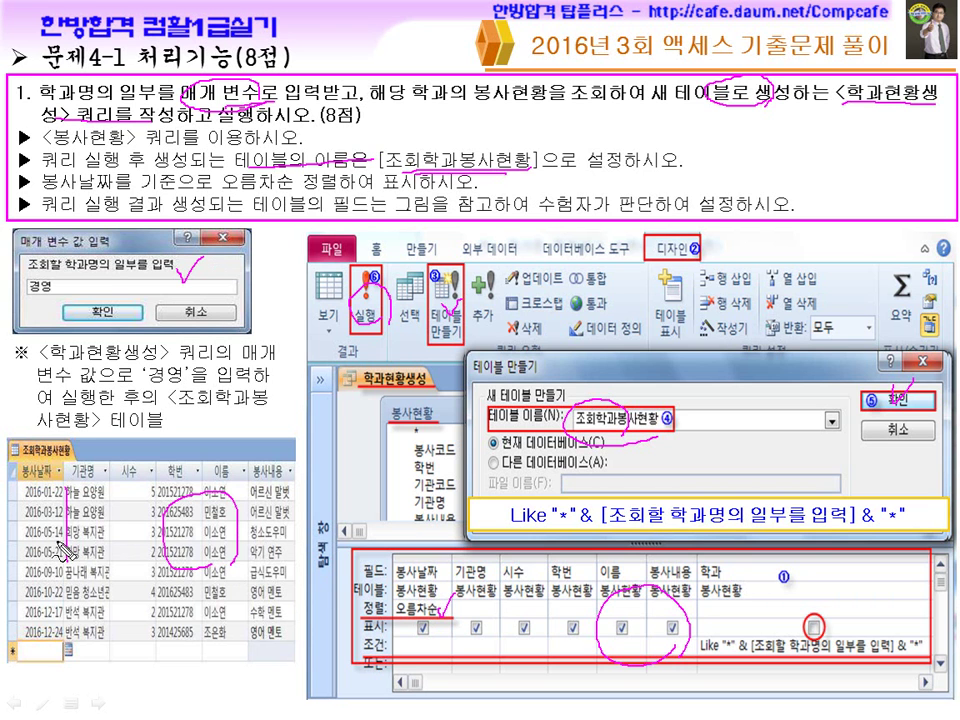
Step: Clear the pen marks and advance the slide show through problem 4-2 to the problem 4-3 slide
key("Right")
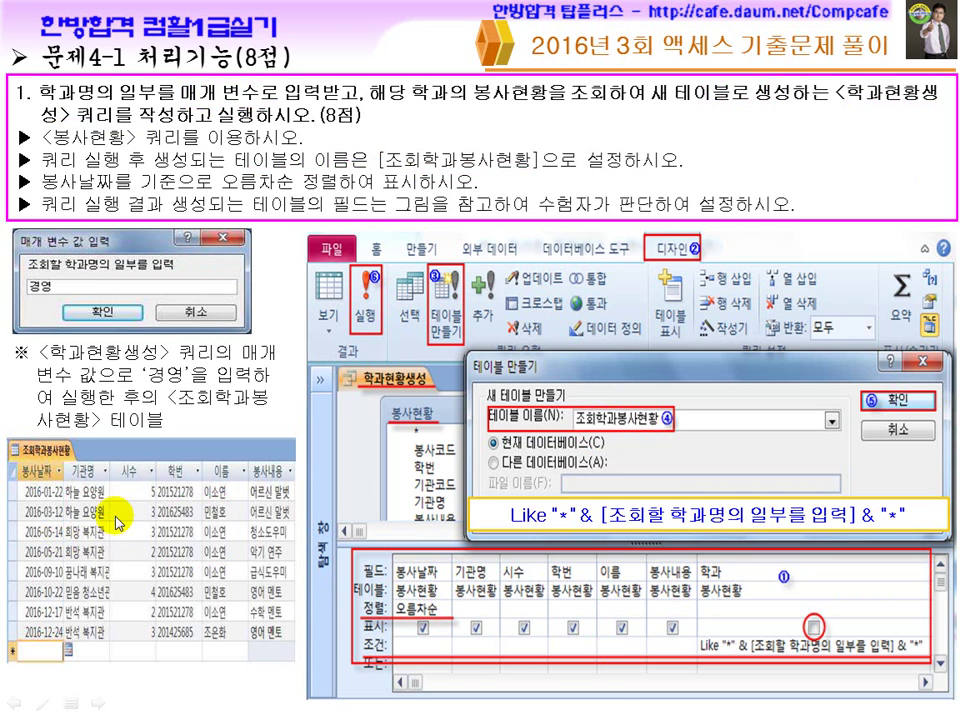
key("Right")
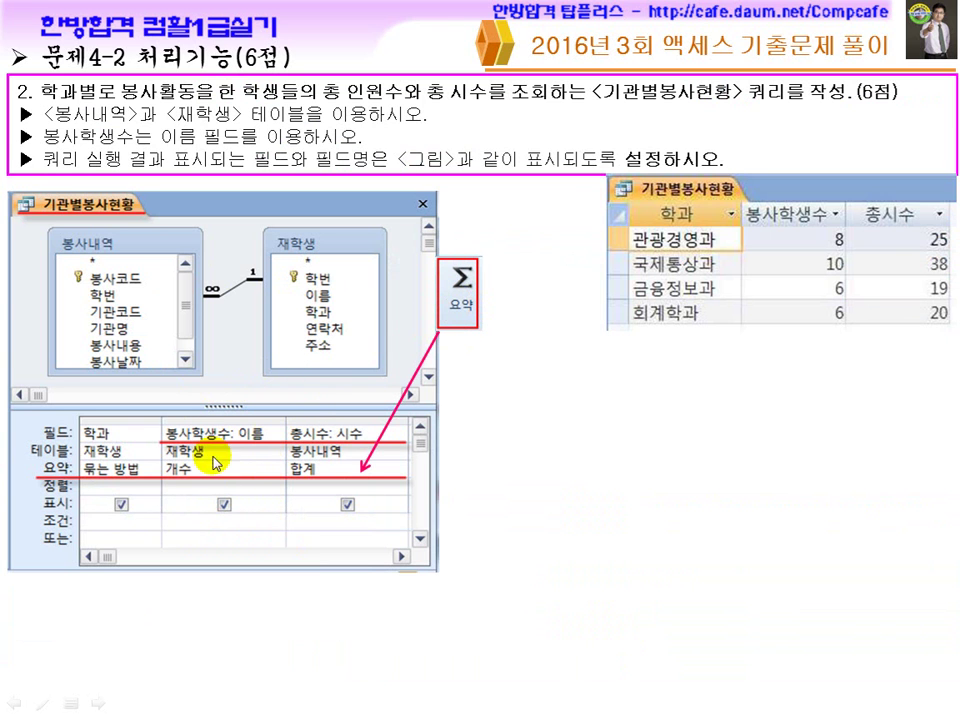
key("Right")
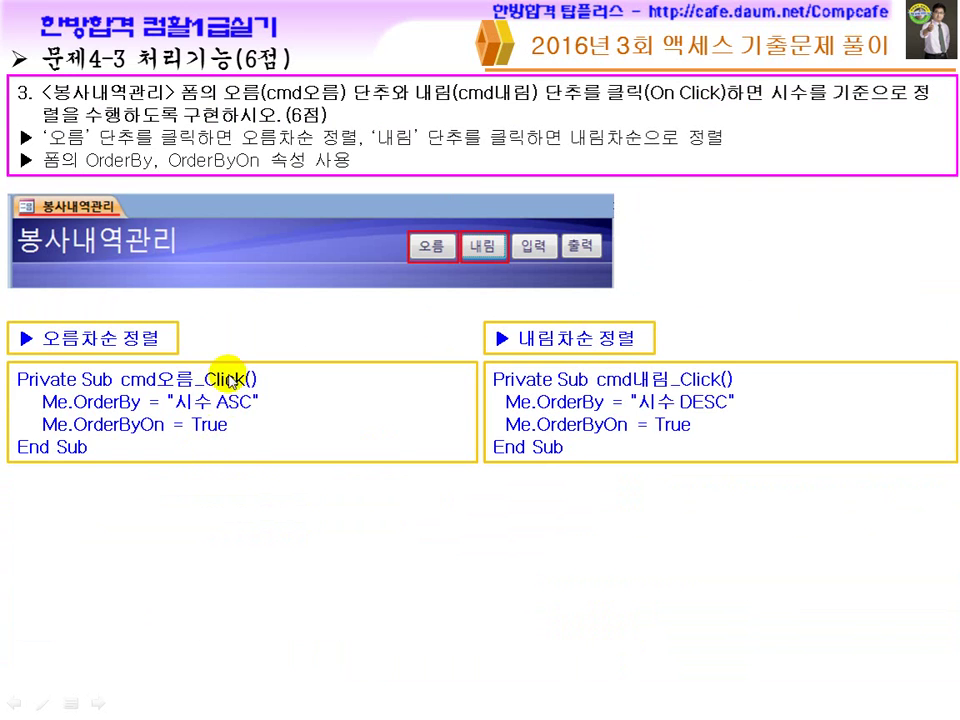
Step: Mark with the pen the problem 4-3 slide's OrderBy quotation marks, ASC, DESC and the title's 2016년 3회, and erase all the ink
key("ctrl+p")
left_click_drag(216, 410, 263, 411)
left_click_drag(681, 410, 736, 409)
mouse_move(676, 391)
left_mouse_down()
mouse_move(688, 389)
mouse_move(630, 393)
left_mouse_up()
left_click_drag(738, 391, 730, 393)
left_click_drag(264, 393, 256, 396)
left_click_drag(178, 391, 161, 409)
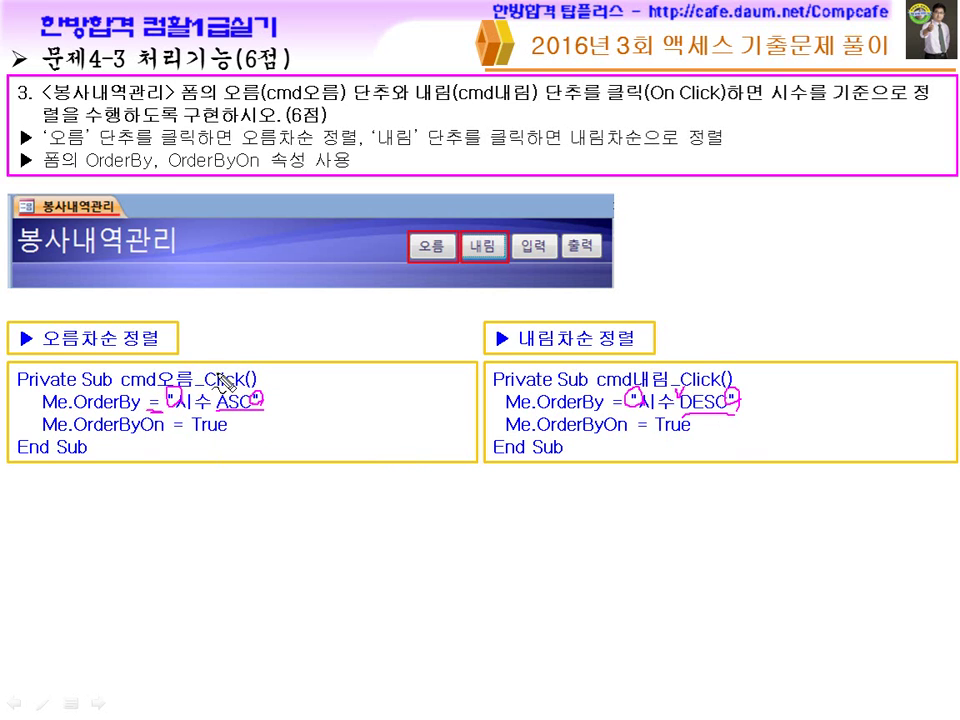
left_click_drag(530, 58, 634, 64)
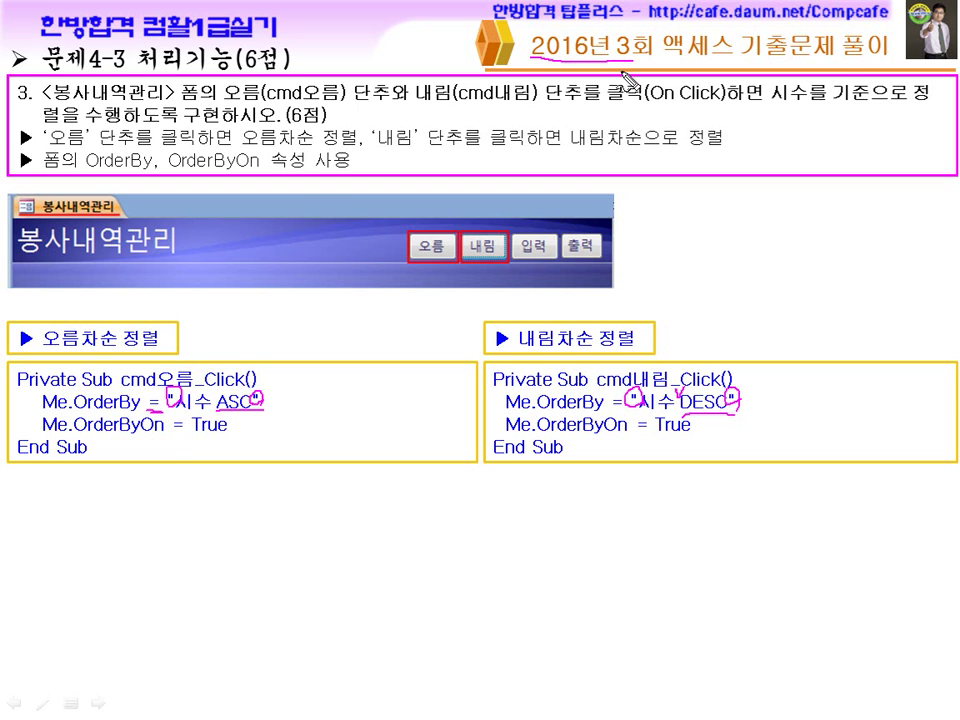
key("e")
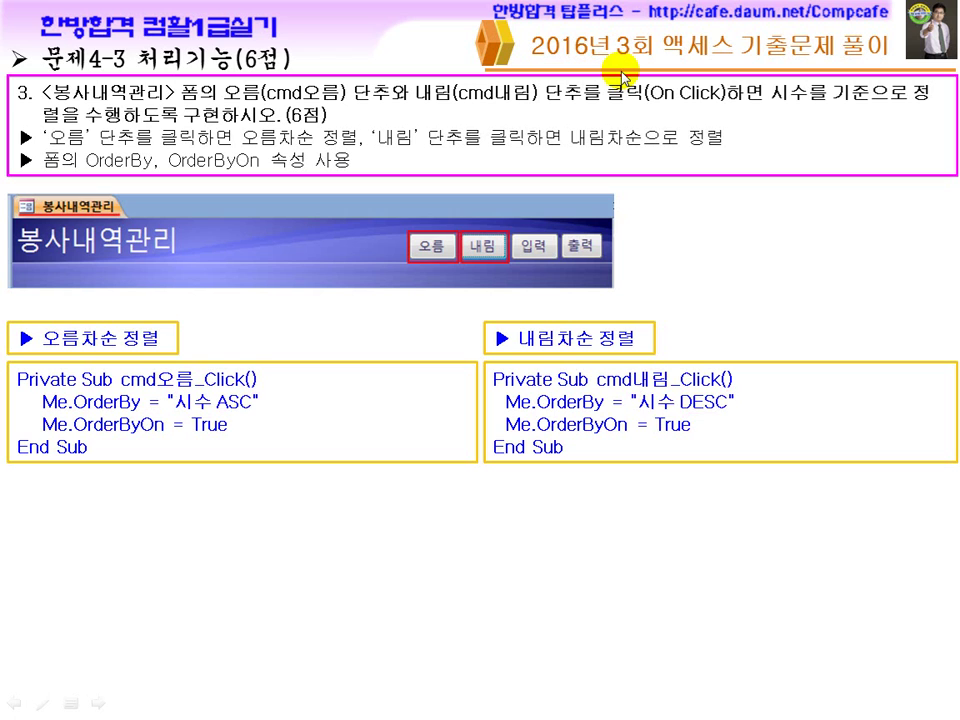